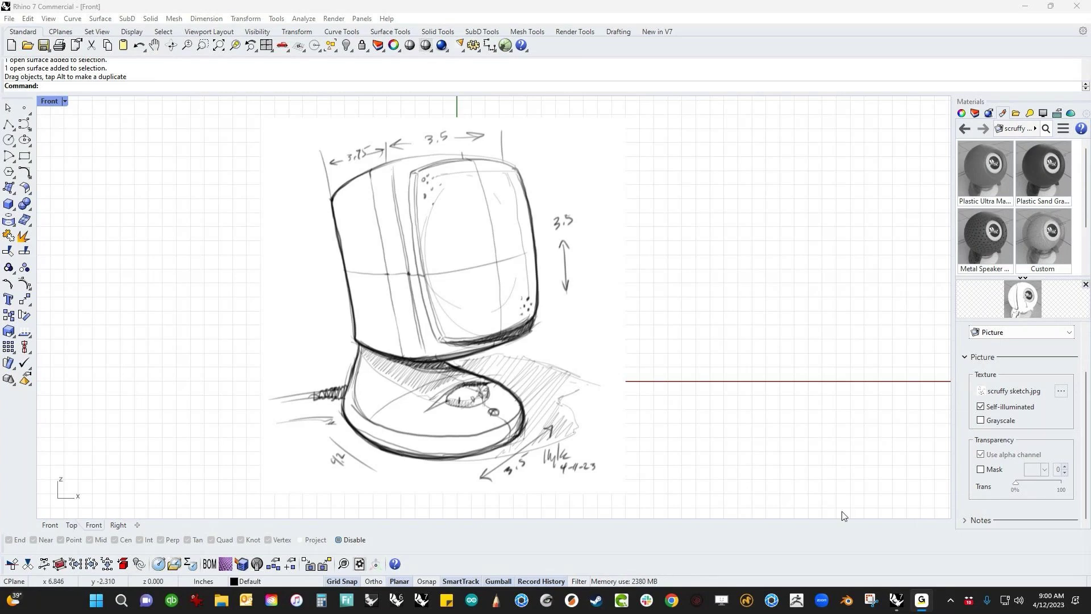
scroll(684, 394, down, 3)
right_drag(684, 394, 678, 360)
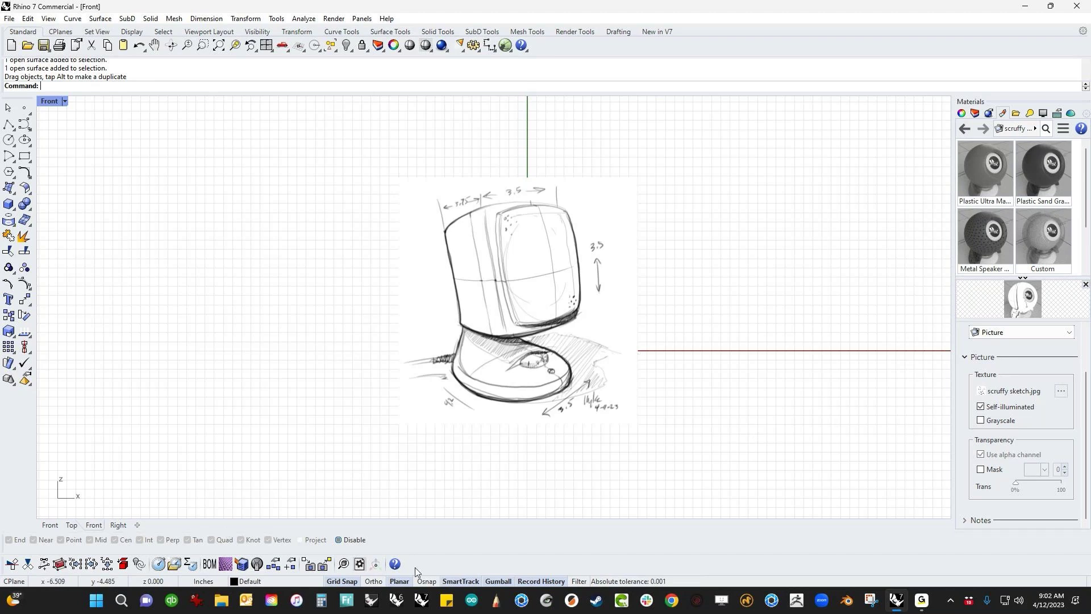
- Switch to Autodesk SketchBook and open the image scruffy sketch.jpg from the Desktop
click(495, 604)
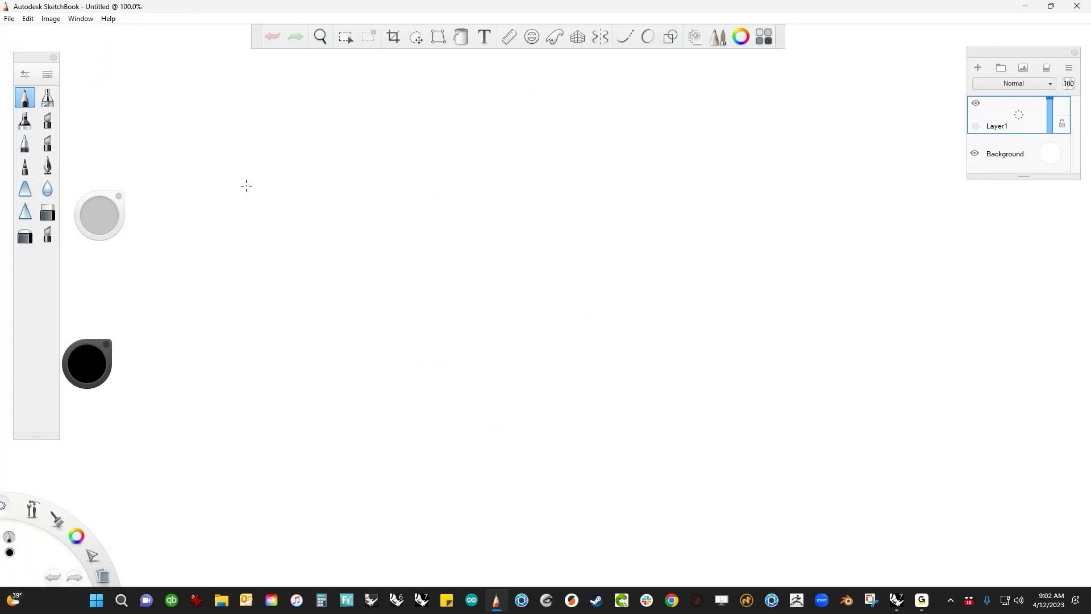
click(9, 20)
click(25, 58)
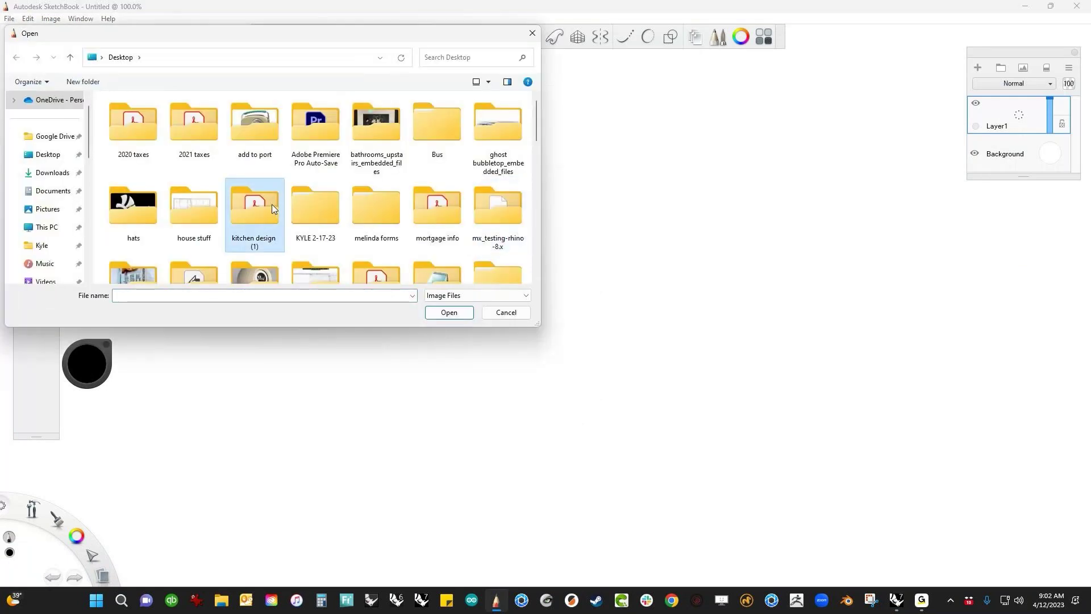
scroll(271, 204, down, 10)
click(272, 200)
double_click(263, 164)
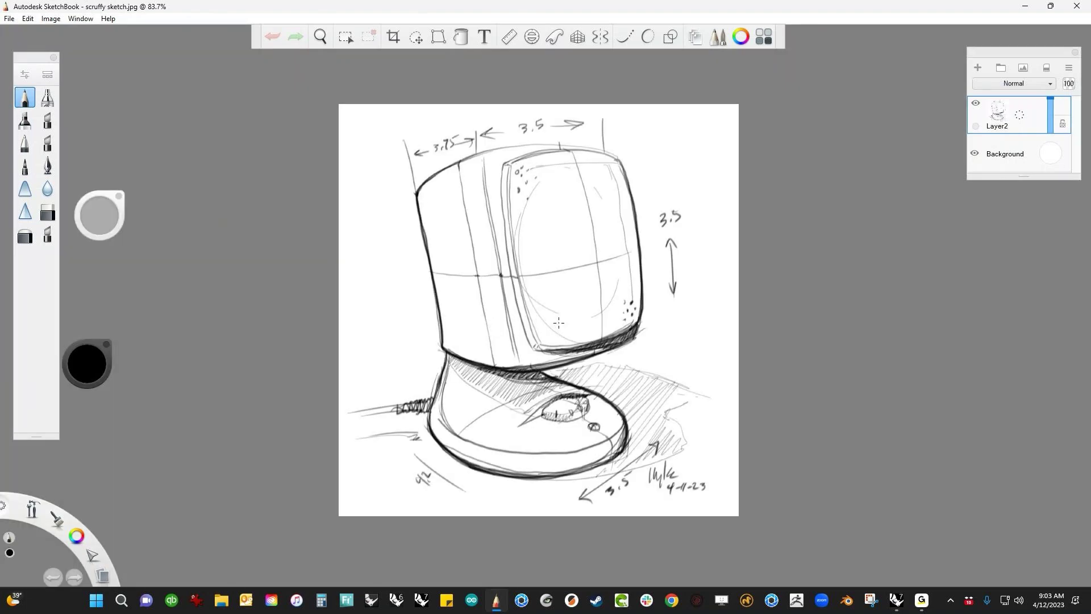
- Set the brush colour to red and trace the base's rim heights, two crossing section curves and the ellipse around its upper face
click(10, 552)
click(59, 507)
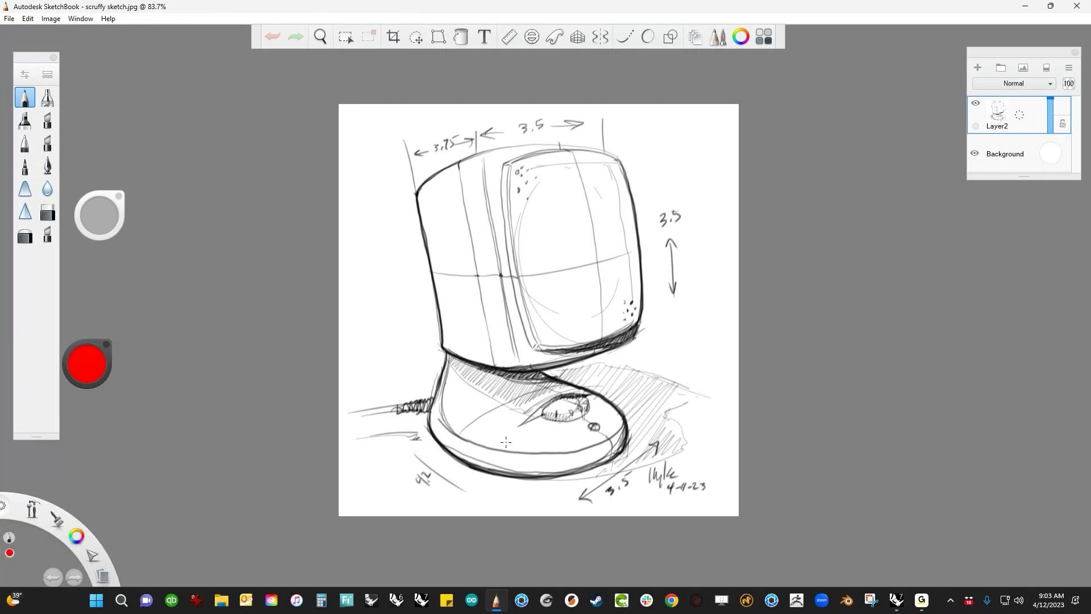
drag(458, 435, 457, 458)
drag(609, 438, 612, 459)
mouse_move(461, 436)
mouse_down()
mouse_move(477, 419)
mouse_move(578, 387)
mouse_up()
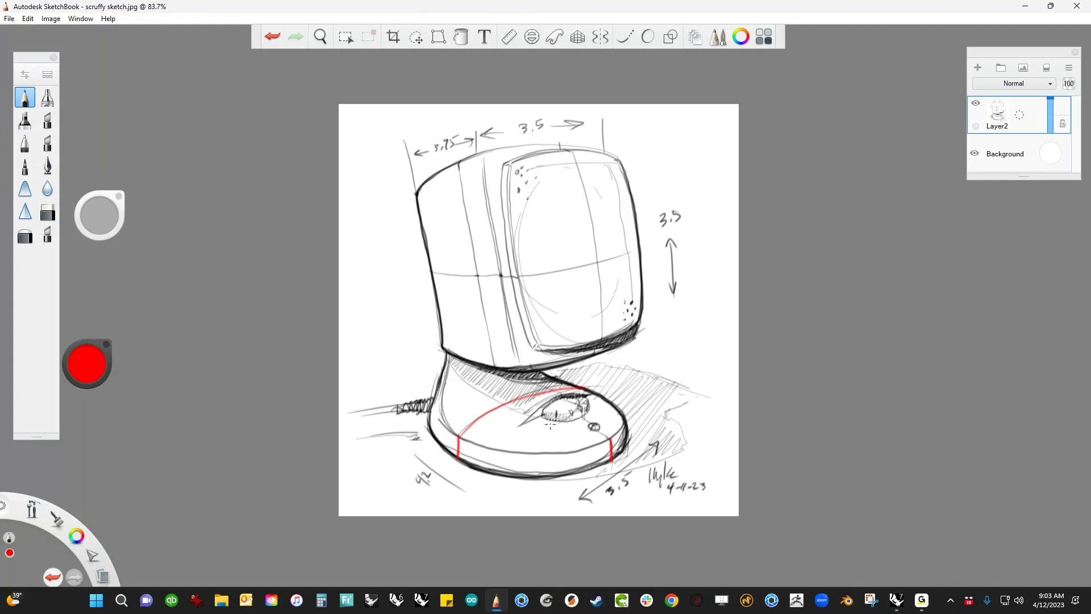
mouse_move(612, 438)
mouse_down()
mouse_move(533, 389)
mouse_move(417, 379)
mouse_up()
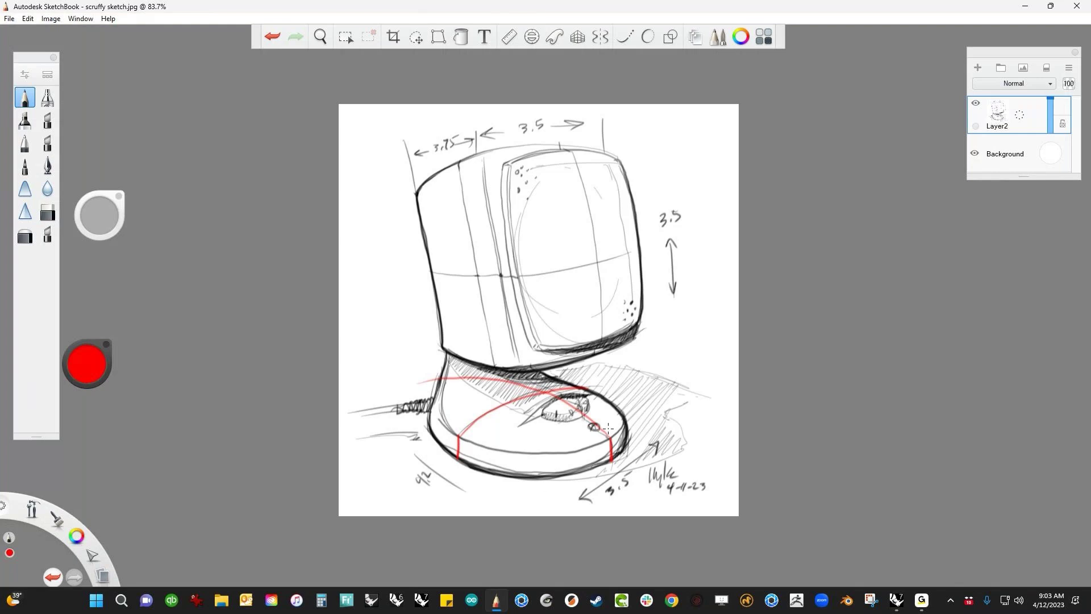
mouse_move(442, 421)
mouse_down()
mouse_move(473, 441)
mouse_move(565, 455)
mouse_move(611, 436)
mouse_move(601, 397)
mouse_move(576, 391)
mouse_move(443, 421)
mouse_move(479, 441)
mouse_up()
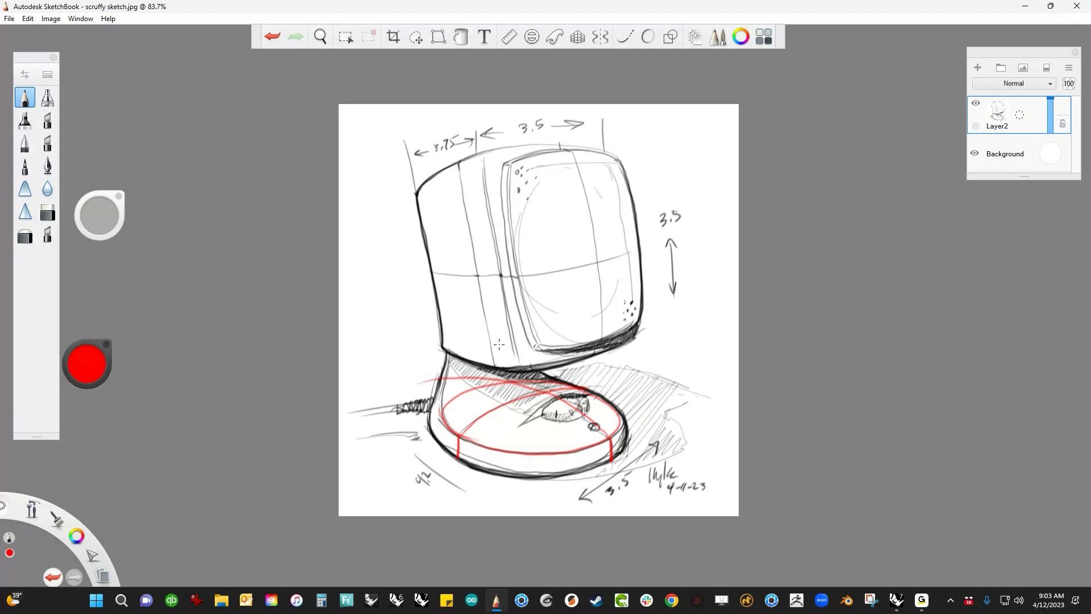
- Mark the neck where the head meets the base with red curves and a long line extending outward from the joint
mouse_move(447, 375)
mouse_down()
mouse_move(475, 389)
mouse_move(518, 392)
mouse_move(534, 379)
mouse_up()
drag(536, 381, 526, 388)
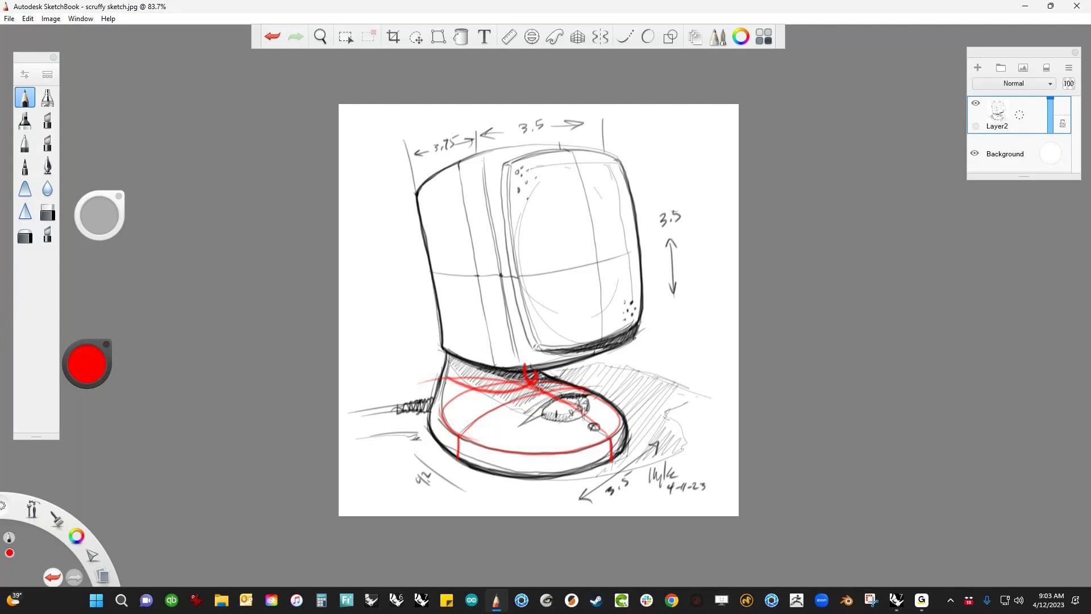
drag(542, 379, 701, 341)
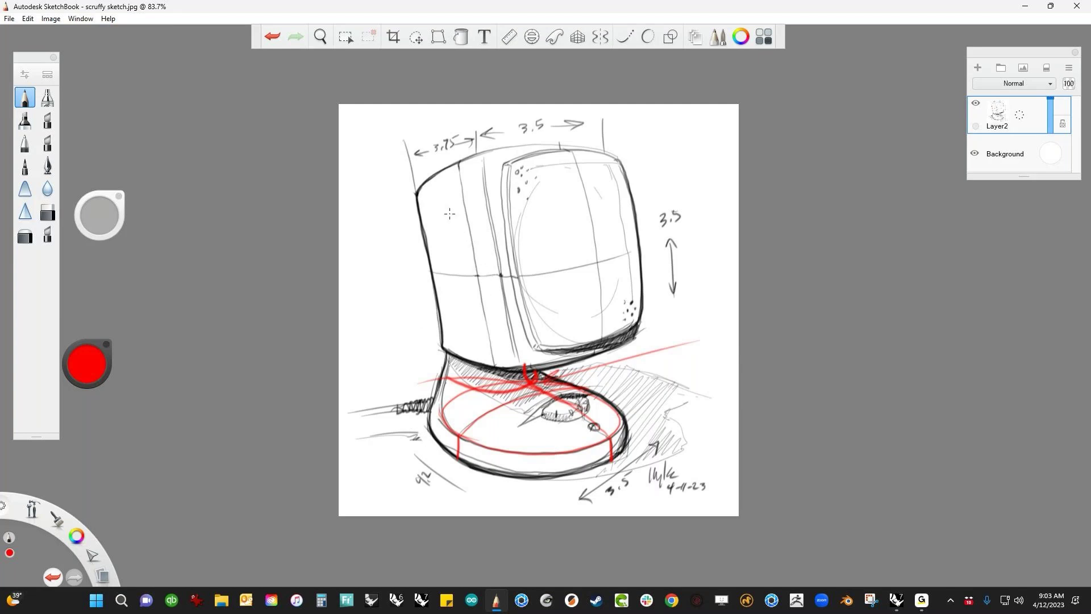
- Draw dashed red guide lines down the head's side panel and a curved red line along its rear edge
mouse_move(457, 241)
mouse_down()
mouse_move(465, 287)
mouse_move(453, 352)
mouse_up()
drag(479, 214, 494, 283)
drag(503, 321, 508, 335)
drag(408, 195, 445, 348)
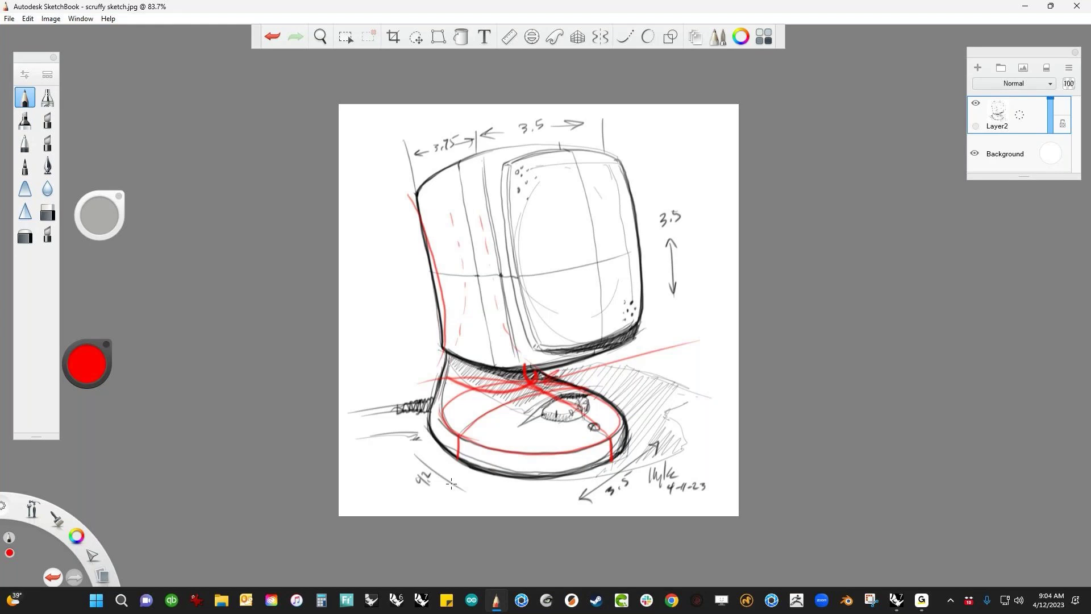
- Sketch a small cylinder crossing a plane by the base's 3.5 dimension, and add curved cross sections down the head's side panel
mouse_move(612, 443)
mouse_down()
mouse_move(593, 499)
mouse_move(637, 488)
mouse_up()
drag(626, 490, 660, 494)
mouse_move(618, 503)
mouse_down()
mouse_move(625, 512)
mouse_move(659, 499)
mouse_move(636, 497)
mouse_move(647, 498)
mouse_up()
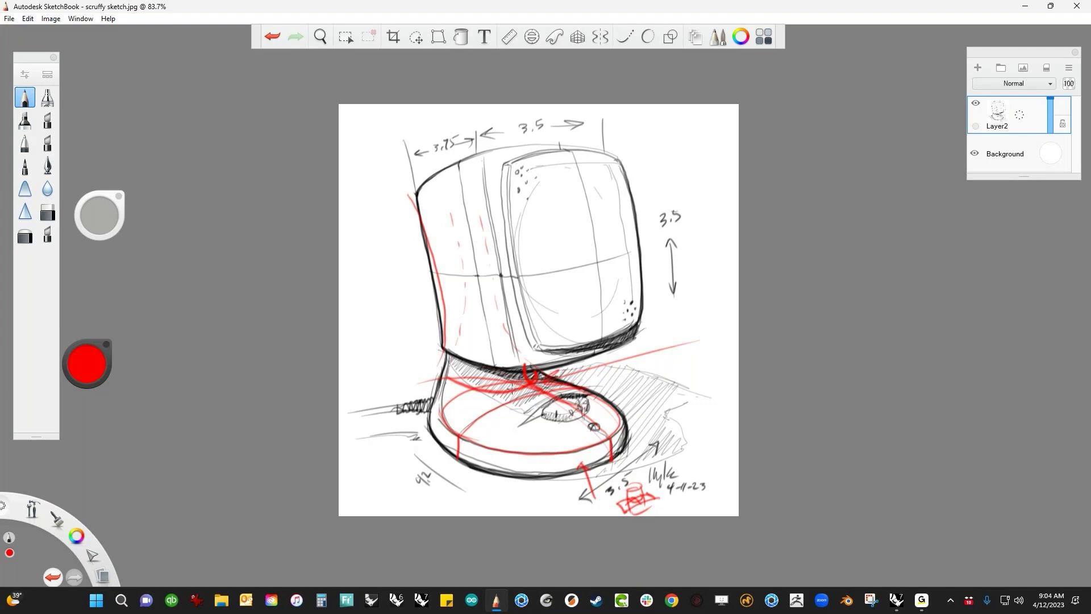
mouse_move(449, 328)
mouse_down()
mouse_move(495, 317)
mouse_move(455, 259)
mouse_move(490, 244)
mouse_move(462, 223)
mouse_move(521, 365)
mouse_up()
drag(463, 216, 435, 391)
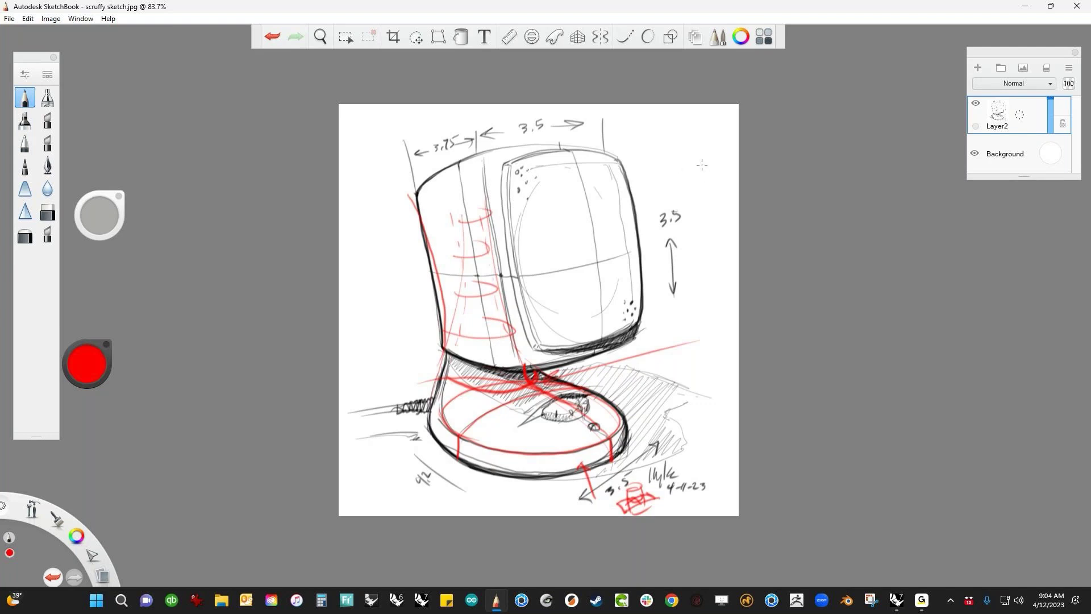
- Sketch a red dome-shaped profile above the 3.5 height dimension, with a double-headed arc arrow over it
mouse_move(663, 179)
mouse_down()
mouse_move(699, 178)
mouse_move(681, 149)
mouse_move(695, 176)
mouse_move(674, 151)
mouse_move(687, 180)
mouse_move(665, 176)
mouse_move(694, 179)
mouse_up()
drag(694, 179, 668, 177)
drag(669, 181, 689, 184)
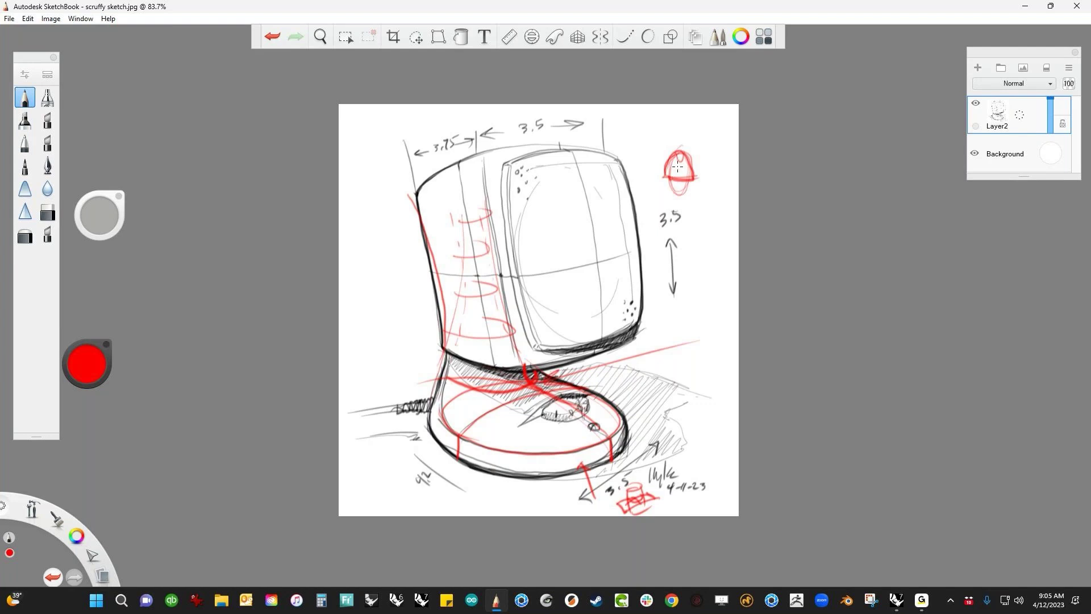
mouse_move(658, 175)
mouse_down()
mouse_move(681, 137)
mouse_move(704, 179)
mouse_move(658, 180)
mouse_up()
- Sketch a small red square beside the 3.5 height dimension and cross it with extended lines
mouse_move(693, 207)
mouse_down()
mouse_move(716, 205)
mouse_move(719, 226)
mouse_move(696, 233)
mouse_move(695, 208)
mouse_up()
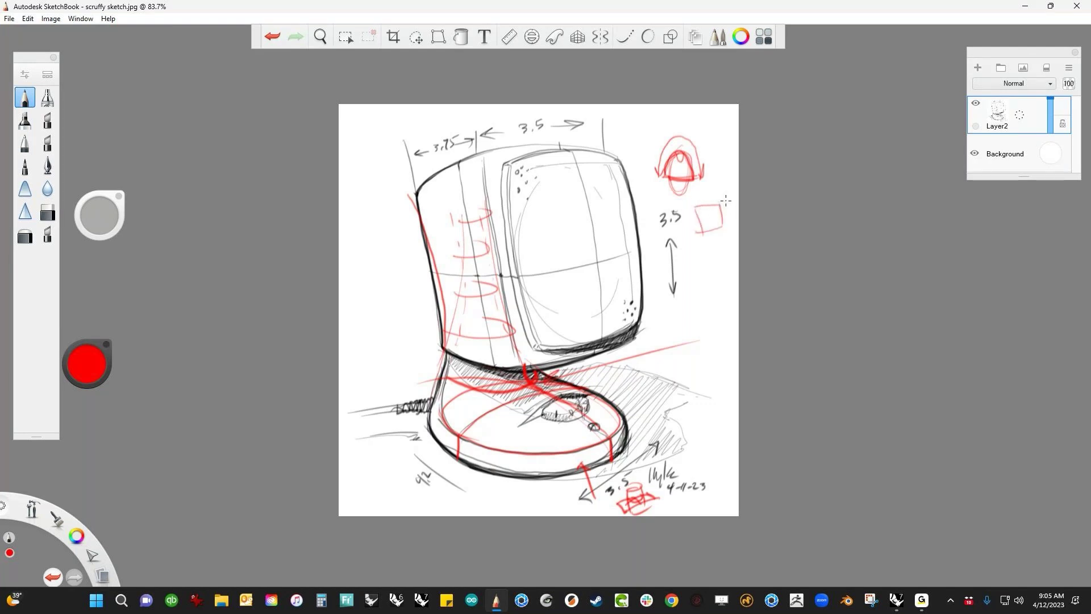
mouse_move(722, 218)
mouse_down()
mouse_move(683, 211)
mouse_move(690, 234)
mouse_up()
drag(719, 190, 724, 254)
- Sketch a red cylinder cutting through a plane beside the head with its excess parts crossed out, and a tapered cylinder below it
mouse_move(401, 280)
mouse_down()
mouse_move(387, 270)
mouse_move(382, 337)
mouse_move(405, 340)
mouse_up()
mouse_move(359, 308)
mouse_down()
mouse_move(377, 321)
mouse_move(434, 301)
mouse_move(364, 303)
mouse_move(406, 297)
mouse_move(363, 347)
mouse_move(380, 316)
mouse_move(415, 320)
mouse_up()
drag(419, 321, 399, 342)
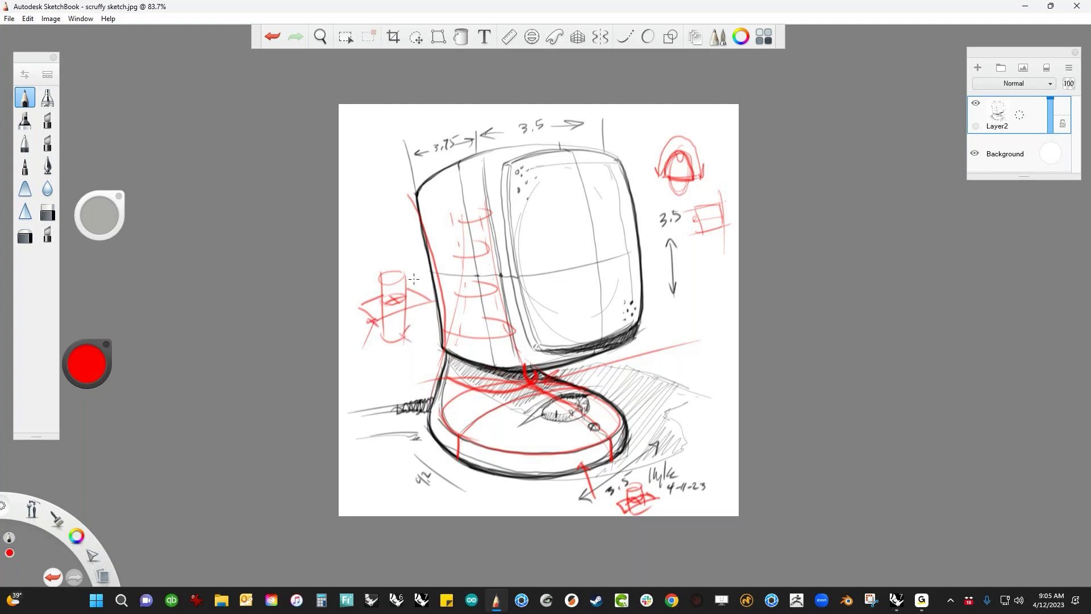
drag(409, 269, 400, 280)
drag(401, 271, 409, 277)
mouse_move(375, 370)
mouse_down()
mouse_move(402, 363)
mouse_move(373, 375)
mouse_move(379, 397)
mouse_up()
mouse_move(401, 365)
mouse_down()
mouse_move(398, 400)
mouse_move(376, 381)
mouse_move(402, 366)
mouse_up()
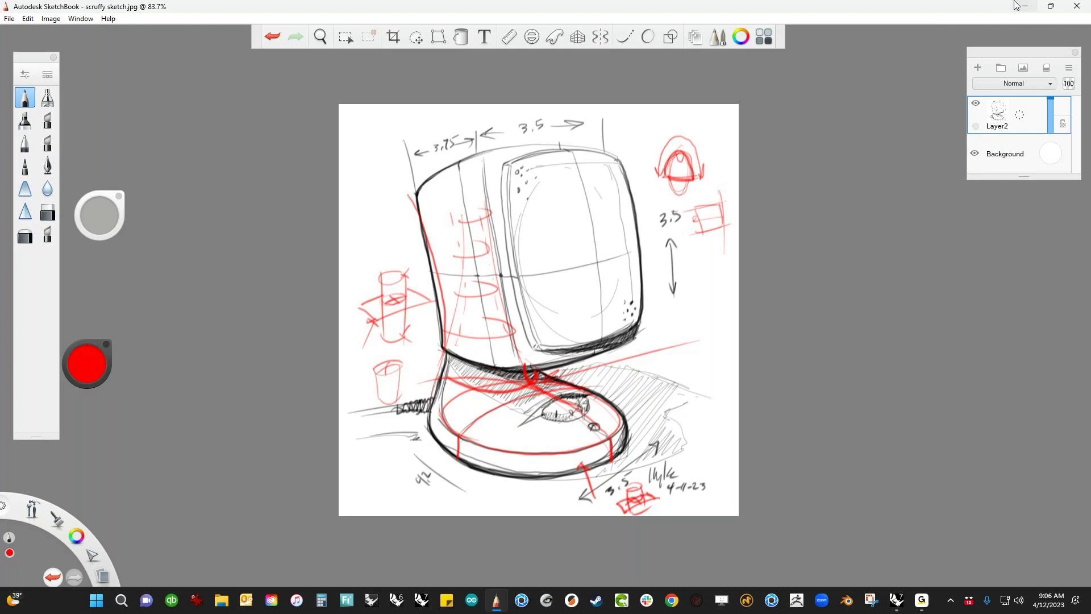
- Close SketchBook, discarding the red annotations, and return to Rhino
click(1076, 11)
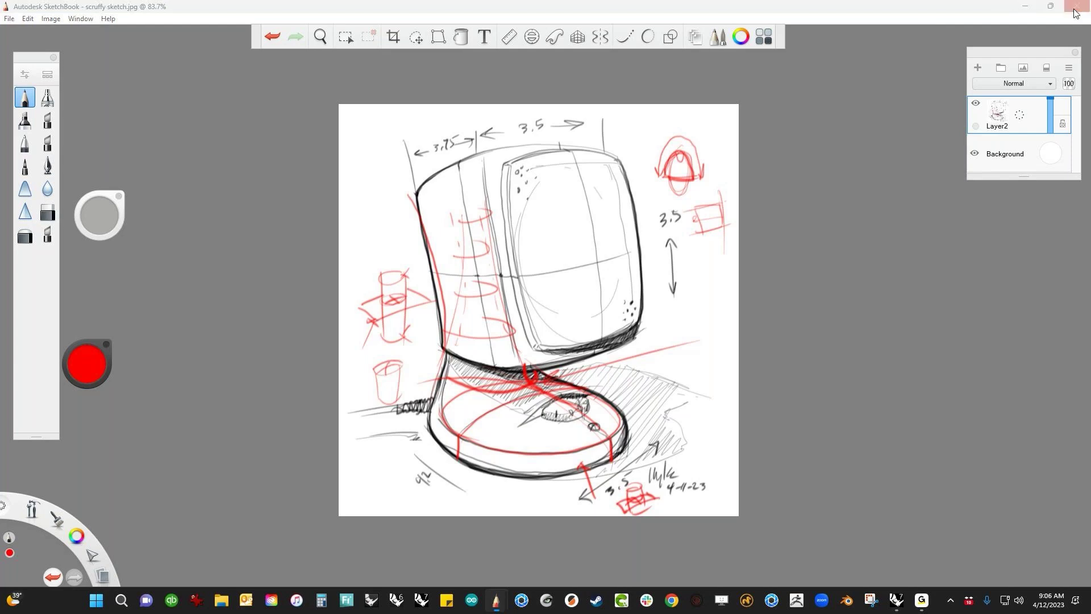
click(585, 340)
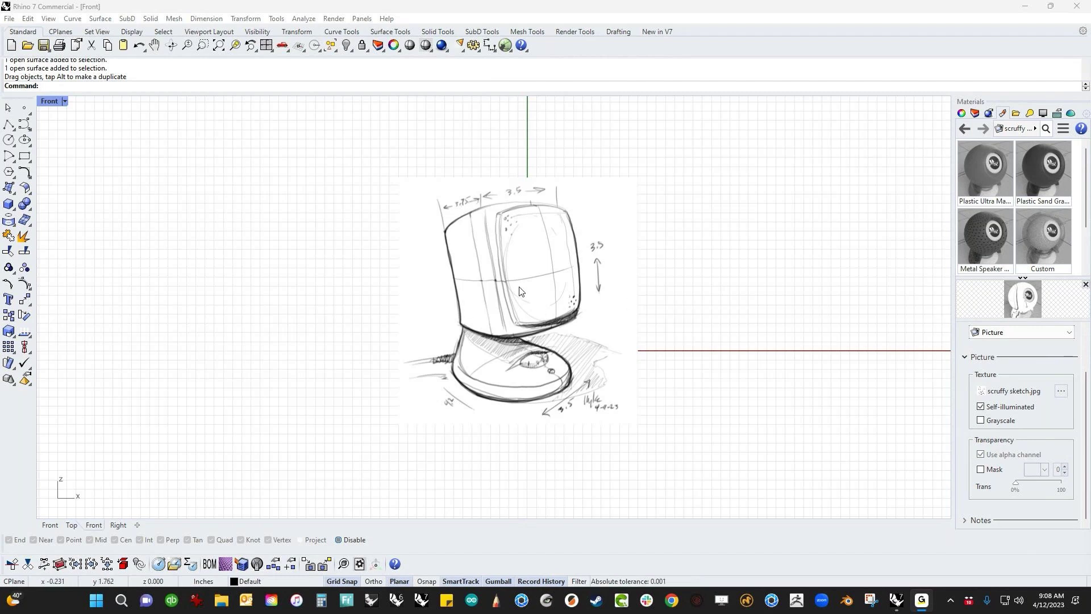
- Move the sketch picture up and away from the origin in the Front view and set its transparency to 59%
mouse_move(518, 287)
mouse_down()
mouse_move(284, 192)
mouse_move(162, 195)
mouse_up()
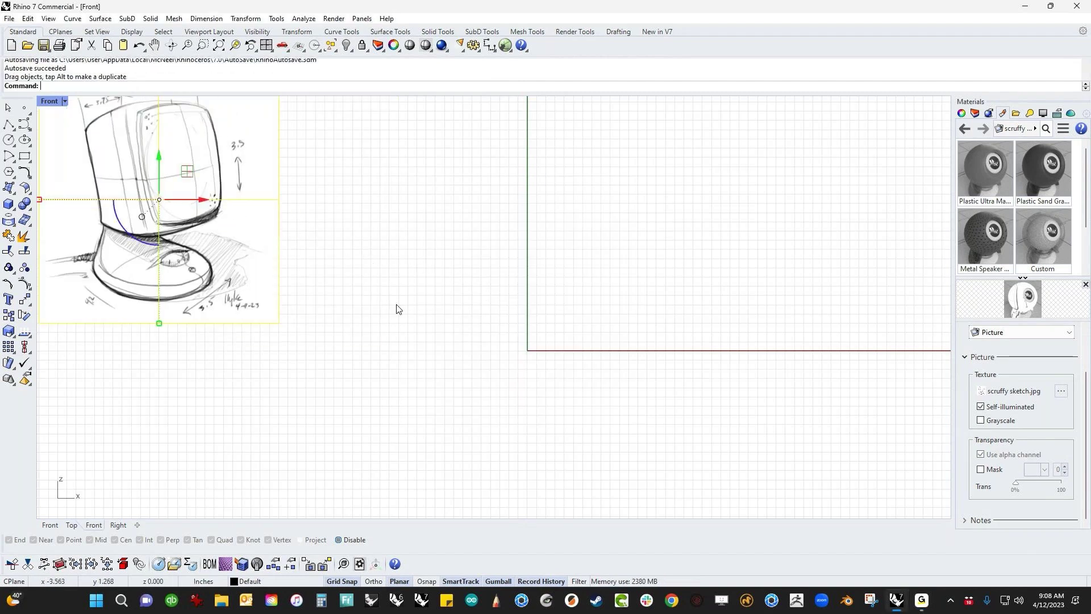
scroll(409, 310, down, 3)
right_drag(424, 312, 436, 334)
scroll(426, 331, up, 4)
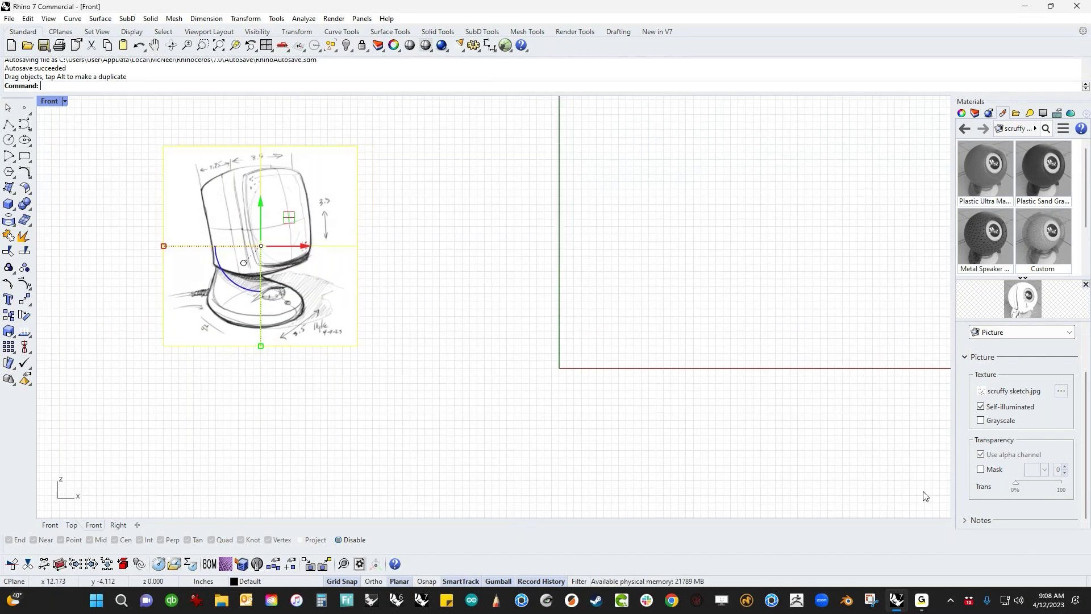
drag(1019, 488, 1047, 489)
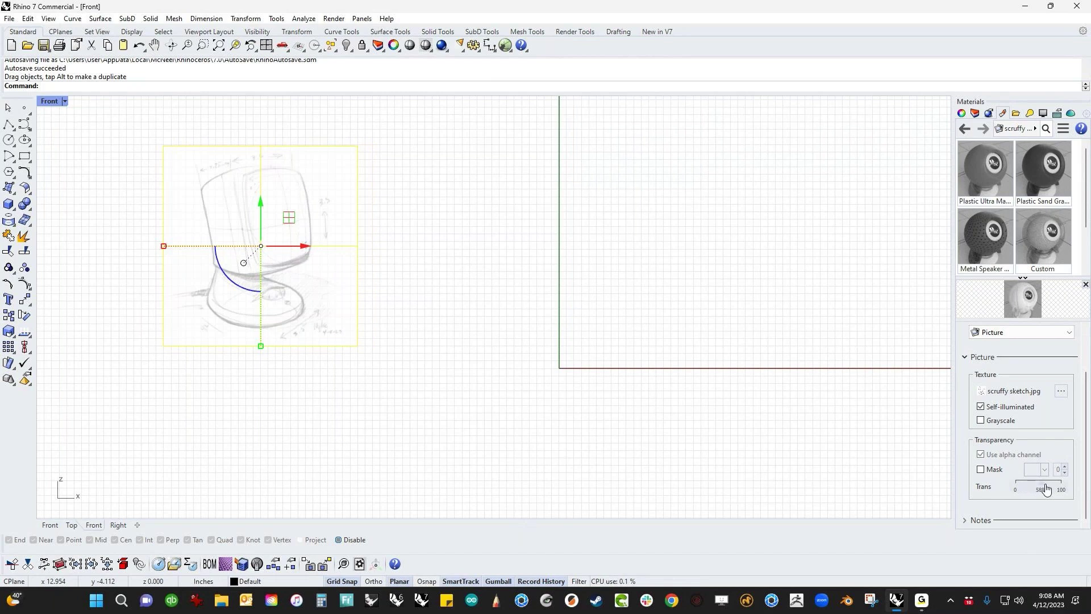
click(454, 336)
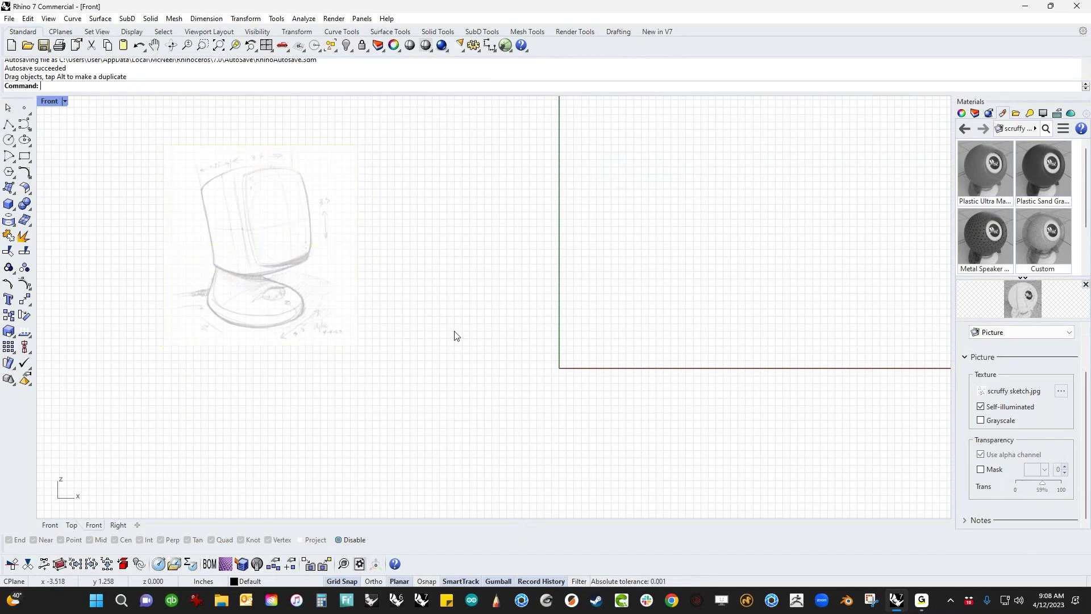
- Delete the faded sketch picture from the Front view
click(251, 266)
click(546, 300)
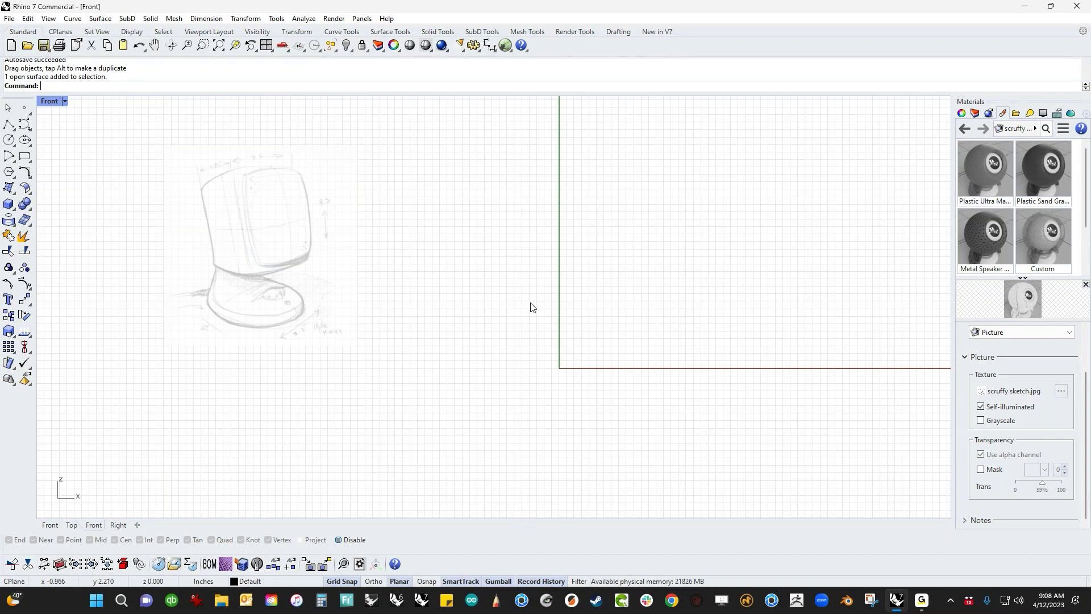
click(198, 248)
key(Delete)
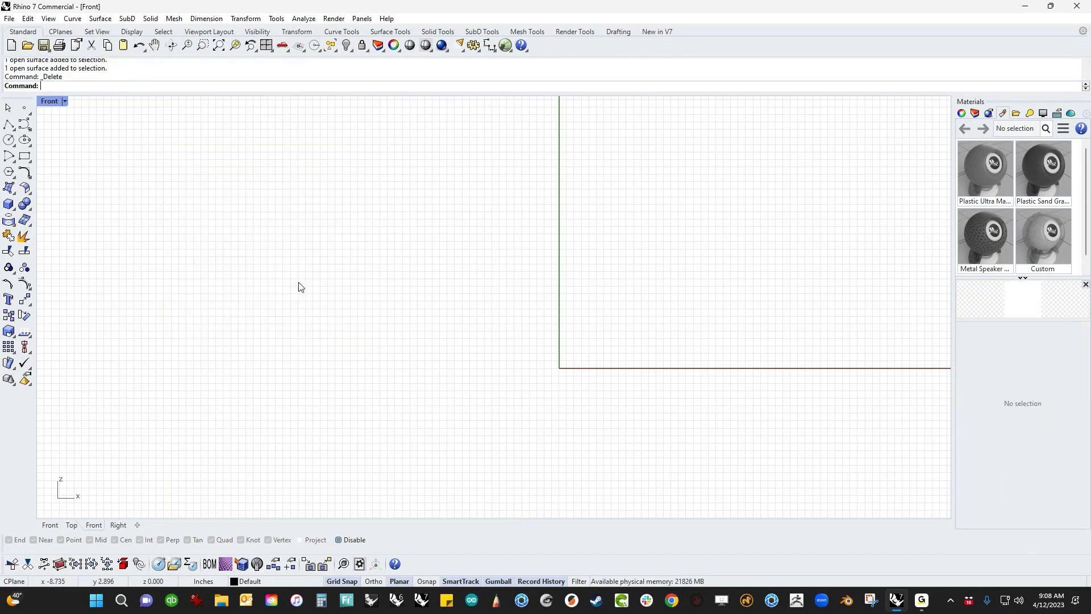
- Insert scruffy sketch.jpg again with the Picture command, placing it beside the vertical axis in the Front view
text(Picture)
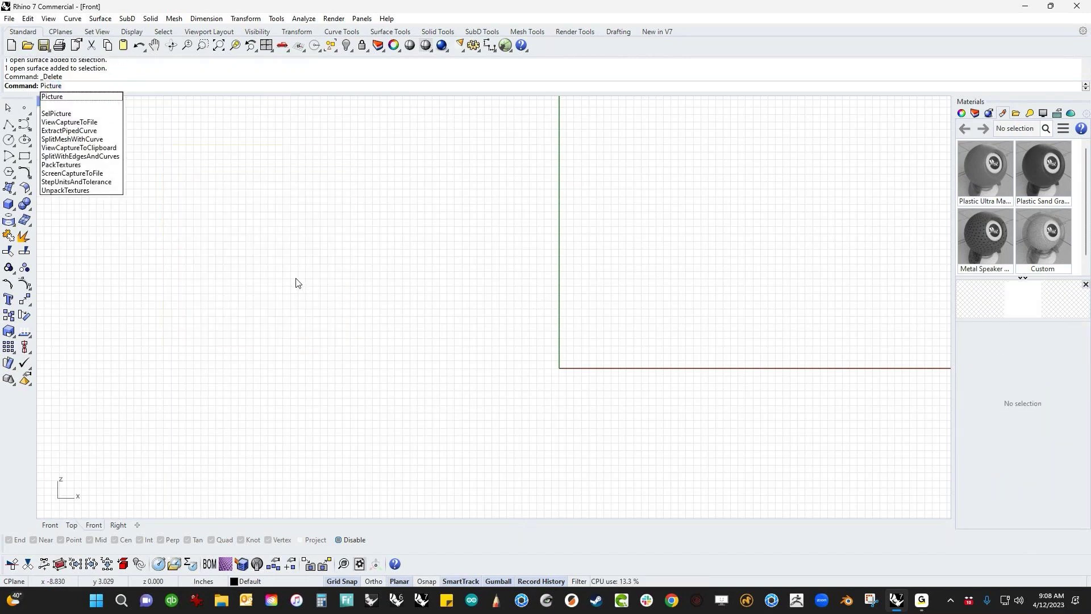
key(Return)
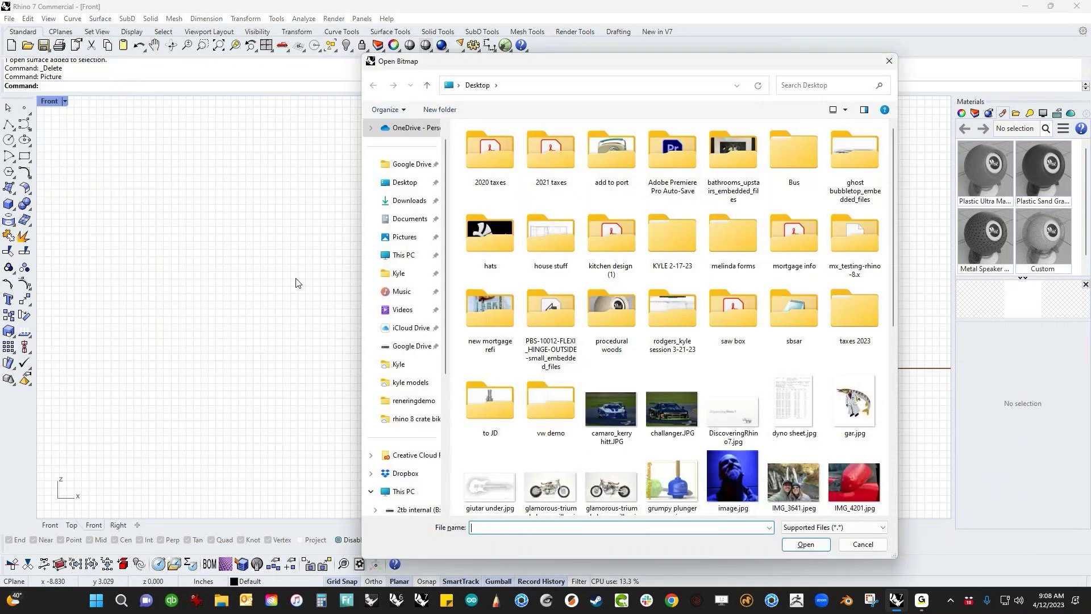
click(653, 410)
double_click(652, 411)
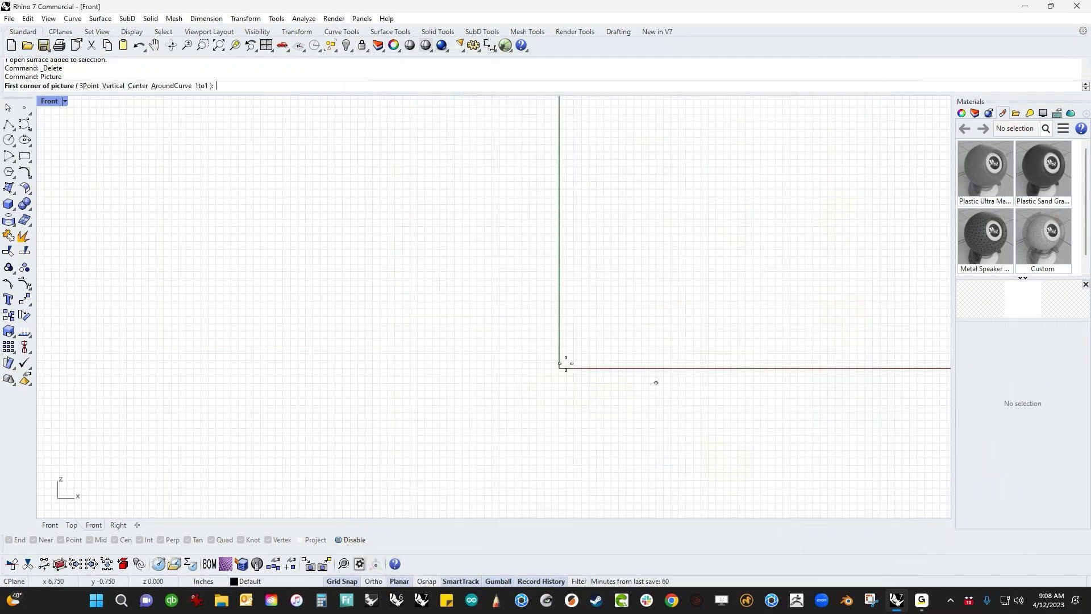
click(489, 257)
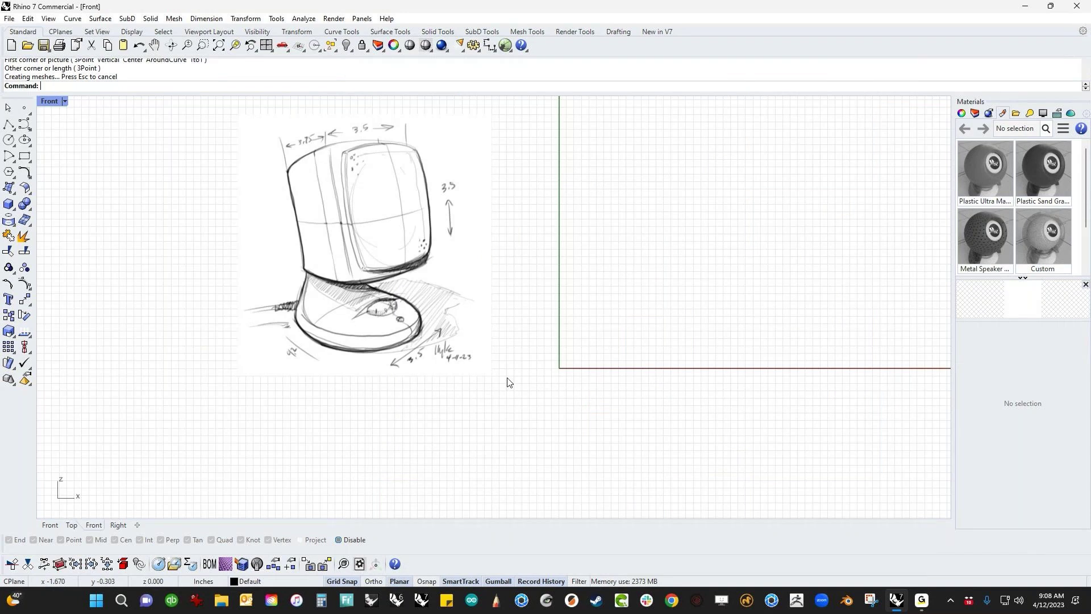
- Set the transparency of the new sketch picture's material, scruffy sketch (1), to 44%
scroll(511, 384, down, 3)
right_drag(511, 387, 417, 397)
click(363, 352)
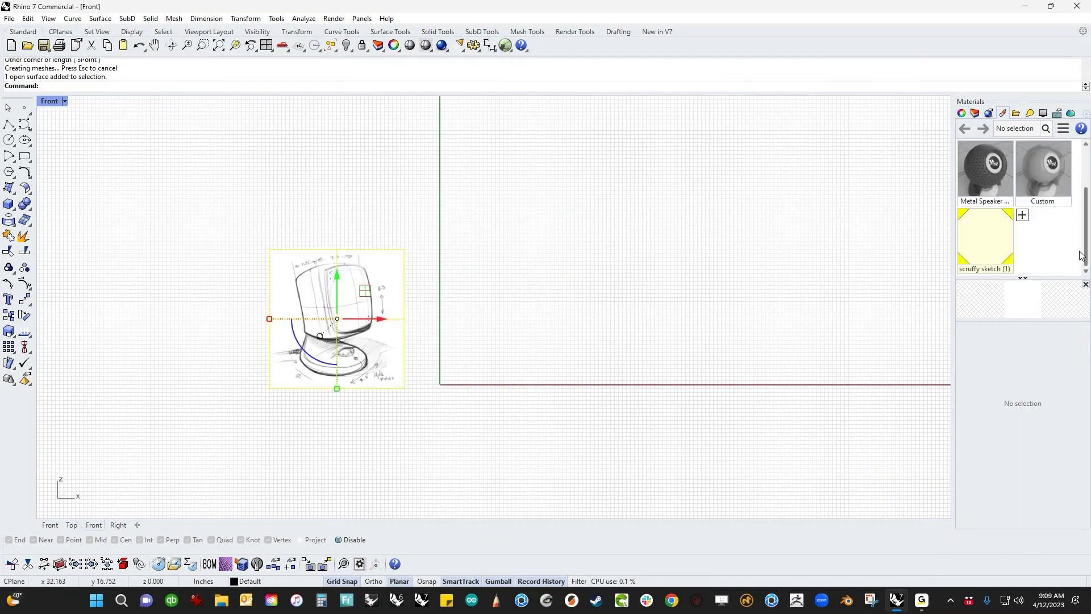
click(978, 238)
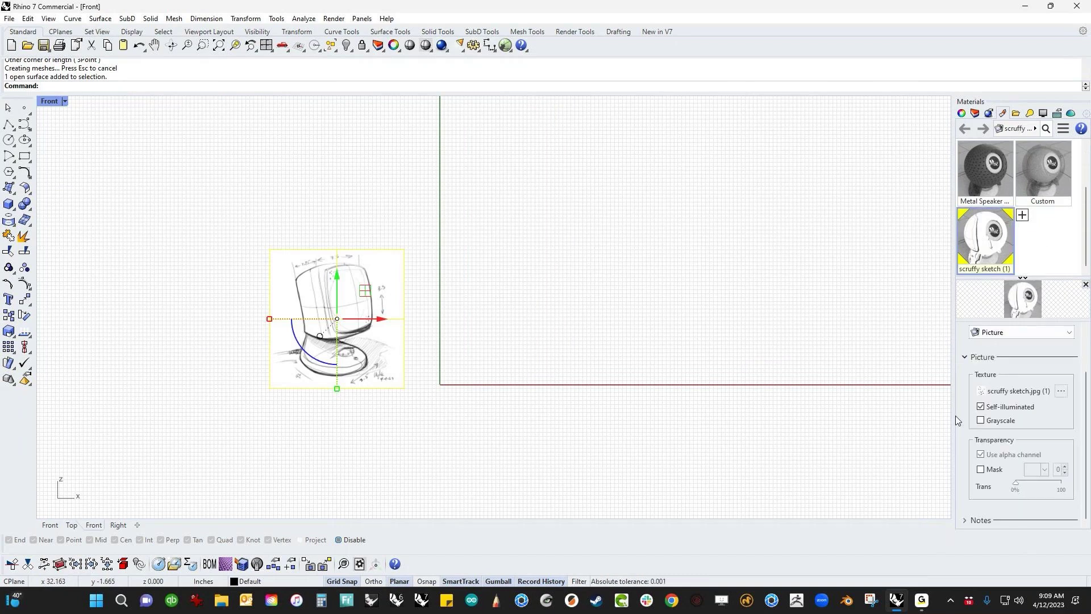
drag(1015, 484, 1039, 491)
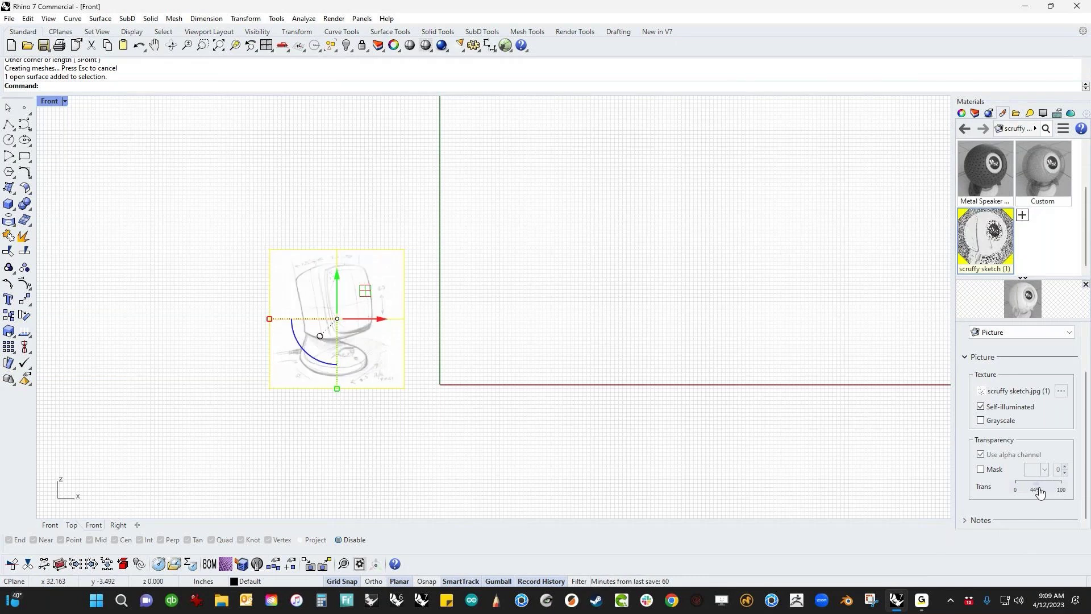
key(Escape)
- Move the sketch picture farther up and away from the origin in the Front view, leaving the modelling area clear
scroll(404, 377, up, 2)
mouse_move(419, 334)
mouse_down()
mouse_move(263, 280)
mouse_move(234, 245)
mouse_up()
key(Escape)
scroll(461, 372, down, 4)
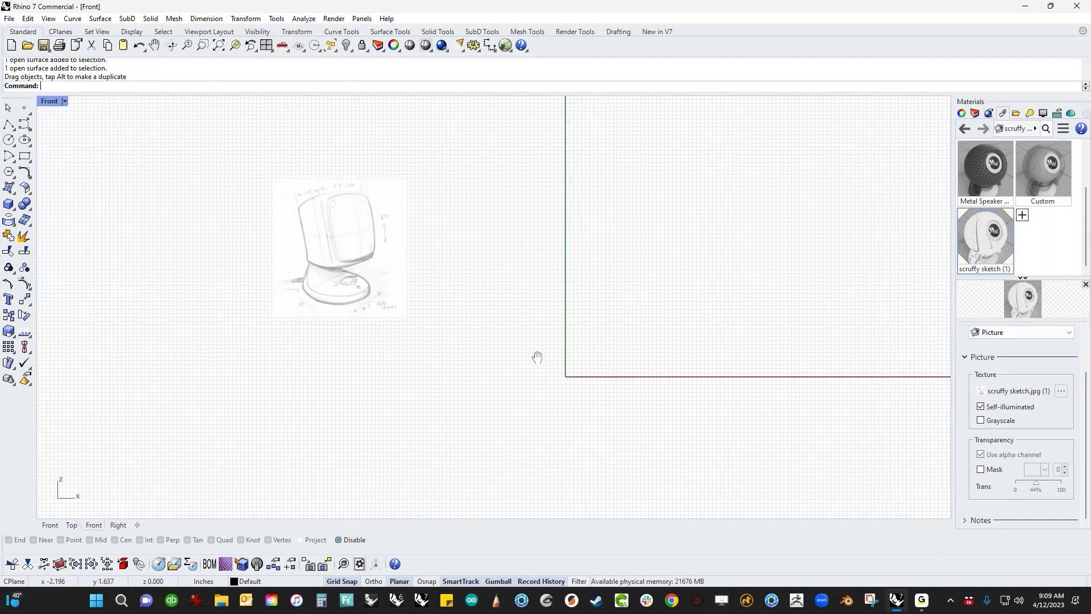
scroll(344, 340, up, 5)
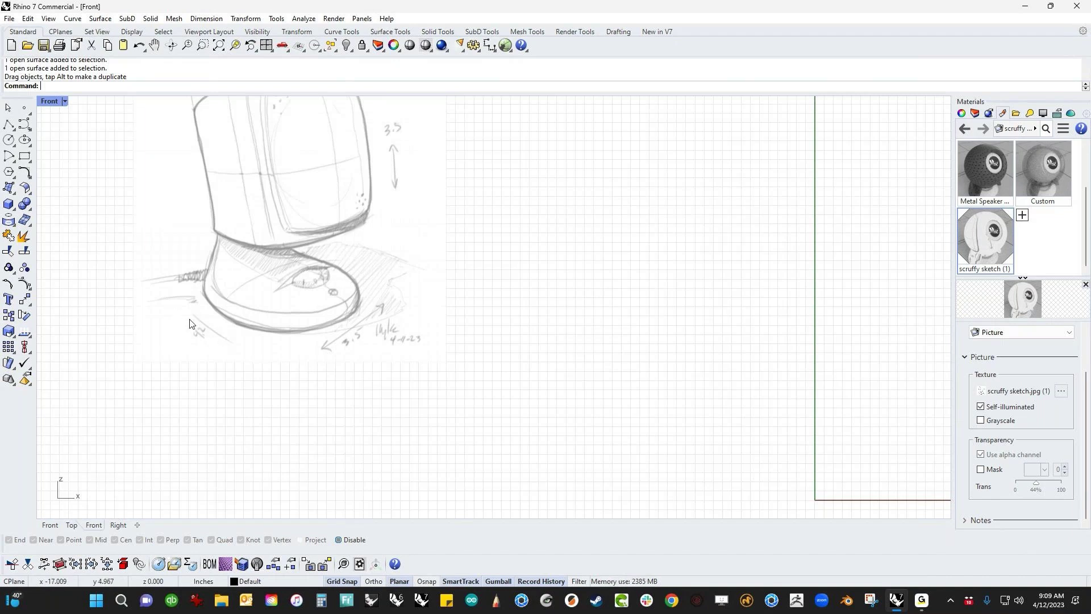
scroll(534, 392, down, 4)
scroll(568, 398, down, 2)
right_drag(473, 341, 304, 316)
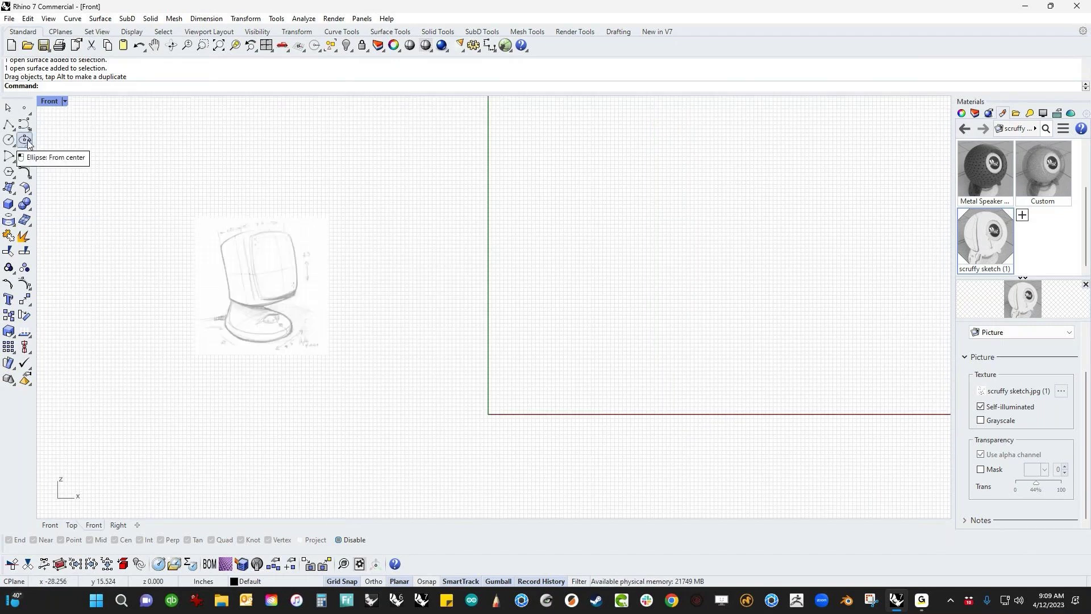
- Draw an ellipse centred on the origin in the Top view, about 26 inches wide along the X axis
double_click(50, 101)
double_click(48, 100)
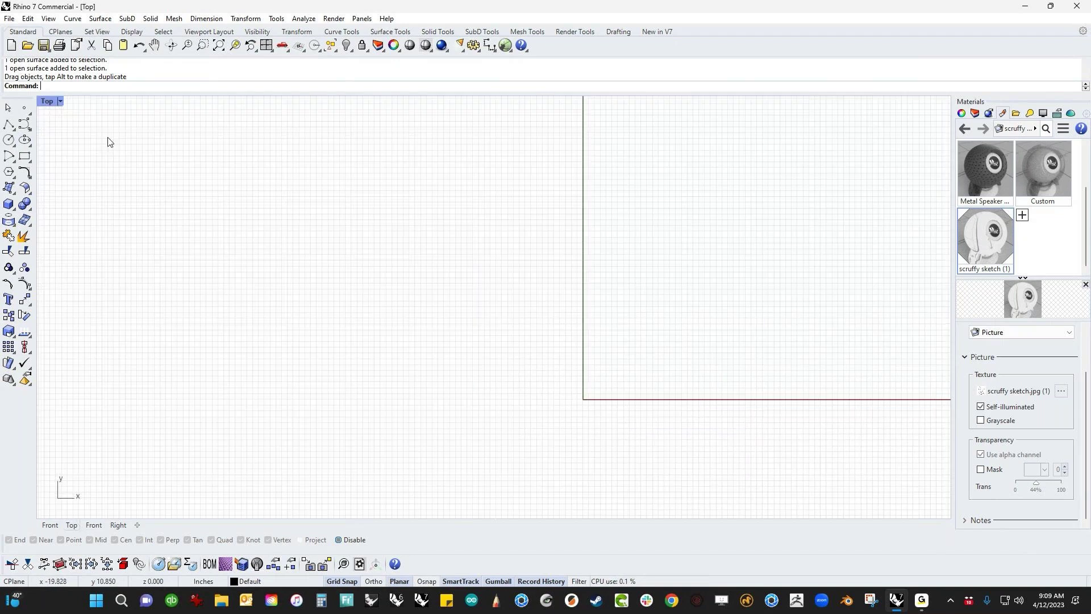
click(26, 140)
text(0)
key(Return)
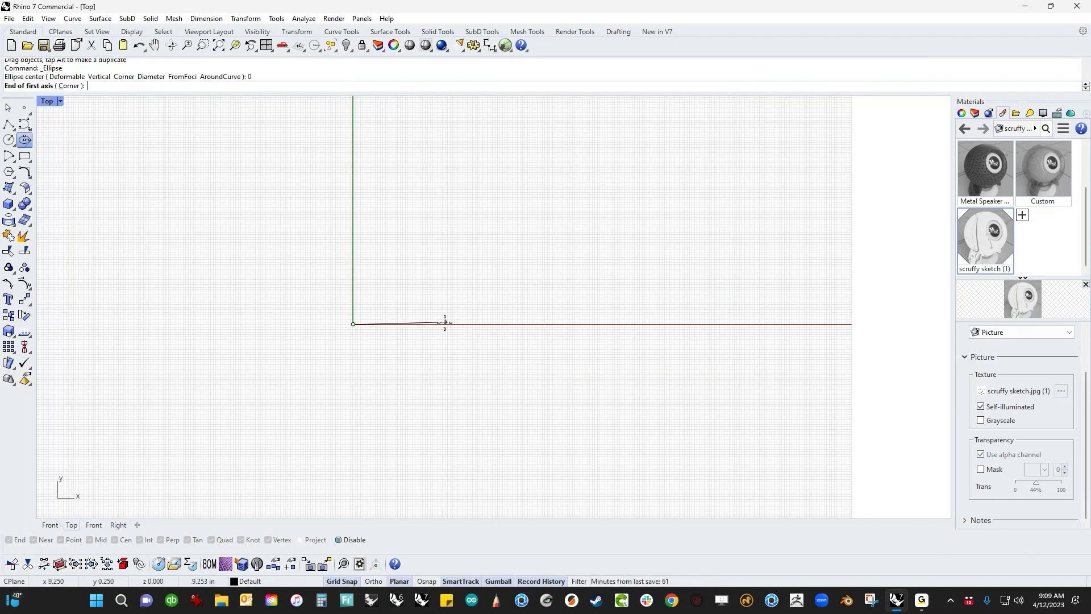
click(482, 324)
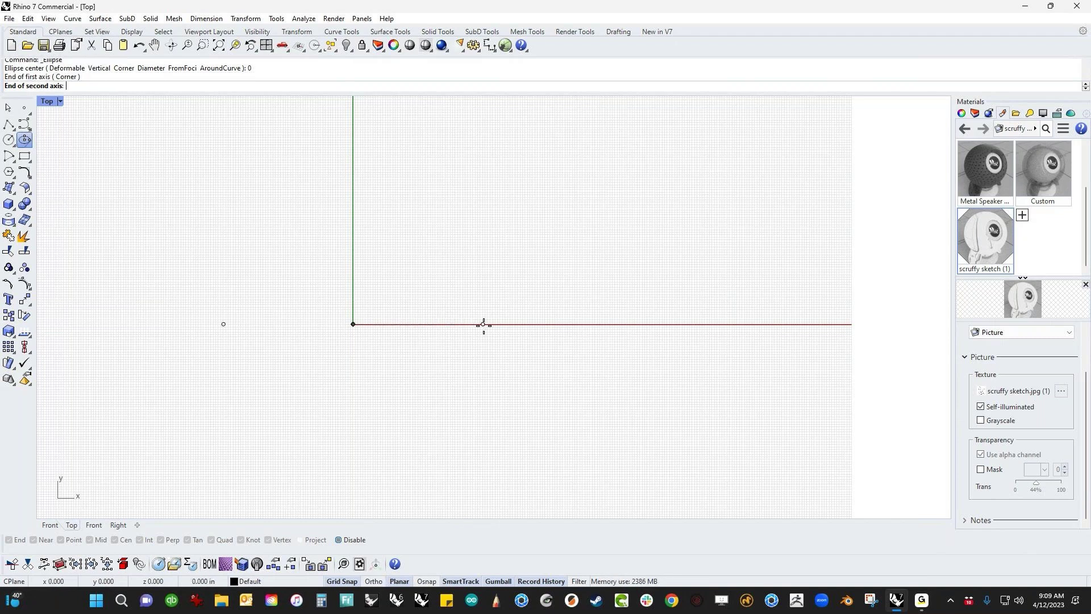
click(440, 238)
right_drag(435, 180, 474, 201)
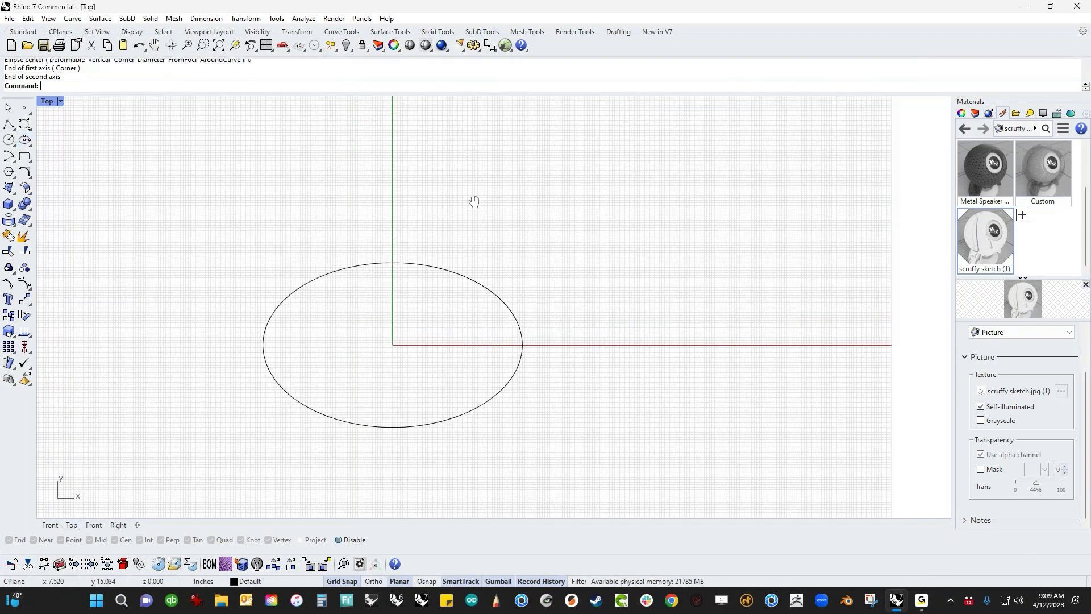
- Draw an L-shaped guide polyline from the ellipse's -X end: 4.2 inches along the X axis, 3.5 inches up in Y
click(8, 128)
click(263, 344)
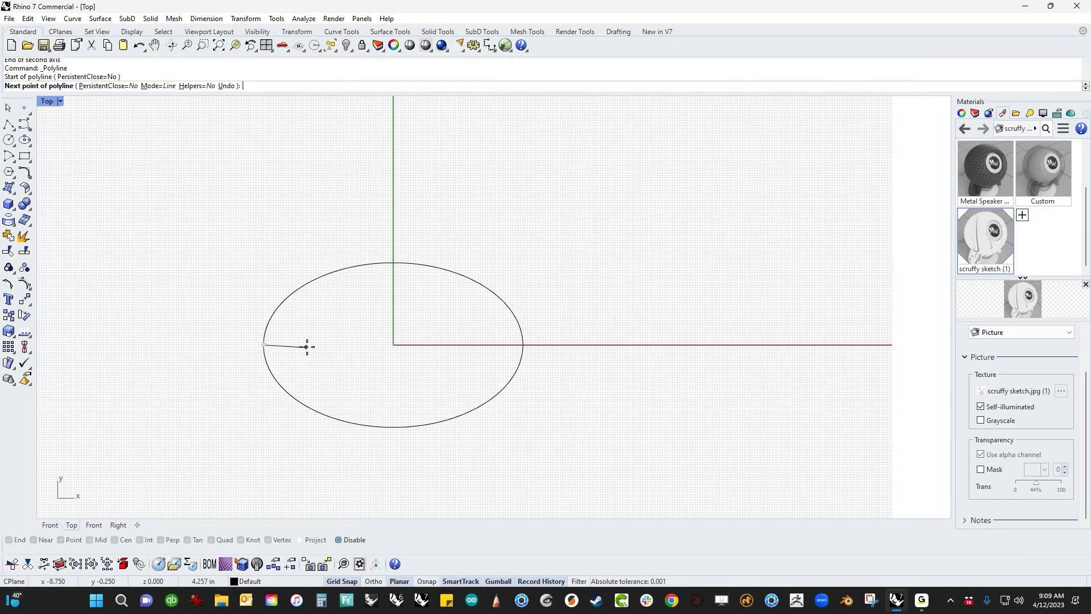
text(3)
key(BackSpace)
text(4.2)
key(Return)
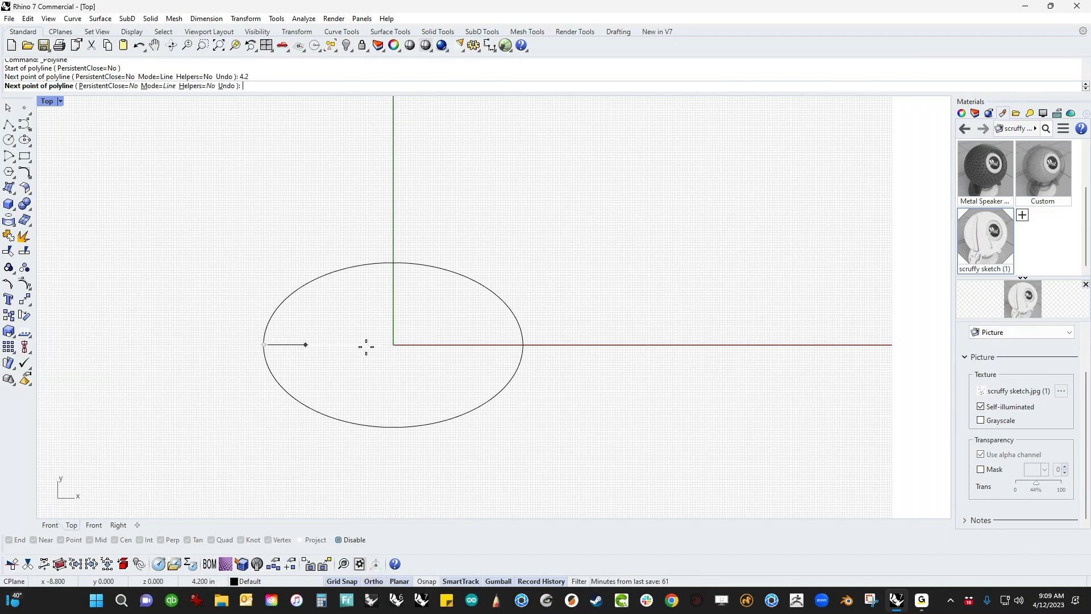
click(417, 352)
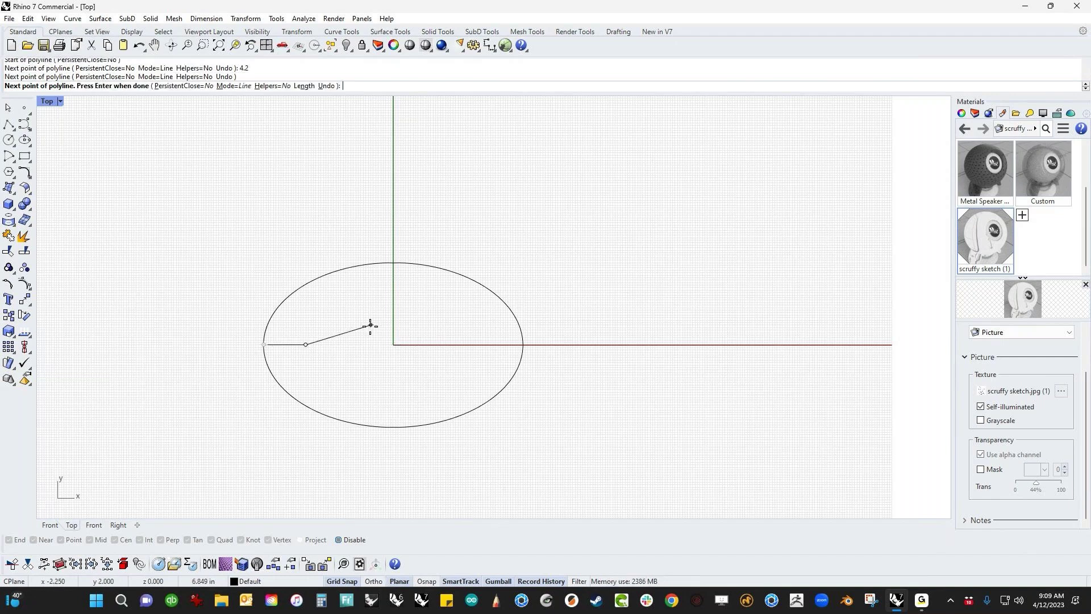
text(3.5)
key(Return)
key(F8)
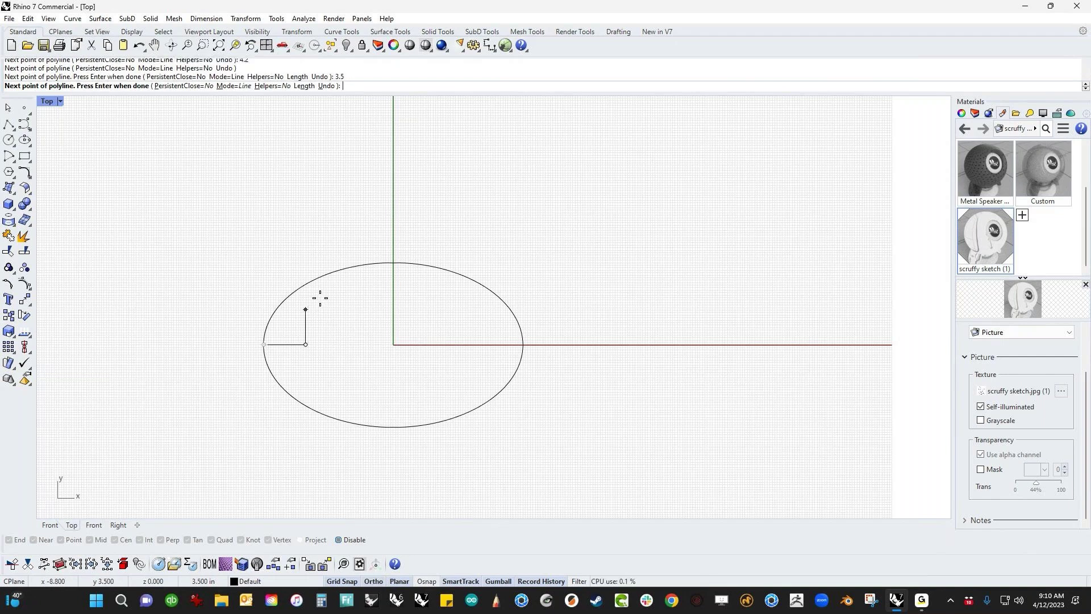
click(303, 280)
key(Return)
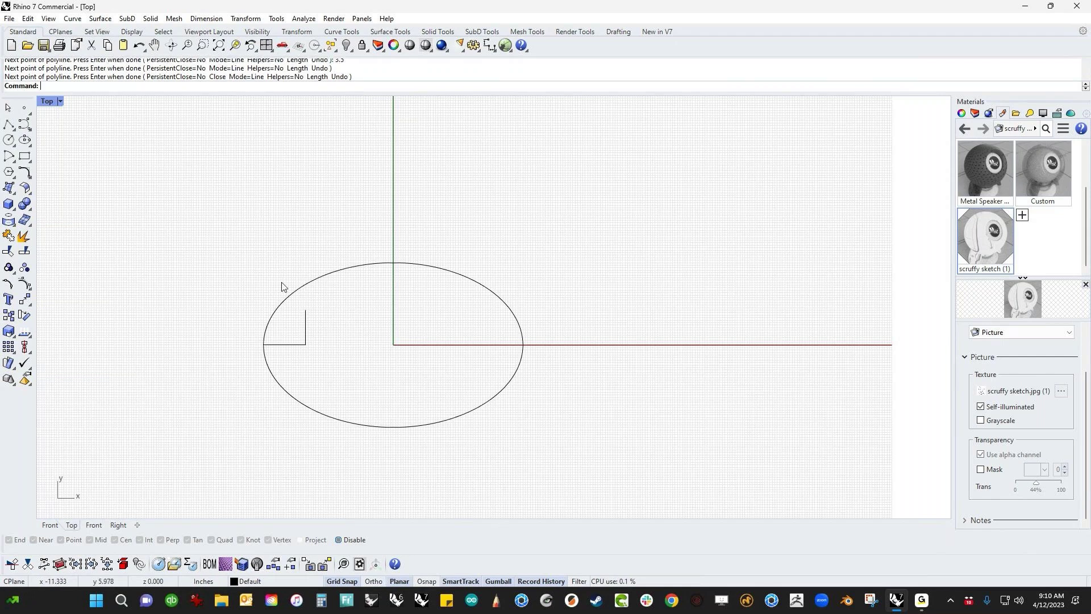
- Scale the ellipse from its -X end so its width matches the 4.2 inch guide segment
scroll(258, 316, up, 3)
right_drag(408, 380, 536, 392)
drag(454, 429, 399, 463)
text(Scale)
key(Return)
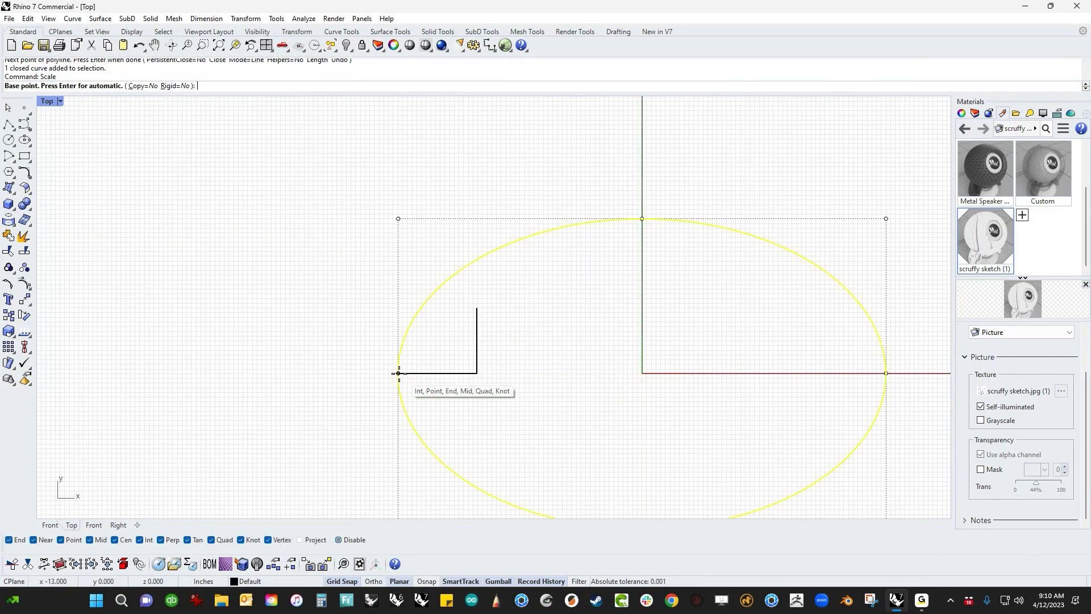
click(398, 371)
scroll(397, 369, down, 4)
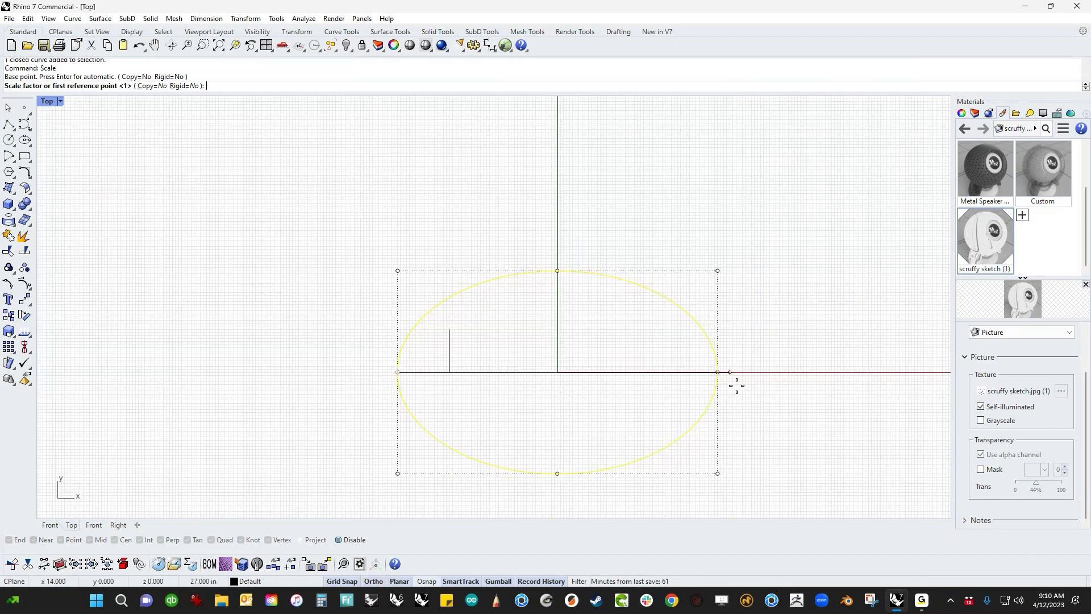
click(717, 372)
scroll(474, 386, up, 4)
scroll(444, 351, up, 4)
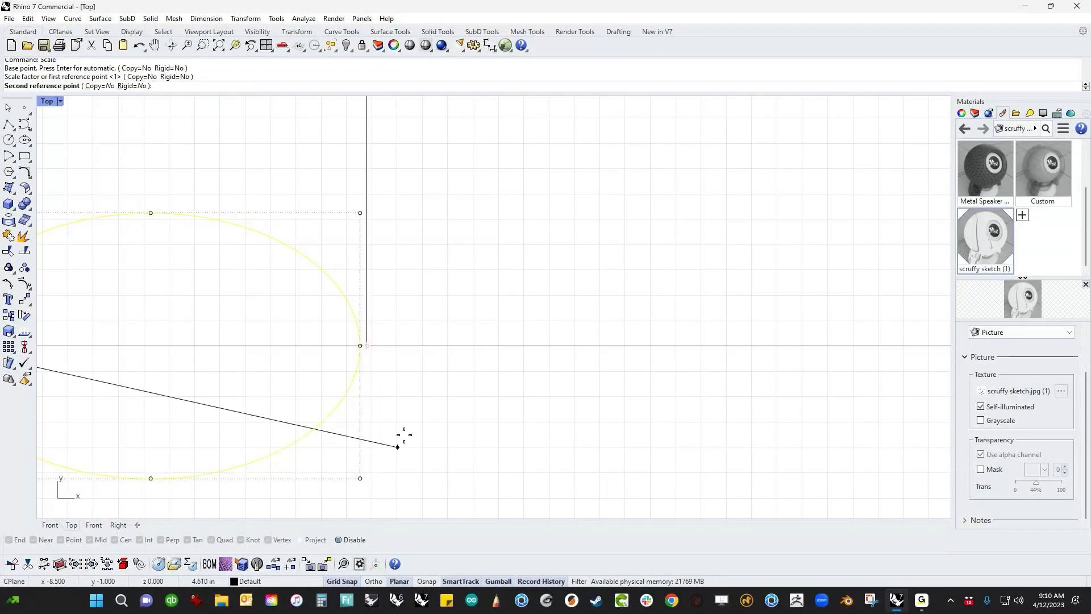
click(348, 581)
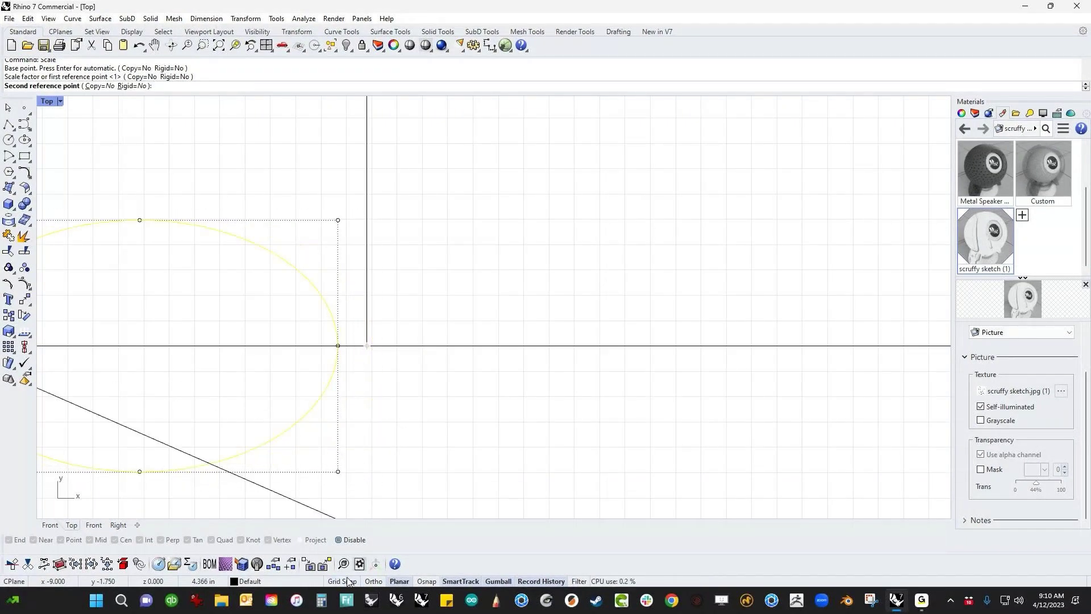
click(418, 356)
- Move the scaled ellipse up until its lower edge rests on the 4.2 inch guide segment, for comparison with the 3.5 inch segment
scroll(505, 410, down, 4)
right_drag(511, 416, 765, 412)
drag(528, 362, 529, 272)
scroll(806, 331, down, 2)
right_drag(806, 331, 734, 362)
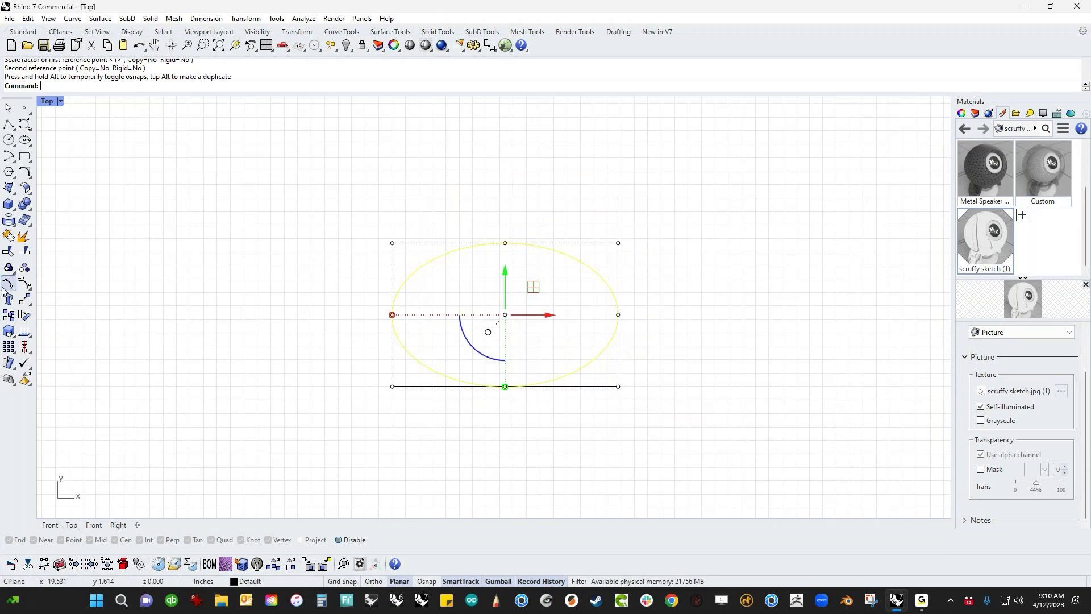
- Move the ellipse from its centre point to the origin
click(26, 300)
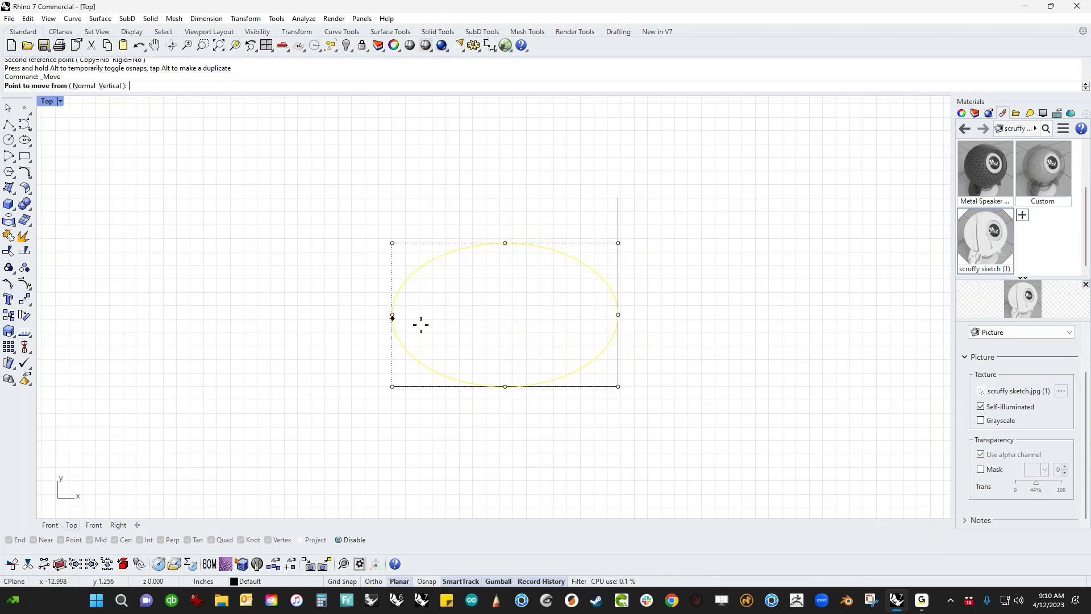
click(451, 355)
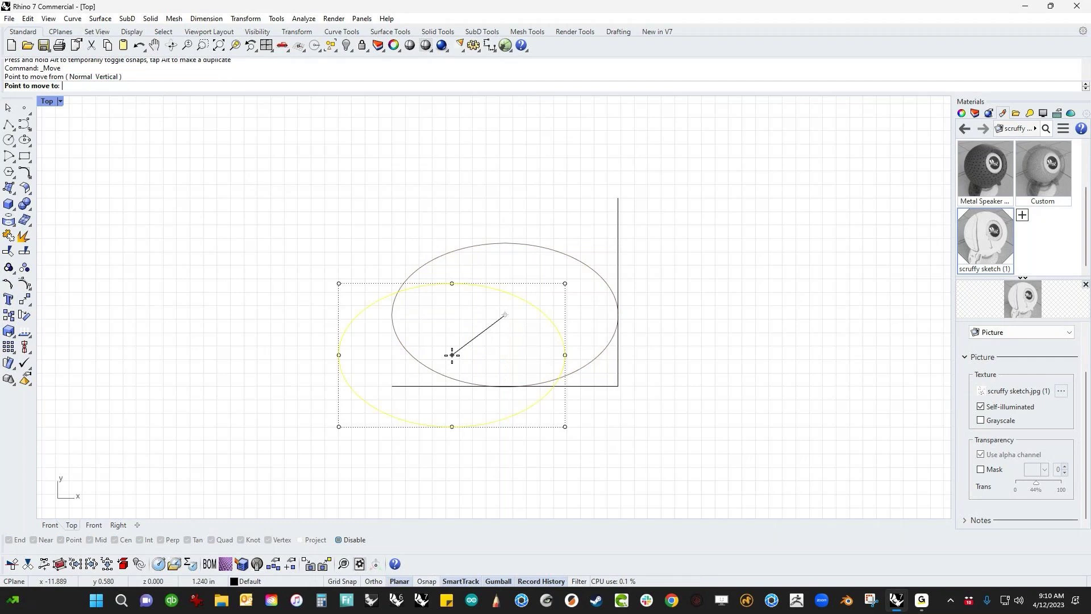
text(0)
key(Return)
- Delete the L-shaped guide polyline
scroll(451, 356, up, 1)
scroll(495, 360, down, 10)
right_drag(532, 364, 326, 360)
click(313, 367)
key(Delete)
- Dimension the ellipse's overall width and its overall depth in the Top view
click(207, 18)
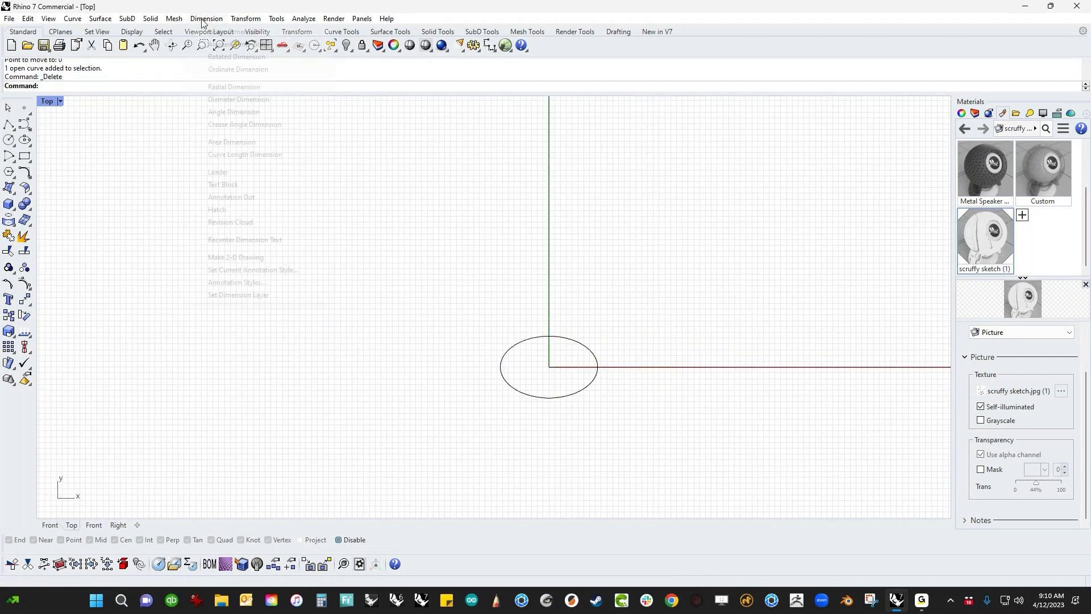
click(231, 31)
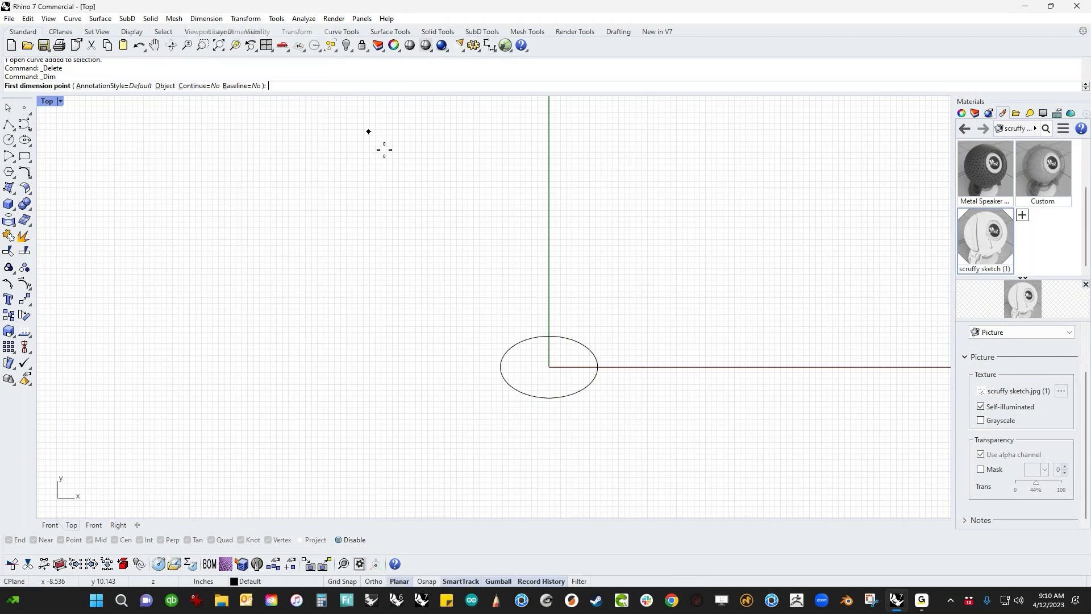
click(500, 366)
click(601, 366)
click(602, 321)
right_click(658, 385)
click(549, 336)
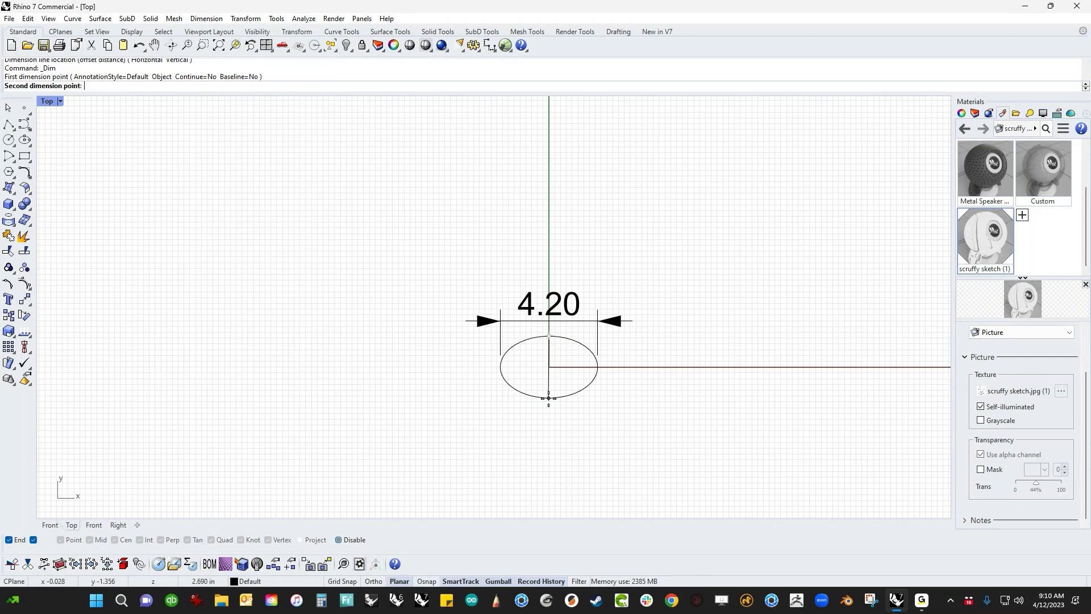
click(549, 398)
click(673, 391)
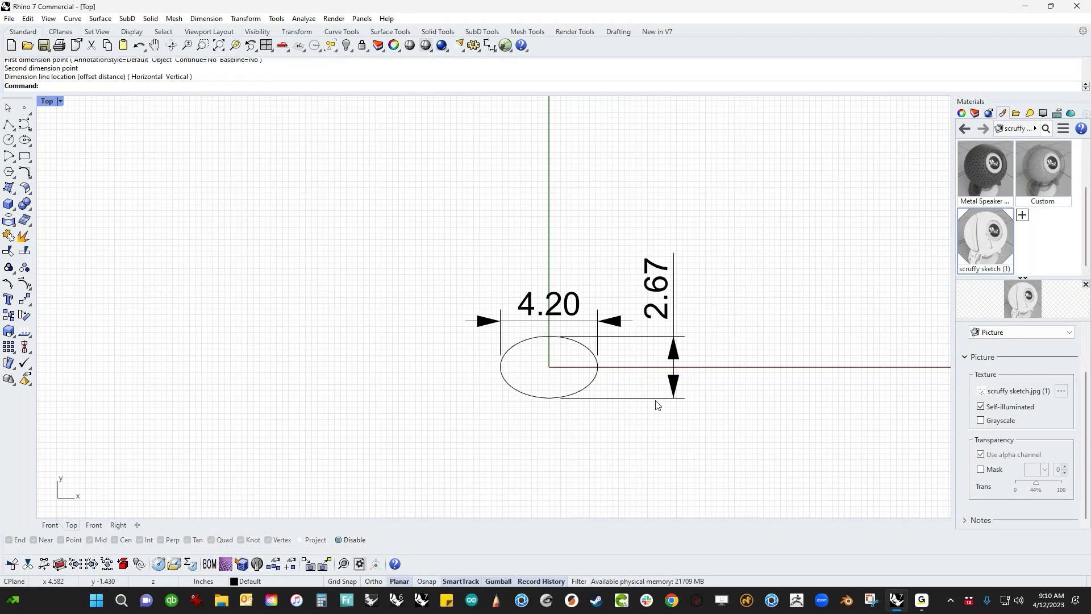
- Delete both linear dimensions from around the ellipse
drag(736, 341, 638, 415)
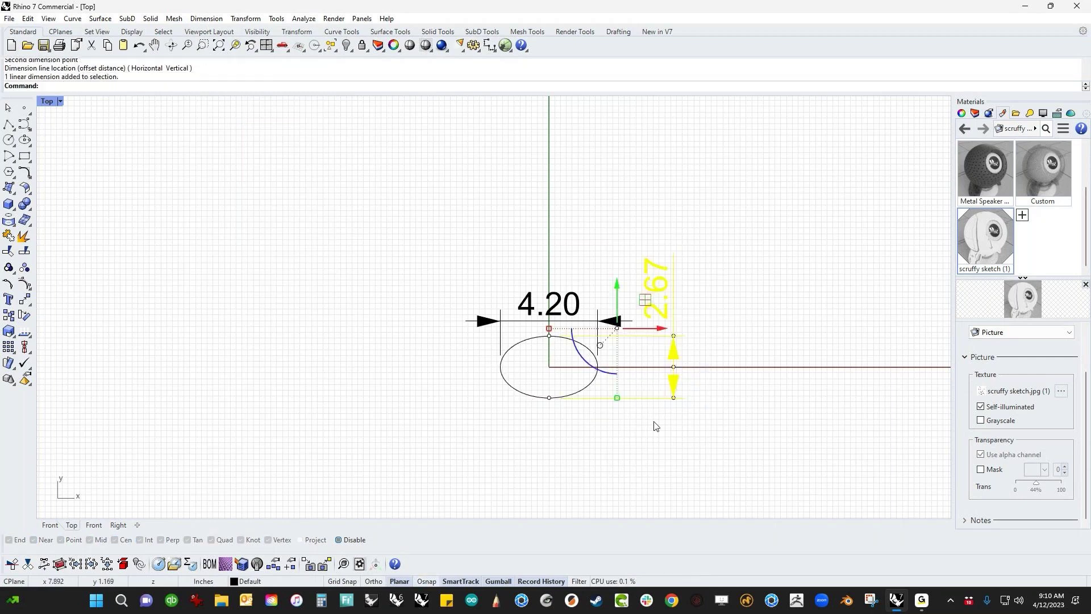
key(Delete)
drag(642, 301, 585, 333)
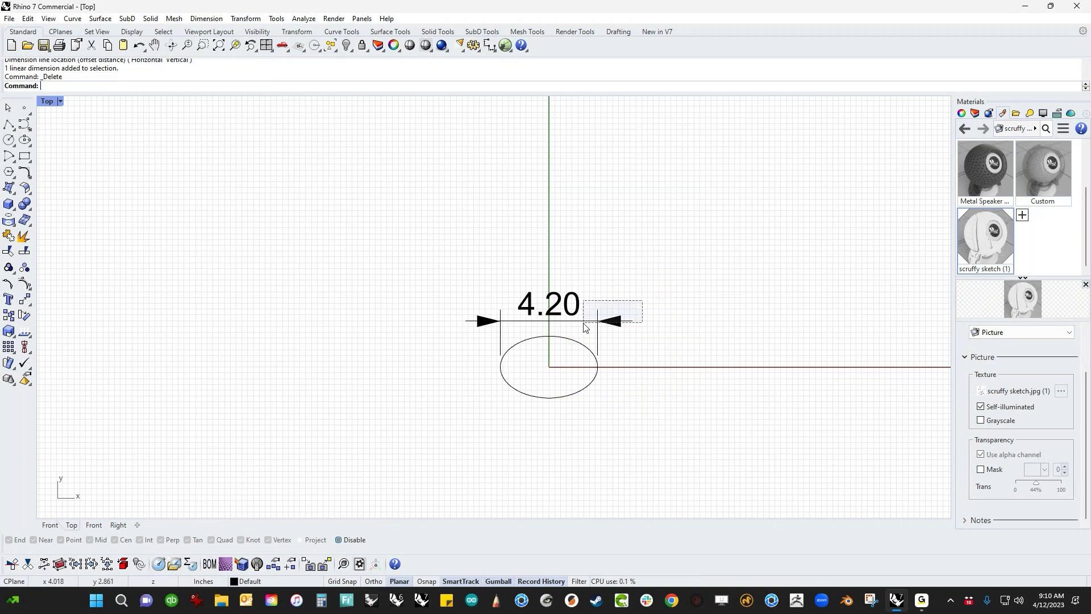
key(Delete)
- Change the ellipse's degree to 3 with Deformable=Yes, working in the Perspective view
text(P)
key(Return)
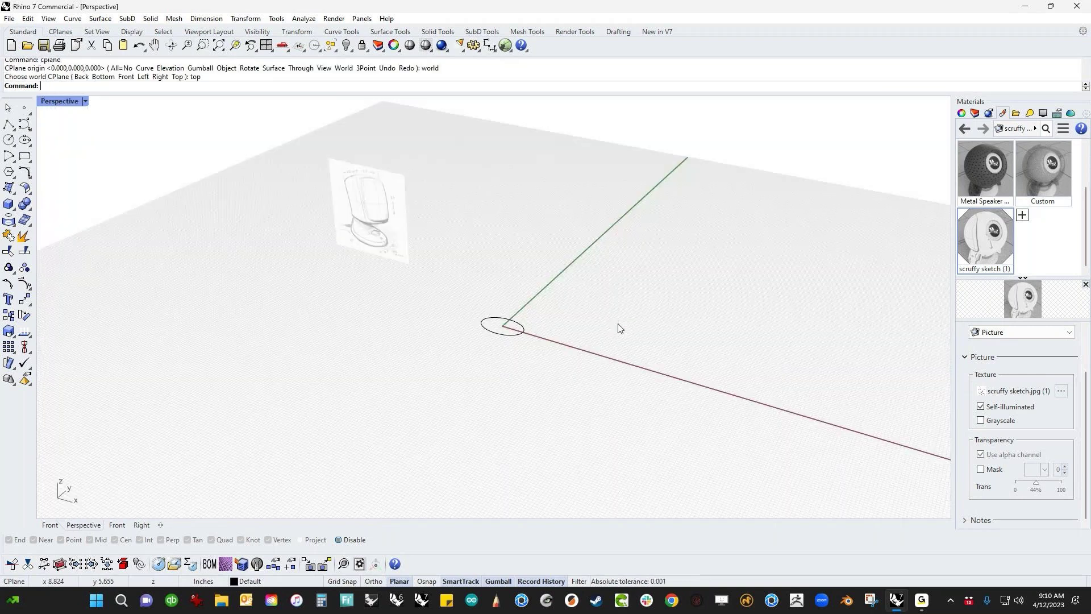
mouse_move(589, 322)
right_down()
mouse_move(312, 336)
mouse_move(312, 360)
mouse_move(597, 471)
right_up()
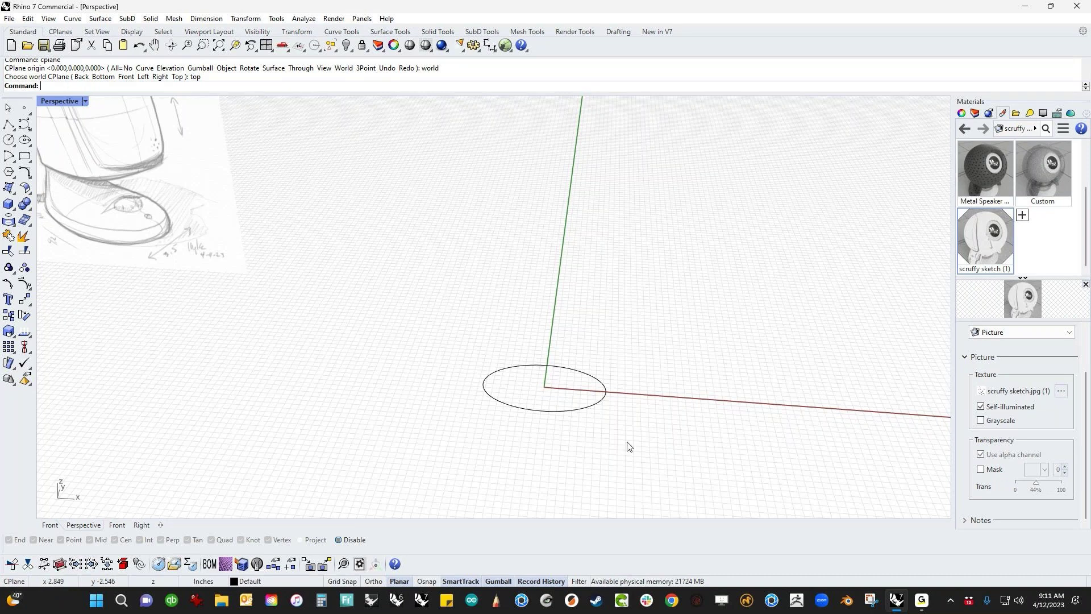
scroll(606, 438, up, 3)
shift+right_drag(605, 438, 642, 422)
drag(499, 343, 394, 420)
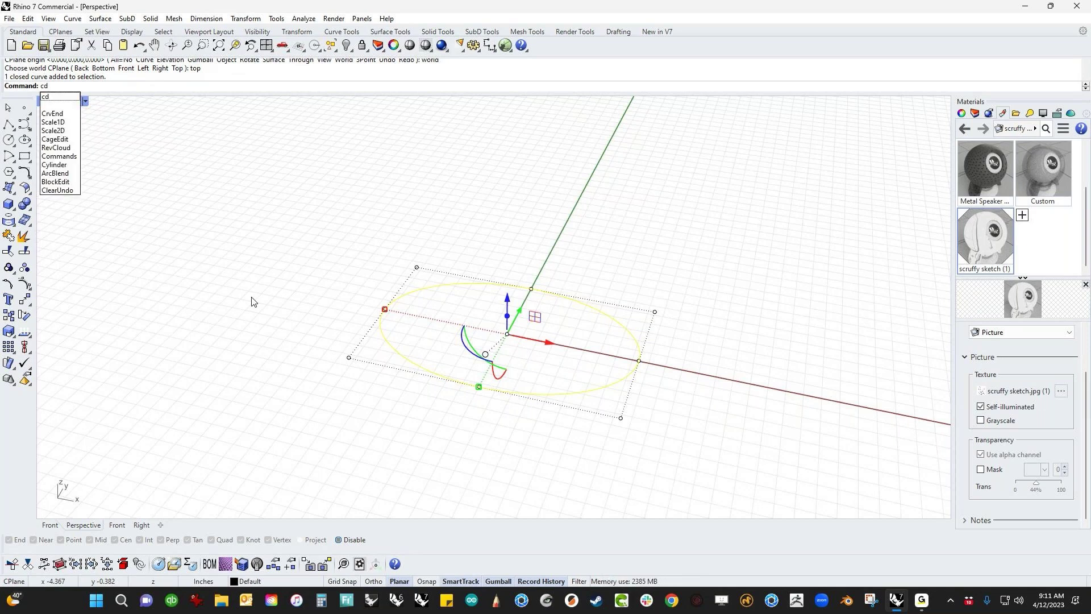
key(Return)
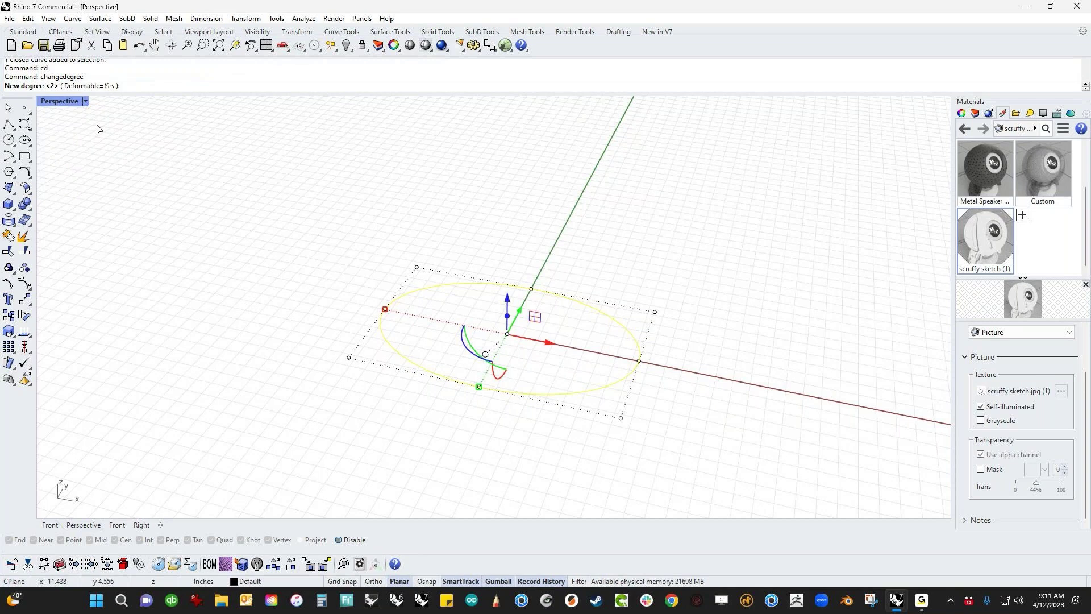
text(3)
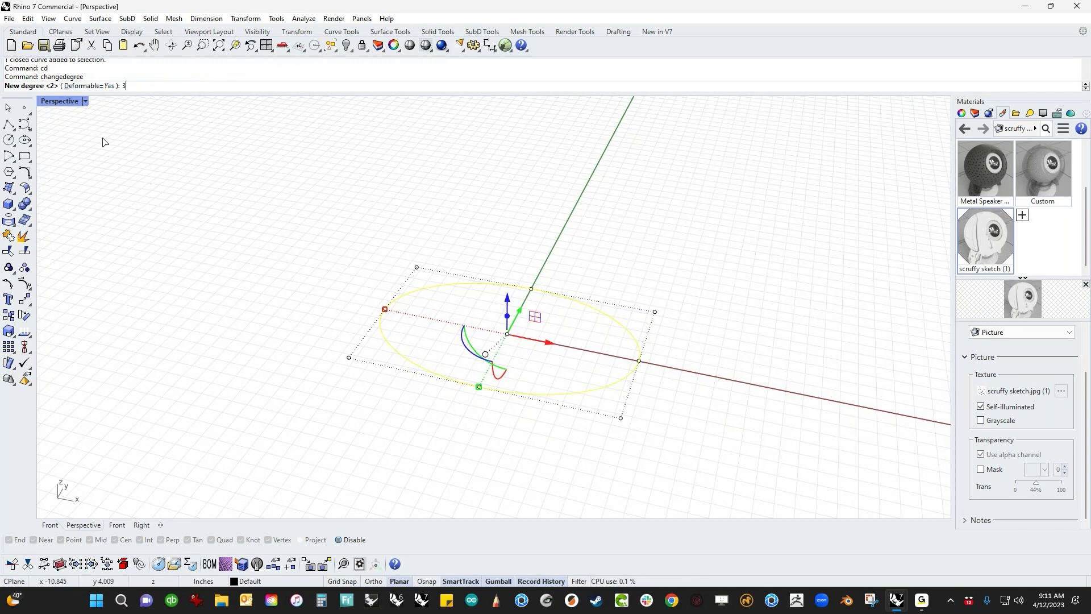
key(Return)
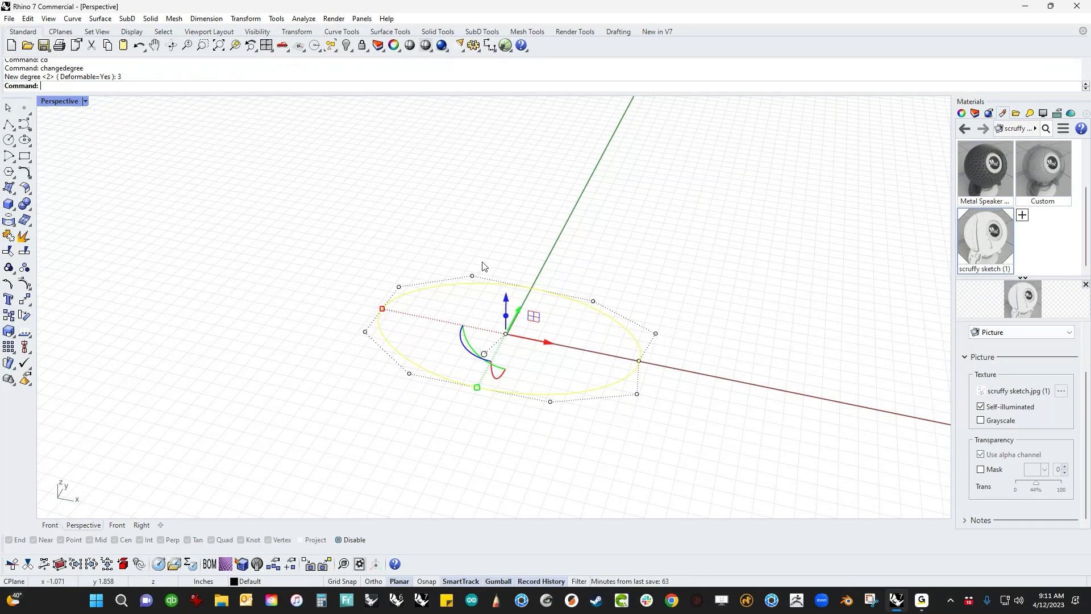
key(Escape)
- Flatten the three control points at the ellipse's +X end into one line along Y, and reselect the ellipse to check its control polygon
scroll(636, 440, up, 10)
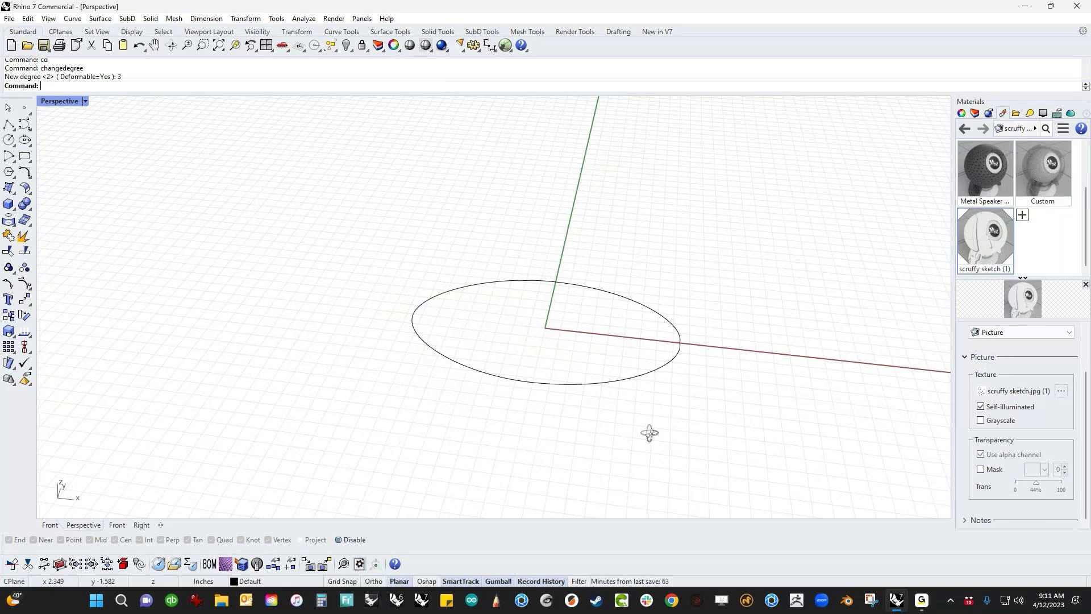
click(686, 360)
scroll(705, 363, down, 5)
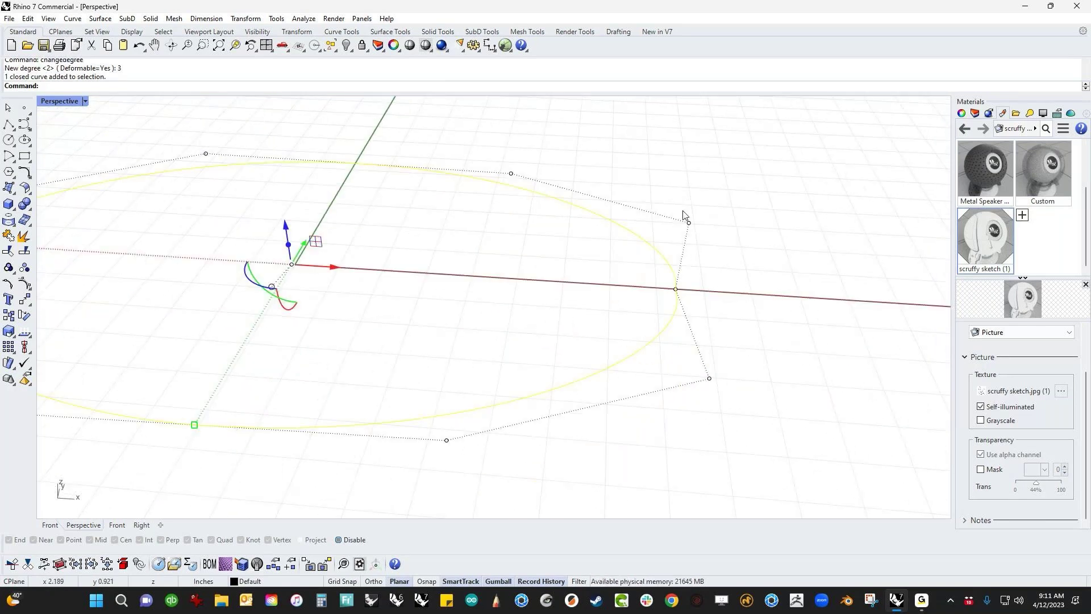
key(Escape)
click(656, 247)
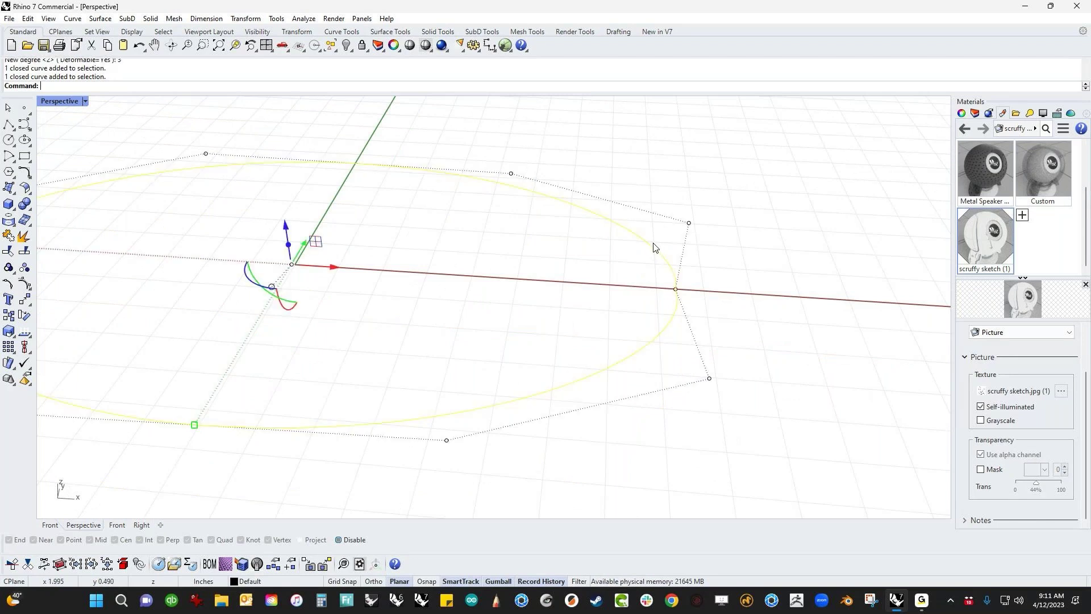
drag(658, 174, 761, 439)
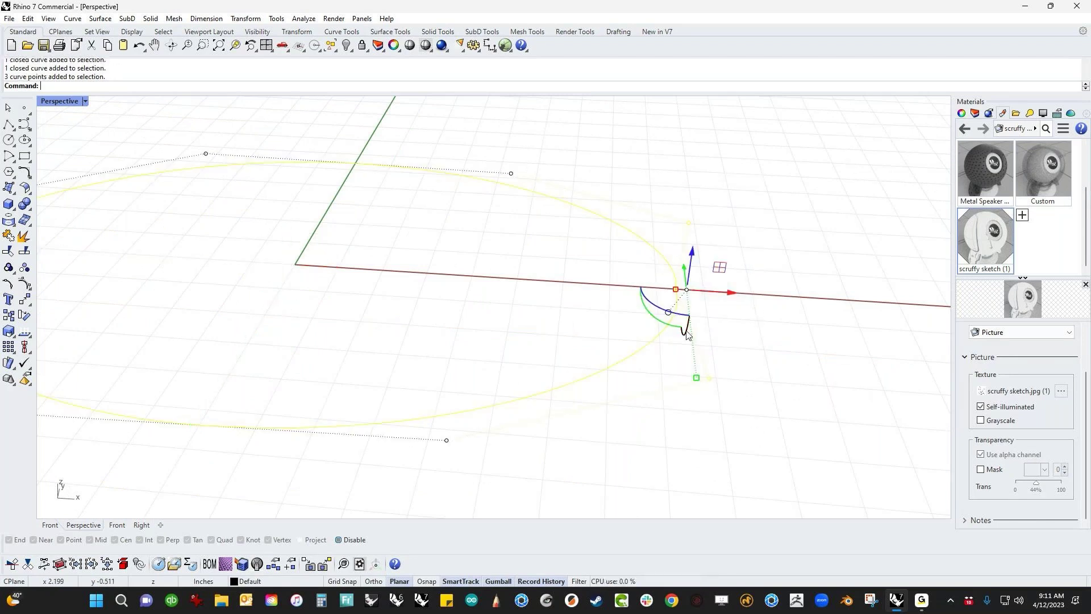
click(675, 290)
key(Escape)
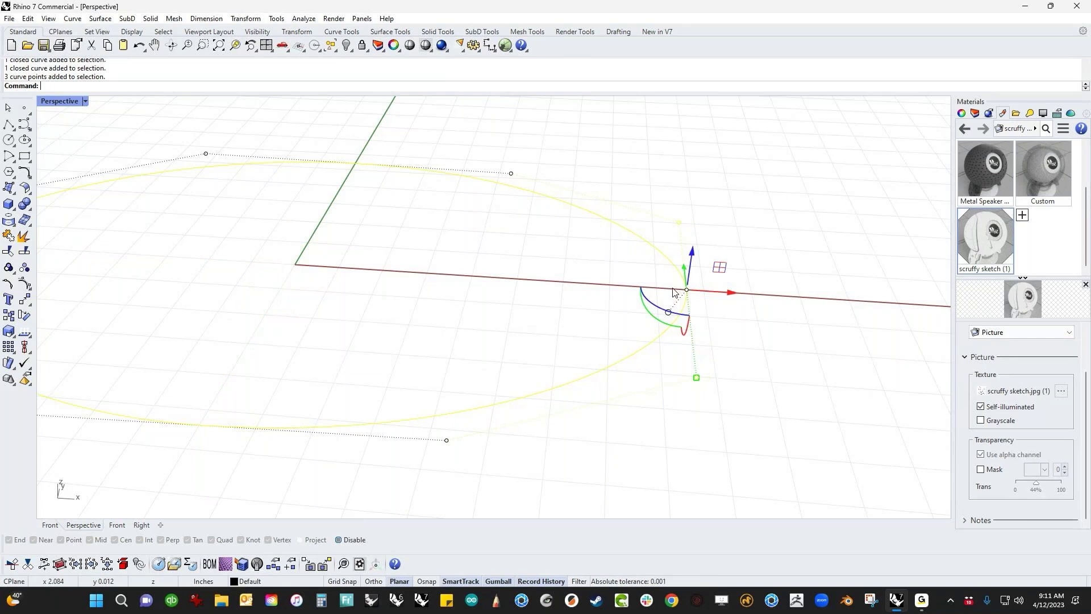
key(Escape)
scroll(742, 339, down, 3)
right_drag(742, 339, 736, 388)
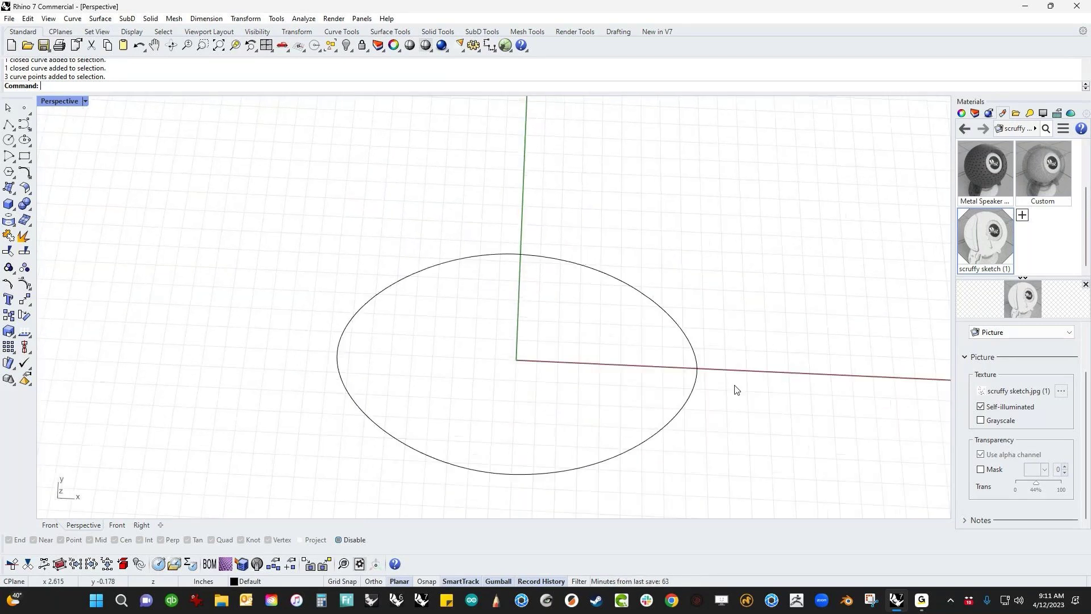
click(699, 390)
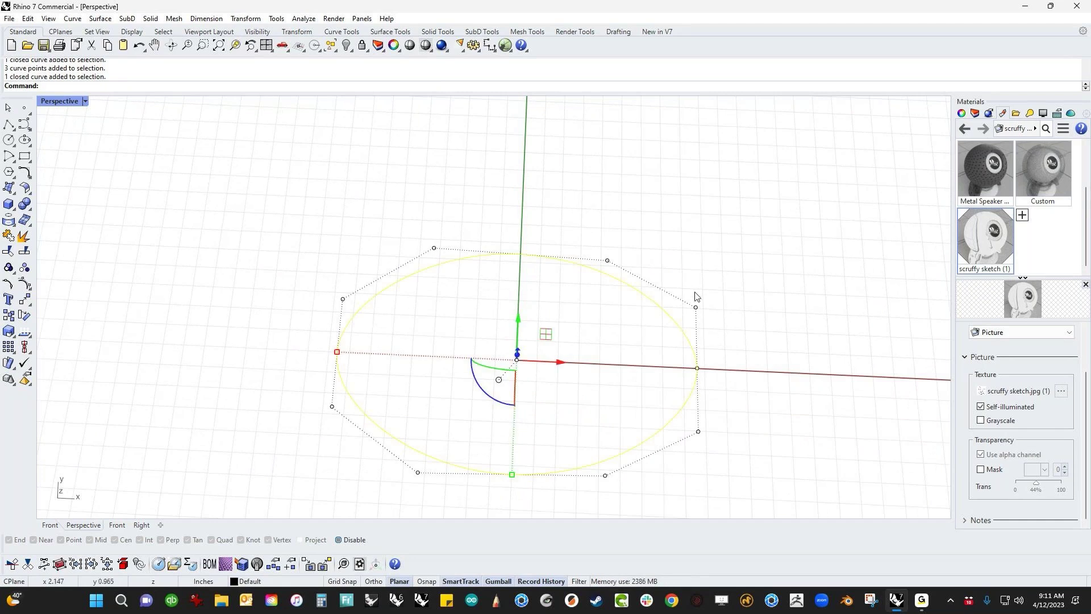
- Spread the two control points flanking the ellipse's +X end farther apart along Y, and reselect the ellipse
drag(689, 278, 722, 324)
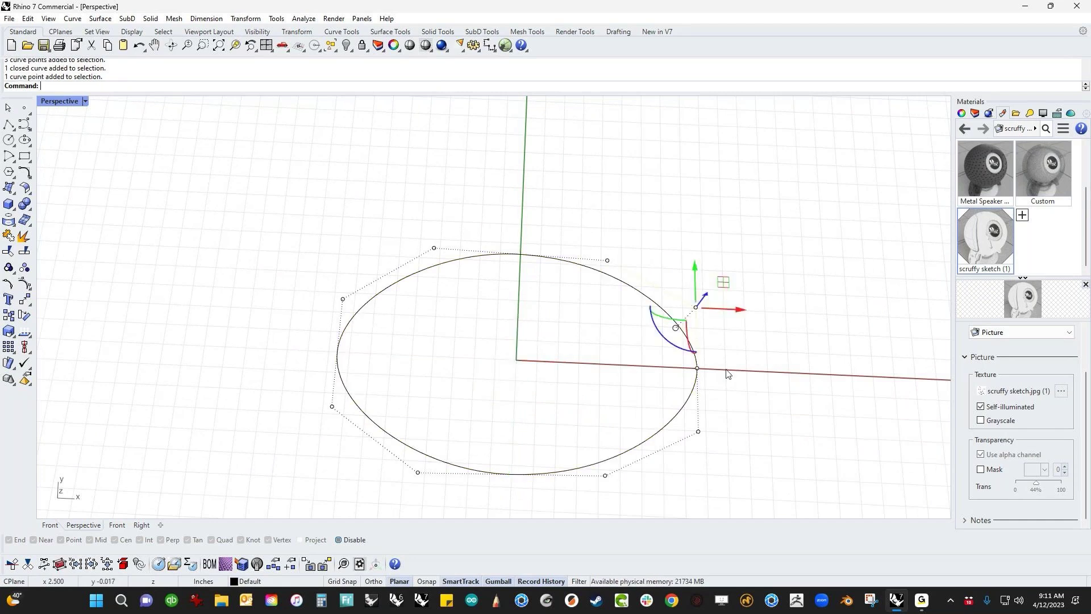
shift+click(699, 432)
drag(699, 433, 699, 448)
key(Escape)
right_drag(729, 392, 684, 409)
click(611, 359)
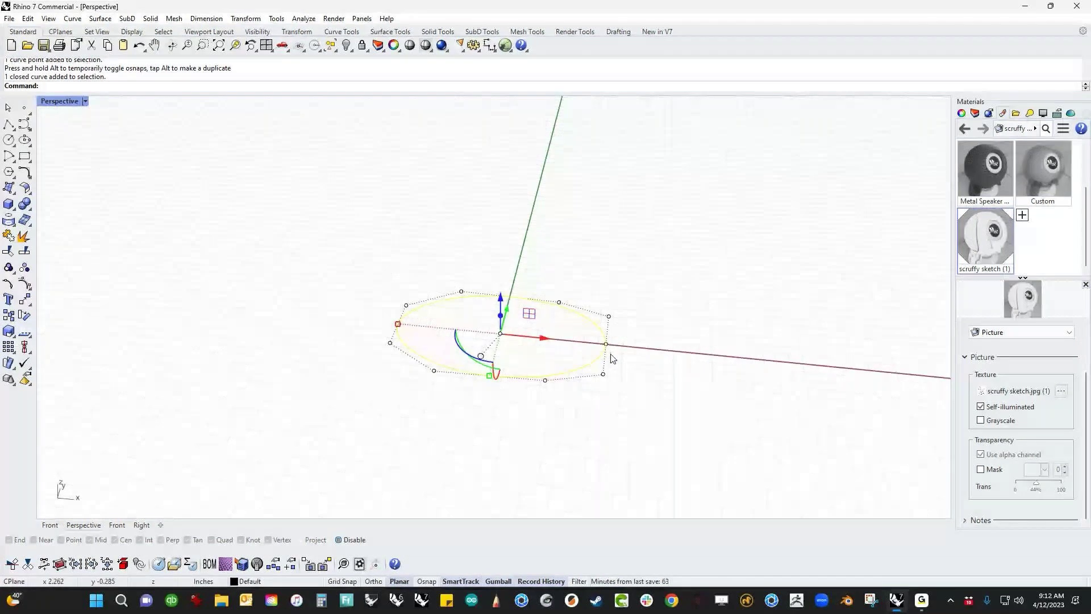
scroll(612, 358, up, 3)
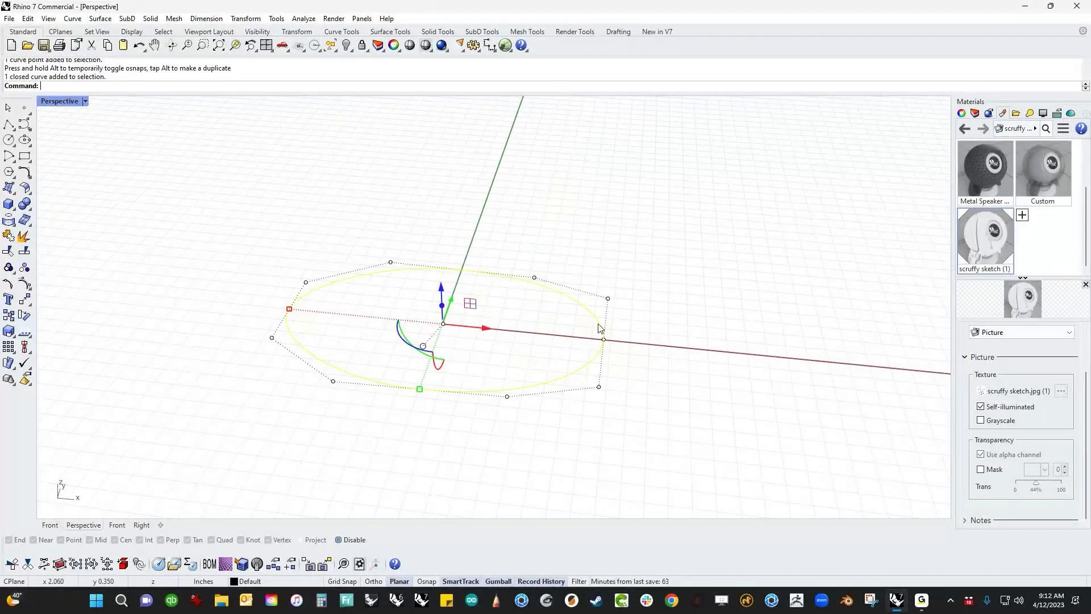
right_drag(598, 328, 493, 348)
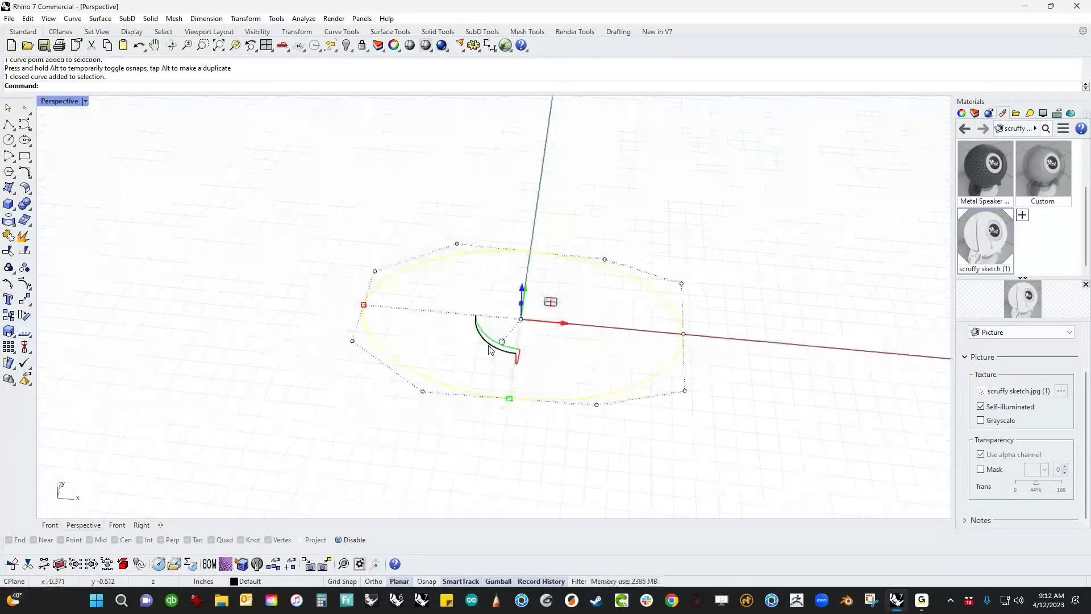
- Try rotating the ellipse 90° about the vertical axis, and undo the rotation
click(490, 349)
text(90)
key(Return)
key(ctrl+z)
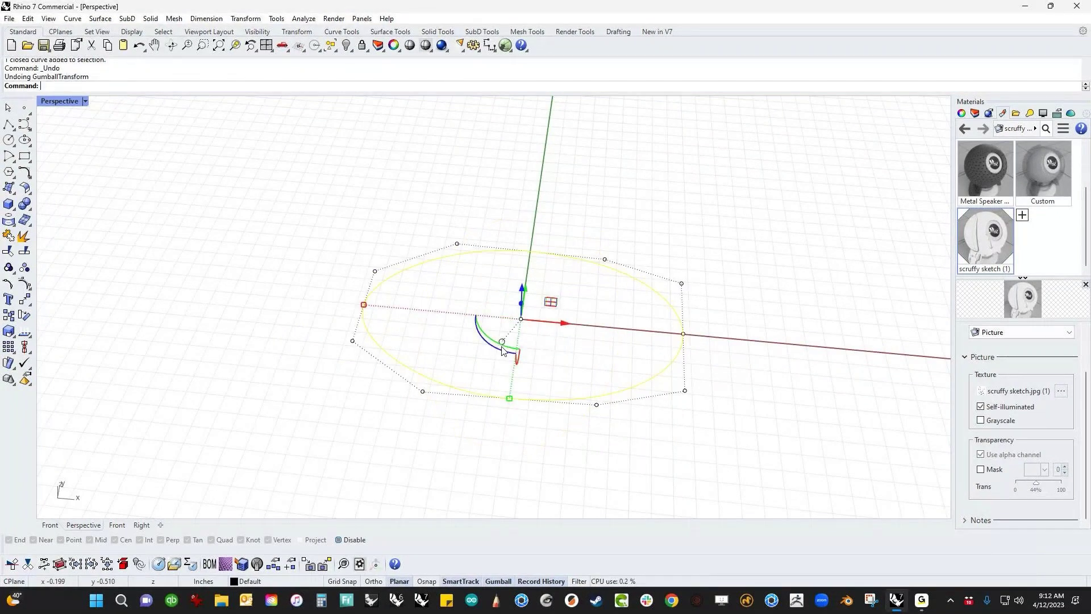
- Rotate the ellipse a half turn about the vertical axis so its blunter end faces -X
click(490, 346)
key(Return)
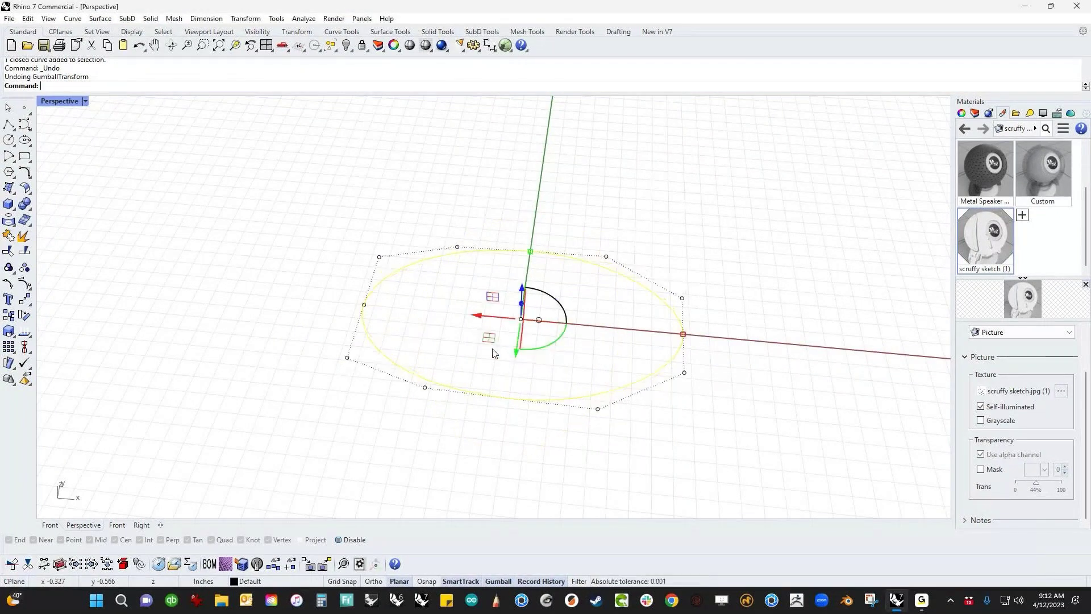
click(397, 445)
right_drag(397, 446, 535, 339)
- In the Front view, draw a straight vertical degree-3 interpolated curve upward from the ellipse's -X end, and inspect it in Perspective
key(ctrl+F2)
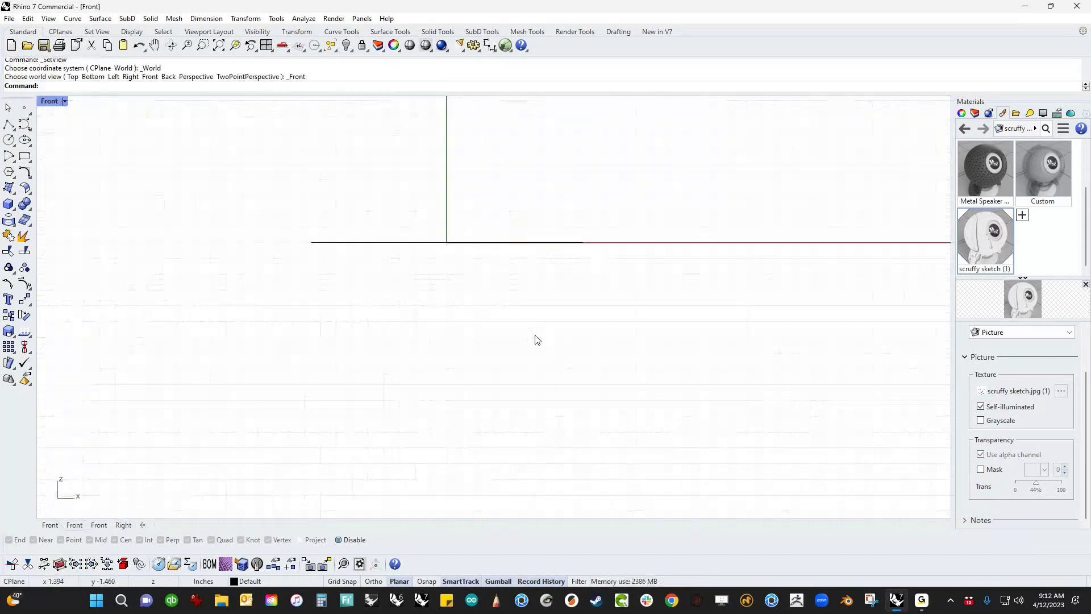
click(14, 129)
click(26, 130)
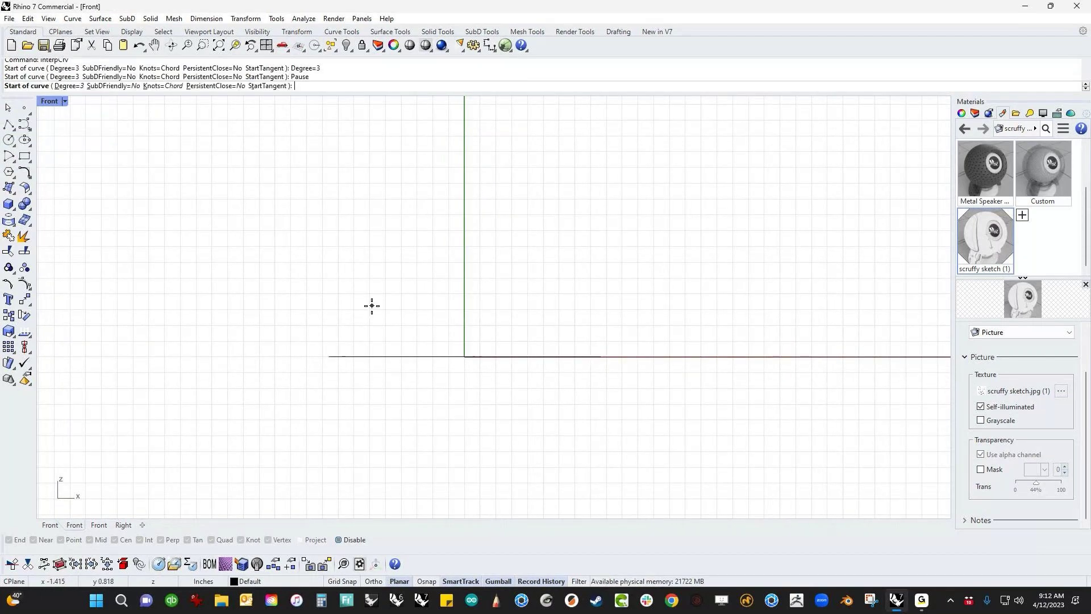
scroll(326, 358, down, 3)
click(350, 358)
right_drag(381, 367, 429, 417)
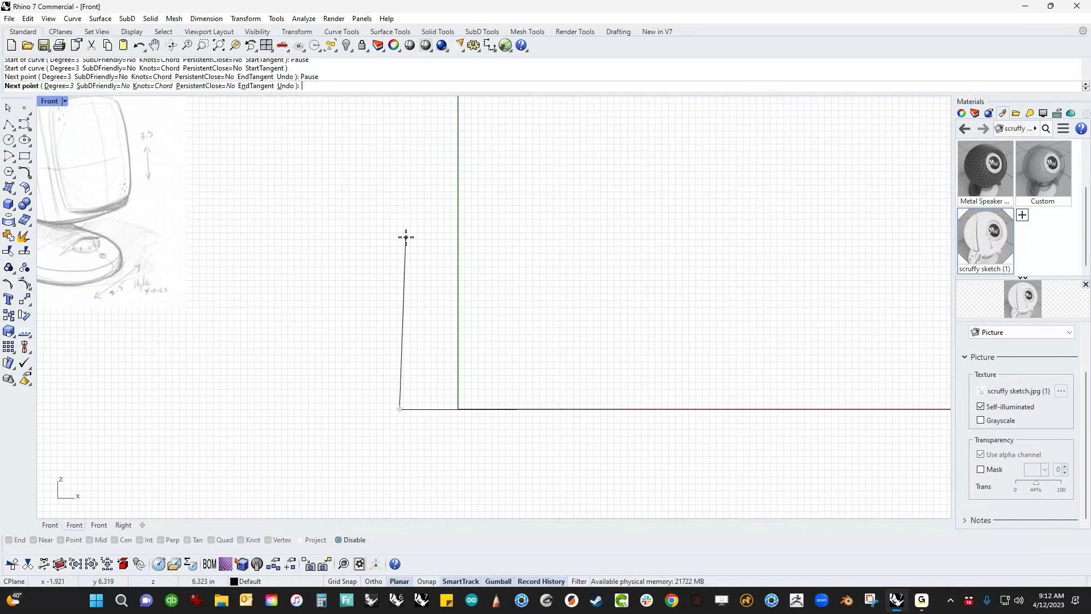
click(404, 201)
key(Return)
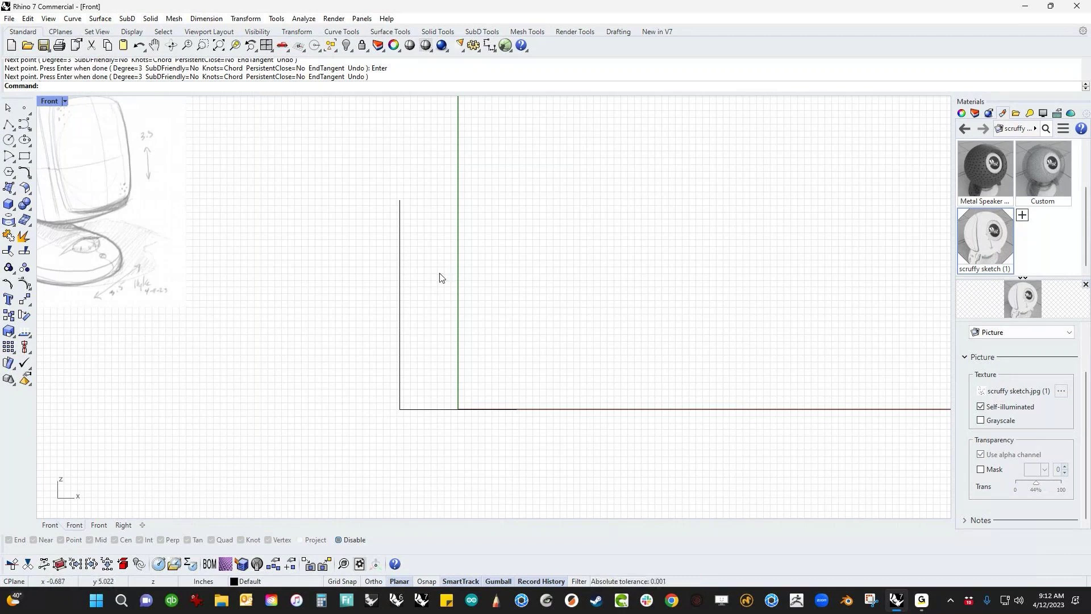
key(ctrl+F4)
right_drag(425, 378, 416, 373)
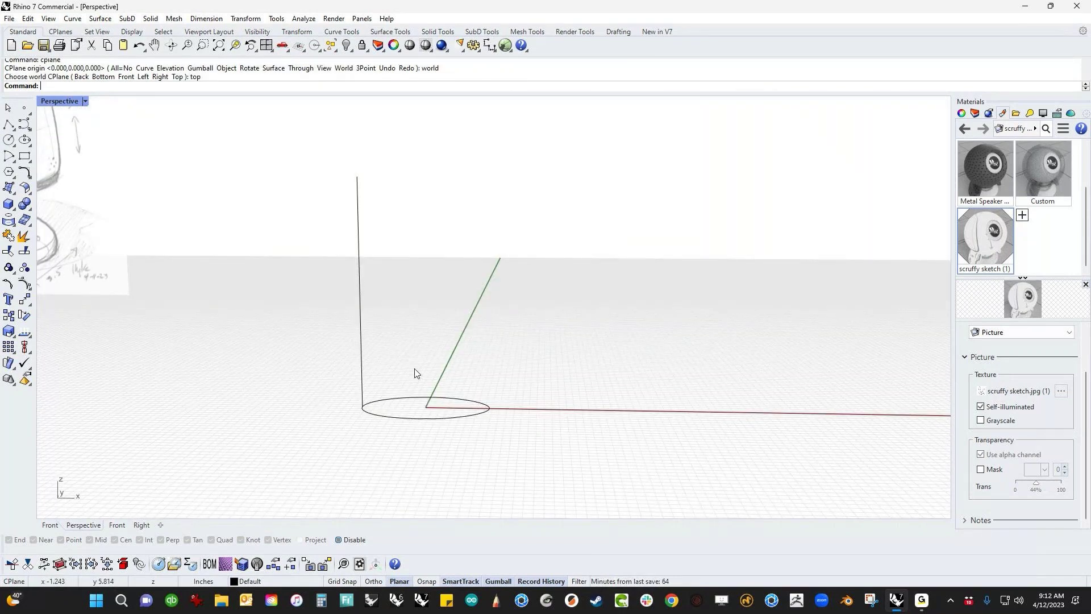
- In the Front view, scale the vertical curve down from its lower endpoint to about half its height
key(ctrl+F2)
right_drag(446, 319, 459, 362)
drag(449, 362, 322, 360)
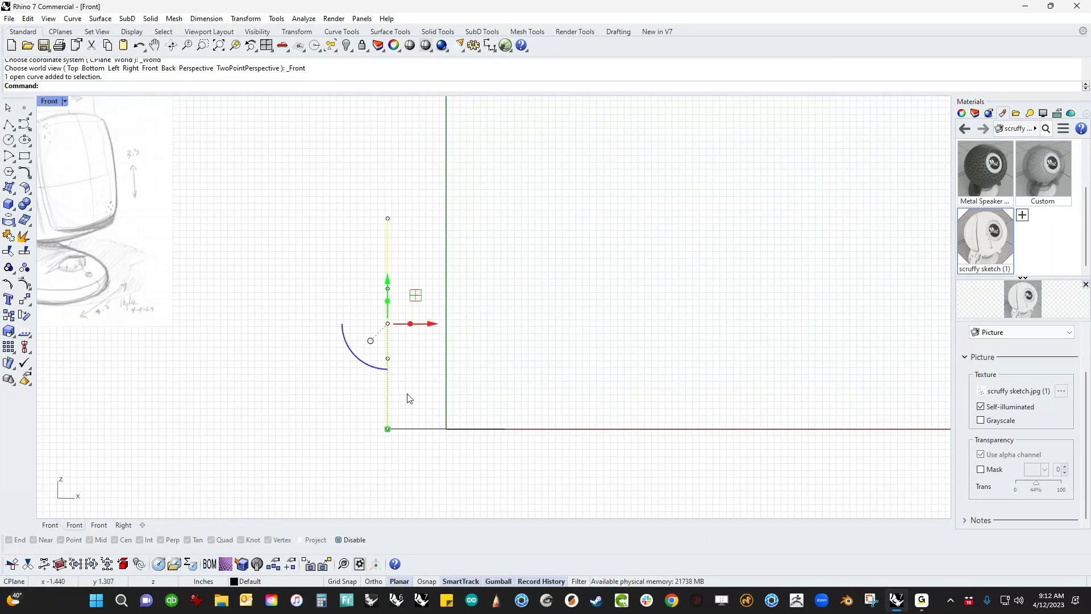
text(CSale)
key(Return)
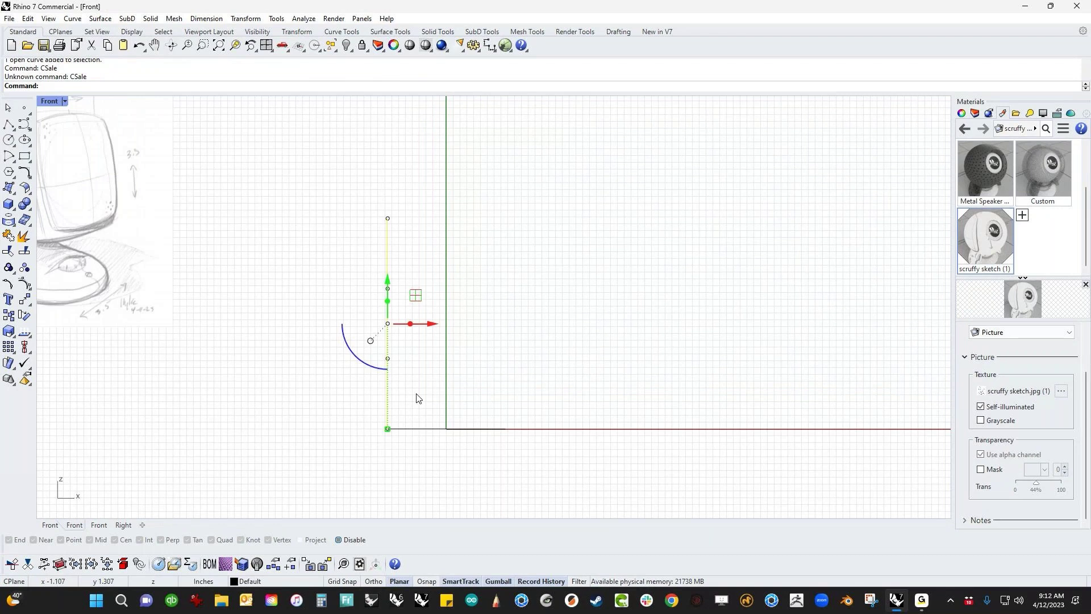
text(Scale)
key(Return)
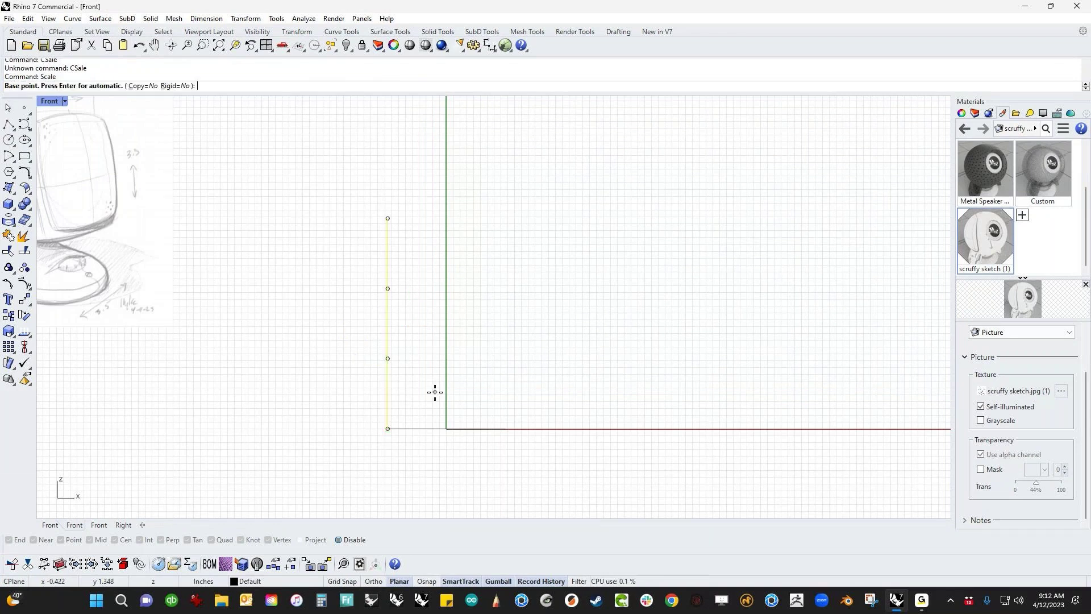
click(387, 428)
click(388, 319)
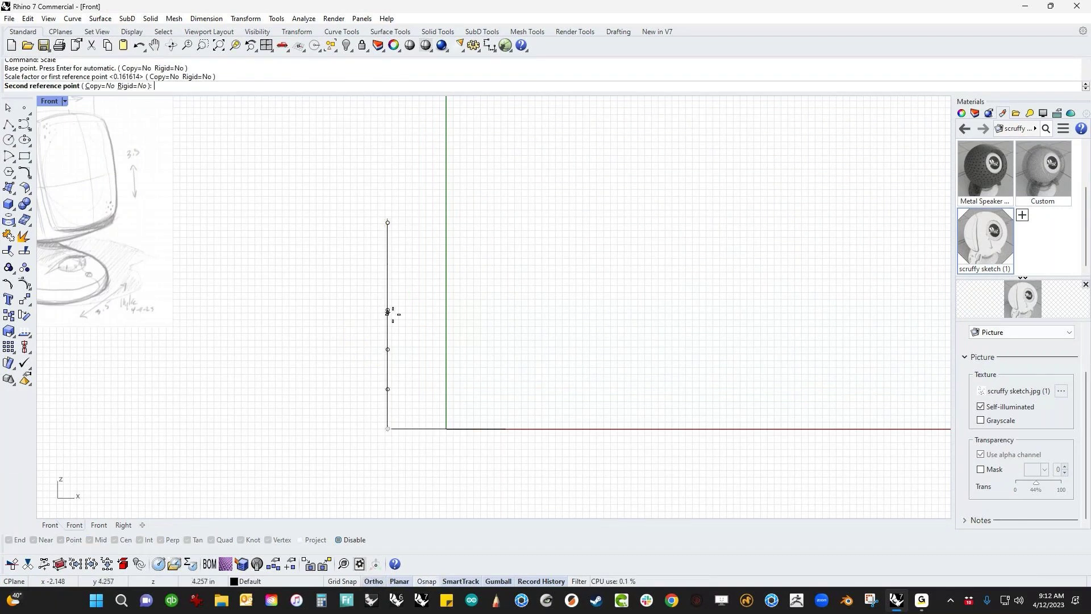
click(394, 327)
scroll(386, 415, up, 2)
click(394, 417)
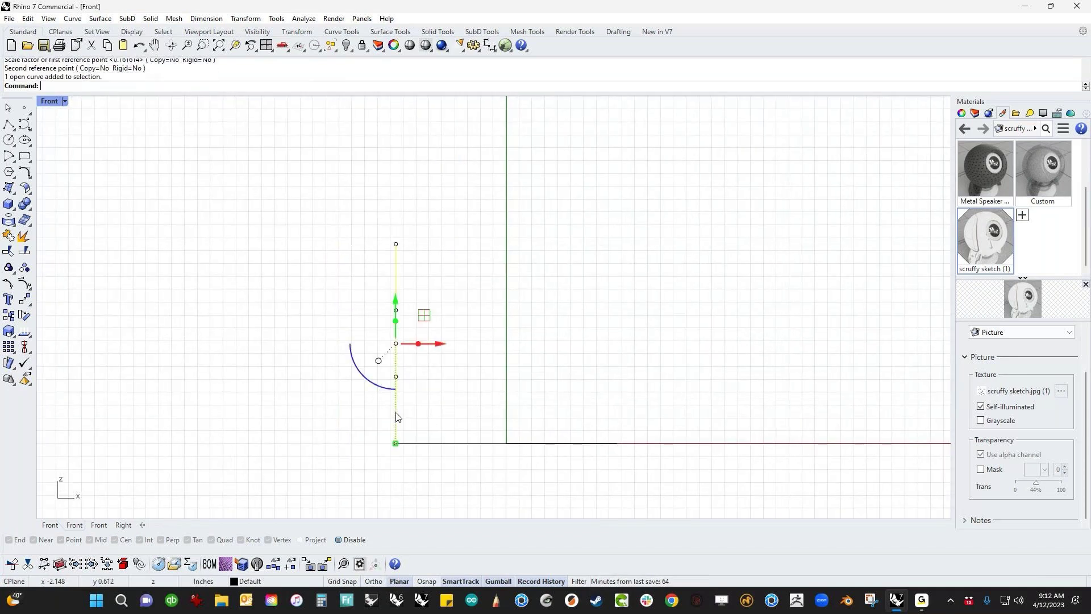
text(cd)
key(Return)
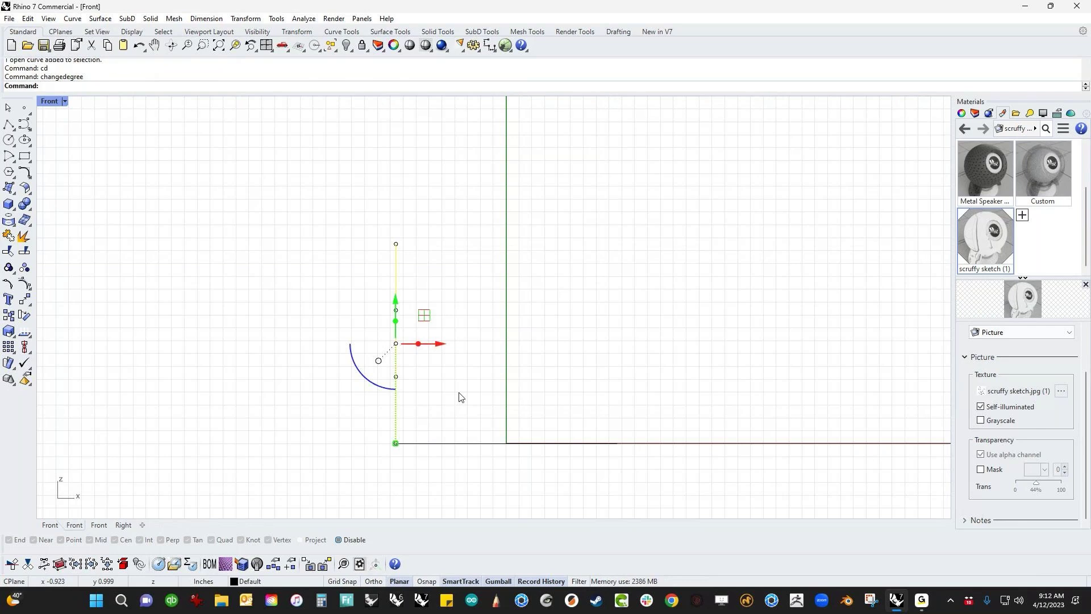
key(Escape)
- Show the vertical curve's control points and shift the two middle ones toward +X to bow the curve inward
right_drag(461, 397, 485, 392)
click(419, 425)
middle_click(307, 400)
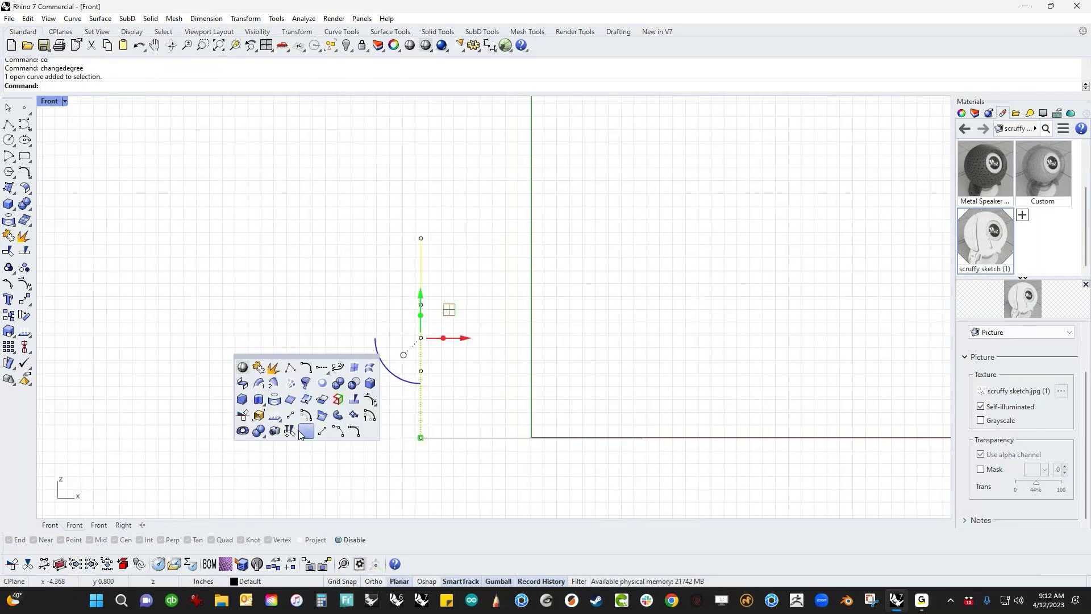
click(324, 432)
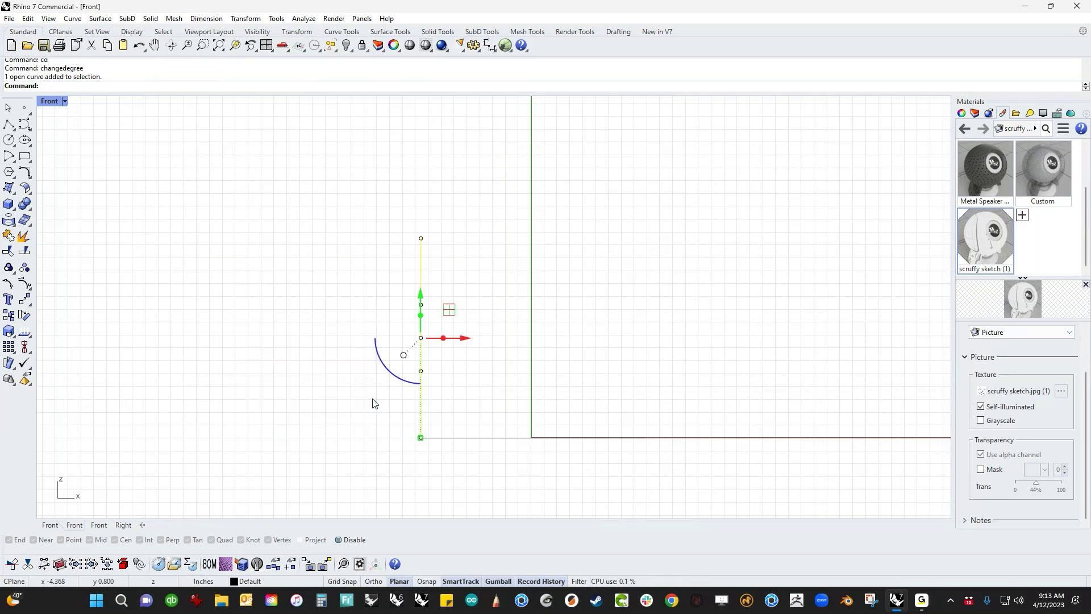
drag(371, 299, 479, 382)
mouse_move(421, 338)
mouse_down()
mouse_move(495, 335)
mouse_move(390, 336)
mouse_move(450, 338)
mouse_move(402, 336)
mouse_move(436, 338)
mouse_up()
click(493, 392)
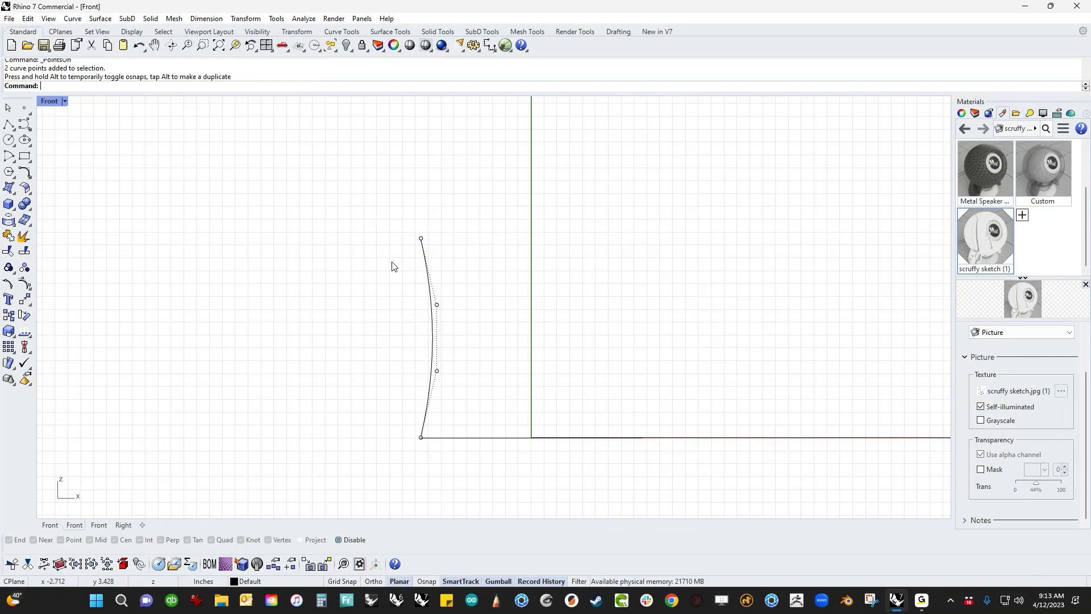
- Move the curve's topmost control point toward -X to flare its upper end outward
drag(381, 220, 402, 239)
click(455, 309)
right_drag(542, 355, 526, 373)
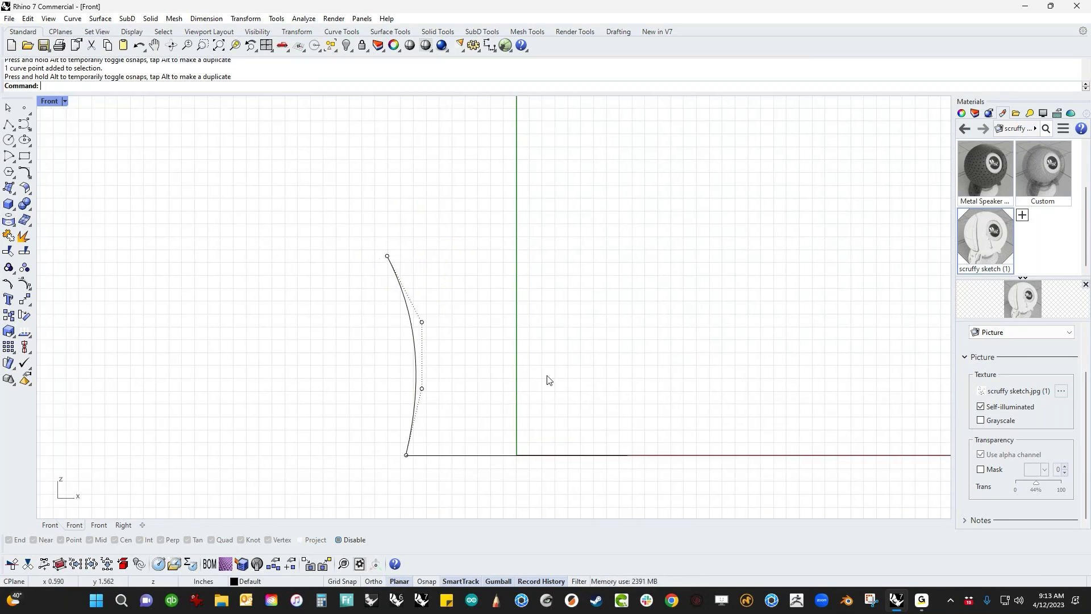
- In Perspective, place a copy of the bowed curve along the X axis beyond the ellipse's +X end
key(Up)
key(Return)
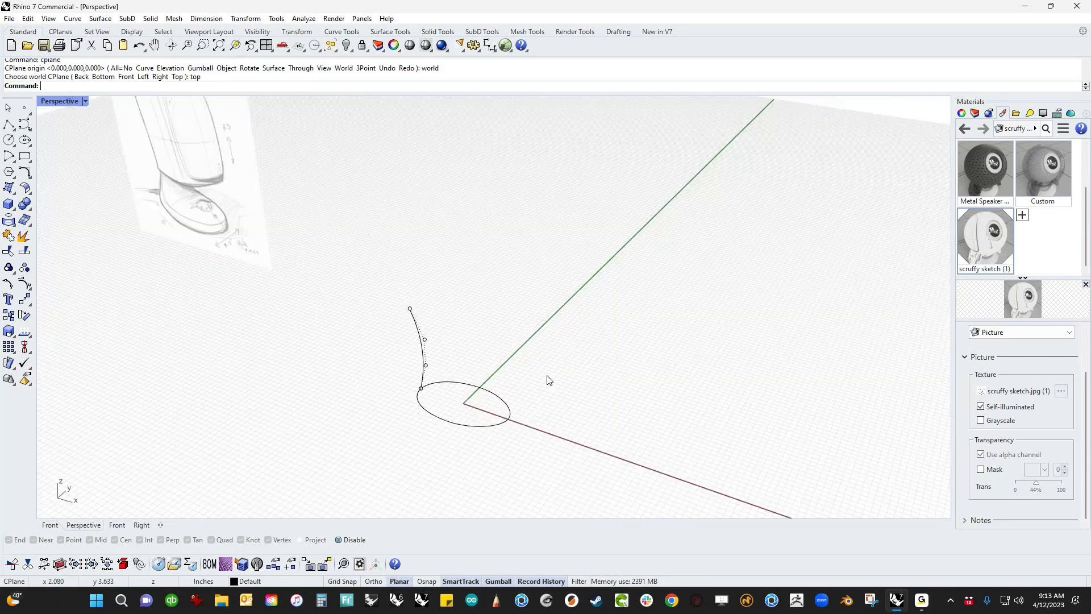
scroll(540, 384, up, 4)
drag(394, 353, 343, 372)
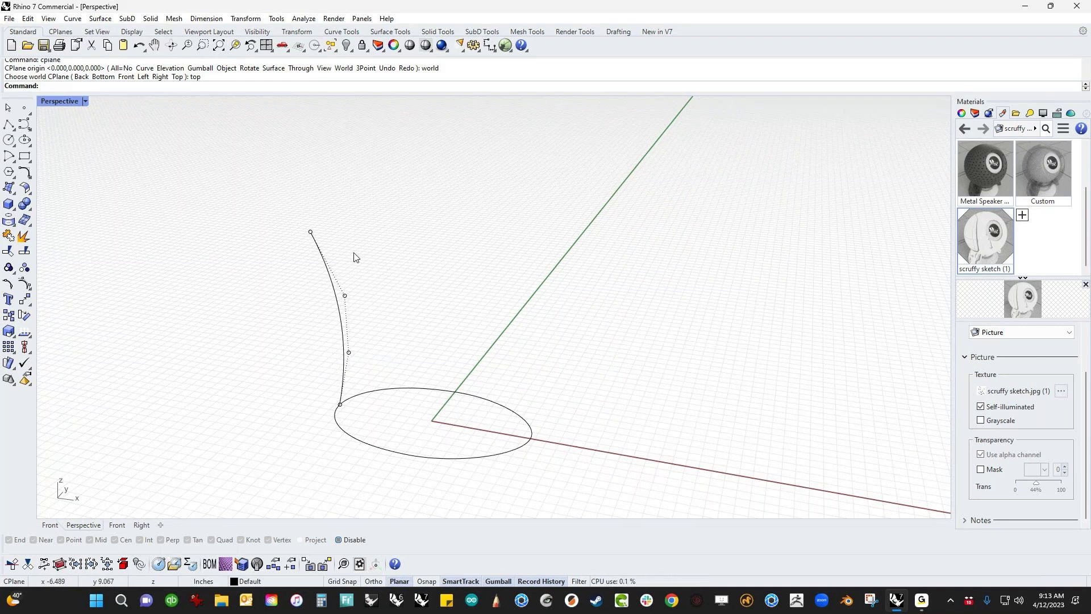
shift+right_drag(373, 369, 390, 352)
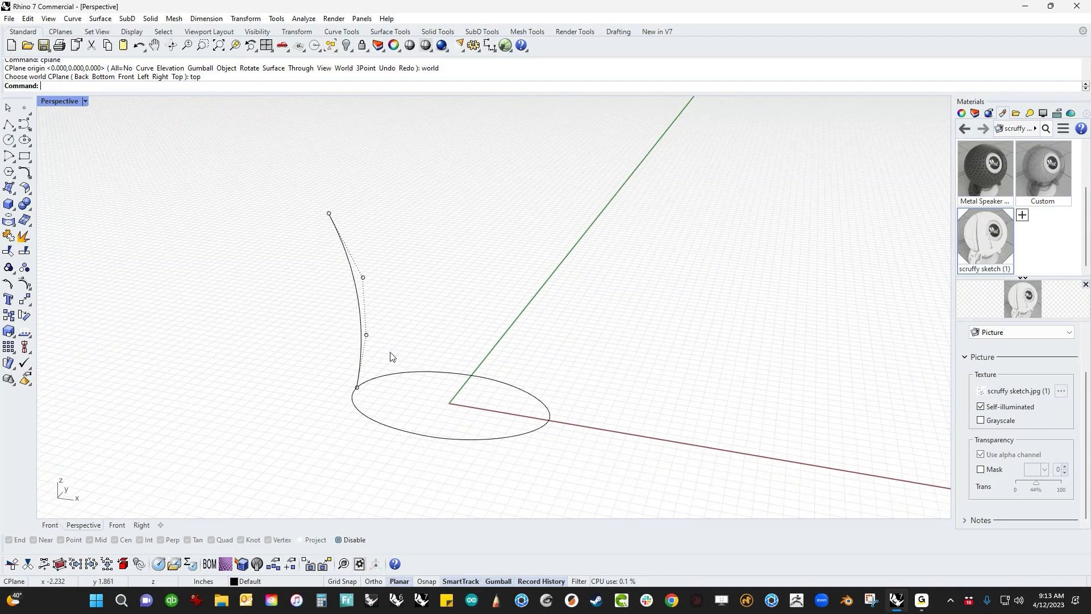
click(362, 364)
click(433, 355)
click(363, 311)
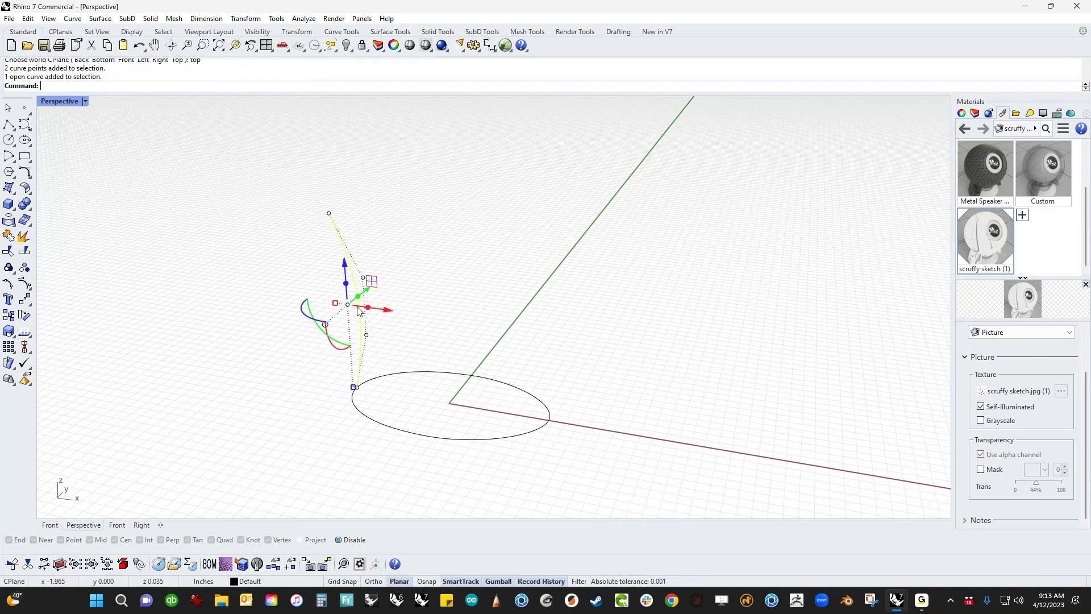
drag(362, 312, 590, 449)
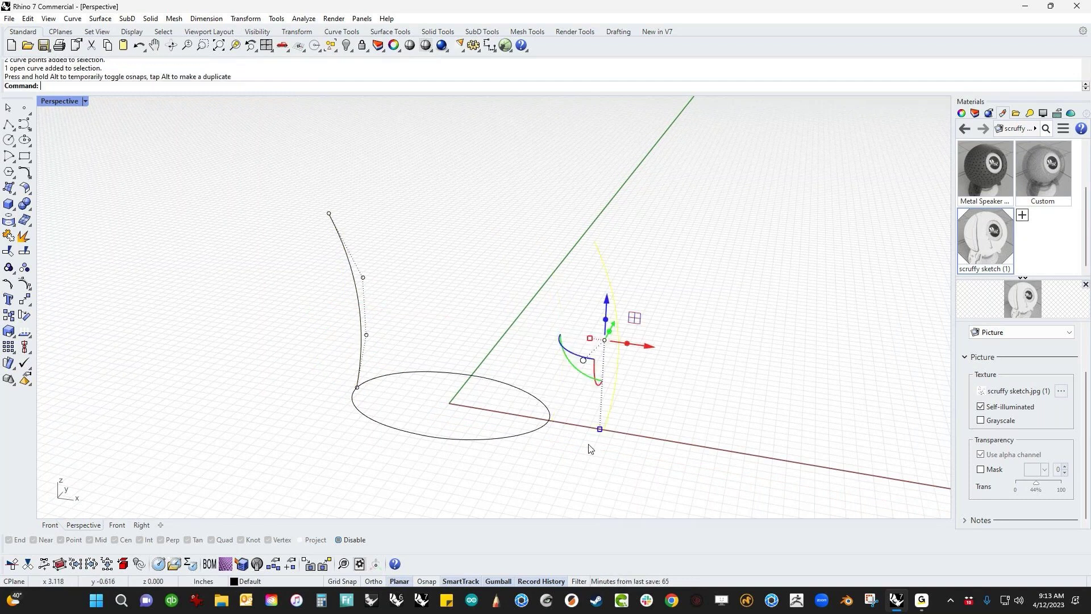
click(580, 450)
- Move the copied curve so its lower endpoint snaps onto the ellipse's +X end
click(610, 393)
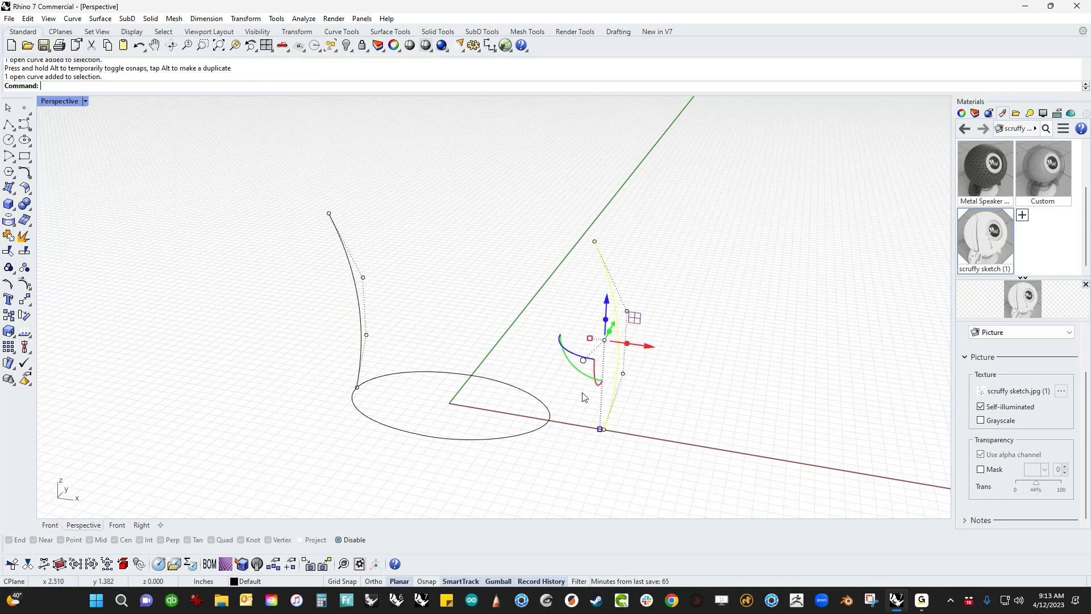
click(25, 299)
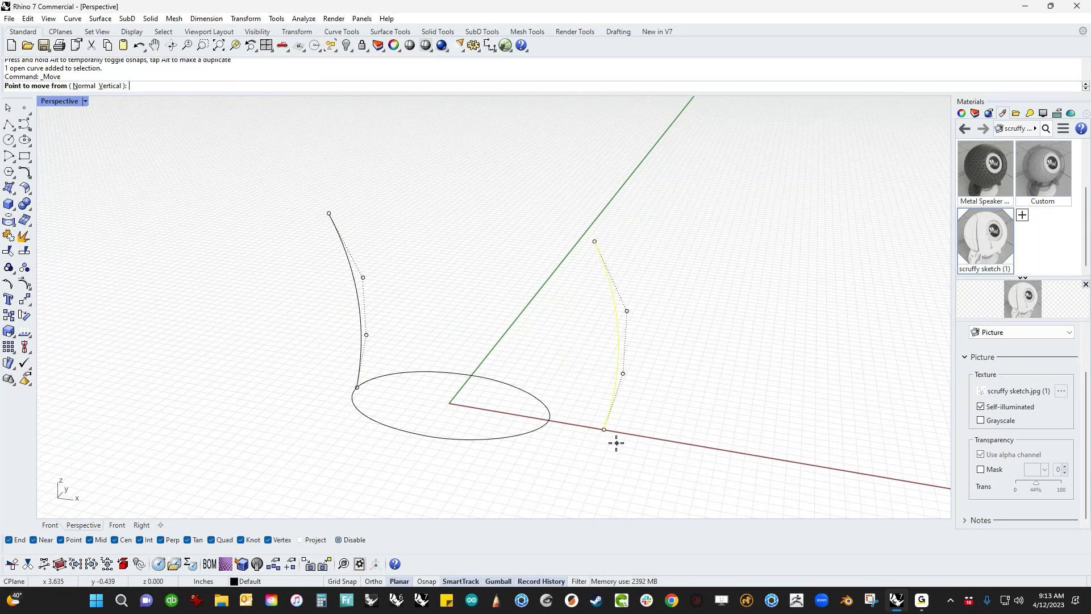
alt+click(604, 430)
click(550, 421)
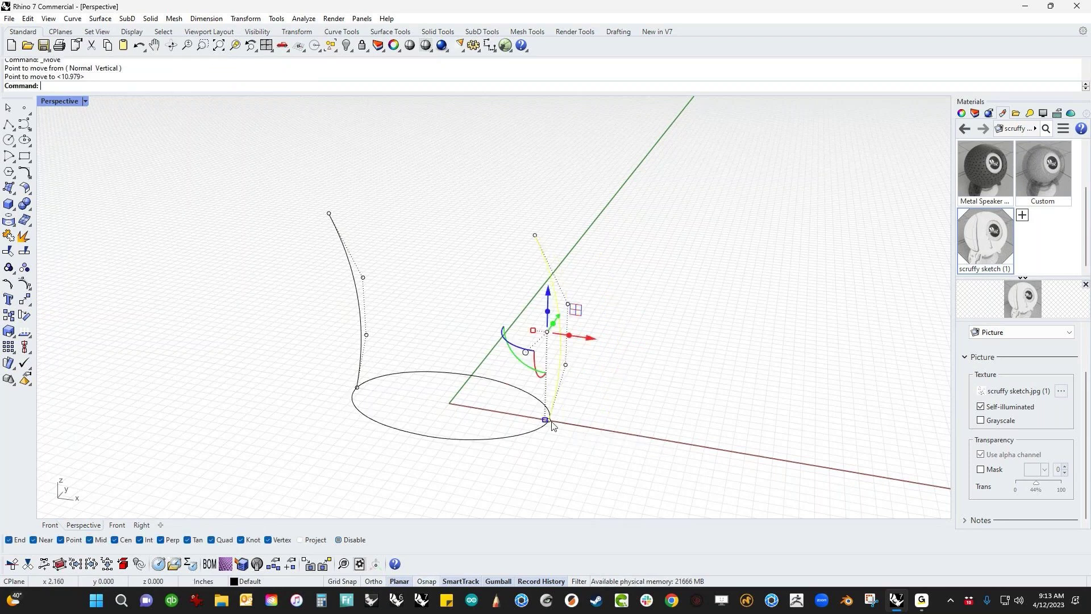
click(619, 473)
- Shift the copied curve's two middle control points toward -X to bend it inward, and hide the control points
shift+right_drag(560, 424, 607, 409)
click(628, 318)
drag(548, 224, 733, 372)
drag(679, 281, 605, 288)
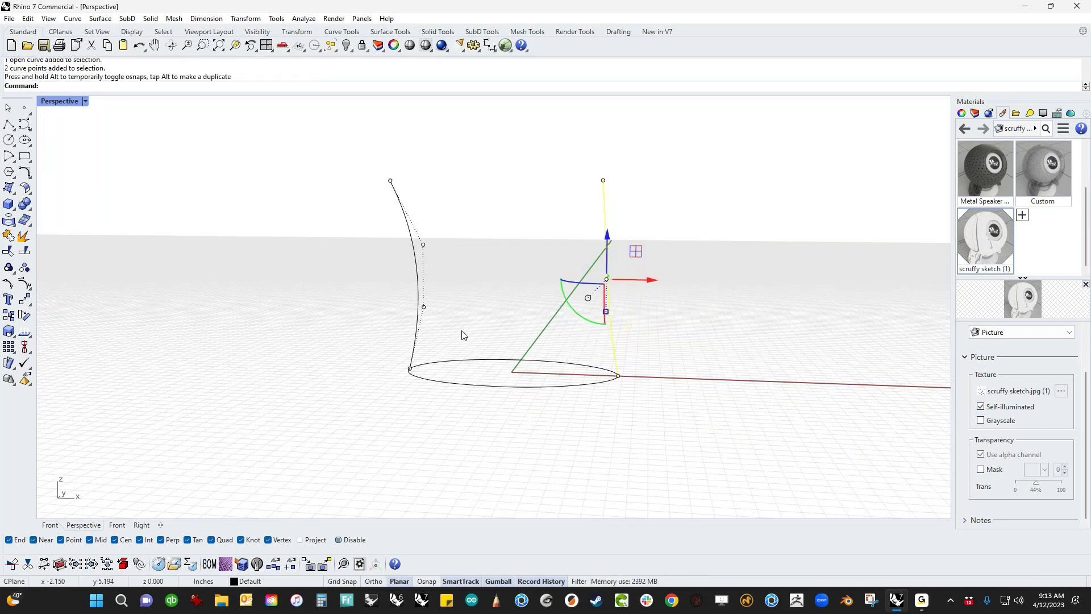
click(678, 396)
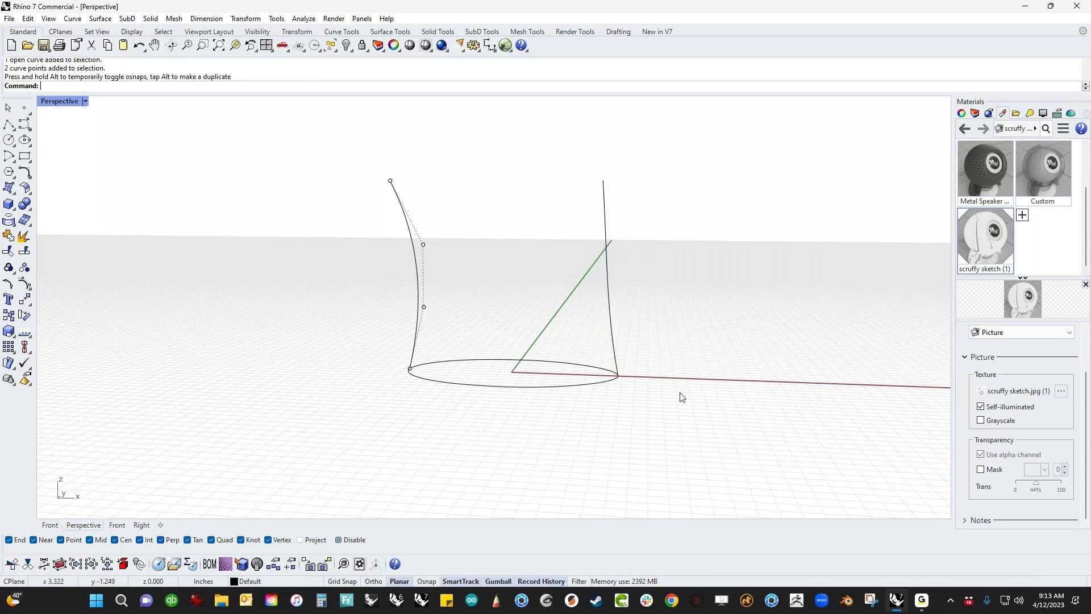
right_drag(678, 396, 642, 419)
middle_click(642, 419)
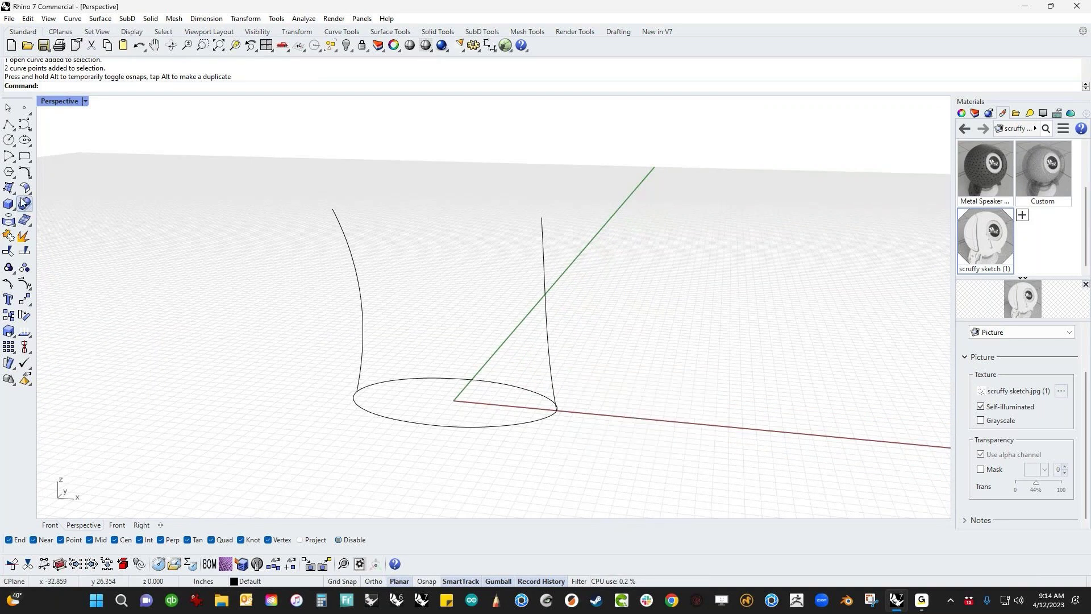
- Sweep the base ellipse along the two bowed side curves with a two-rail sweep, leaving the cross sections unchanged
mouse_move(13, 197)
click(56, 241)
click(361, 368)
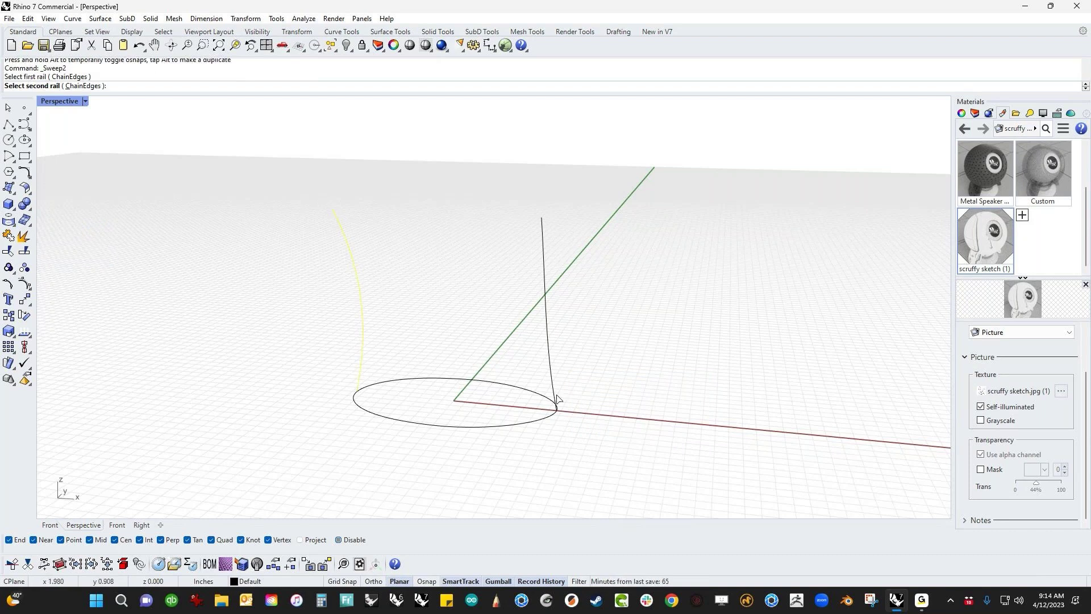
click(570, 393)
click(534, 425)
key(Return)
key(Return)
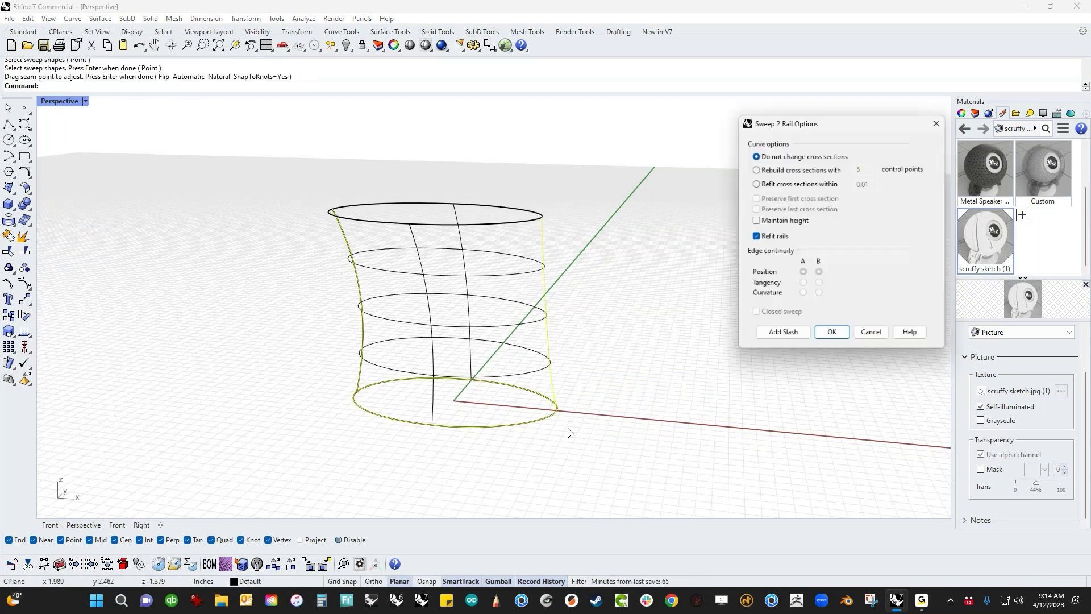
right_drag(604, 419, 413, 290)
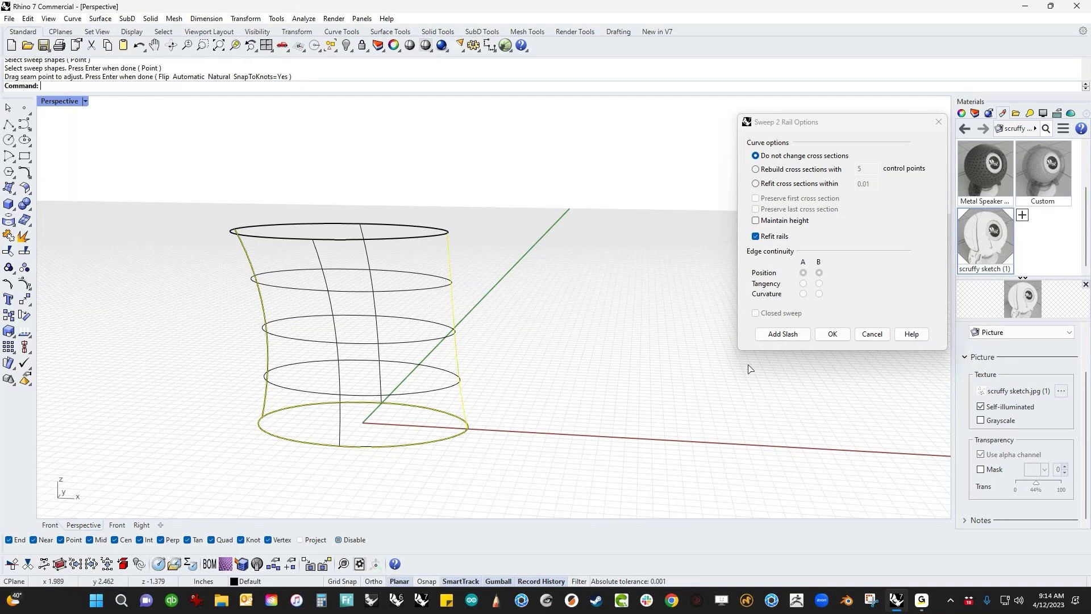
click(832, 334)
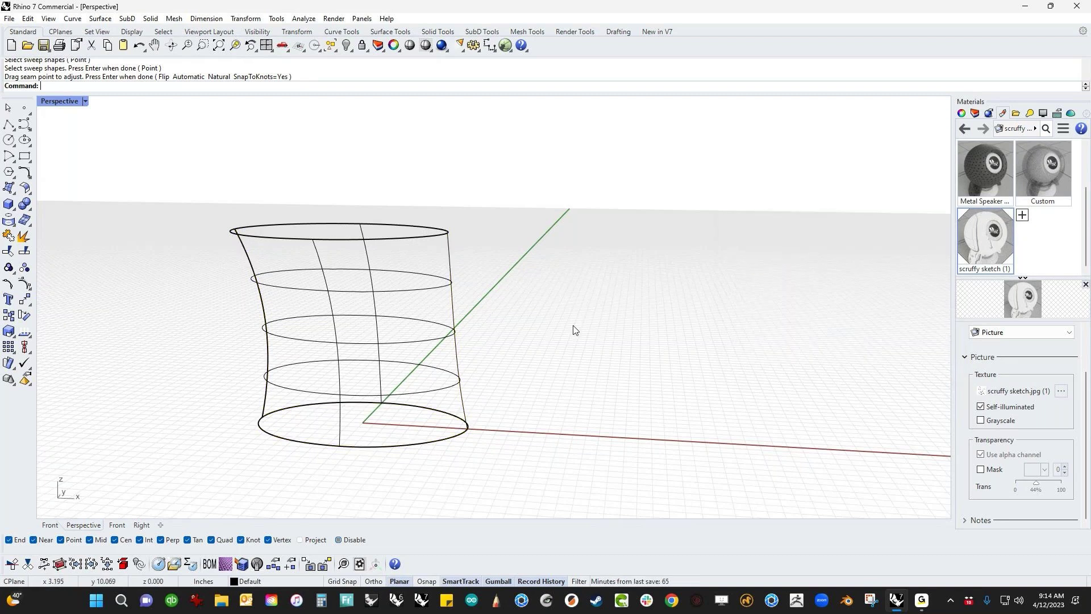
- Set the Perspective viewport to shaded display and orbit around the swept neck surface
middle_click(523, 324)
click(512, 324)
mouse_move(511, 324)
right_down()
mouse_move(523, 400)
mouse_move(449, 373)
mouse_move(561, 414)
mouse_move(606, 378)
mouse_move(526, 399)
mouse_move(479, 382)
mouse_move(567, 392)
mouse_move(543, 397)
mouse_move(555, 385)
mouse_move(530, 406)
mouse_move(686, 375)
mouse_move(653, 375)
mouse_move(623, 399)
mouse_move(654, 393)
mouse_move(625, 458)
right_up()
click(453, 379)
middle_click(453, 379)
click(517, 380)
key(Escape)
- Compare the neck's shape with the concept sketch in the Front view and check it in Perspective
key(ctrl+F2)
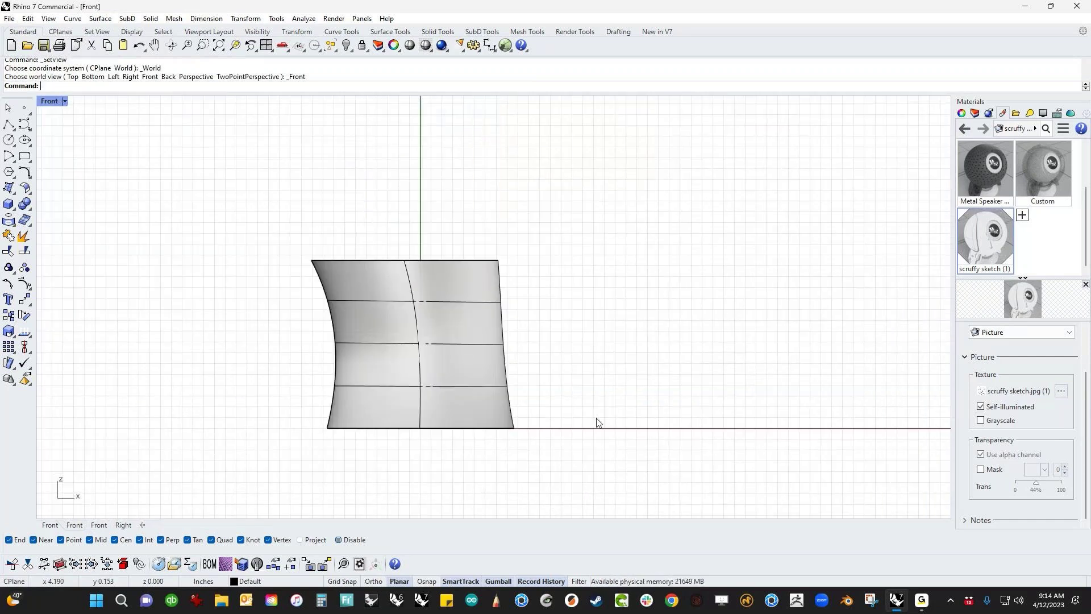
scroll(501, 369, down, 3)
right_drag(171, 321, 401, 353)
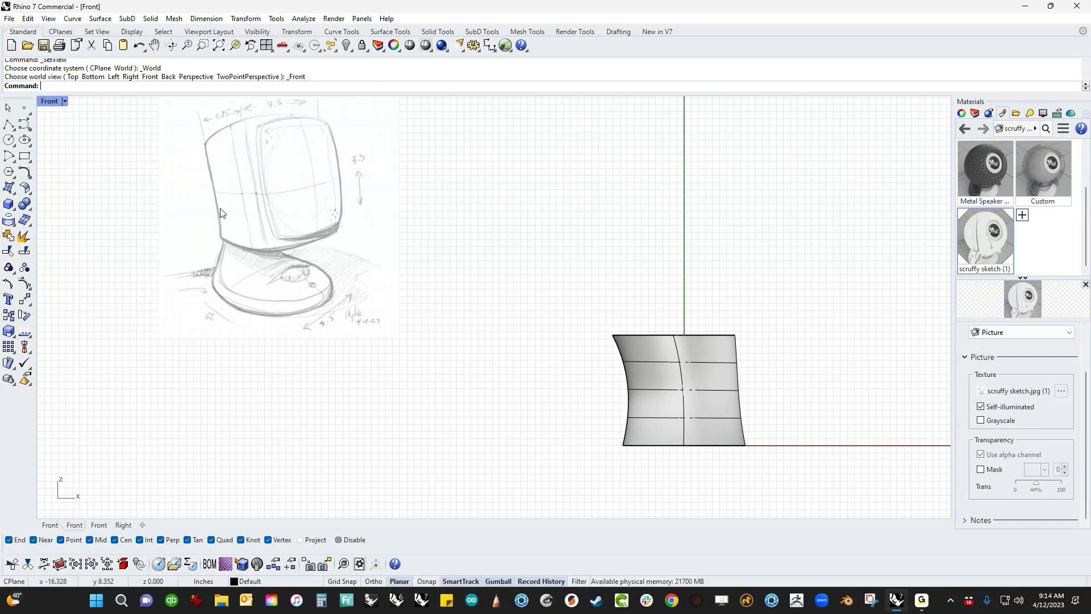
right_drag(566, 355, 396, 327)
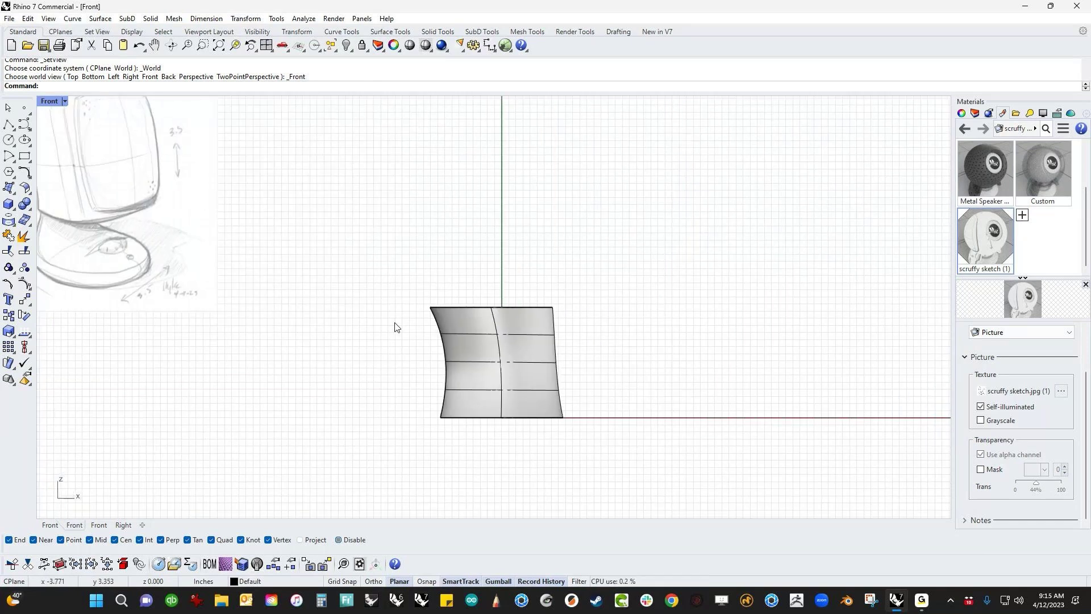
mouse_move(427, 372)
right_down()
mouse_move(438, 398)
mouse_move(641, 376)
right_up()
key(ctrl+F4)
scroll(586, 439, up, 4)
key(ctrl+F2)
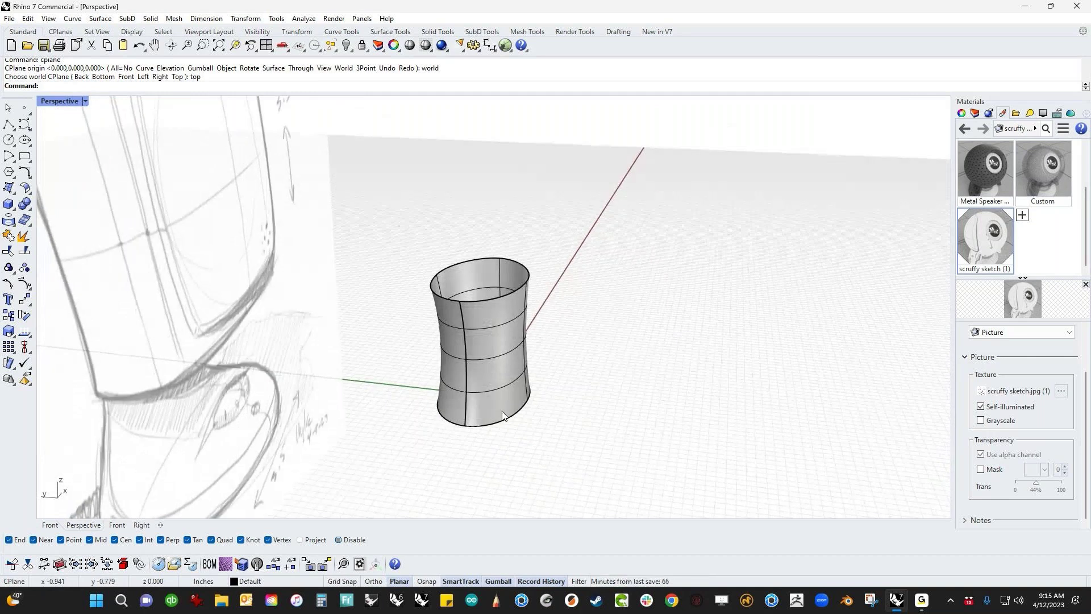
- In the Left view, draw a five-point degree-3 curve running vertically down the neck and bending out horizontally past its -Y side
key(ctrl+F3)
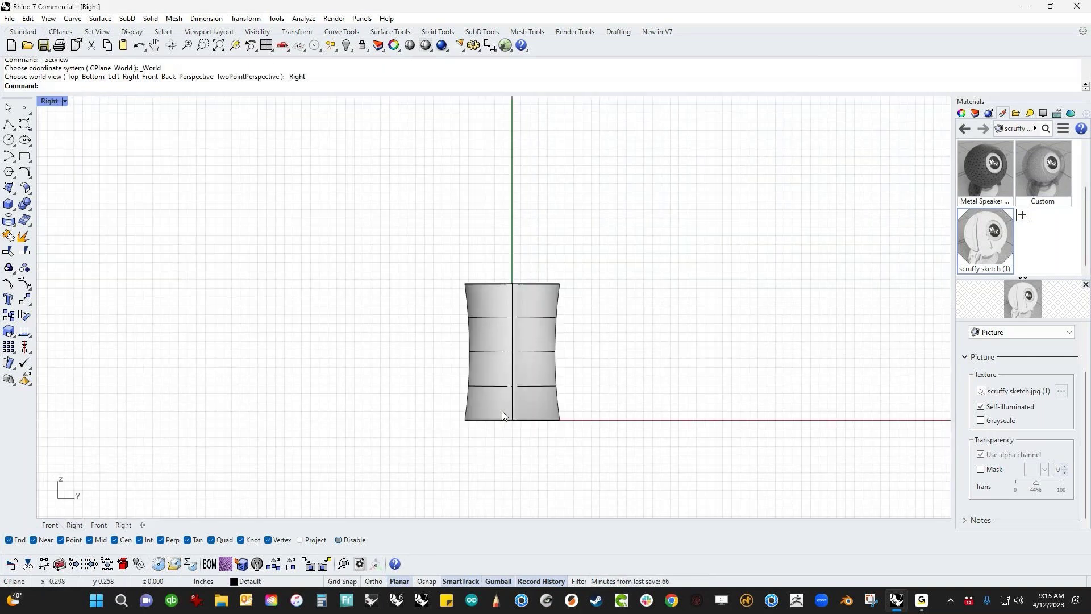
scroll(500, 411, up, 3)
right_drag(499, 411, 461, 417)
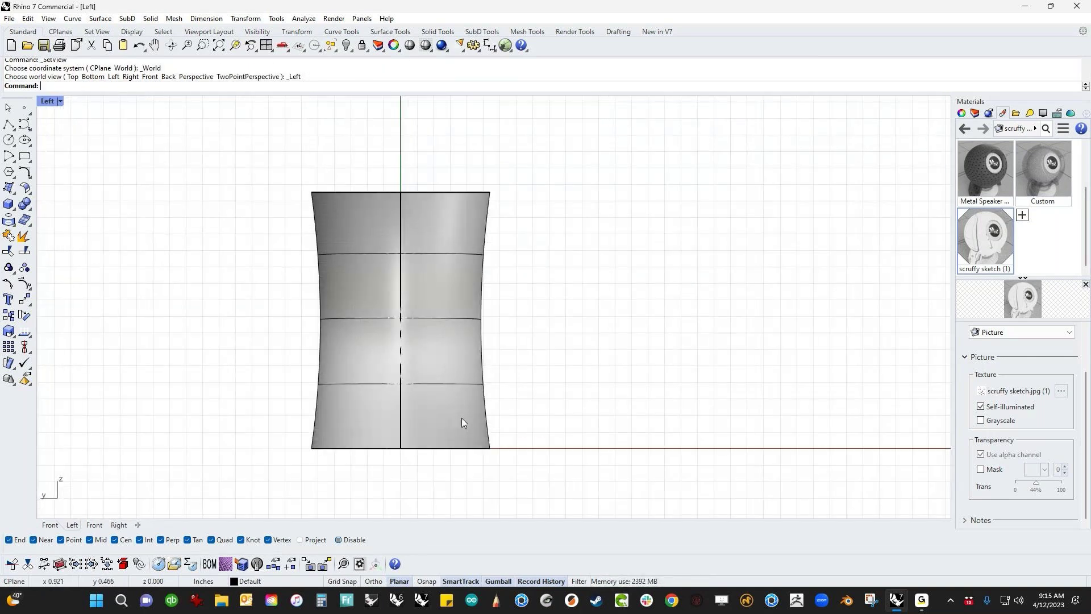
click(401, 227)
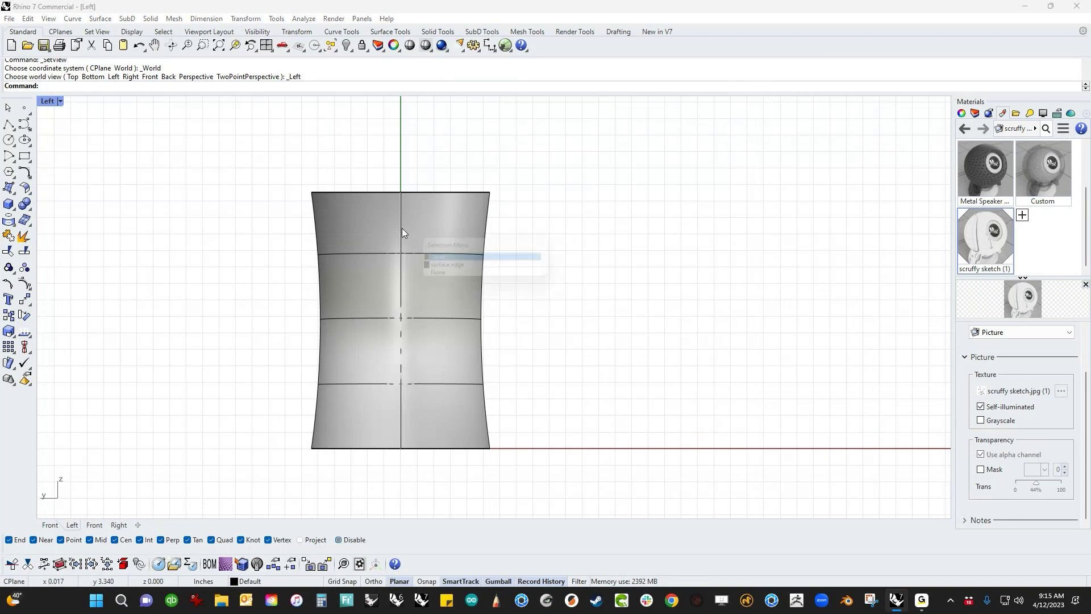
click(448, 268)
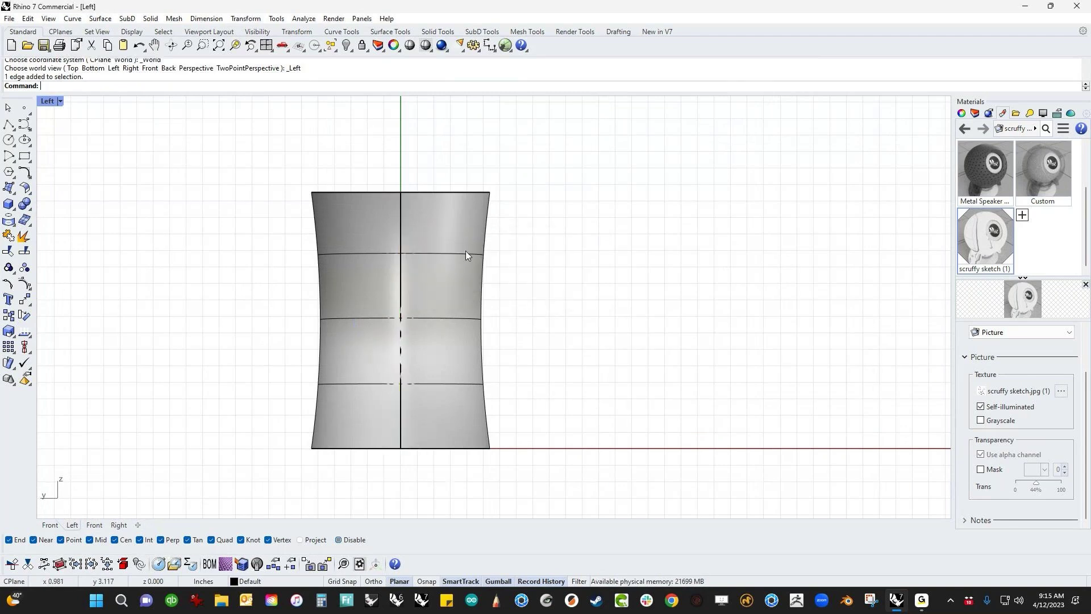
click(25, 124)
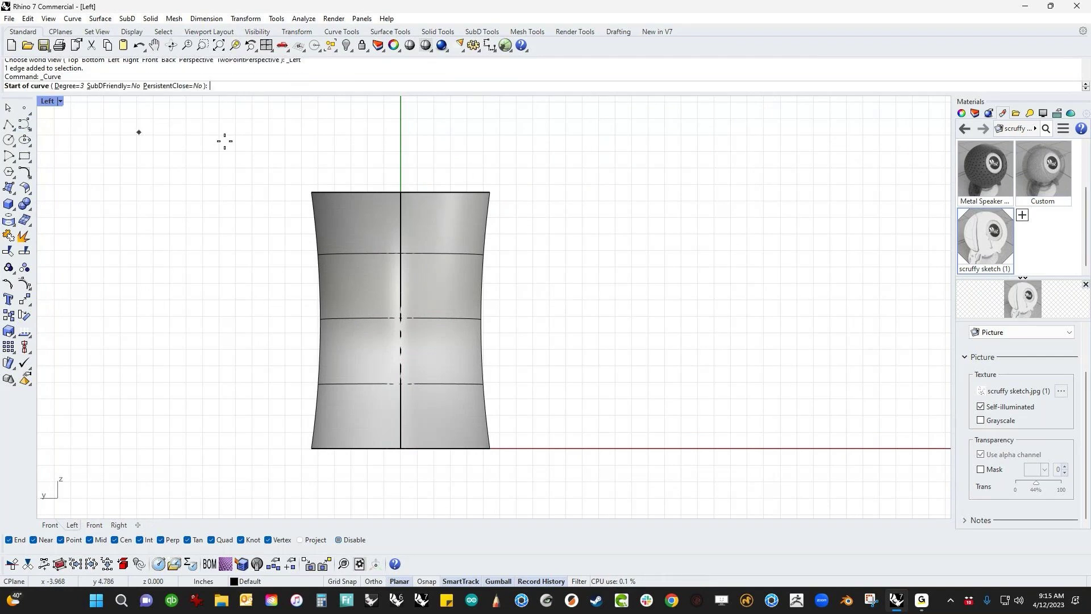
click(426, 179)
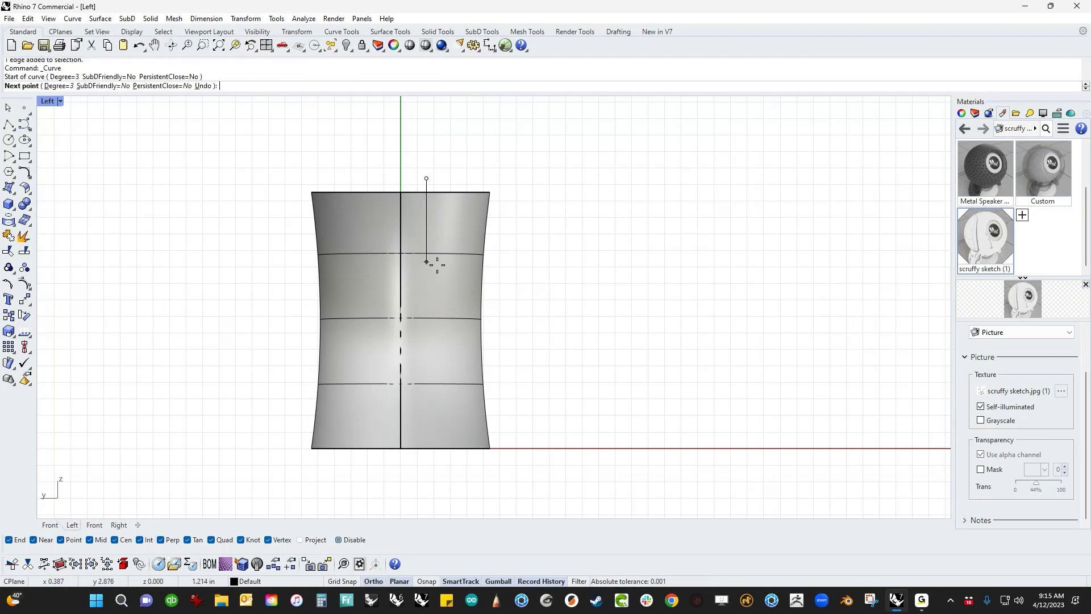
shift+click(427, 303)
click(427, 403)
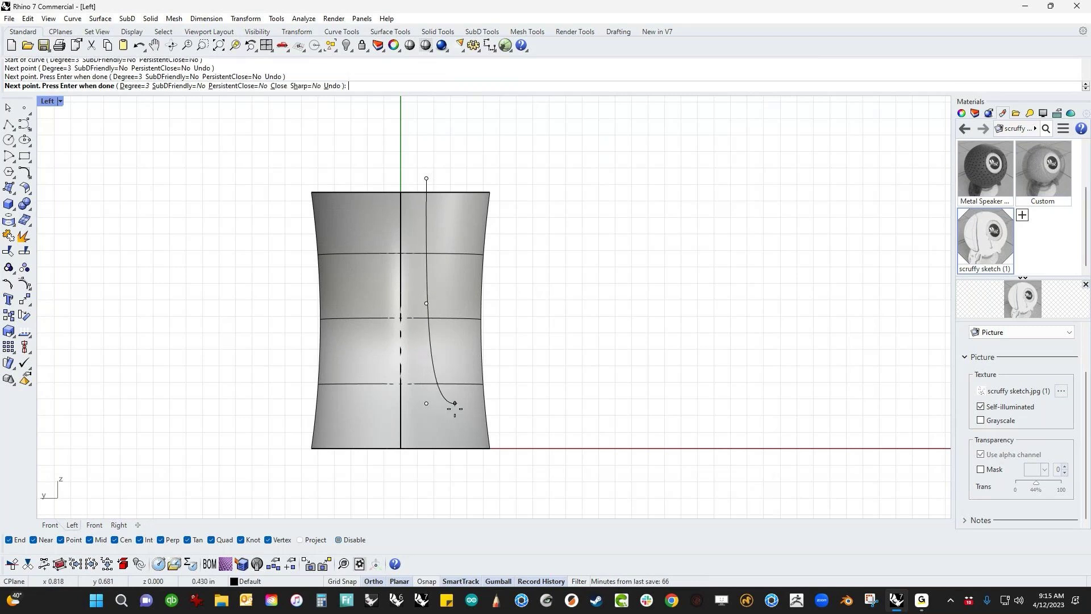
click(455, 403)
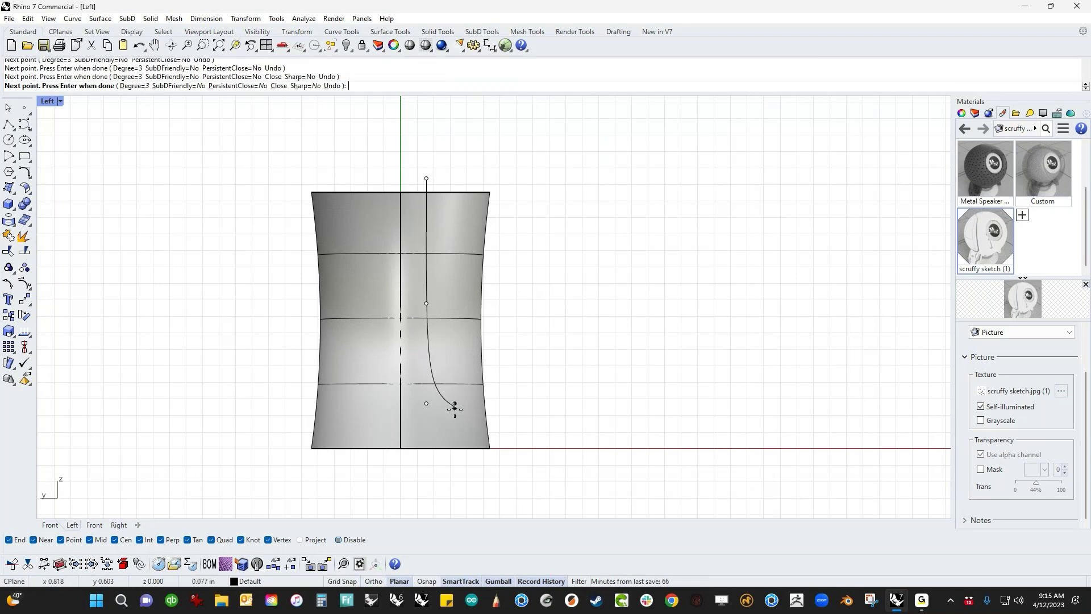
click(576, 426)
key(Return)
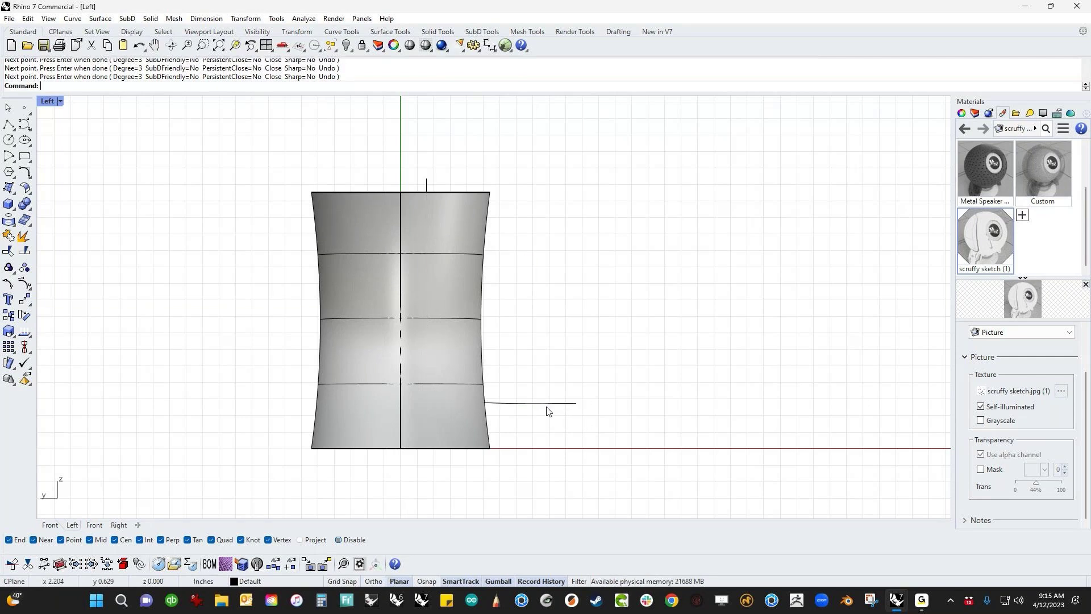
- Show the new curve's control points in wireframe display and move the fourth point horizontally outward to soften the bend
middle_click(547, 432)
click(610, 435)
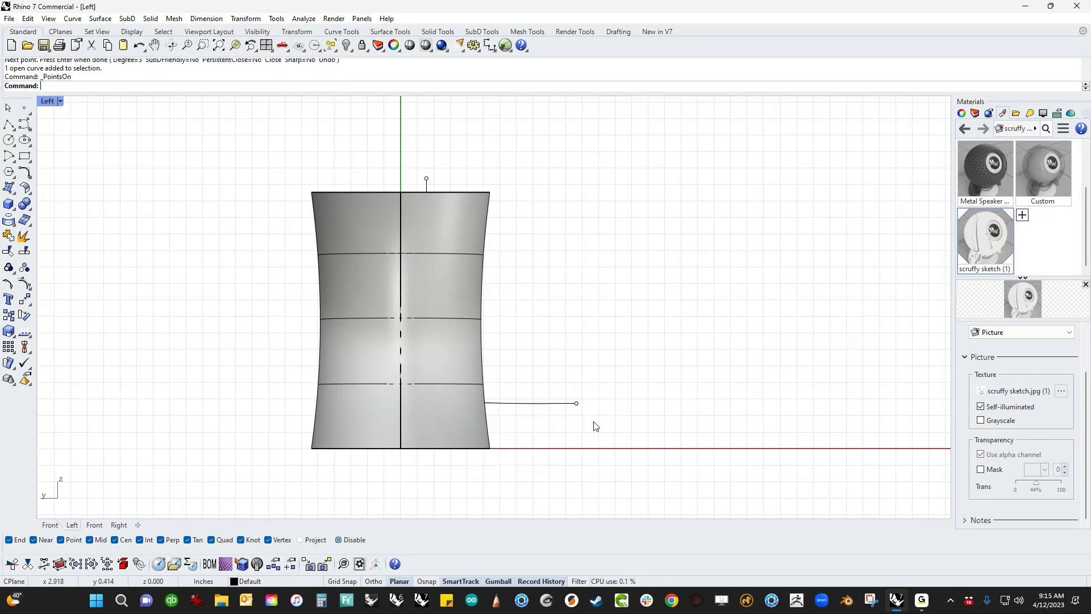
middle_click(594, 425)
click(525, 392)
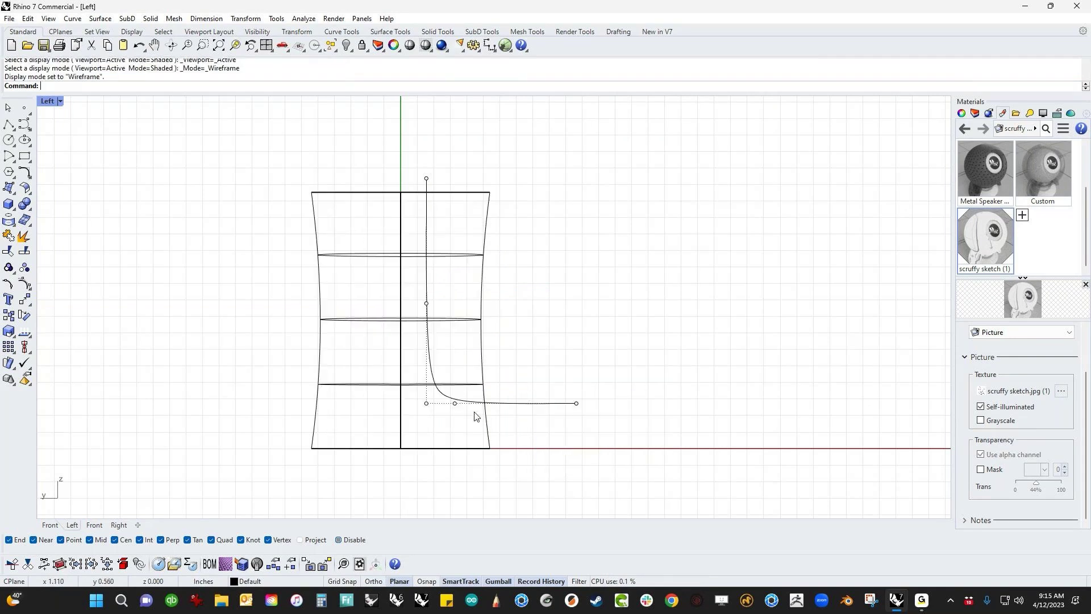
drag(454, 403, 481, 409)
click(609, 349)
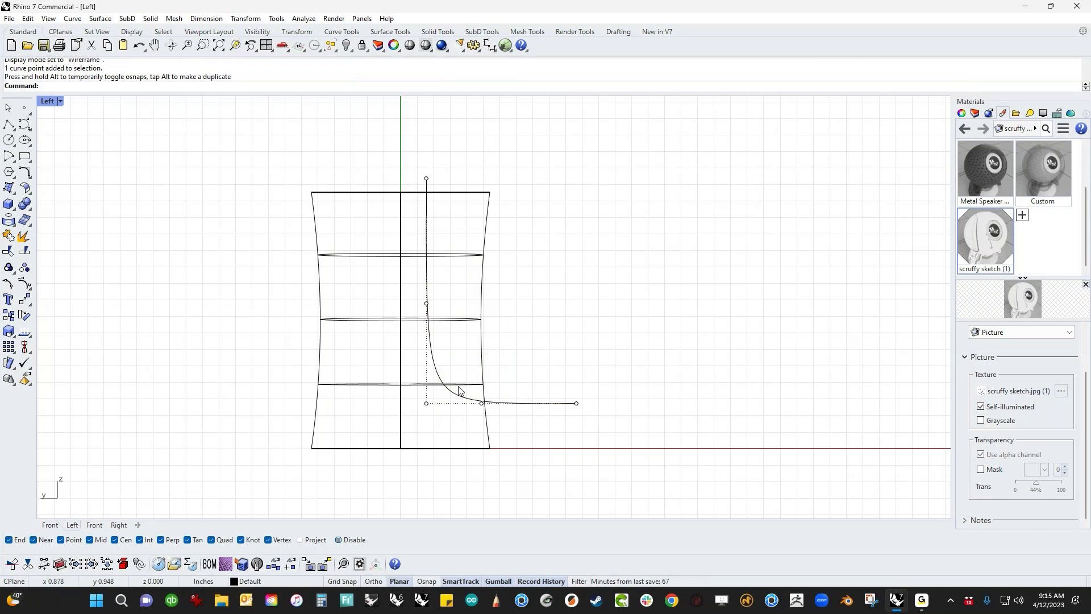
- Move the curve's second control point straight up along its vertical leg to ease the bend further
click(426, 303)
mouse_move(425, 262)
mouse_down()
mouse_move(427, 244)
mouse_move(427, 278)
mouse_up()
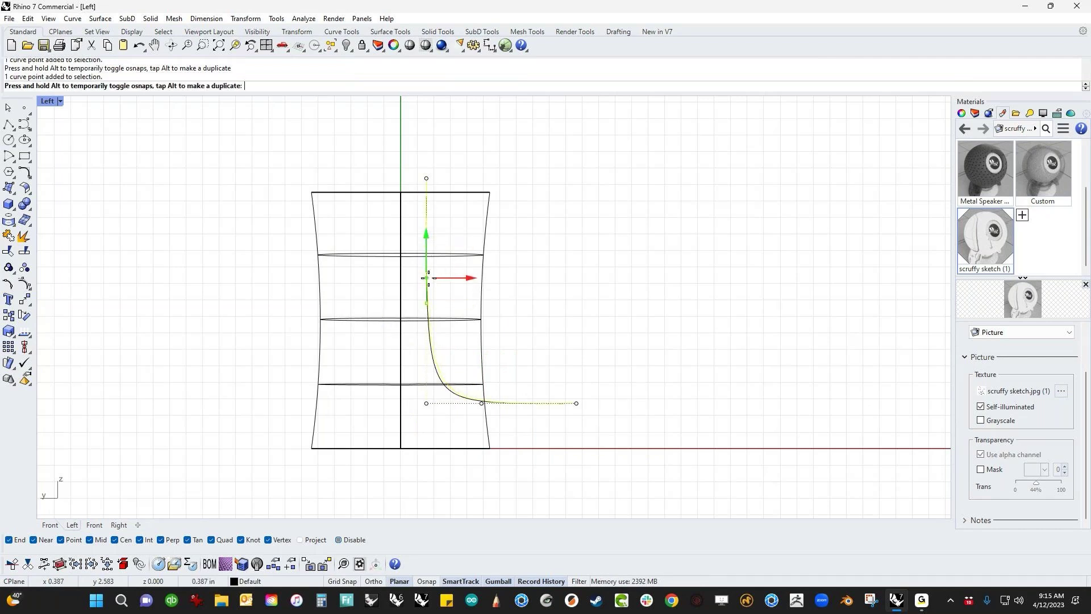
click(554, 305)
right_drag(530, 401, 546, 412)
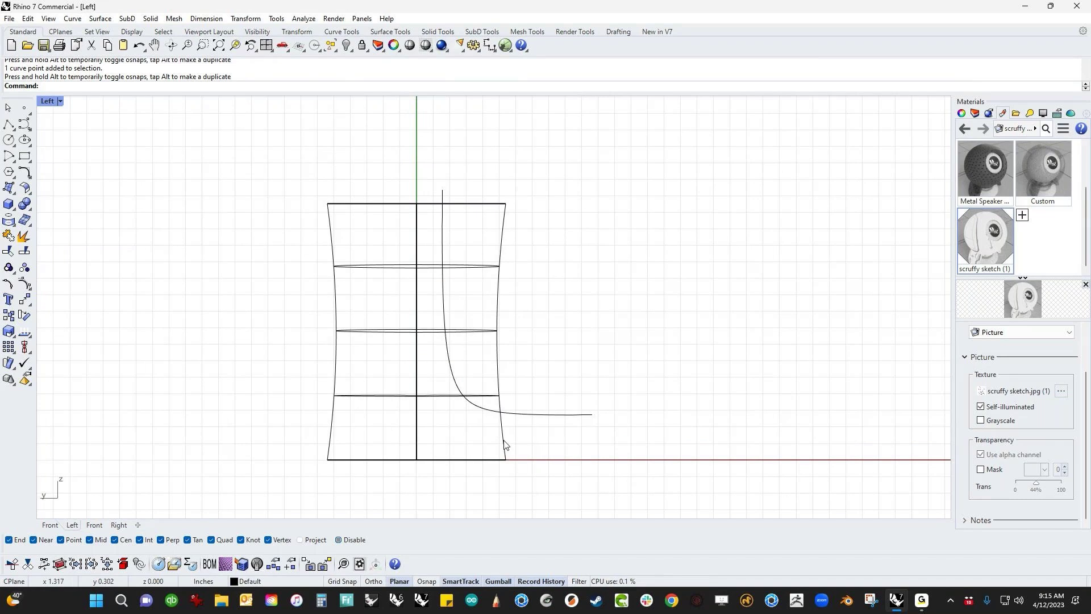
click(526, 417)
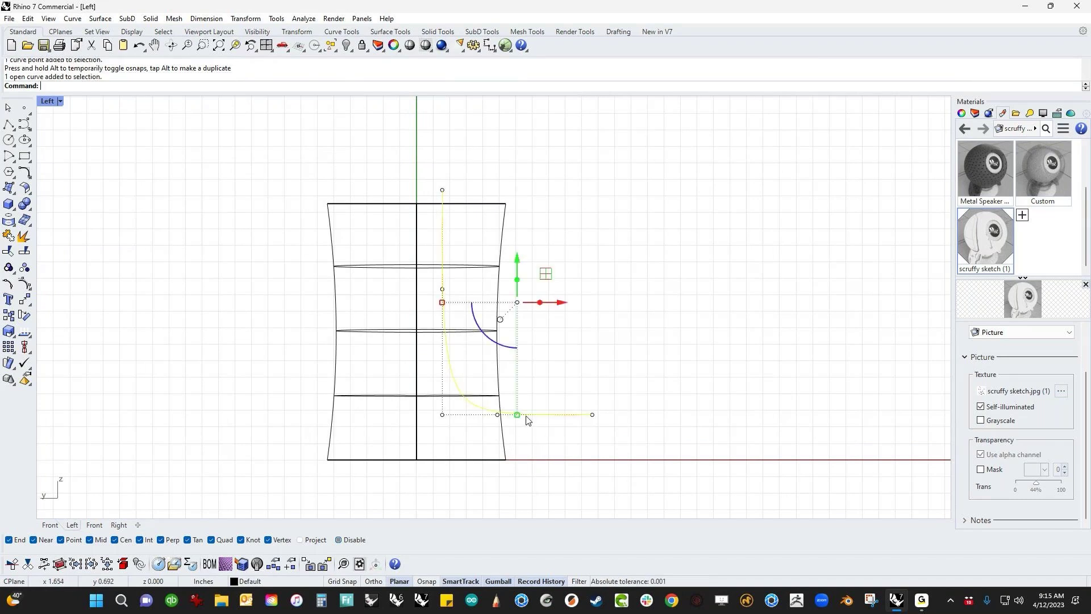
click(588, 390)
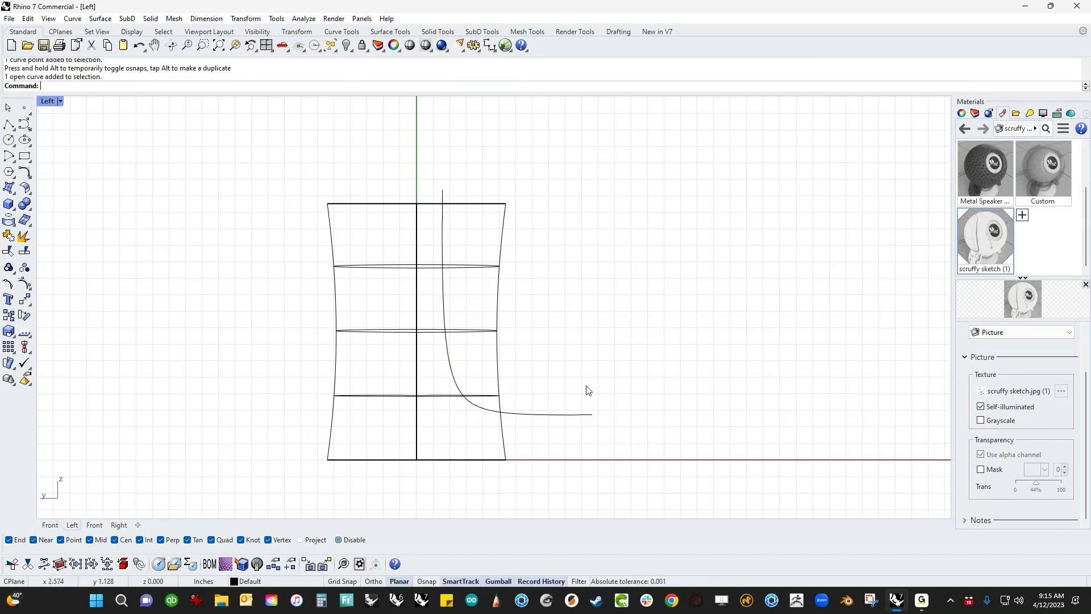
- Project the bent curve onto the neck surface from the Left view along the construction plane's Z direction
click(550, 418)
click(8, 220)
click(479, 267)
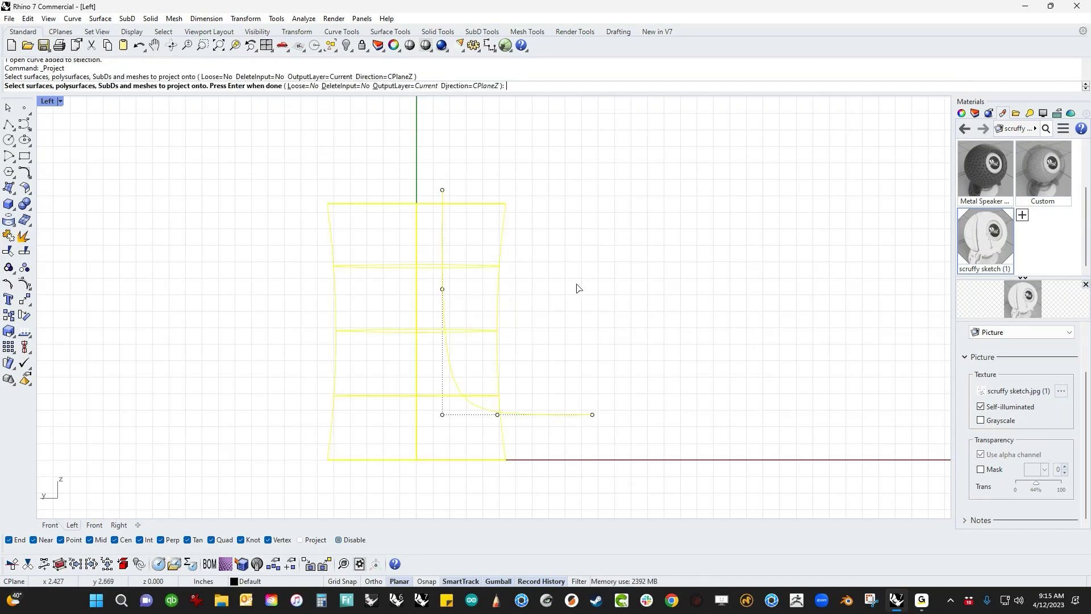
key(Return)
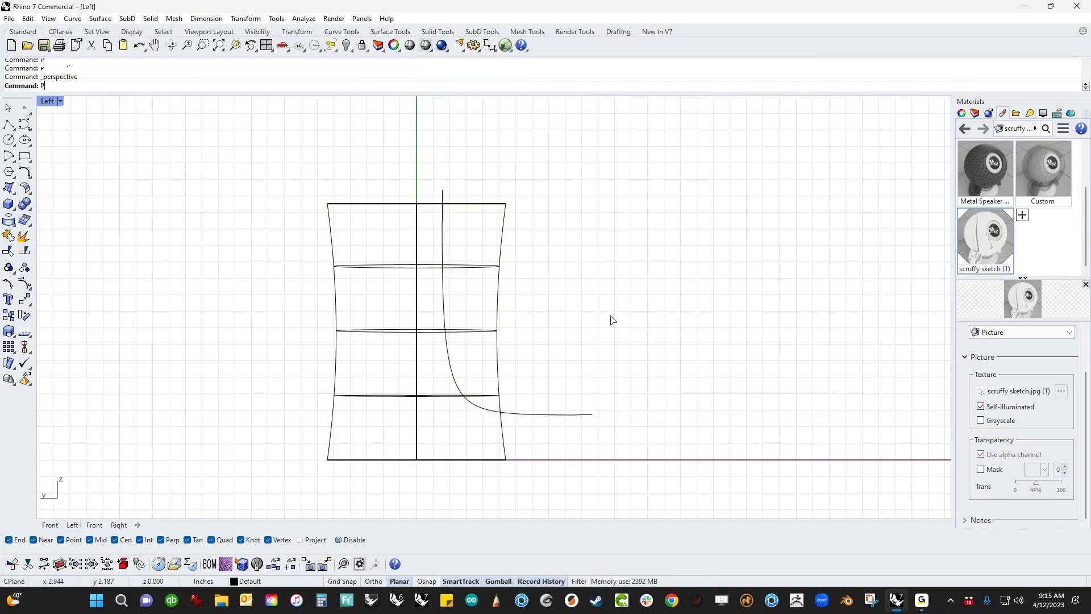
- Switch to the Perspective view in shaded display and inspect the curve projected around the neck
key(Return)
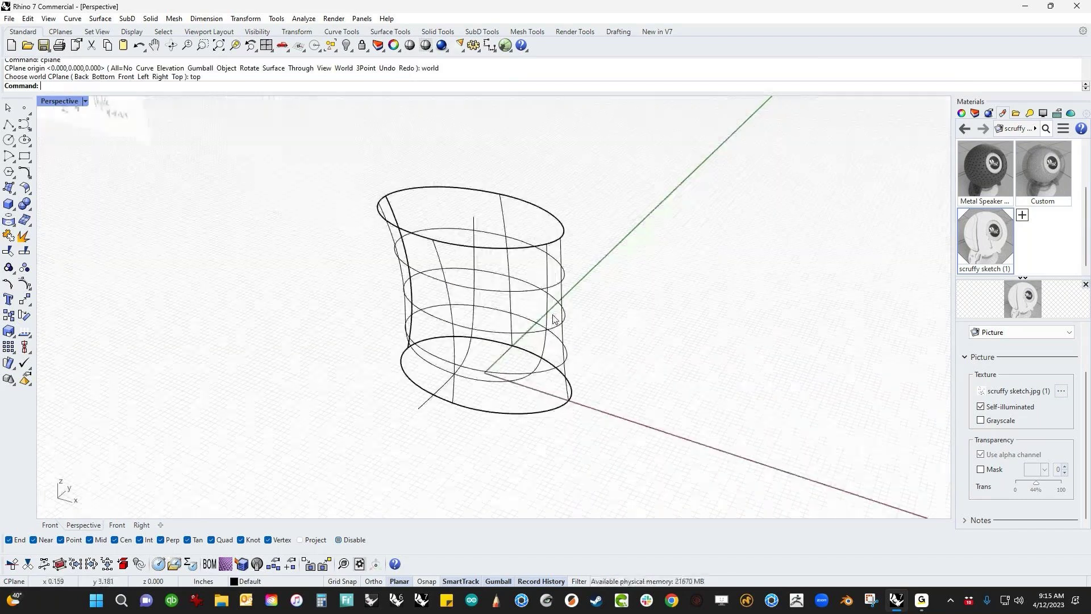
middle_click(491, 294)
click(476, 277)
mouse_move(424, 419)
right_down()
mouse_move(508, 388)
mouse_move(384, 350)
right_up()
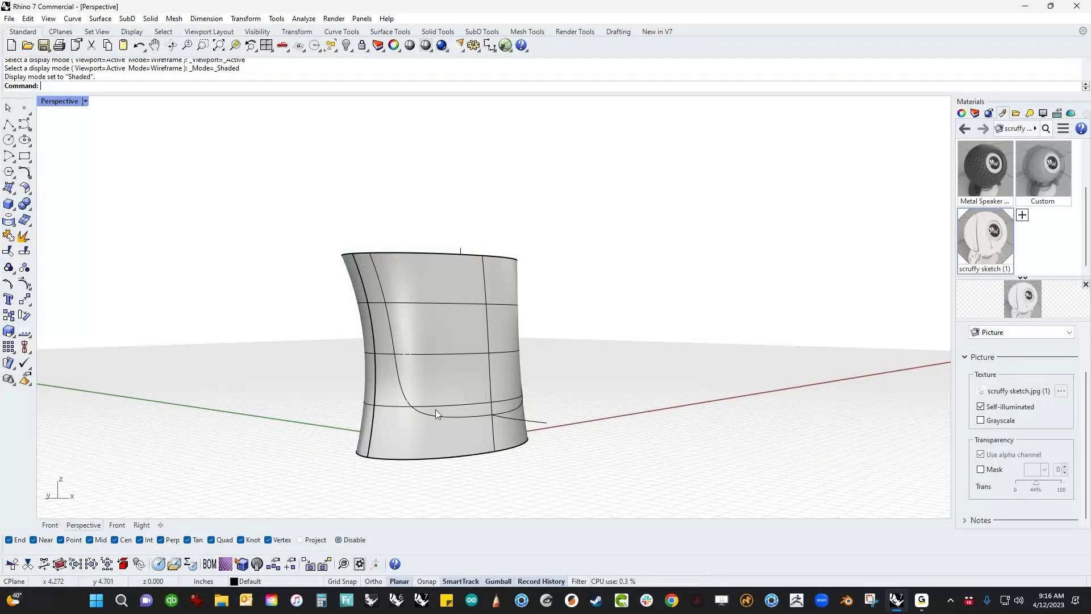
right_drag(529, 414, 455, 410)
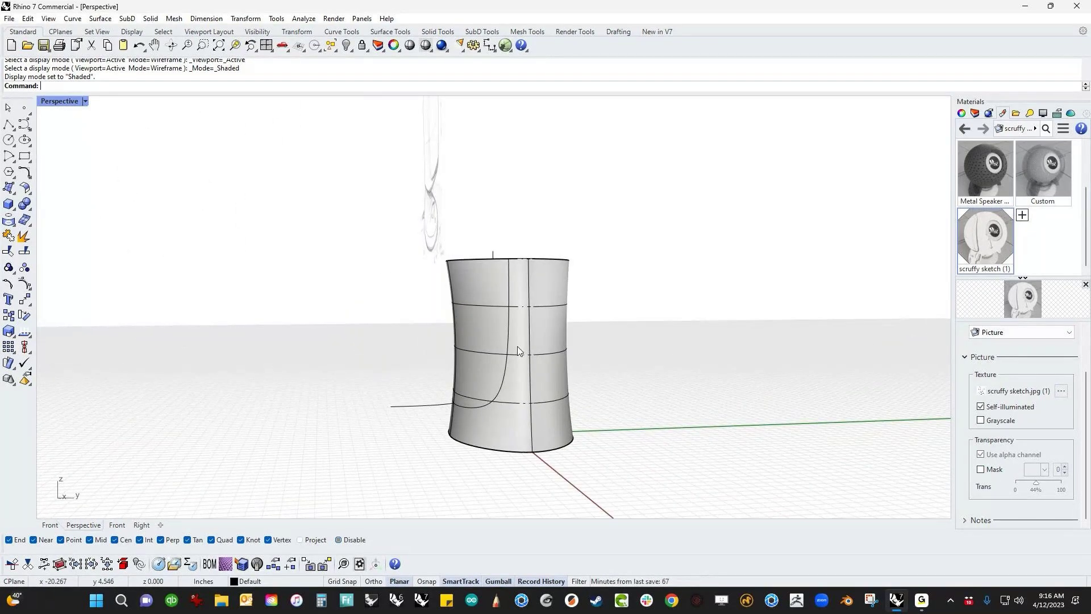
right_drag(333, 355, 549, 455)
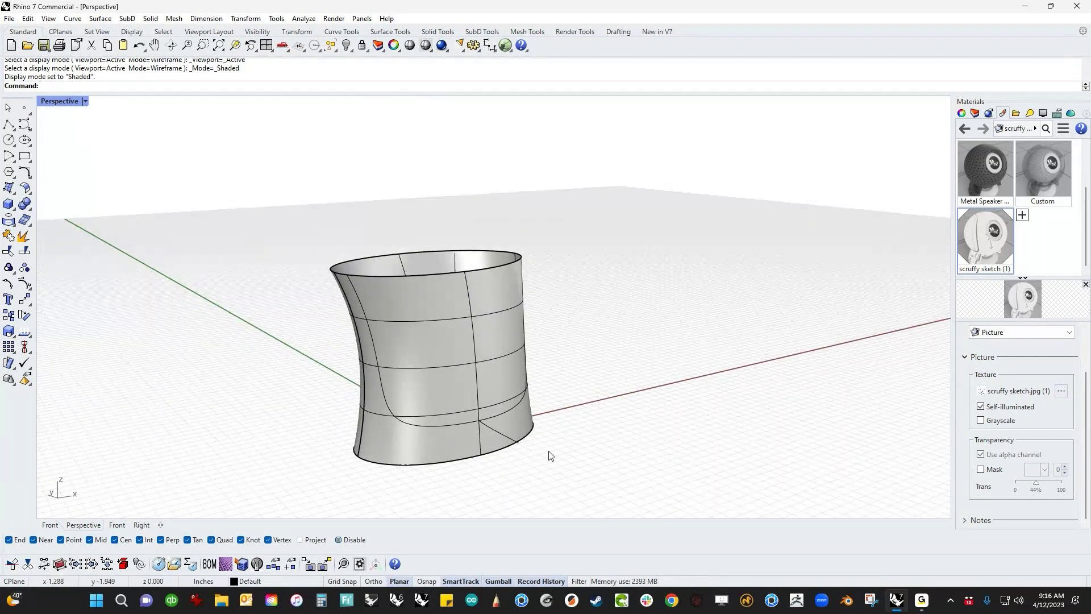
- Split the projected curve at the point where it crosses the vertical isocurve at the middle of the neck's -Y side
click(26, 253)
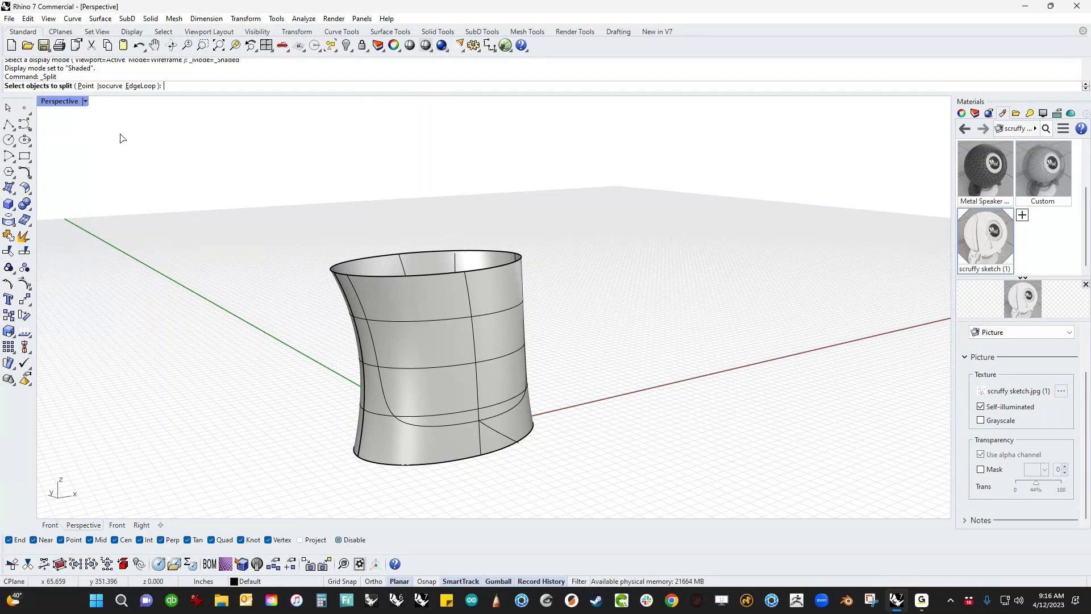
click(85, 86)
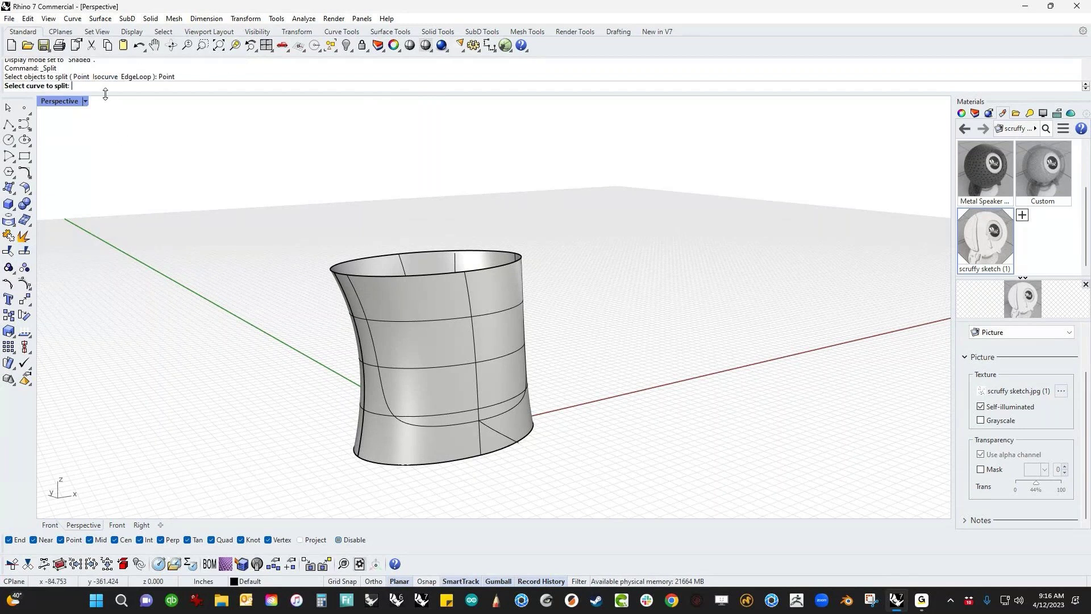
click(508, 411)
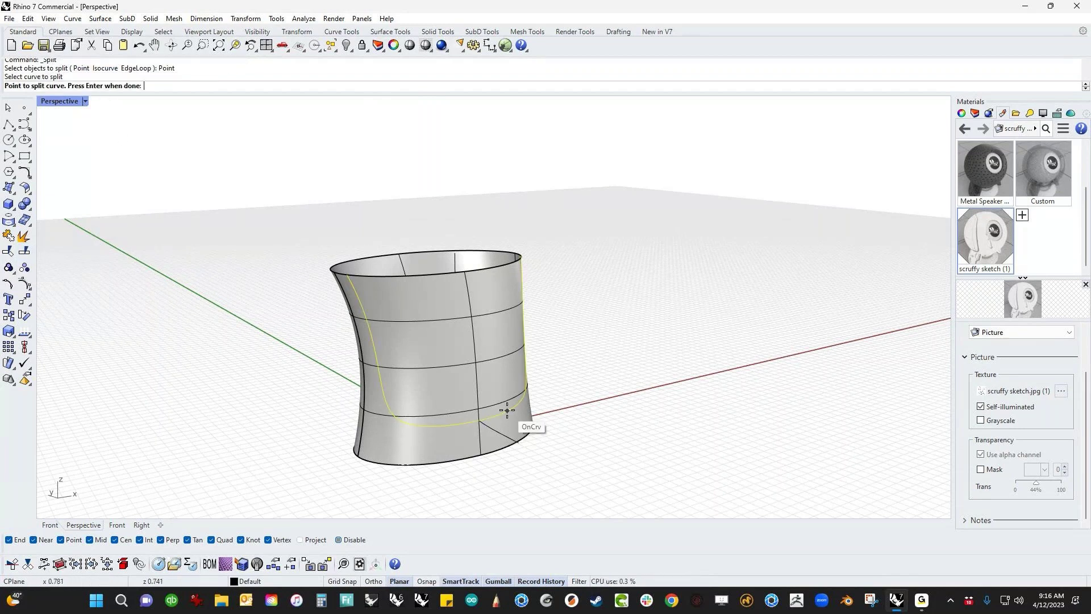
click(479, 421)
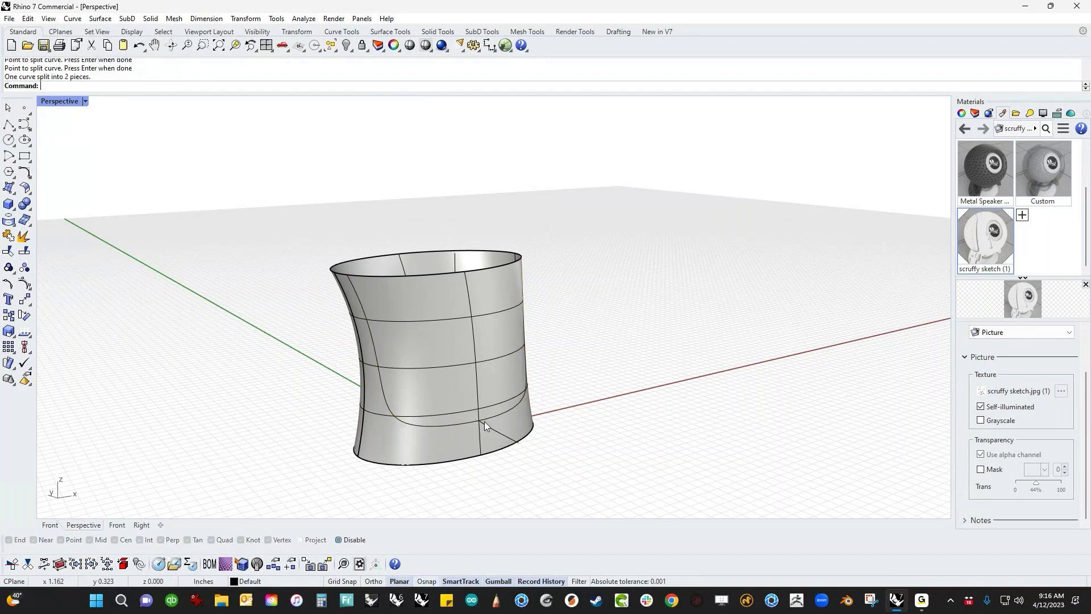
key(Return)
- Delete the +X piece of the split projected curve, keeping the piece on the -X side
click(492, 417)
click(526, 447)
key(Delete)
right_drag(596, 450, 467, 425)
scroll(468, 425, up, 5)
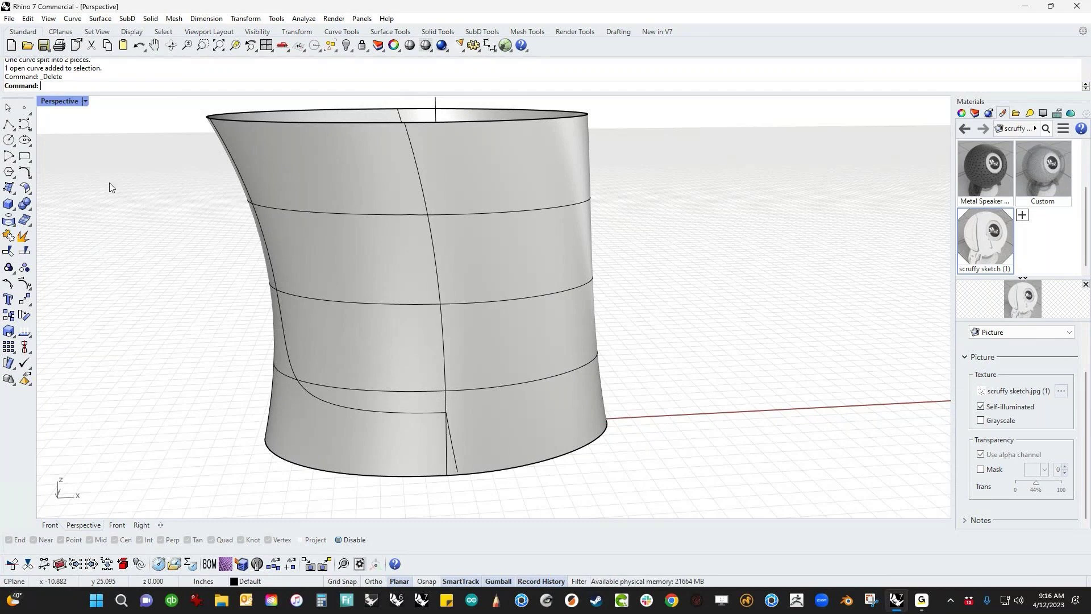
- In the Front view, draw a straight horizontal line from the projected curve's cut end to beyond the neck's +X edge
click(9, 124)
key(ctrl+F2)
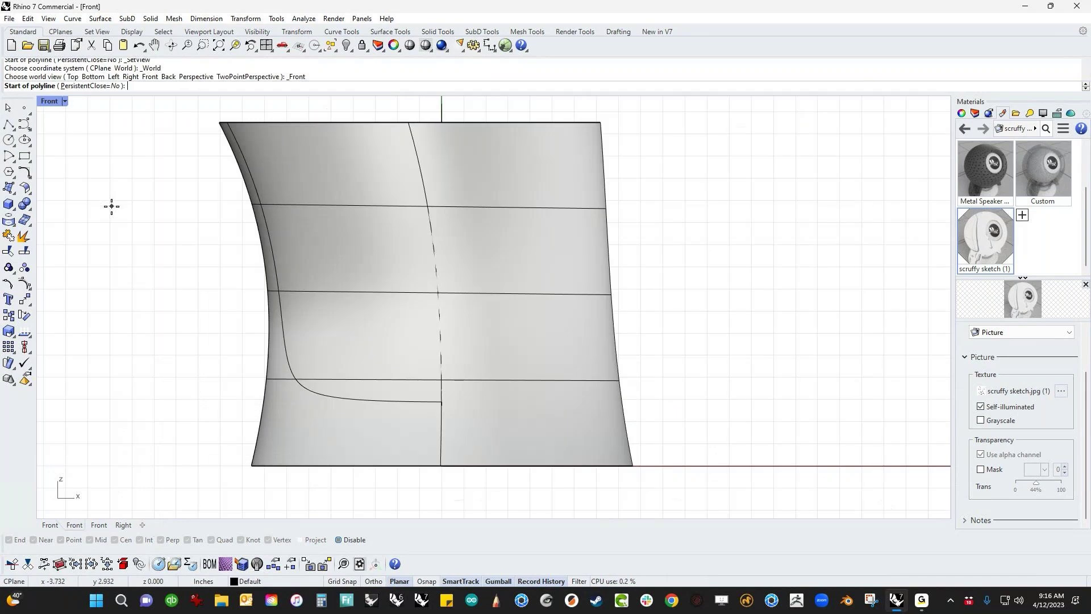
click(442, 402)
click(722, 401)
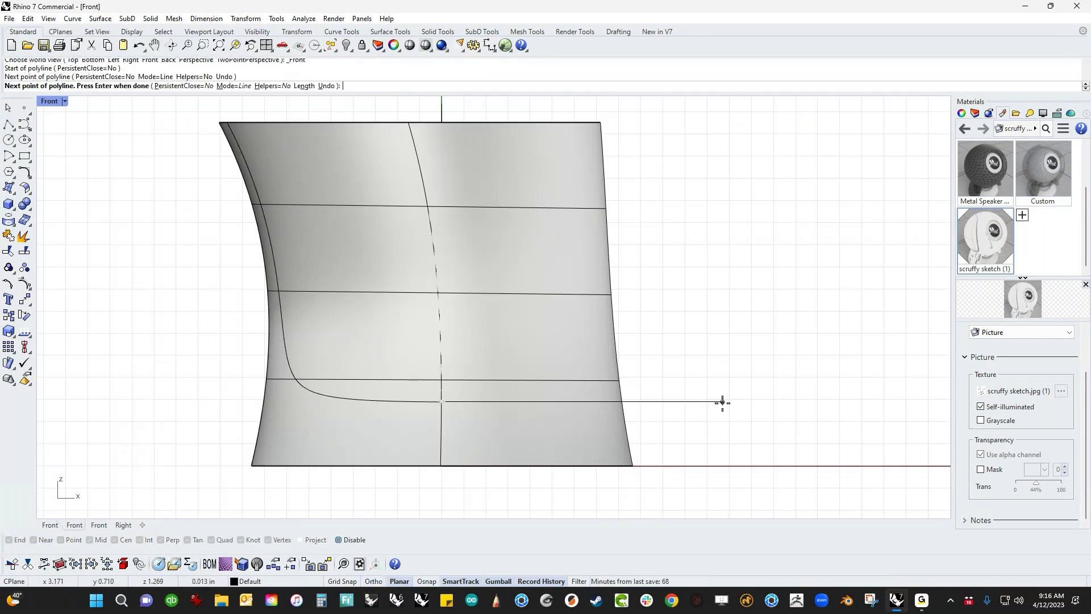
key(Return)
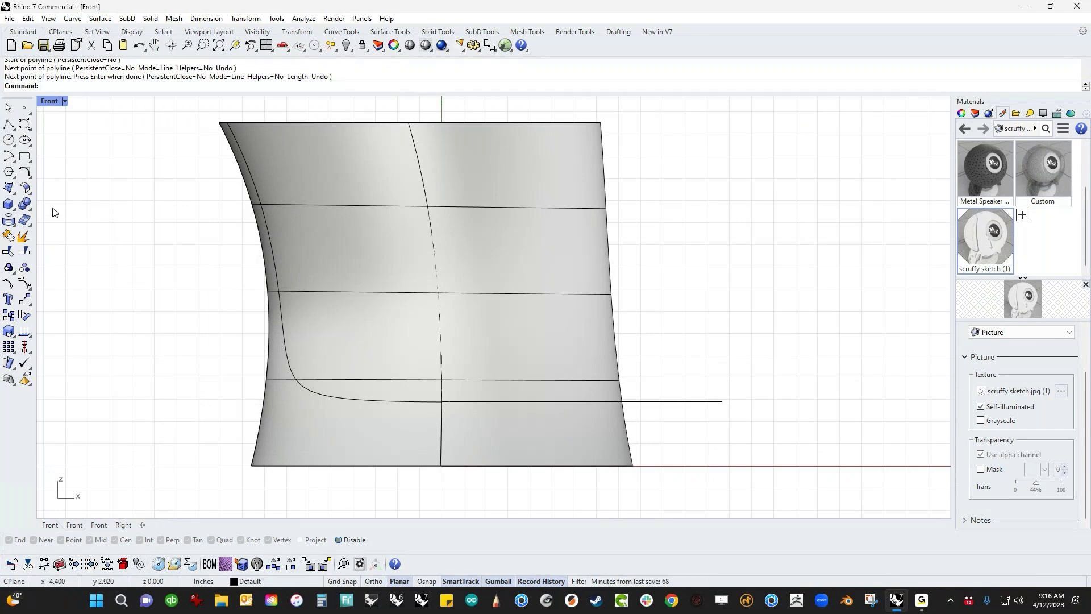
- Project the horizontal line onto the neck surface from the Front view and return to the Perspective view
click(10, 222)
click(694, 402)
key(Return)
click(580, 356)
key(Return)
key(Escape)
key(ctrl+F4)
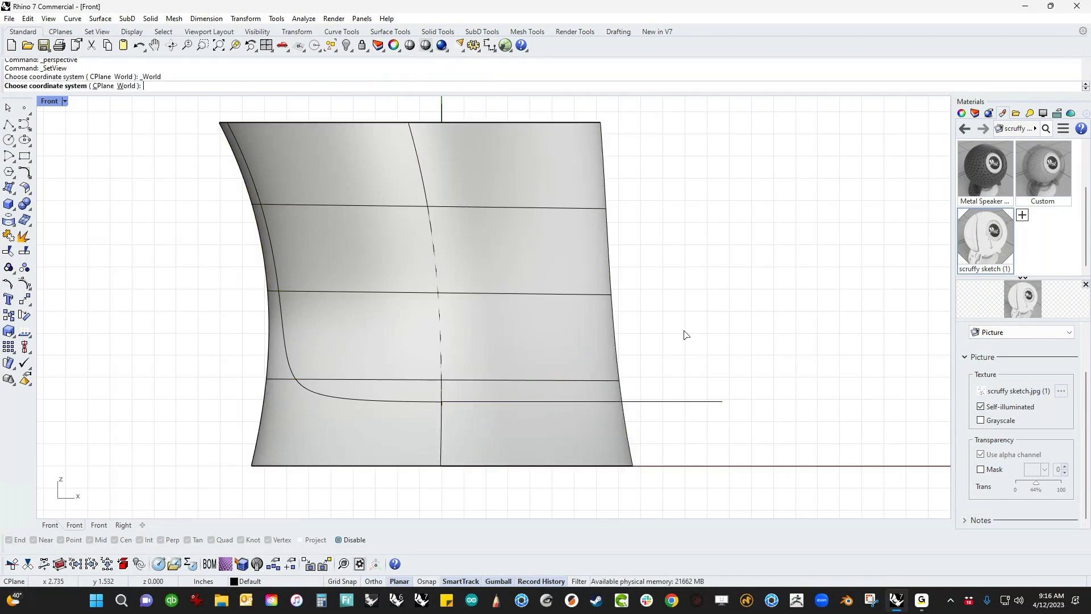
- Delete the straight construction line and the original bent curve, keeping the projected curves on the neck
right_drag(652, 303, 715, 334)
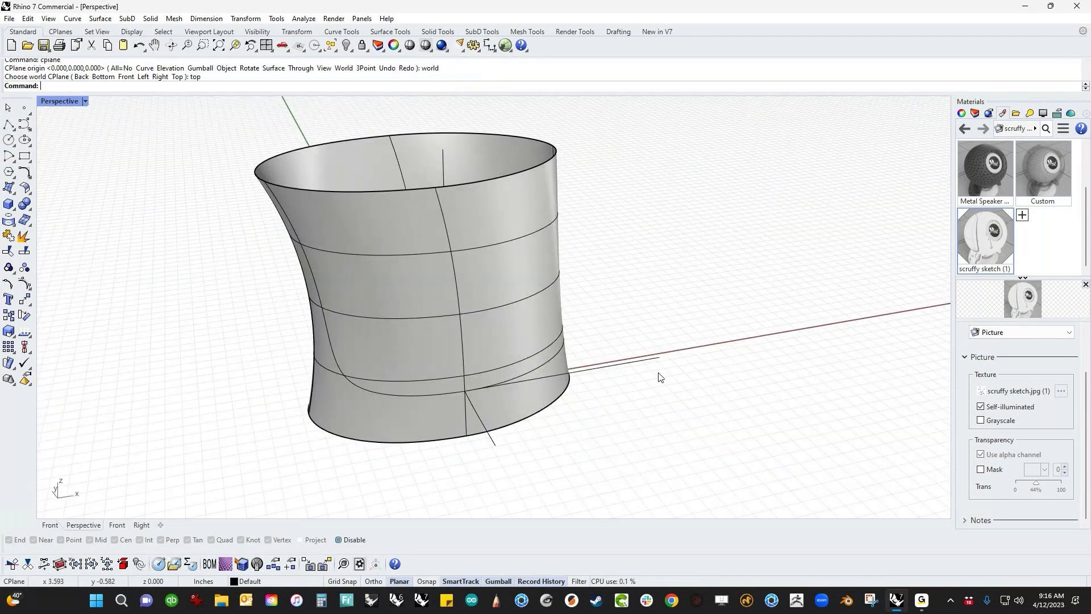
click(619, 363)
click(497, 447)
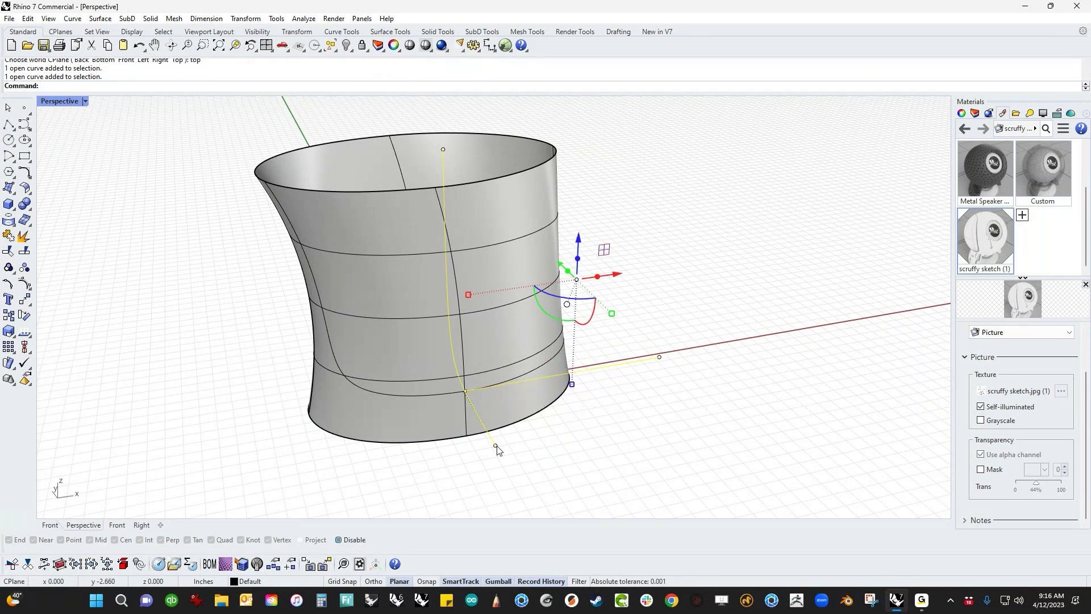
key(Delete)
- Mirror a copy of the bent projected curve piece through the origin along the X axis to the neck's other side
right_drag(498, 451, 520, 418)
click(418, 391)
right_drag(446, 443, 456, 475)
text(m)
key(Return)
text(0)
key(Return)
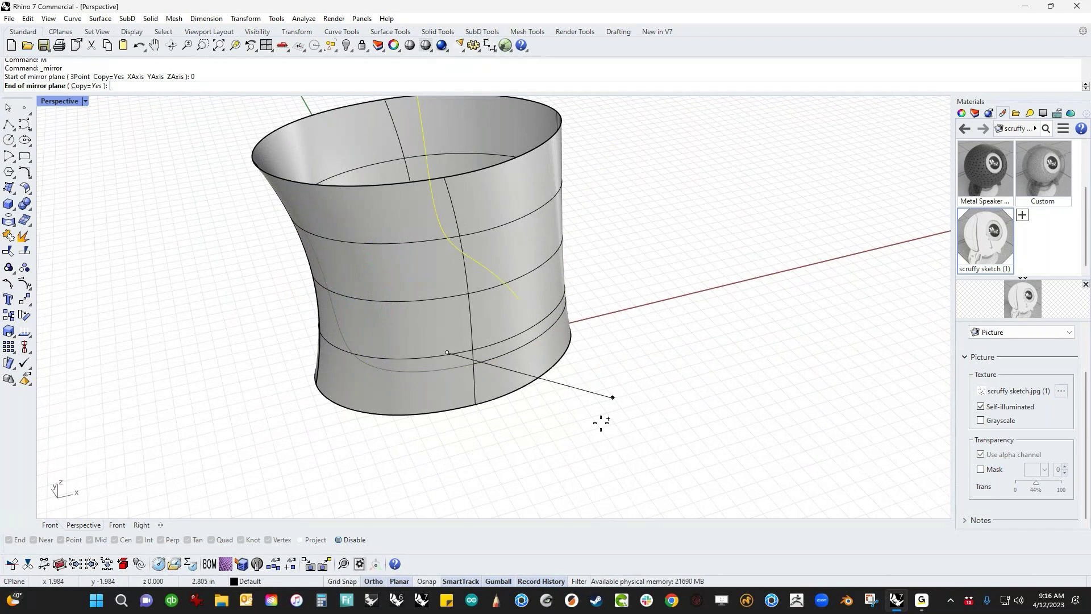
click(705, 307)
right_drag(713, 309, 346, 392)
key(Escape)
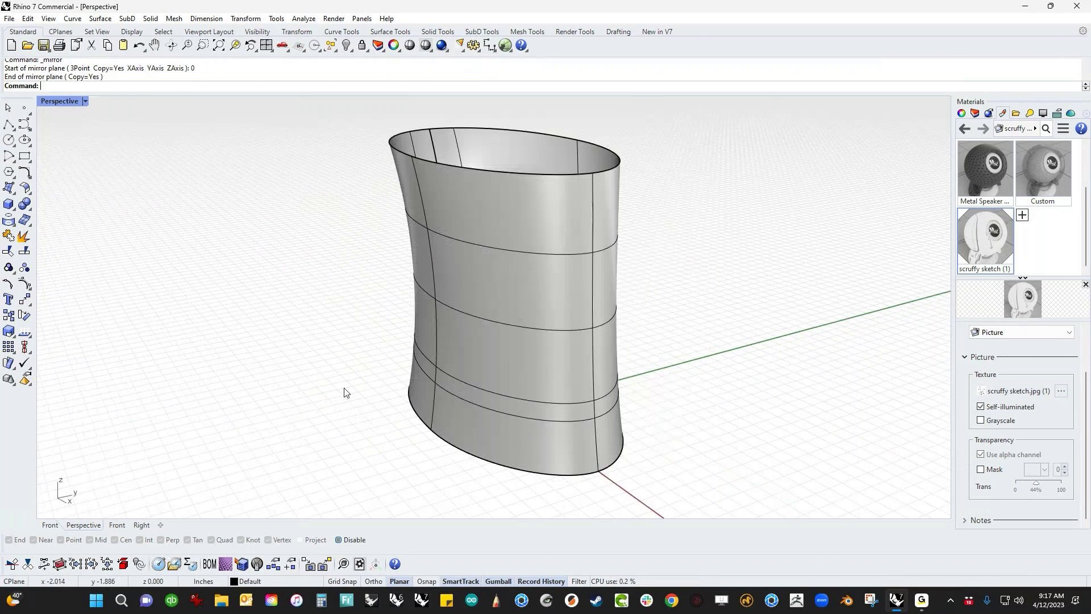
- Select all curves and join the projected pieces into a continuous curve around the neck
text(cc)
key(Return)
text(j)
key(Return)
key(Escape)
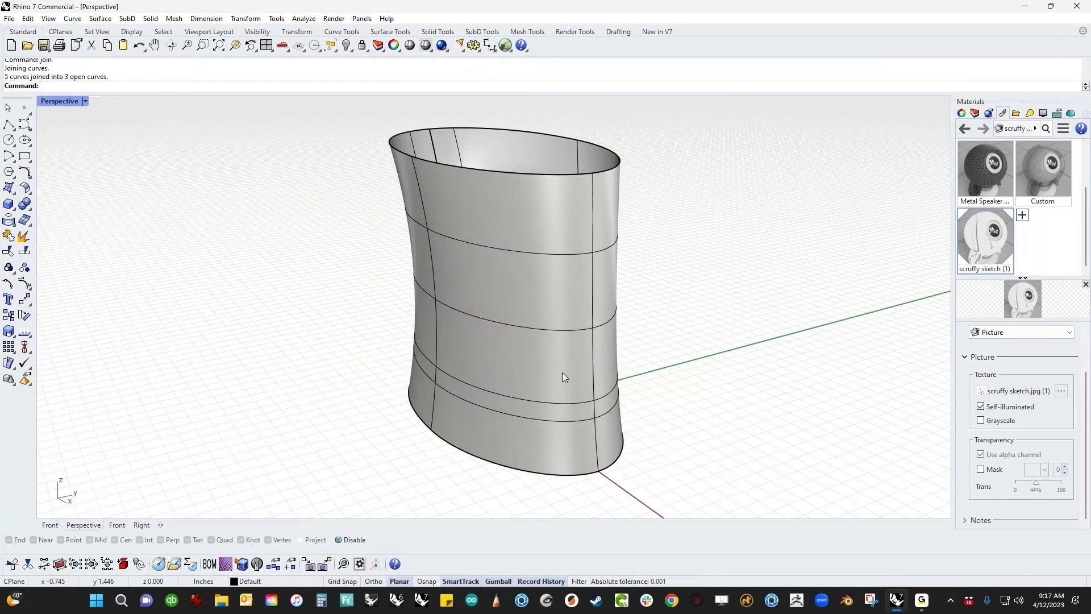
- Try trimming away the part of the neck above the joined curve, and undo the trim
click(541, 420)
key(Return)
right_drag(318, 432, 340, 447)
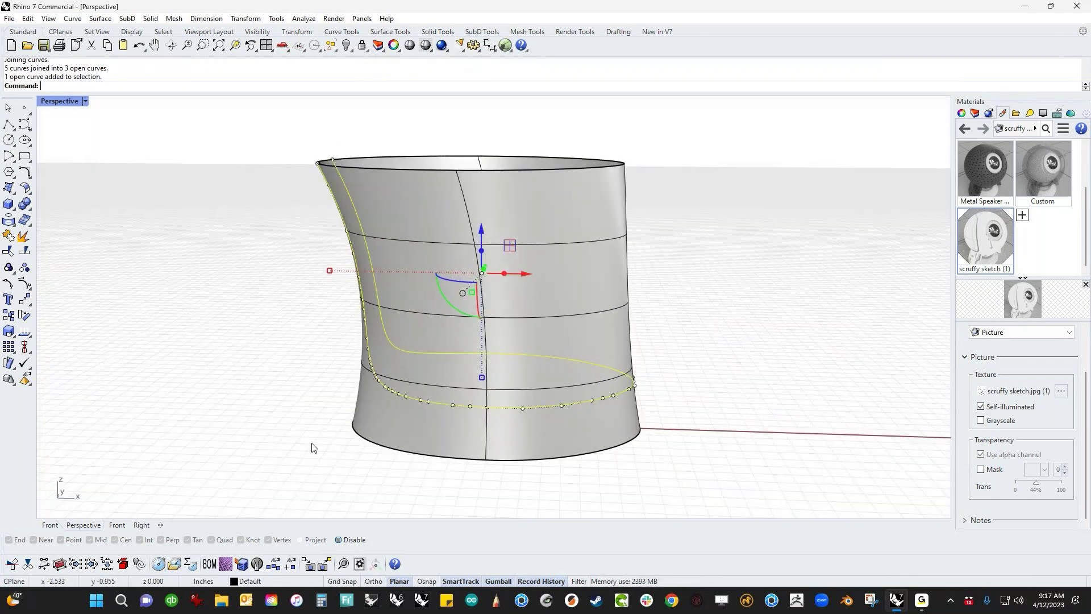
right_drag(316, 448, 364, 443)
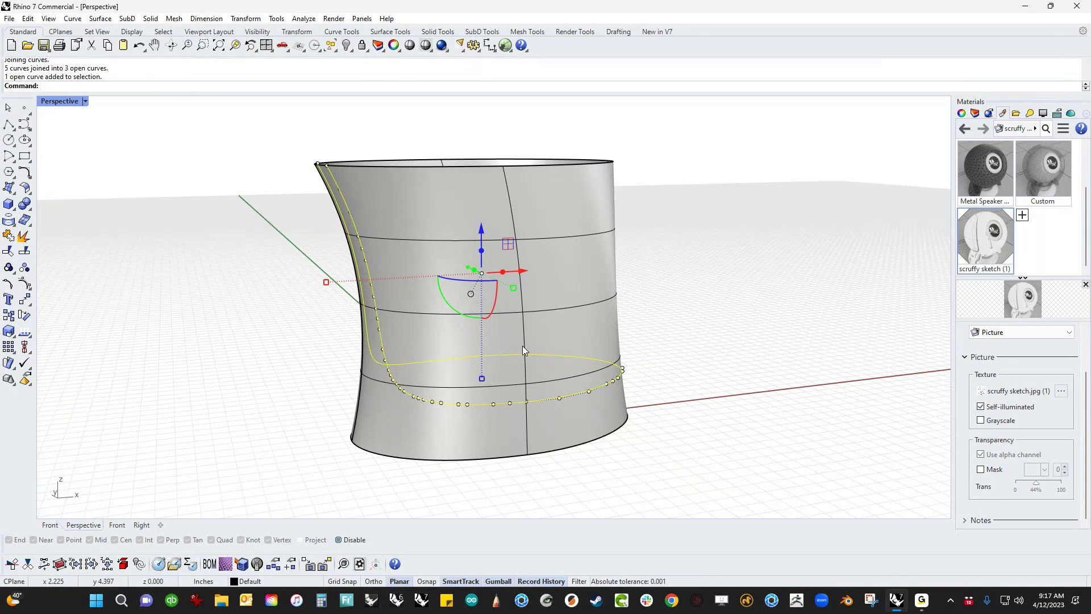
text(trim)
key(Return)
click(523, 347)
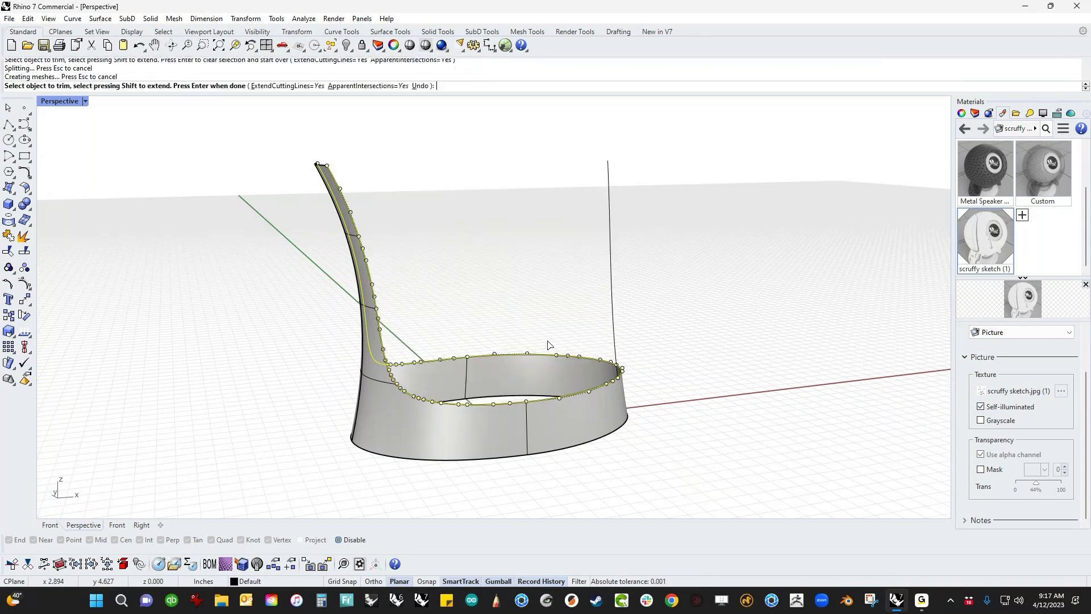
right_drag(730, 382, 373, 256)
key(Return)
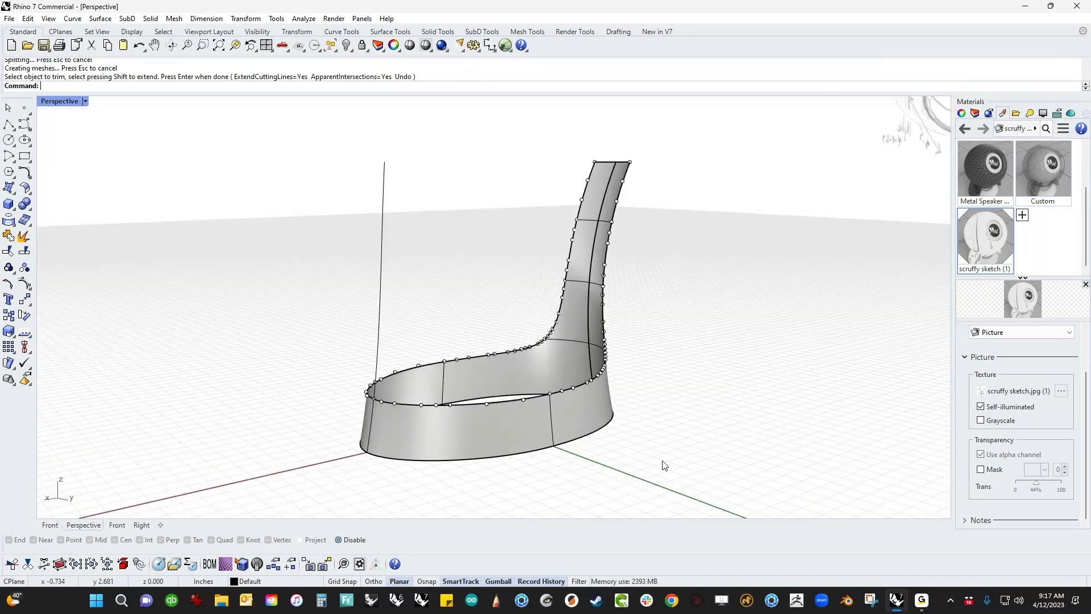
right_drag(651, 453, 686, 400)
key(ctrl+z)
- Examine the joined curve around the neck from several angles, highlighting its individual segments
click(592, 409)
click(728, 407)
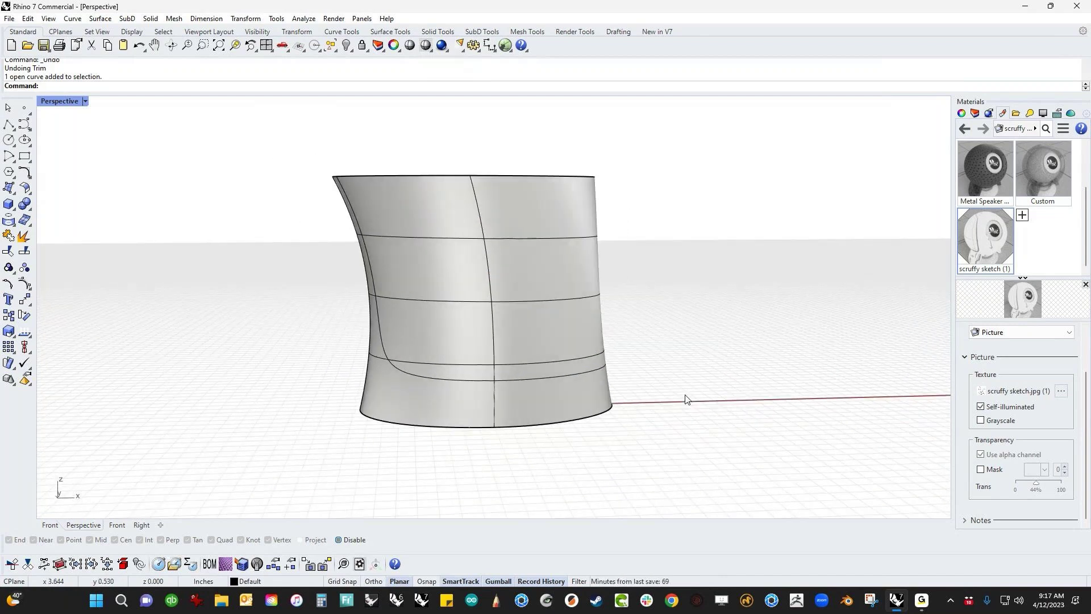
right_drag(685, 400, 660, 416)
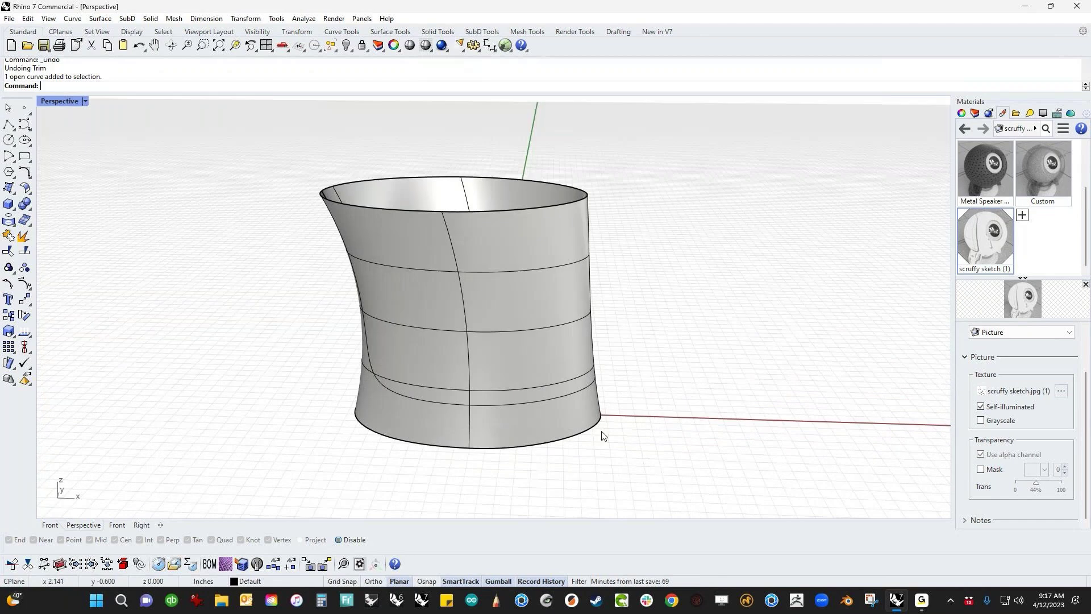
click(568, 421)
right_drag(660, 412, 575, 413)
click(209, 400)
right_drag(209, 400, 336, 379)
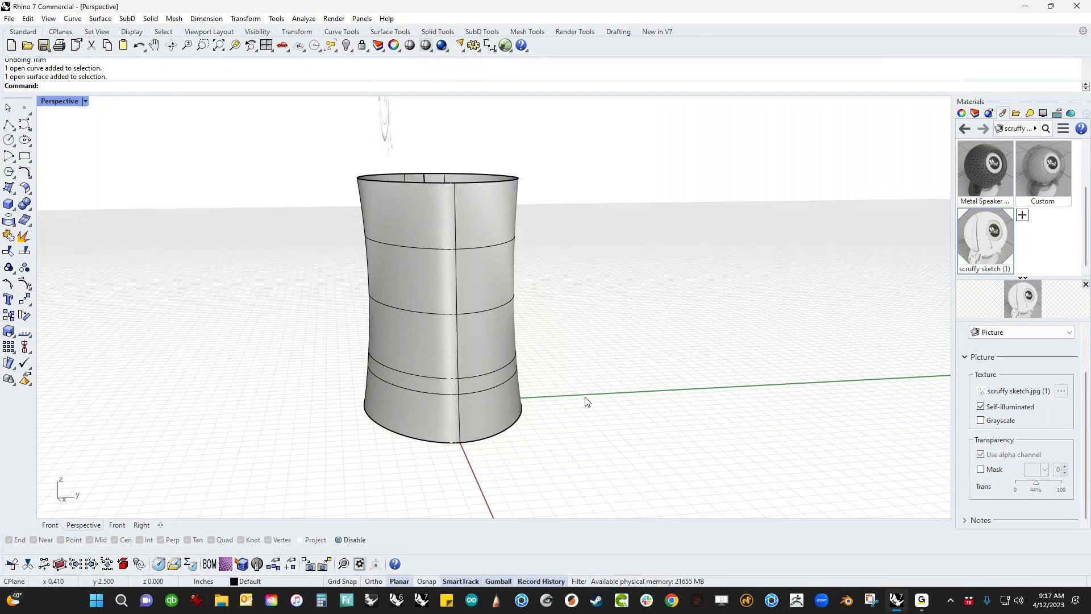
right_drag(336, 328, 336, 384)
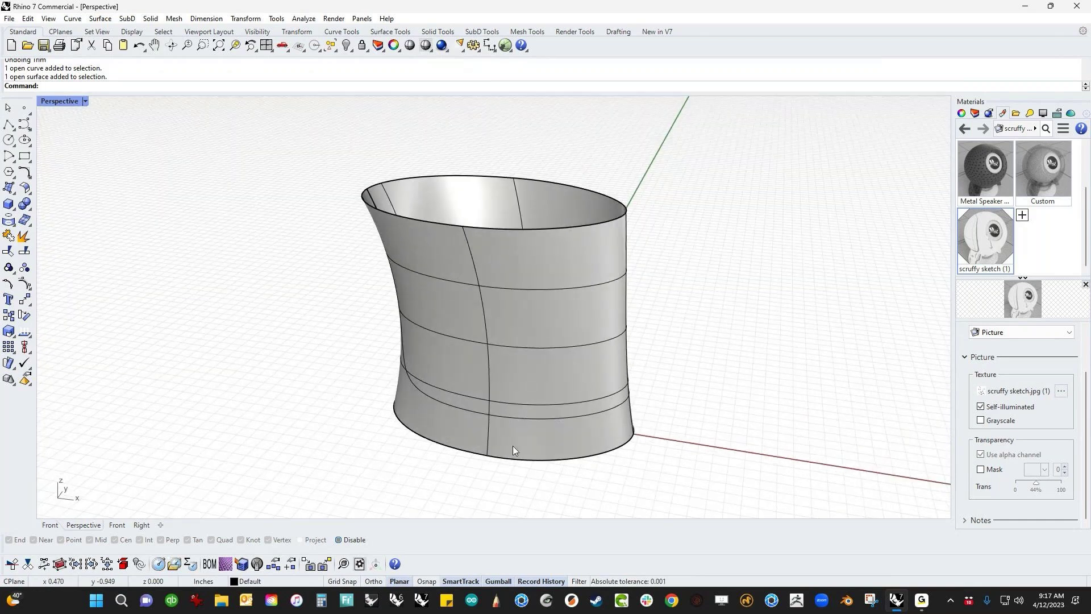
click(551, 418)
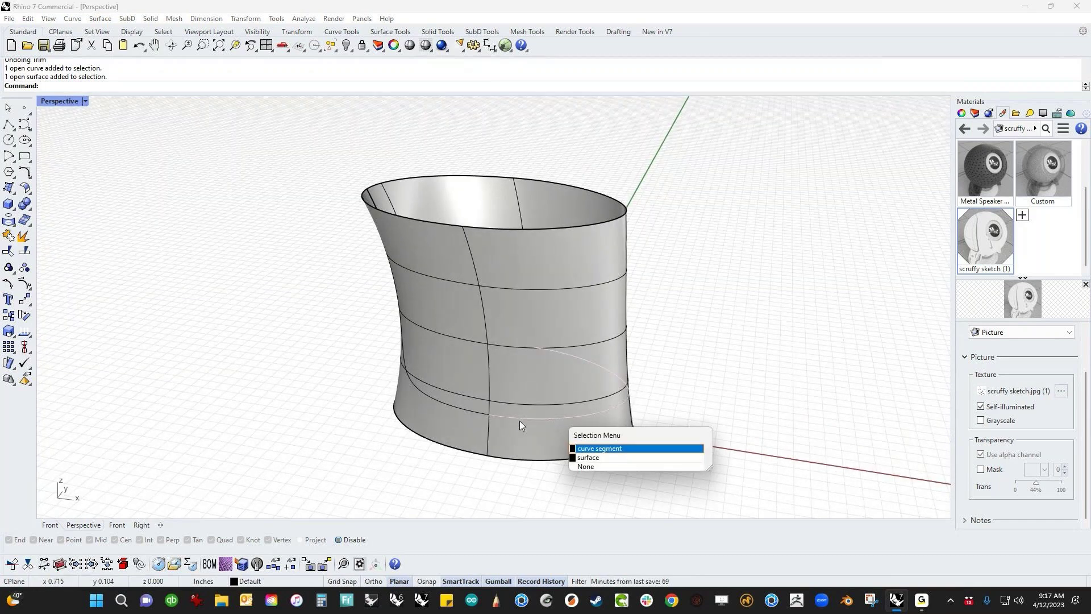
click(467, 416)
click(516, 421)
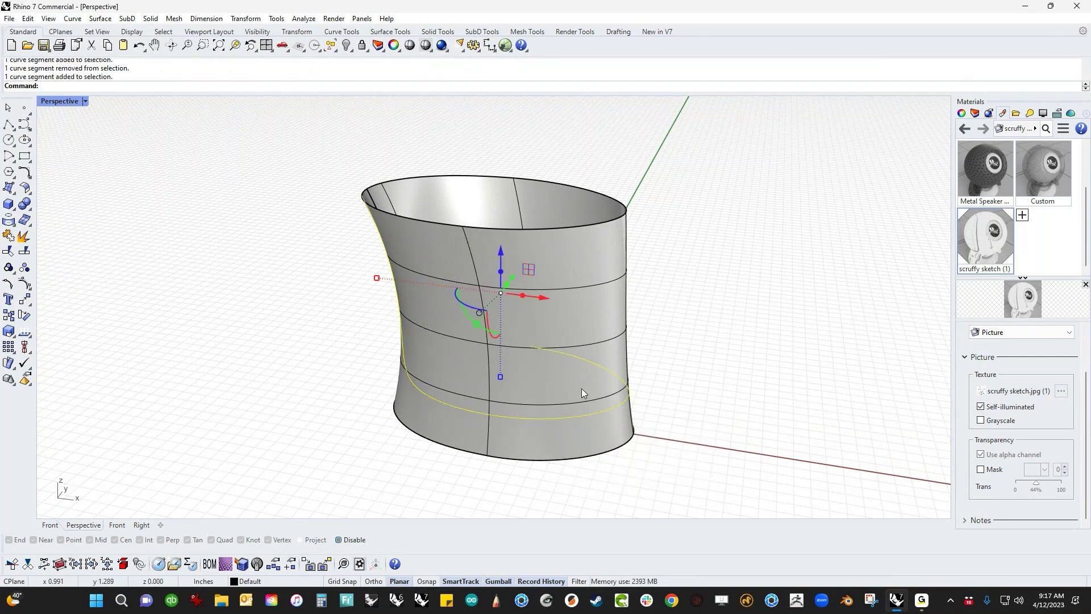
click(661, 378)
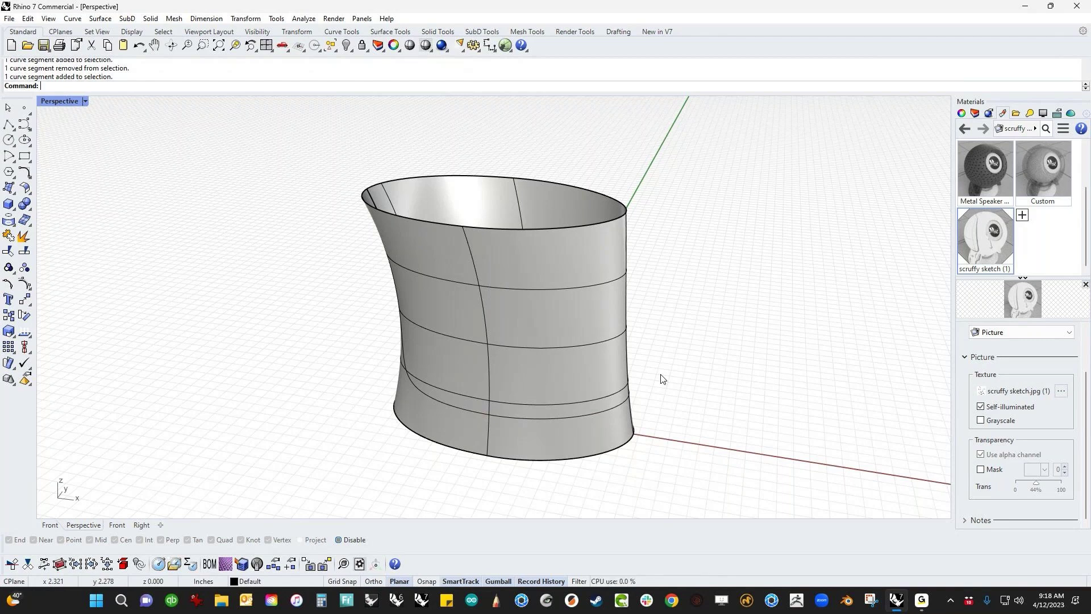
right_drag(661, 379, 684, 386)
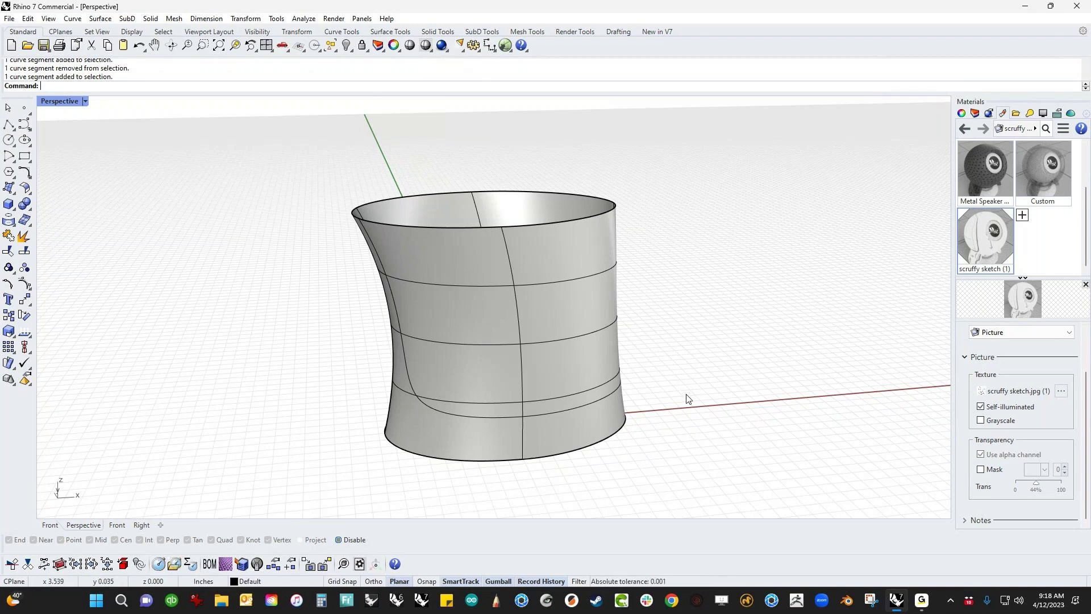
right_drag(687, 395, 645, 425)
- In the Top view, create a rectangular plane centred at the origin and extending past the neck's outline on all sides
key(ctrl+F1)
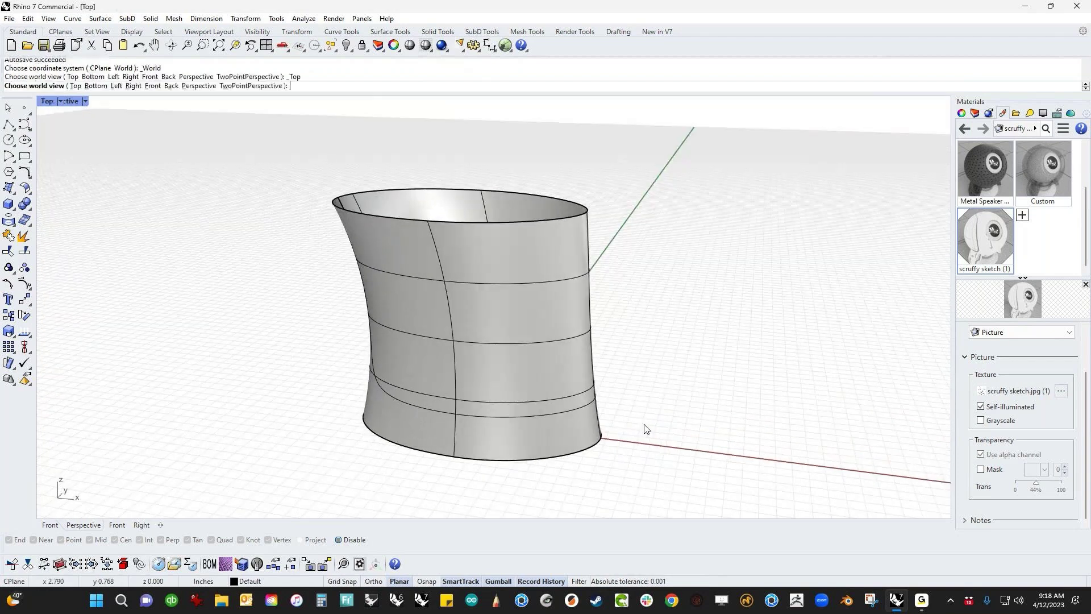
click(9, 188)
click(27, 213)
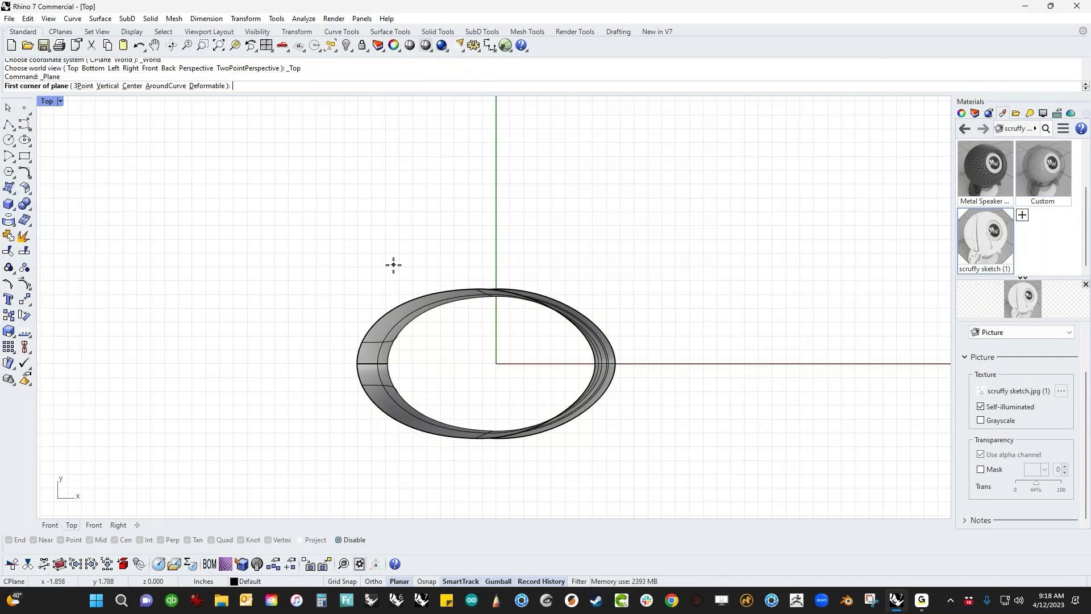
click(132, 86)
text(0)
key(Return)
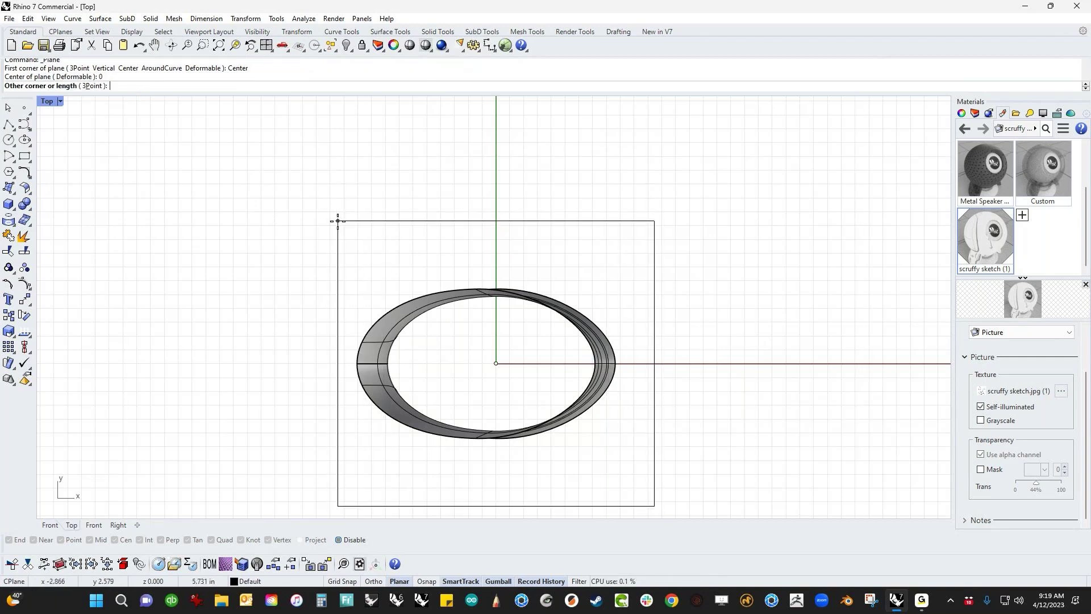
click(333, 252)
- In the Perspective view, move the plane up along Z to just below the joined curve's horizontal part
text(P)
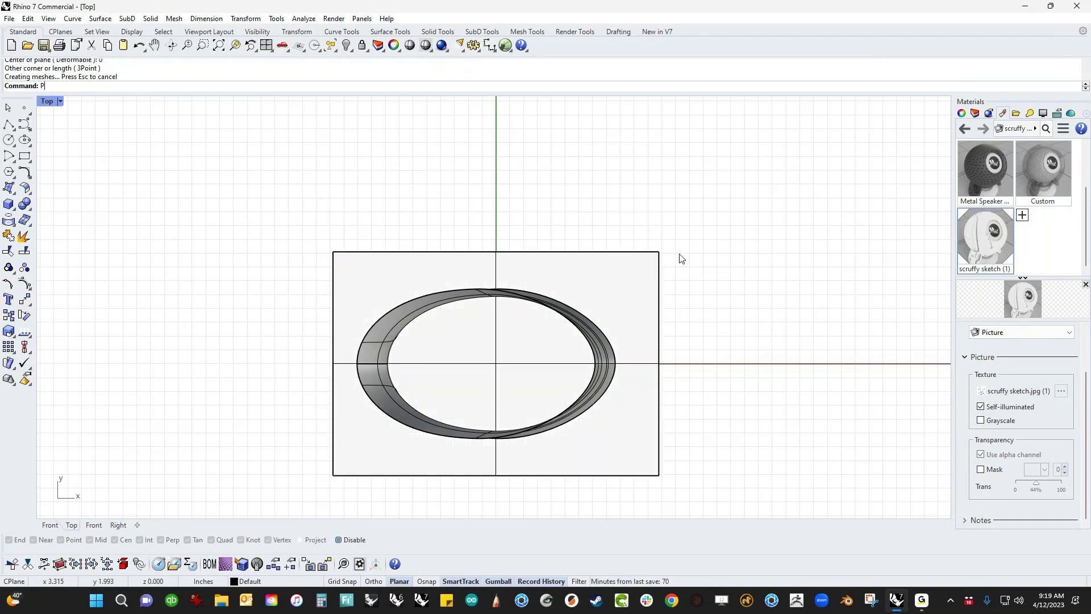
key(Return)
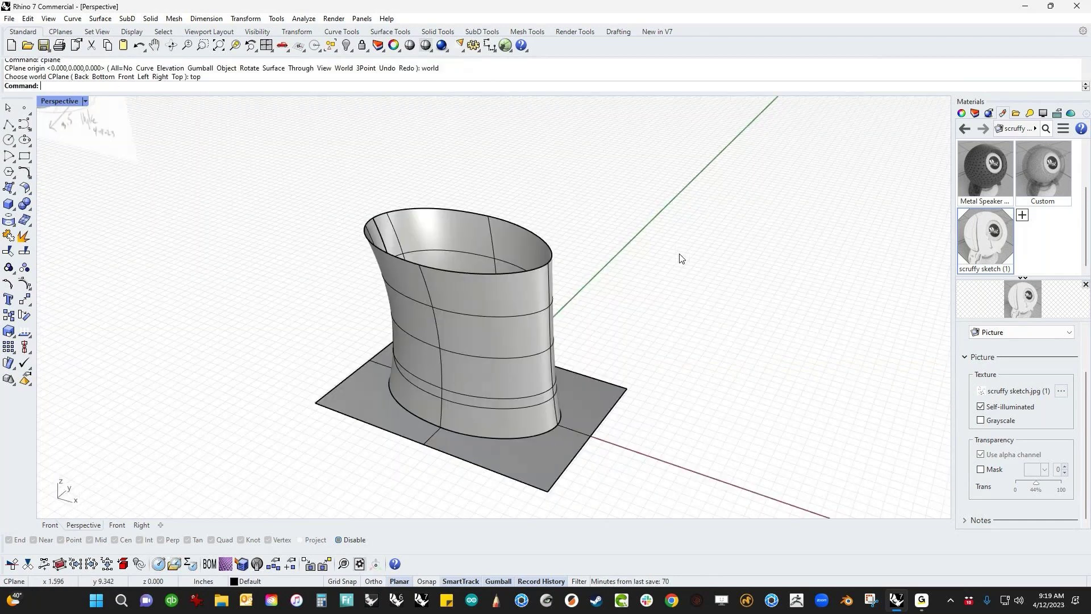
scroll(678, 404, up, 3)
click(582, 432)
drag(398, 349, 394, 272)
drag(392, 311, 394, 326)
click(538, 469)
right_drag(616, 406, 599, 416)
click(422, 251)
drag(434, 252, 419, 312)
key(Escape)
right_drag(775, 231, 750, 434)
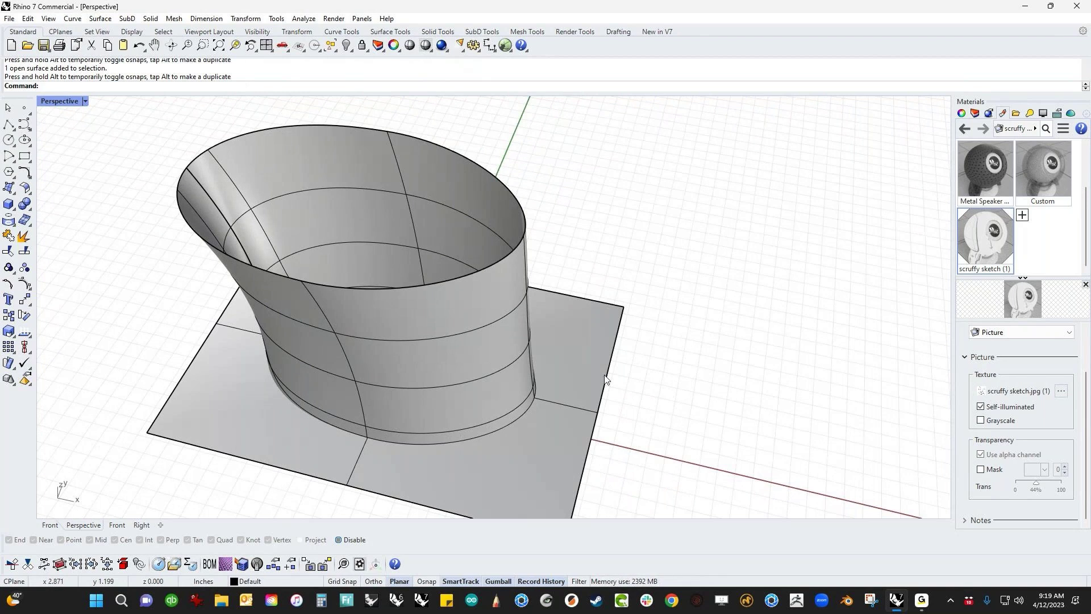
- Show the plane's control points and change its degree to 5 in both U and V with Deformable set to Yes
right_drag(640, 434, 603, 431)
click(600, 432)
middle_click(599, 465)
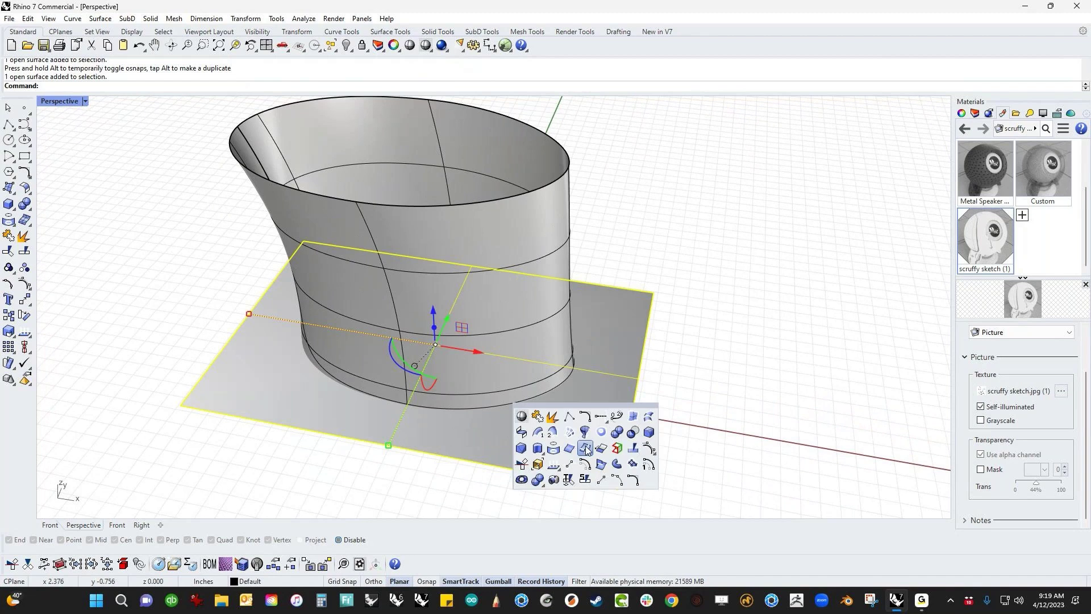
click(637, 448)
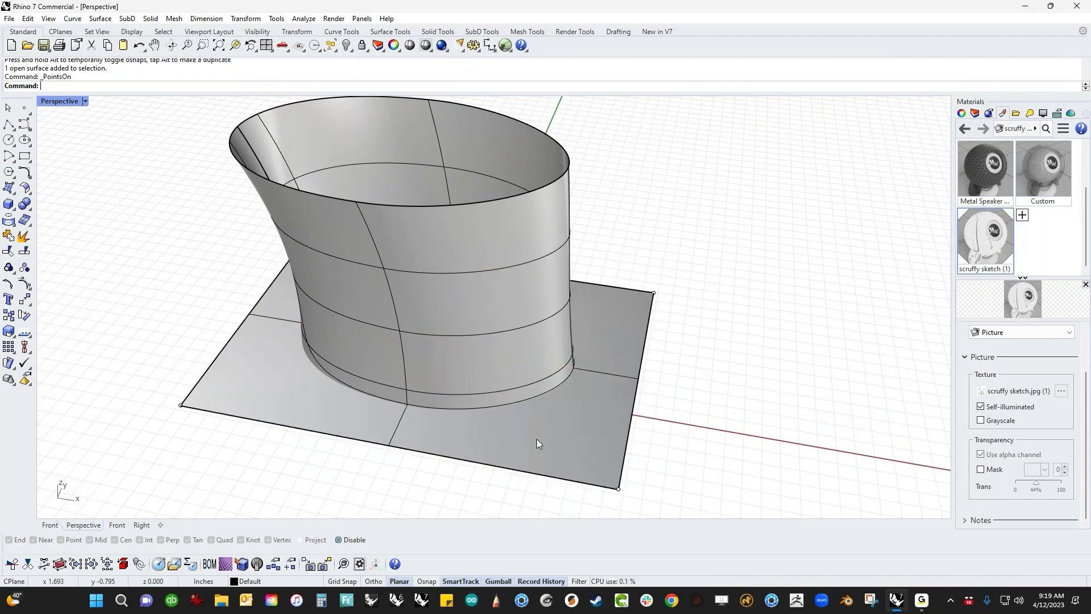
click(579, 449)
text(ChangeDegree)
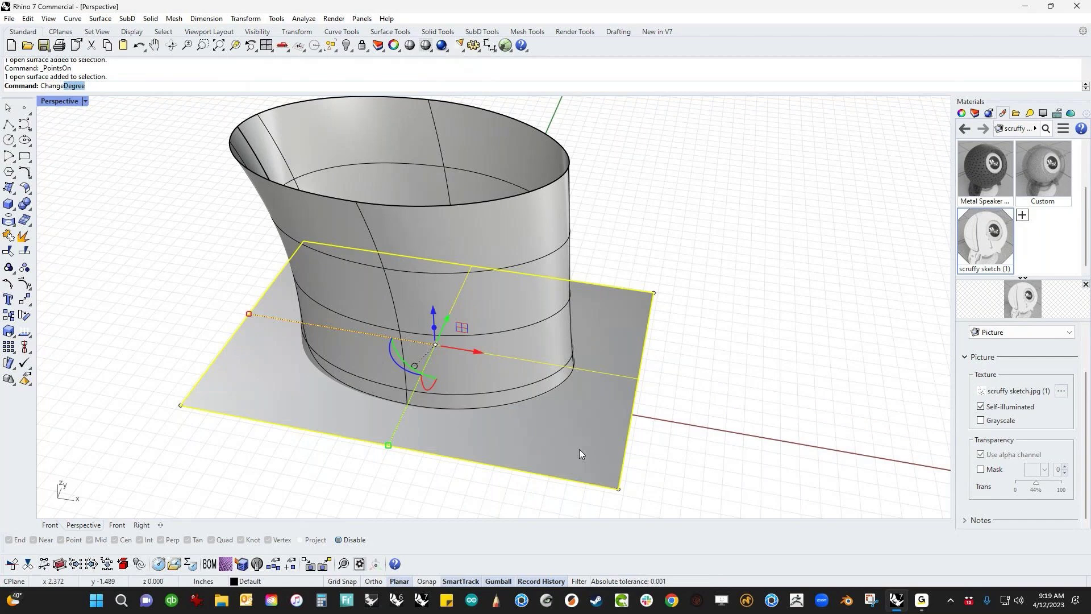
key(Return)
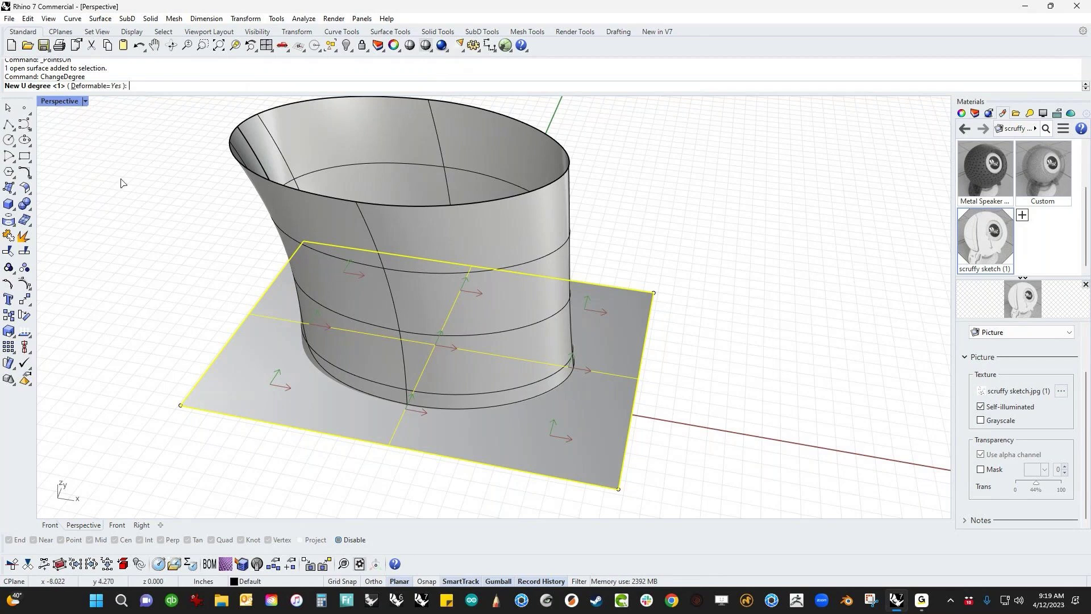
text(5)
key(Return)
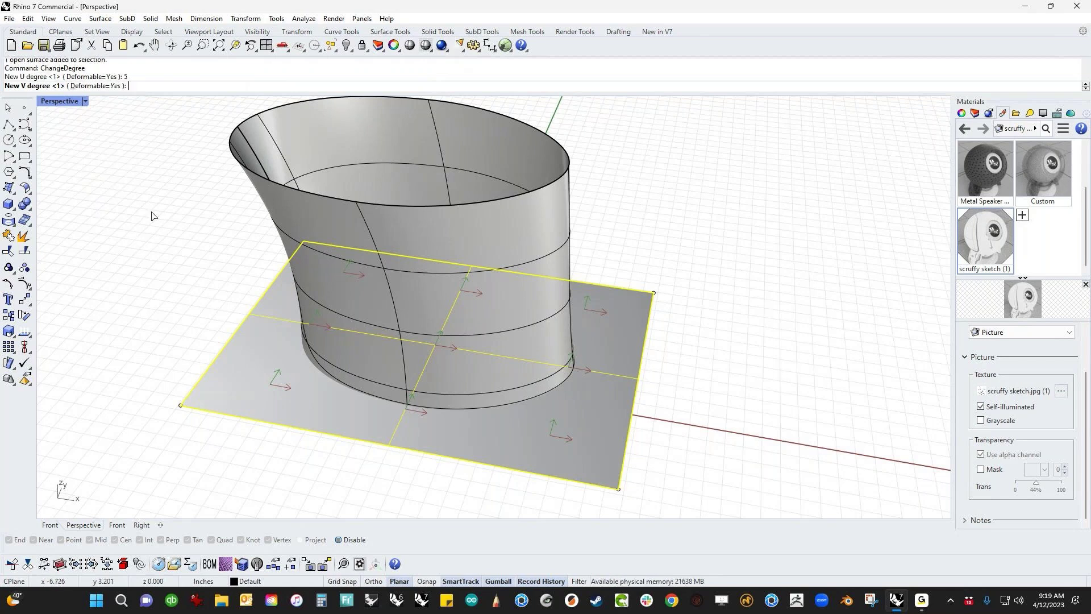
text(5)
key(Return)
shift+right_drag(178, 298, 208, 285)
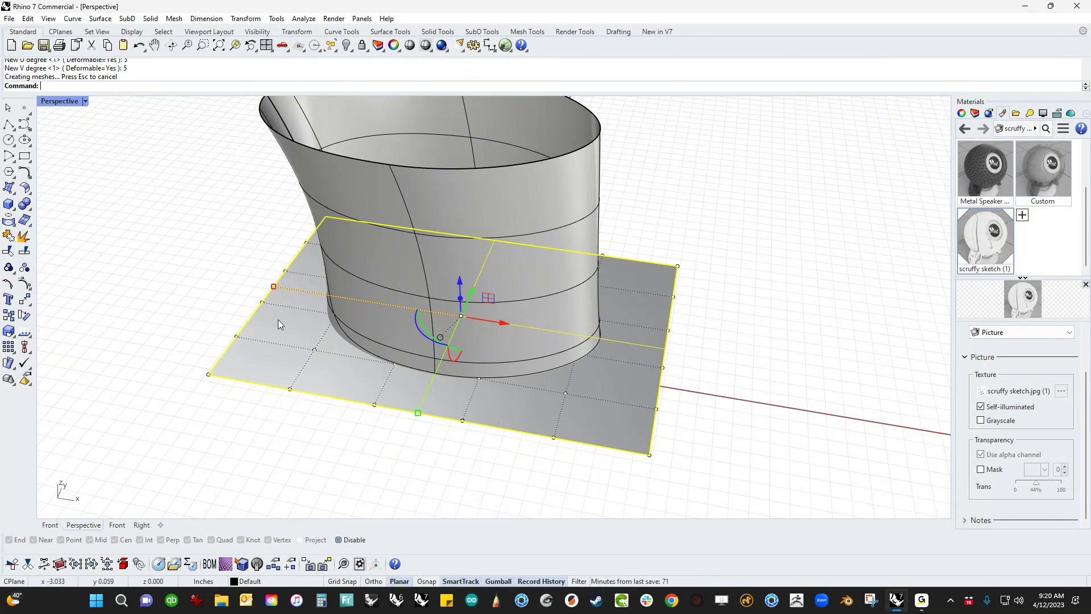
- In the Top view, set the display to wireframe, select only the plane's interior control points, and return to the Perspective view
key(Escape)
right_drag(314, 436, 341, 443)
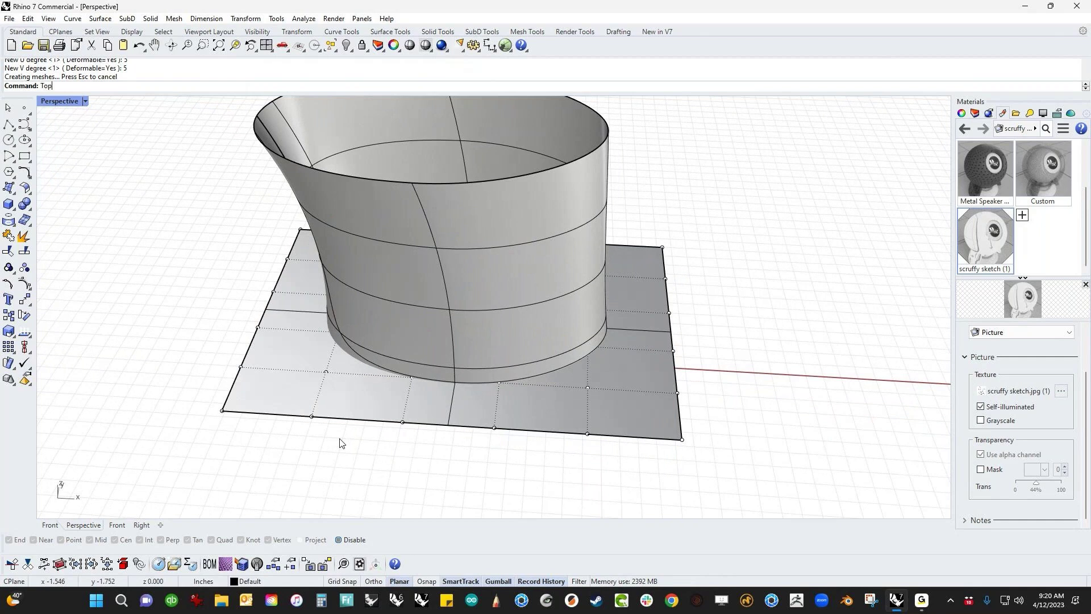
text(Top)
key(Return)
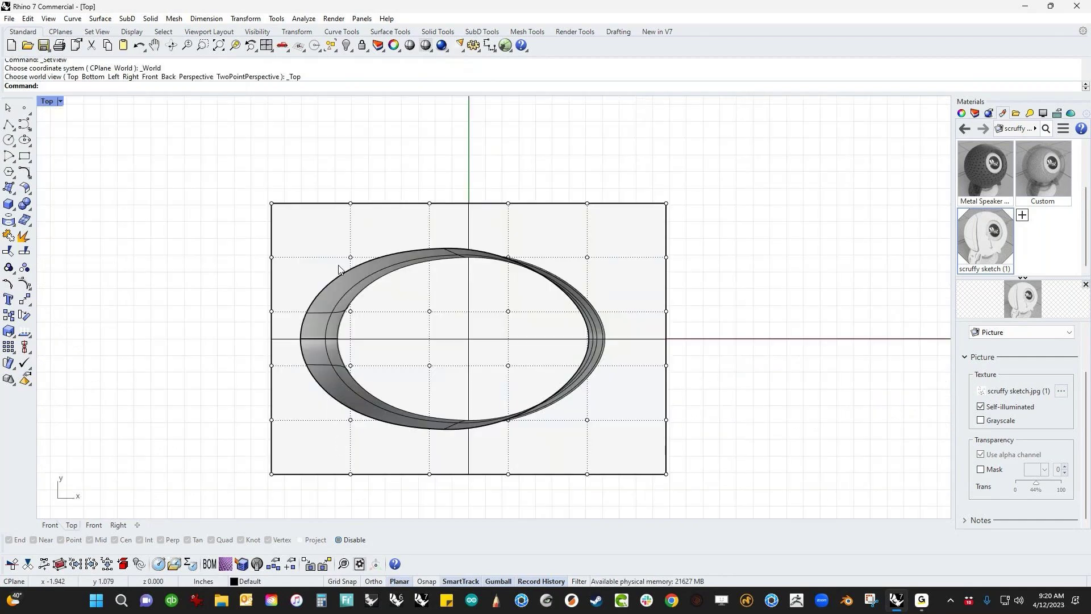
middle_click(229, 281)
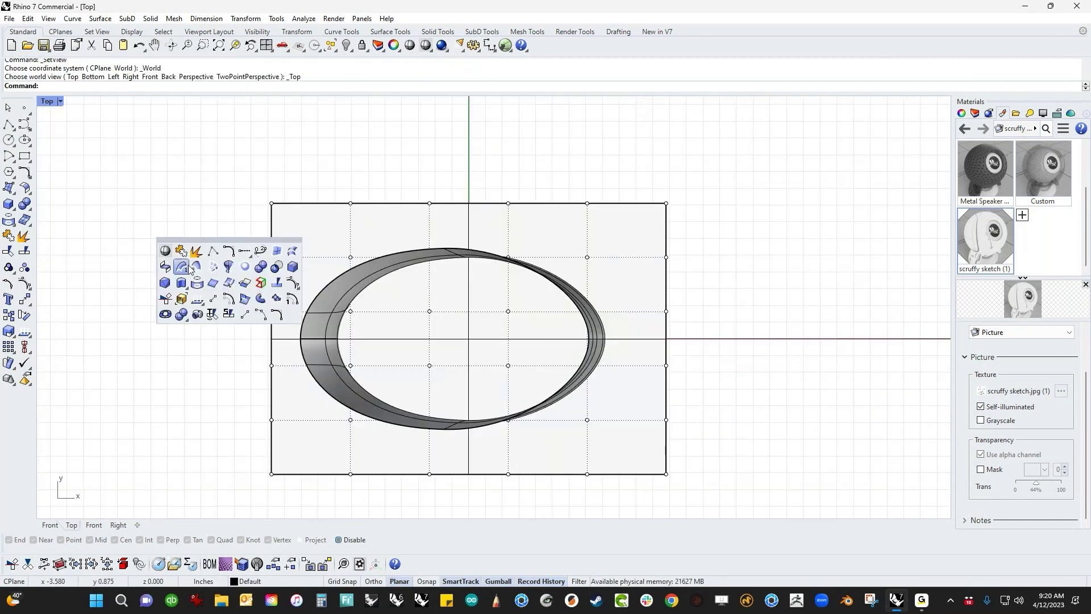
click(165, 251)
drag(333, 242, 607, 432)
key(Return)
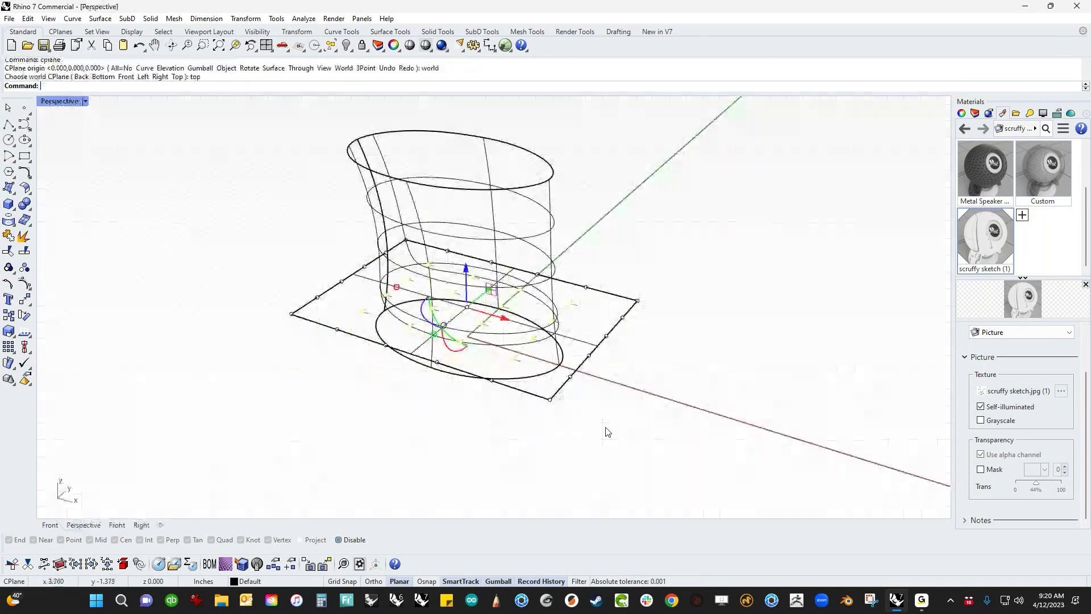
- Shade the Perspective view and raise the selected interior control points along Z to dome the plane
middle_click(608, 432)
click(546, 397)
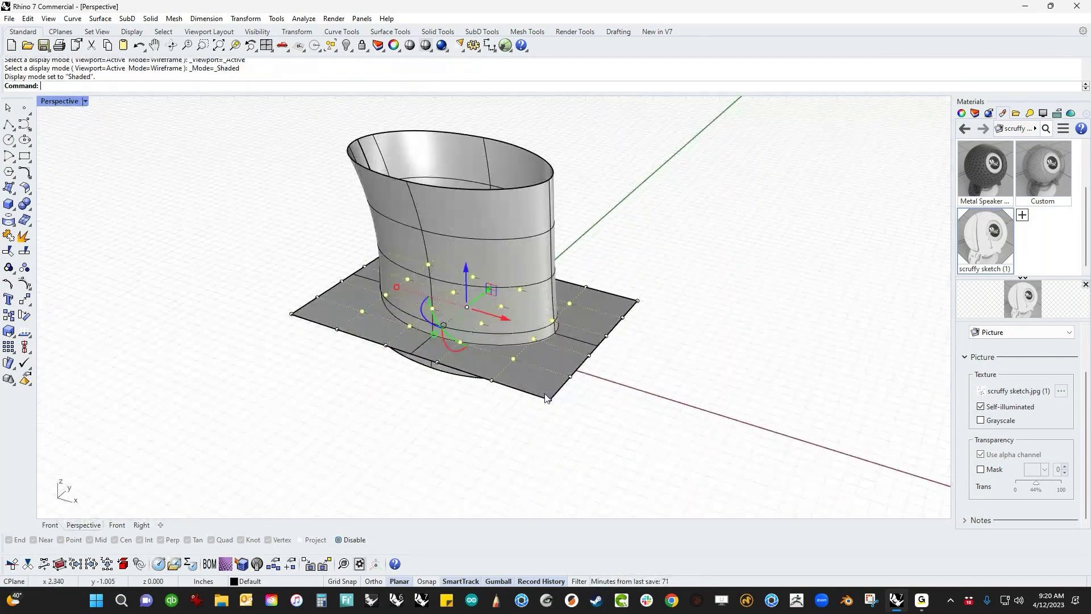
scroll(495, 377, up, 4)
mouse_move(495, 377)
right_down()
mouse_move(493, 419)
mouse_move(465, 331)
right_up()
drag(422, 321, 421, 278)
right_drag(511, 438, 458, 397)
click(622, 374)
- Lower the whole domed plane along Z, undoing the first drag, so it crosses the neck near the joined curve's horizontal part
click(598, 316)
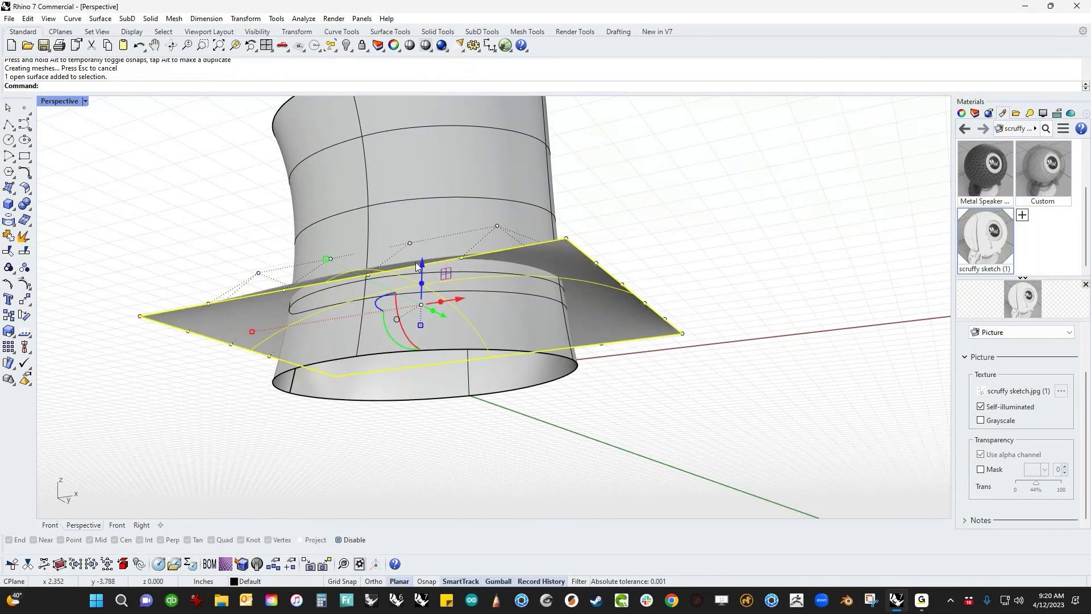
drag(419, 267, 421, 332)
key(ctrl+z)
mouse_move(500, 405)
right_down()
mouse_move(512, 414)
mouse_move(482, 402)
mouse_move(506, 430)
mouse_move(355, 429)
mouse_move(513, 433)
mouse_move(502, 475)
mouse_move(475, 477)
mouse_move(472, 495)
right_up()
key(Escape)
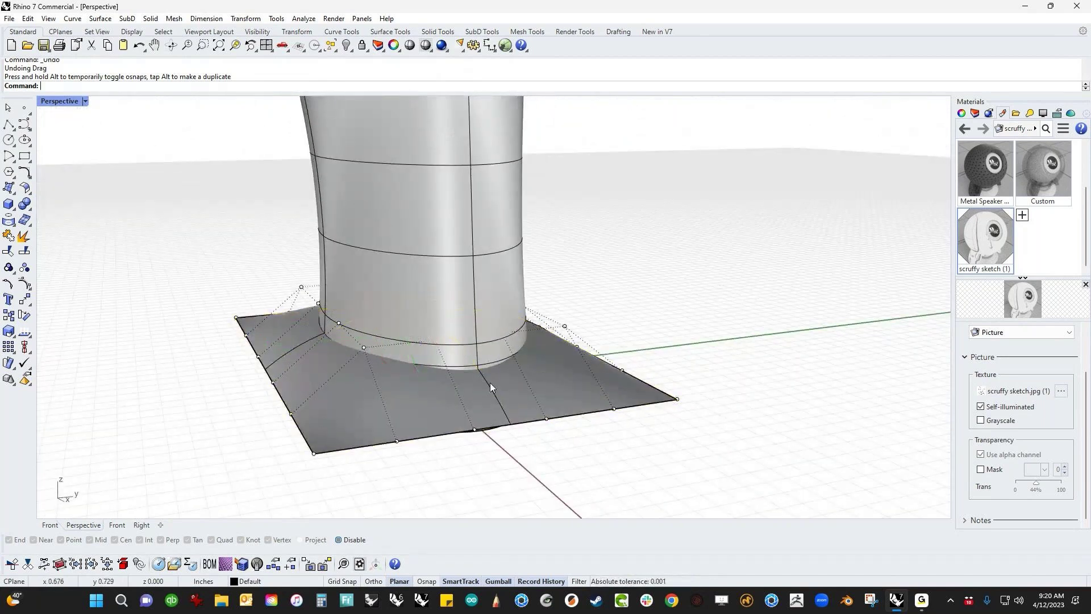
- Select the joined curve around the neck and set its display color to red
click(482, 363)
click(514, 402)
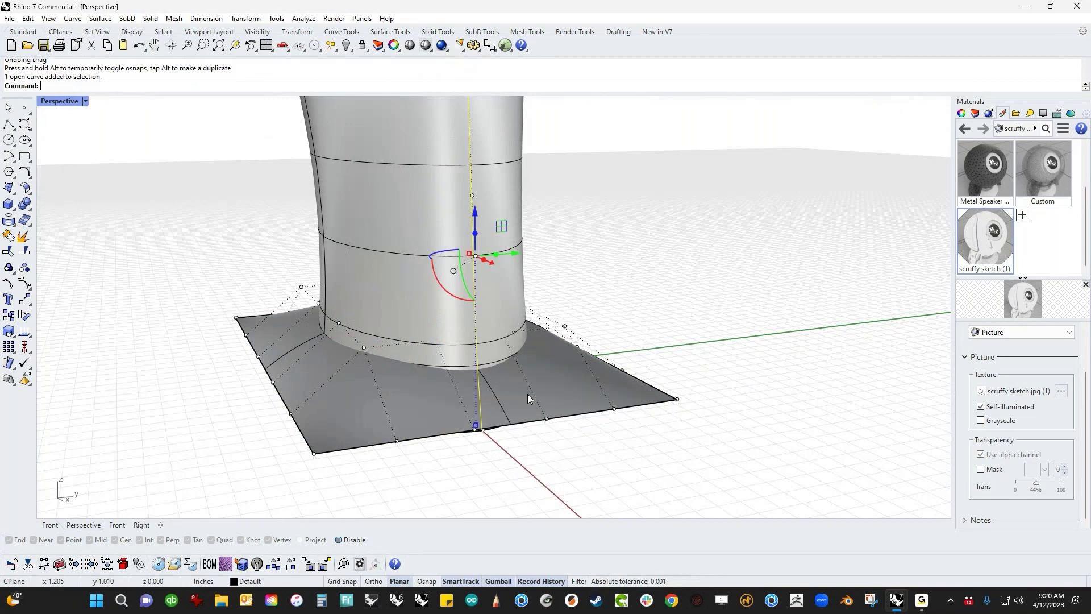
shift+click(491, 364)
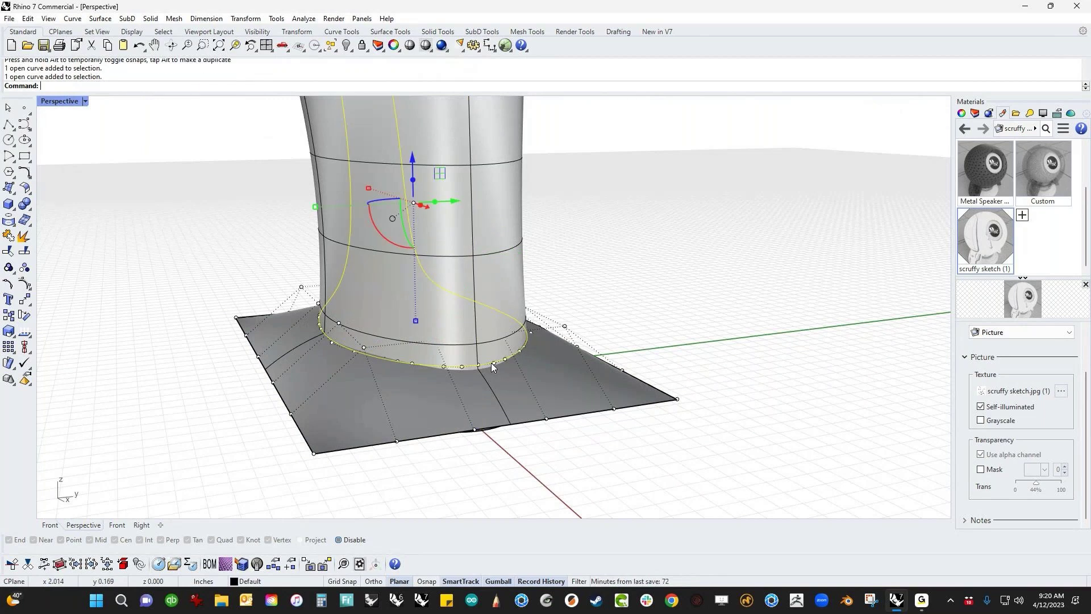
click(962, 113)
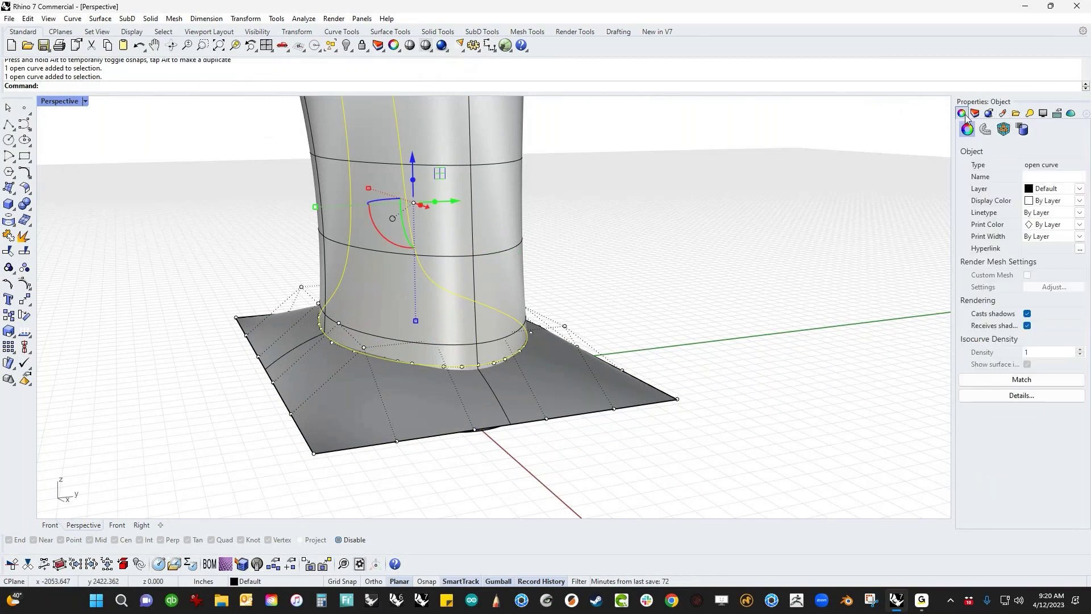
click(1055, 203)
click(1044, 242)
click(858, 288)
mouse_move(796, 392)
right_down()
mouse_move(774, 401)
mouse_move(791, 399)
right_up()
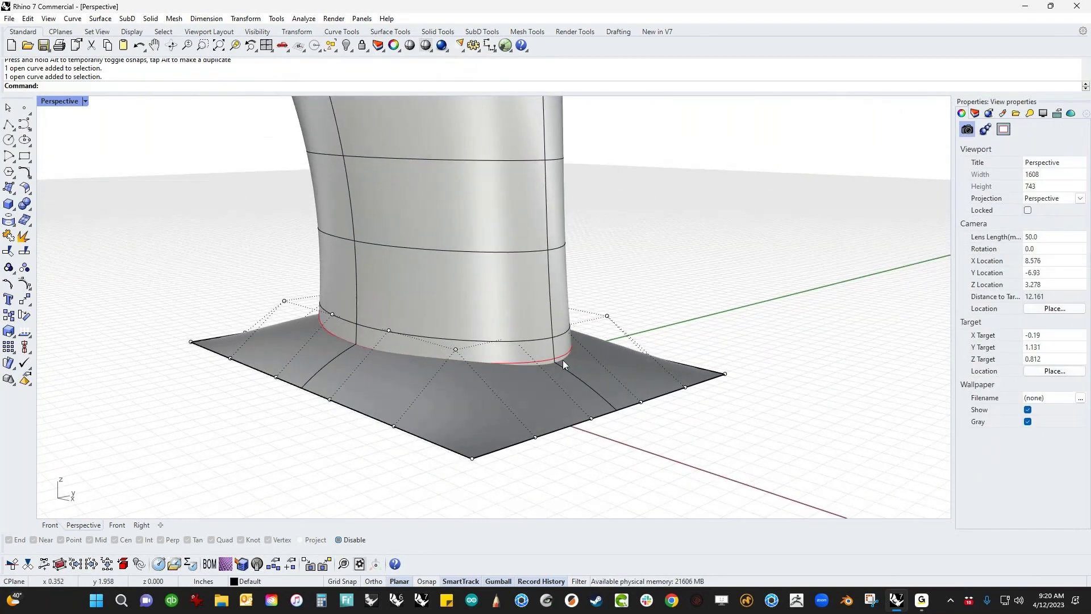
- Lower the two middle control points on the plane's +X edge slightly along Z
right_drag(581, 360, 544, 364)
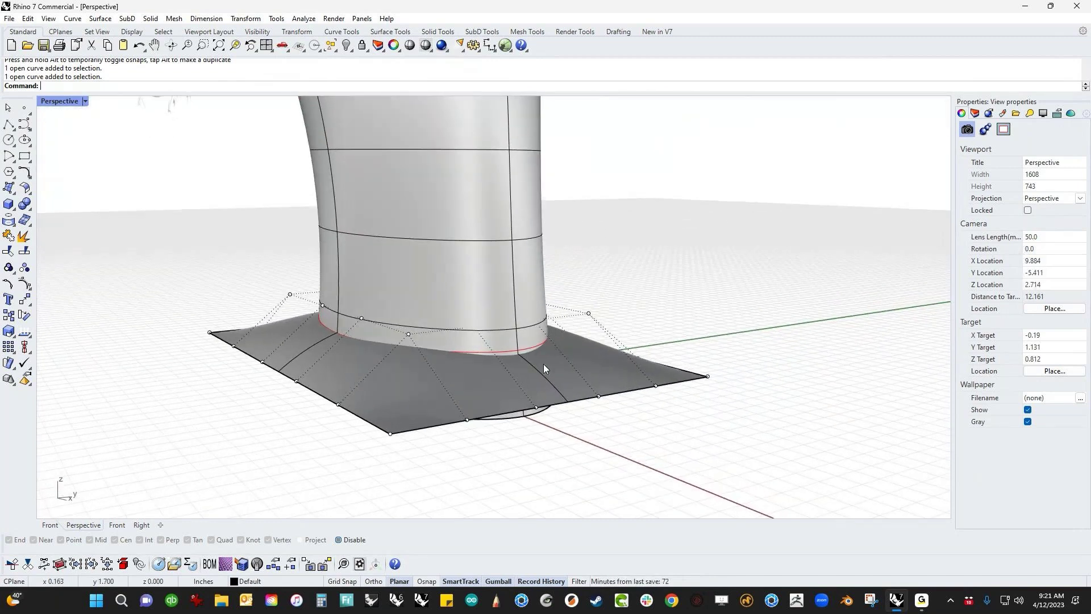
scroll(541, 365, up, 4)
click(532, 448)
shift+click(648, 425)
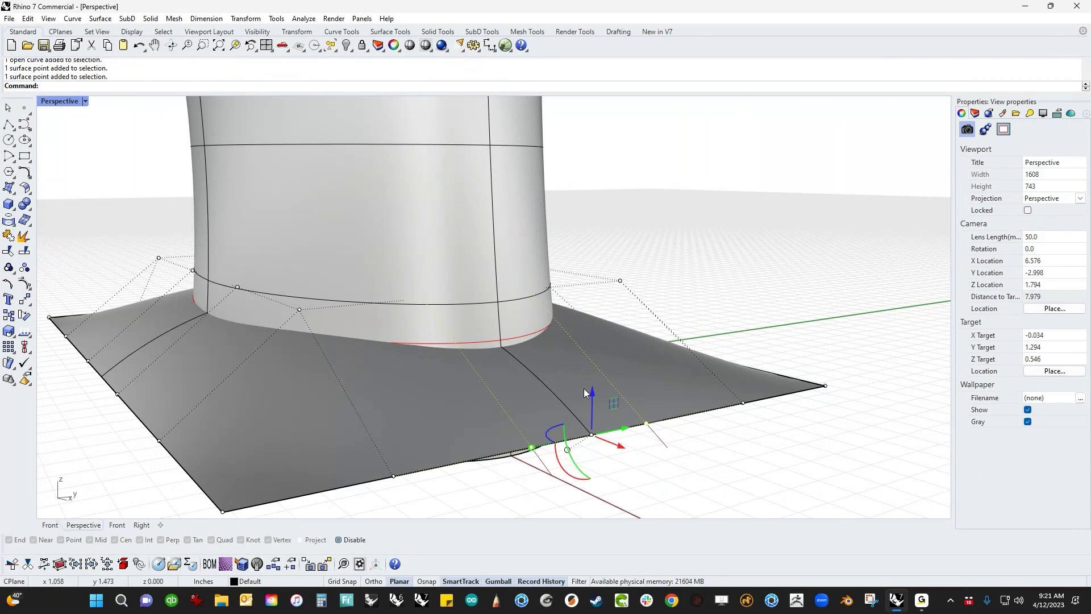
mouse_move(588, 387)
mouse_down()
mouse_move(577, 424)
mouse_move(584, 406)
mouse_up()
key(Escape)
- Select the two outermost interior control points near the plane's +X corners and lower them along Z toward the red curve
right_drag(571, 444, 680, 355)
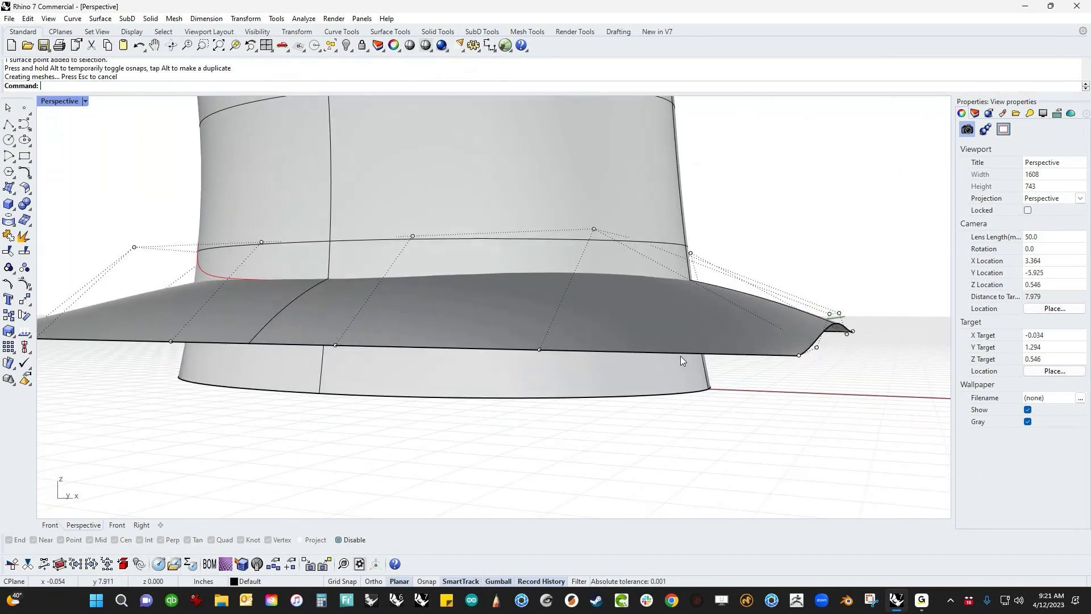
click(594, 229)
right_drag(592, 227, 851, 216)
shift+click(839, 218)
drag(732, 221, 719, 266)
click(840, 407)
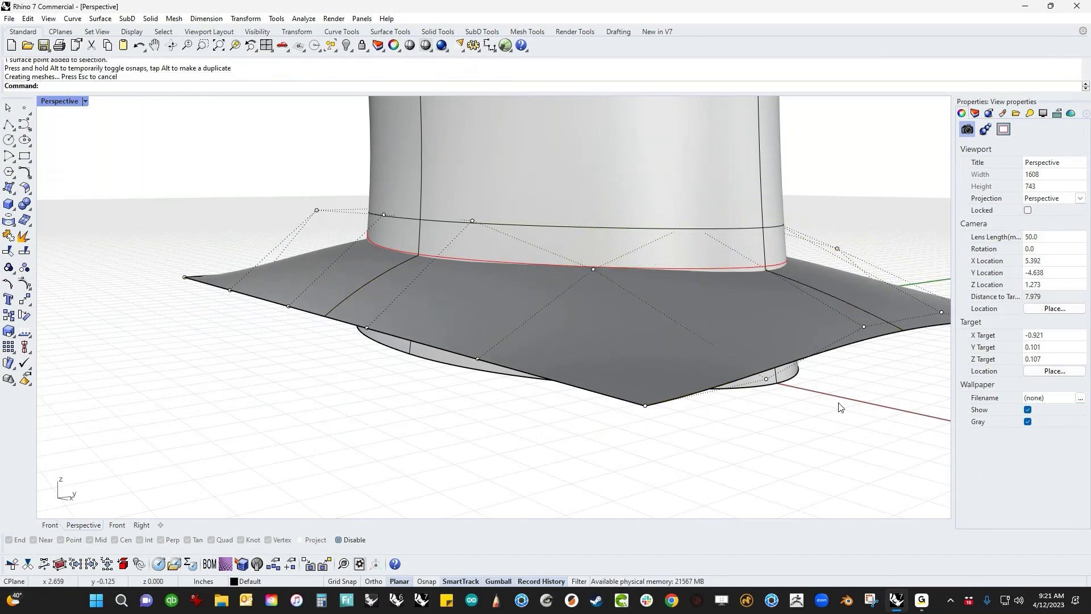
- Raise the two control points next to the corners on the plane's +X edge along Z
right_drag(780, 393, 665, 411)
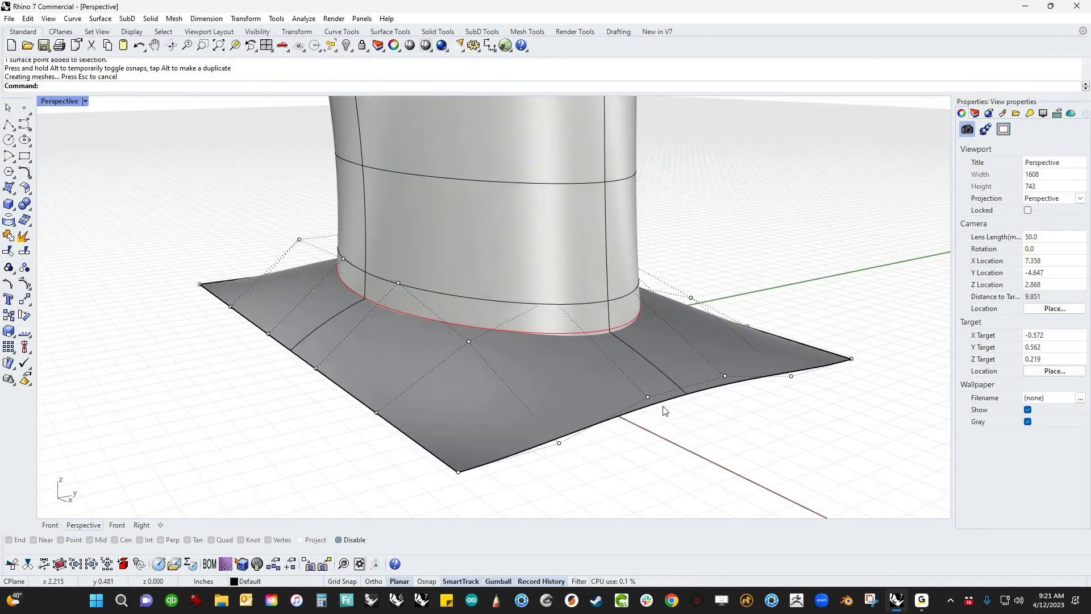
click(648, 397)
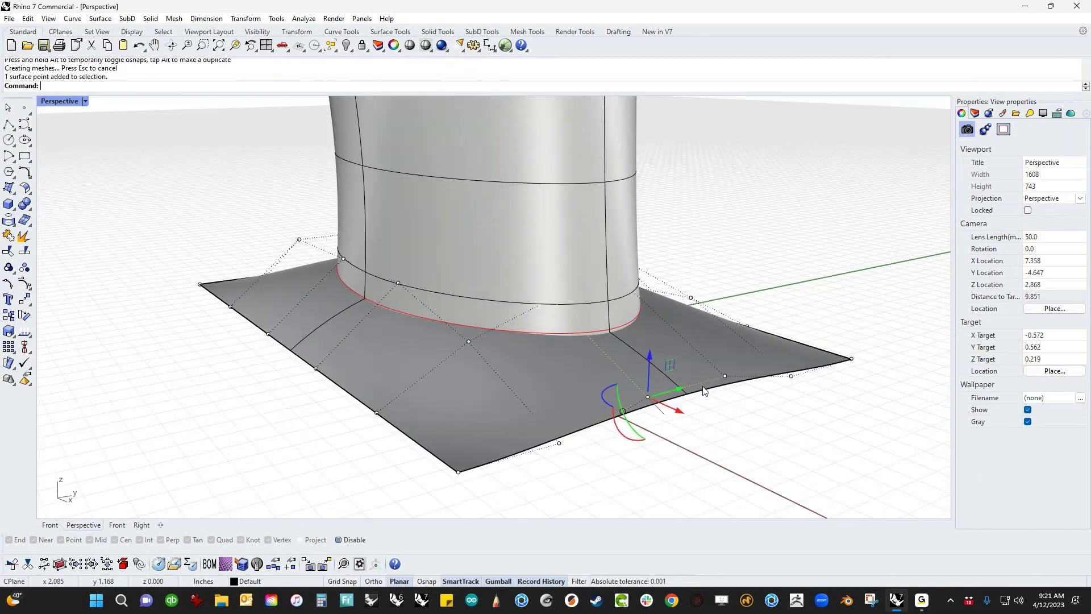
shift+click(791, 377)
shift+click(560, 443)
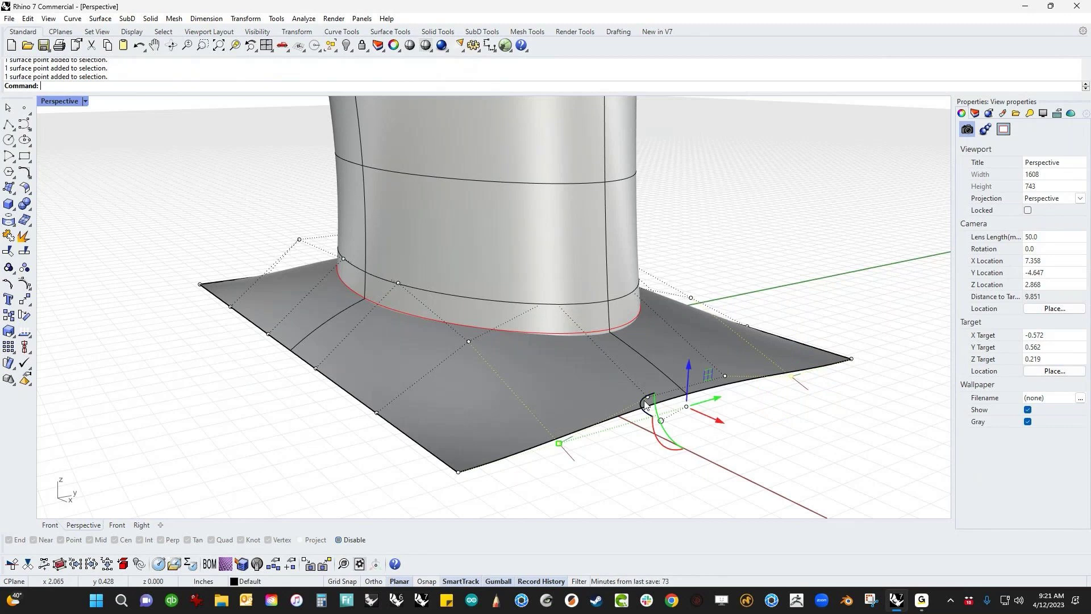
drag(693, 367, 690, 348)
click(702, 458)
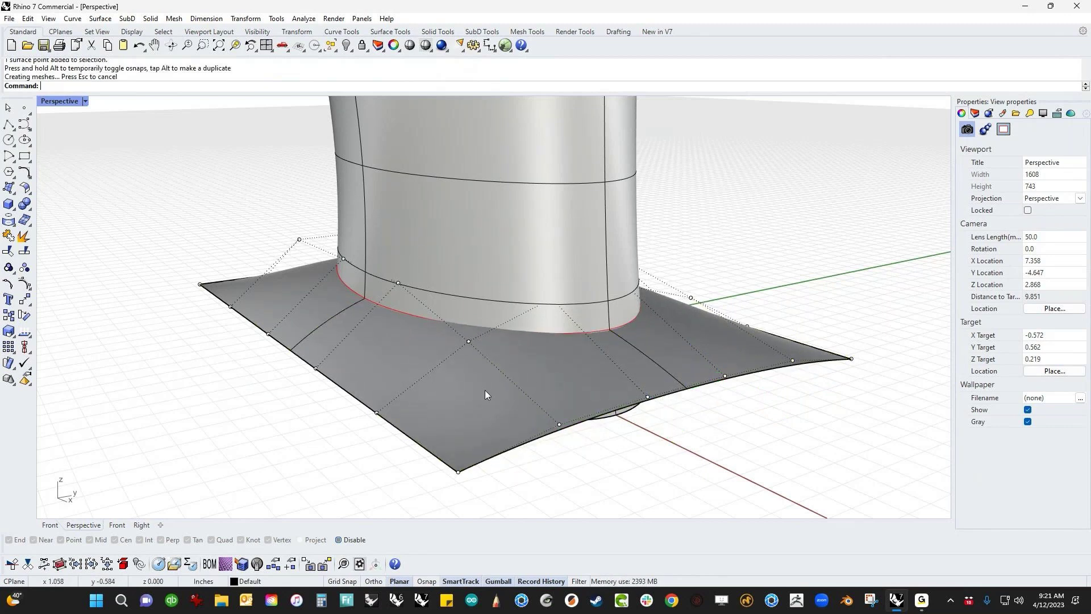
- Lower the two interior control points nearest the plane's +X corners a little more along Z
click(468, 342)
shift+click(687, 301)
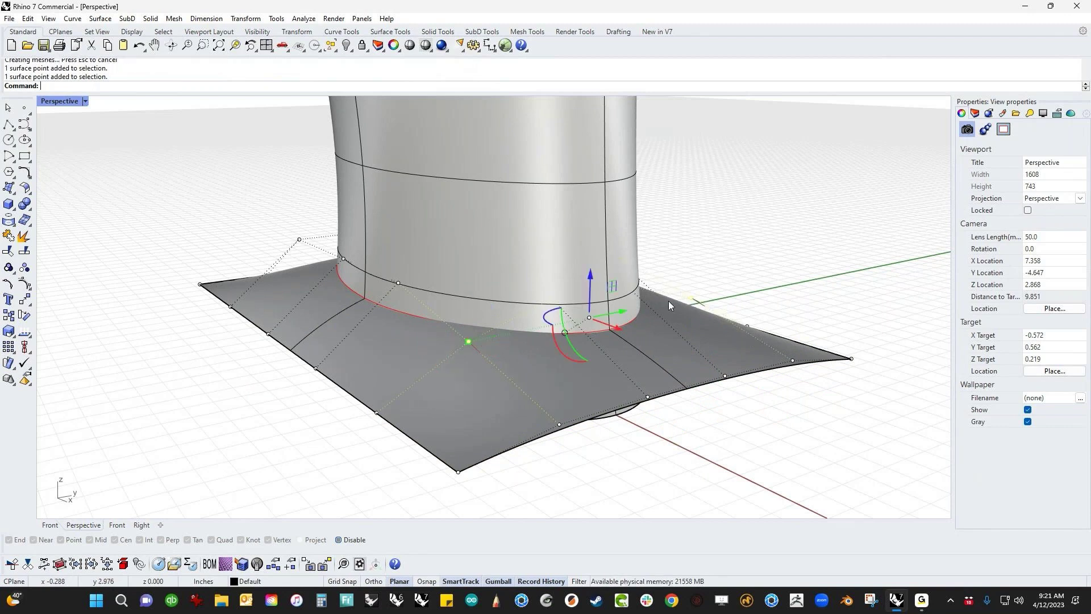
mouse_move(591, 274)
mouse_down()
mouse_move(591, 247)
mouse_move(591, 288)
mouse_up()
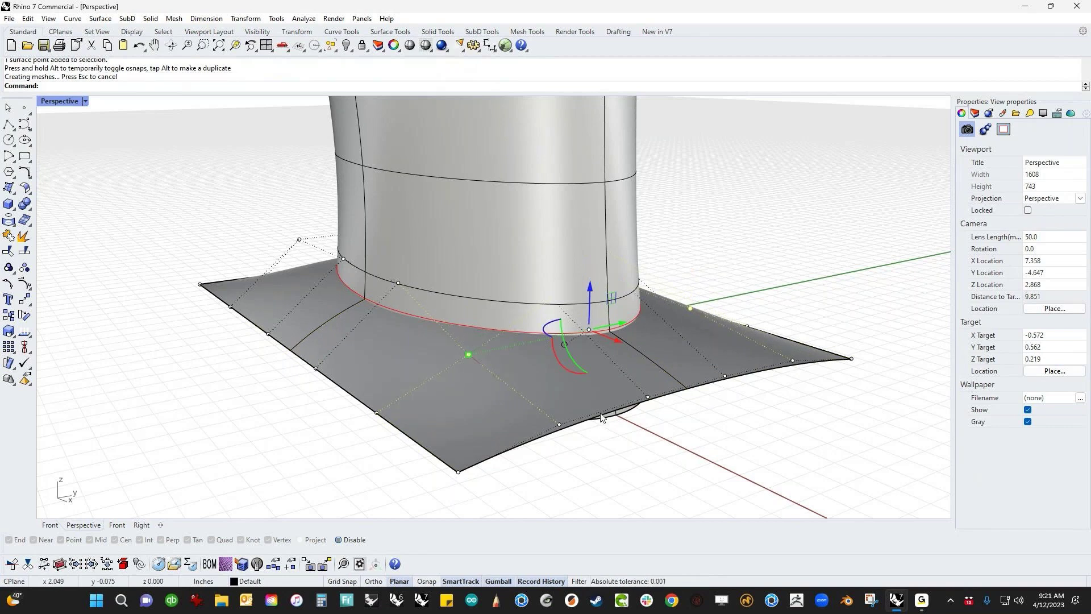
right_drag(689, 440, 519, 379)
click(673, 433)
- Looking down through the neck, select the central interior control points along the plane's length and lower them along Z
scroll(673, 433, down, 2)
scroll(575, 453, up, 2)
click(503, 454)
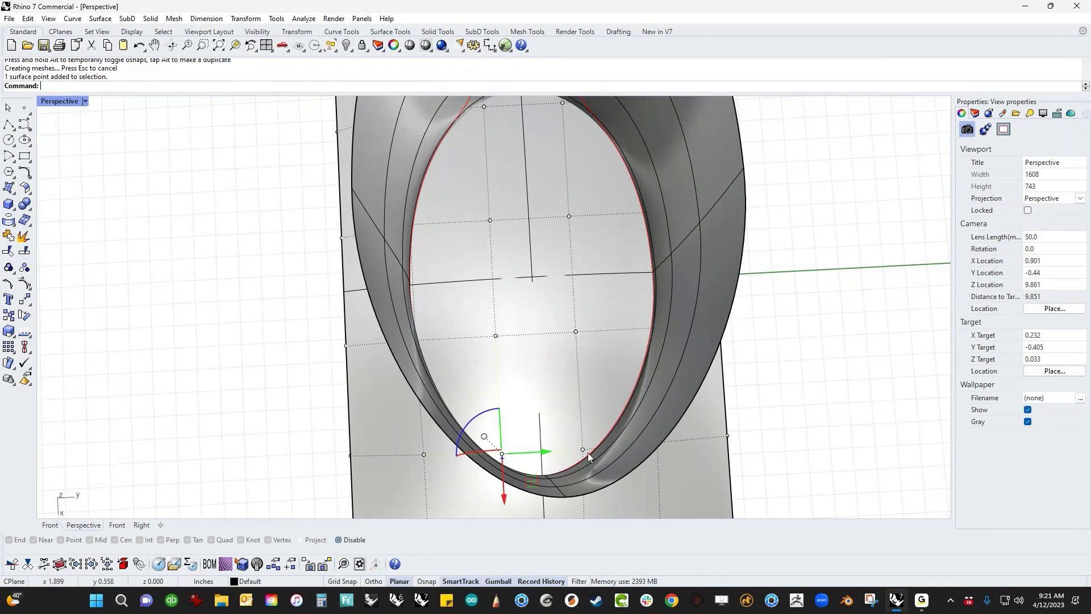
shift+click(584, 450)
shift+click(497, 337)
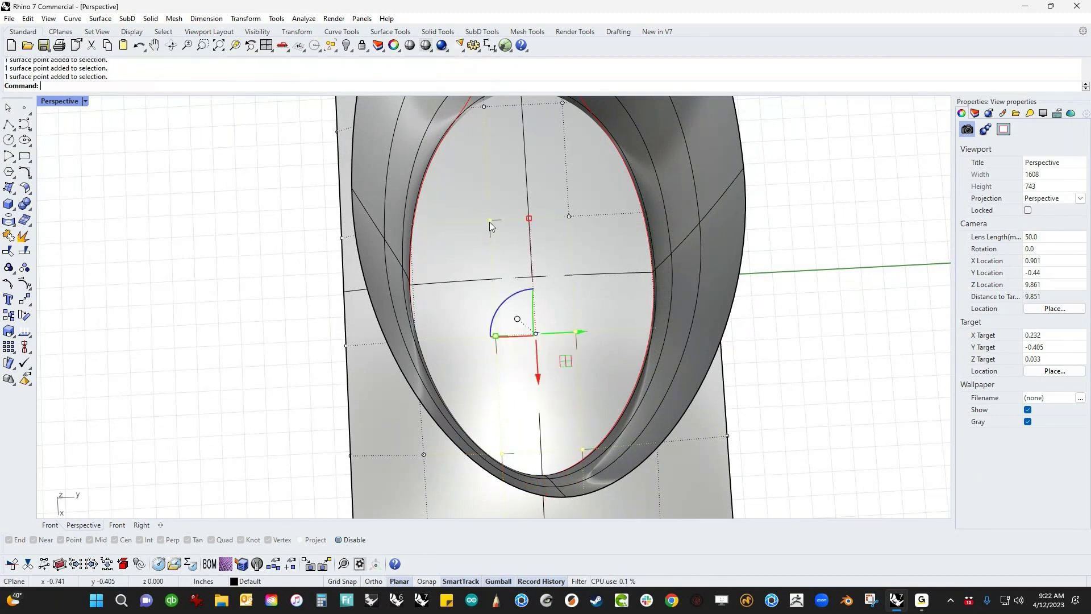
scroll(564, 289, down, 3)
right_drag(563, 285, 648, 304)
scroll(645, 335, up, 4)
drag(404, 213, 406, 236)
click(460, 393)
- Select both +X corner points and their neighbours on the plane's long edges, then lower them slightly along Z
shift+right_drag(402, 418, 402, 394)
click(320, 408)
shift+click(475, 467)
right_drag(609, 476, 716, 397)
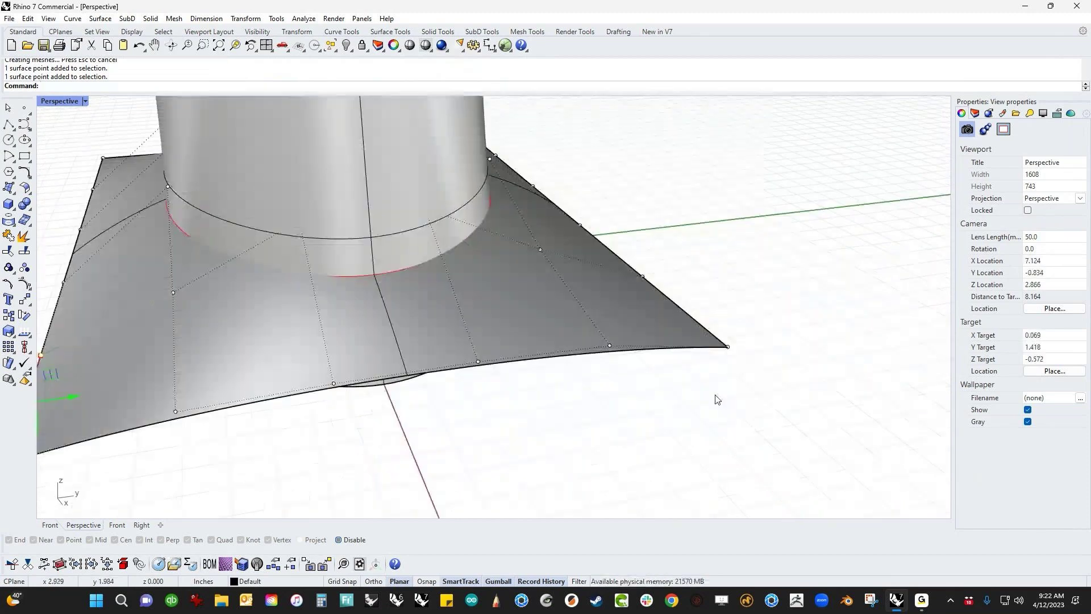
shift+click(728, 348)
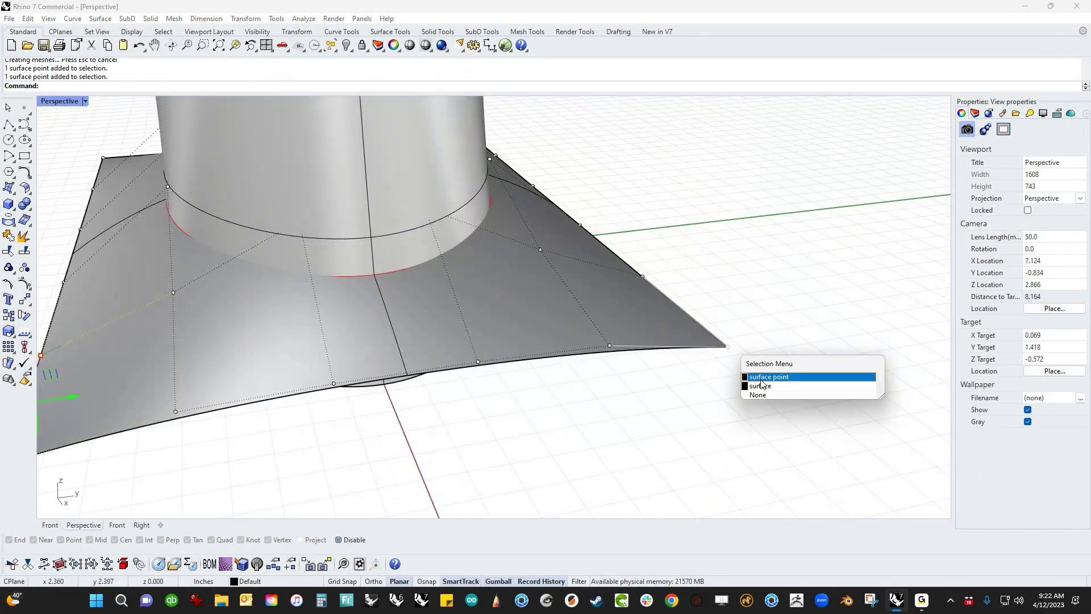
click(761, 385)
right_drag(707, 373, 687, 365)
shift+click(652, 293)
ctrl+click(643, 324)
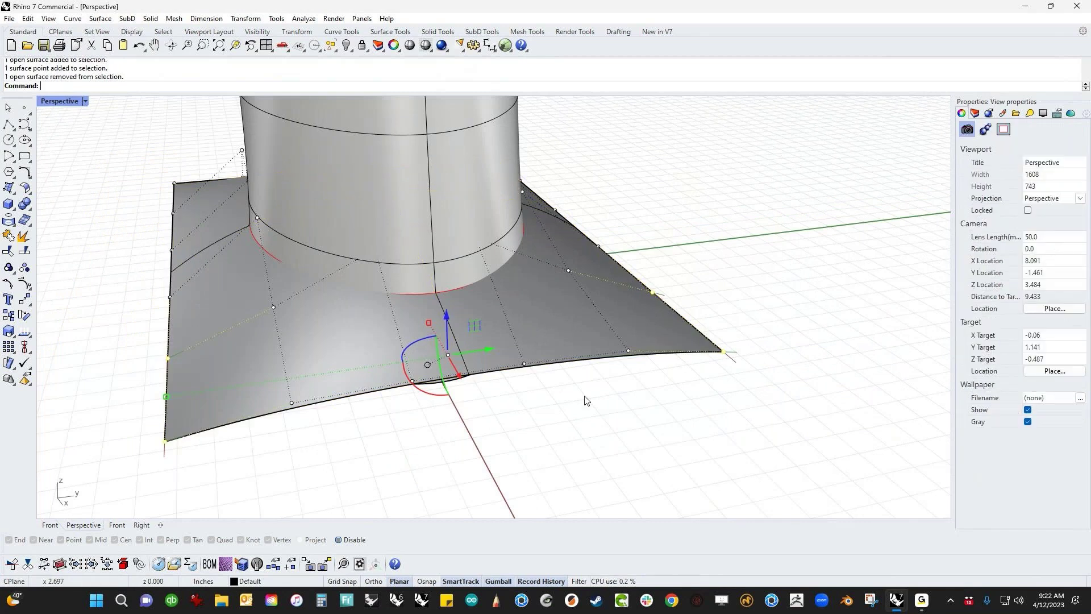
right_drag(585, 397, 559, 399)
drag(446, 313, 447, 329)
drag(447, 370, 448, 371)
click(570, 433)
- Lower the matching pair of interior control points beside the neck's long sides along Z to follow the red curve
right_drag(570, 433, 631, 390)
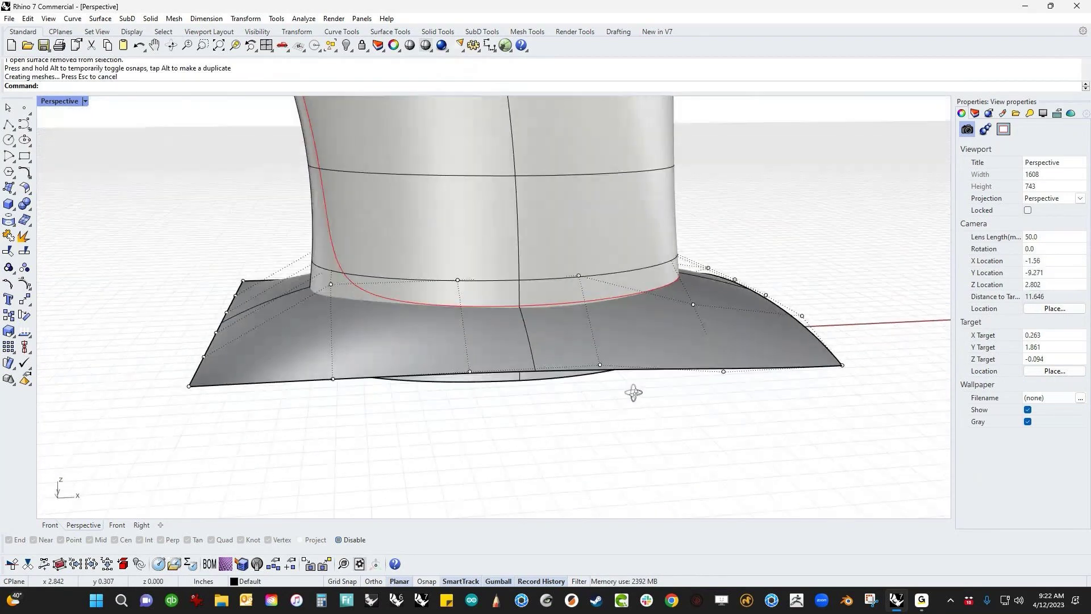
click(579, 277)
right_drag(579, 277, 523, 307)
click(431, 273)
right_drag(431, 273, 251, 329)
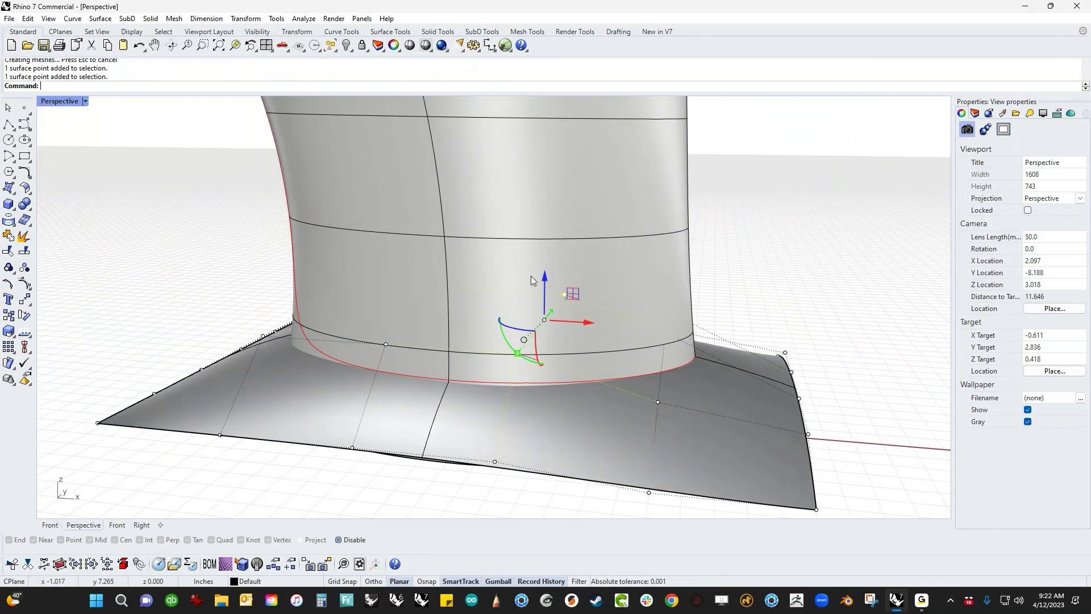
drag(544, 278, 545, 296)
drag(544, 313, 540, 310)
click(808, 300)
- Select the two corner control points at the plane's +X end and pull them down along Z
shift+right_drag(746, 404, 699, 381)
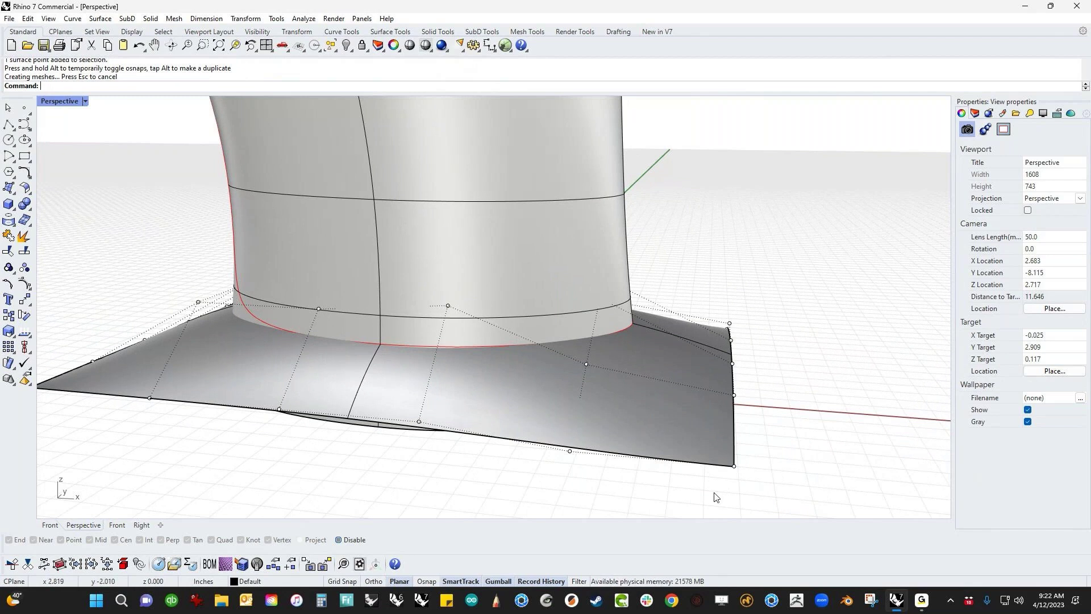
click(734, 466)
right_drag(739, 463, 852, 367)
shift+click(852, 362)
drag(809, 357, 813, 411)
click(438, 500)
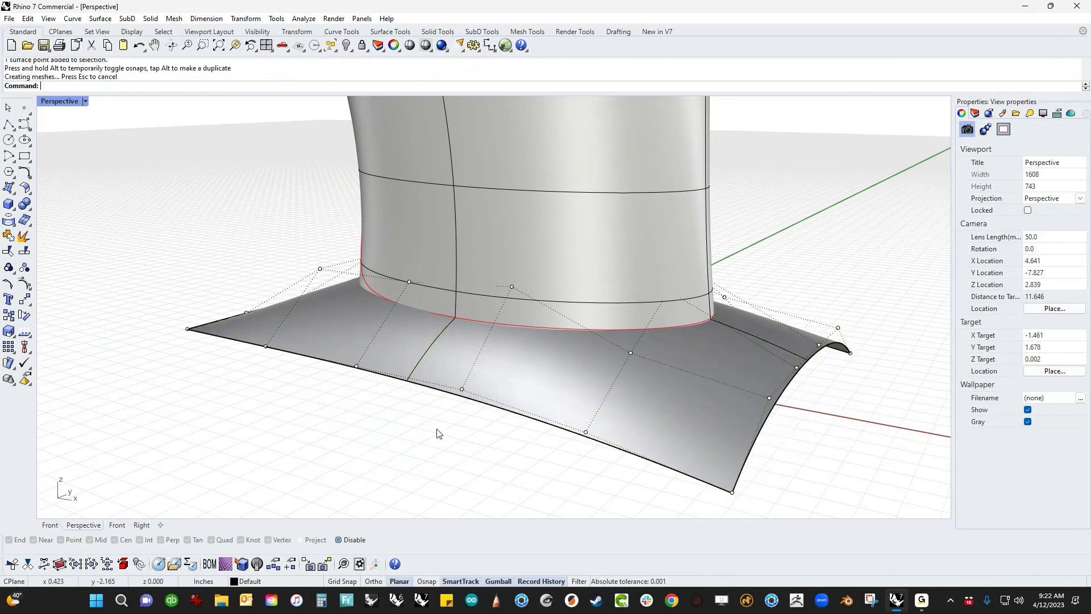
- Try to trim the deformed plane outside the neck using the neck as cutting object, and undo the trim
mouse_move(418, 409)
right_down()
mouse_move(517, 417)
mouse_move(462, 424)
mouse_move(492, 409)
mouse_move(494, 419)
mouse_move(441, 106)
mouse_move(429, 165)
mouse_move(273, 341)
mouse_move(135, 470)
mouse_move(129, 416)
mouse_move(151, 397)
mouse_move(409, 421)
right_up()
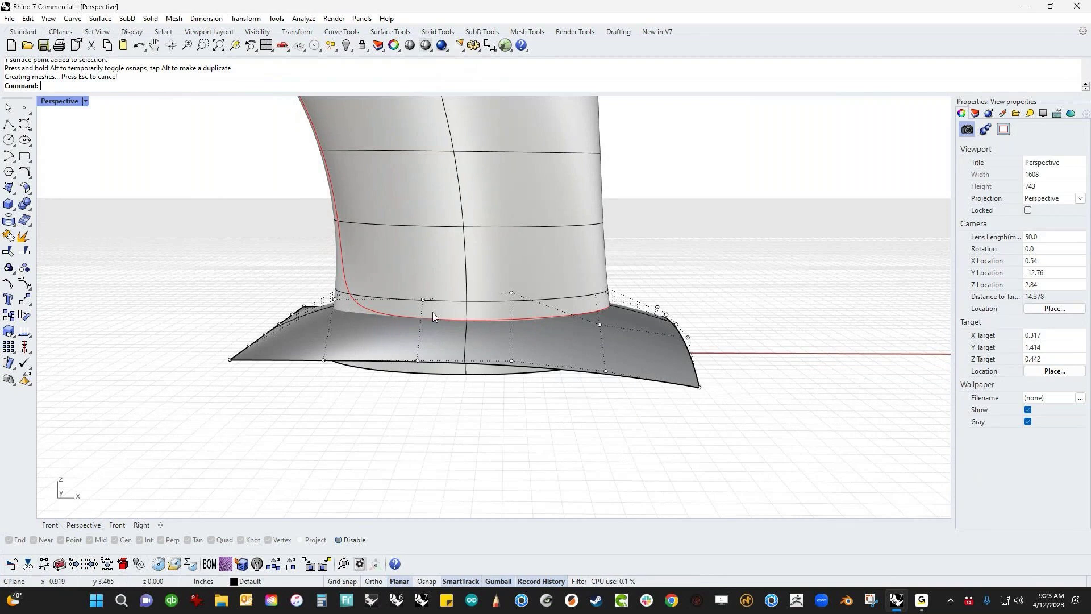
right_drag(622, 362, 607, 455)
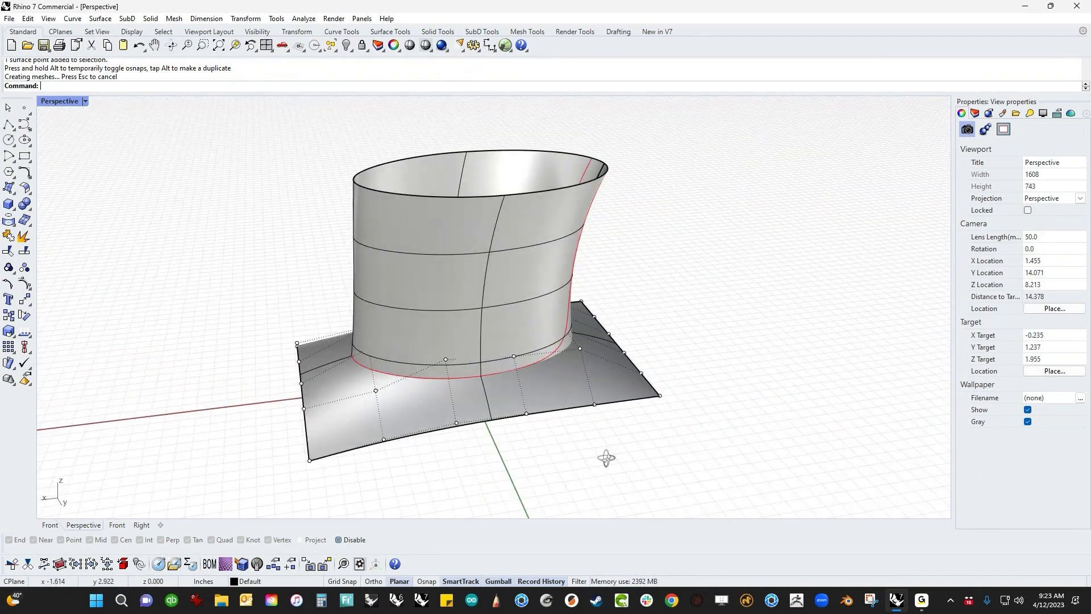
click(504, 328)
key(ctrl+t)
click(616, 384)
right_drag(662, 346, 749, 298)
key(Return)
key(ctrl+z)
click(747, 366)
shift+right_drag(721, 374, 757, 353)
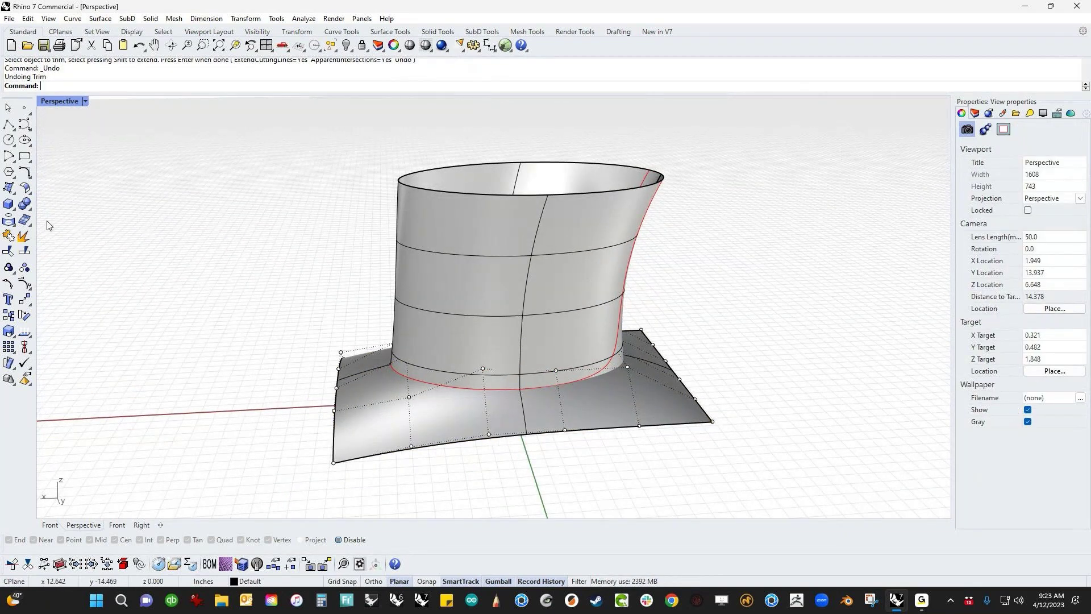
- Split the neck surface using the deformed plane as the cutting object
click(8, 251)
key(Escape)
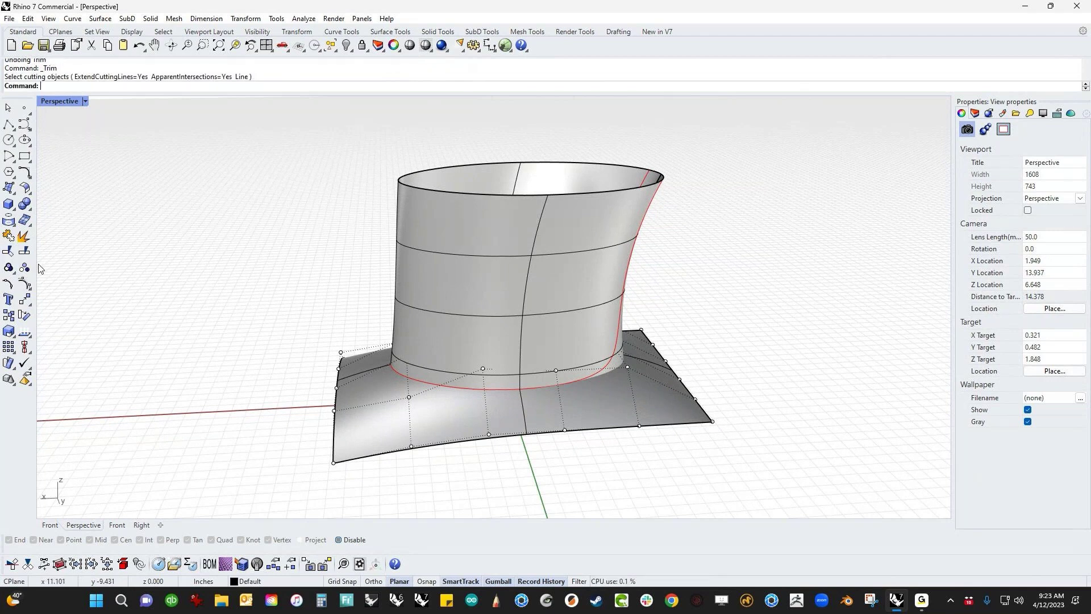
click(24, 252)
click(463, 307)
key(Return)
click(376, 432)
key(Return)
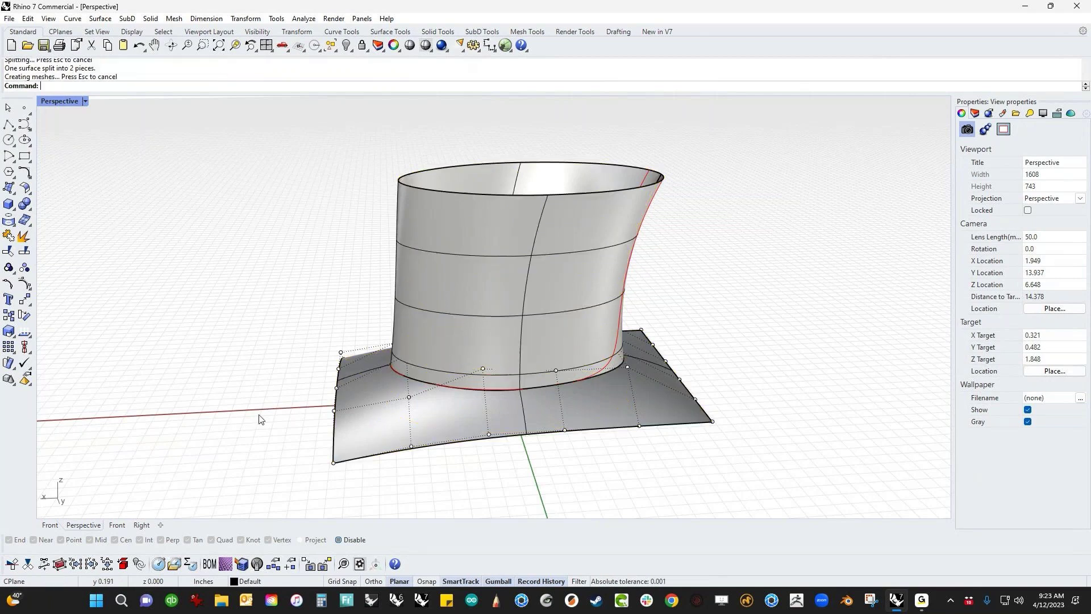
- Trim away the deformed plane outside the neck, using the lower neck piece as the cutting object
right_drag(419, 500, 545, 432)
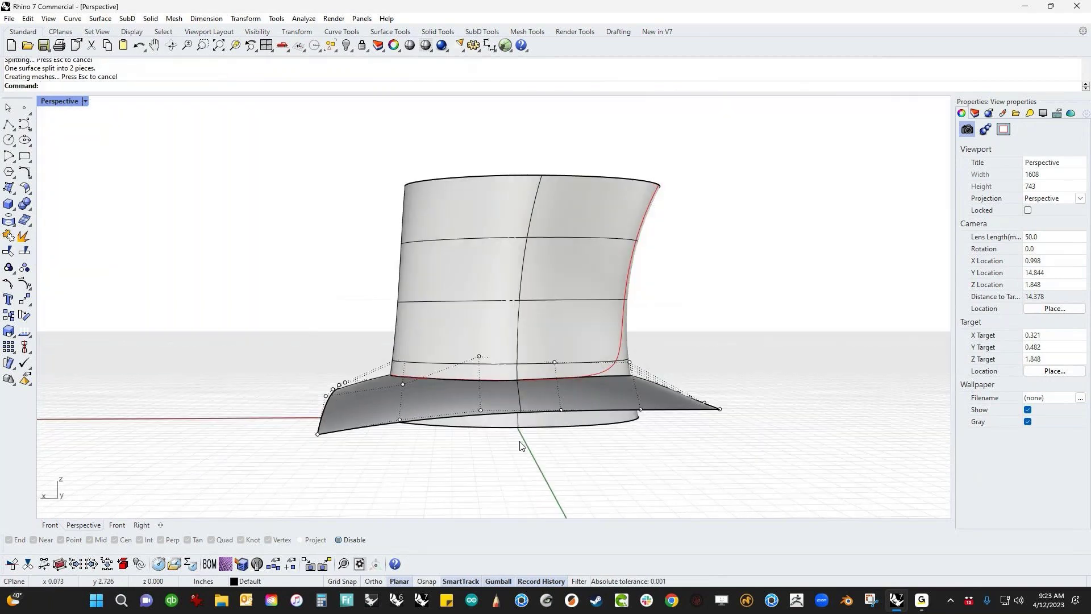
click(554, 421)
key(ctrl+t)
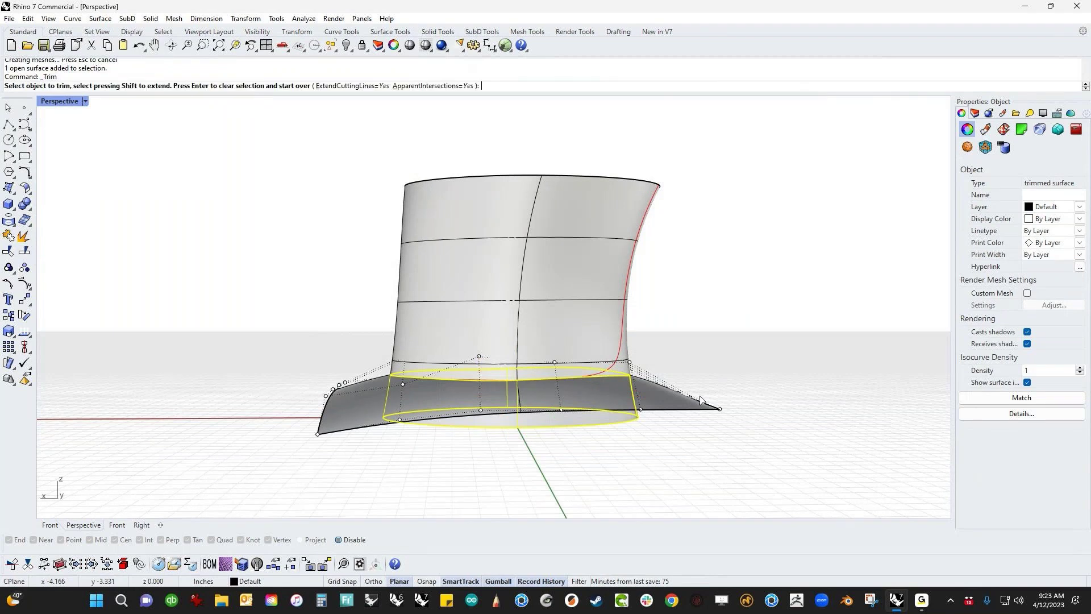
click(672, 405)
right_drag(706, 360, 690, 397)
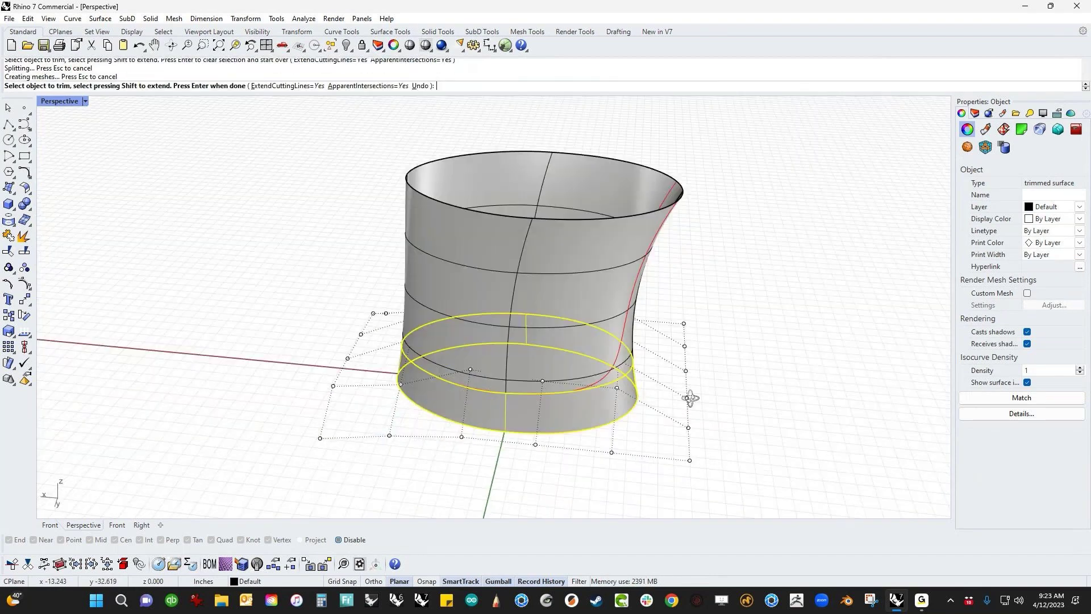
right_click(694, 401)
key(Escape)
key(Escape)
- Examine the trimmed cap, the lower neck piece and the red curve's fit along the split edge from several angles
right_drag(580, 230, 578, 288)
click(577, 289)
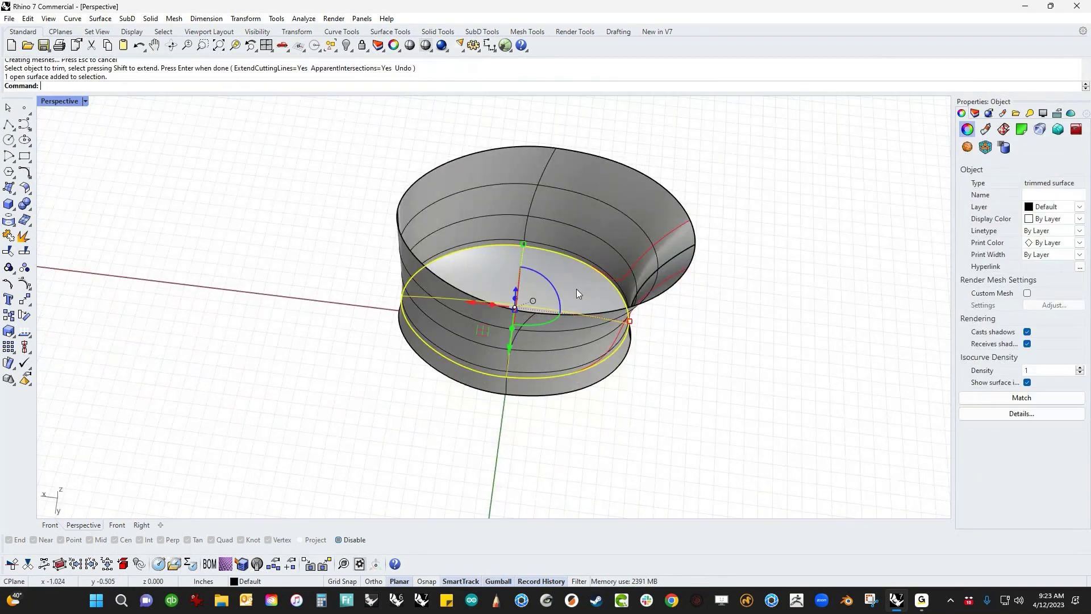
shift+click(588, 391)
right_drag(603, 430, 626, 407)
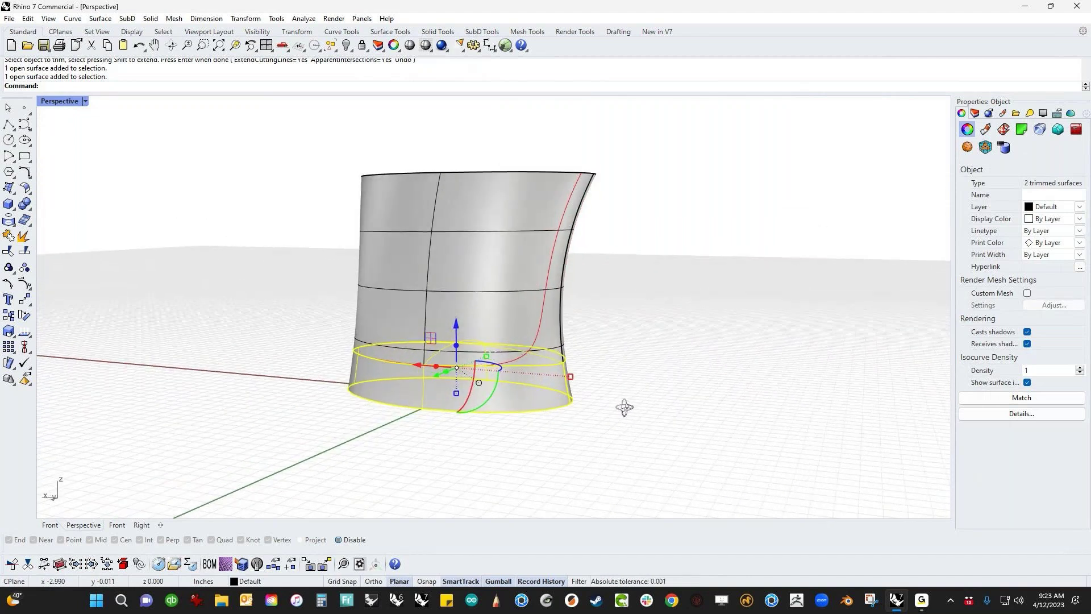
click(637, 408)
scroll(616, 438, up, 3)
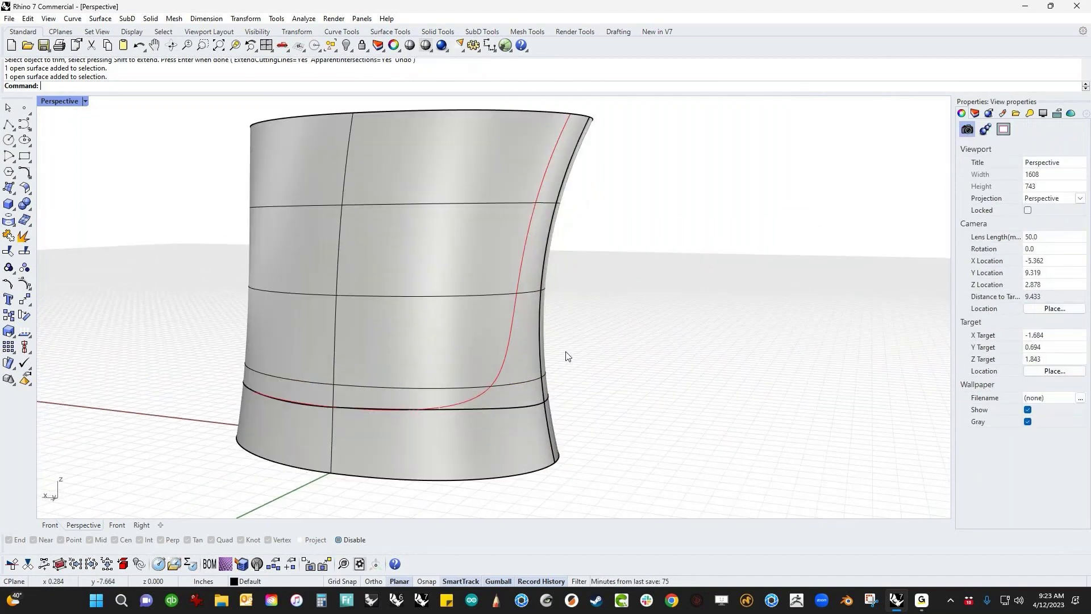
click(513, 366)
right_drag(485, 392, 608, 411)
click(653, 404)
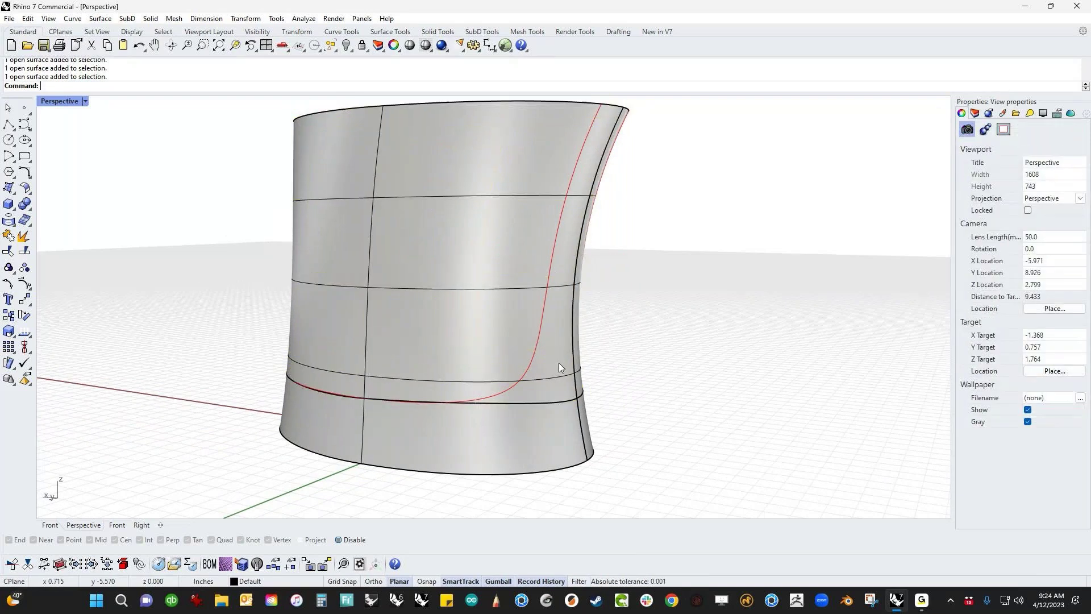
right_drag(551, 342, 504, 395)
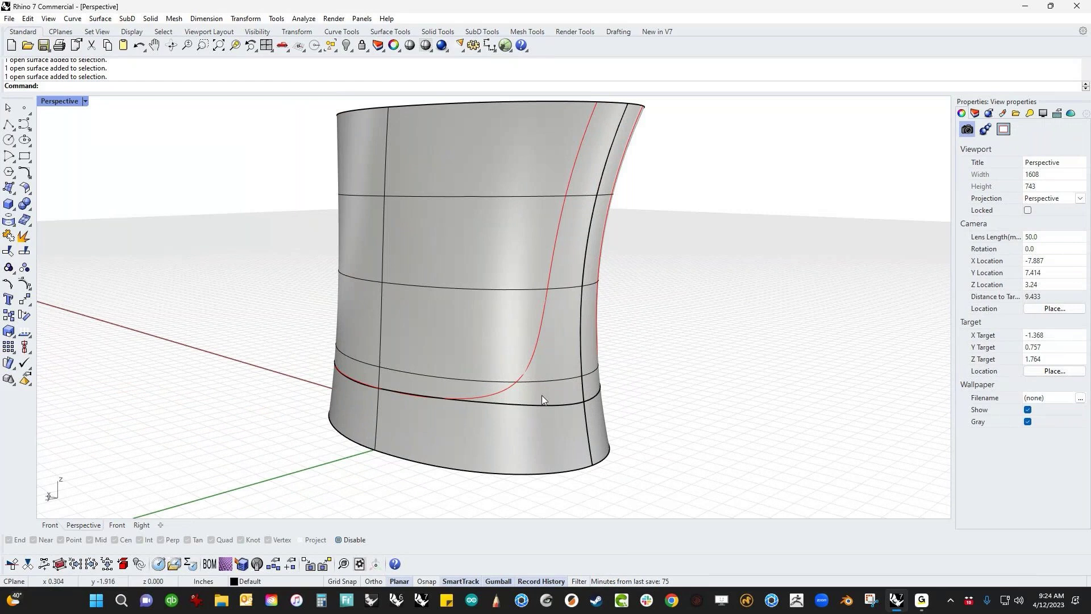
right_drag(699, 402, 653, 392)
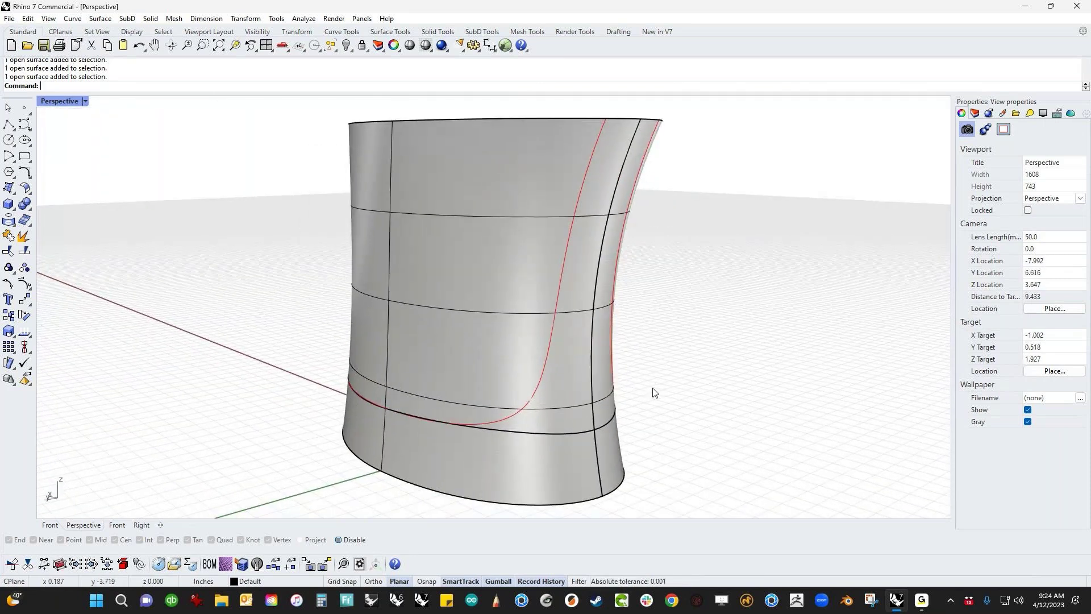
- Split the upper neck surface along a horizontal isocurve in the V direction, a short way above its lower edge
middle_click(654, 392)
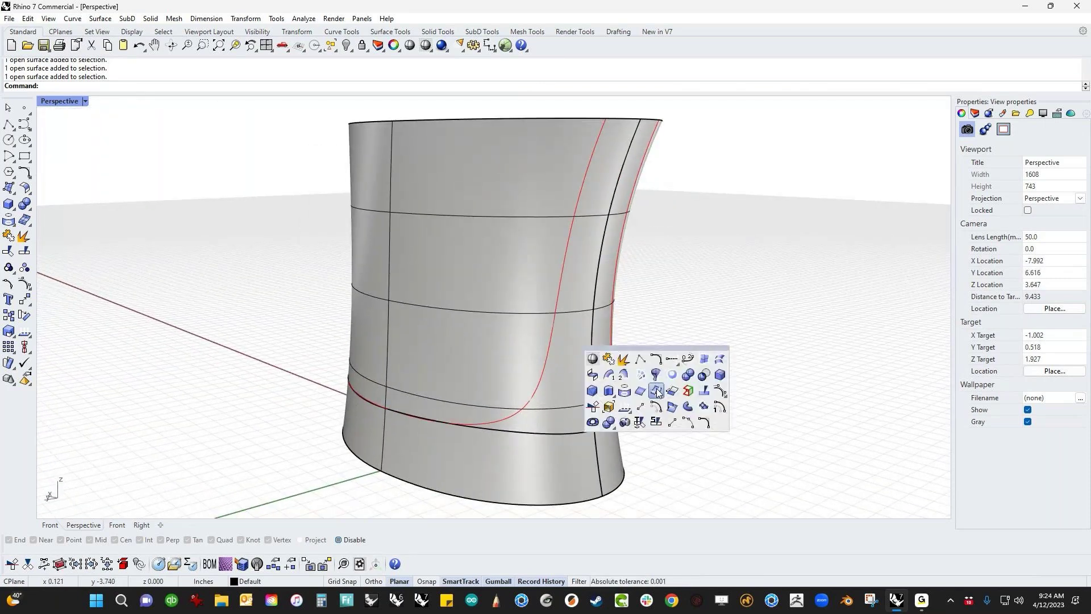
right_click(656, 422)
click(451, 365)
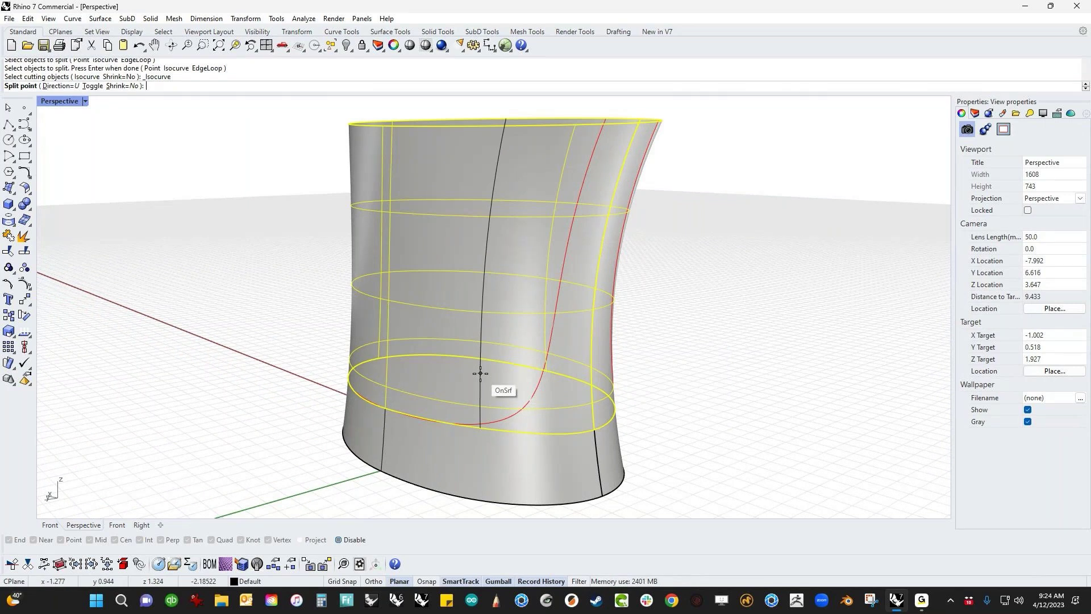
text(t)
key(Return)
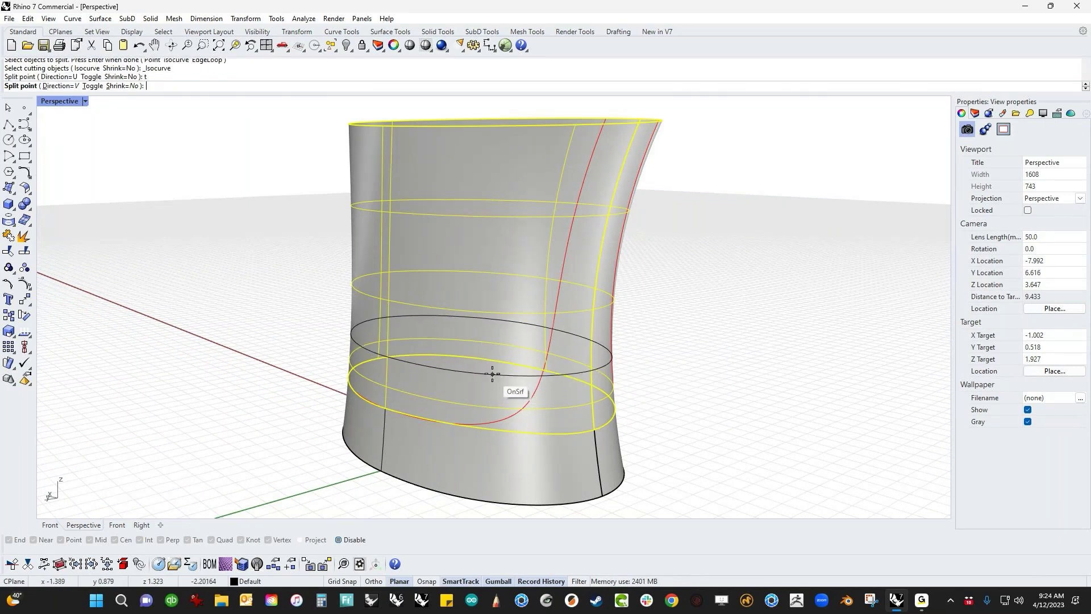
click(514, 342)
right_click(514, 342)
- Hide the middle band of the neck between the isocurve split and the lower piece
shift+right_drag(720, 409, 689, 409)
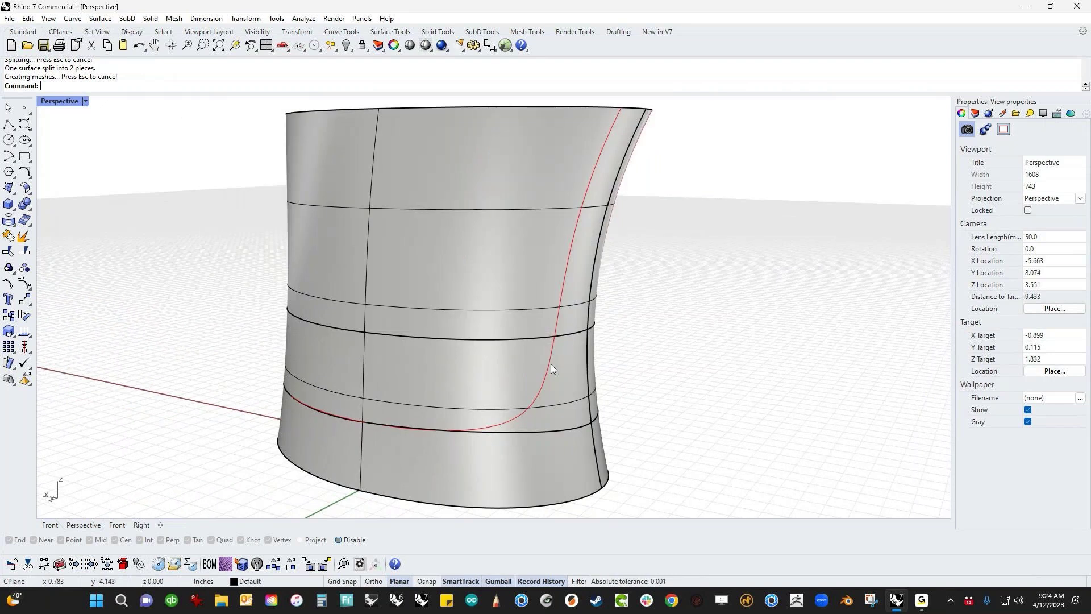
click(493, 376)
text(h)
key(Return)
- Trim the upper neck surface with the red curve, removing the large side and keeping the narrow strip
right_drag(494, 377, 421, 411)
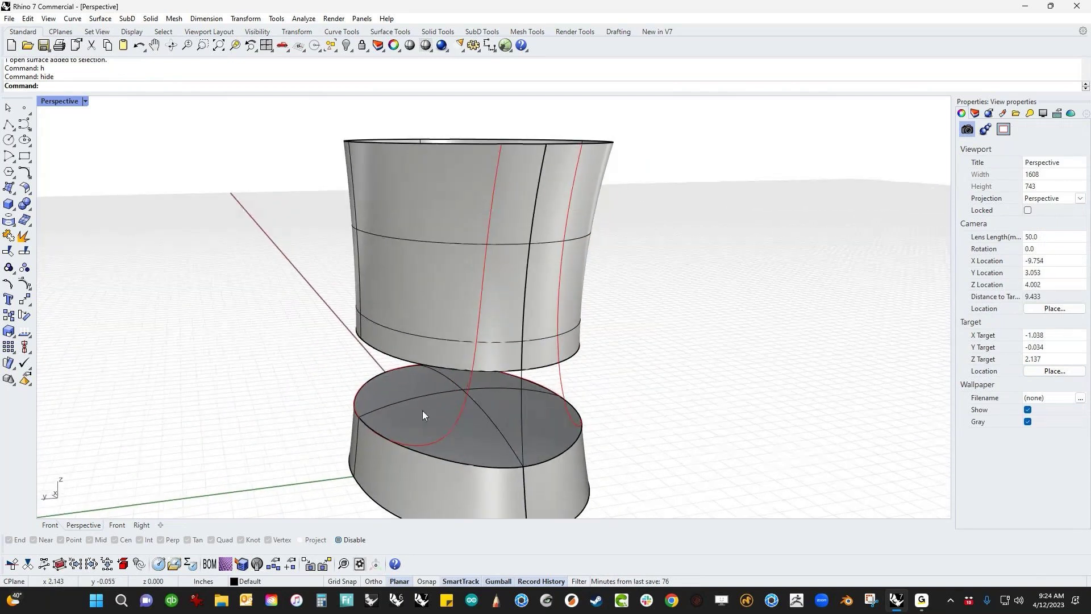
click(470, 387)
click(503, 419)
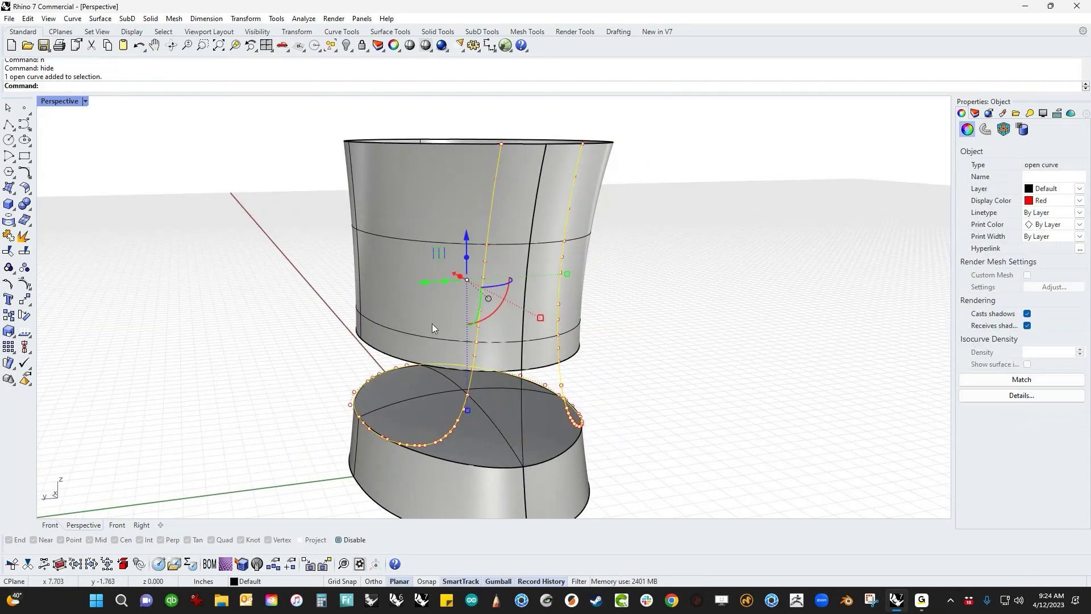
key(ctrl+t)
click(425, 284)
right_drag(711, 358, 704, 401)
key(Return)
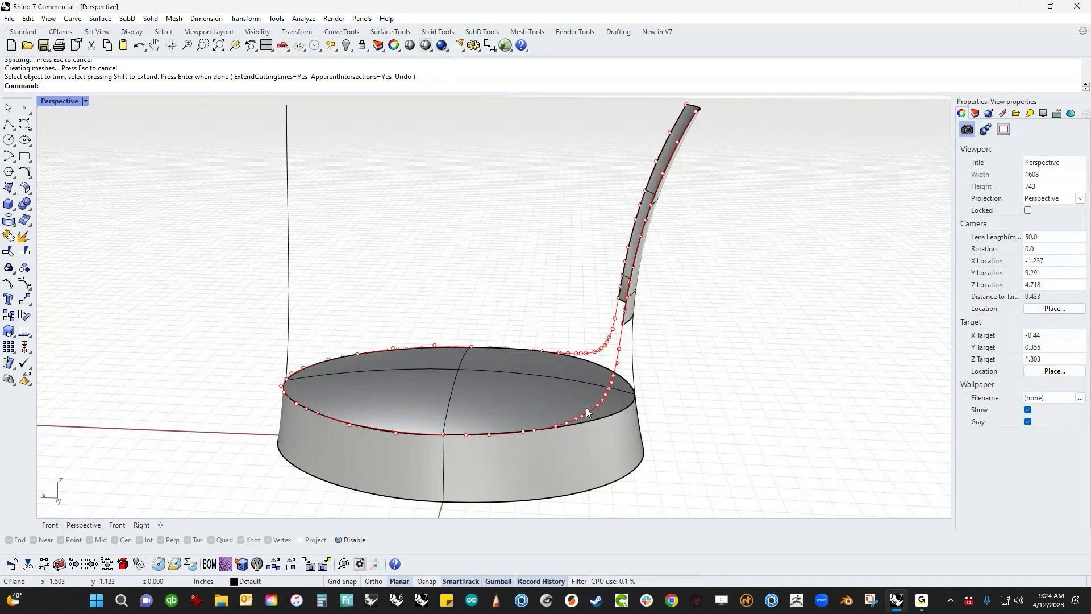
- Turn off the control points and hide the two curves running along the strip and cap edge
shift+right_drag(662, 373, 705, 365)
key(Escape)
drag(707, 364, 626, 375)
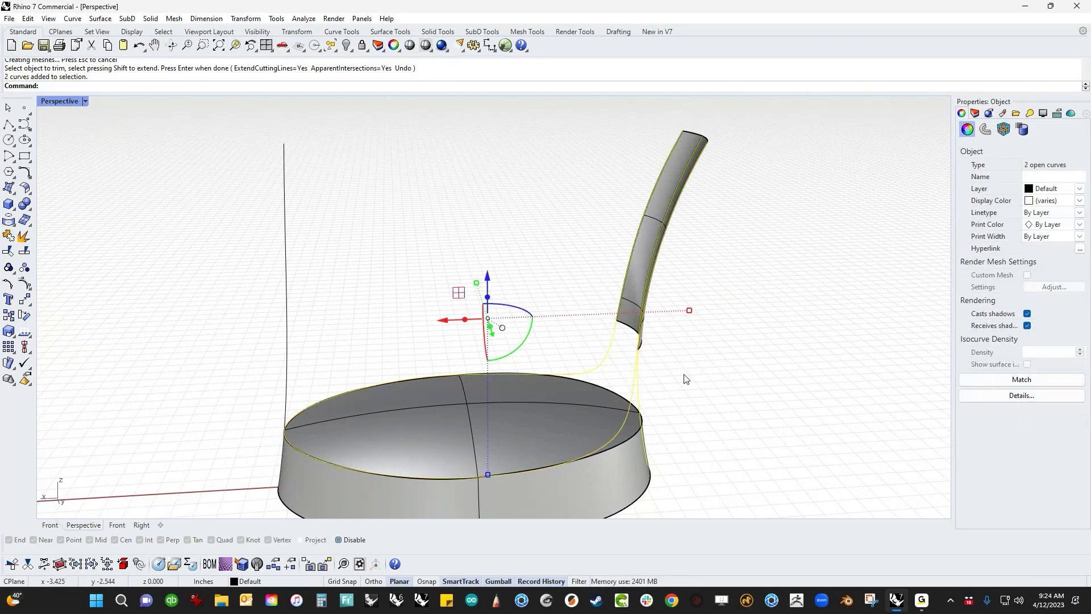
text(h)
key(Return)
- Try a straight polyline between the two upper corners of the trimmed neck strip, and delete it
right_drag(686, 379, 658, 417)
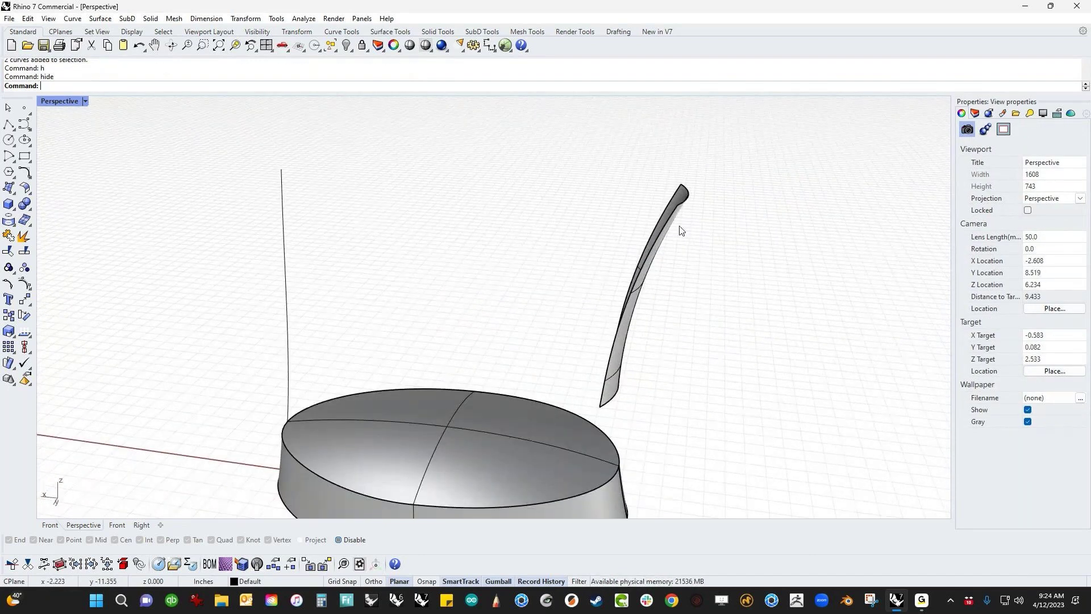
right_drag(585, 435, 623, 409)
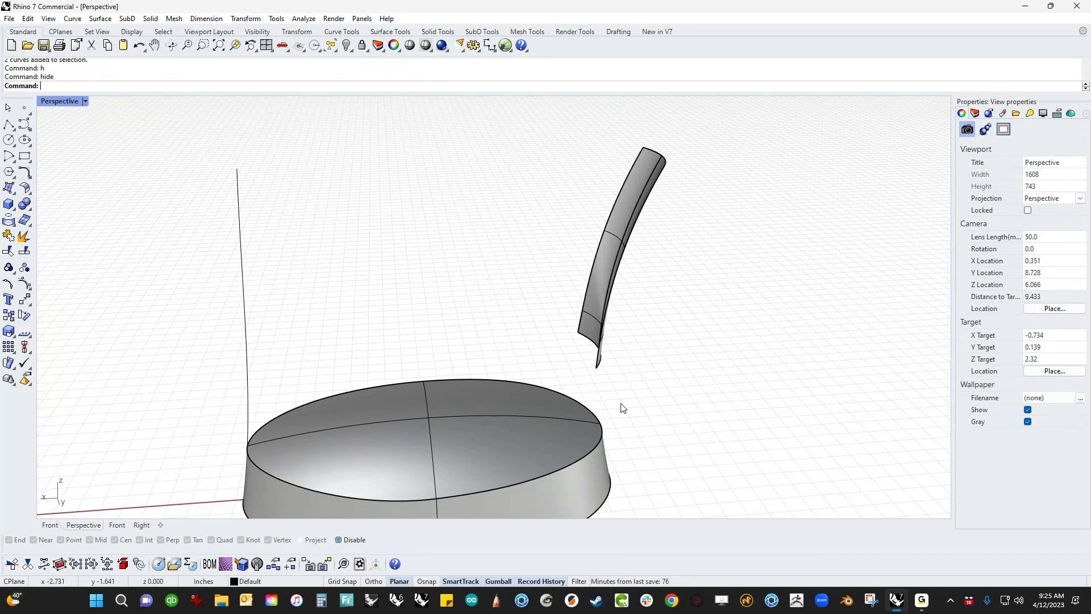
shift+right_drag(623, 408, 655, 412)
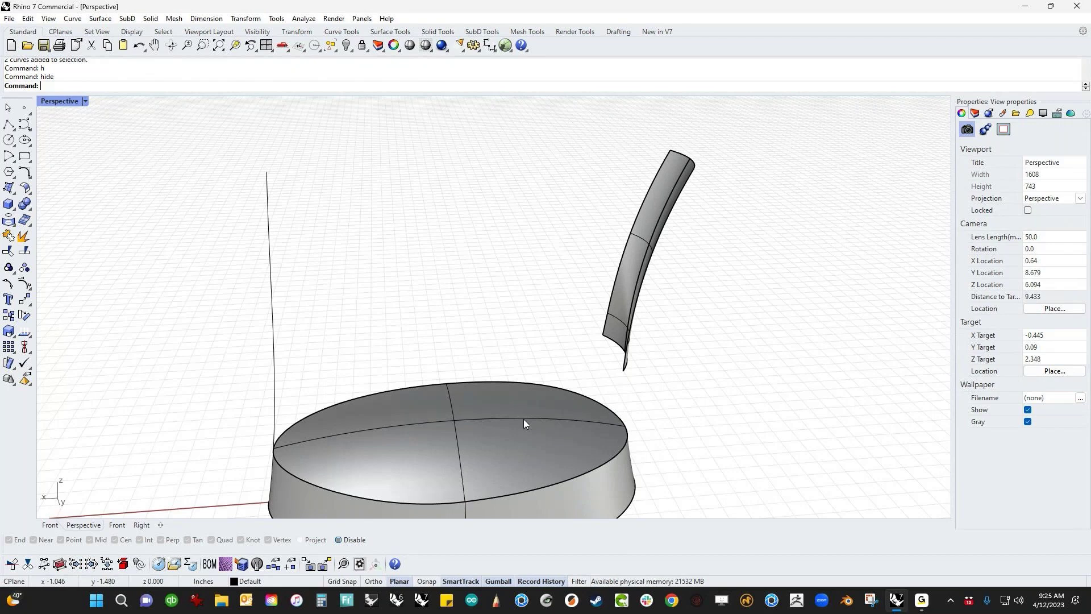
right_drag(540, 353, 522, 372)
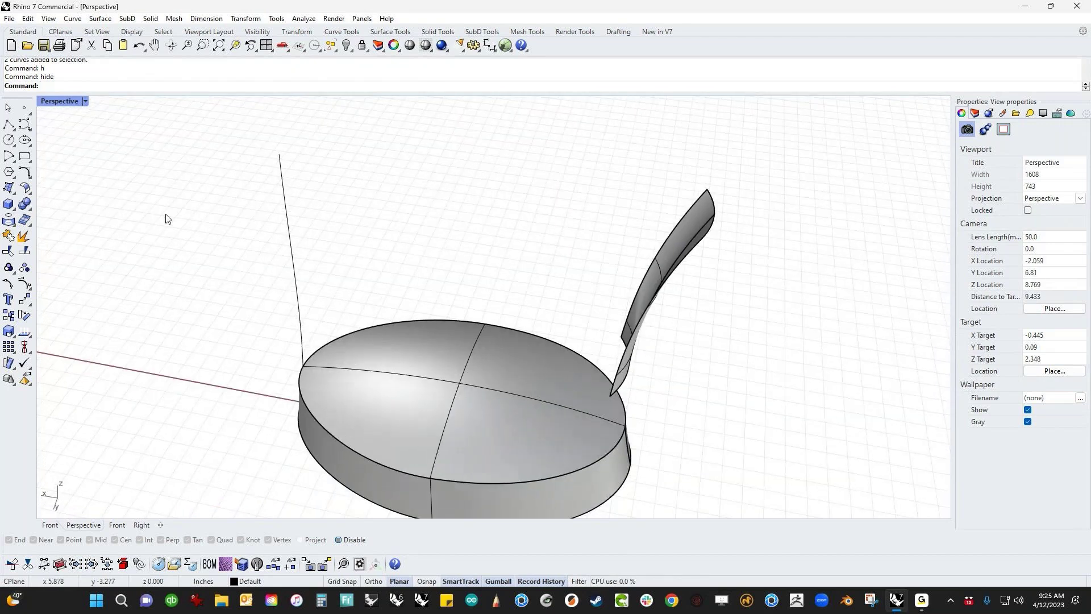
click(12, 130)
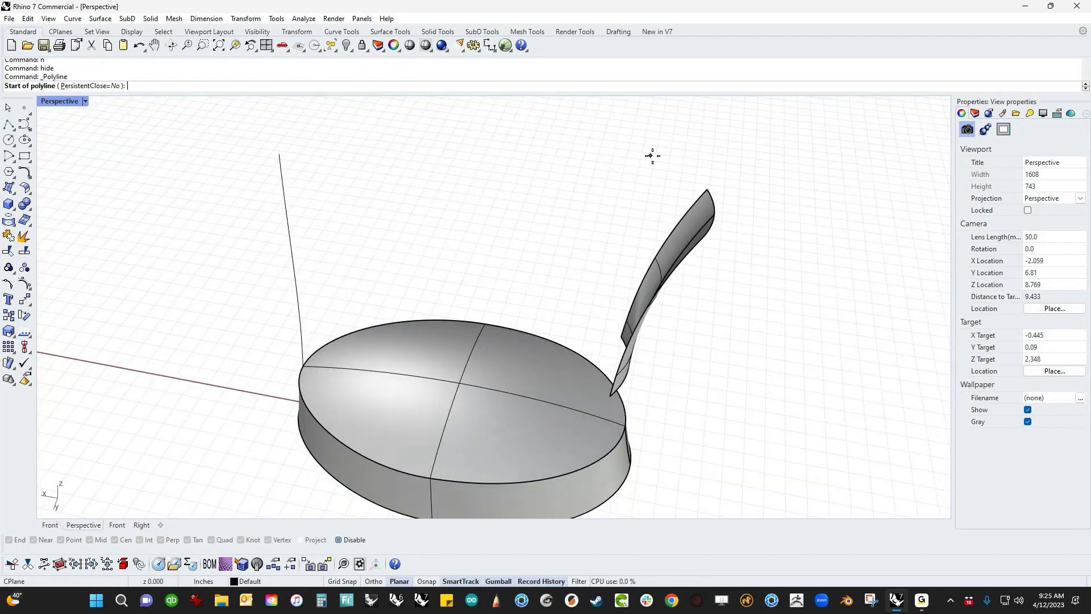
click(710, 188)
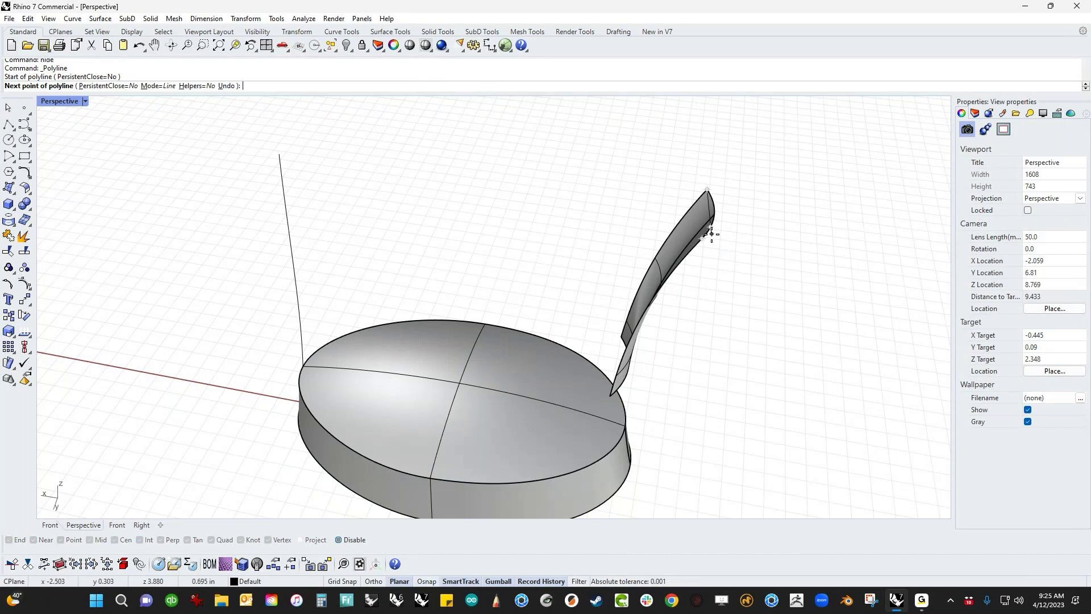
scroll(711, 234, up, 3)
scroll(710, 234, down, 3)
click(498, 279)
right_click(543, 221)
click(546, 241)
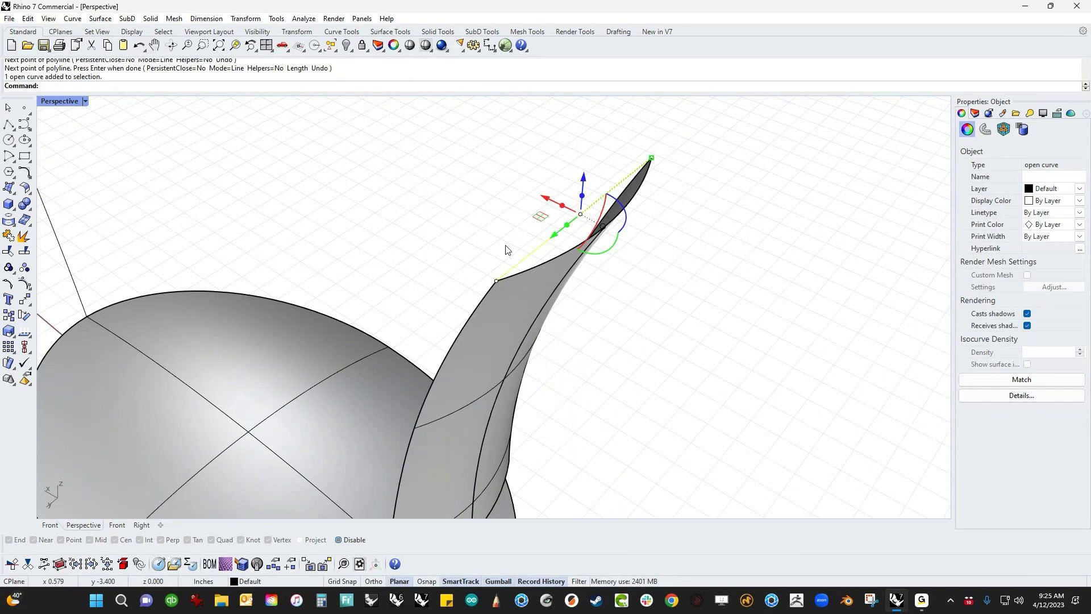
click(476, 220)
click(545, 240)
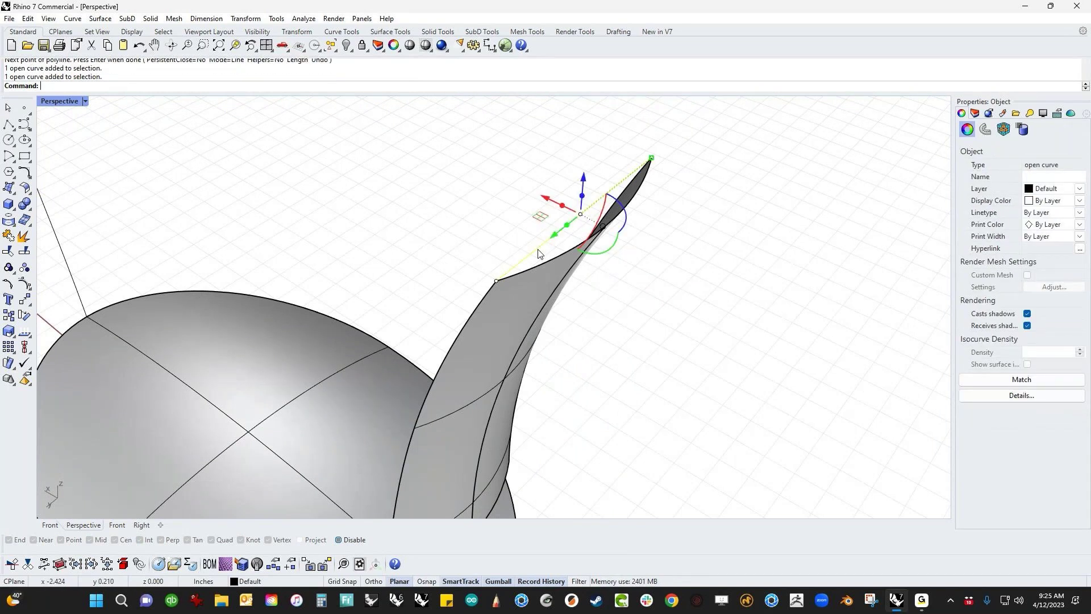
key(Delete)
- Review the list of command aliases in the Rhino options and close it without changes
click(14, 129)
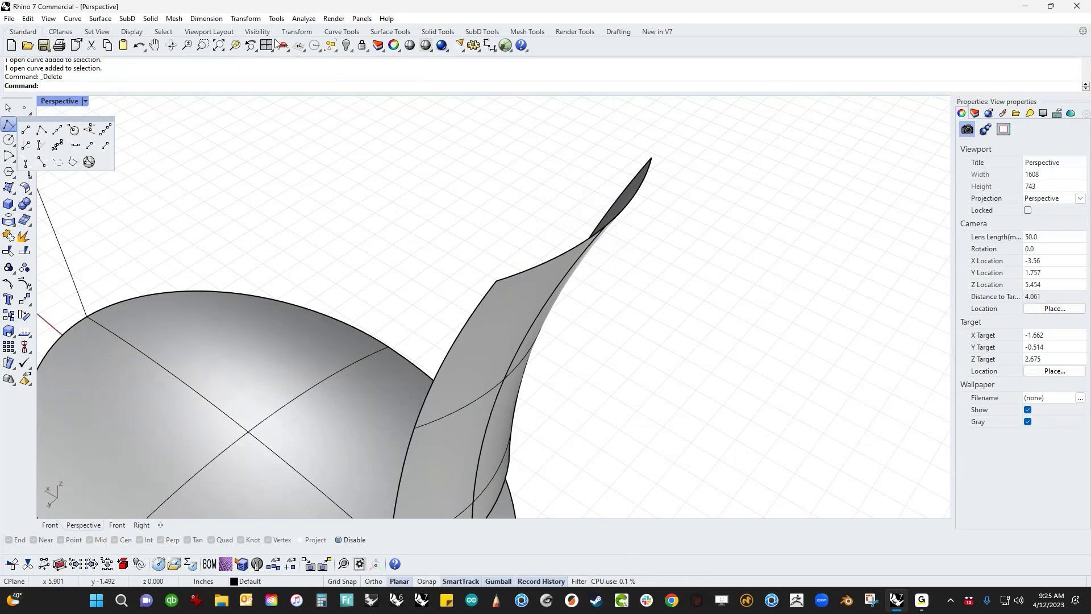
click(282, 21)
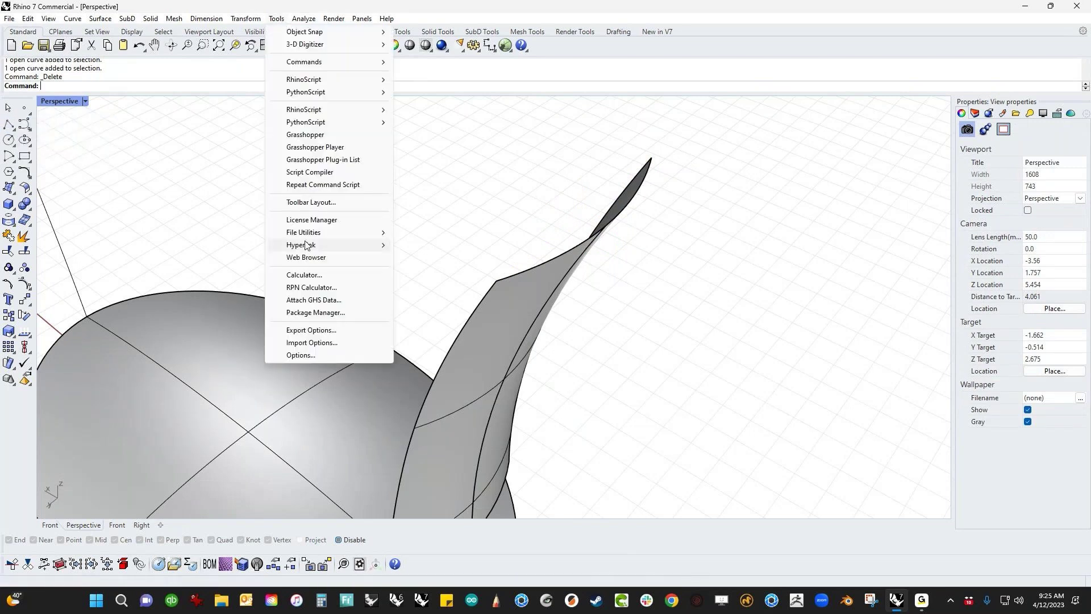
click(301, 356)
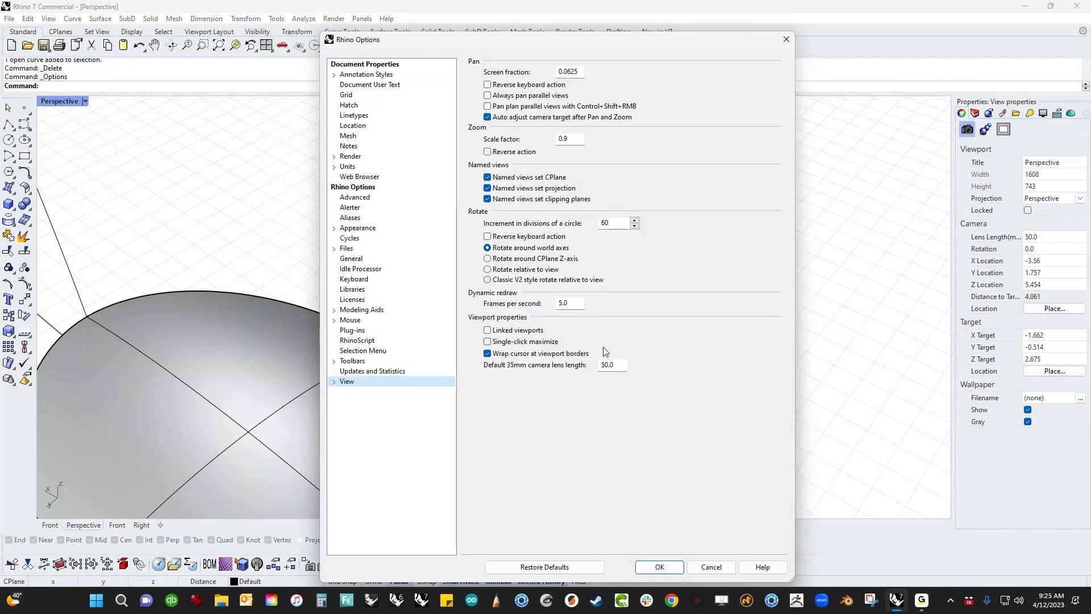
click(351, 218)
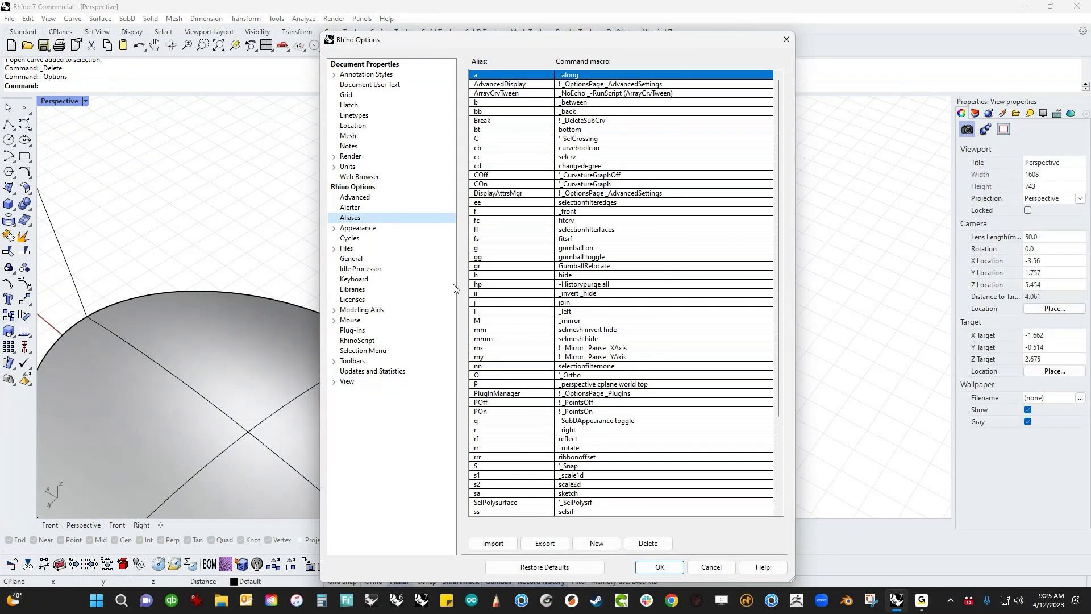
click(716, 568)
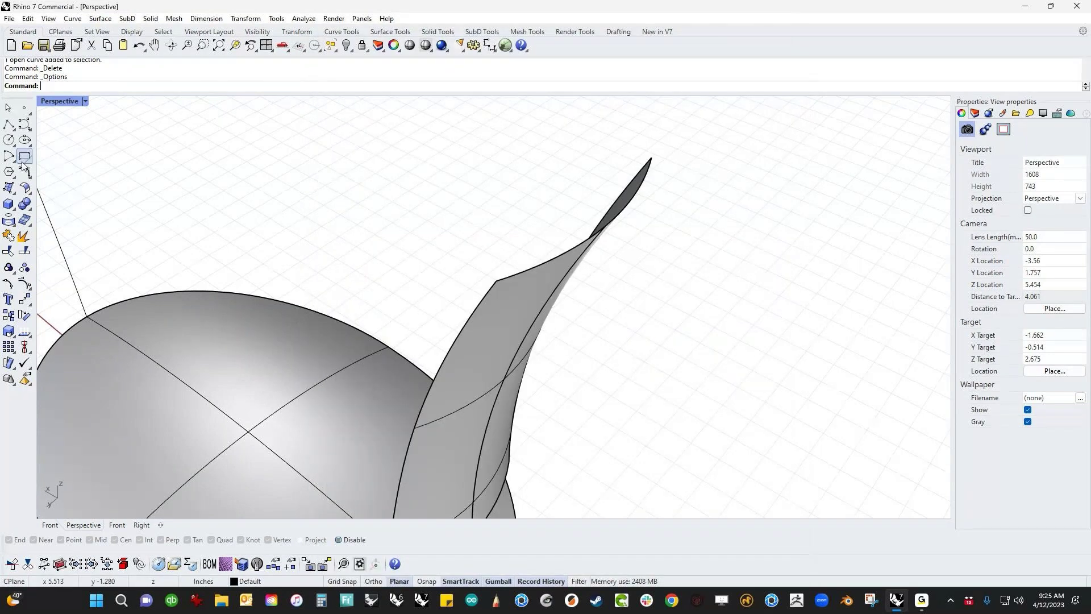
- Copy the degree-three line button's macro "InterpCrv Degree=3 Pause Pause Enter" and close its editor without changes
shift+right_click(25, 124)
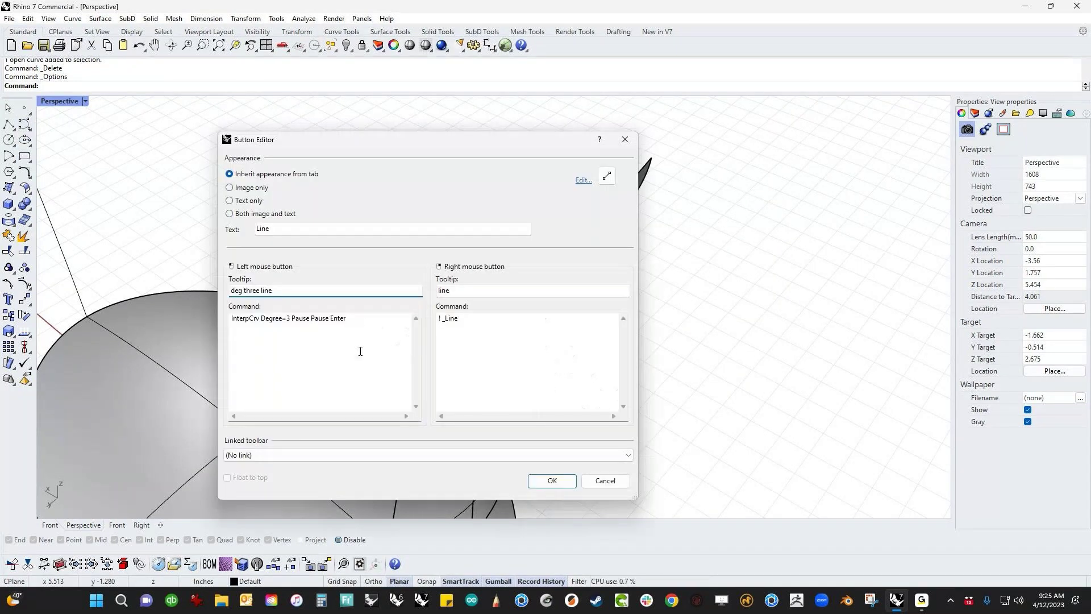
drag(373, 326, 180, 316)
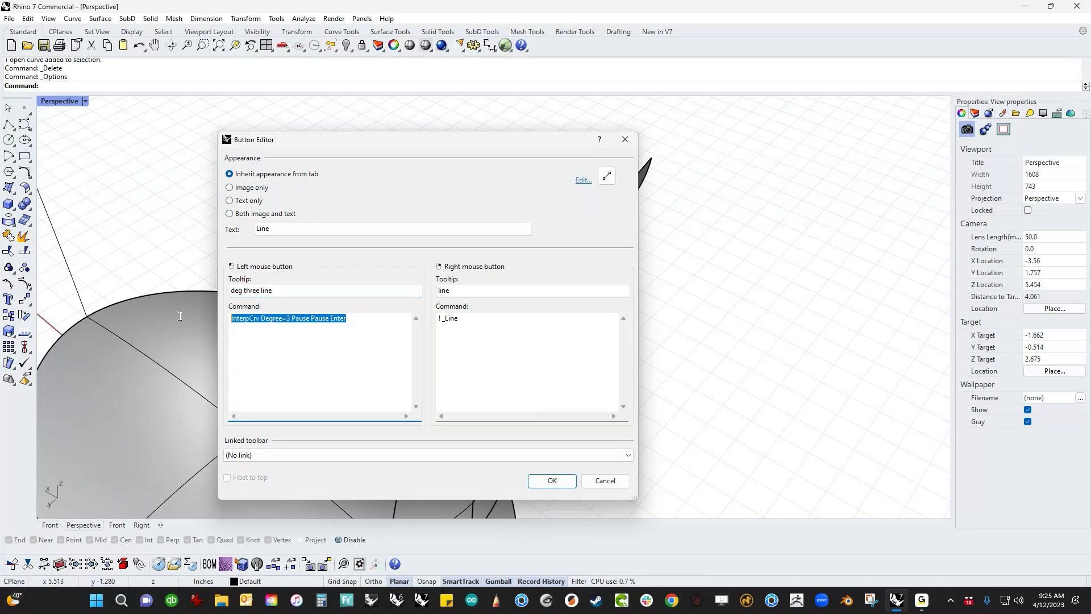
right_click(296, 319)
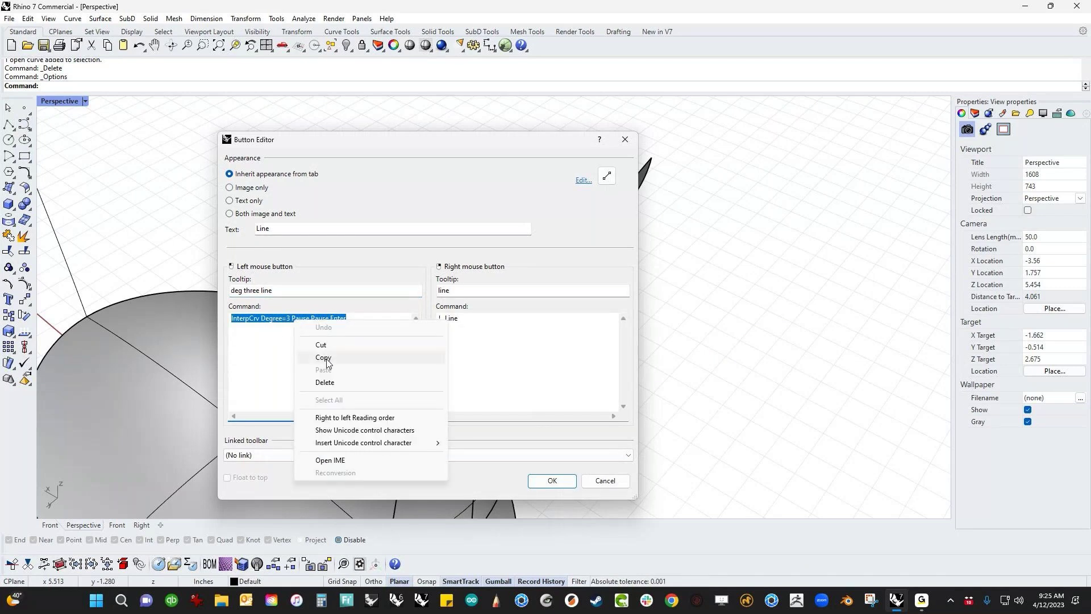
click(389, 359)
key(alt+Tab)
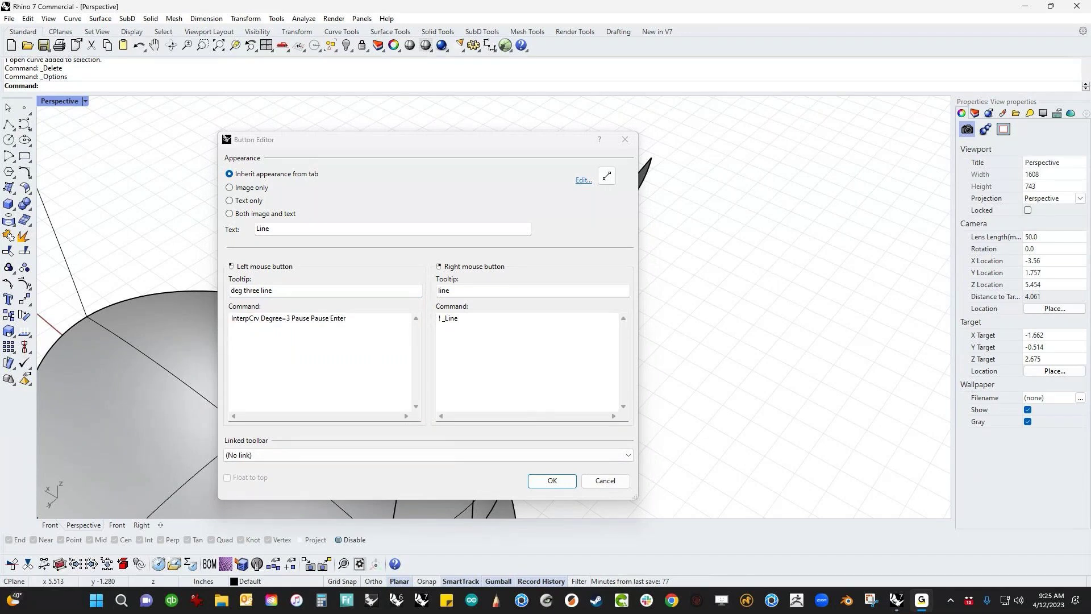
click(608, 485)
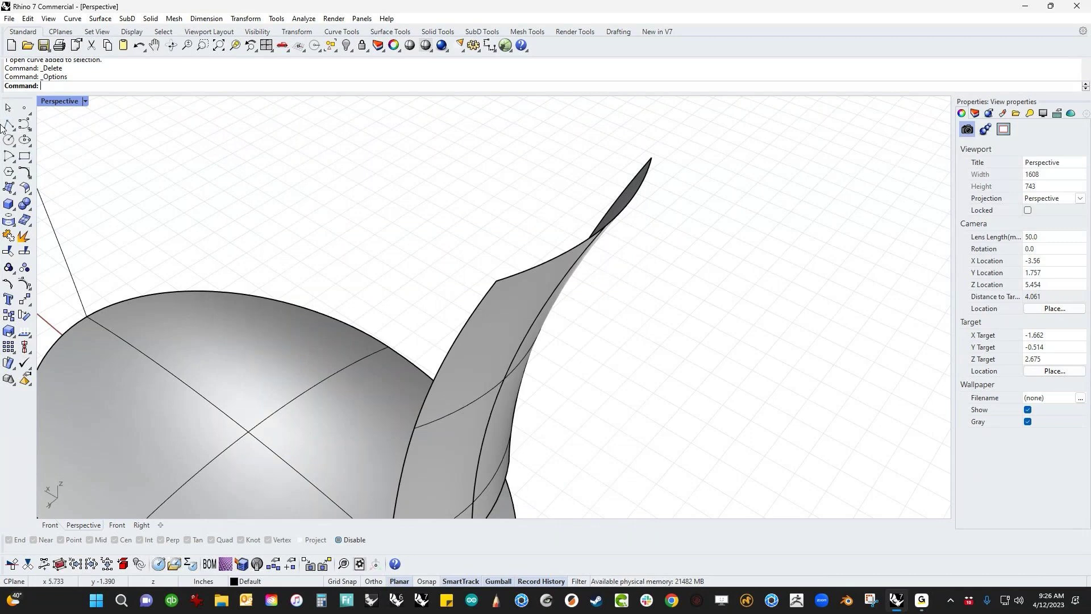
- Review the degree-three line button's tooltip and command macro in the button editor, and close the editor
click(14, 131)
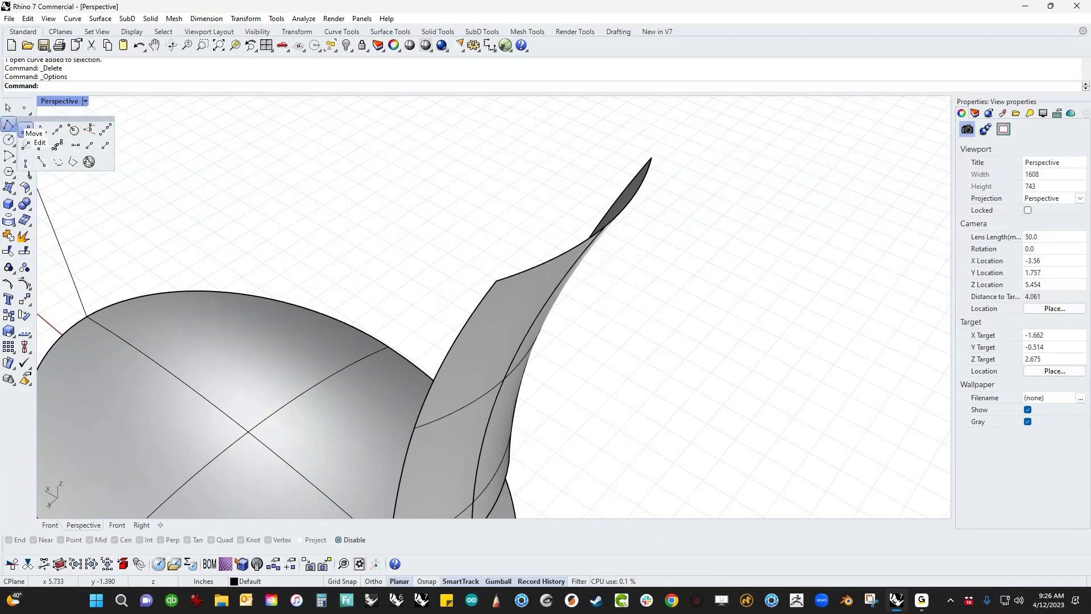
shift+right_click(26, 127)
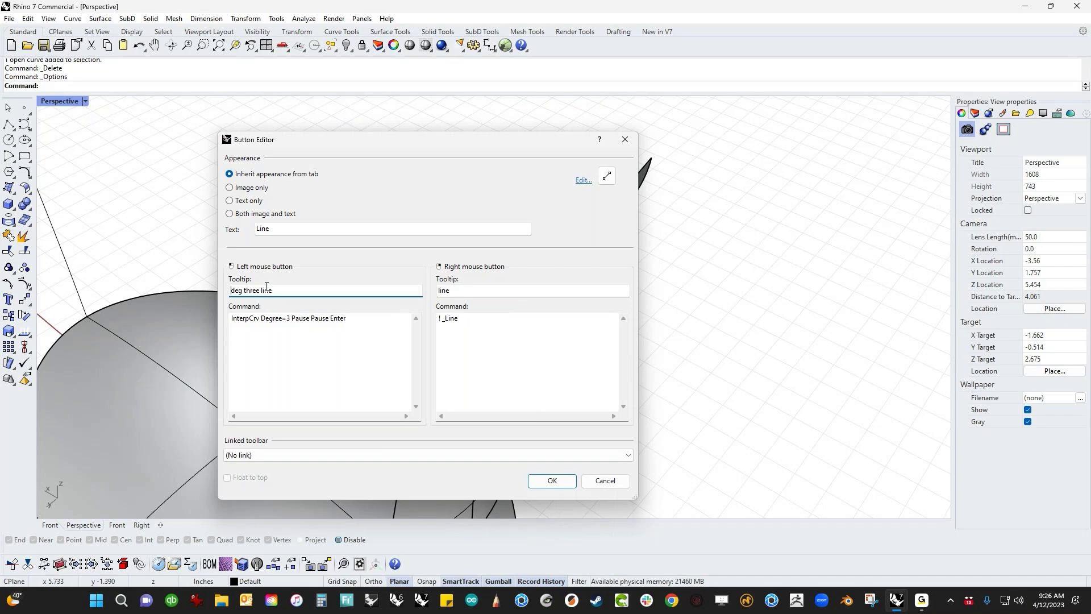
click(546, 479)
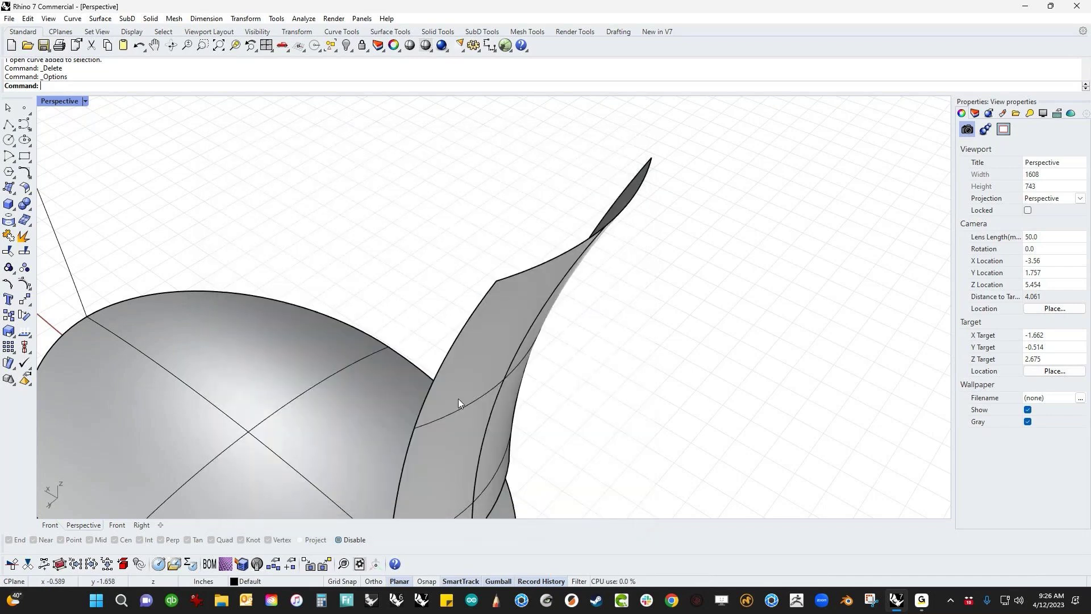
- Test the degree-three line command with a line in the empty space above the cap, check its control points, and delete it
click(29, 128)
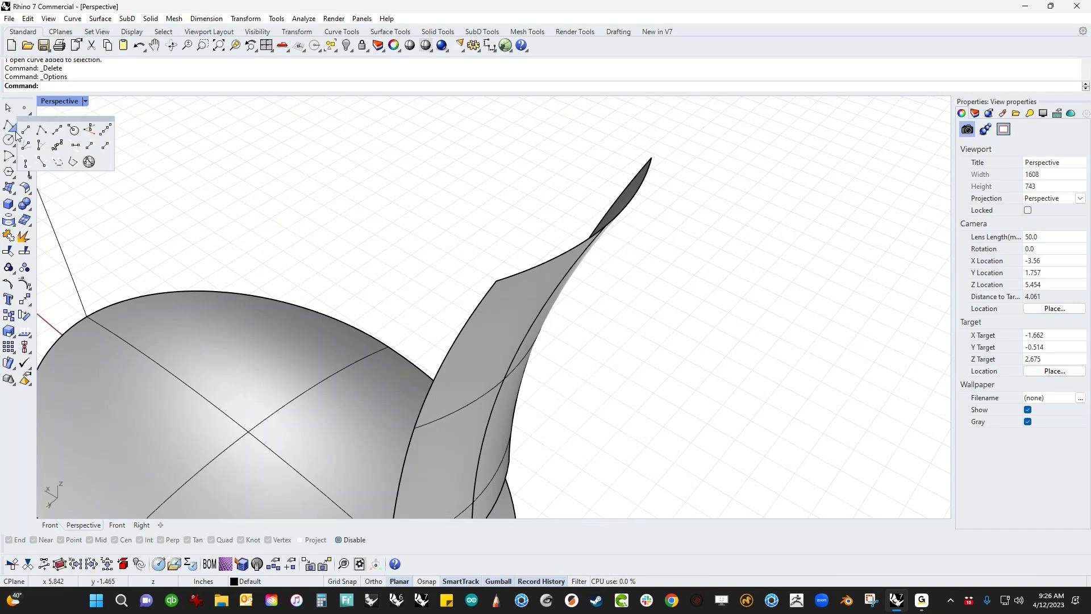
click(26, 132)
click(245, 182)
click(551, 178)
key(Return)
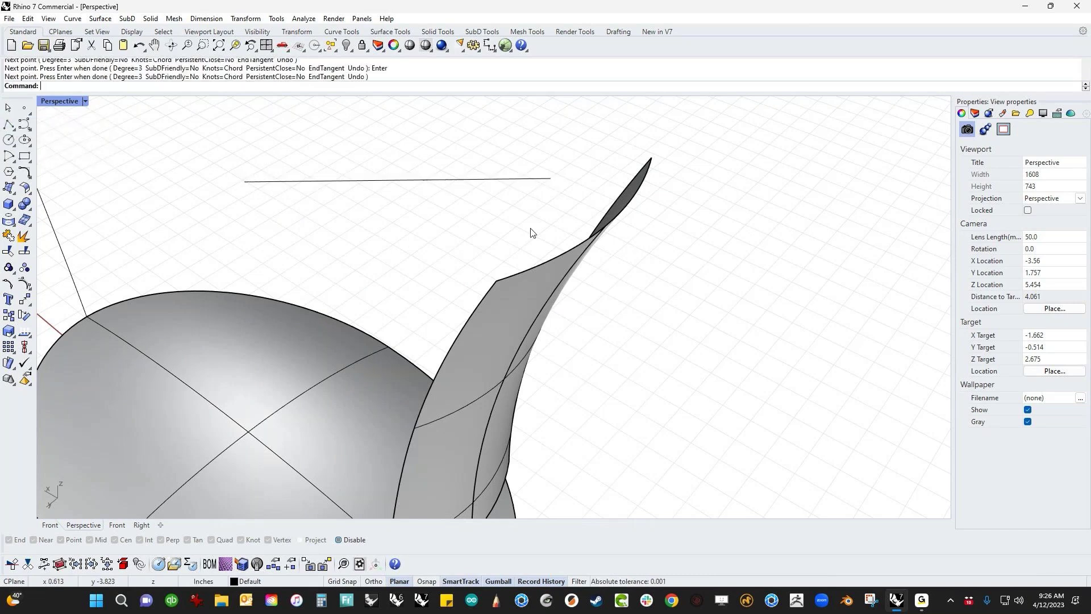
click(526, 179)
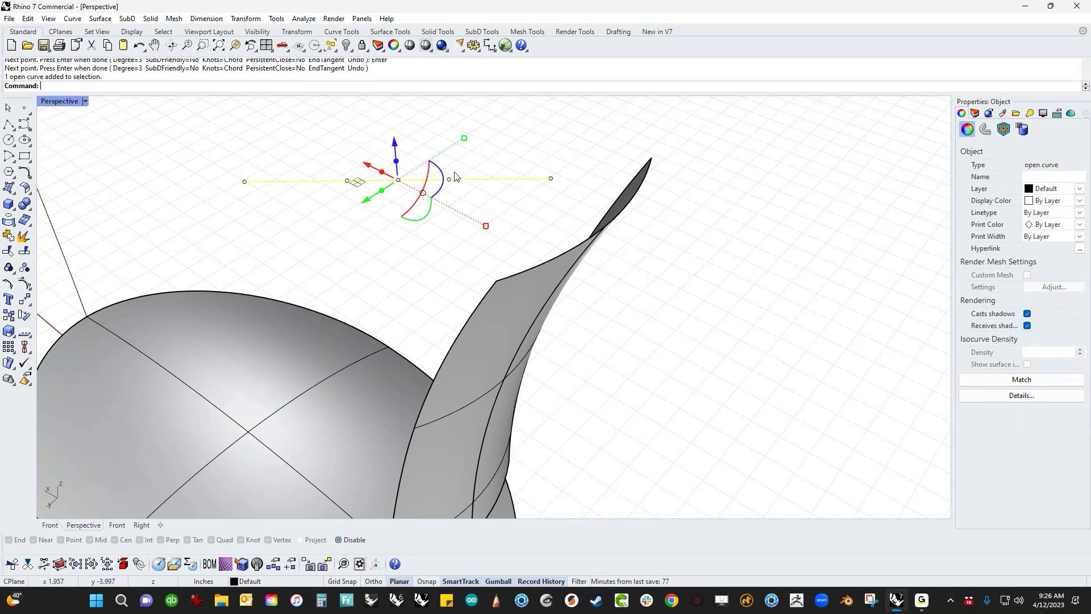
key(Escape)
click(512, 180)
key(Delete)
- Draw a degree-3 line between the two upper corners of the trimmed neck strip
key(Return)
right_drag(513, 212, 444, 262)
click(443, 262)
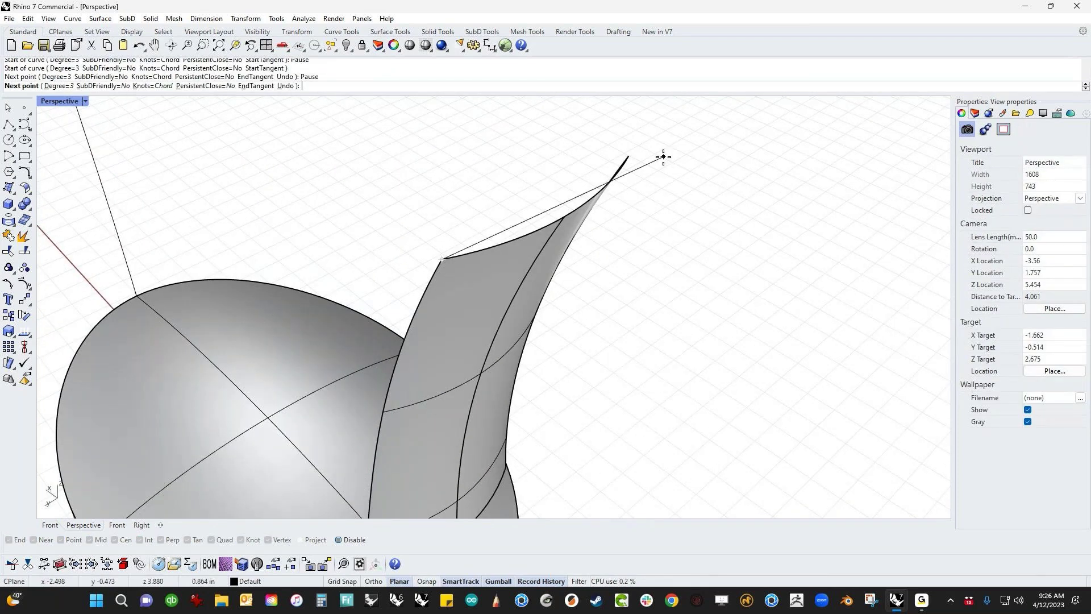
click(630, 157)
key(Return)
- Pull the upper line's two middle control points horizontally away from the neck strip to form an arch over the cap
click(602, 176)
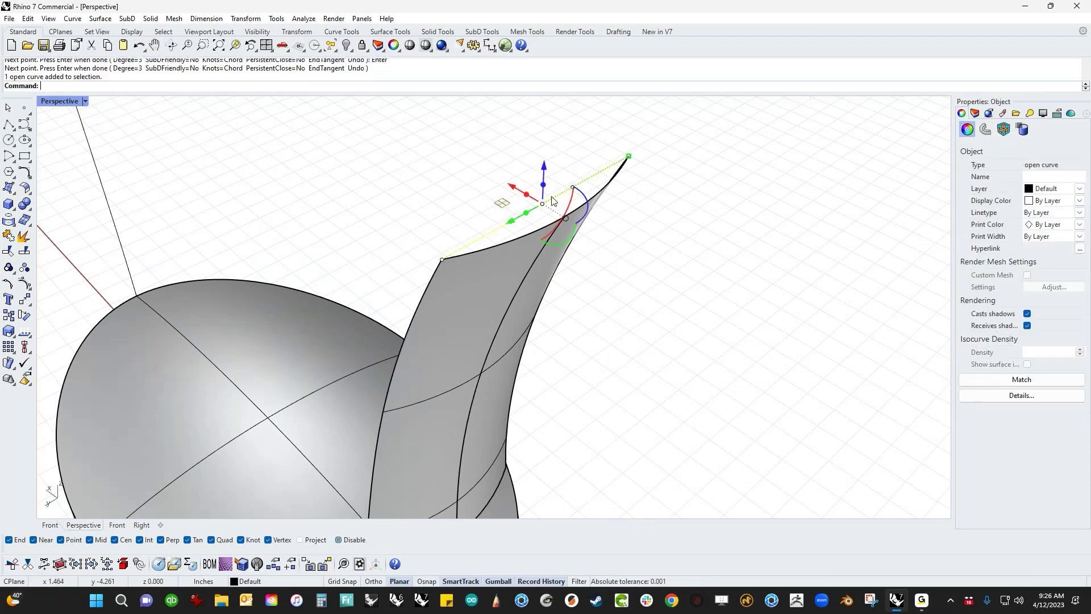
right_drag(508, 219, 498, 206)
scroll(498, 203, up, 4)
drag(498, 204, 514, 231)
shift+drag(616, 177, 643, 216)
right_drag(716, 287, 705, 318)
ctrl+click(499, 247)
drag(619, 257, 350, 194)
click(398, 310)
right_drag(397, 310, 637, 318)
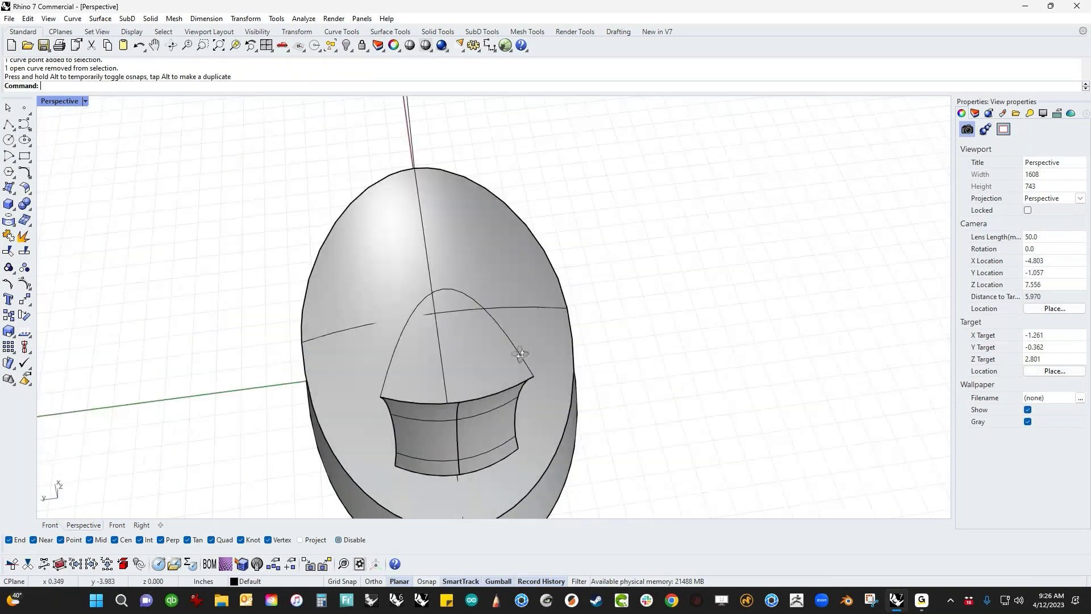
- Shift the upper arch's two middle control points sideways along Y to balance its shape between the strip's corners
click(505, 363)
click(420, 300)
shift+click(467, 290)
drag(468, 285, 496, 304)
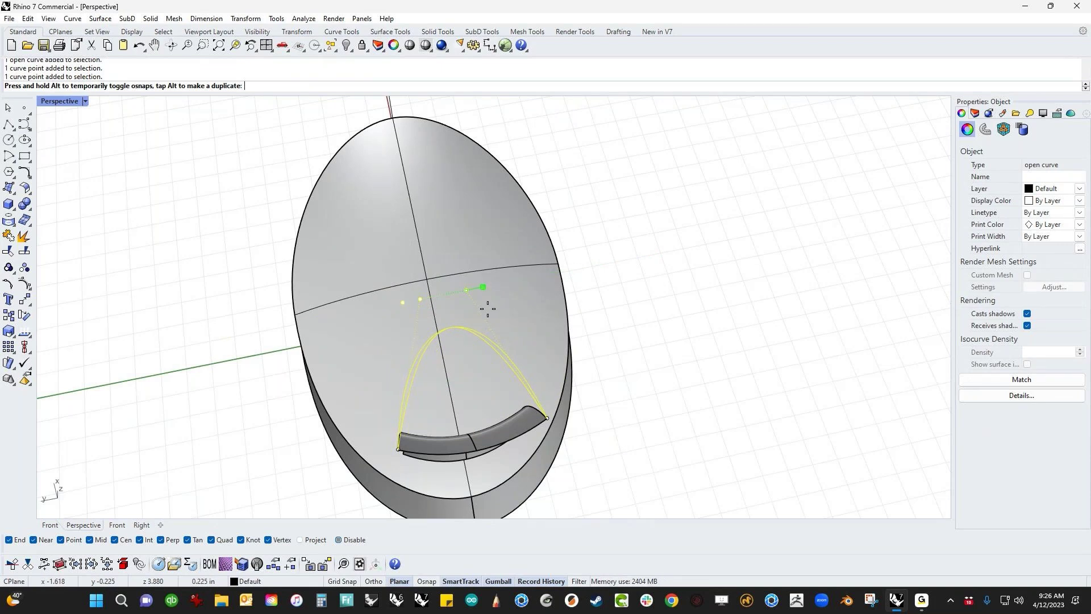
drag(487, 309, 486, 309)
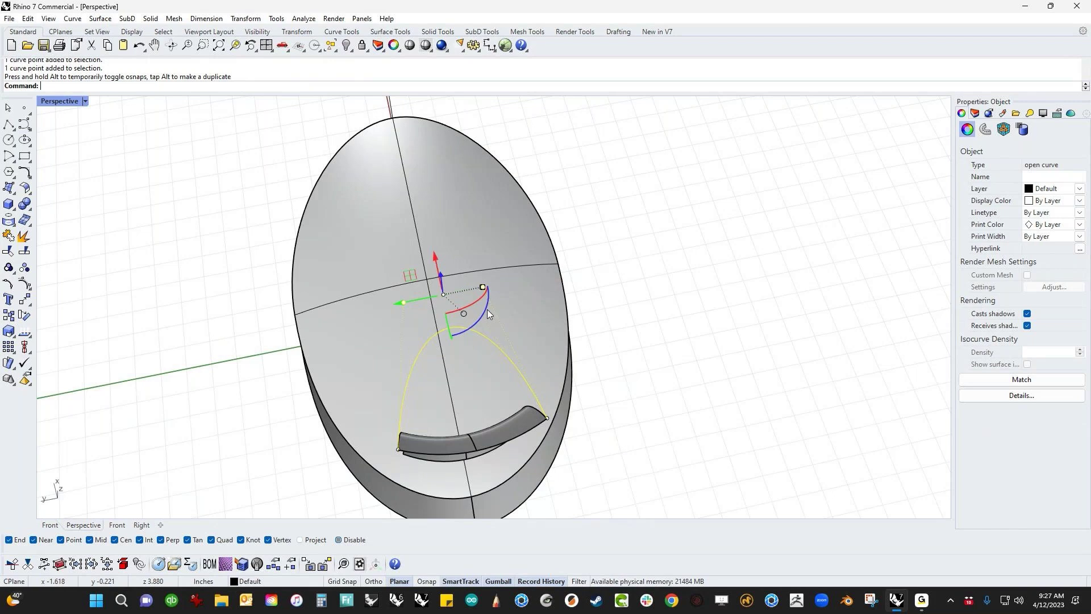
click(688, 352)
right_drag(509, 412, 694, 380)
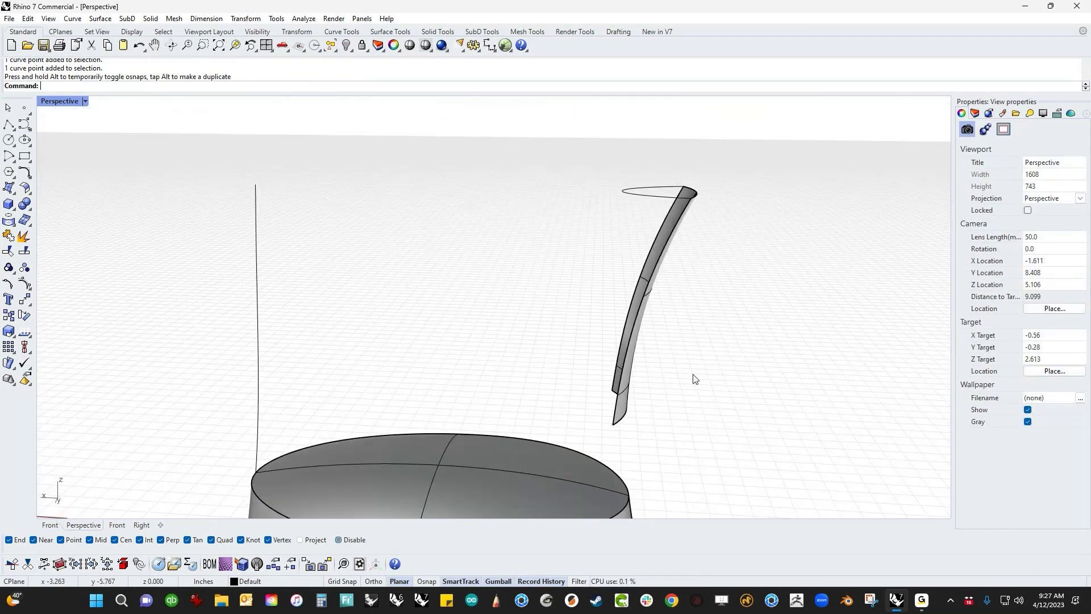
middle_click(694, 380)
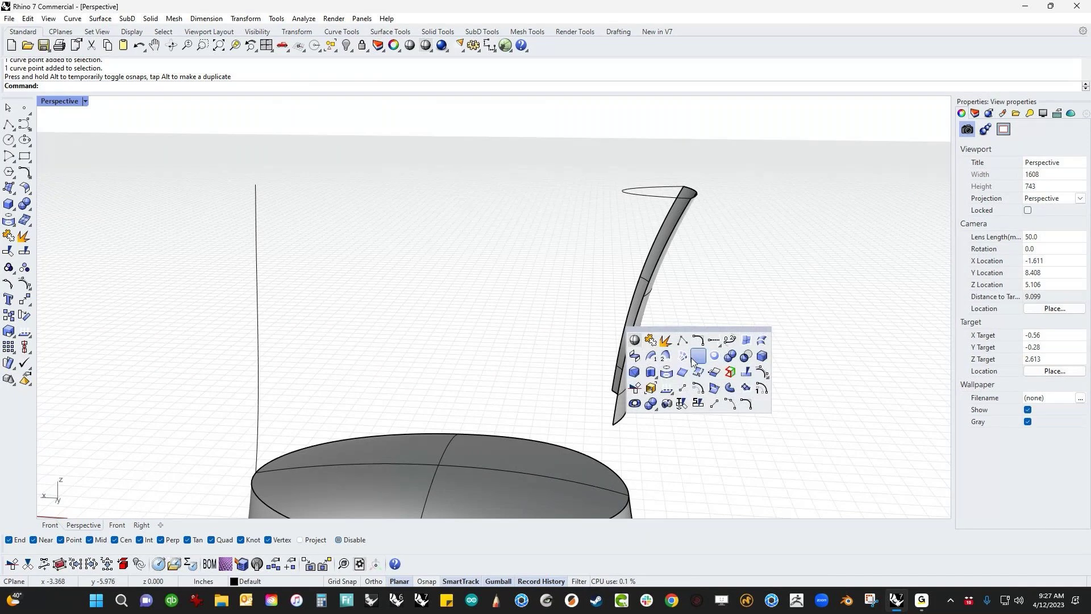
click(730, 340)
click(634, 334)
key(Return)
- Try a two-rail sweep along the neck strip's side edges with only the upper arch as cross section, and cancel it
middle_click(572, 256)
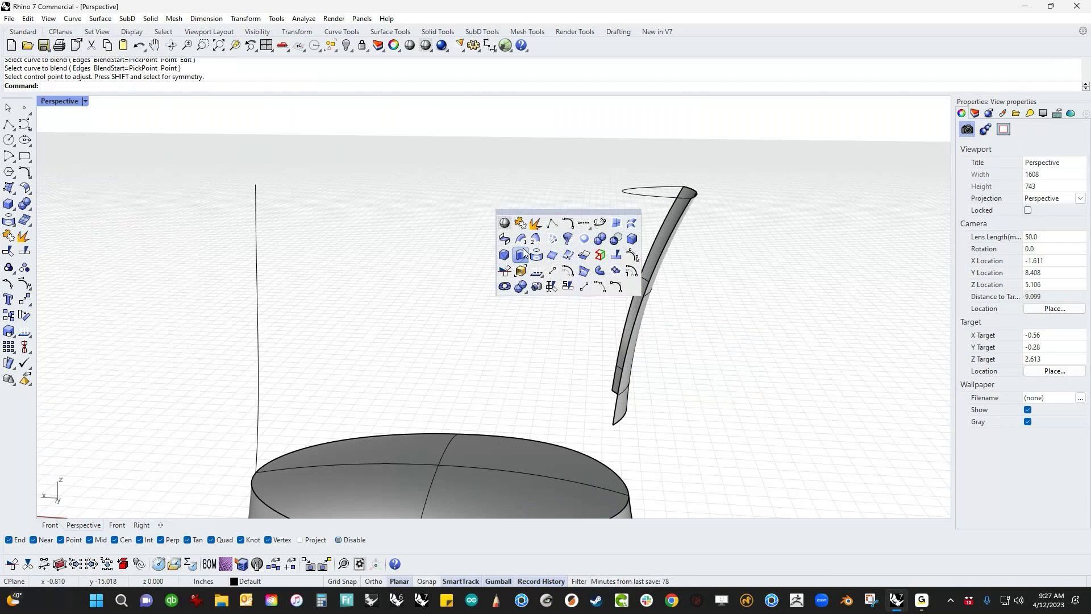
click(569, 255)
click(672, 242)
click(664, 223)
click(650, 196)
right_click(600, 254)
mouse_move(668, 378)
right_down()
mouse_move(646, 390)
mouse_move(658, 375)
mouse_move(670, 387)
right_up()
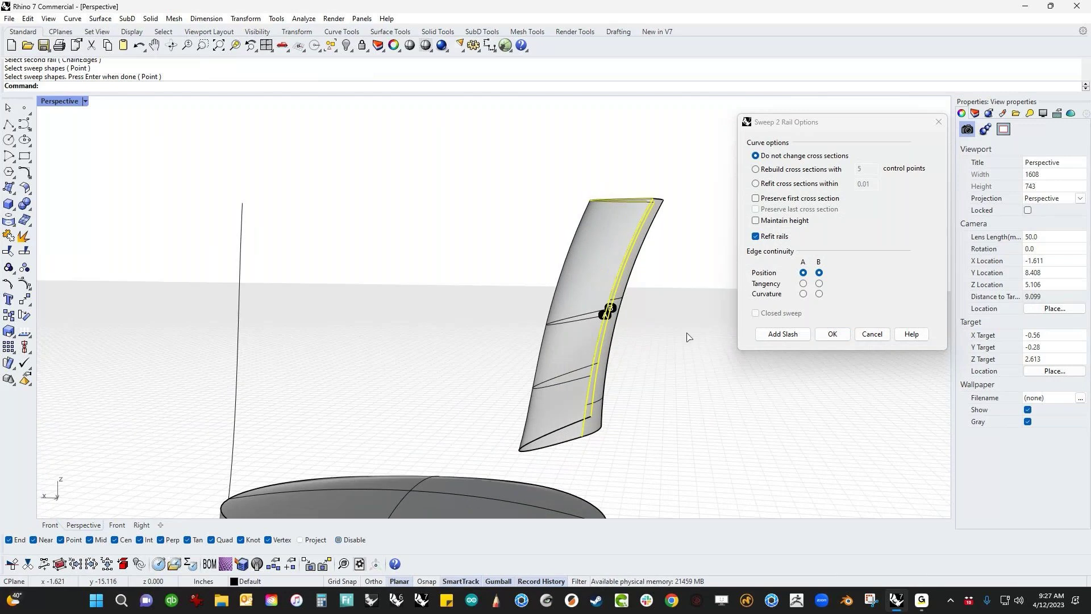
right_drag(661, 338, 610, 297)
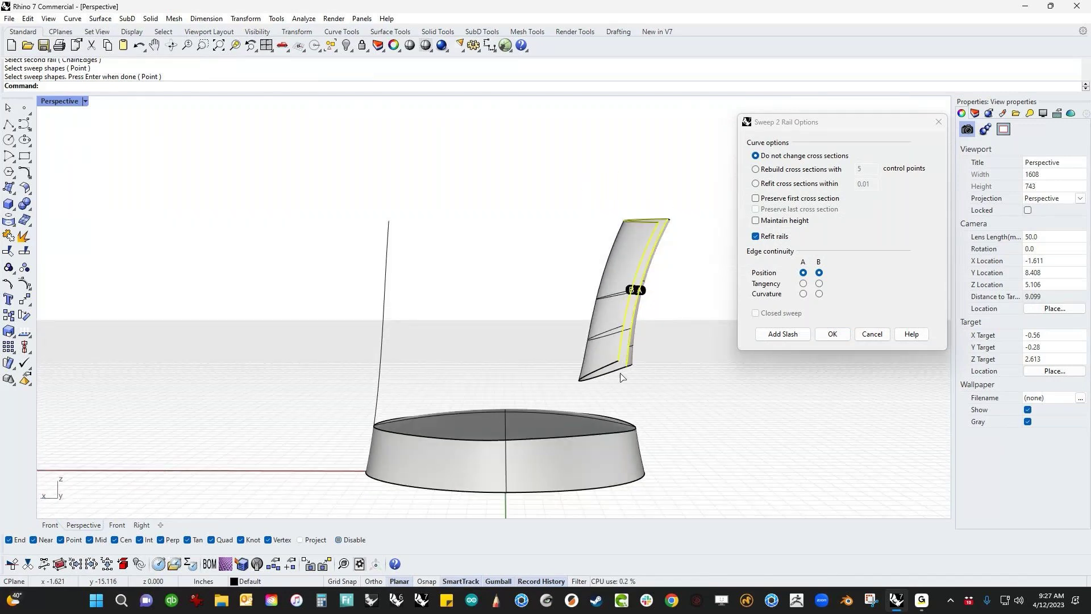
right_drag(736, 340, 710, 363)
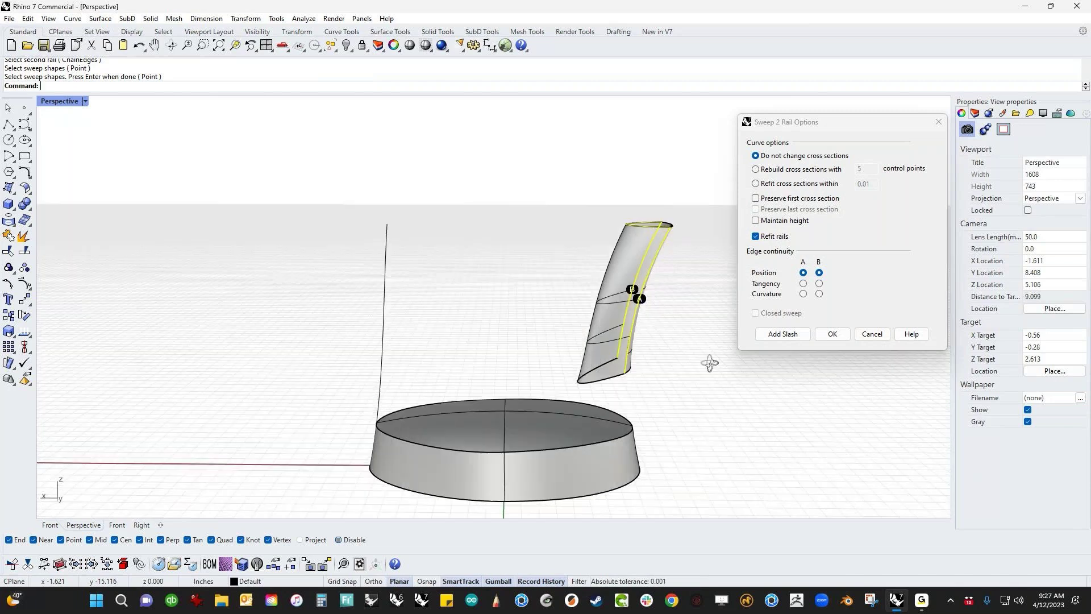
click(873, 334)
- Draw a degree-3 line between the two lower corners of the neck strip
right_drag(722, 309, 689, 365)
scroll(500, 358, up, 3)
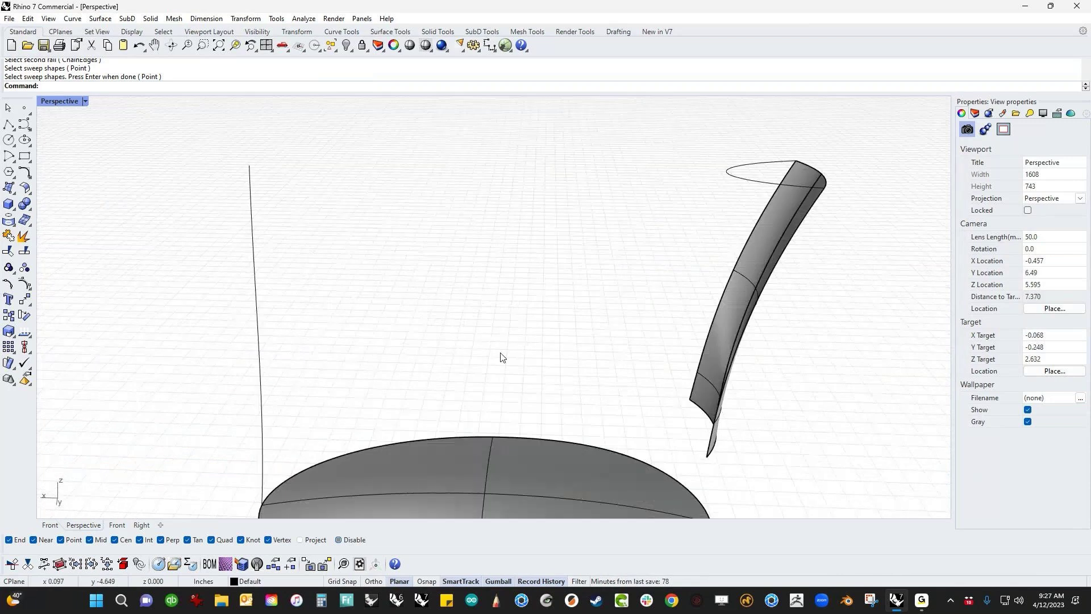
middle_click(324, 260)
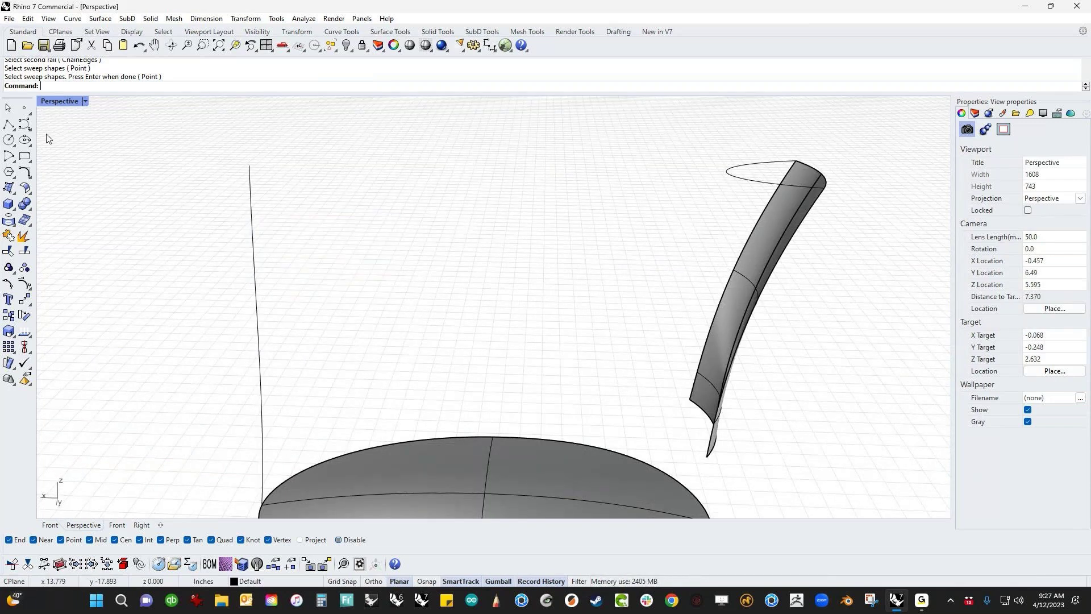
click(9, 124)
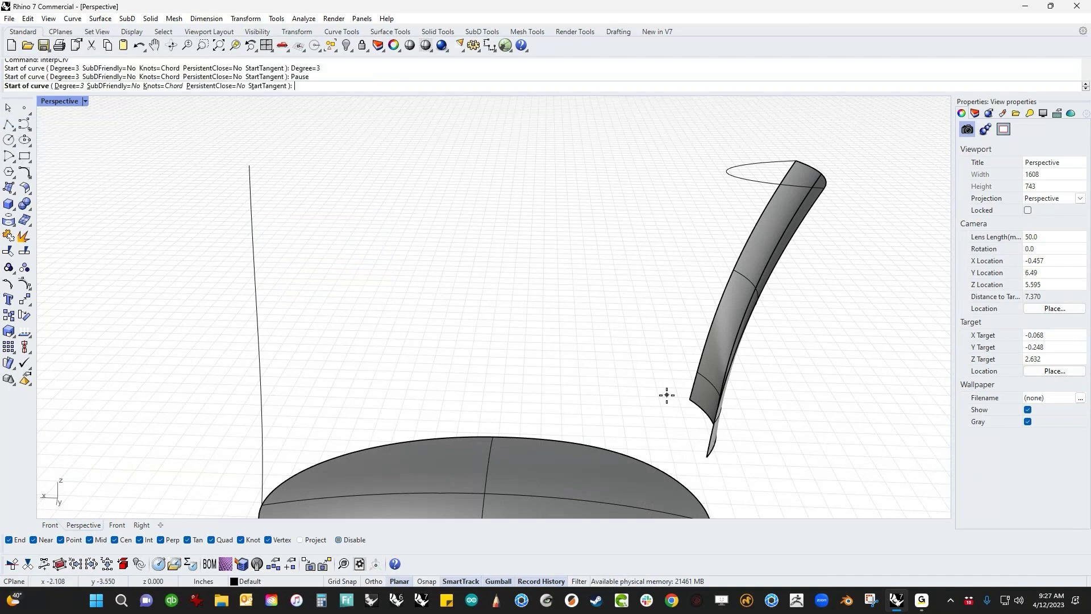
click(690, 398)
click(707, 453)
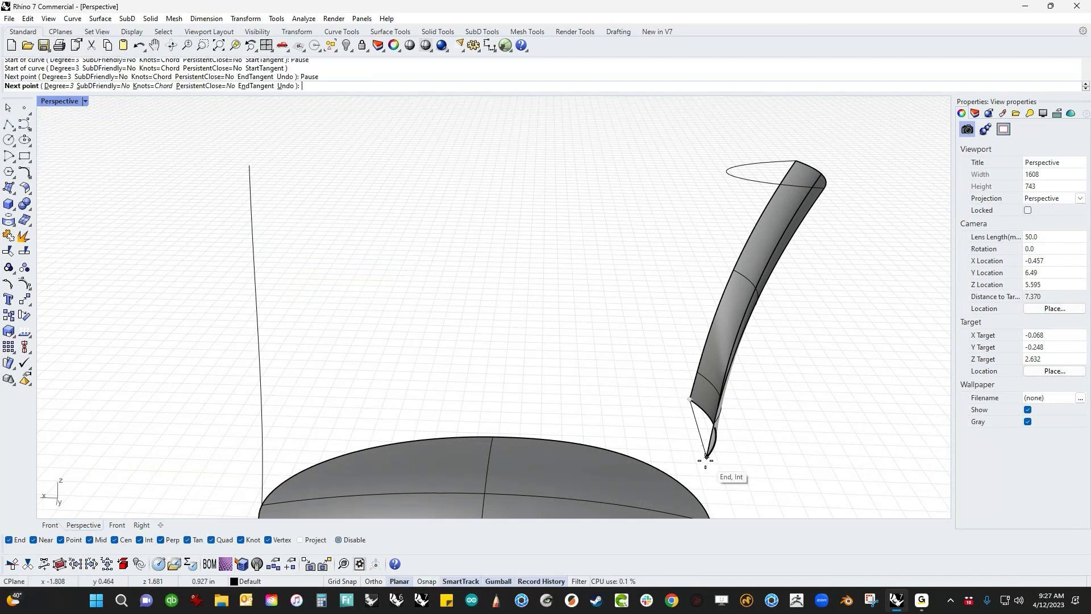
key(Return)
- Pull the lower line's two middle control points horizontally away from the neck strip to form an arch above the cap
click(694, 438)
scroll(696, 438, up, 6)
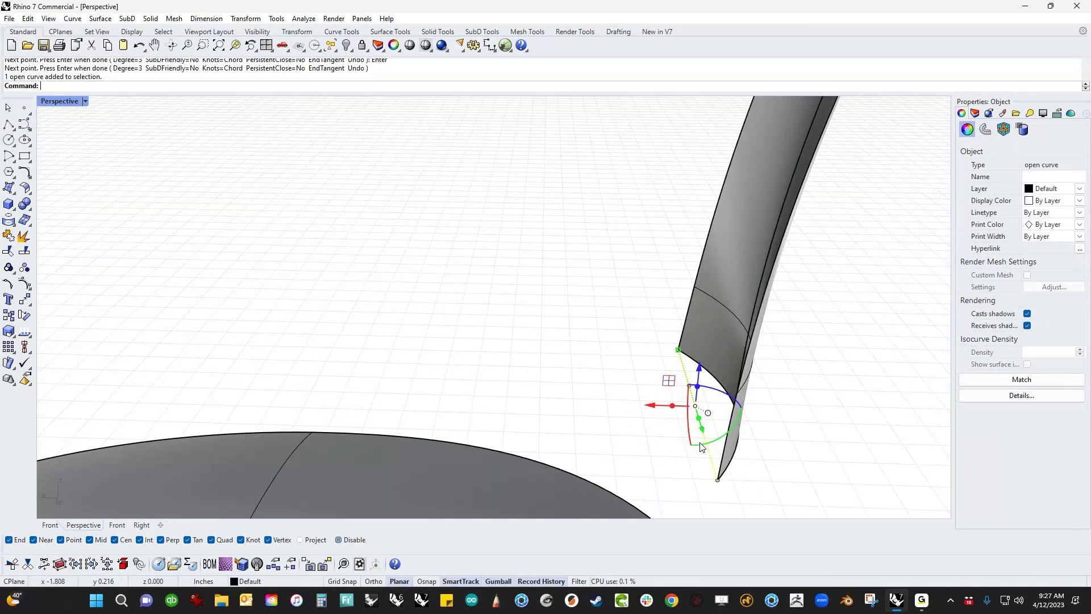
shift+click(671, 301)
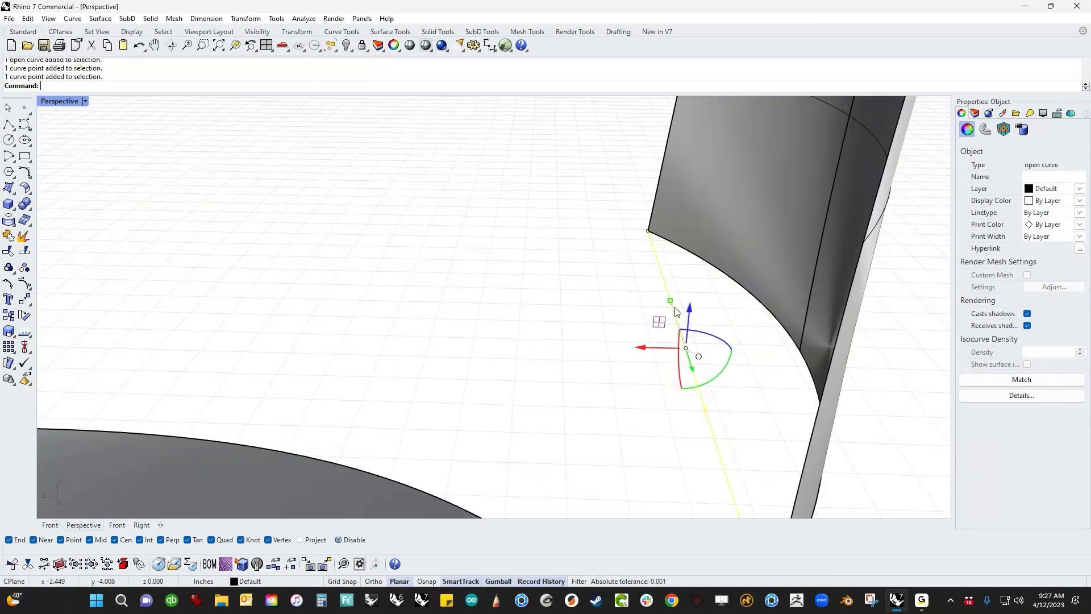
scroll(595, 341, down, 3)
drag(598, 342, 183, 332)
- Shift the lower arch's two middle control points sideways along Y to balance its shape
right_drag(484, 358, 568, 369)
click(621, 390)
click(604, 374)
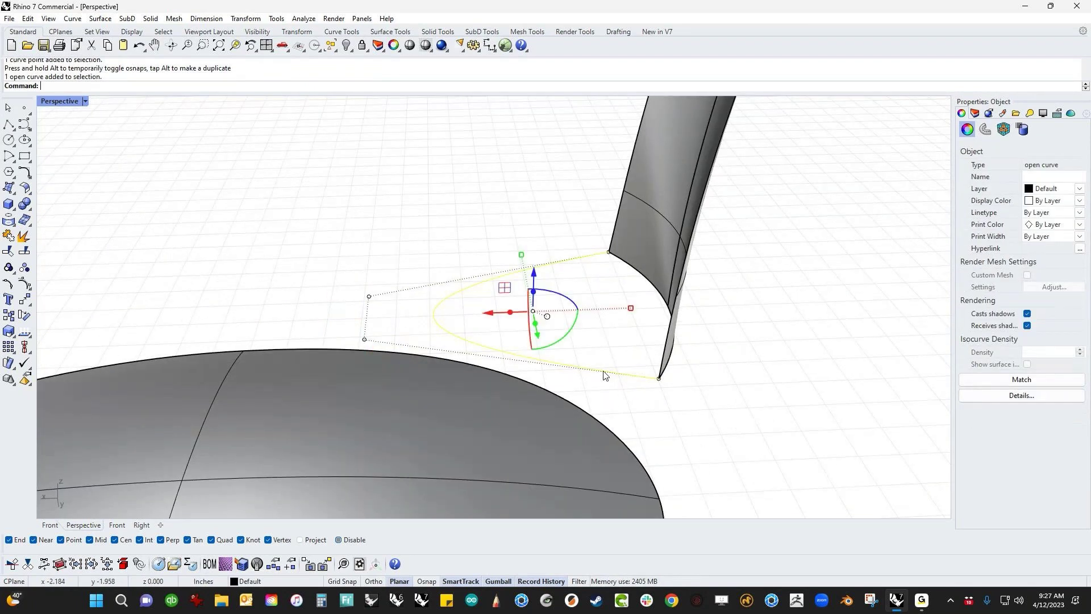
click(364, 339)
shift+click(369, 296)
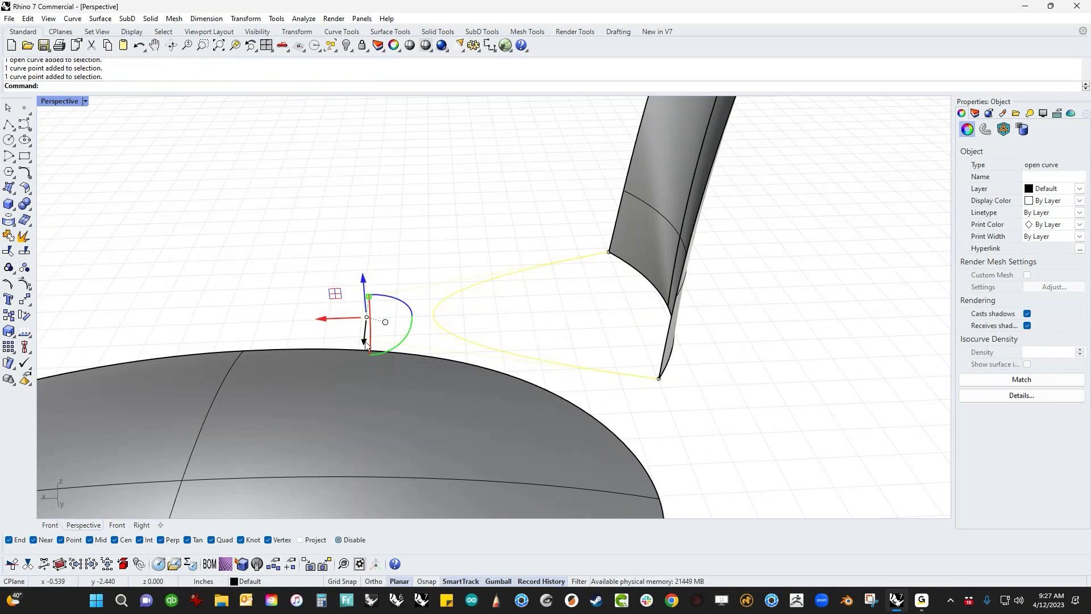
drag(366, 346, 372, 267)
click(485, 215)
- Set up a two-rail sweep along the neck strip's two side edges, using the upper and lower arches as cross sections
right_drag(548, 287, 658, 334)
middle_click(658, 332)
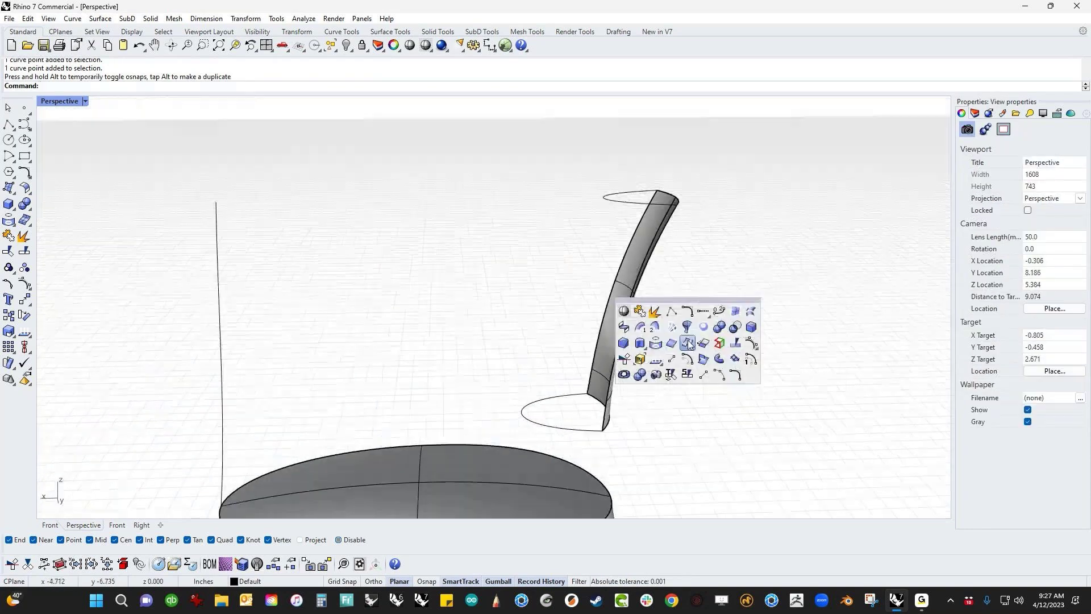
click(658, 333)
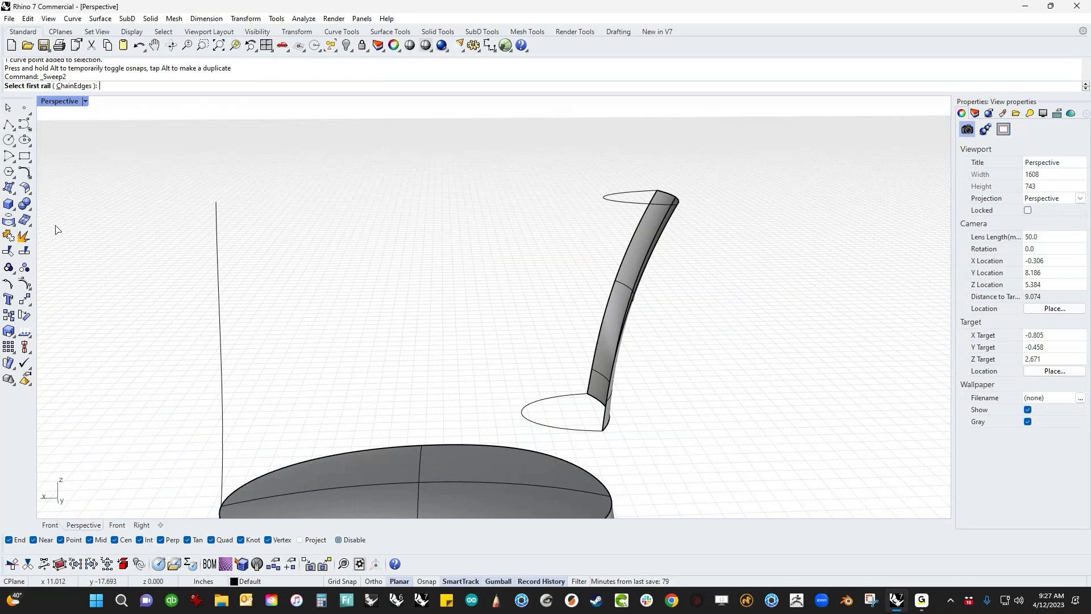
click(9, 188)
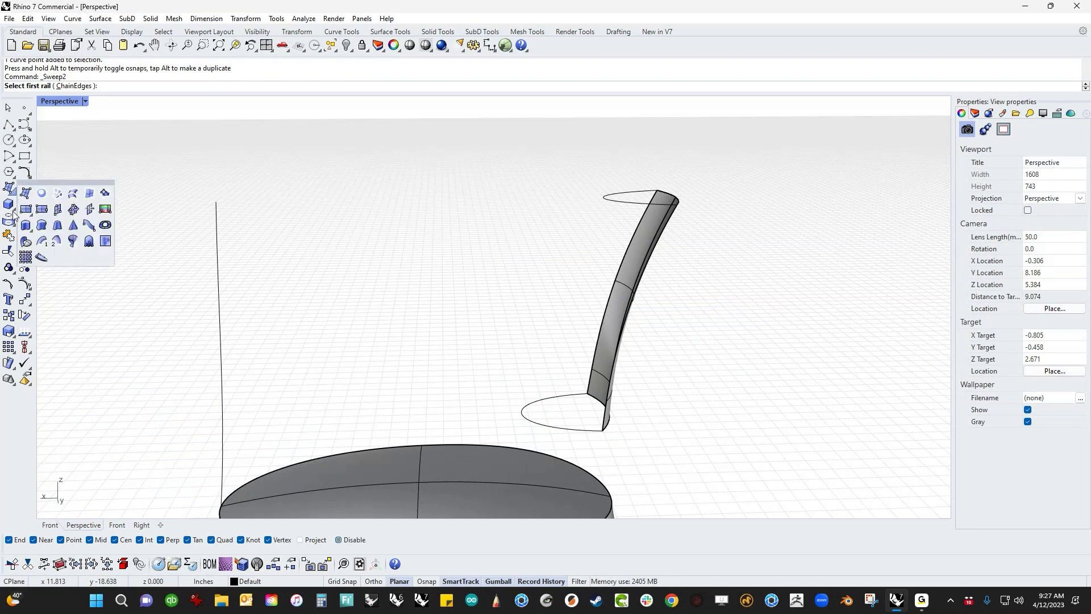
click(55, 242)
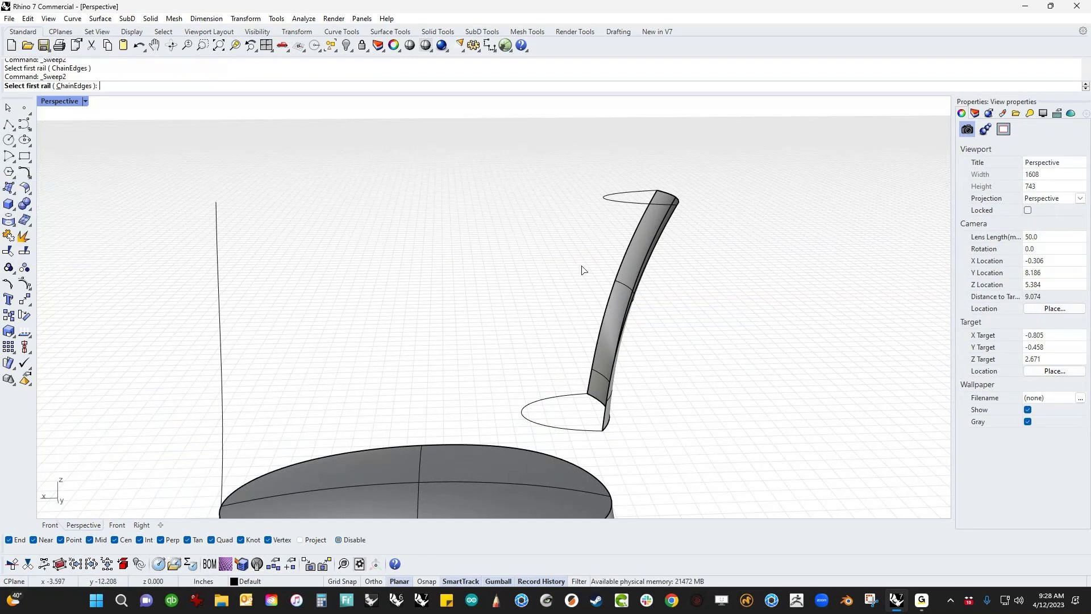
click(660, 250)
click(637, 236)
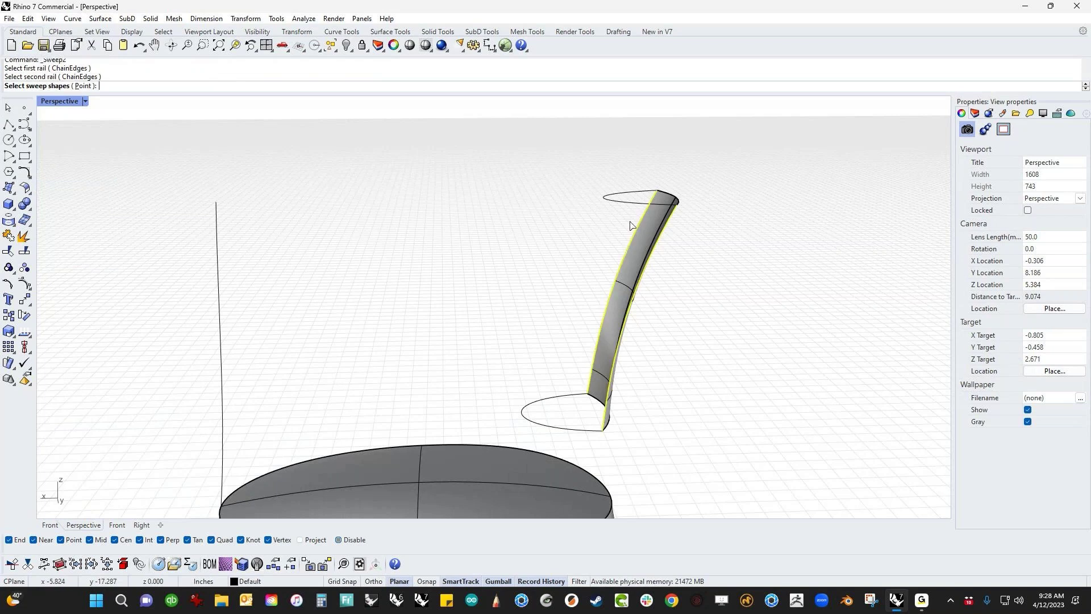
click(630, 203)
click(537, 396)
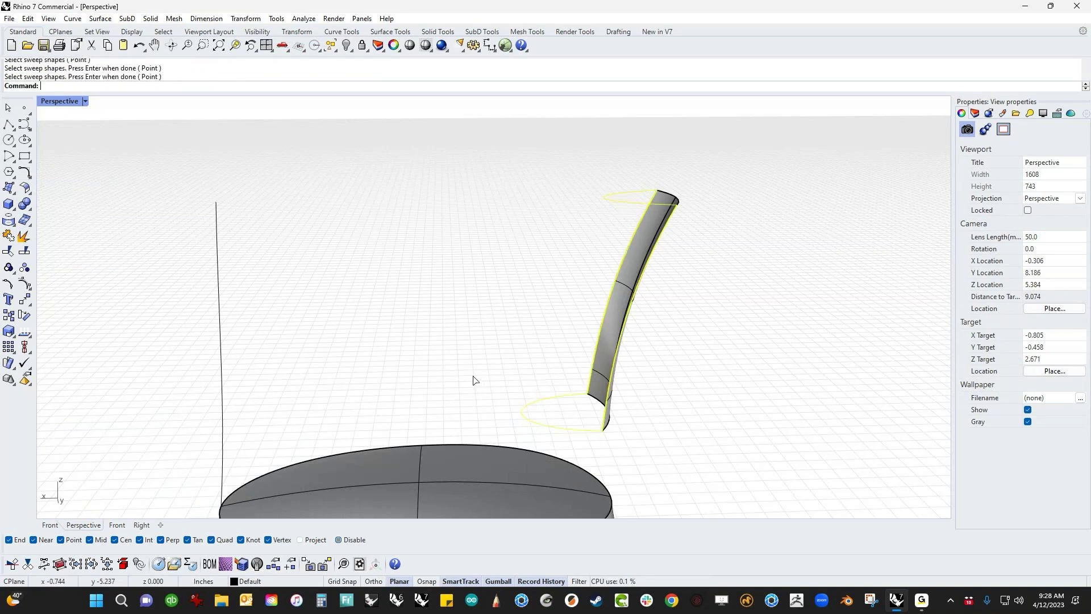
key(Return)
- Compare the sweep preview with Maintain height on, and turn the option off again
shift+right_drag(739, 400, 685, 389)
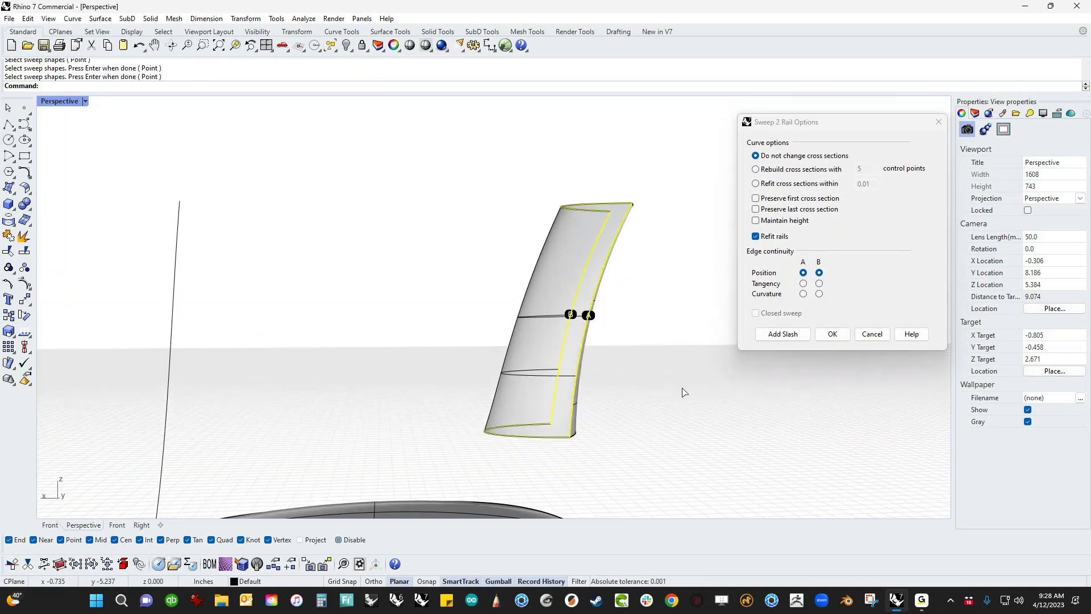
click(756, 222)
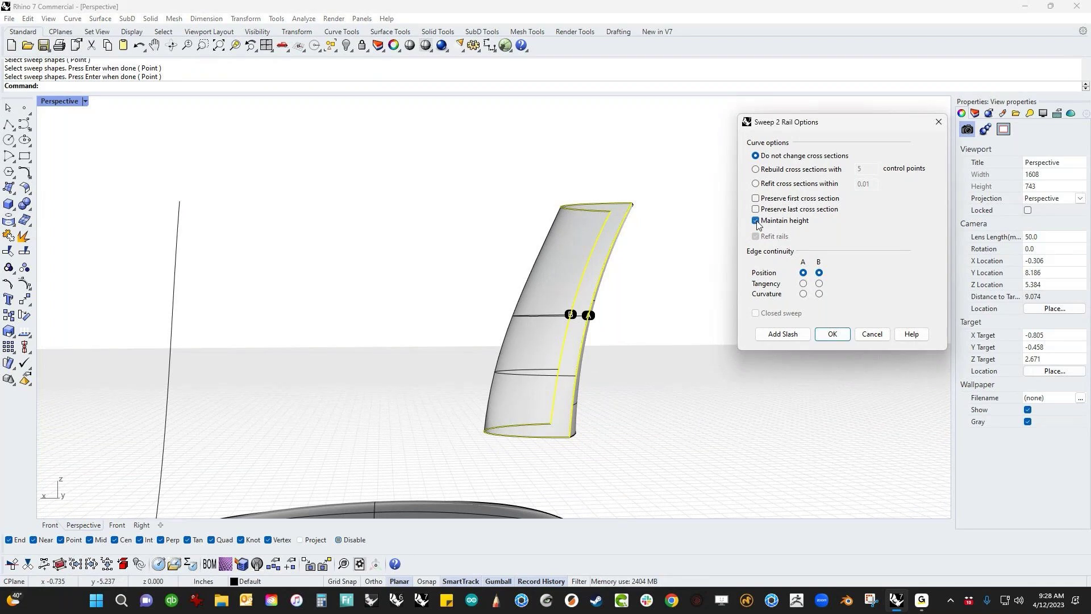
right_drag(633, 335, 627, 346)
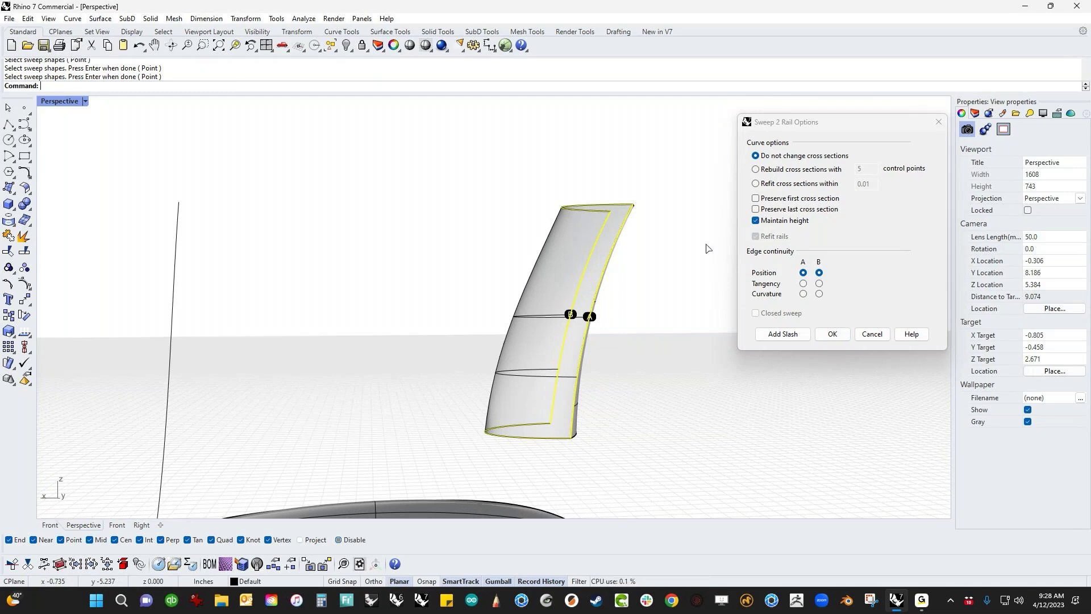
click(756, 221)
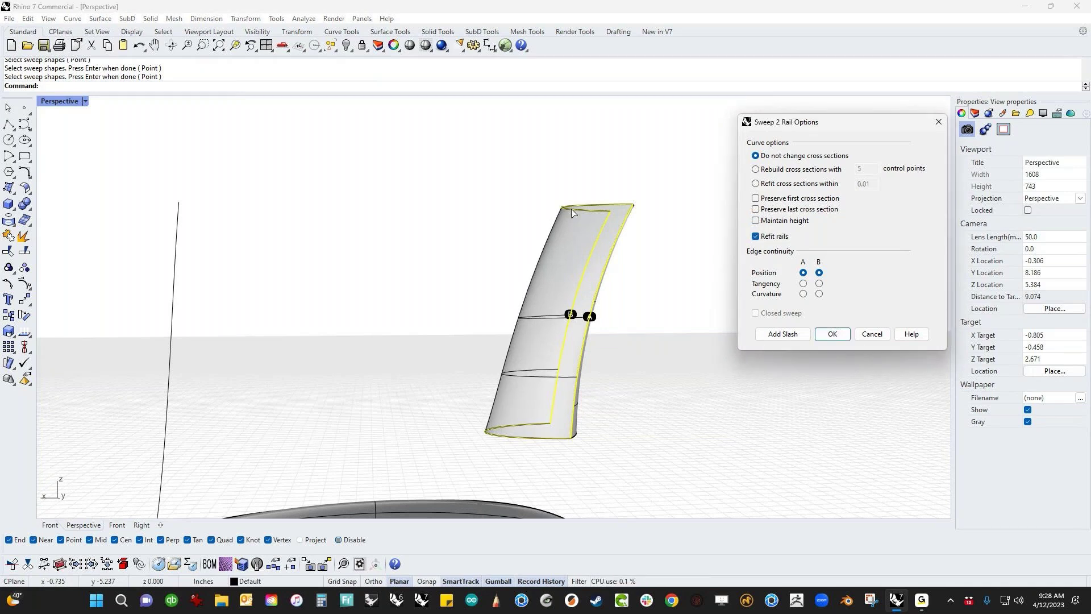
- Turn Maintain height on for the two-rail sweep and create the neck's front surface
click(756, 221)
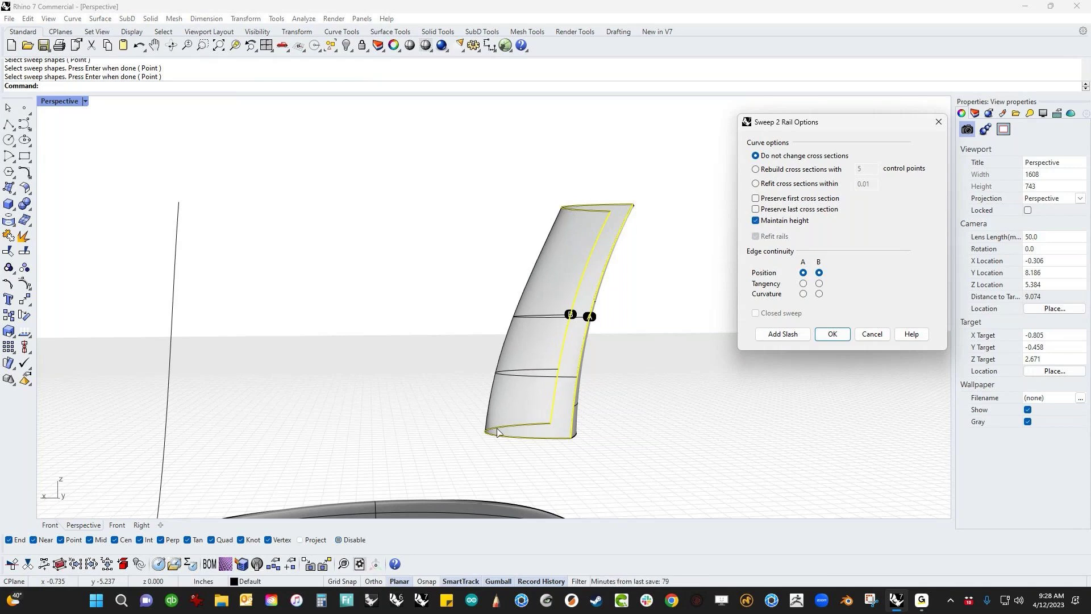
right_drag(682, 352, 693, 370)
click(832, 334)
scroll(714, 341, down, 3)
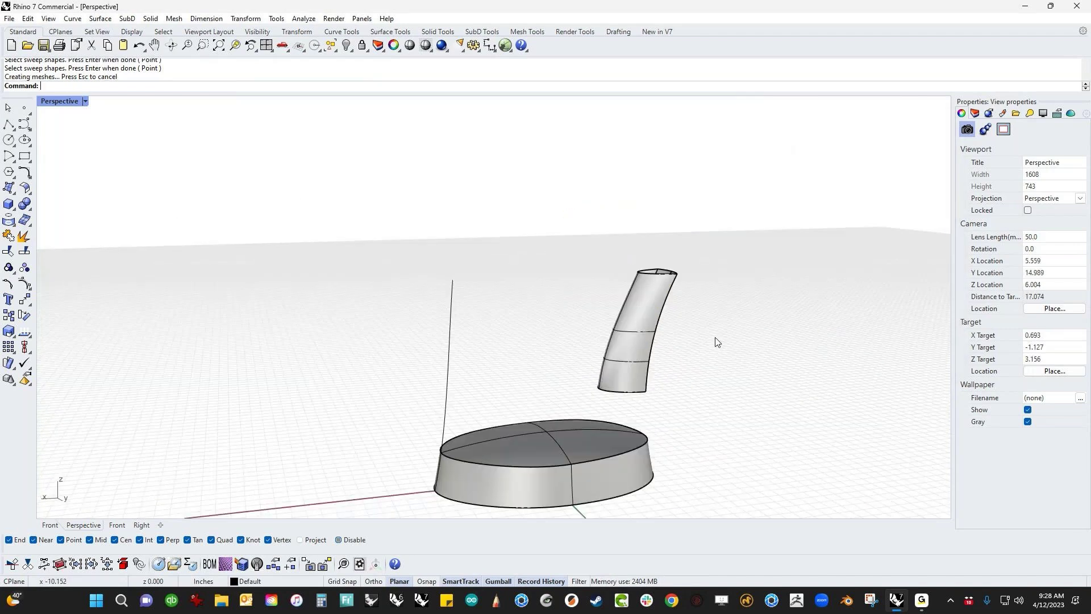
- Inspect the swept neck and the gap between its lower end and the base's domed cap from several angles
right_drag(704, 332, 701, 382)
scroll(653, 382, up, 5)
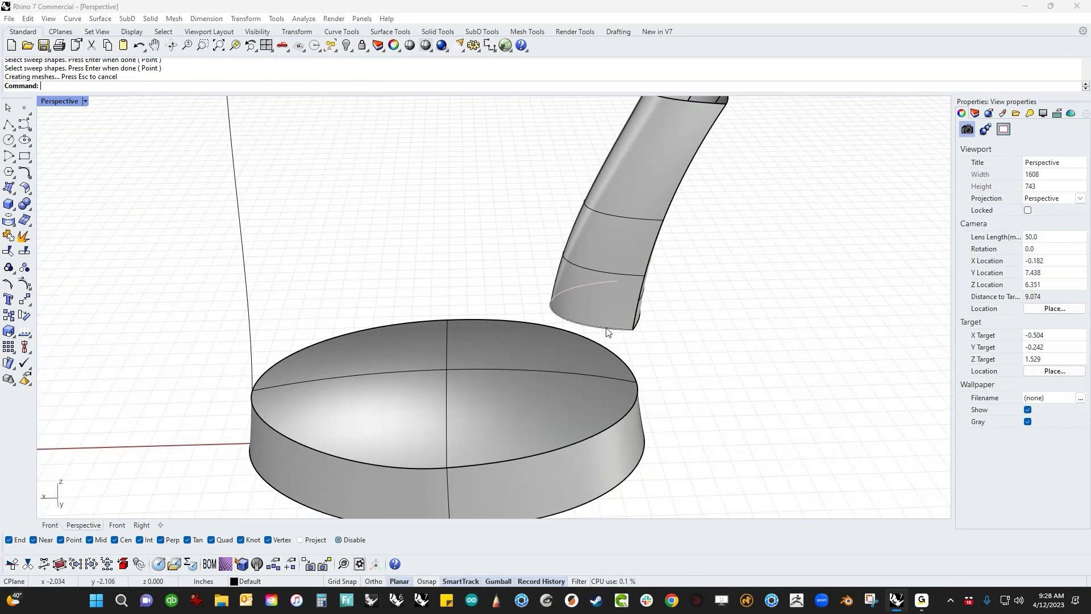
click(624, 336)
click(526, 407)
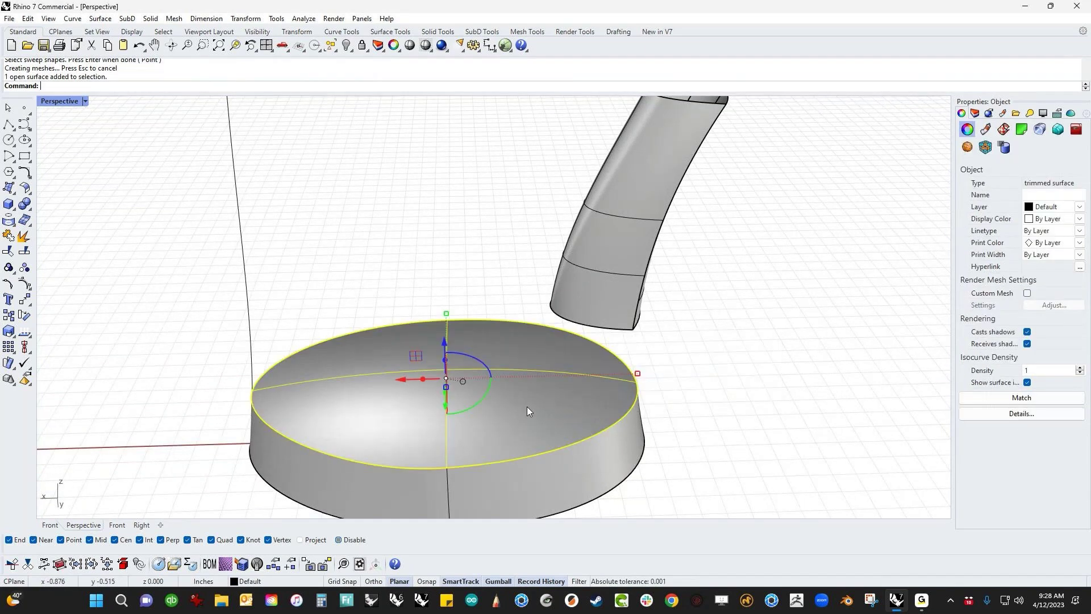
click(748, 395)
scroll(733, 393, down, 4)
right_drag(716, 382, 662, 406)
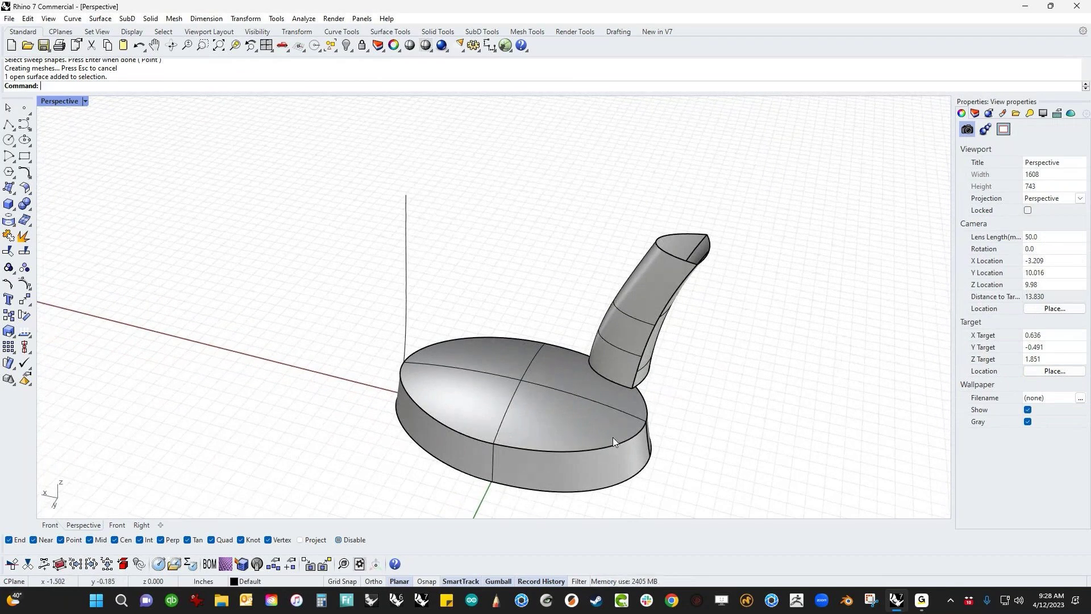
right_drag(613, 439, 742, 437)
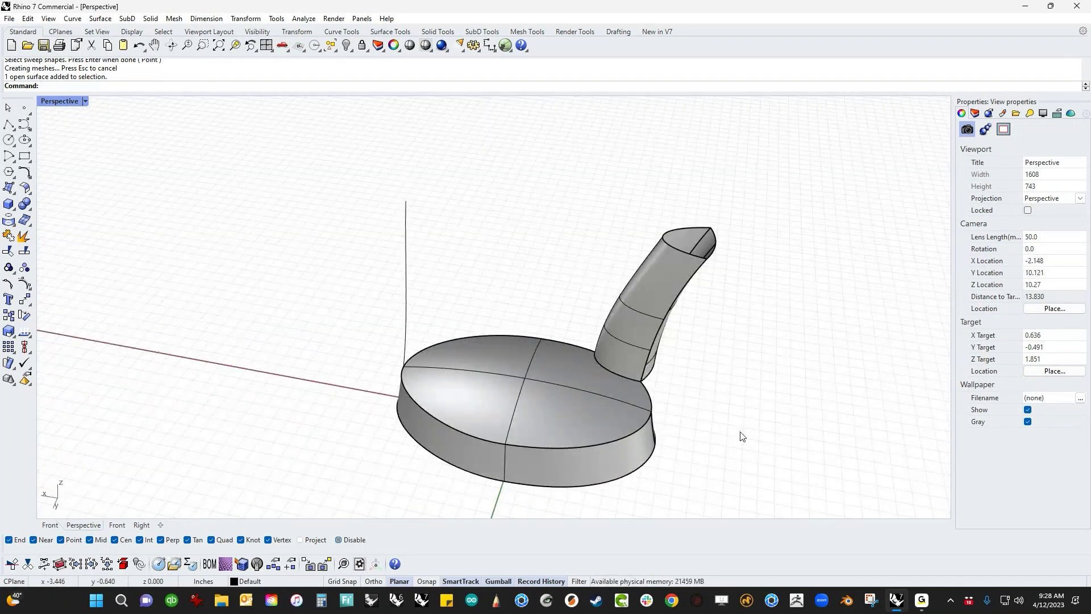
- Show all hidden objects, and hide the trimmed wall surface standing around the cap
text(show)
key(Return)
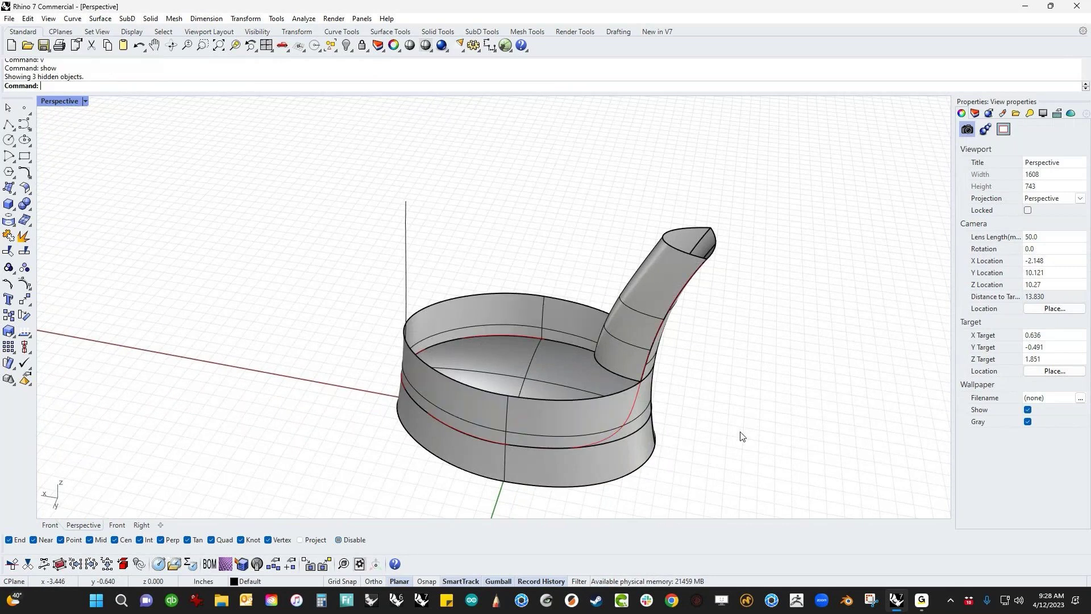
click(597, 418)
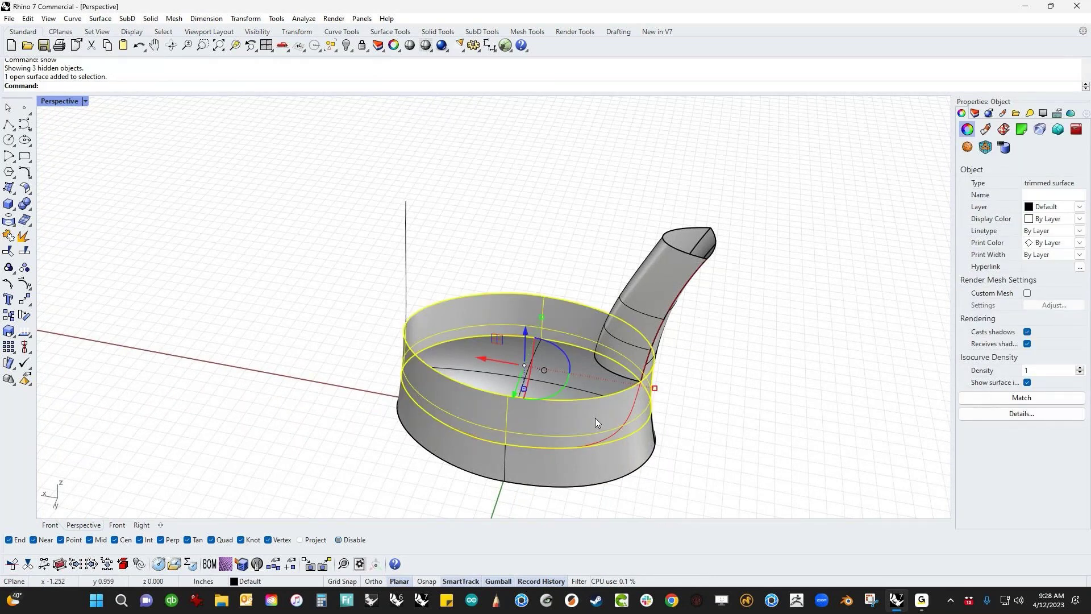
text(hide)
key(Return)
- Extract a V-direction isocurve from the domed cap where the red profile curve meets the cap's edge
right_drag(633, 418, 606, 451)
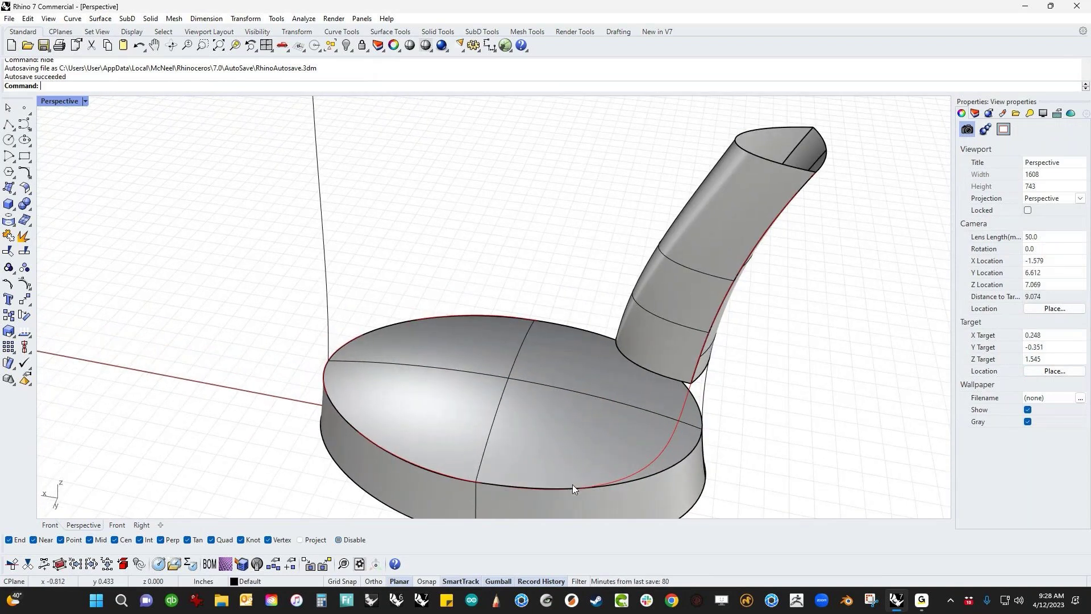
scroll(579, 491, up, 4)
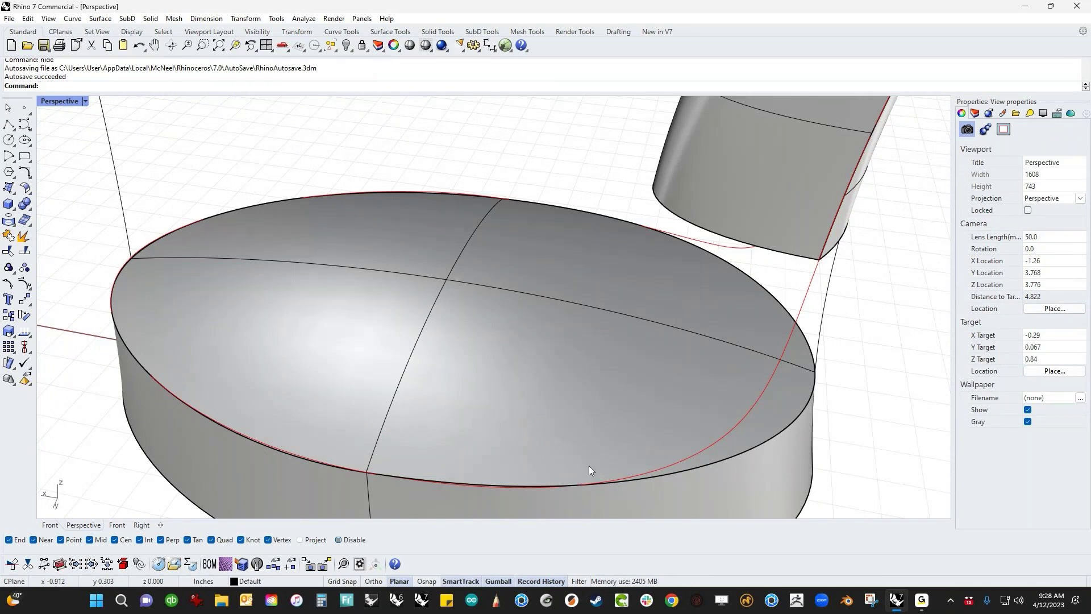
shift+right_drag(587, 430, 589, 402)
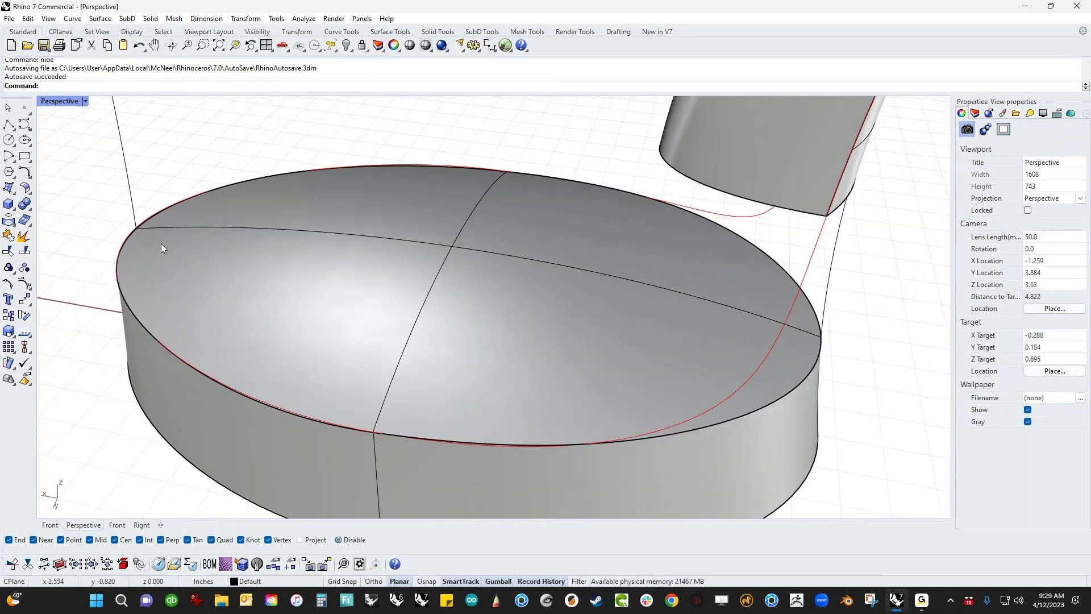
click(14, 227)
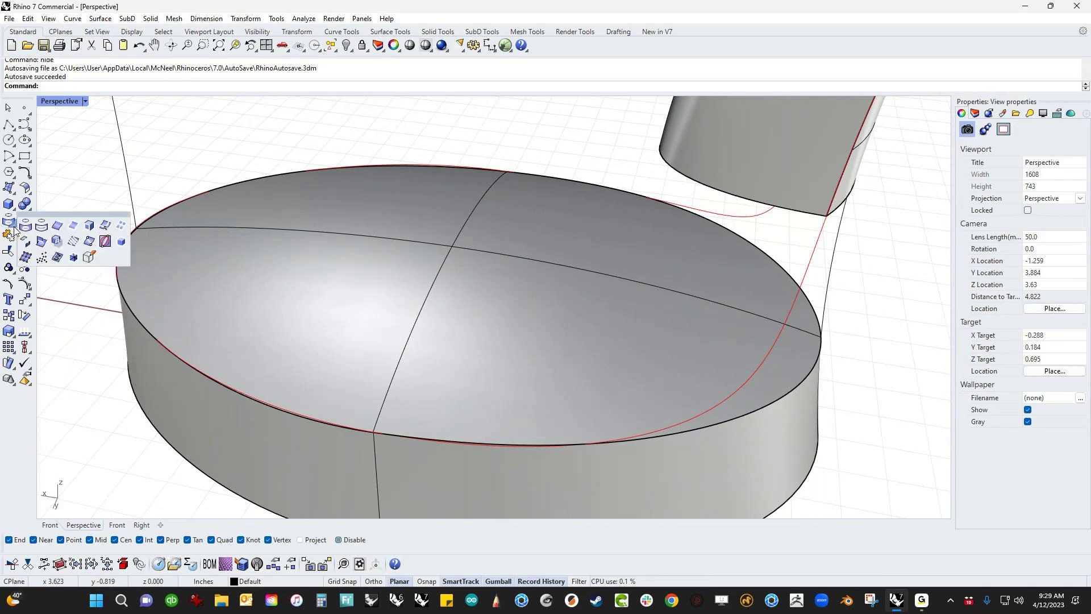
click(103, 227)
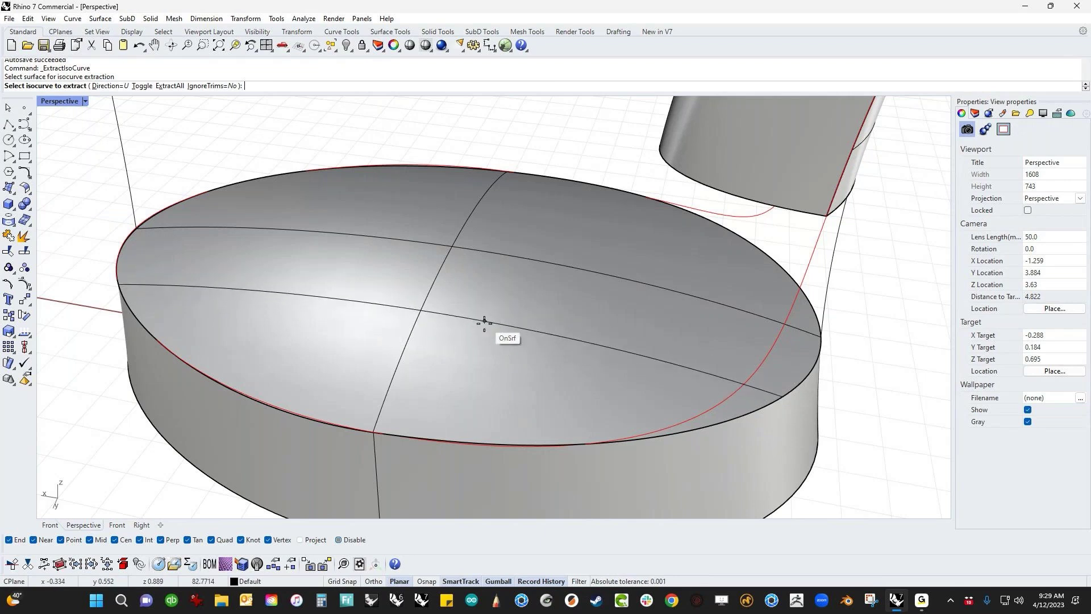
text(t)
key(Return)
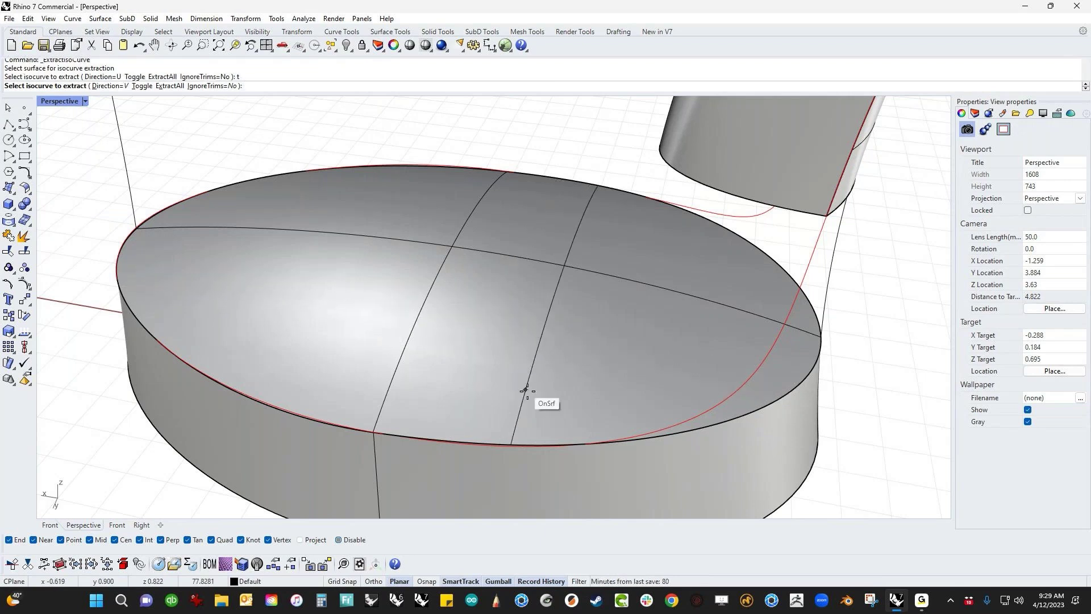
click(594, 443)
key(Return)
right_drag(669, 361, 832, 466)
click(892, 455)
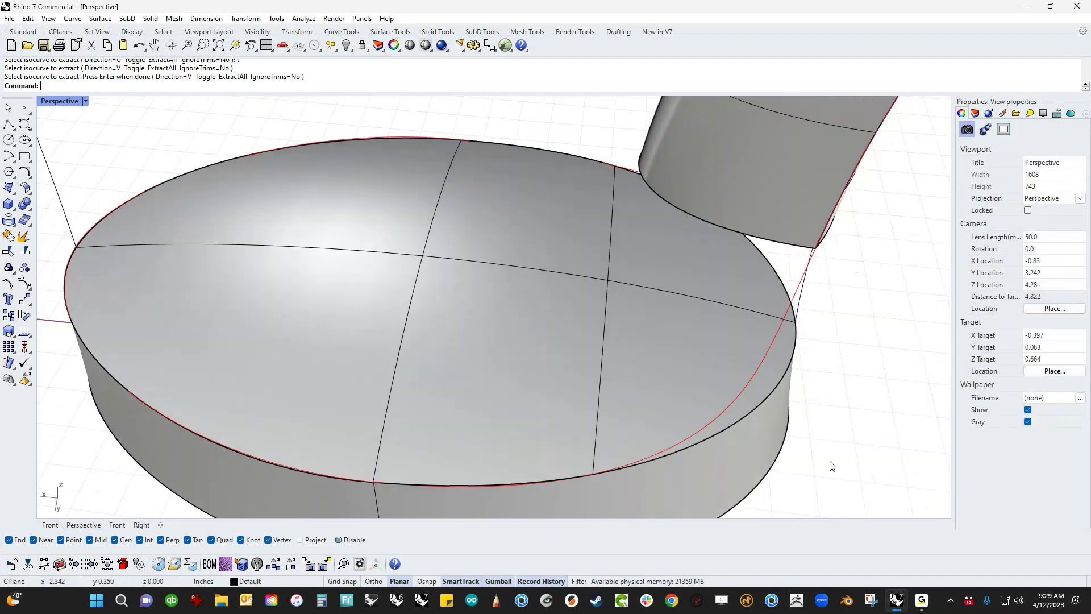
- Display the extracted isocurve's control points to examine its point structure
click(601, 375)
key(Return)
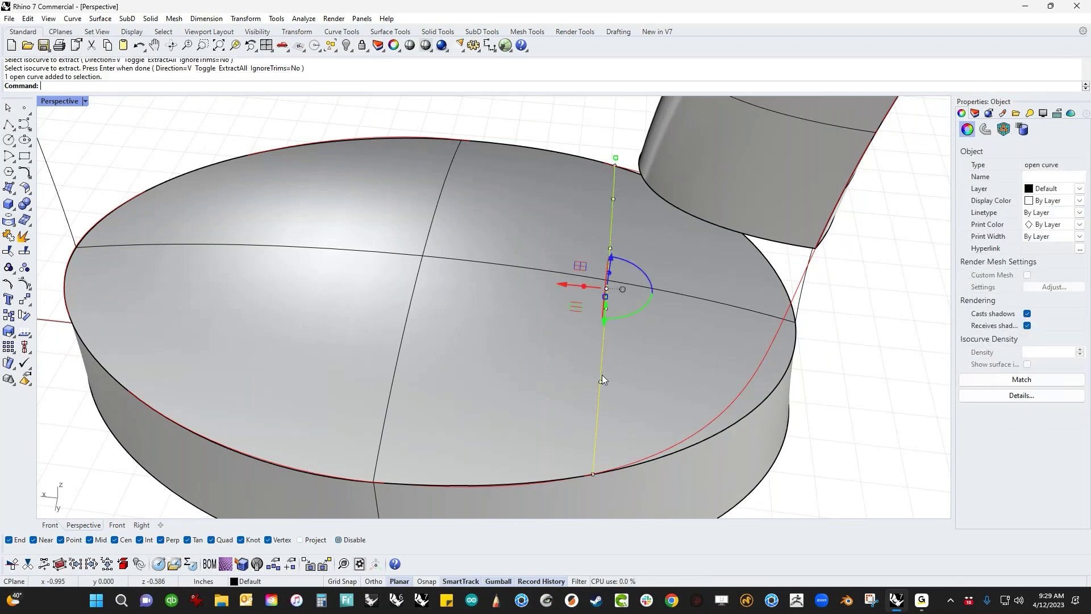
middle_click(602, 375)
click(664, 378)
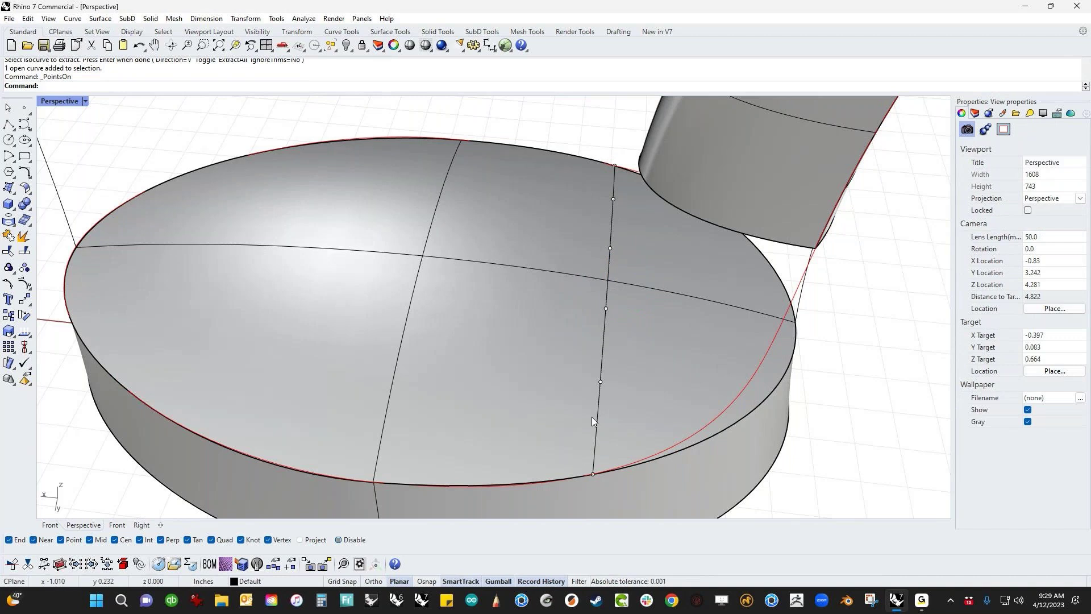
right_drag(623, 290, 641, 345)
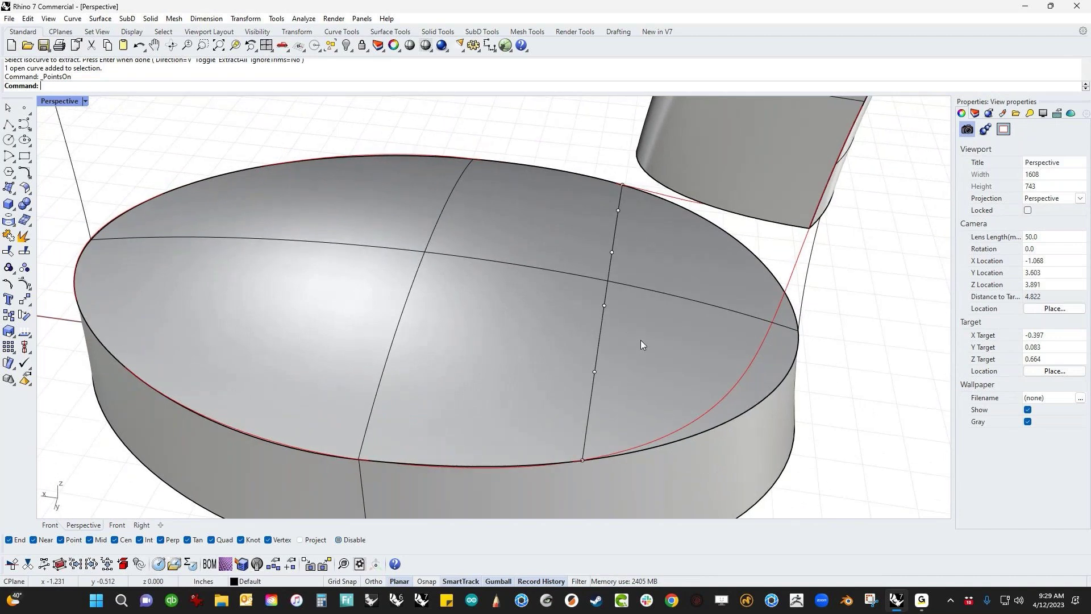
- Draw a degree-3 interpolated curve between the extracted isocurve's two endpoints
click(28, 129)
click(58, 129)
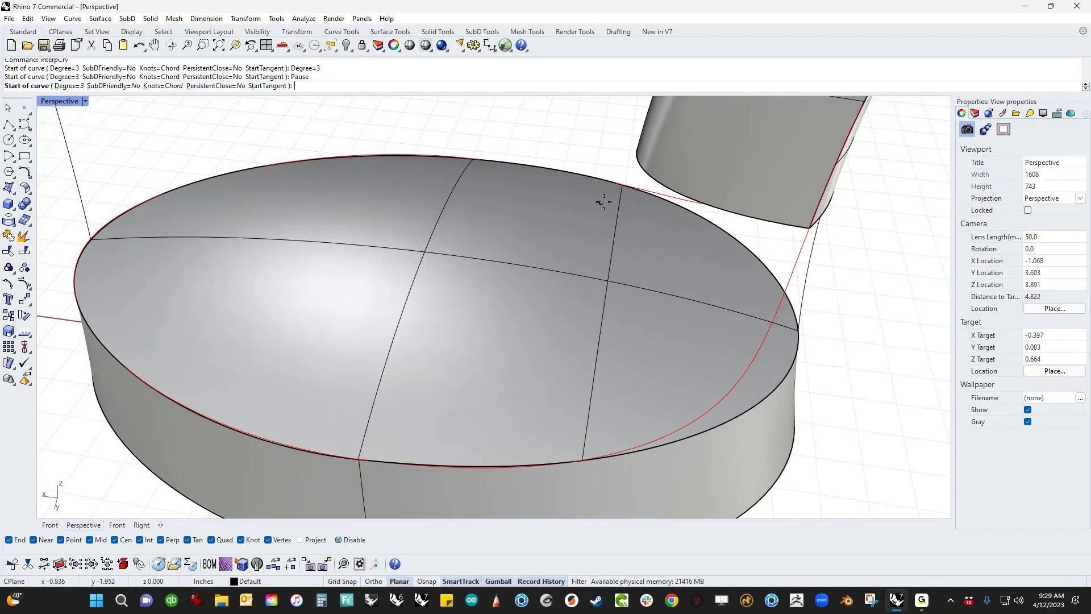
click(625, 186)
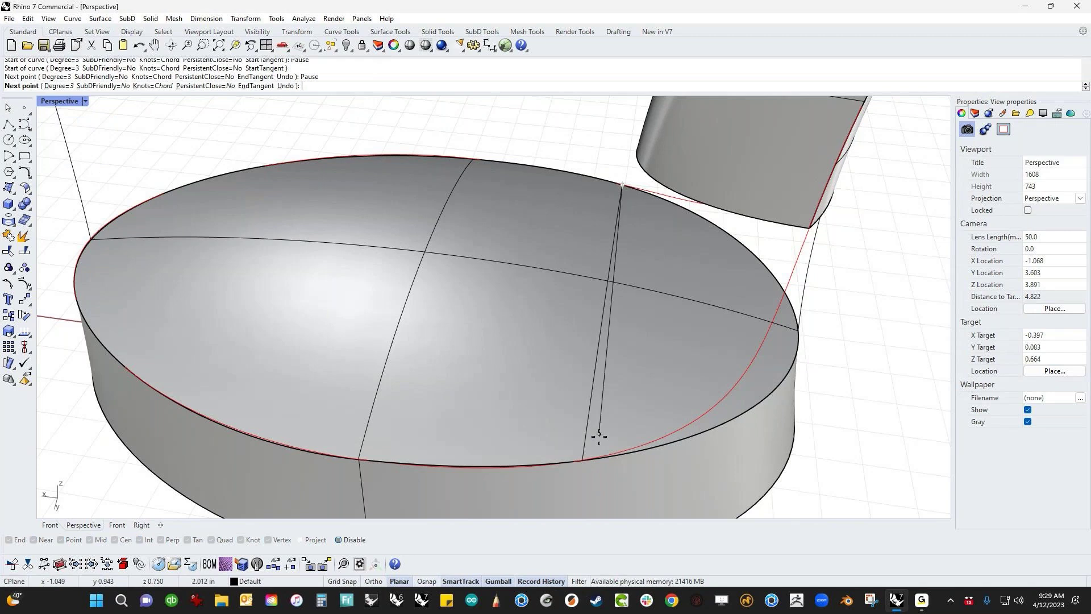
click(581, 459)
key(Return)
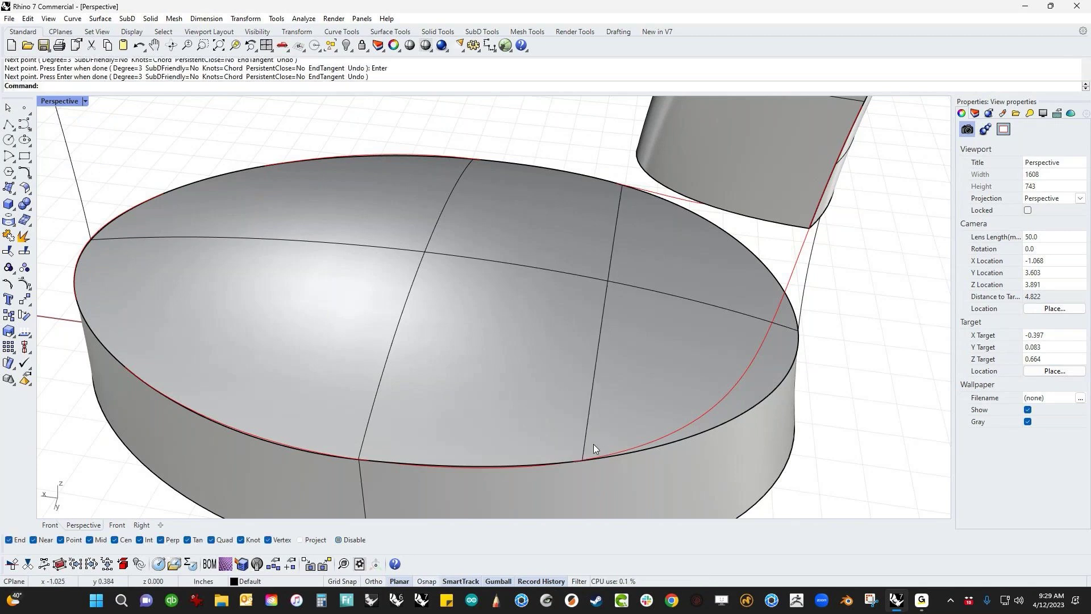
- Turn on the control points of the new degree-3 curve and set the viewport to Wireframe display
text(SelLast)
key(Return)
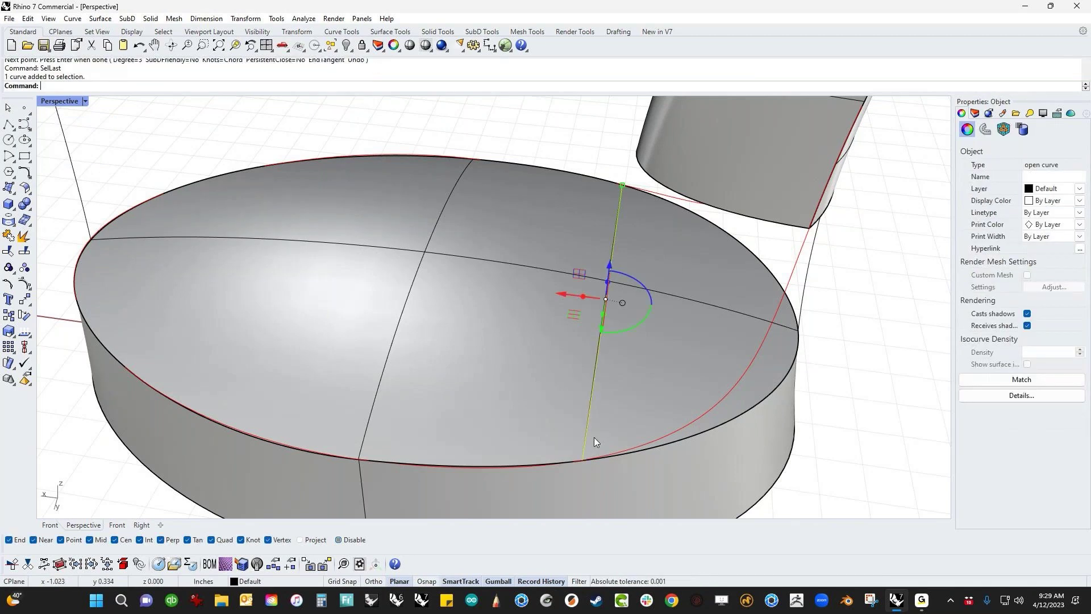
middle_click(632, 433)
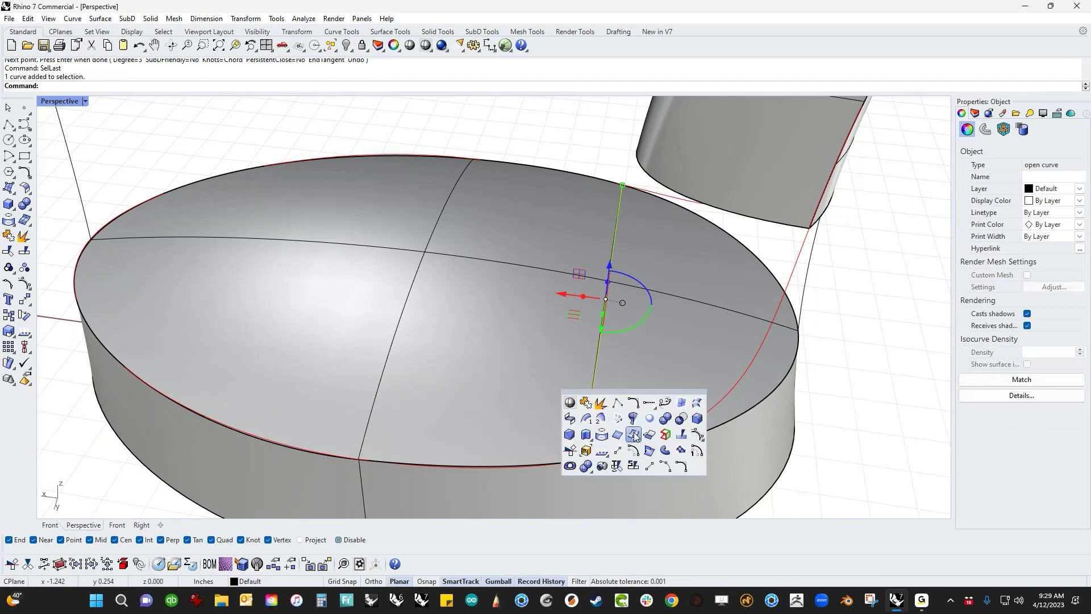
click(698, 436)
middle_click(650, 407)
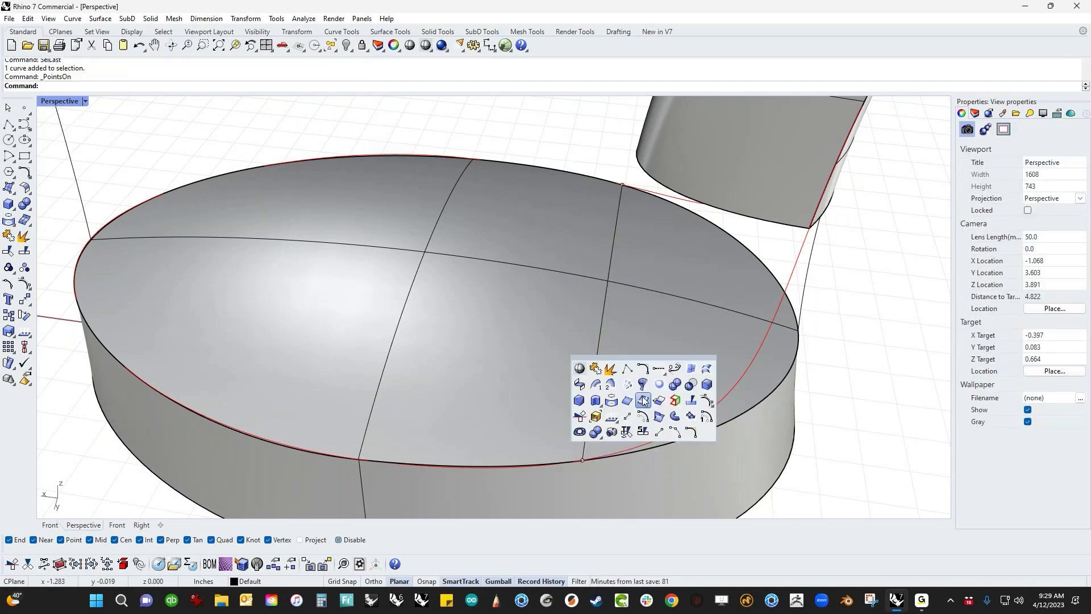
click(617, 386)
- Move the curve's two middle control points along X toward the base's centre to form an arch
click(600, 347)
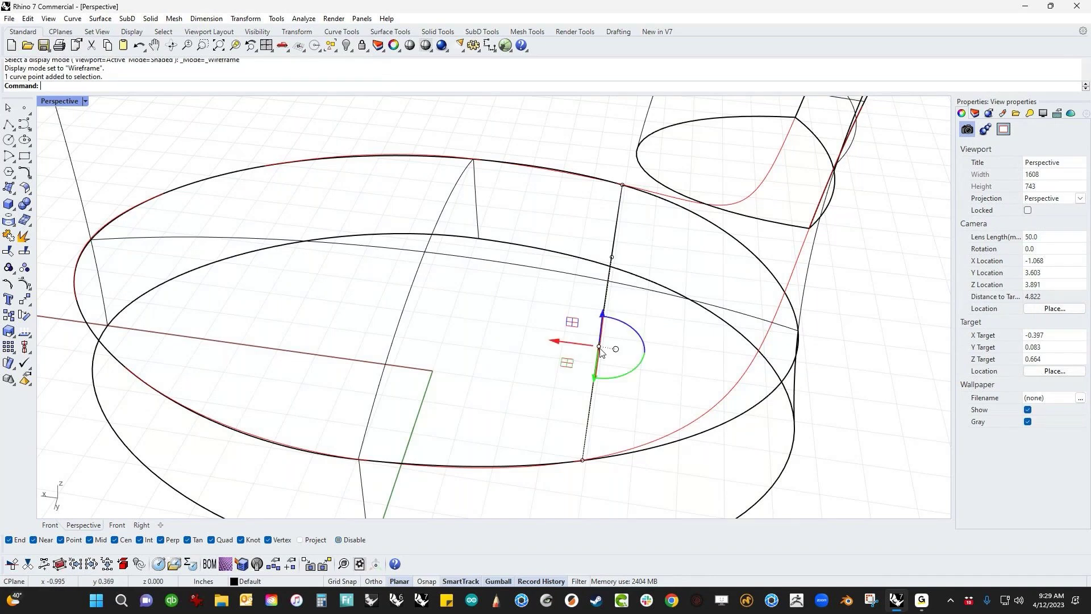
shift+click(612, 258)
drag(605, 300, 403, 277)
right_drag(641, 397, 774, 369)
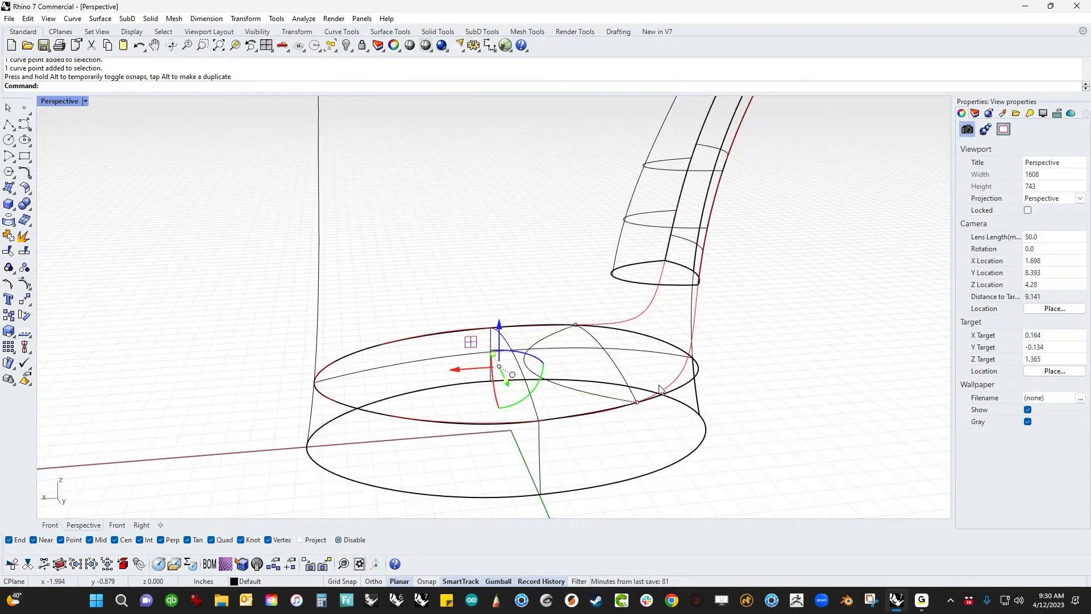
- Scale the arch's two middle control points apart along Y to make the arch fuller
right_drag(730, 348, 727, 384)
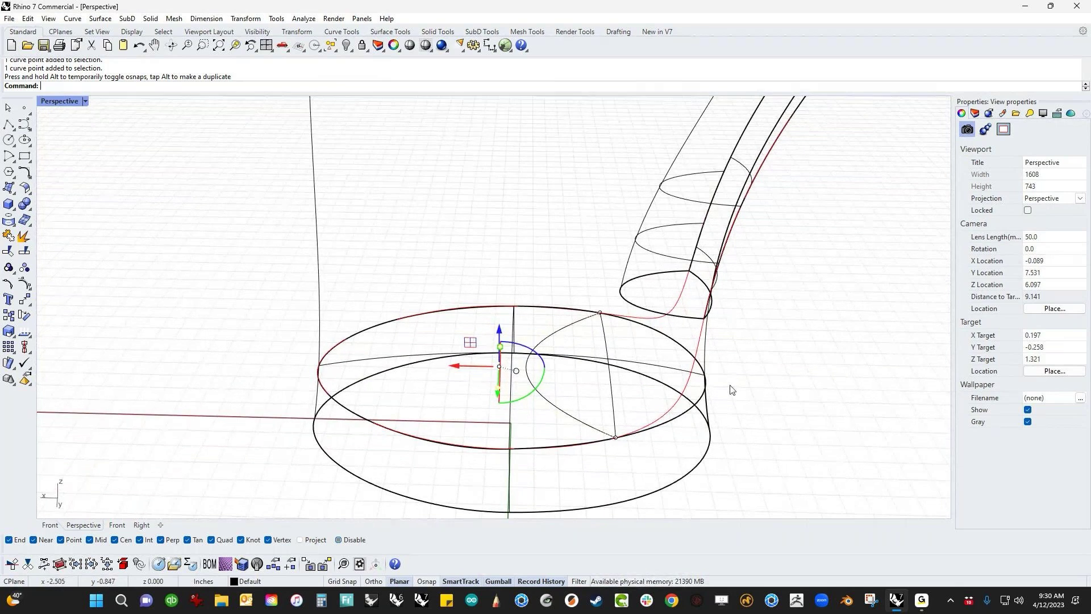
right_drag(589, 394, 518, 434)
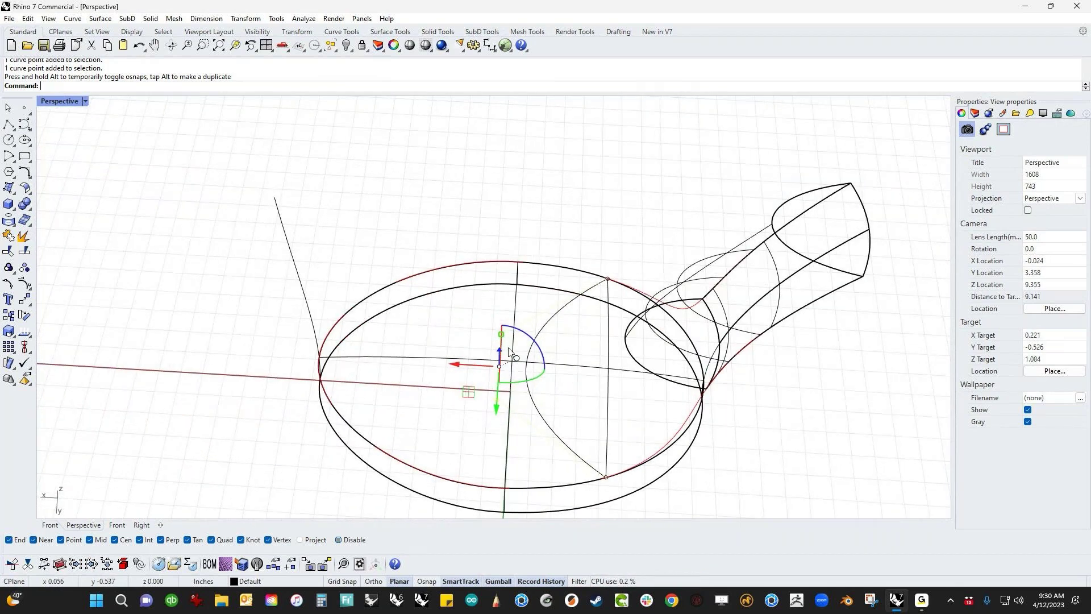
drag(503, 339, 498, 304)
right_drag(745, 443, 692, 404)
- Check the arch against the cap in Shaded display, and return to Wireframe display
middle_click(623, 362)
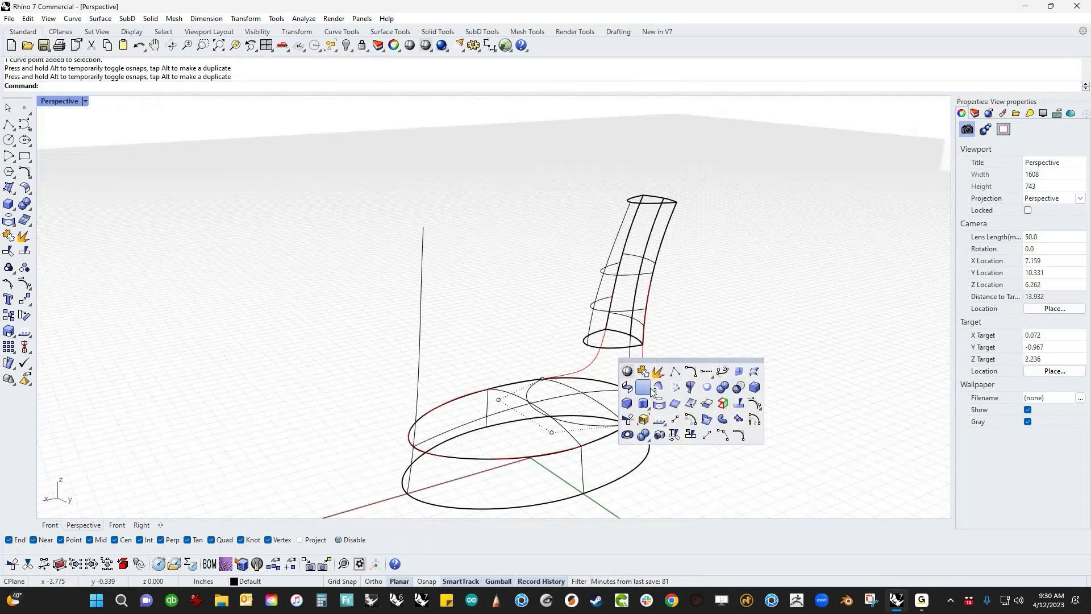
click(628, 371)
scroll(603, 392, up, 3)
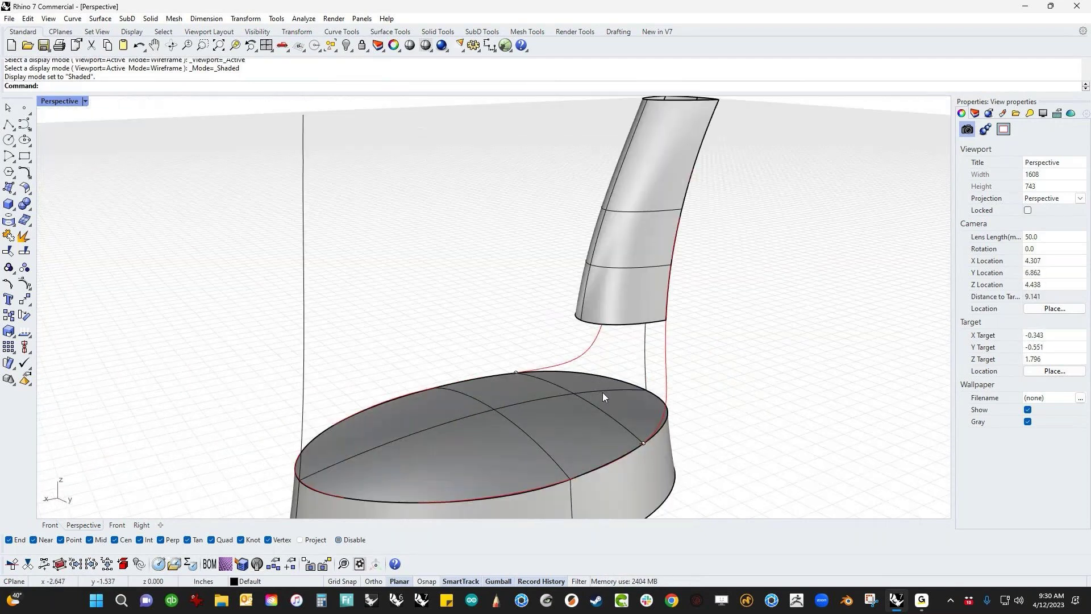
click(634, 330)
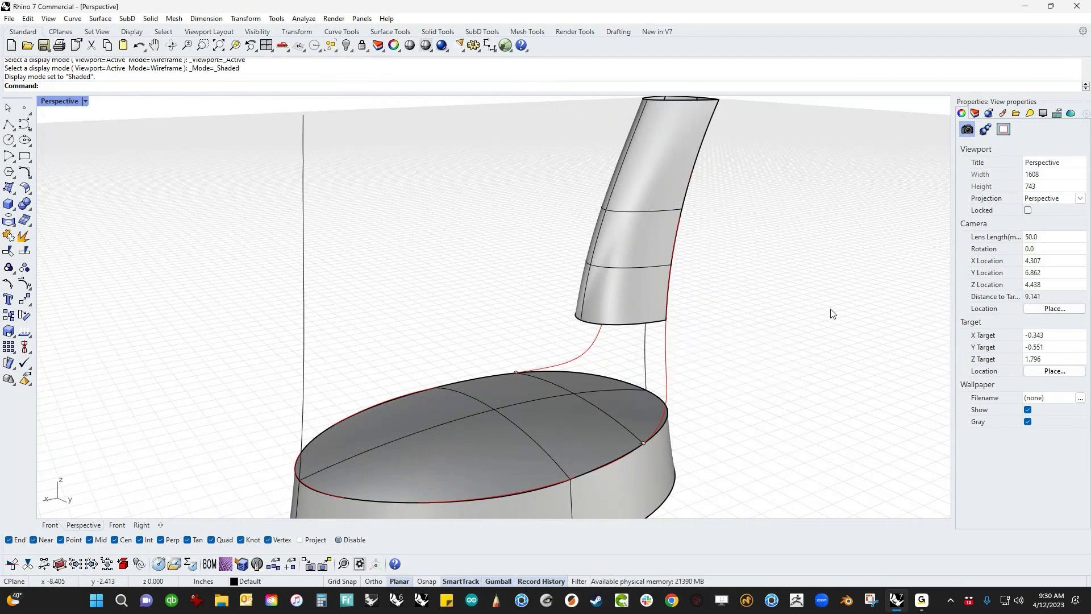
middle_click(768, 282)
click(768, 281)
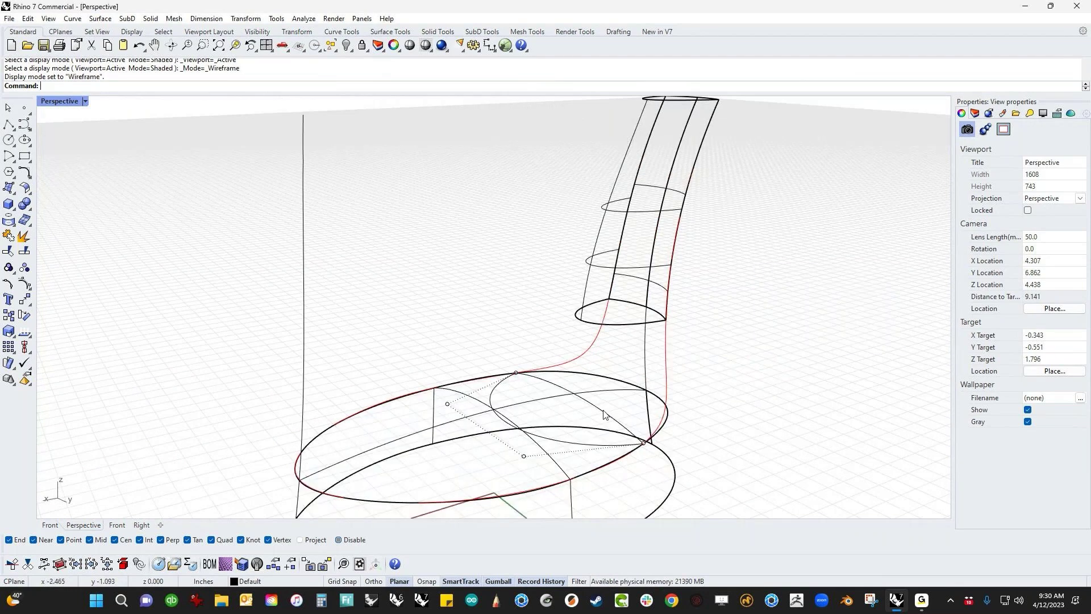
click(573, 448)
click(743, 377)
right_drag(743, 378, 733, 414)
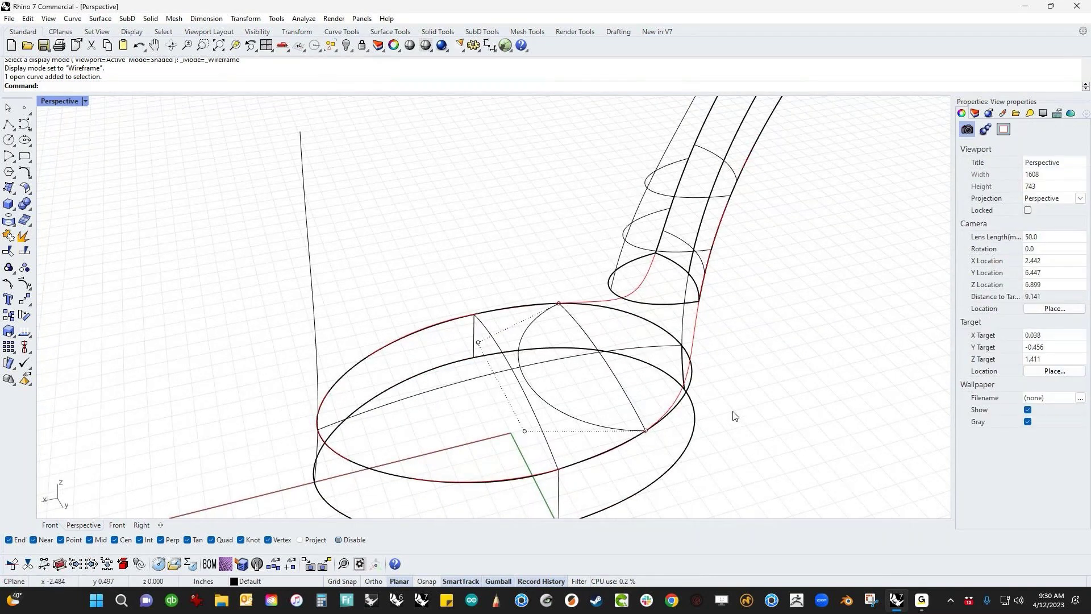
- Trim away the cap area enclosed by the arch curve beneath the neck, working in the Top view
text(Top)
key(Return)
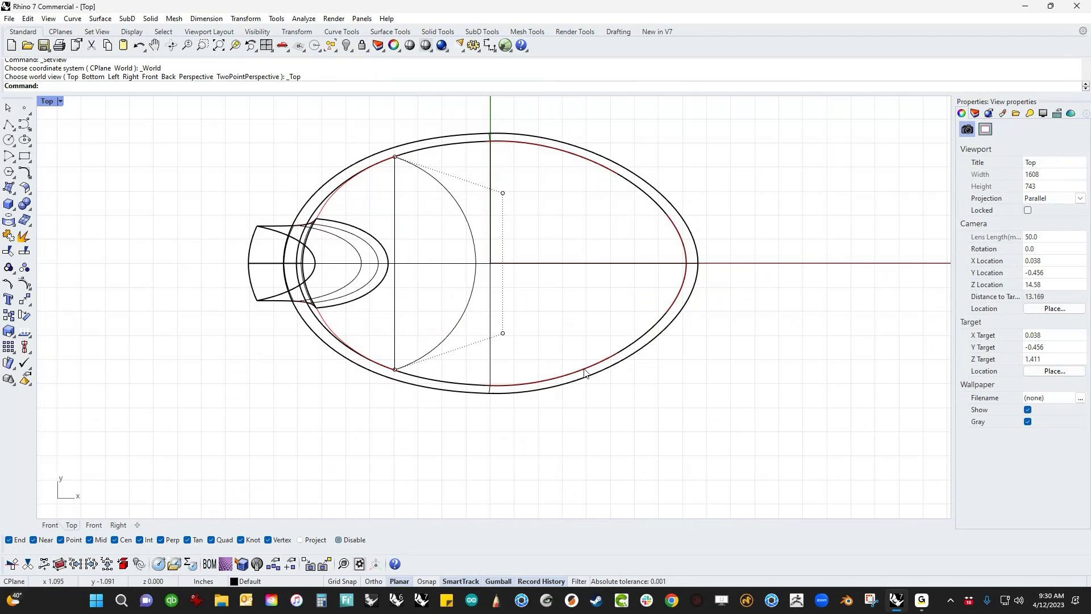
right_drag(528, 344, 592, 375)
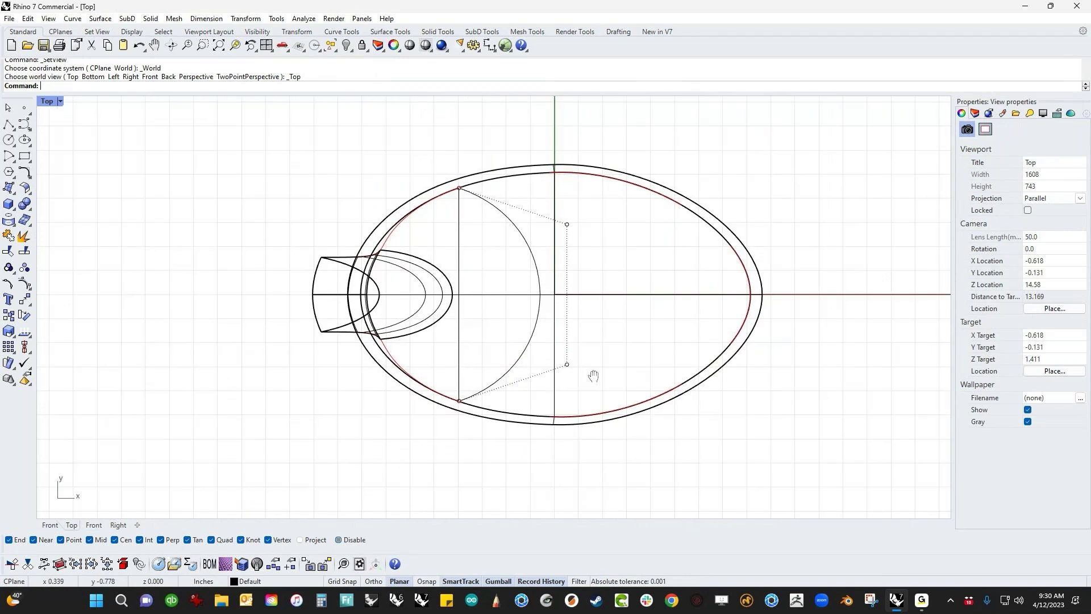
click(528, 345)
key(ctrl+t)
click(506, 294)
key(Return)
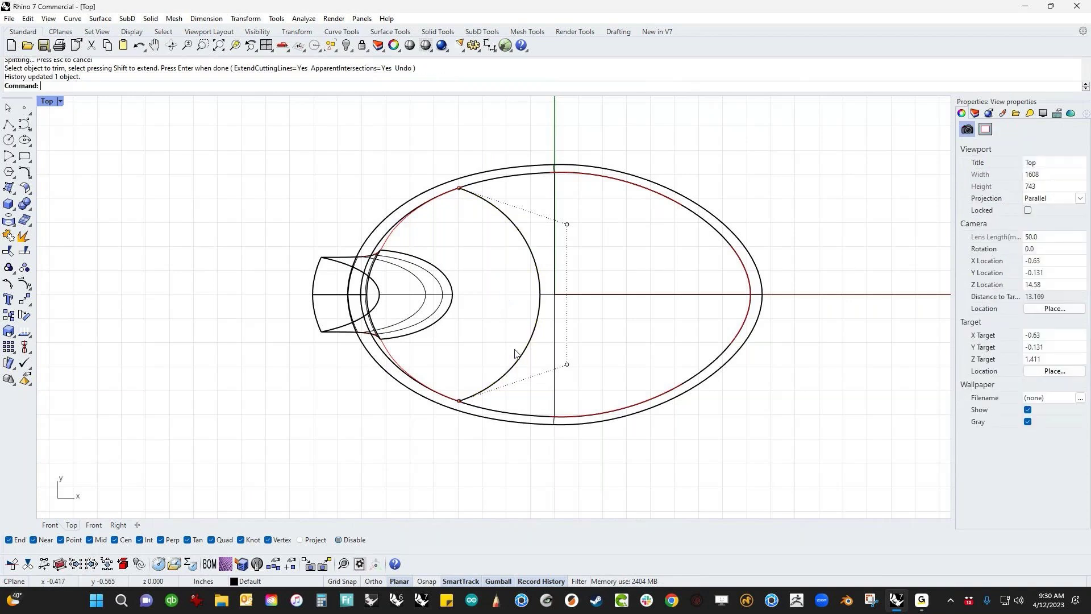
- Return to the Perspective view in Shaded display and inspect the arched opening in the cap
key(ctrl+F4)
scroll(488, 319, down, 2)
middle_click(489, 317)
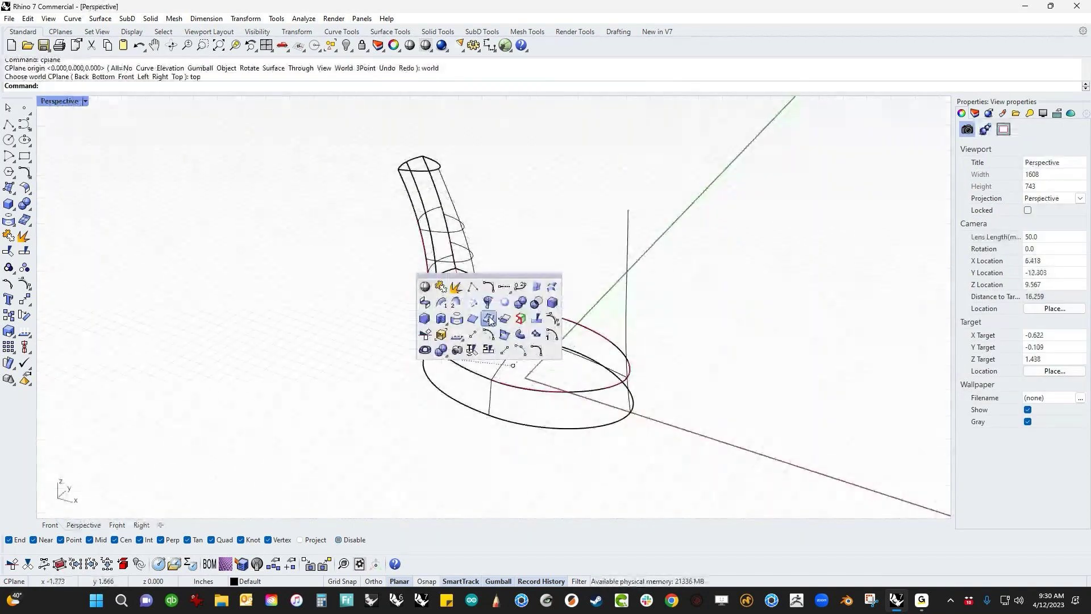
click(424, 285)
scroll(455, 319, up, 6)
mouse_move(455, 319)
right_down()
mouse_move(496, 319)
mouse_move(557, 356)
mouse_move(526, 352)
mouse_move(516, 372)
mouse_move(560, 385)
mouse_move(360, 343)
mouse_move(621, 366)
right_up()
middle_click(587, 341)
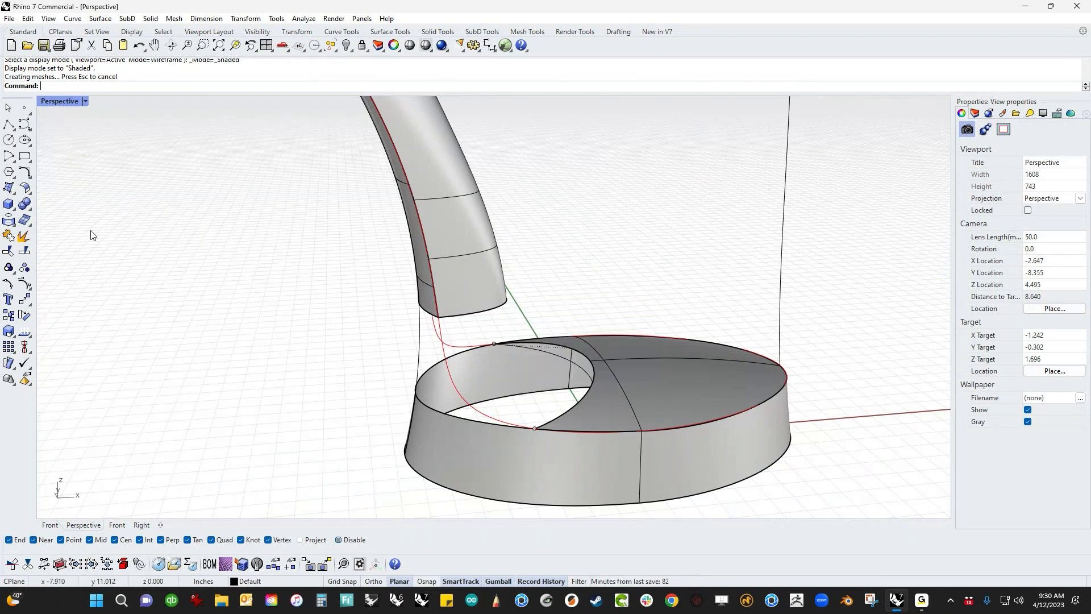
- Start a surface blend between the neck's lower edge and the arched edge of the trimmed cap
click(26, 190)
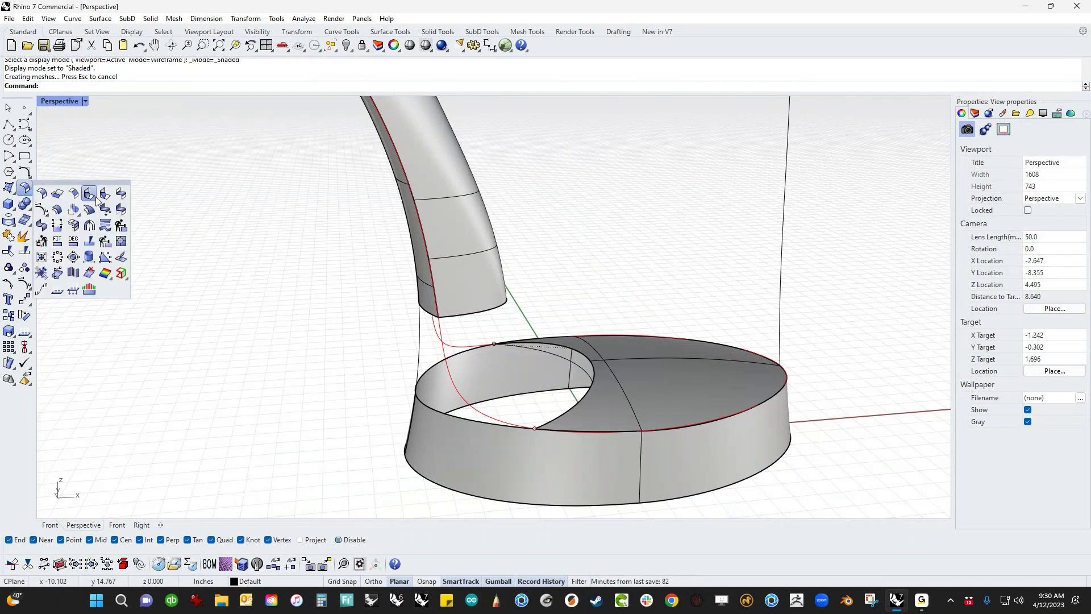
click(125, 196)
click(451, 316)
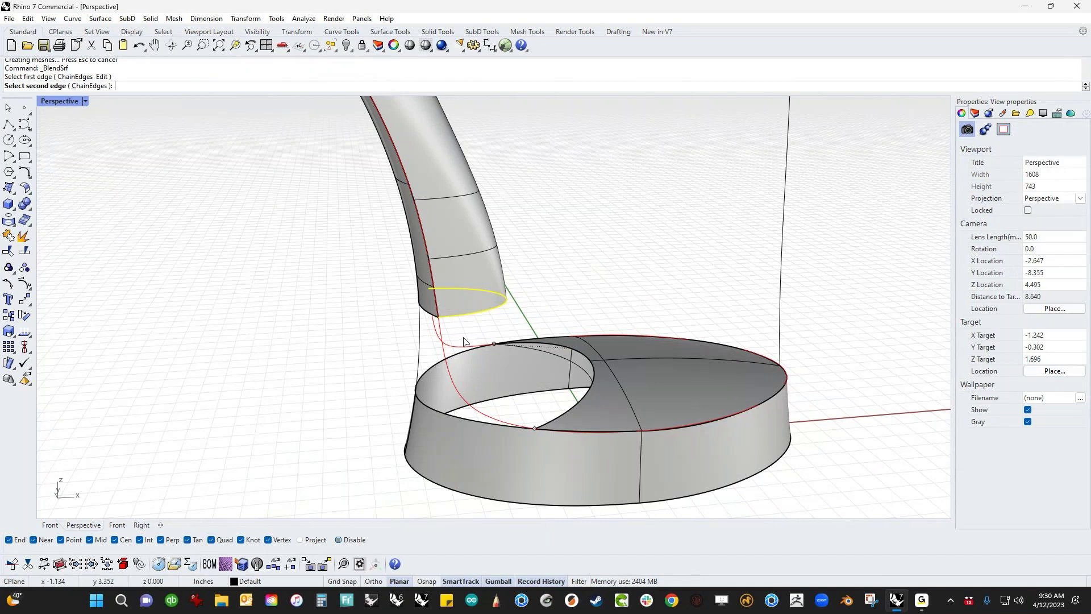
click(553, 427)
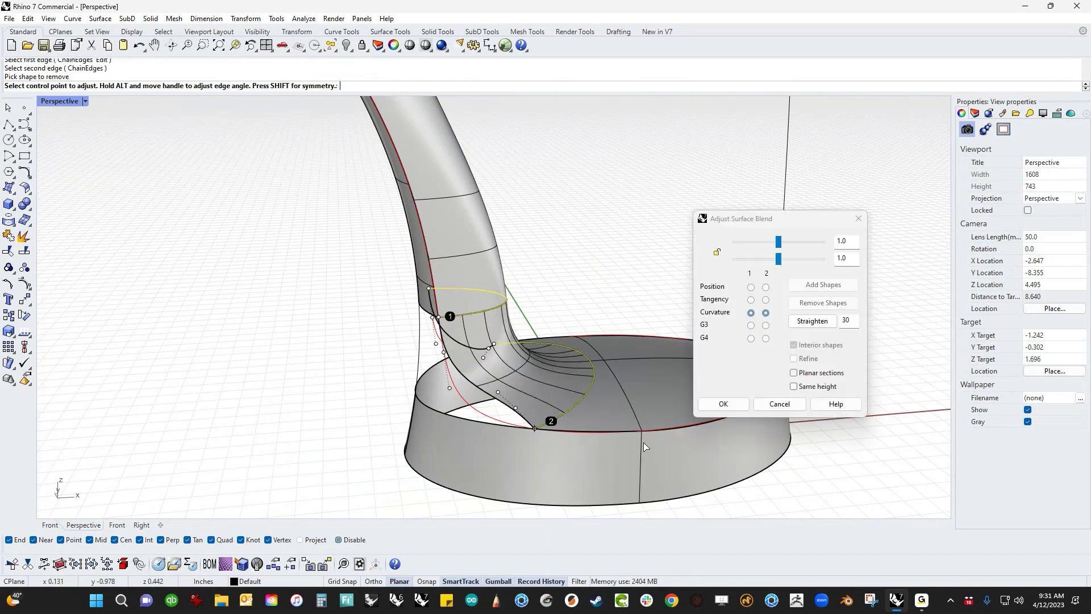
- Swing the blend's cap-end handle on one side outward so its free edge follows the red guide curve
right_drag(612, 418, 453, 315)
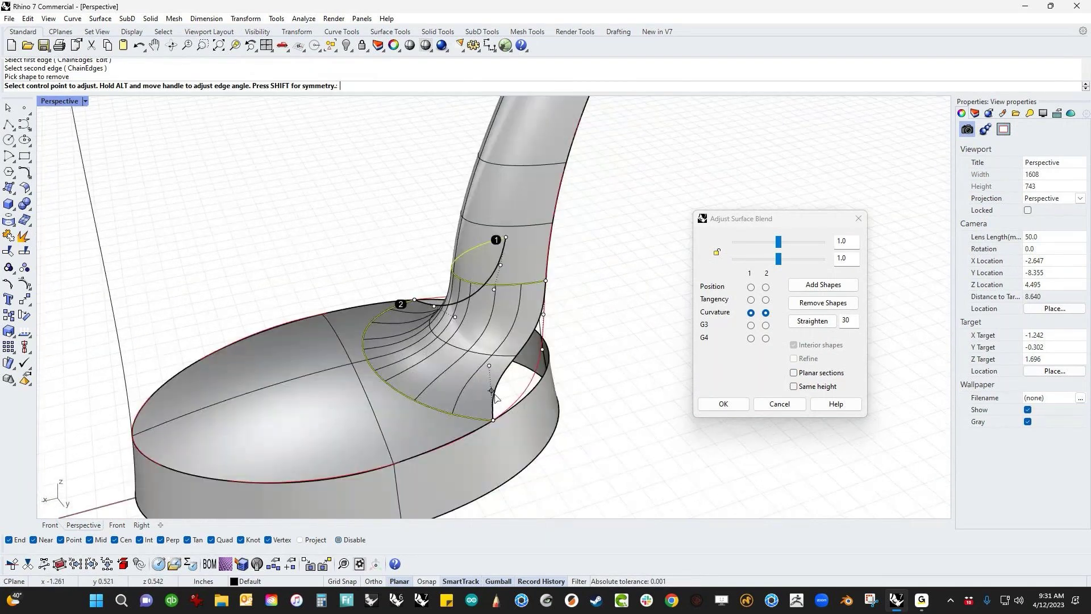
scroll(487, 390, up, 5)
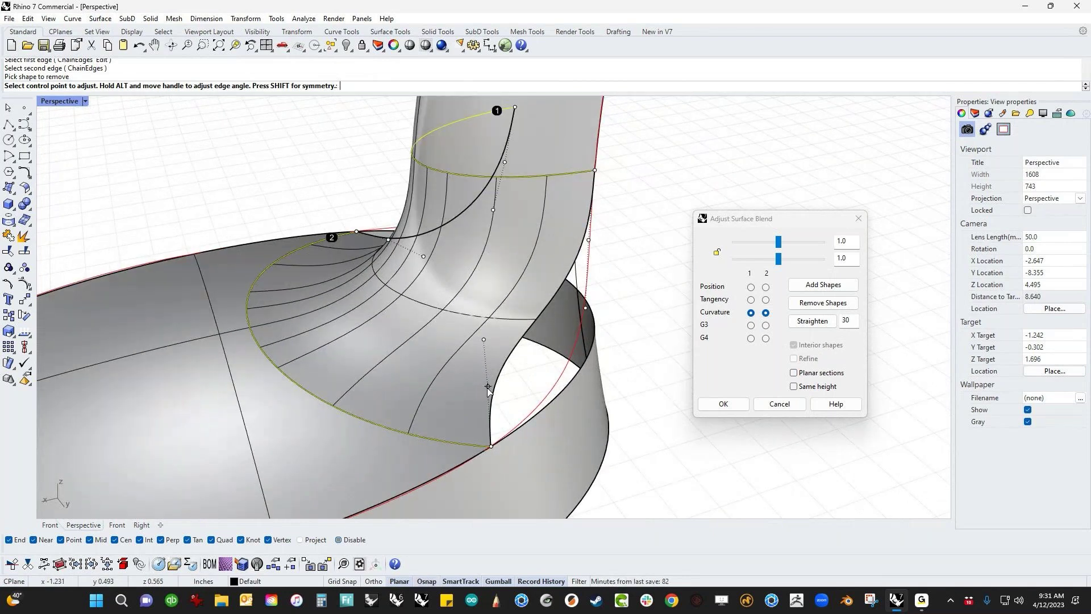
click(488, 388)
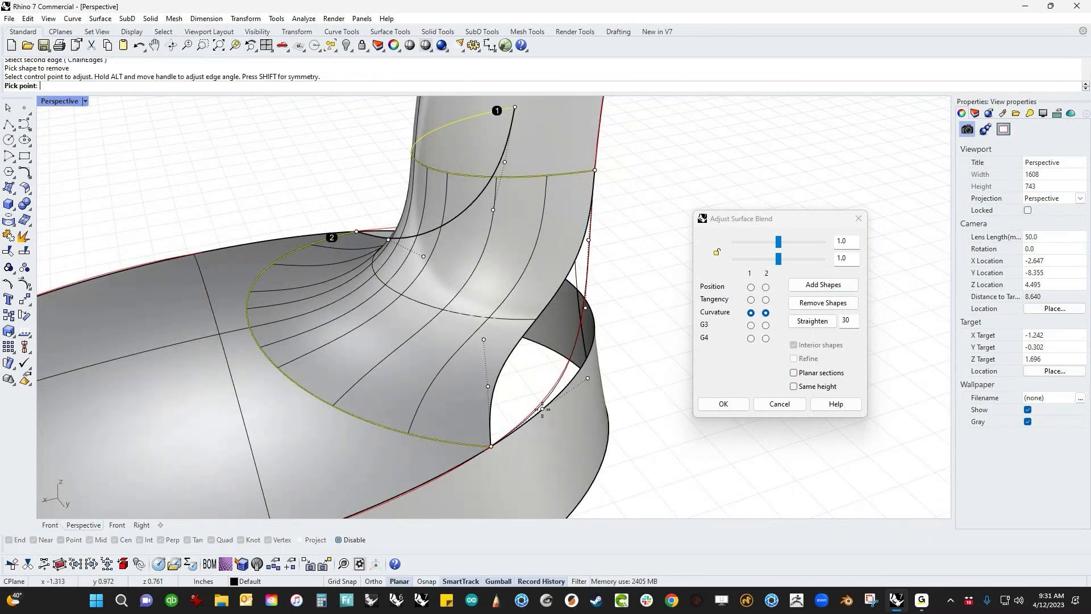
click(543, 409)
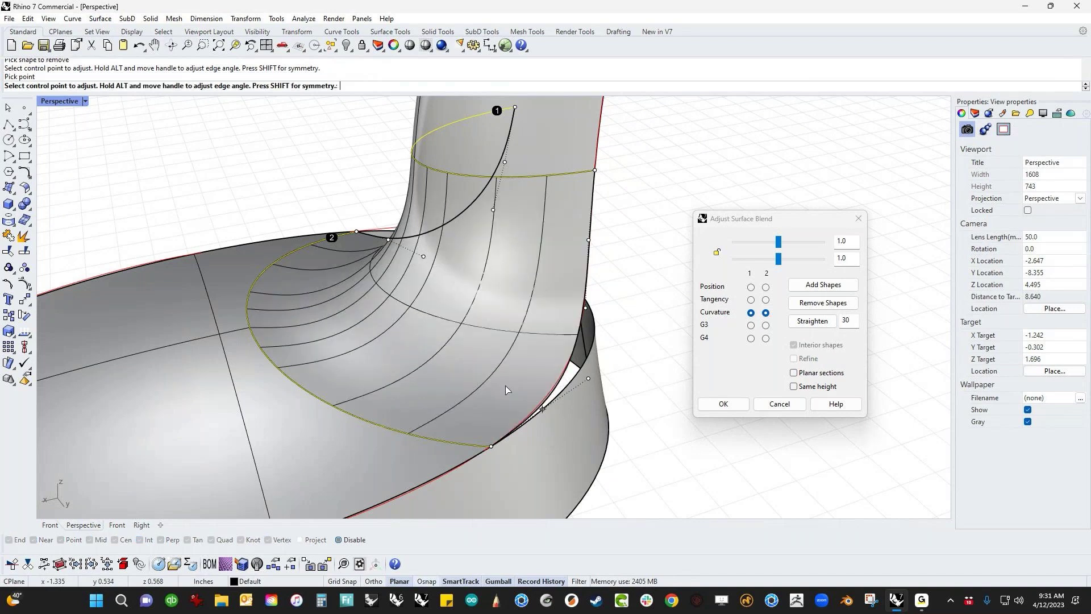
- Swing the cap-end handle on the blend's opposite side outward to match that side's guide curve
right_drag(427, 362, 640, 340)
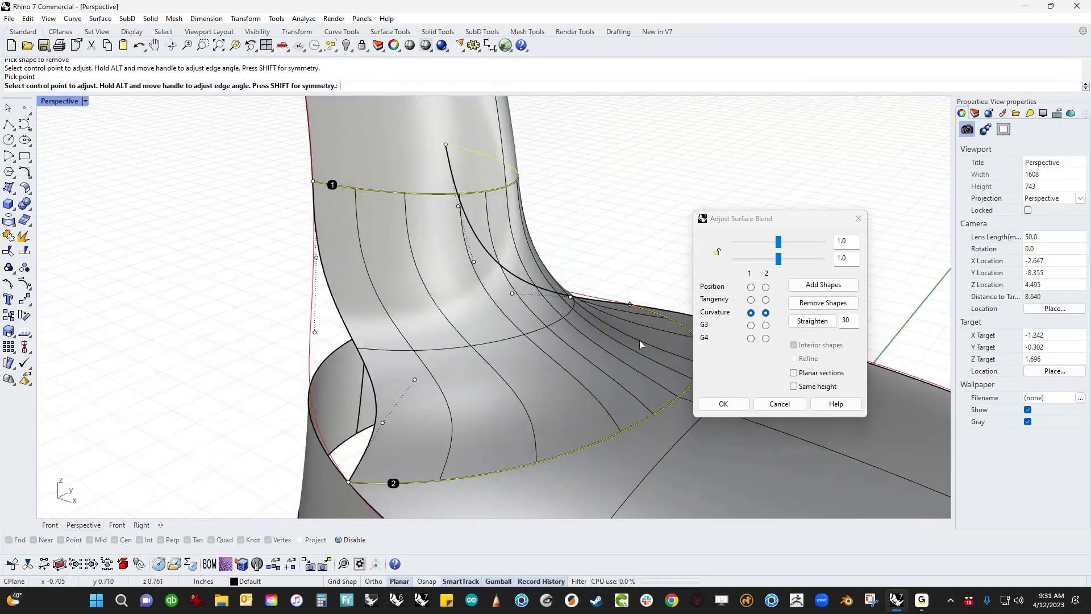
right_drag(482, 398, 473, 387)
click(473, 387)
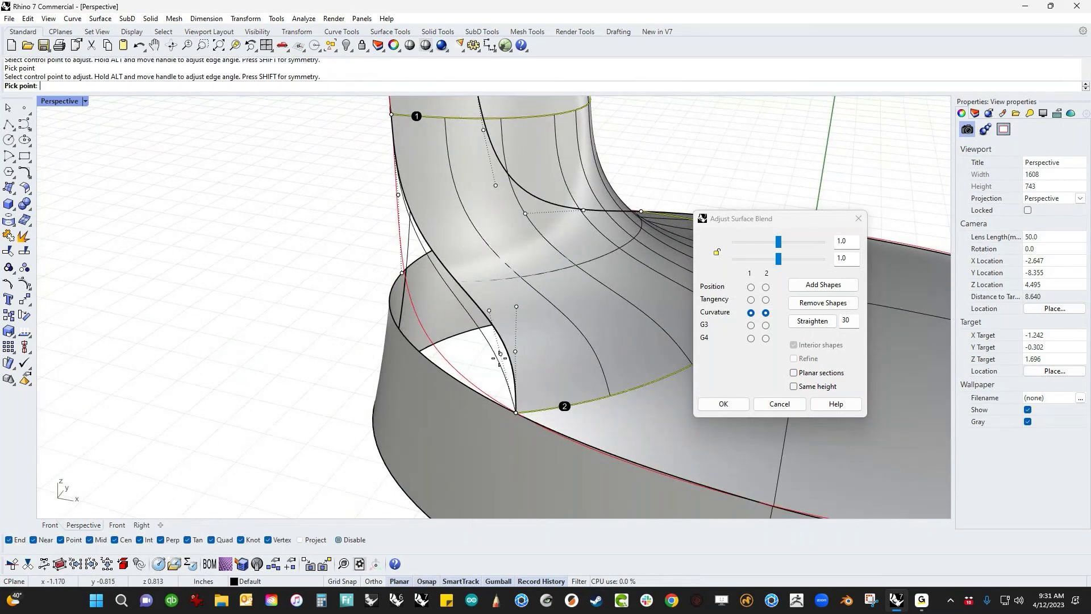
click(486, 400)
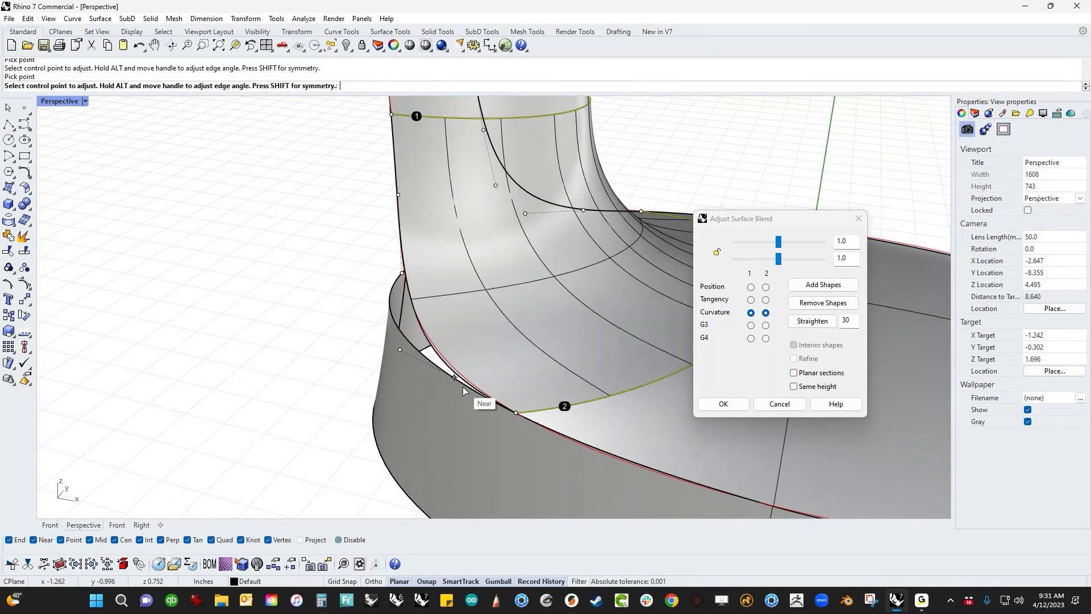
- Inspect the blend and accept it with curvature continuity at both edges and both bulge values at 1.0
right_drag(485, 399, 365, 364)
right_drag(482, 396, 188, 375)
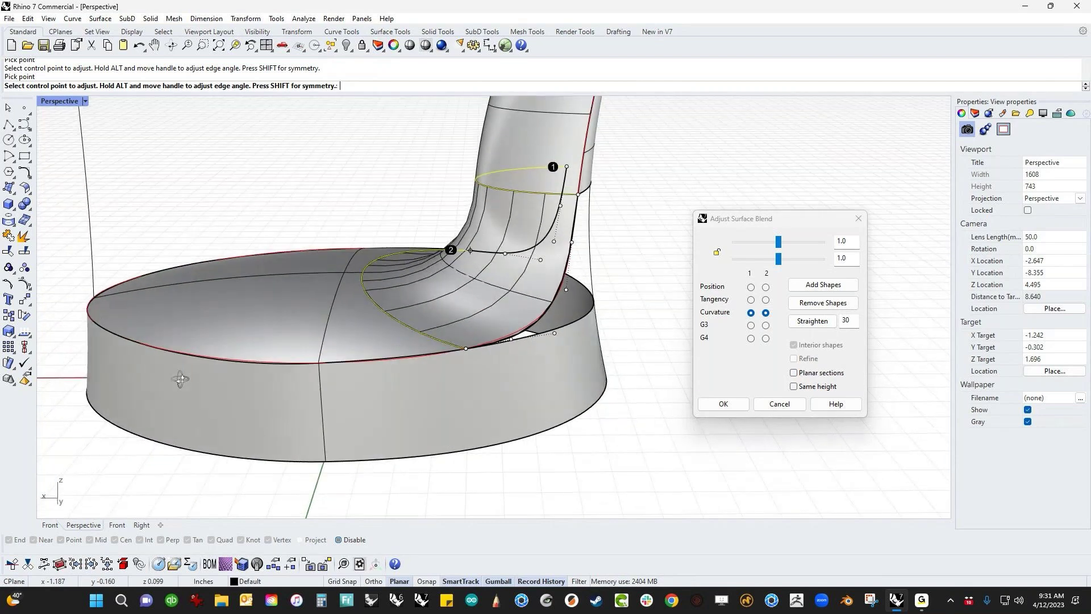
click(846, 242)
click(850, 256)
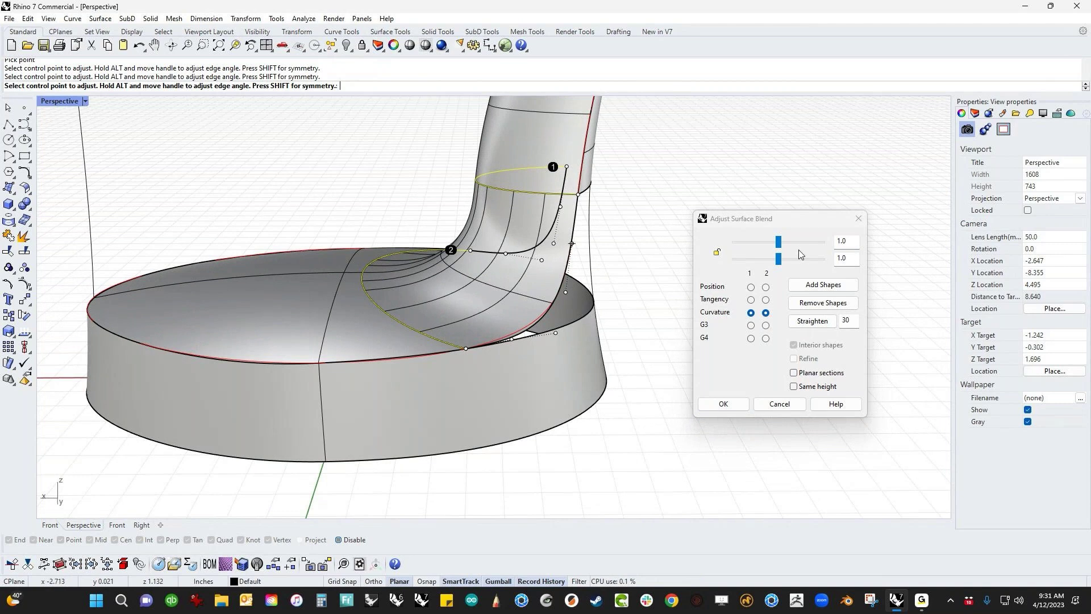
click(851, 242)
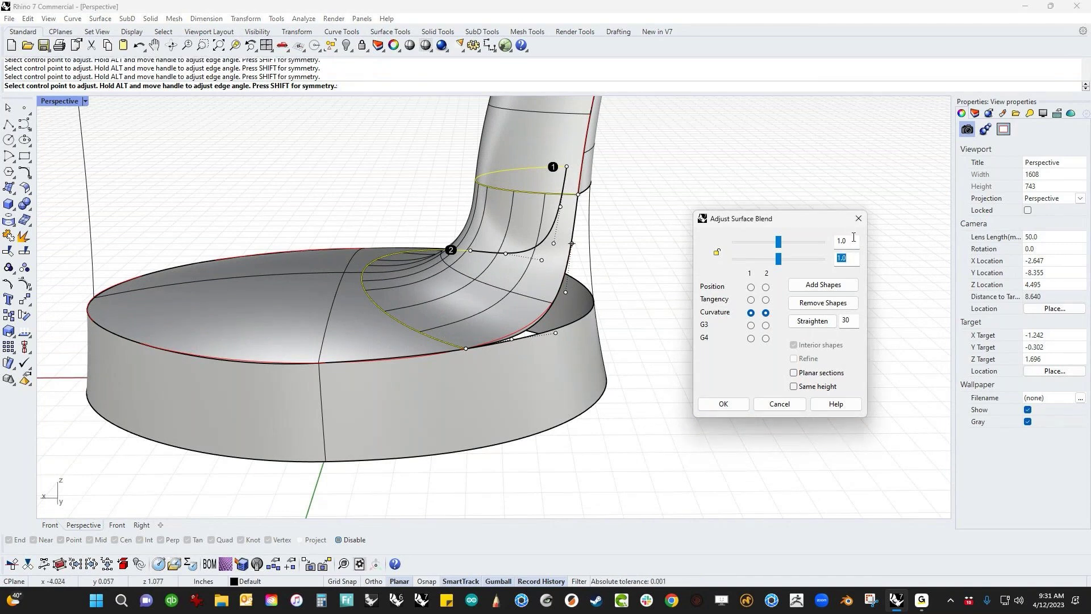
right_drag(532, 355, 637, 392)
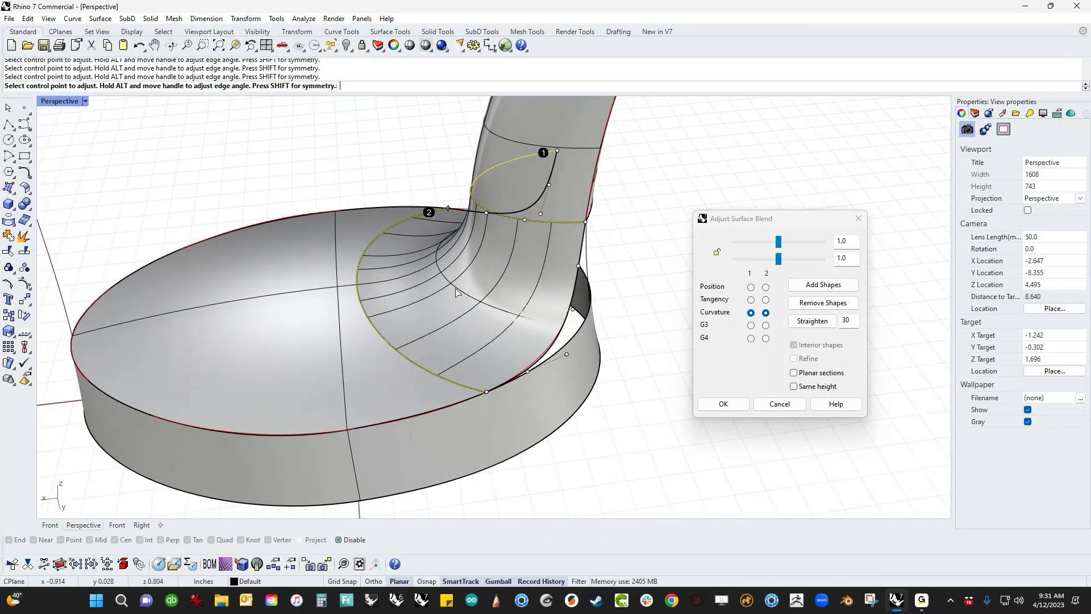
click(721, 404)
- Check the neck-to-cap blend in Rendered display, and return to Shaded display
right_drag(658, 409, 568, 353)
click(86, 102)
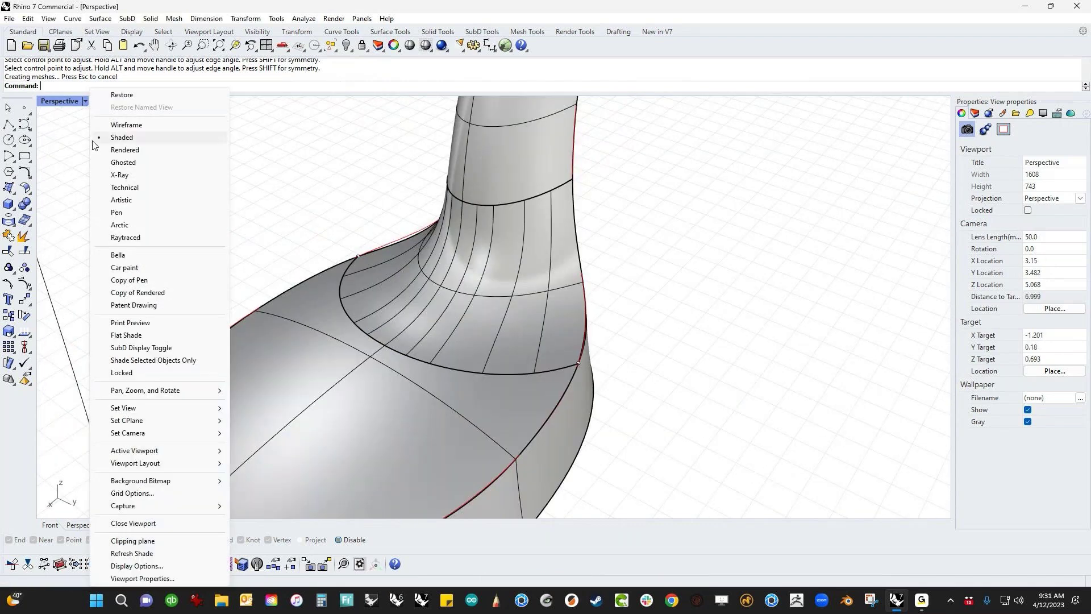
click(111, 149)
scroll(486, 287, down, 4)
right_drag(485, 288, 383, 268)
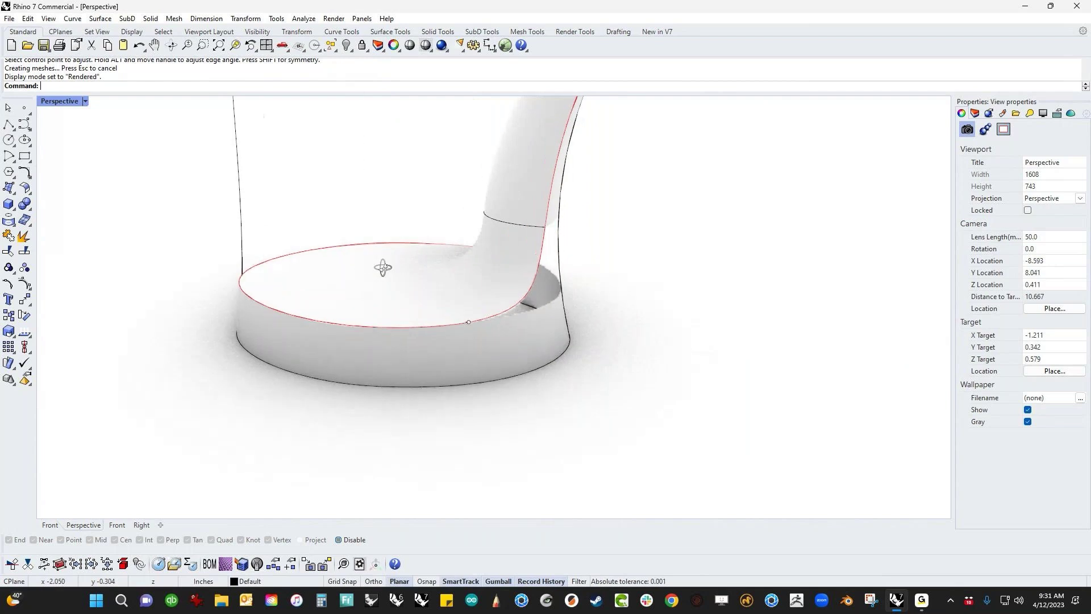
click(63, 101)
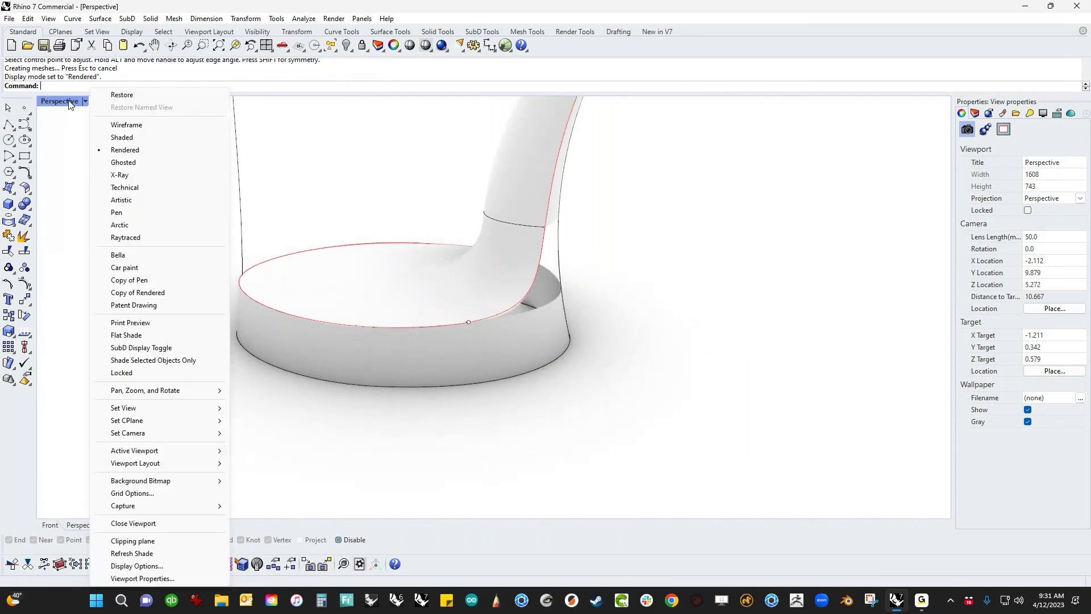
click(114, 138)
- Extend one free side edge of the blend surface beyond the base's wall, using a smooth, merged extension
scroll(496, 272, up, 5)
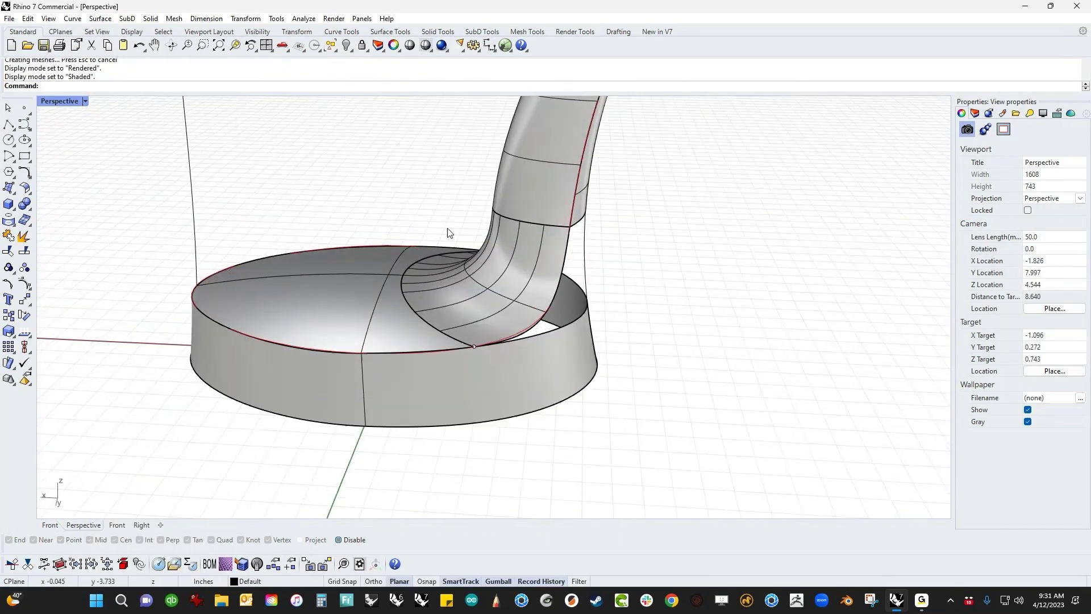
right_drag(543, 370, 518, 265)
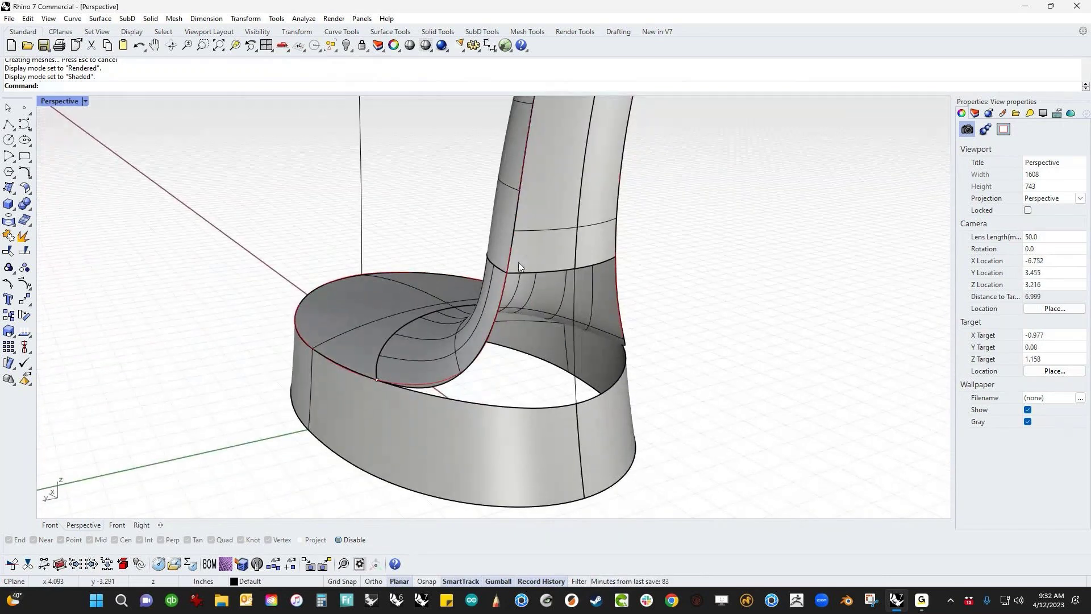
right_drag(498, 389, 584, 398)
mouse_move(657, 377)
right_down()
mouse_move(677, 394)
mouse_move(693, 470)
mouse_move(672, 376)
right_up()
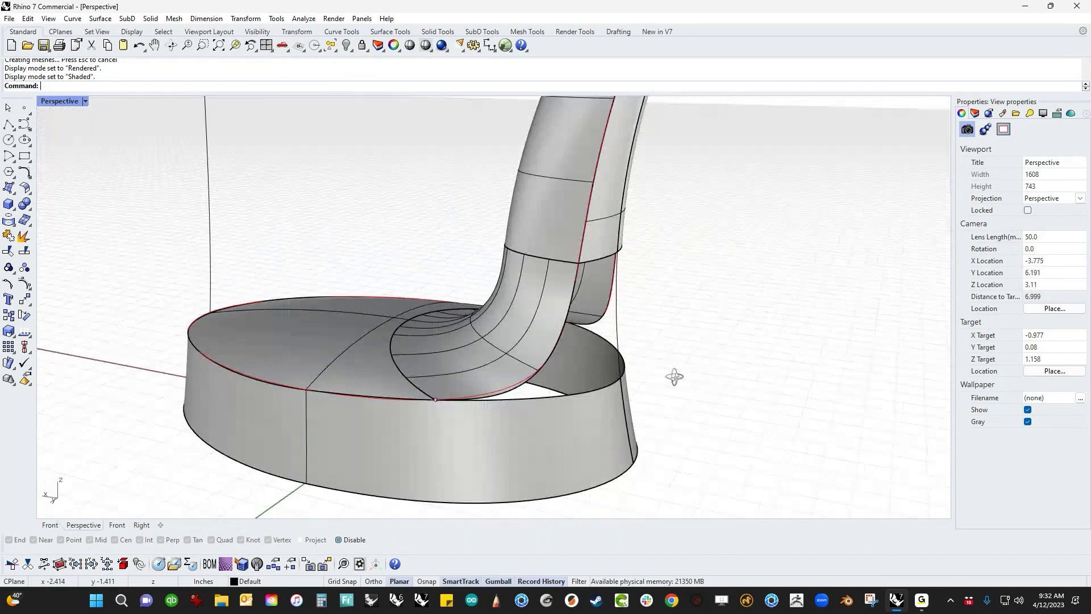
click(30, 196)
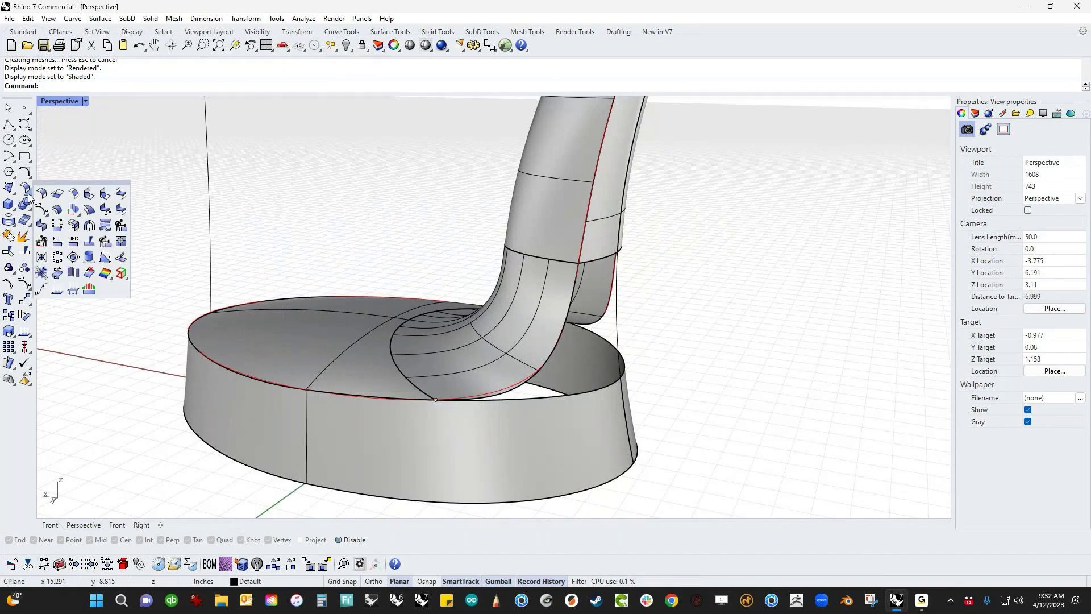
click(57, 194)
click(517, 393)
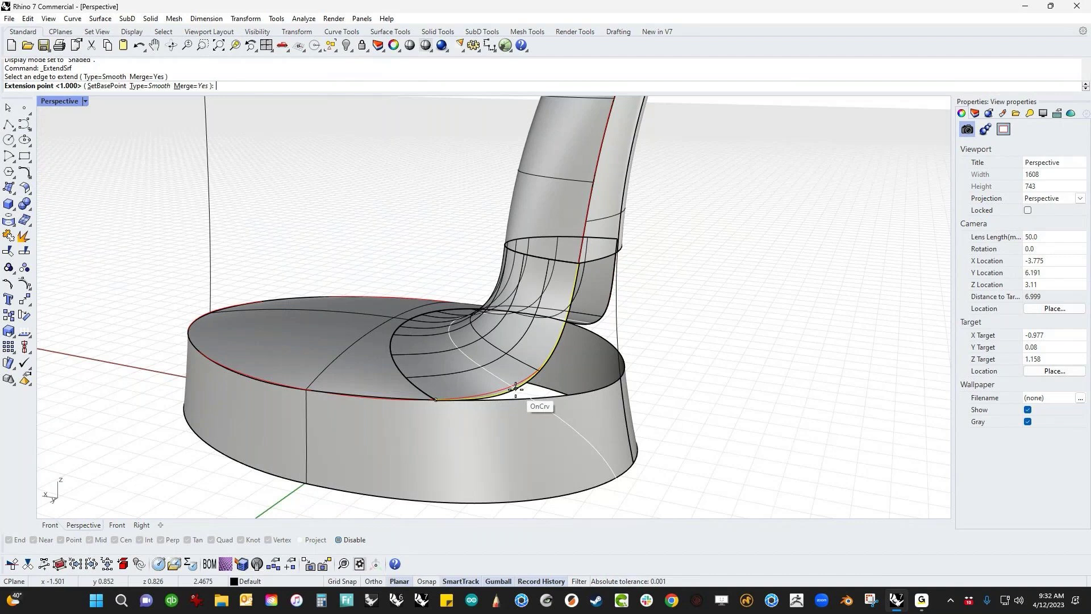
click(558, 414)
- Extend the blend surface's opposite free side edge outward beyond the base's wall
right_drag(743, 438, 484, 425)
right_click(484, 424)
click(485, 425)
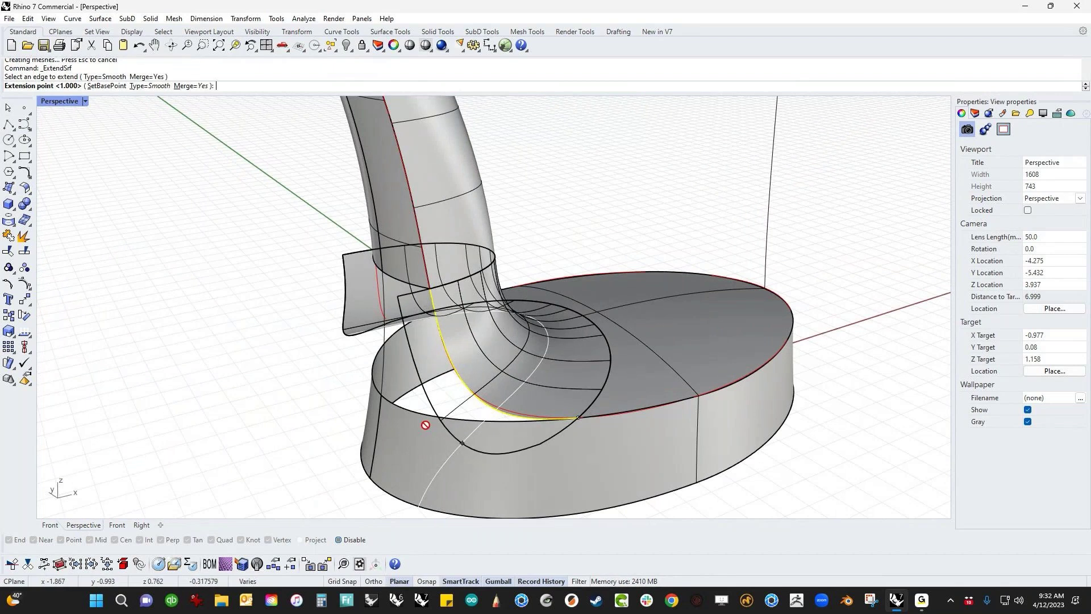
click(454, 422)
- Show the hidden oval wall surface that rises around the base
right_drag(237, 383, 555, 370)
text(show)
key(Return)
- Trim the extended blend with the oval wall surface, removing the overhanging parts on both sides
click(555, 371)
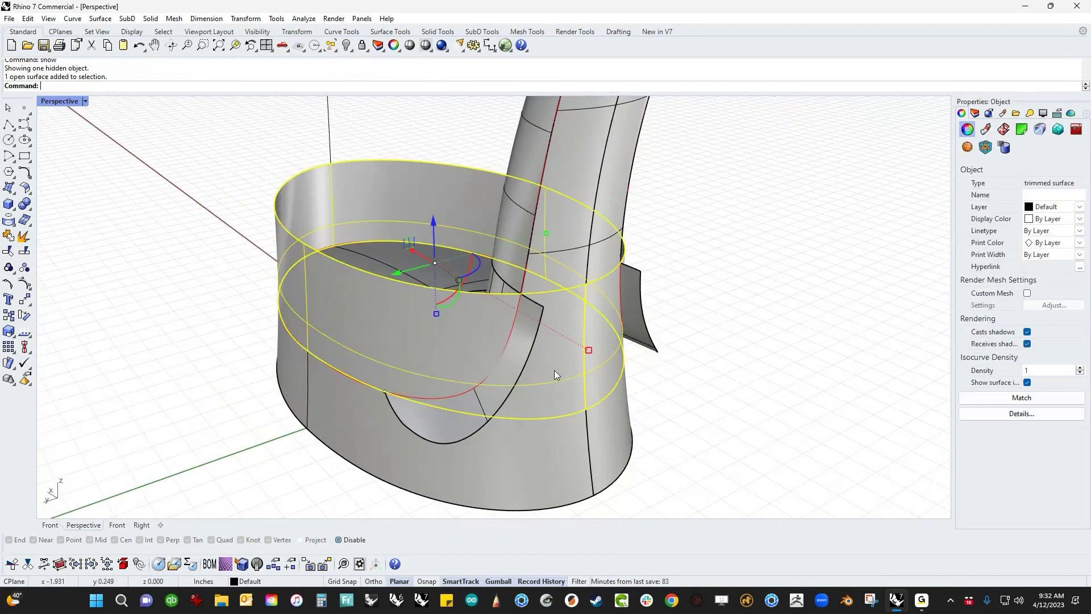
text(trim)
key(Return)
click(440, 422)
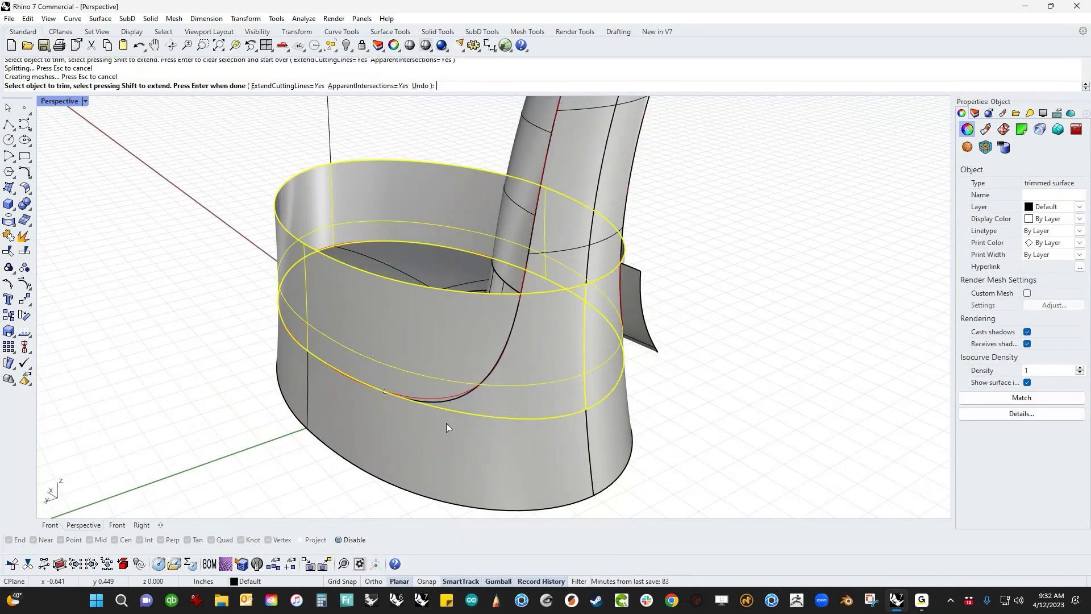
click(650, 358)
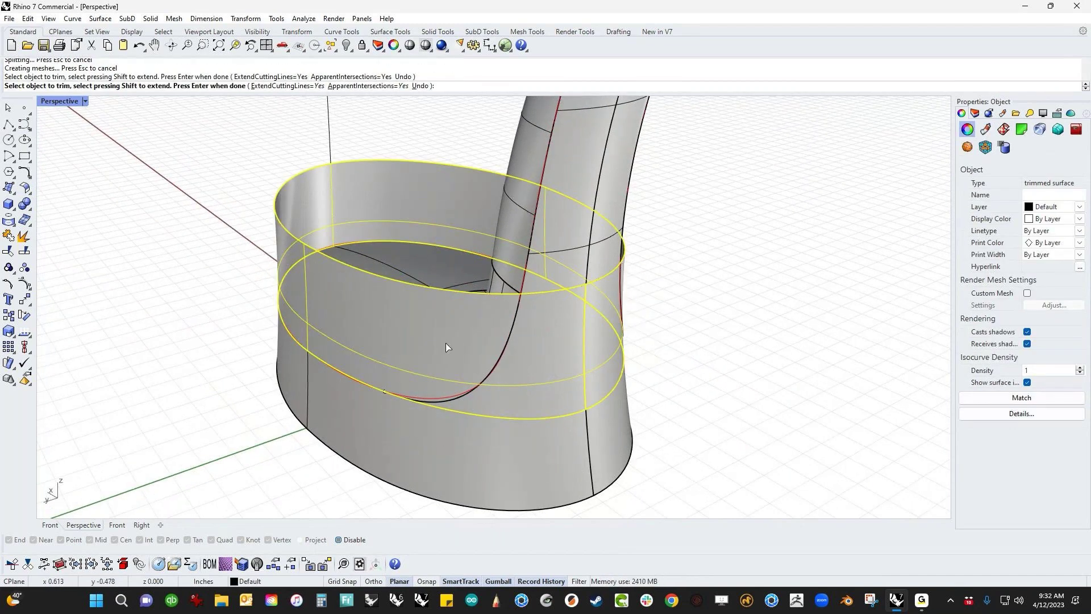
key(Return)
right_drag(468, 311, 501, 350)
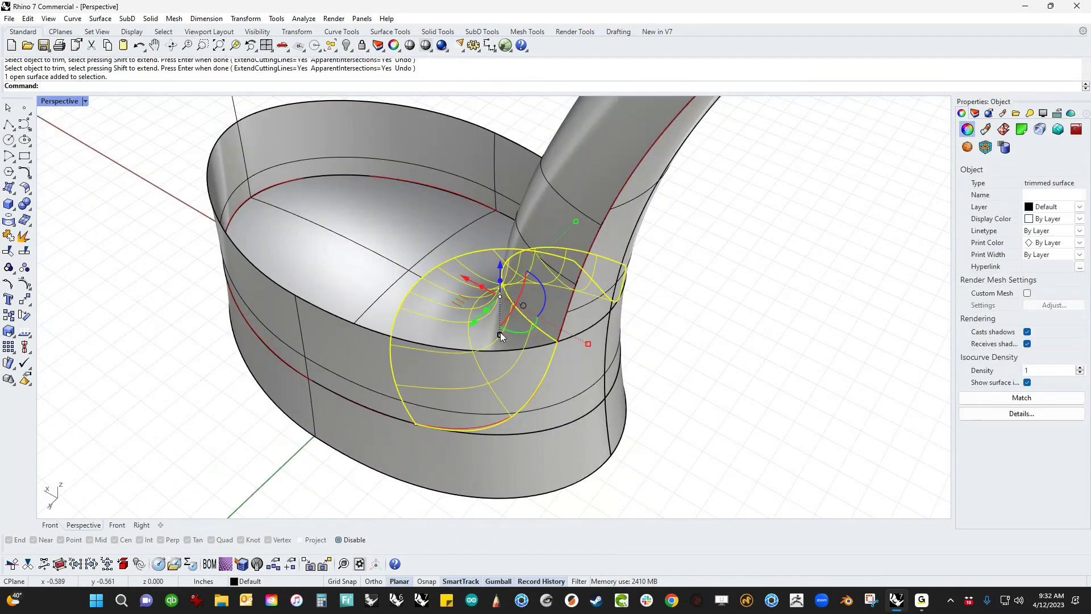
- Trim away the part of the base's side wall that rises above the domed top surface
key(Return)
click(351, 355)
key(Return)
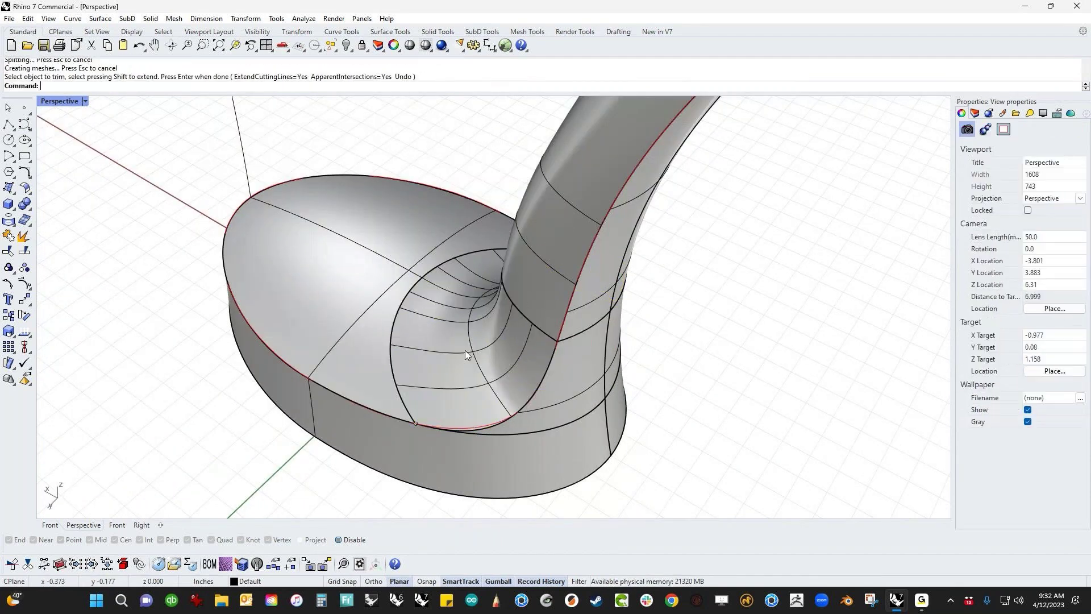
- Join the neck, transition, domed top and side wall surfaces into one polysurface
scroll(466, 355, down, 2)
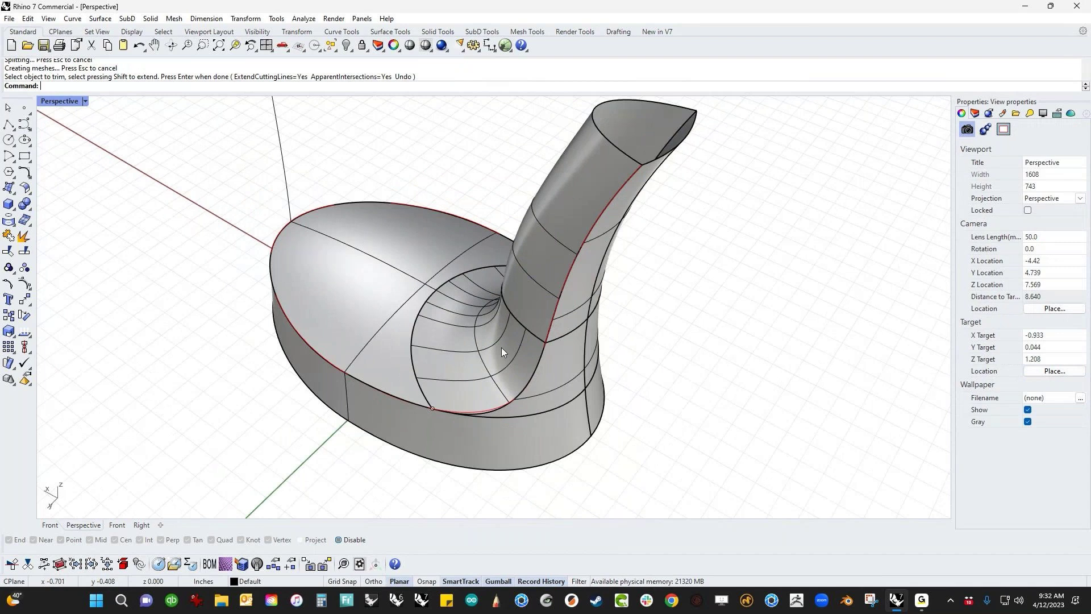
scroll(577, 390, down, 2)
right_drag(578, 390, 666, 345)
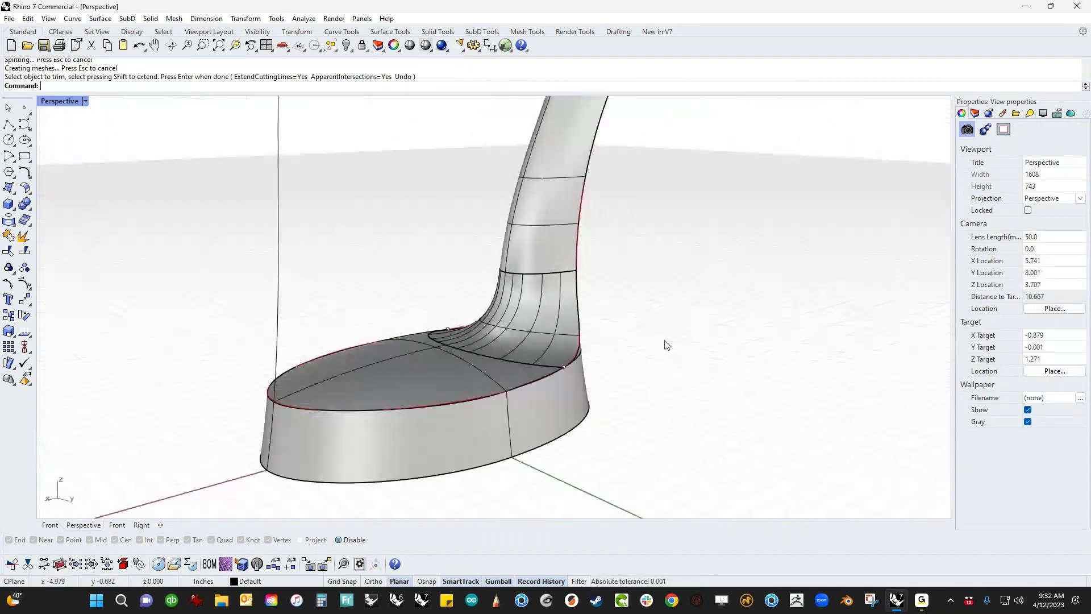
drag(723, 220, 319, 462)
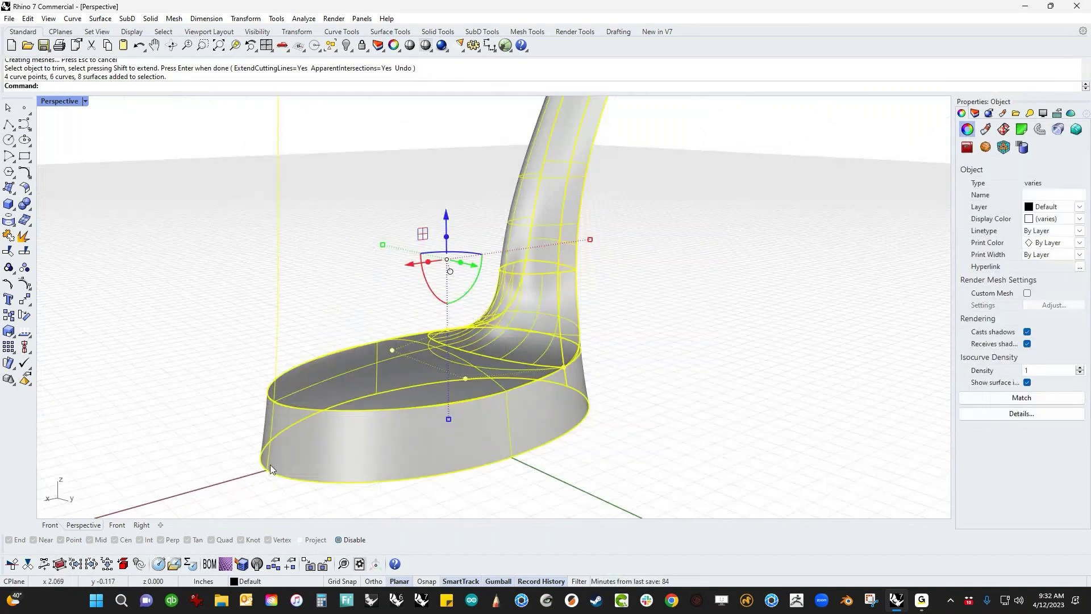
click(243, 438)
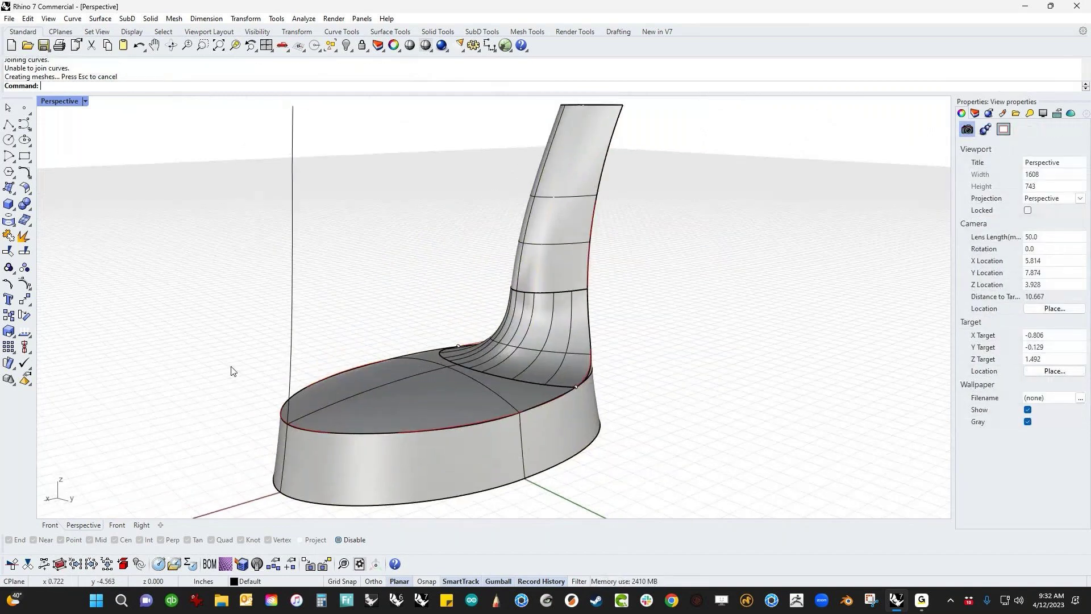
- Create a new Metal material and assign it to the joined polysurface
click(1002, 113)
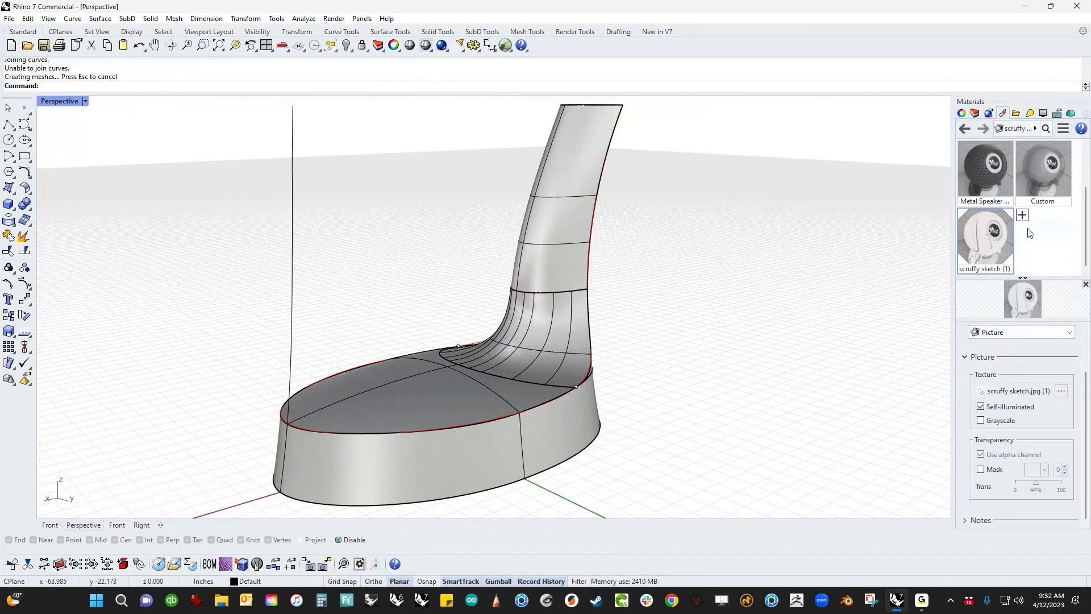
click(1022, 215)
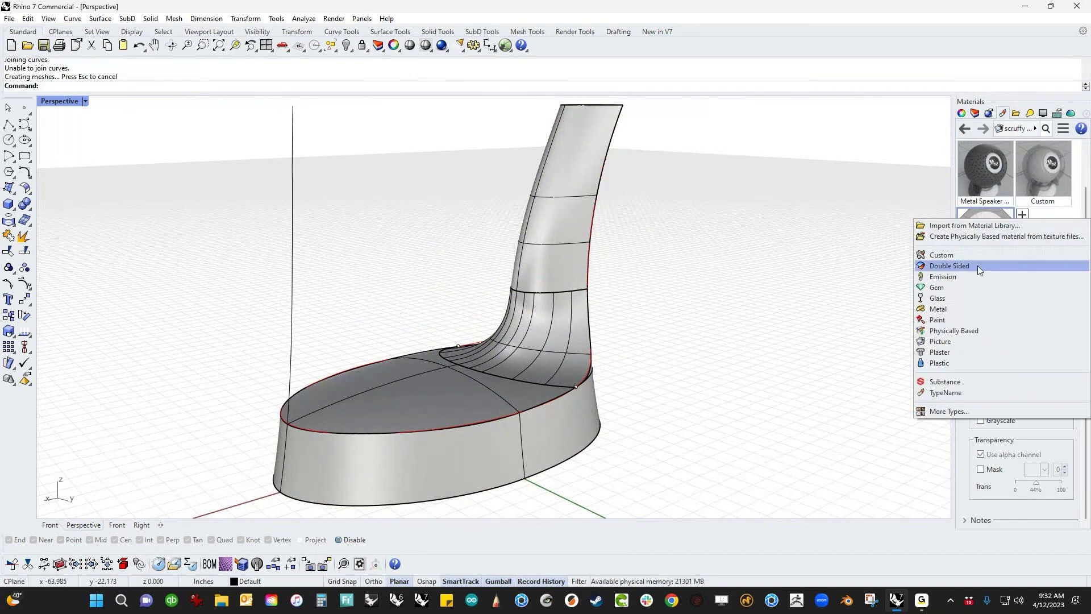
click(956, 309)
drag(1021, 266, 530, 415)
- Inspect the metal finish in Rendered display mode and return the Perspective viewport to Shaded
click(57, 102)
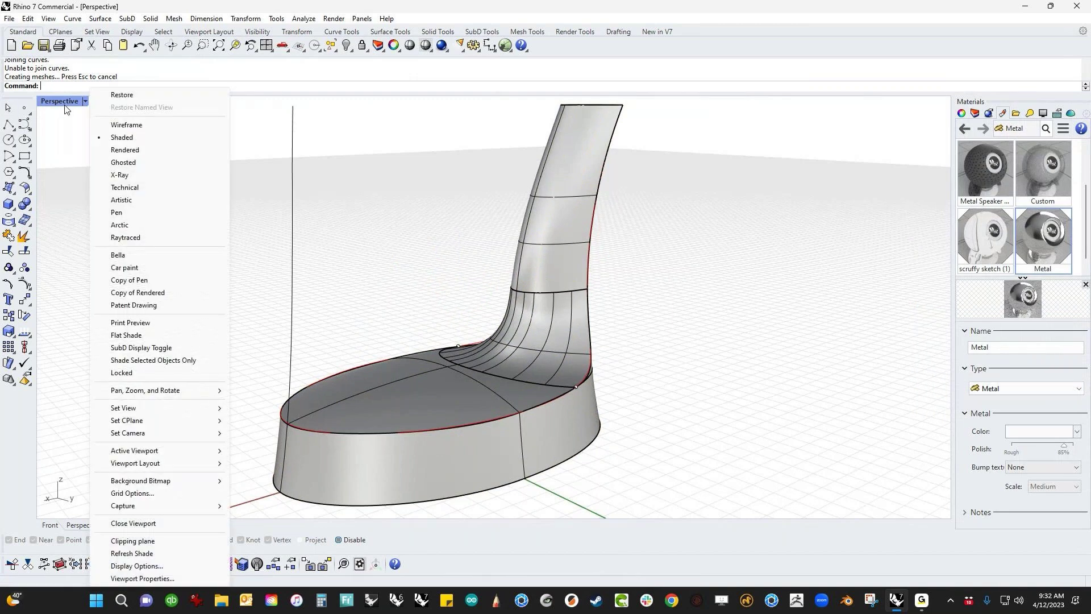
click(170, 150)
right_drag(372, 307, 329, 299)
right_drag(331, 366, 341, 364)
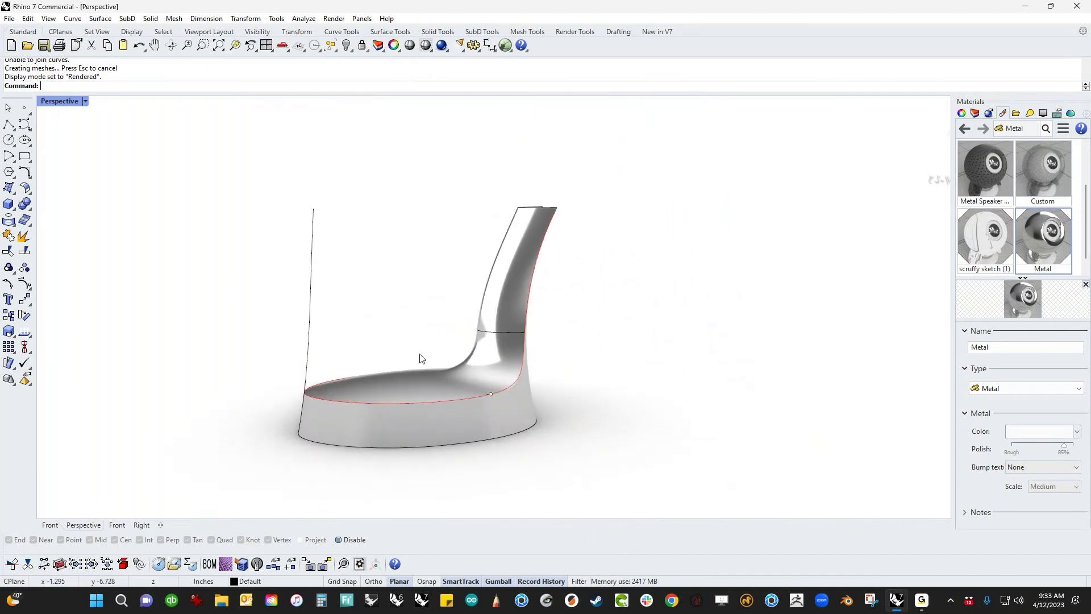
click(67, 102)
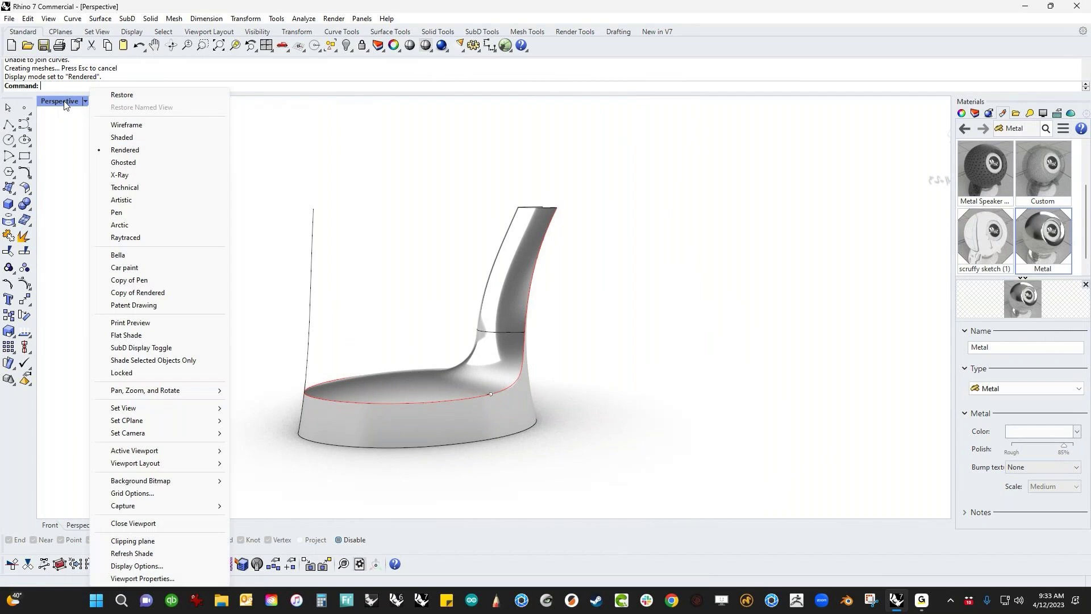
click(117, 127)
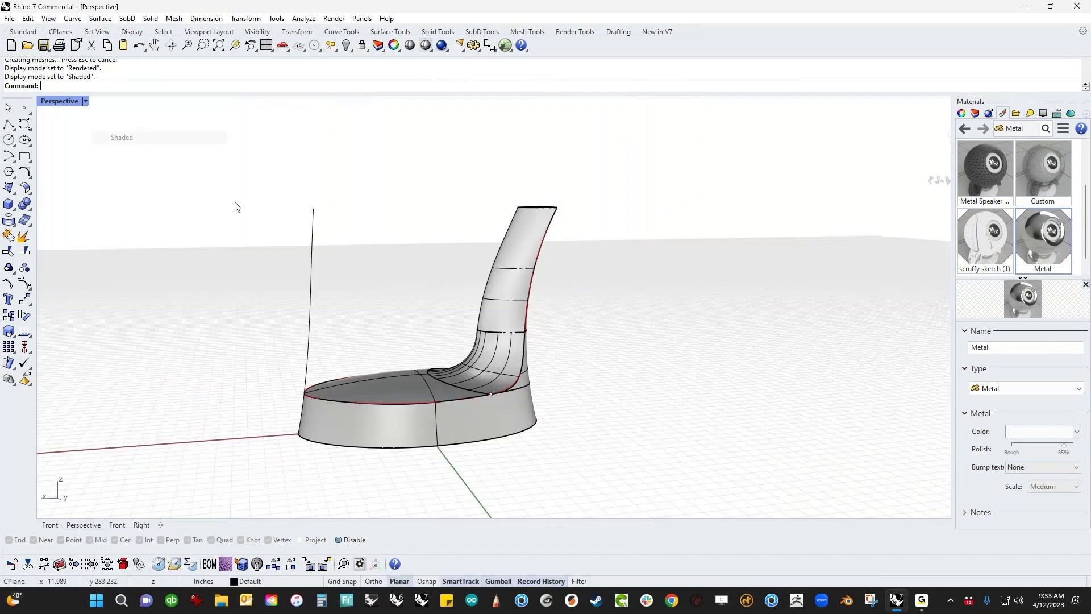
- Isolate the joined polysurface by hiding all remaining curves, curve points and surfaces
scroll(503, 375, up, 2)
scroll(502, 376, up, 3)
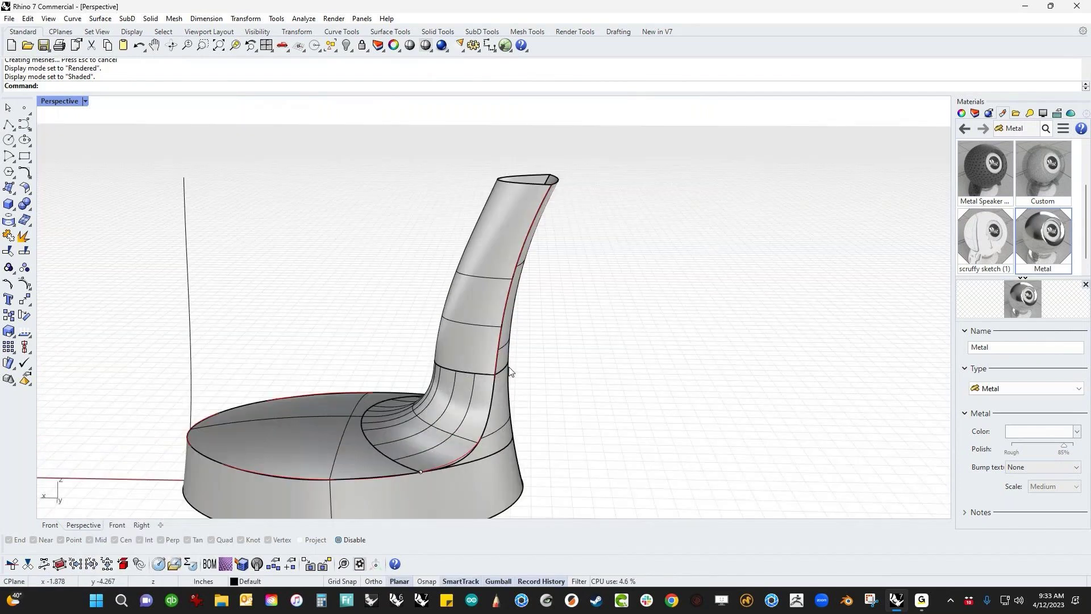
key(ctrl+i)
key(ctrl+h)
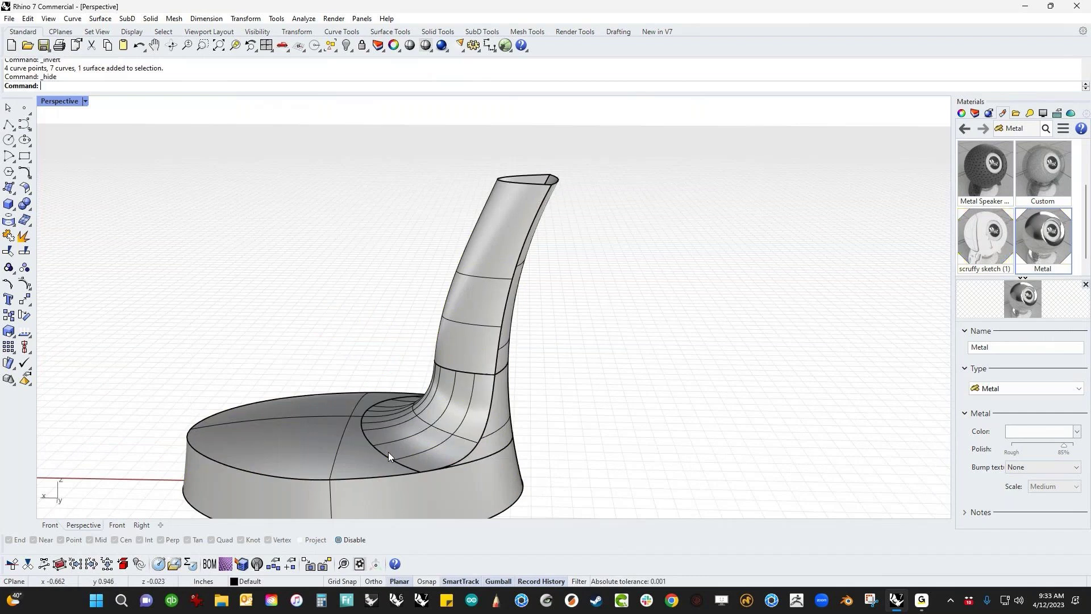
shift+right_drag(388, 452, 497, 407)
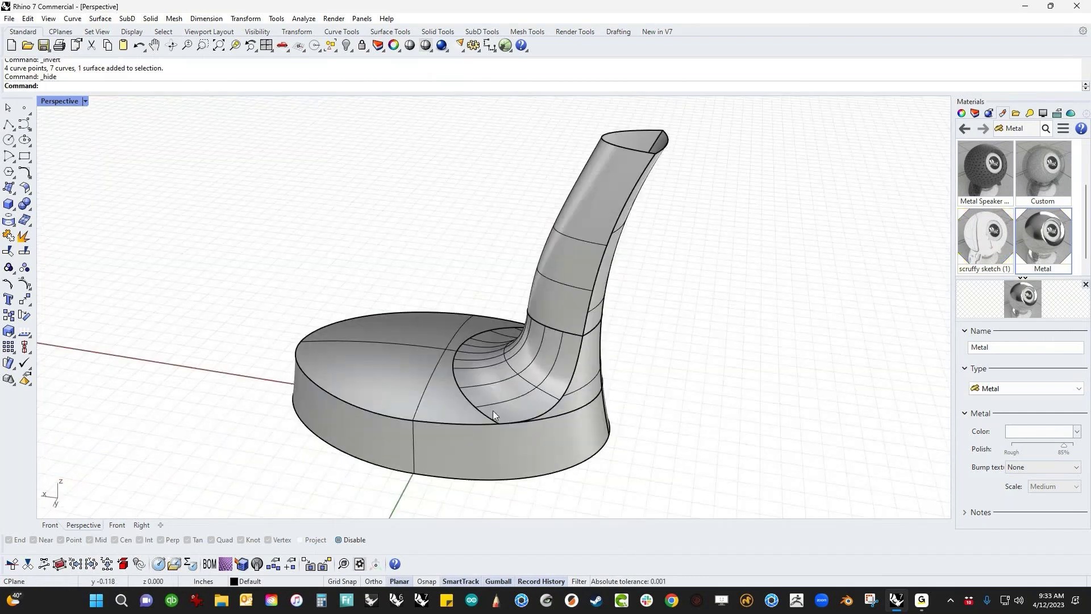
ctrl+shift+double_click(453, 424)
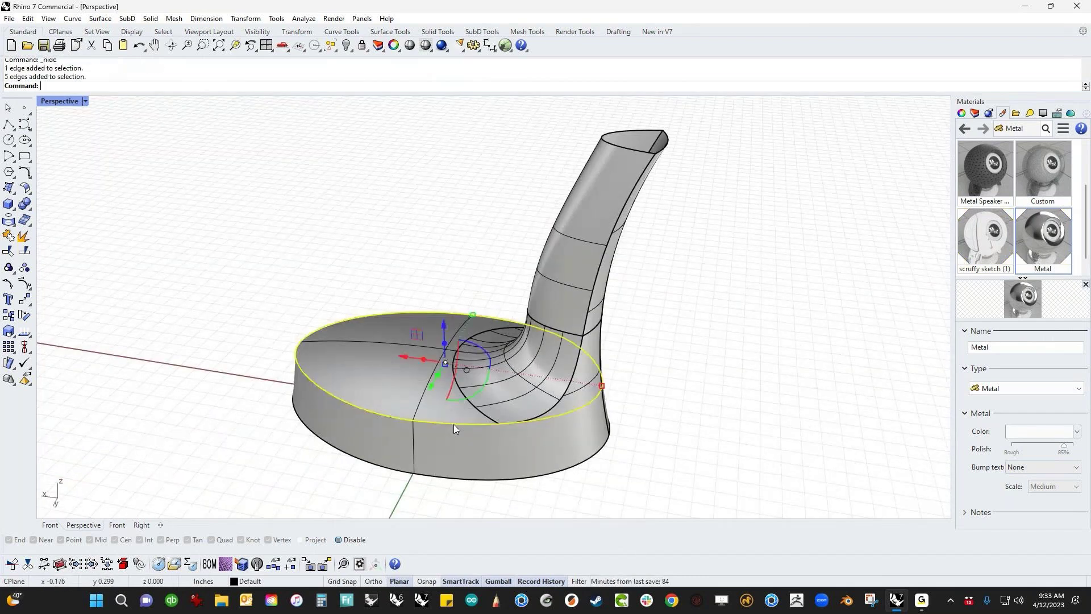
ctrl+shift+double_click(551, 405)
right_drag(602, 346, 590, 401)
ctrl+shift+click(506, 451)
ctrl+shift+click(441, 456)
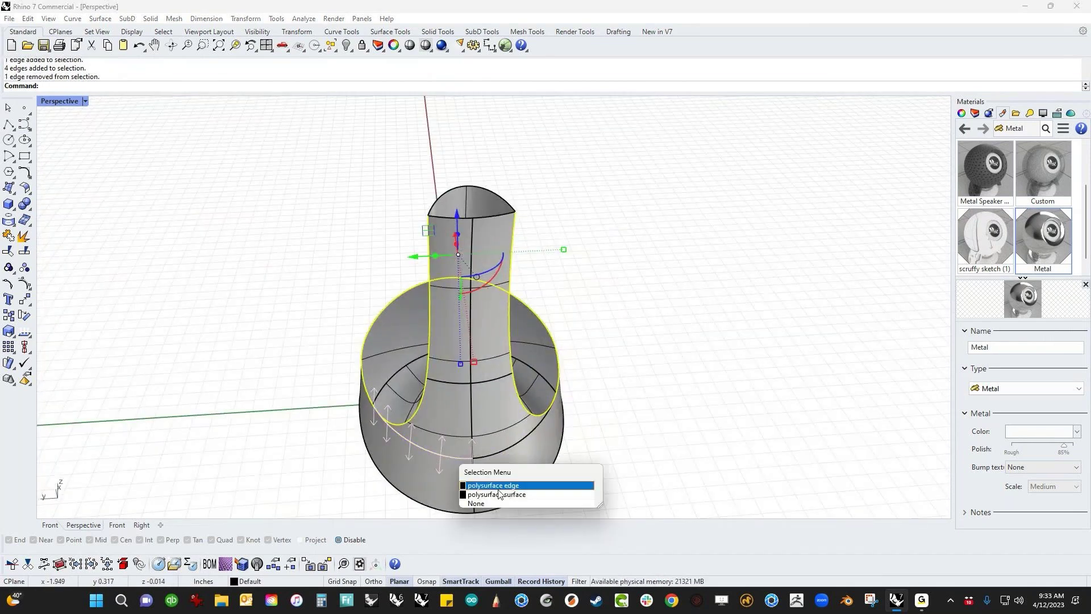
click(481, 485)
right_drag(459, 484, 702, 413)
click(654, 439)
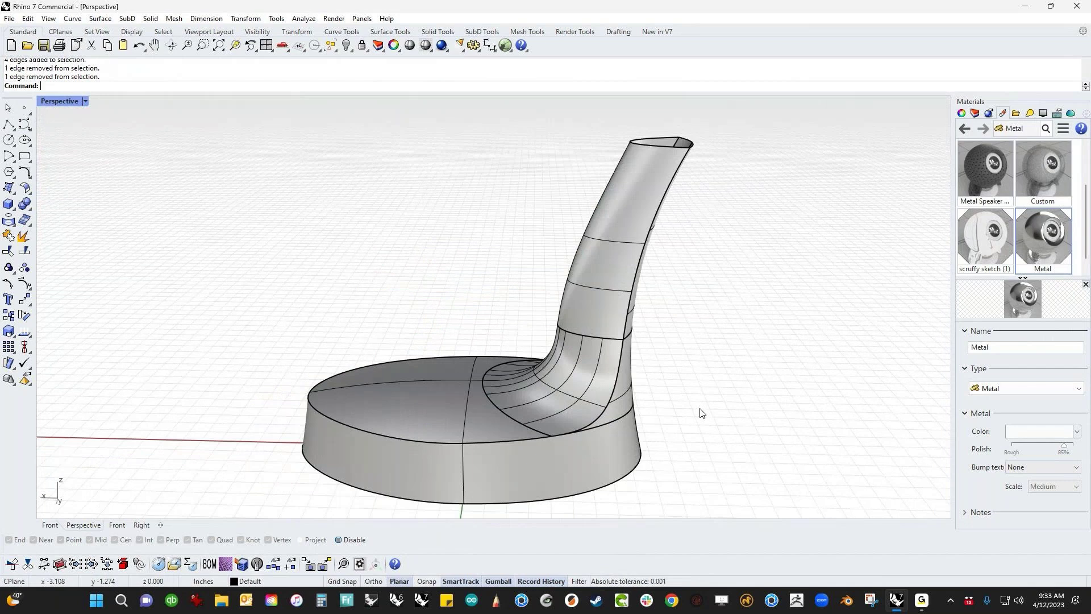
- Start an edge blend on the continuous edge running around the base's top rim and up both sides of the neck
click(29, 206)
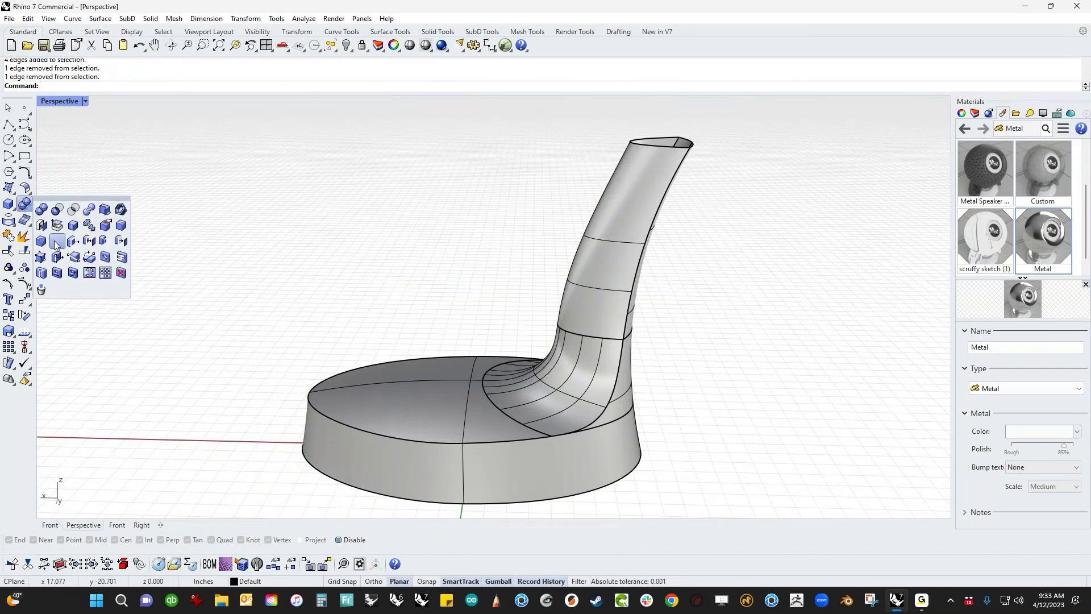
right_click(120, 229)
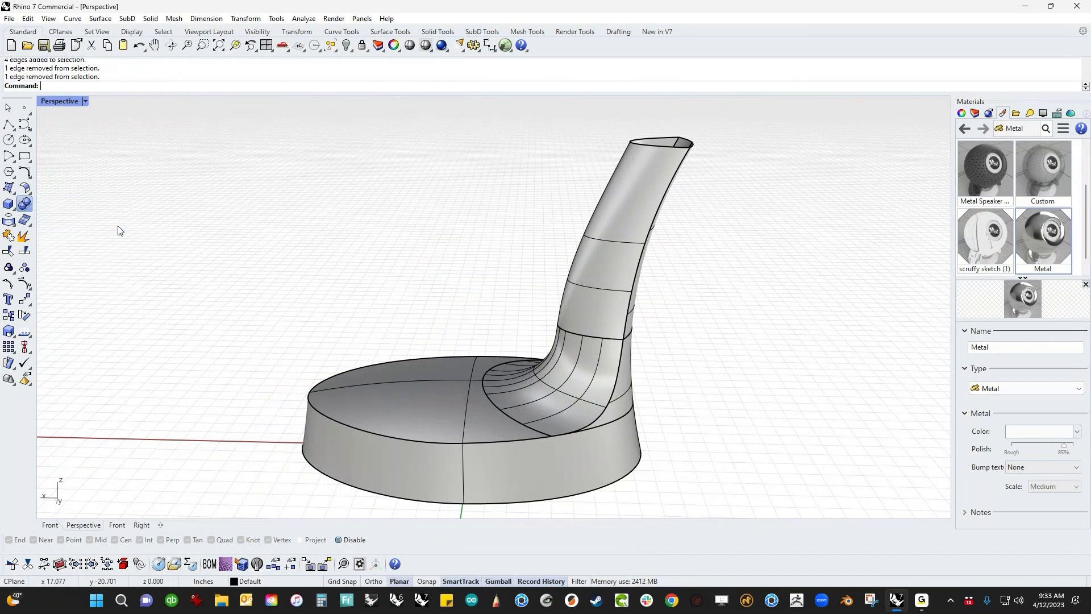
click(632, 300)
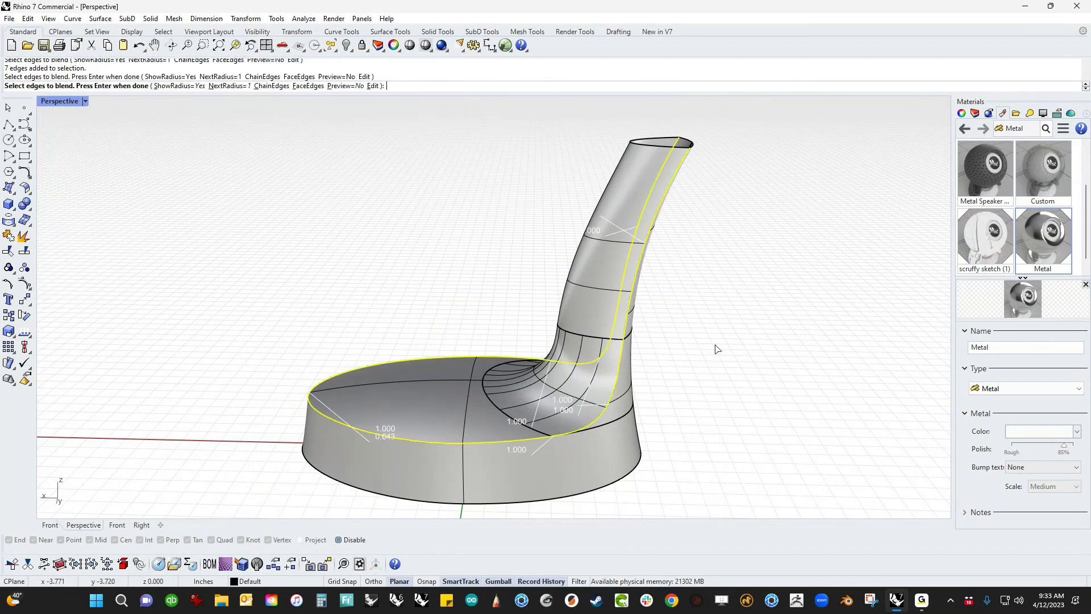
key(Return)
right_drag(717, 347, 623, 371)
- Set the radius of all blend handles to 0.2 inches
click(312, 85)
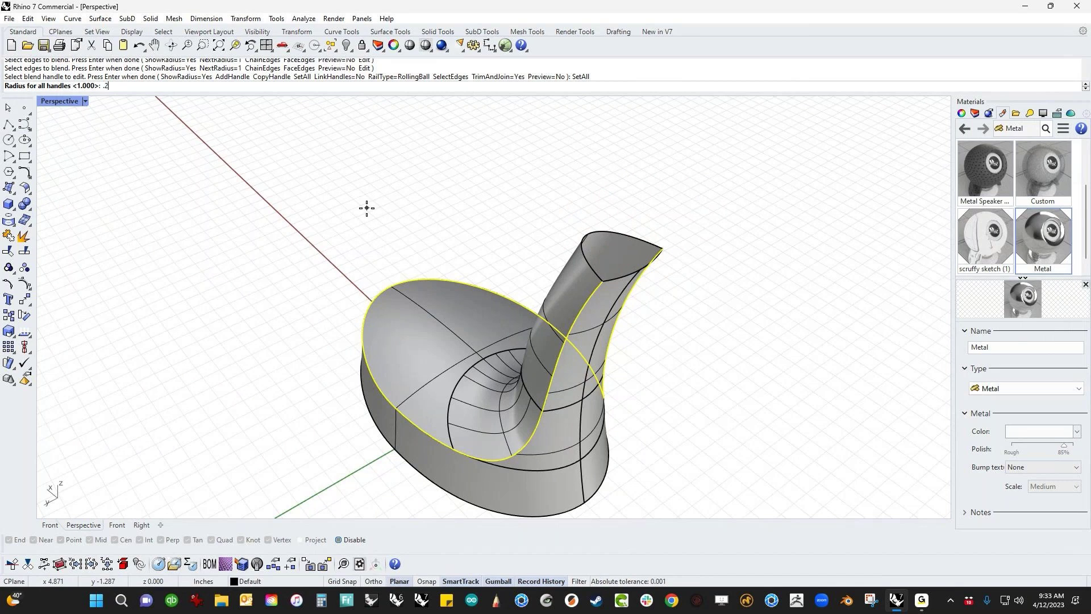
text(.2)
key(Return)
- Set the radius of the single blend handle at the neck's near upper corner to 0.3 inches
scroll(625, 278, up, 3)
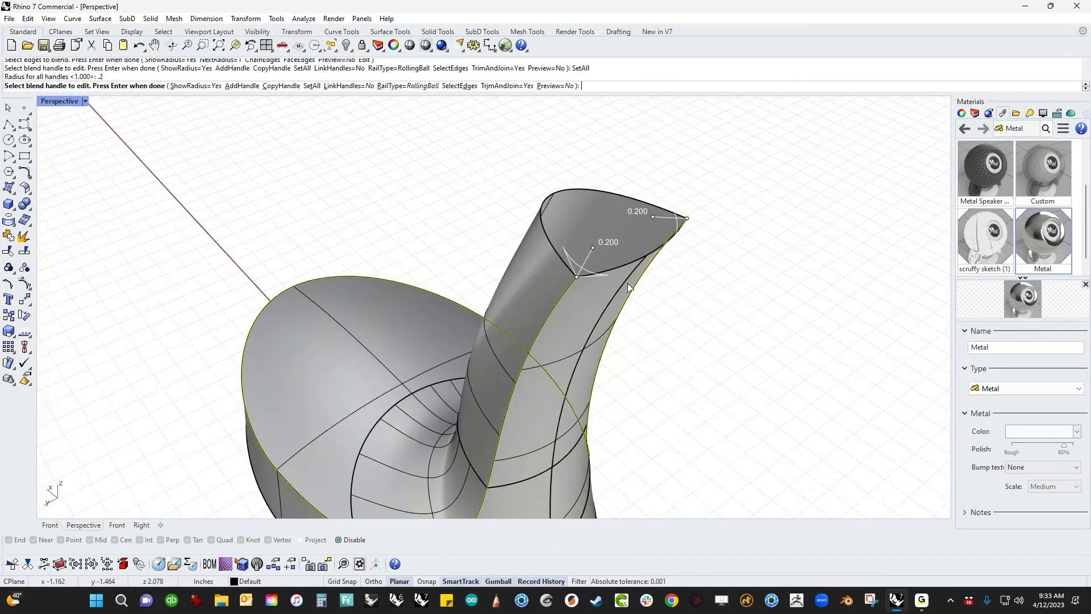
click(594, 250)
scroll(587, 262, up, 3)
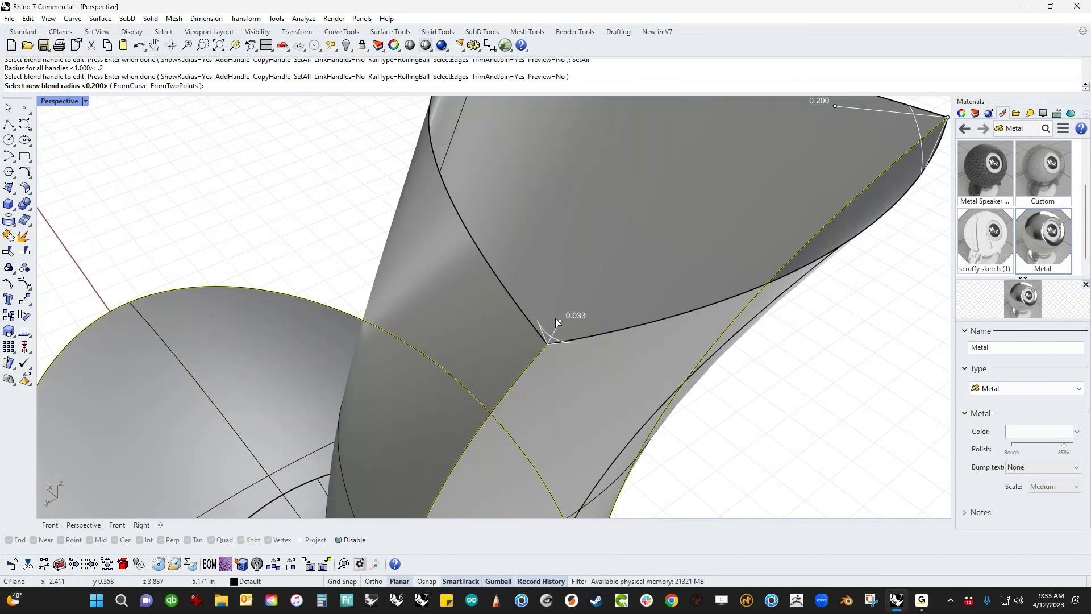
text(.3)
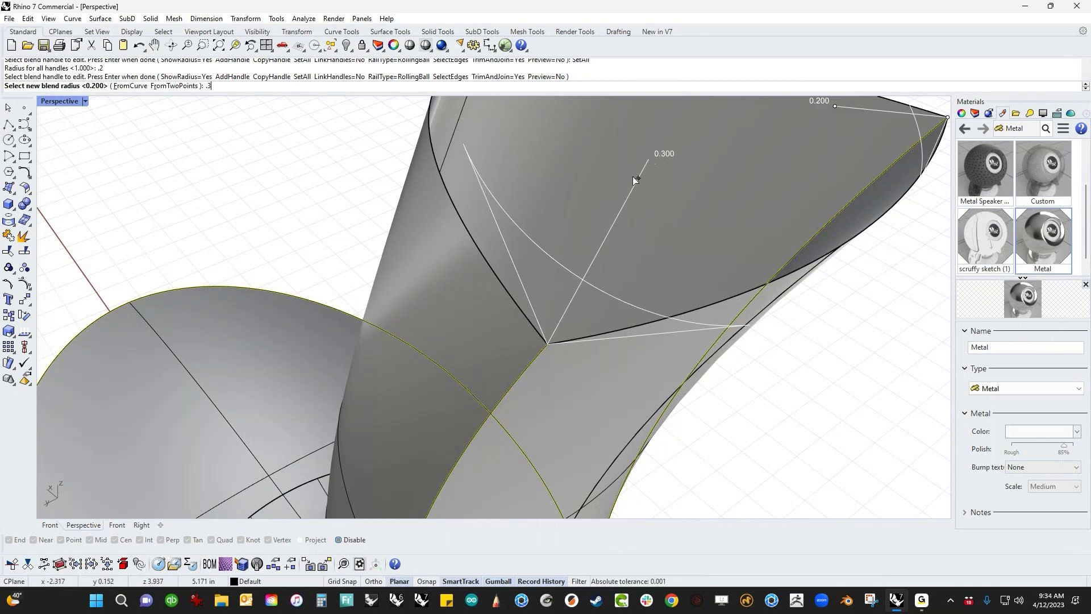
key(Return)
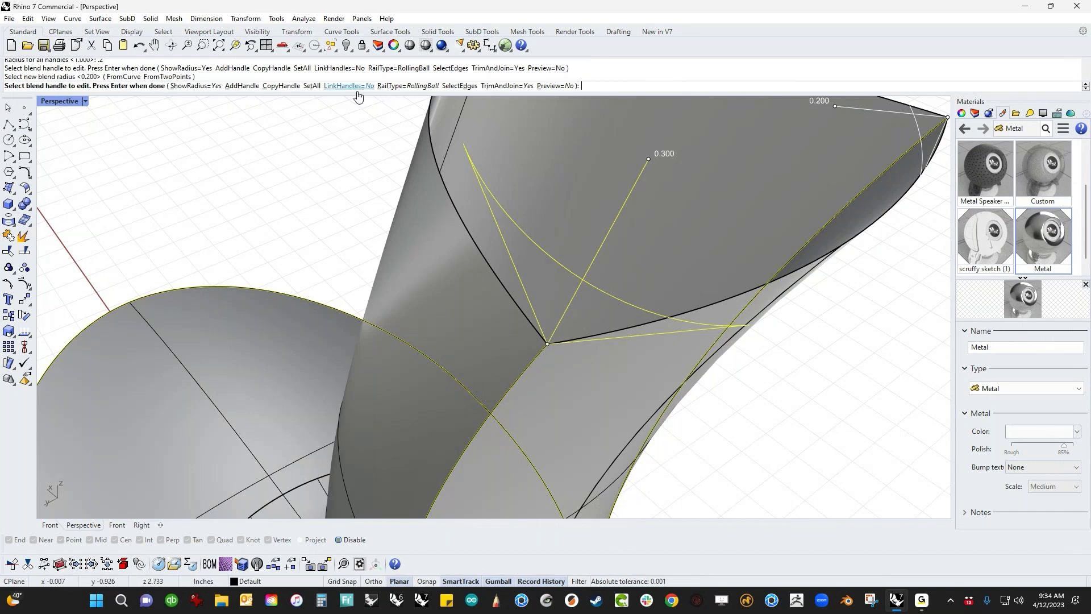
- Set the radius of all blend handles to 0.03 inches
click(313, 85)
text(.0)
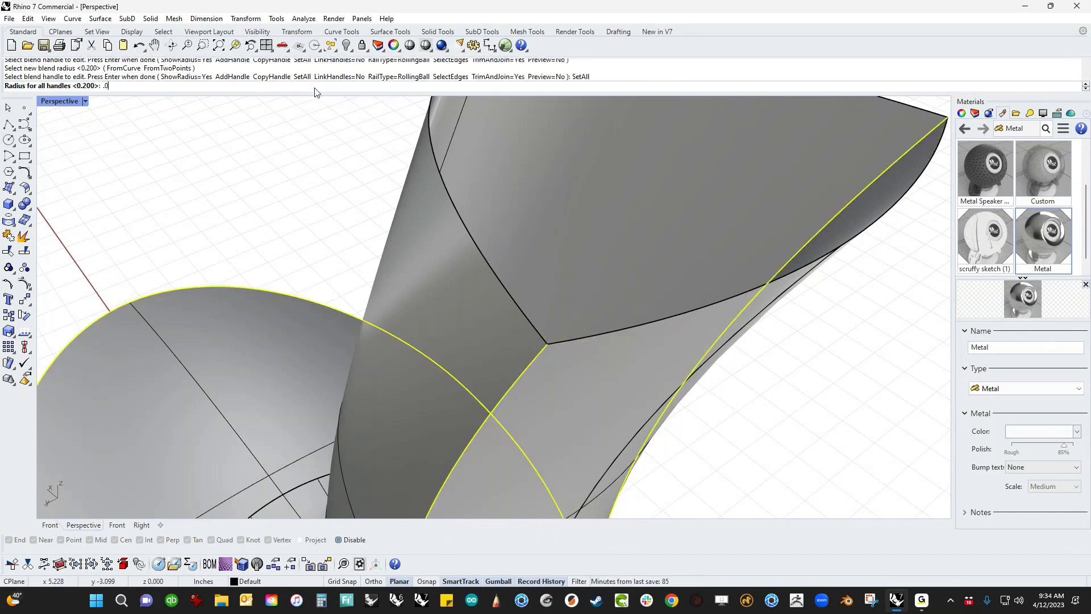
text(3)
key(Return)
- Preview the edge blend along the whole edge chain and apply it to the polysurface
scroll(506, 227, down, 2)
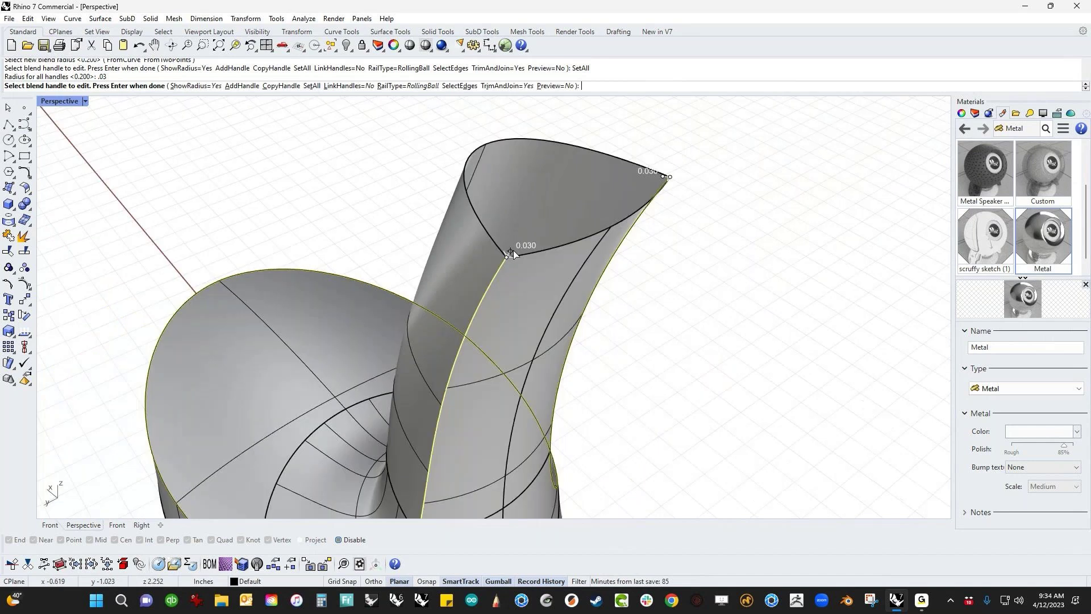
scroll(604, 383, down, 1)
click(557, 86)
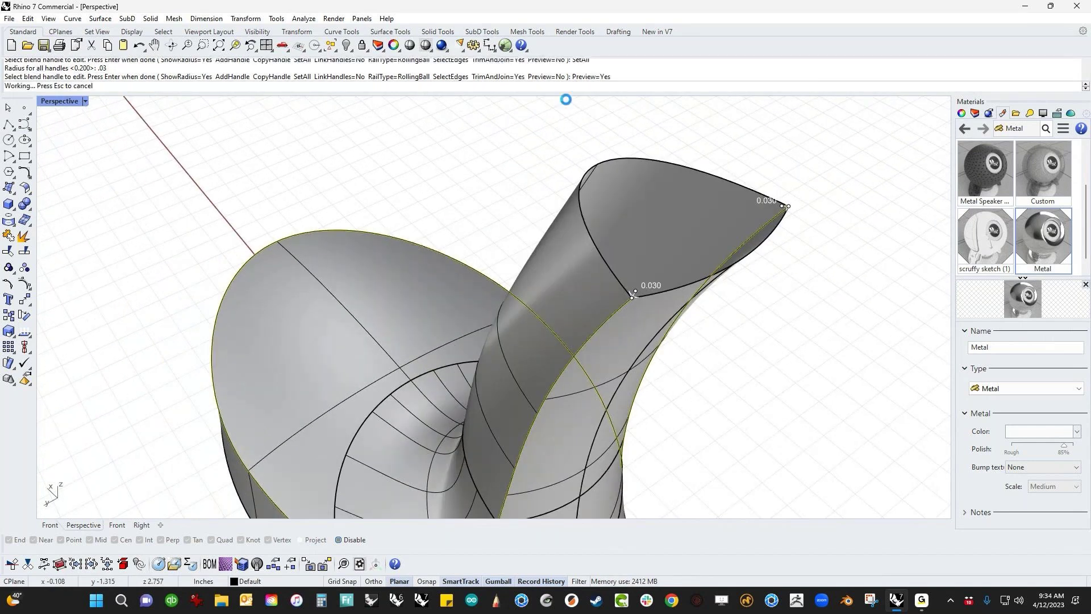
scroll(683, 361, down, 4)
right_drag(659, 410, 620, 355)
scroll(624, 360, up, 5)
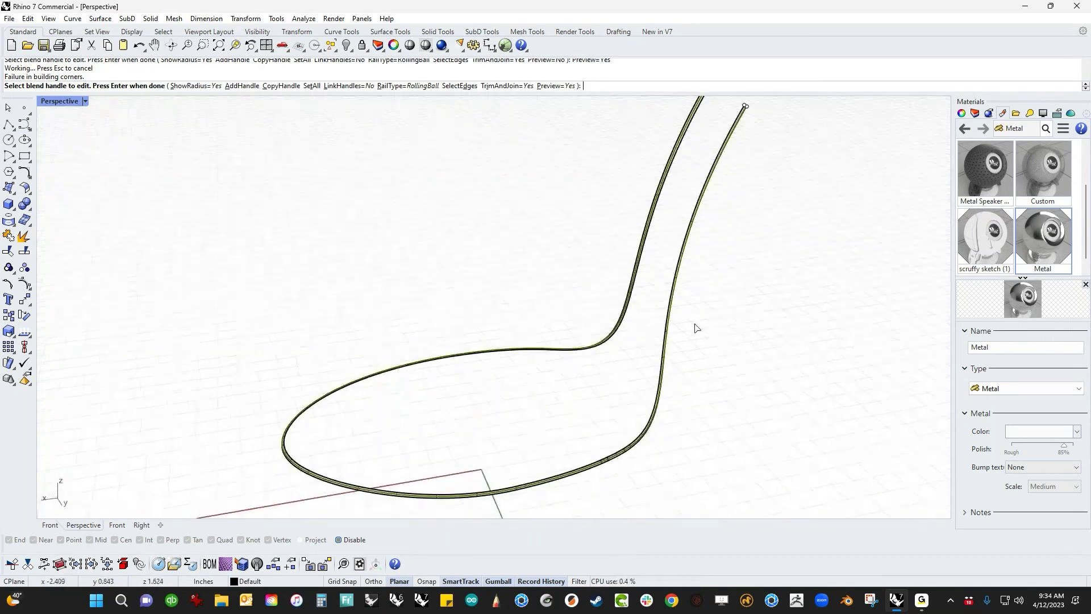
right_click(582, 264)
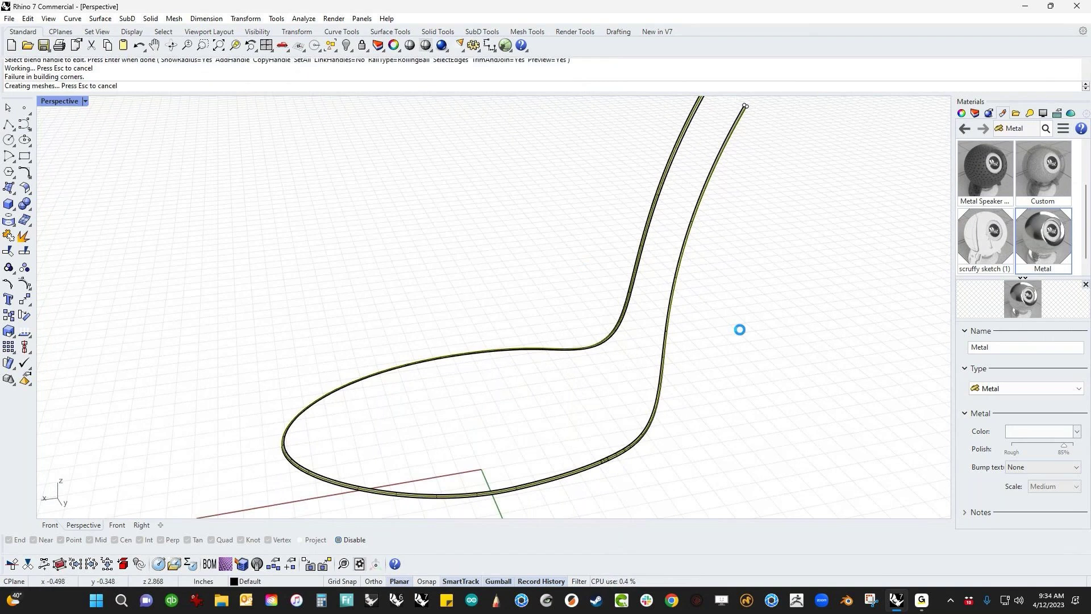
- Examine the new blend surfaces at the neck's open end and along its side edges
scroll(758, 337, up, 6)
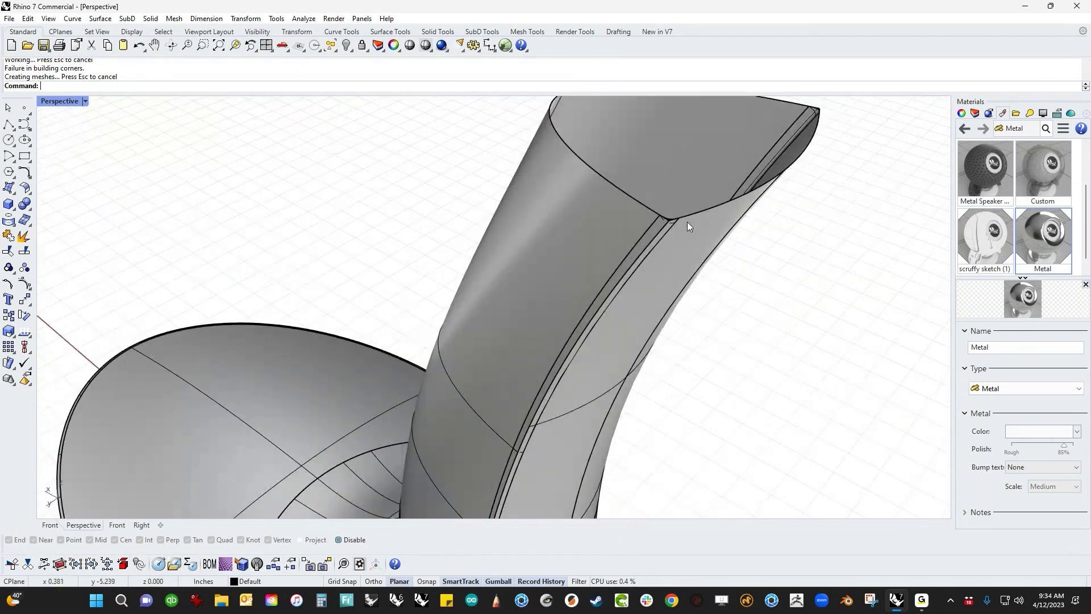
scroll(632, 247, down, 8)
right_drag(633, 247, 410, 229)
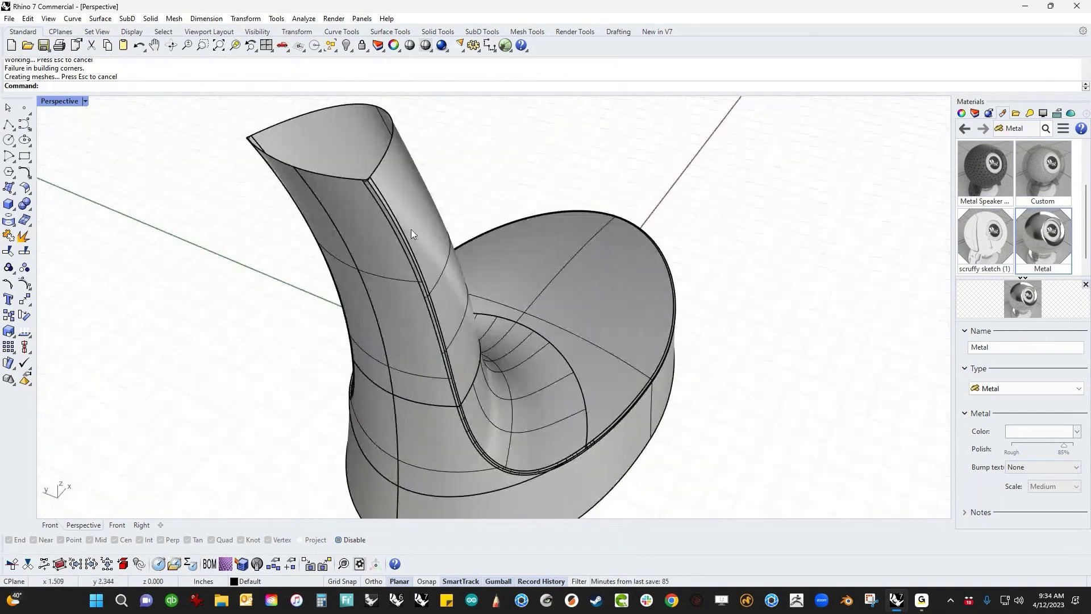
scroll(513, 298, up, 5)
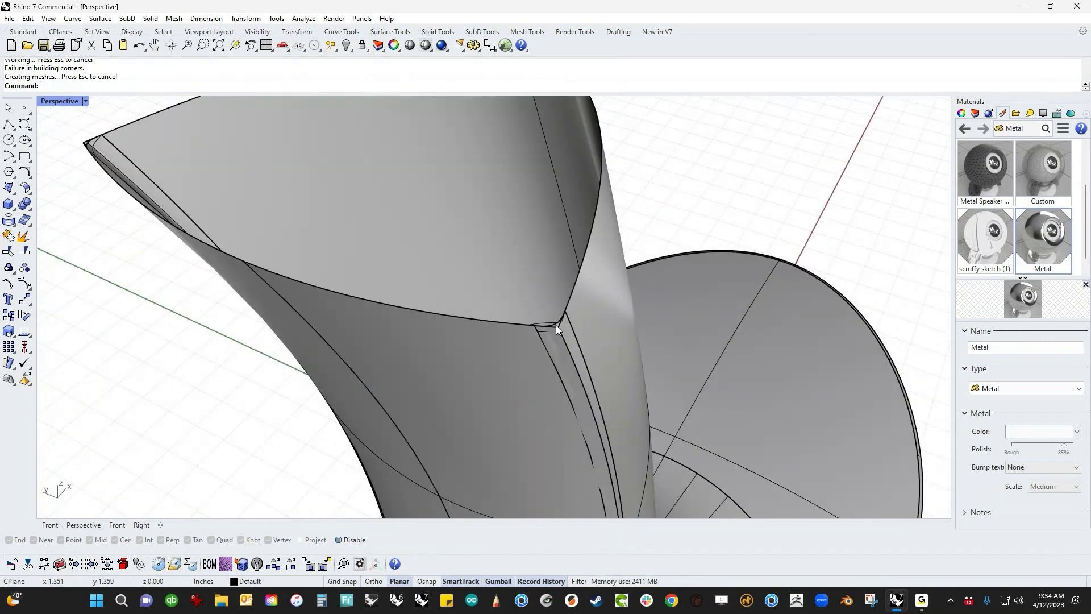
scroll(556, 325, up, 3)
click(555, 322)
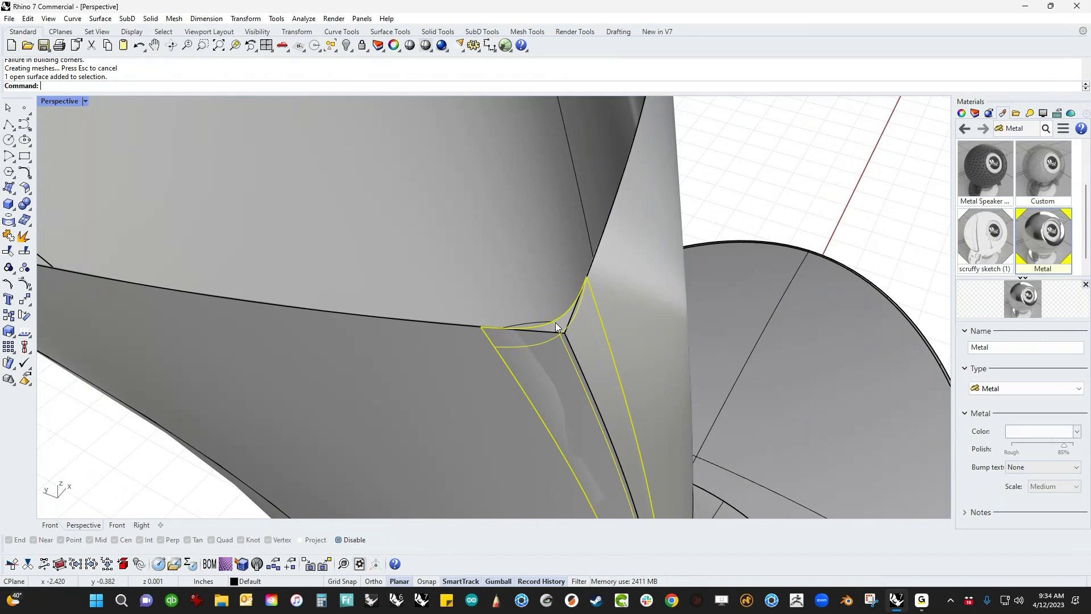
scroll(554, 322, down, 5)
right_drag(555, 323, 522, 322)
shift+right_drag(560, 253, 494, 204)
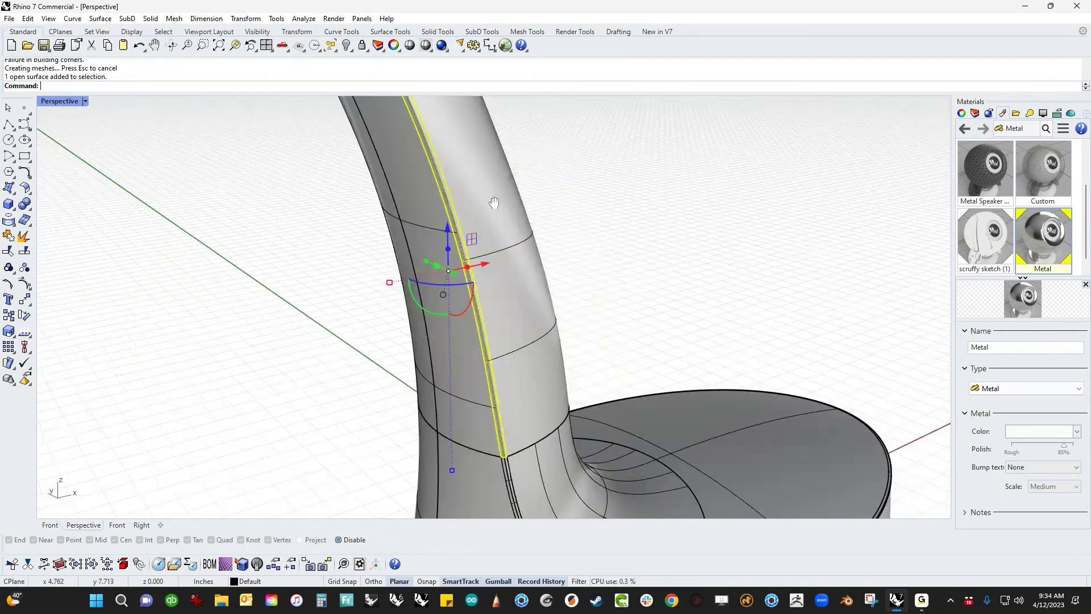
- Select the loose blend surfaces and join them into one polysurface
scroll(579, 232, down, 4)
click(603, 234)
text(s)
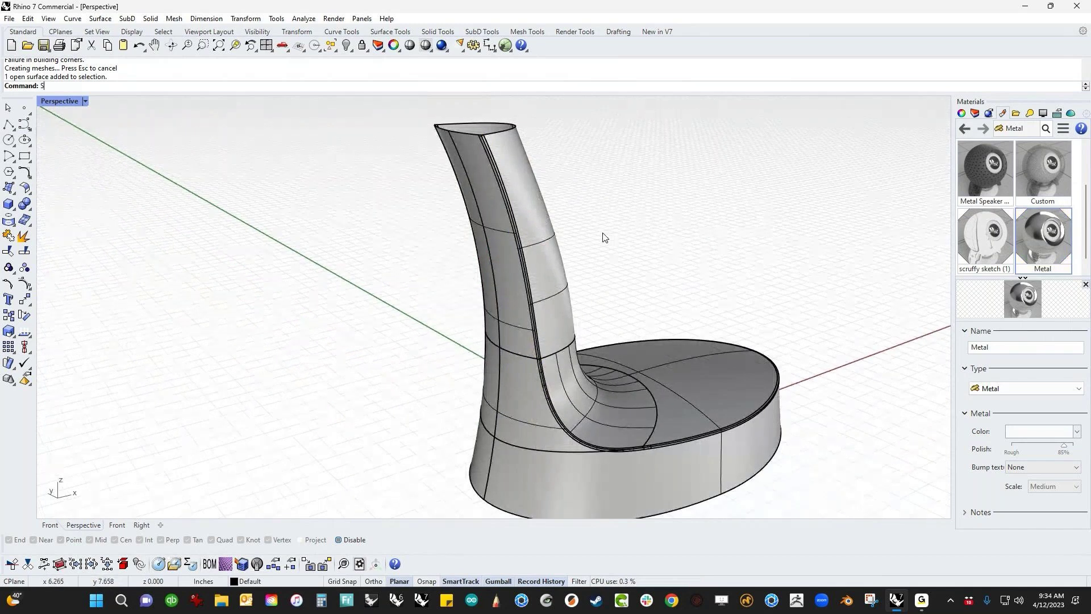
text(s)
key(Return)
text(join)
key(Return)
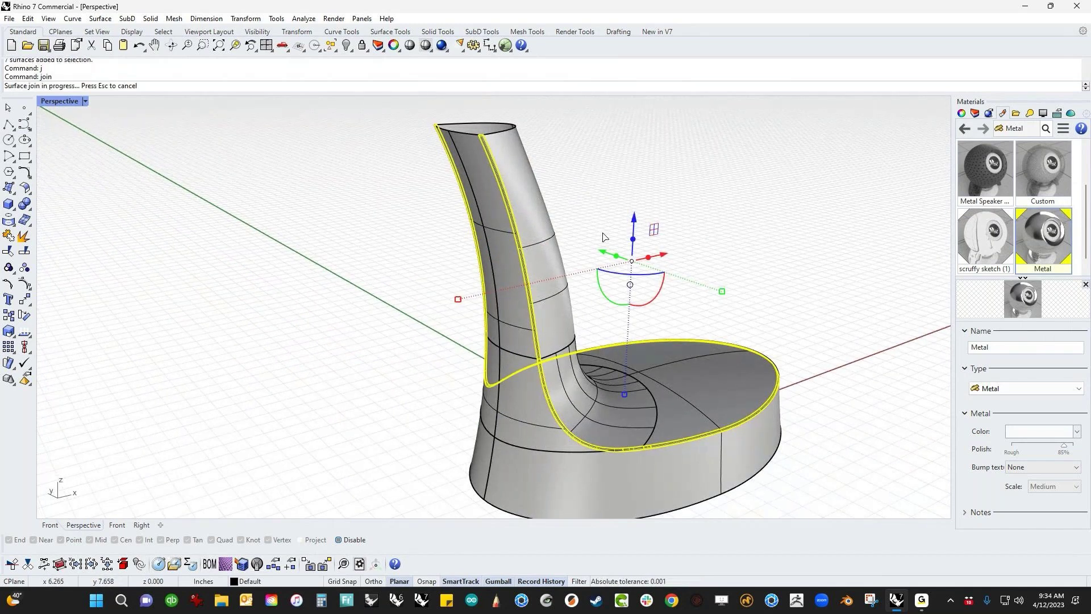
- Draw a horizontal single-segment polyline across the neck just below its open end in the Front view
click(376, 283)
right_drag(378, 285, 396, 307)
scroll(506, 186, up, 5)
scroll(443, 226, up, 3)
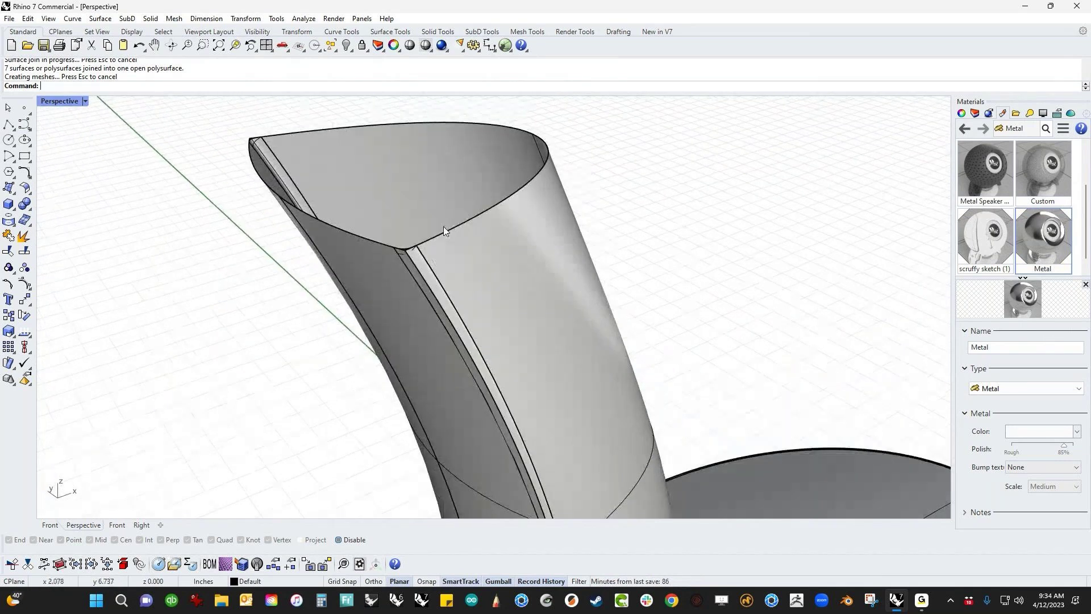
key(ctrl+F2)
scroll(523, 372, down, 5)
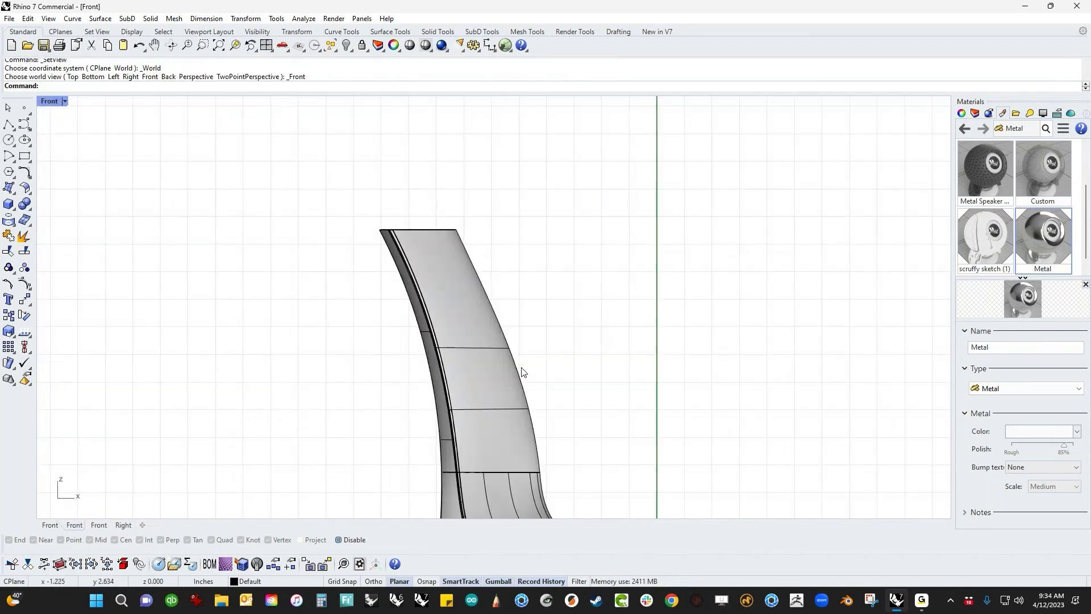
click(8, 124)
click(379, 245)
click(532, 254)
key(Return)
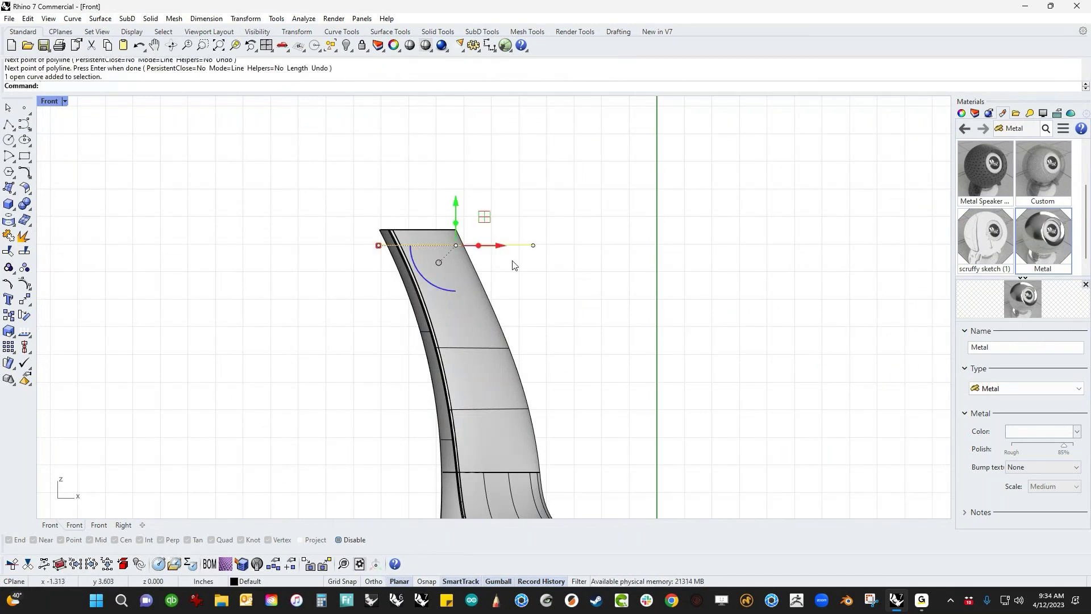
- Trim off the neck's end above the horizontal line
key(ctrl+t)
click(346, 240)
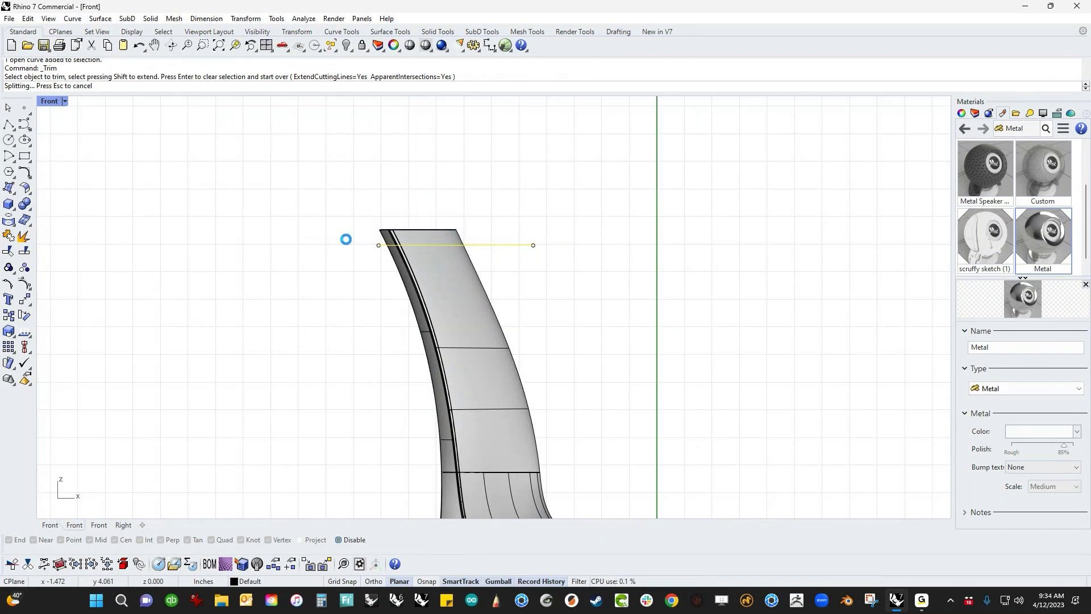
key(Return)
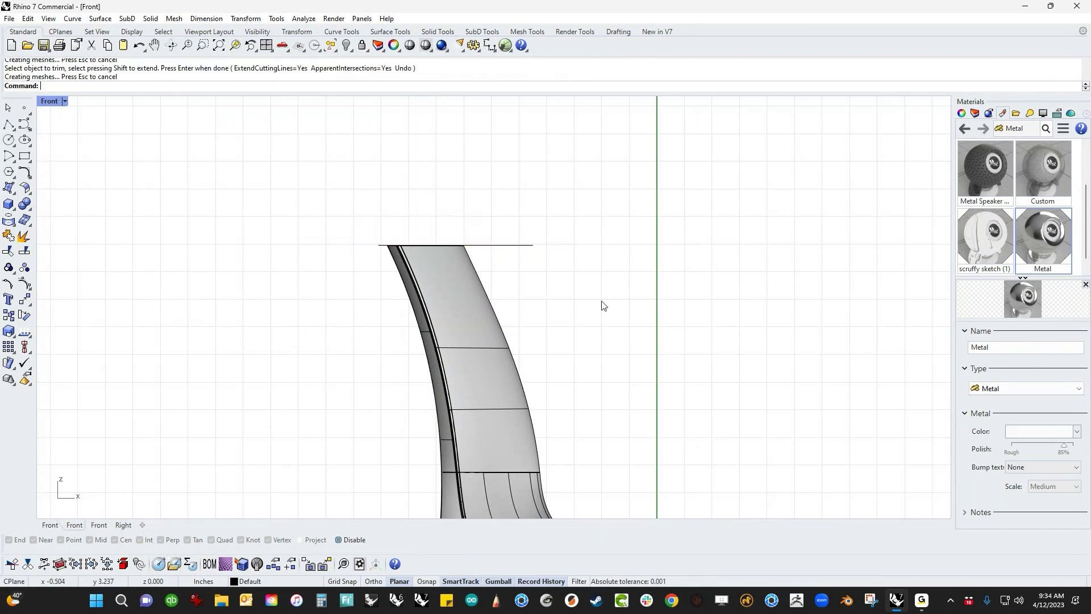
- Try to trim the neck's sharp corner using the joined blend polysurface as the cutting object
key(ctrl+F4)
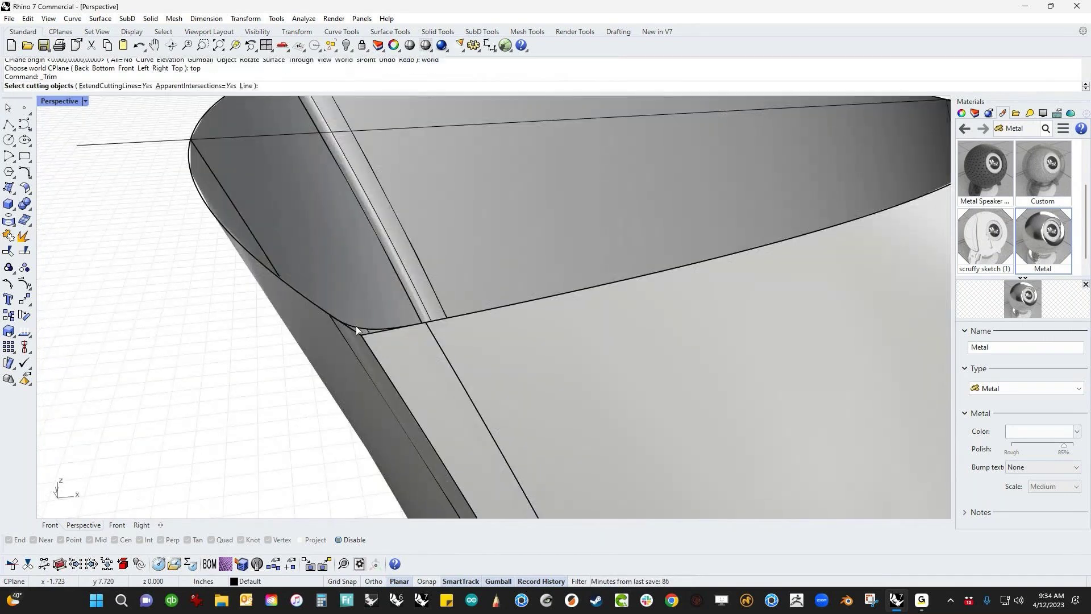
click(357, 329)
key(Return)
click(392, 345)
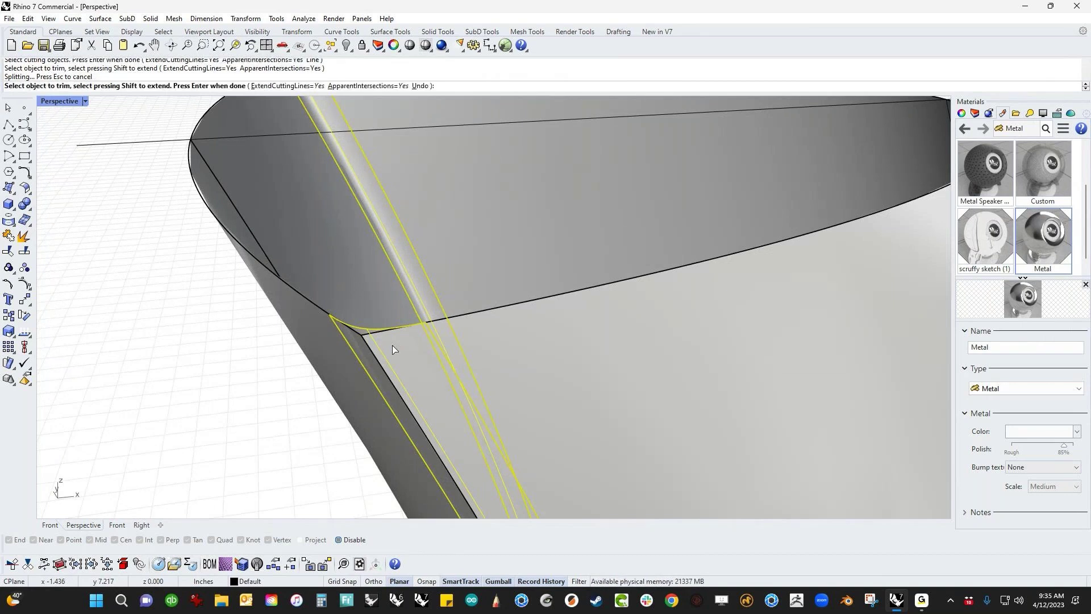
scroll(390, 307, down, 5)
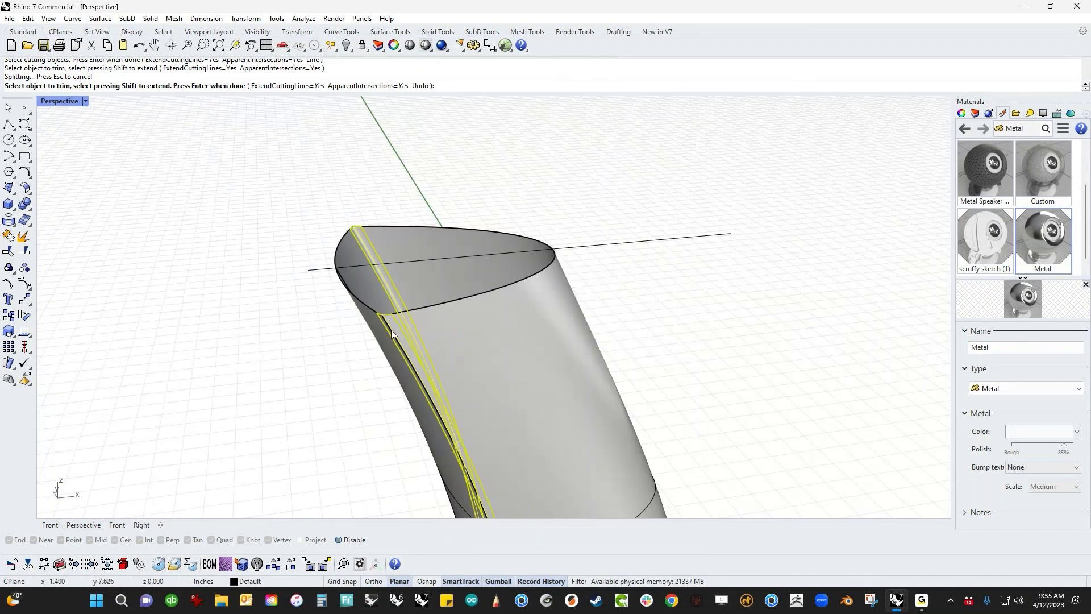
right_drag(391, 329, 616, 377)
key(Return)
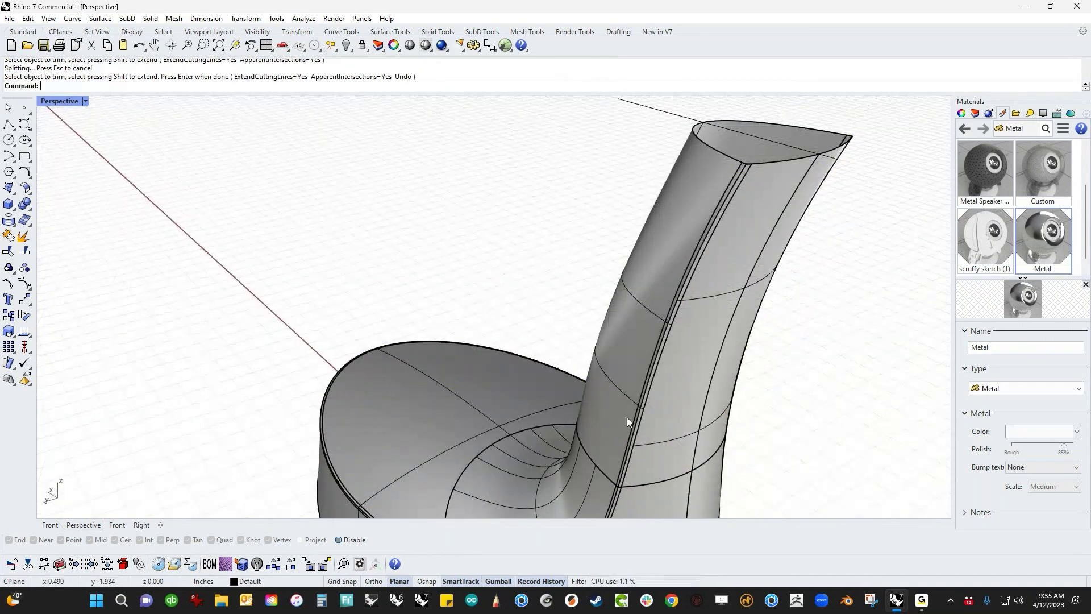
right_drag(626, 417, 578, 444)
click(578, 443)
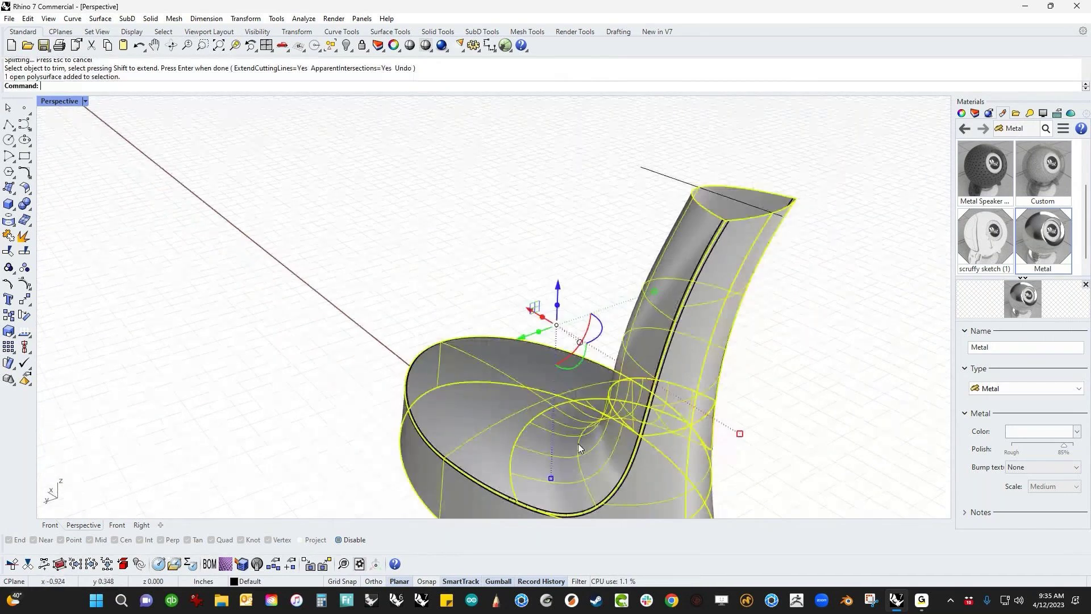
key(Escape)
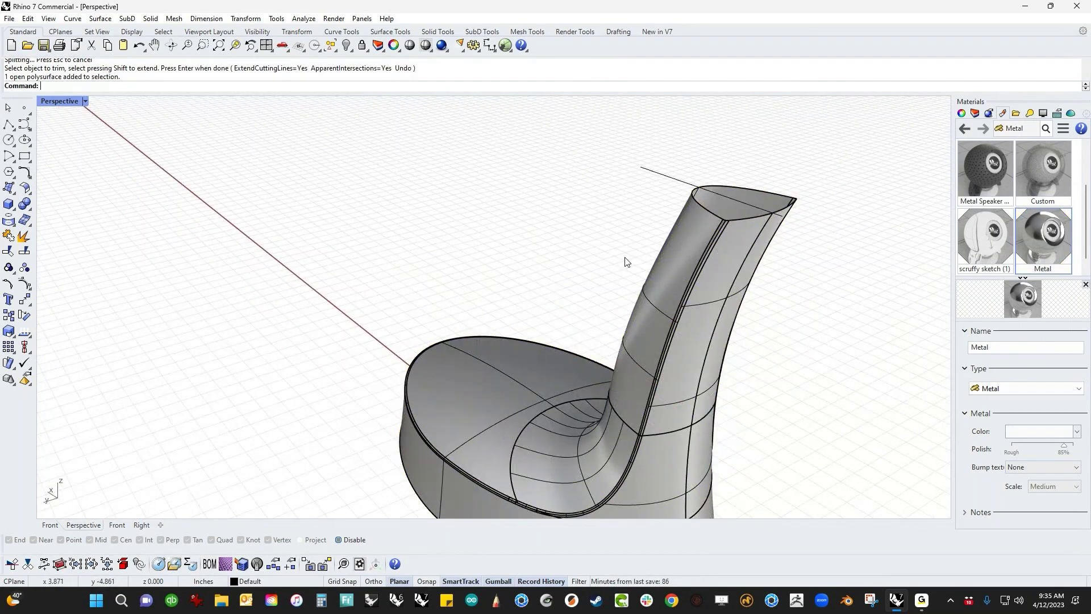
- Trim away the sharp corner strip between the blend's two boundary edge chains, using those chains as cutting objects
scroll(725, 228, up, 6)
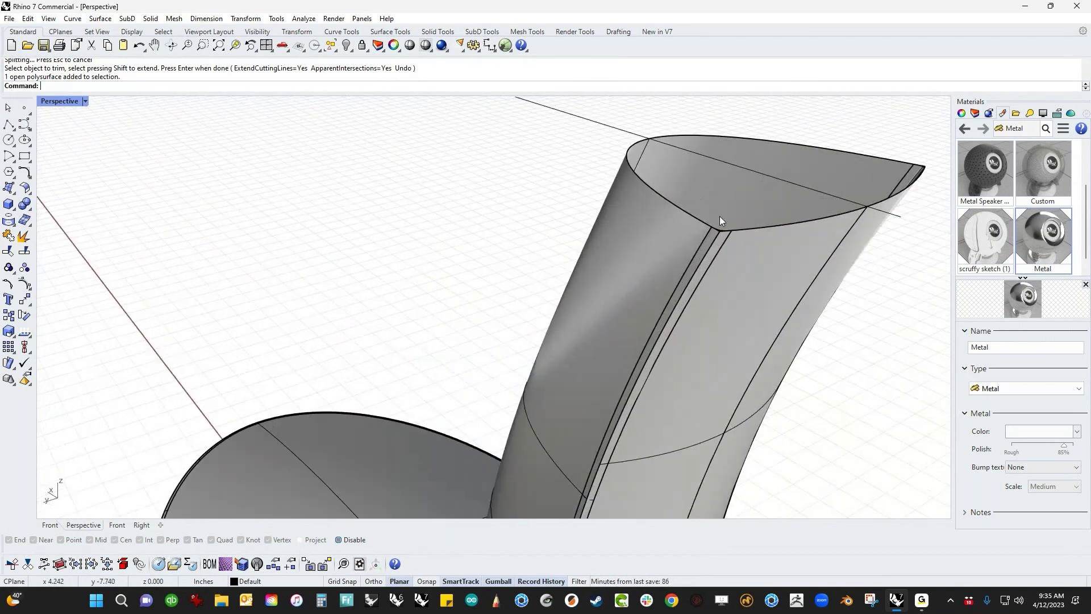
scroll(721, 245, up, 1)
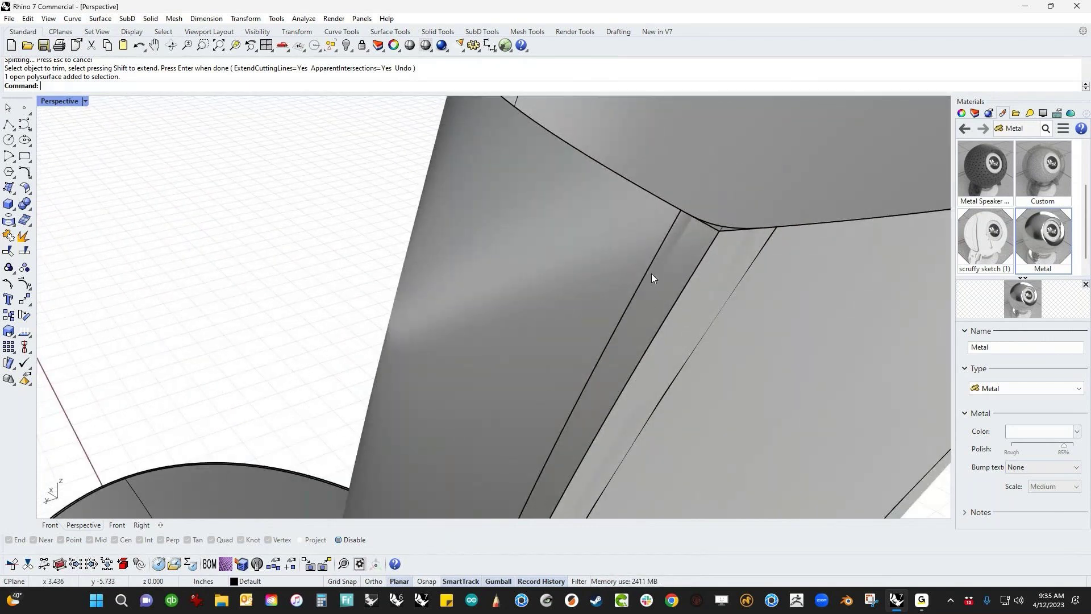
key(Return)
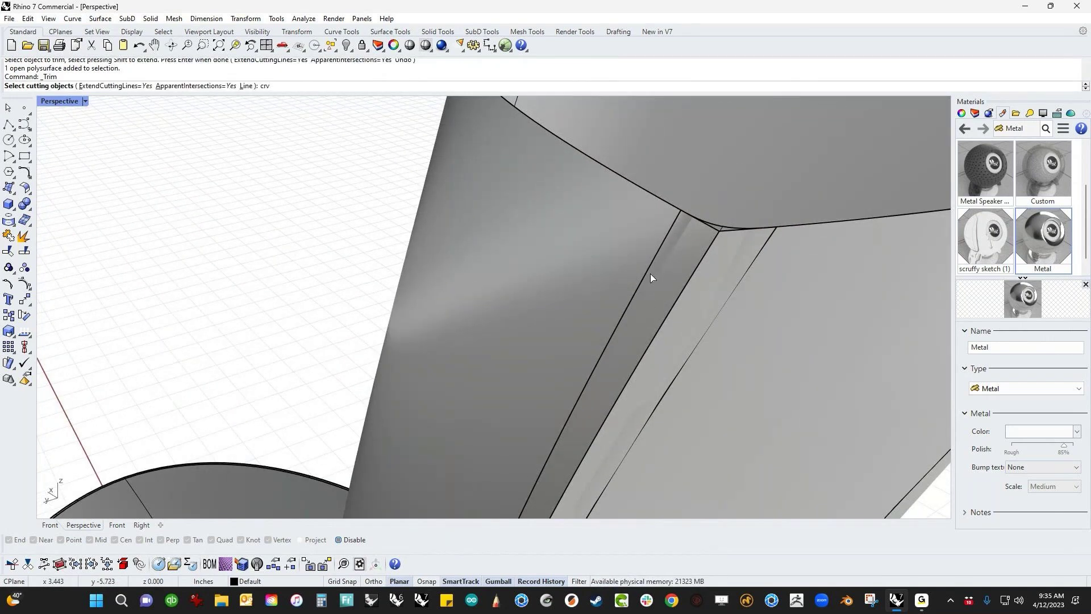
text(crv)
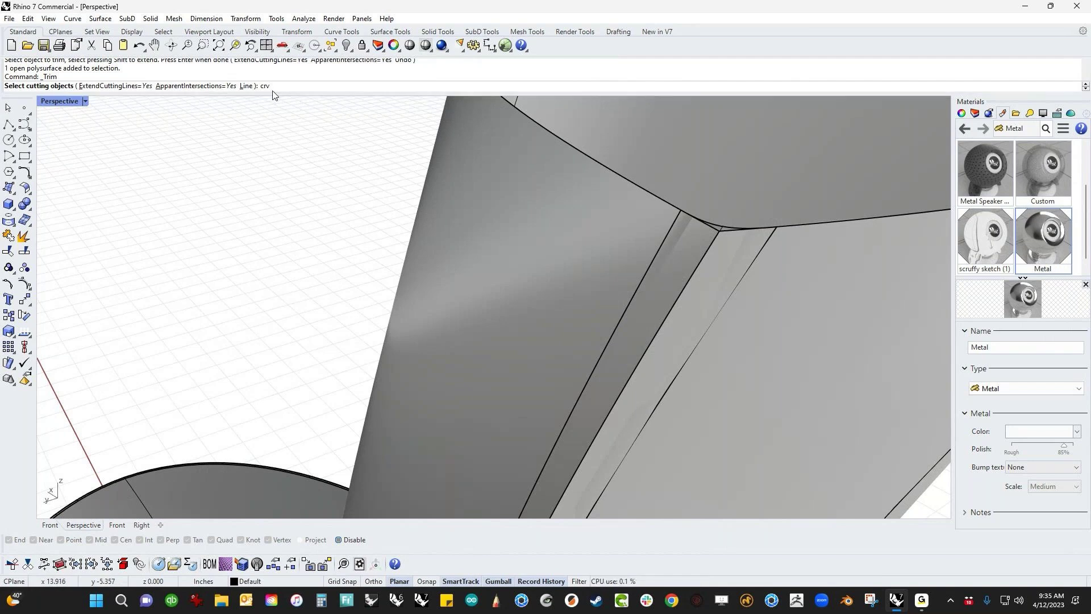
key(Return)
double_click(652, 260)
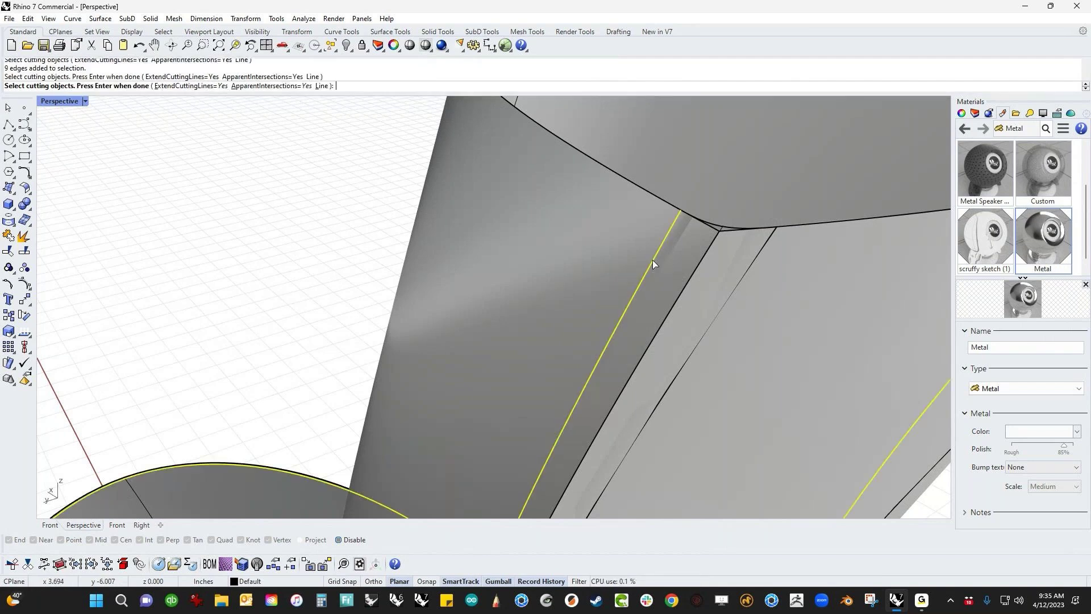
scroll(653, 260, down, 2)
click(684, 264)
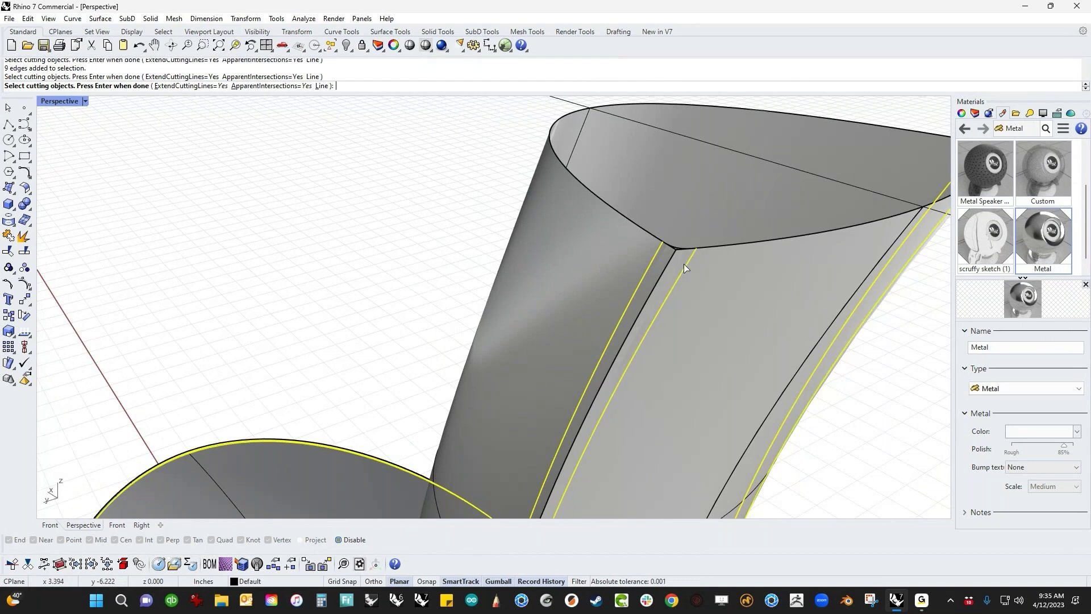
key(Return)
scroll(684, 264, up, 2)
scroll(691, 285, up, 2)
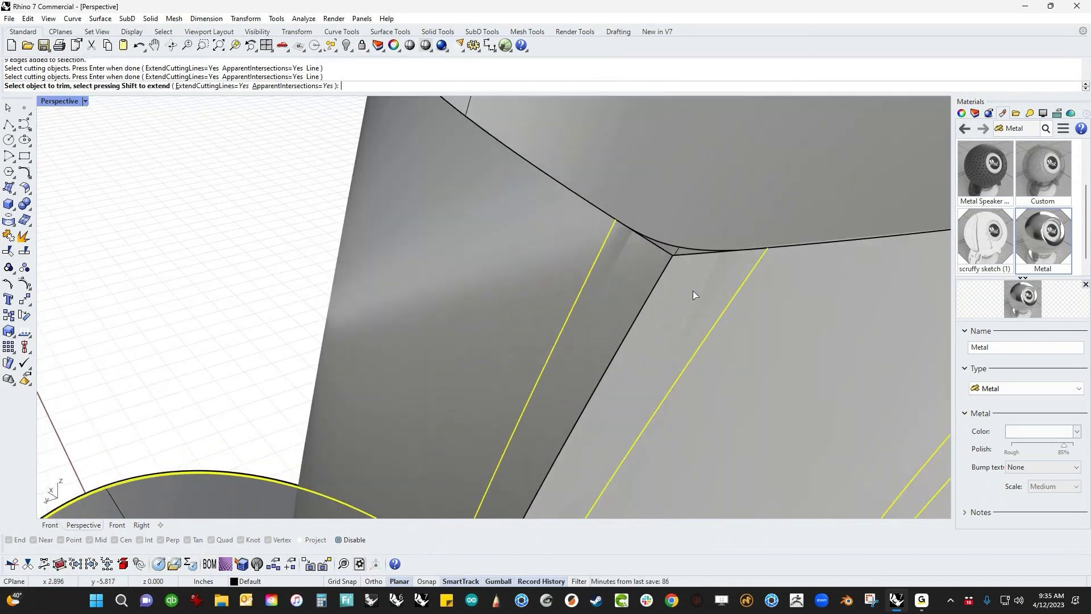
click(692, 290)
scroll(690, 289, down, 3)
right_drag(635, 273, 807, 345)
scroll(807, 345, down, 5)
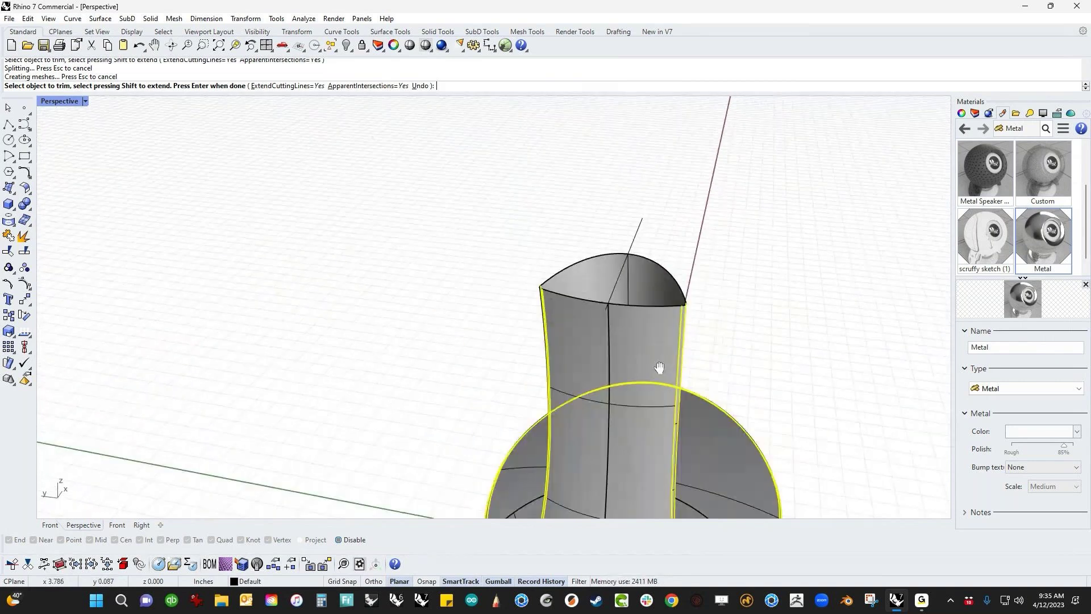
right_drag(657, 368, 508, 355)
scroll(569, 405, up, 4)
key(Return)
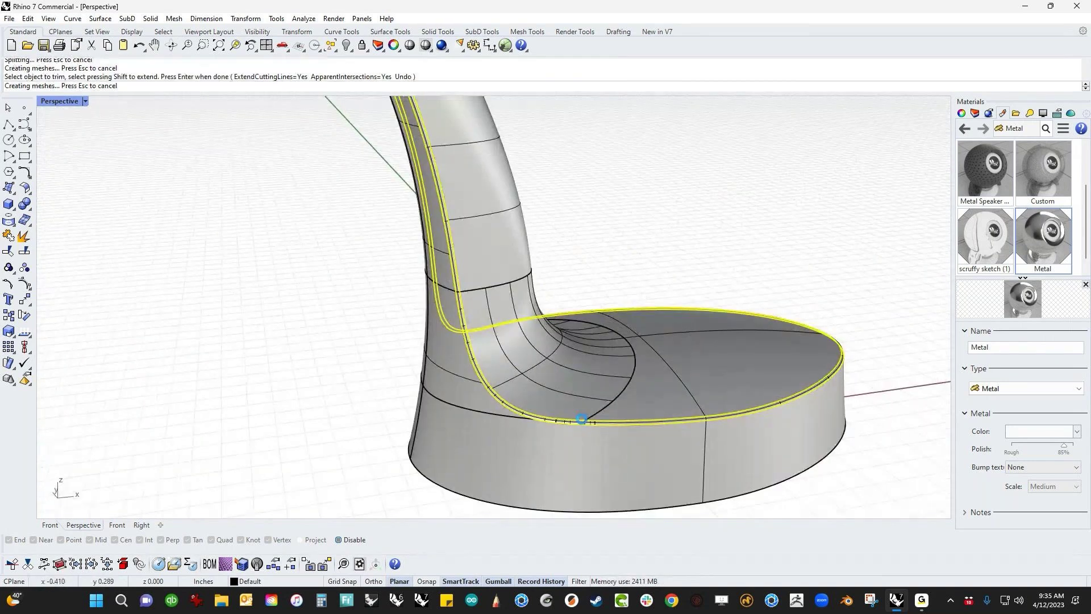
- Select the trimmed body together with the blend surfaces and join them into one polysurface
scroll(570, 402, down, 3)
right_drag(571, 402, 505, 408)
drag(687, 307, 364, 446)
key(ctrl+j)
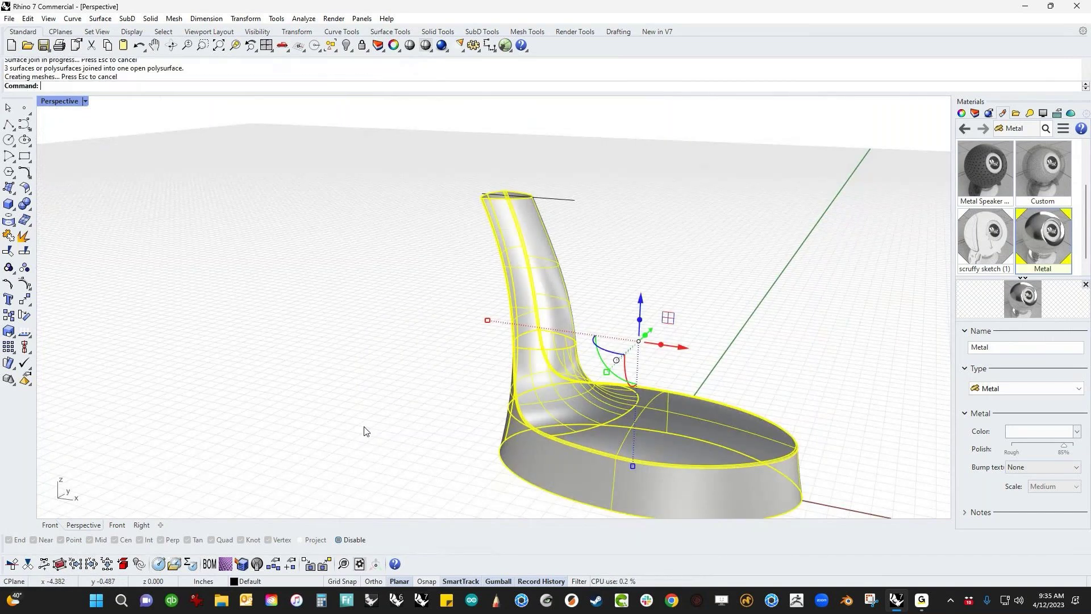
- Show the joined polysurface's naked edges and examine them along the blend around the base and neck, including from below
middle_click(365, 431)
click(395, 428)
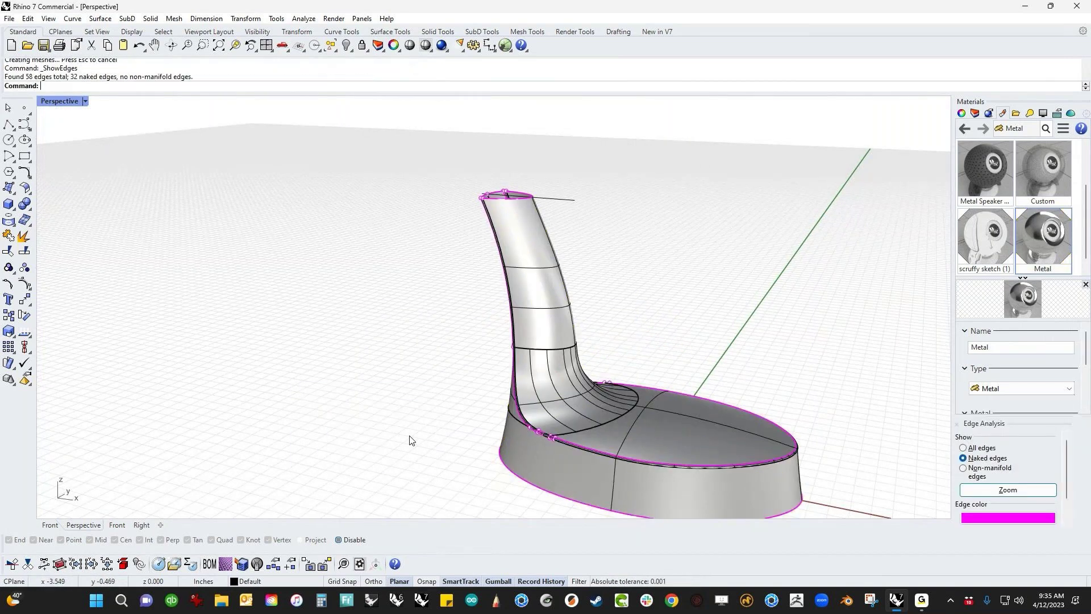
shift+right_drag(409, 441, 312, 405)
scroll(595, 425, up, 5)
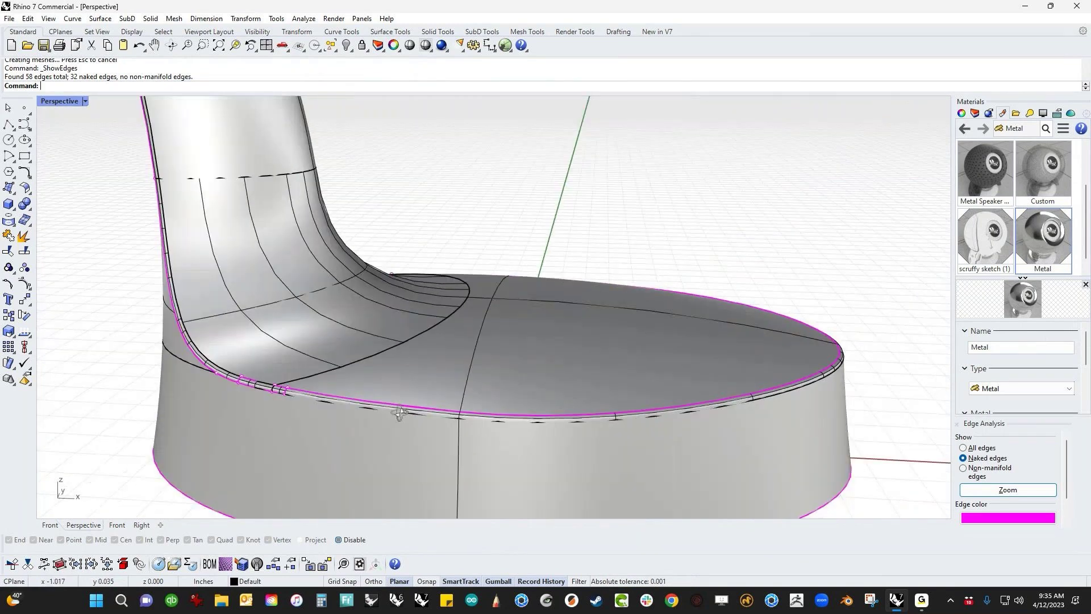
scroll(320, 401, up, 2)
click(376, 434)
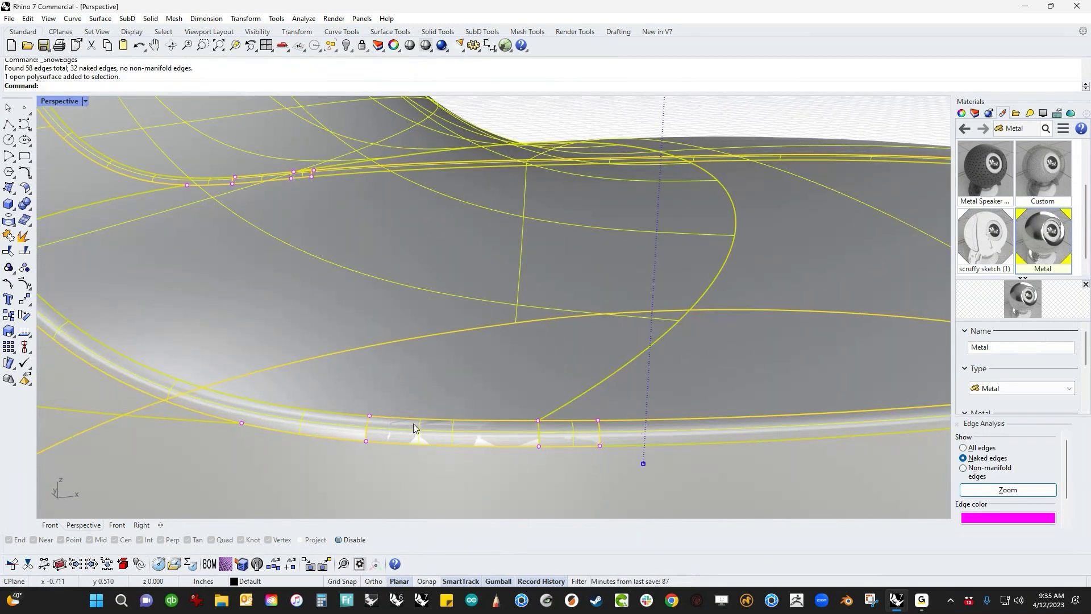
scroll(420, 423, down, 5)
key(Escape)
right_drag(439, 350, 366, 182)
scroll(353, 210, up, 5)
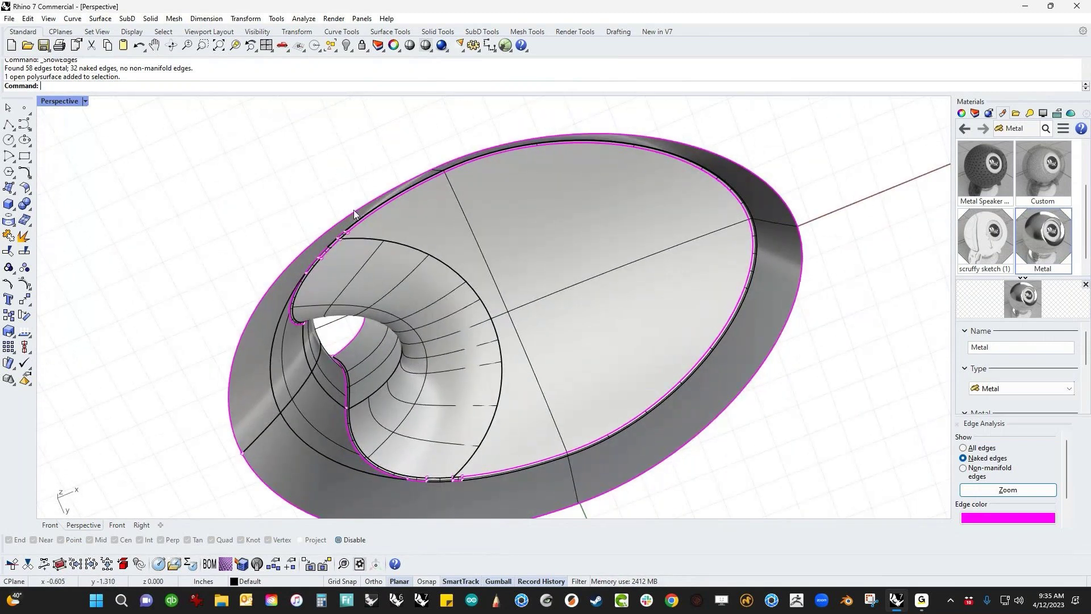
scroll(312, 251, down, 6)
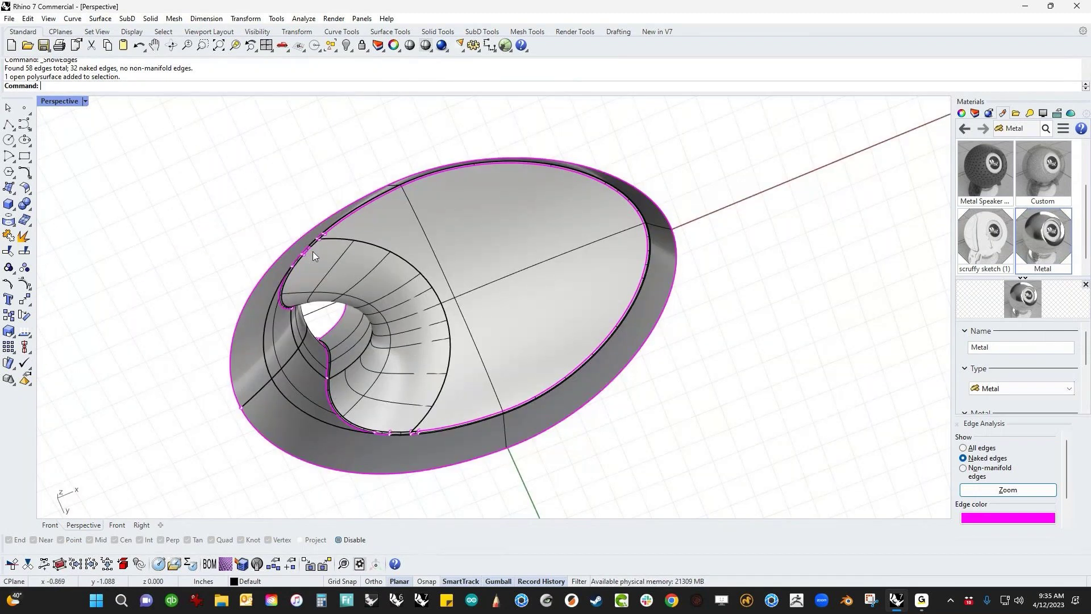
right_drag(312, 260, 382, 395)
scroll(331, 326, up, 5)
right_drag(331, 325, 376, 401)
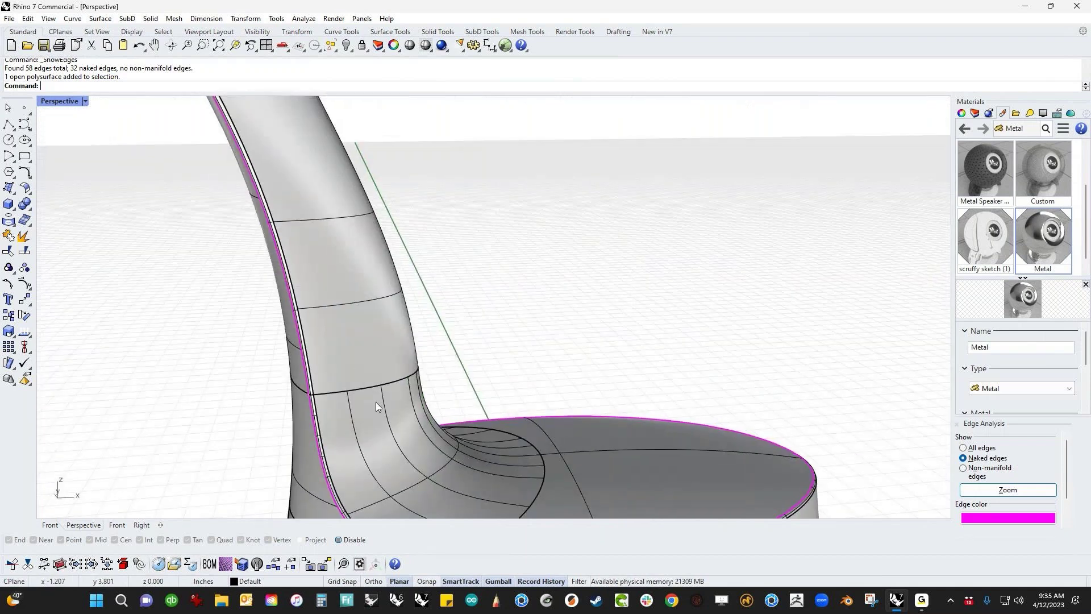
scroll(413, 401, down, 5)
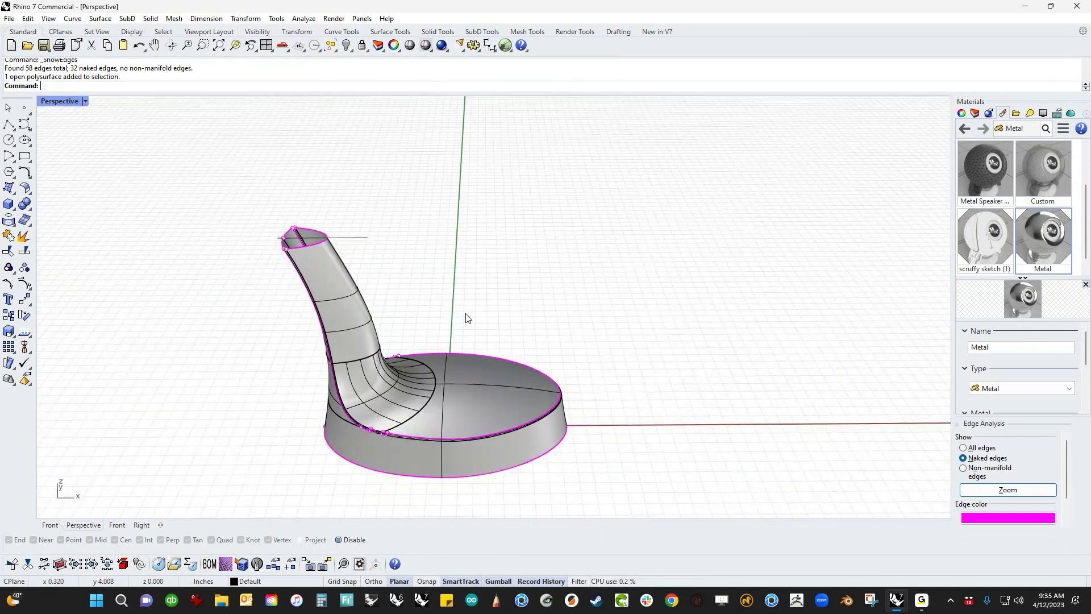
- Undo the joins, trims, cutting line and edge blend back to the original sharp-edged polysurface
key(ctrl+z)
key(ctrl+z)
key(ctrl+z)
key(ctrl+z)
click(439, 297)
scroll(335, 410, up, 10)
key(ctrl+z)
- Duplicate the sharp edge chain along both neck sides and around the base top as curves, excluding the two edges behind the neck
right_drag(277, 394, 485, 350)
ctrl+shift+click(488, 348)
ctrl+shift+double_click(487, 348)
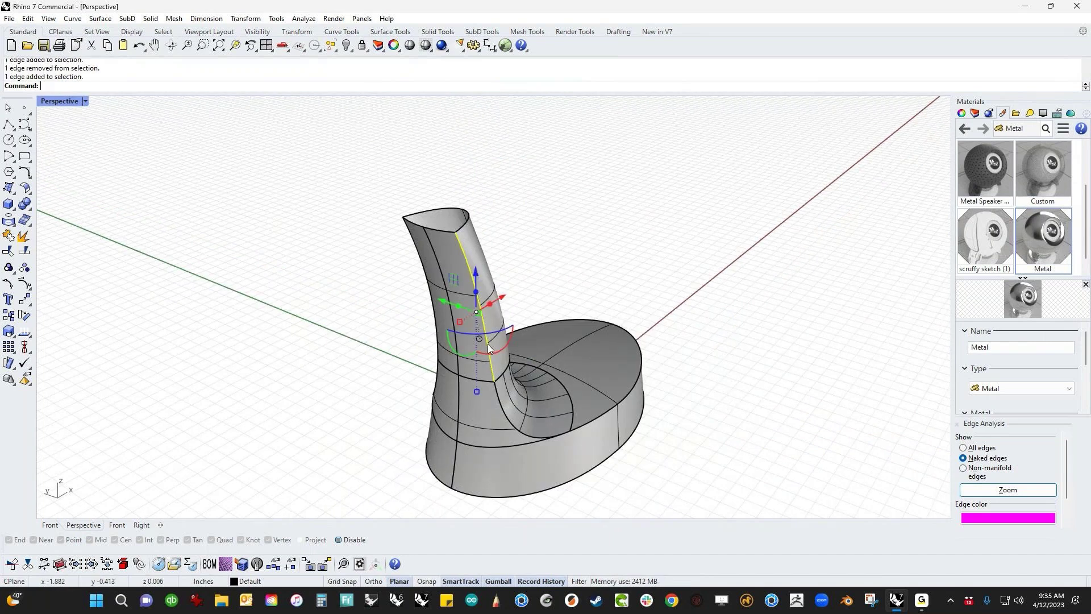
ctrl+shift+click(487, 447)
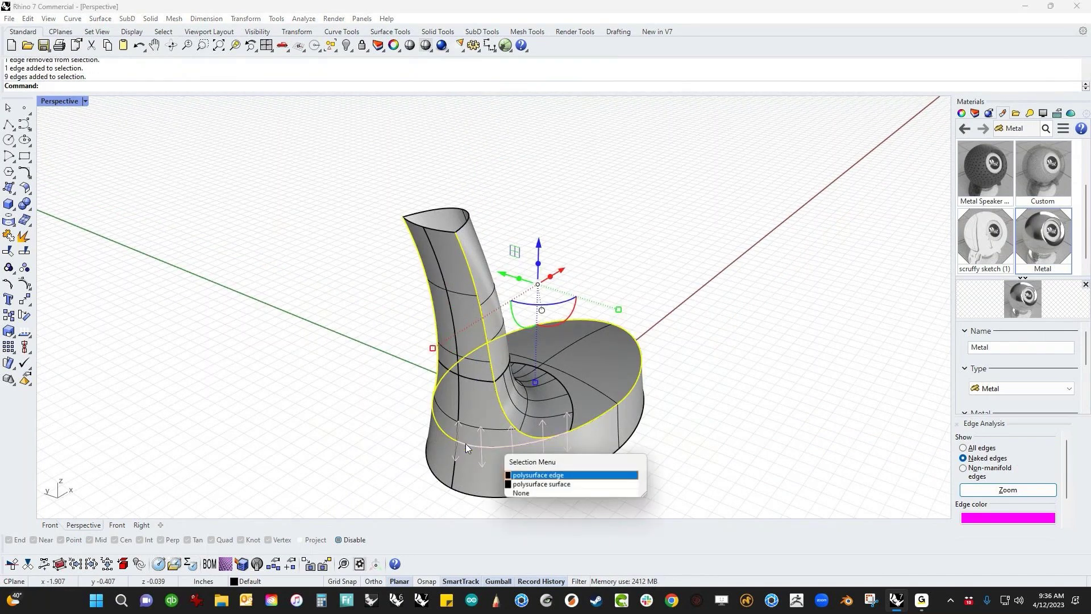
click(529, 475)
ctrl+shift+click(458, 448)
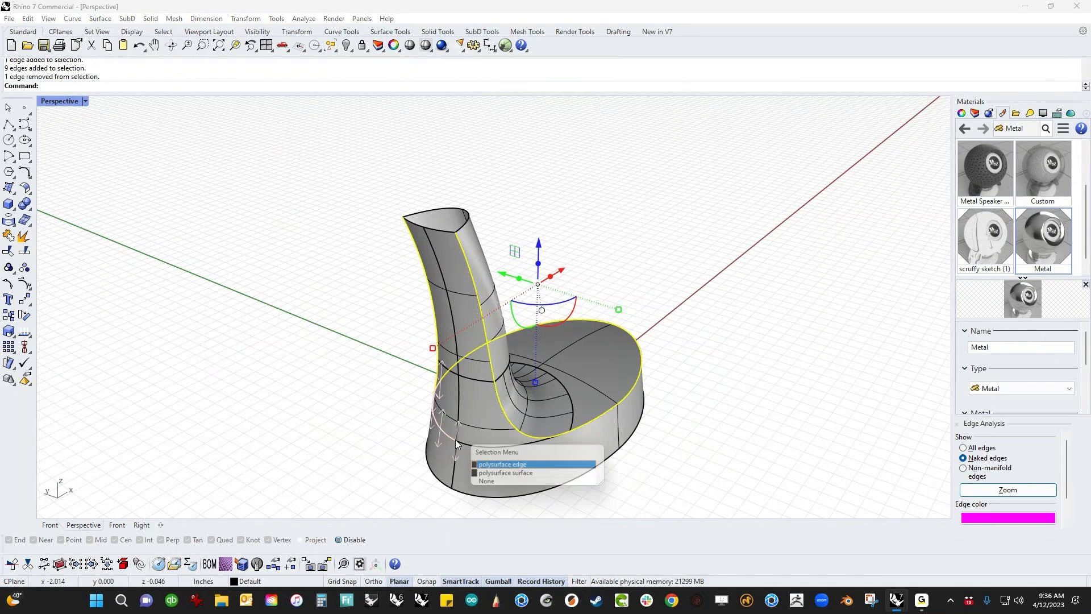
click(510, 470)
right_drag(500, 454, 285, 358)
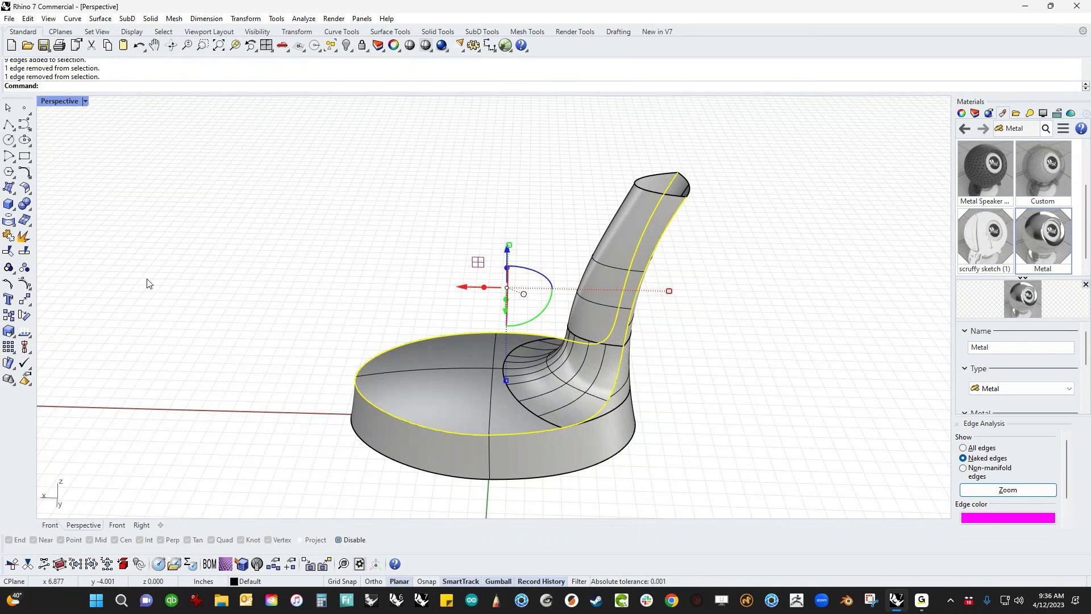
click(14, 226)
click(58, 226)
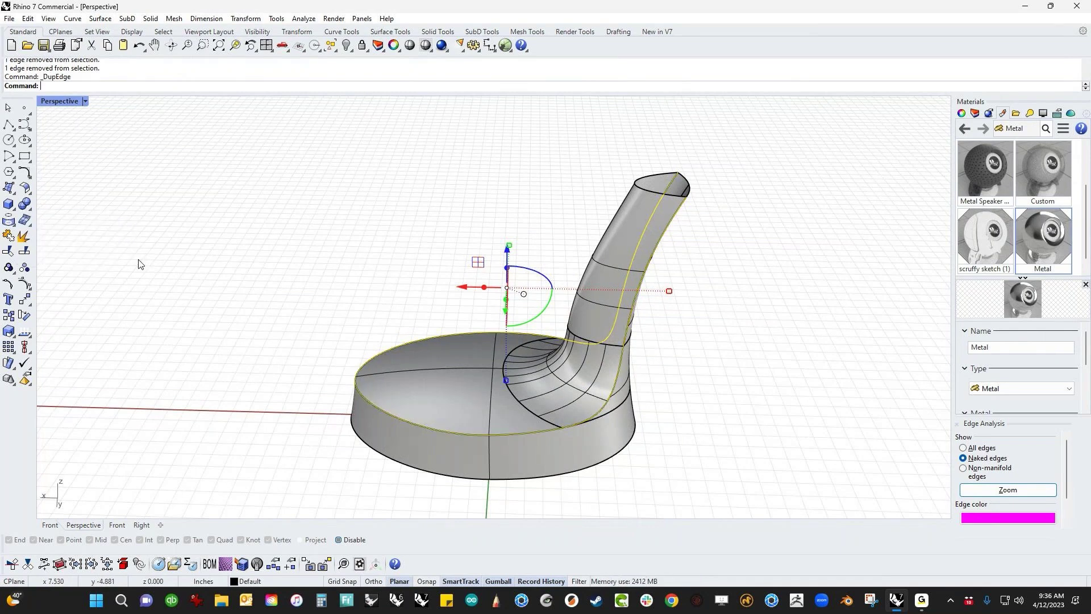
- Join the duplicated edge curves along the neck and base top into one open curve
text(join)
key(Return)
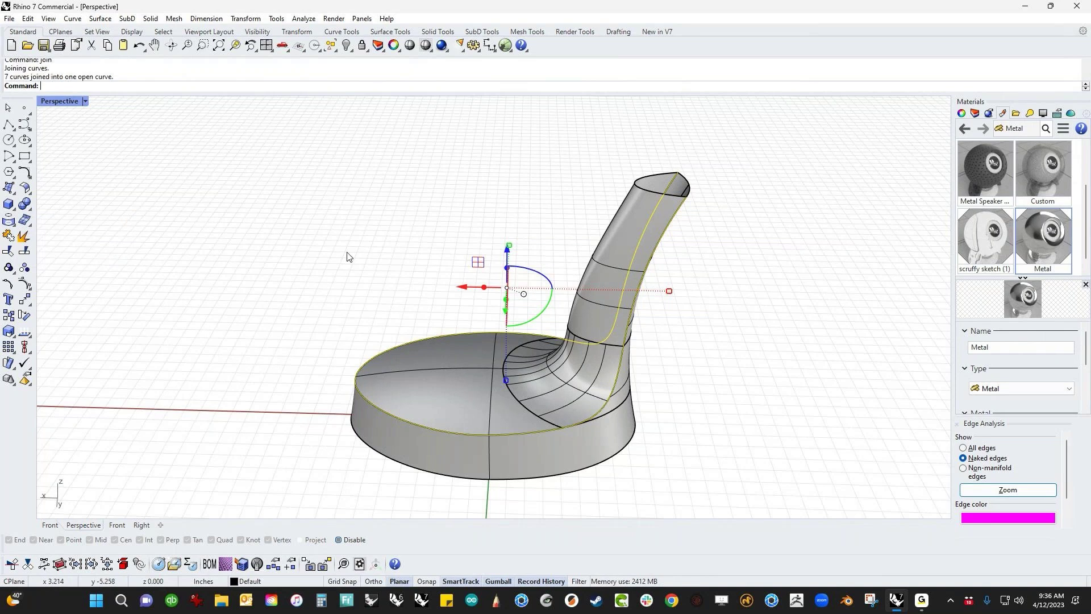
mouse_move(363, 257)
shift+right_down()
mouse_move(350, 262)
mouse_move(353, 254)
shift+right_up()
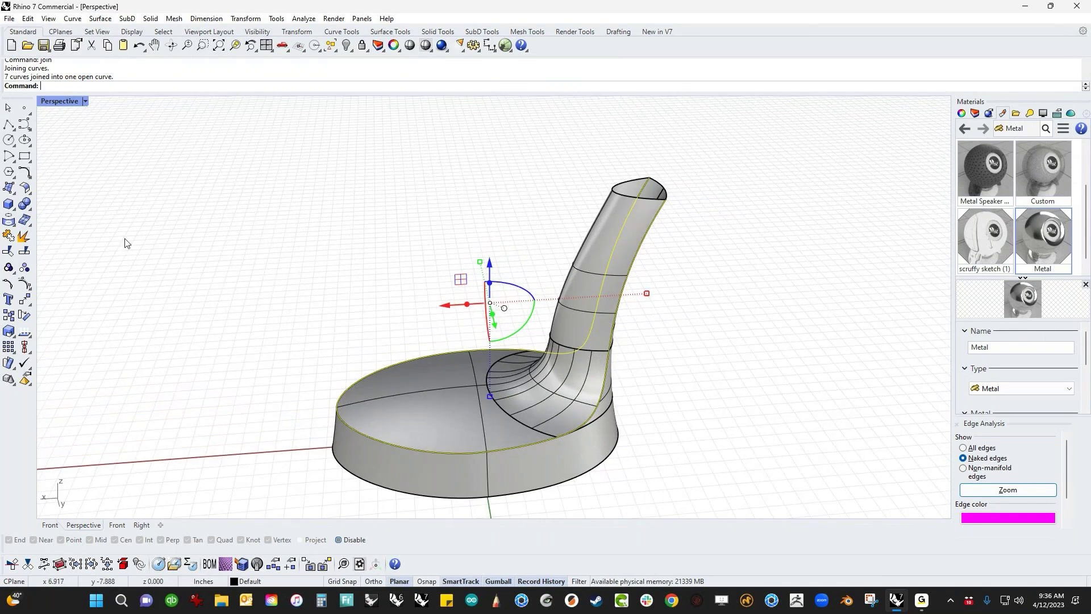
- Create a flat-capped, non-thick pipe of about 0.045 in radius along the joined edge curve
click(14, 208)
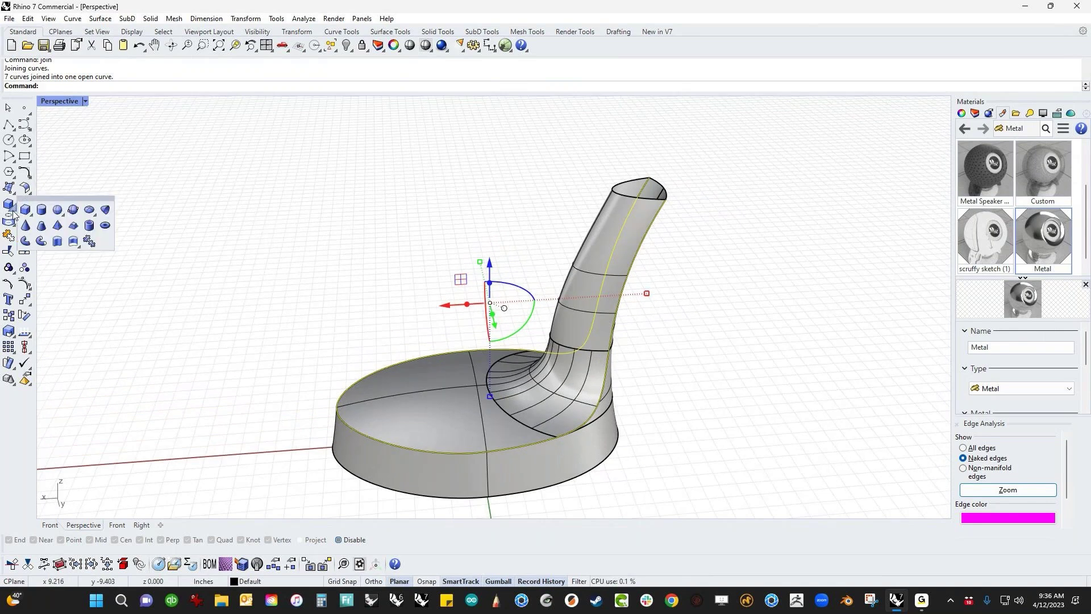
click(25, 241)
scroll(660, 193, up, 5)
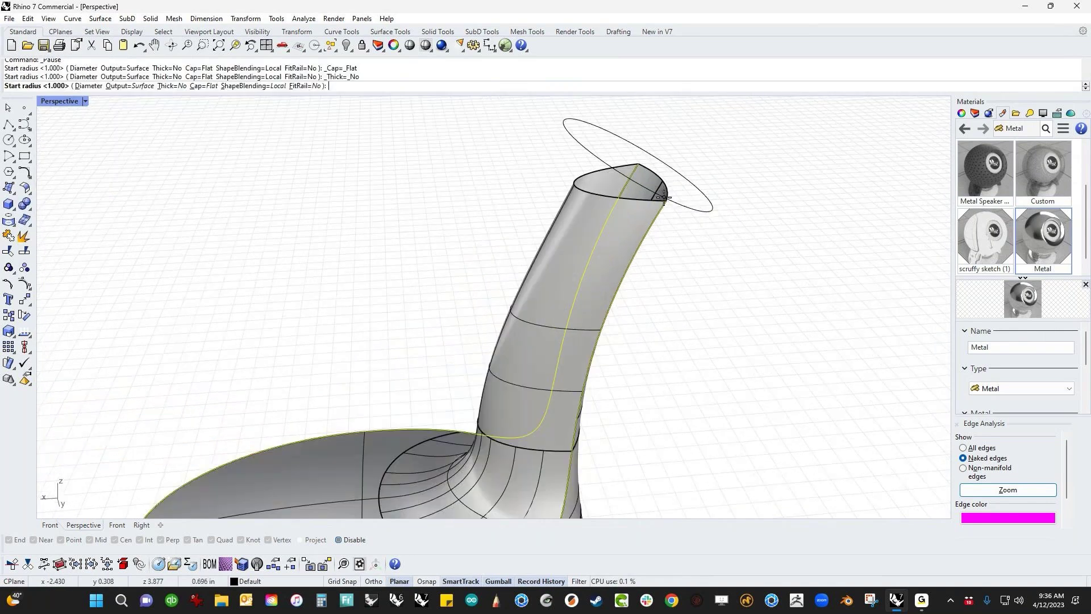
scroll(642, 185, up, 4)
scroll(575, 341, down, 6)
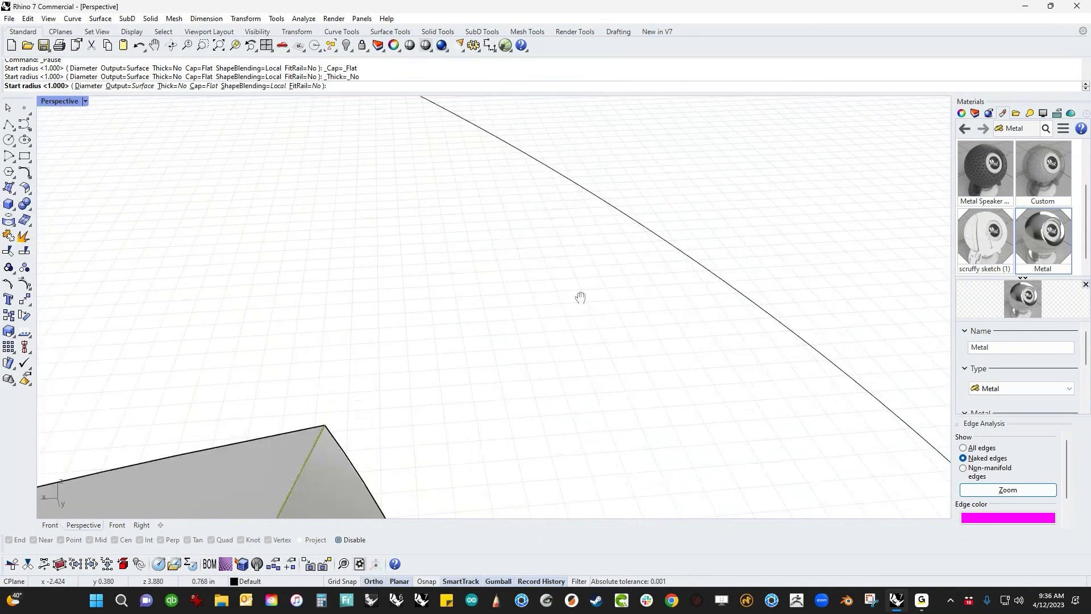
scroll(523, 327, up, 2)
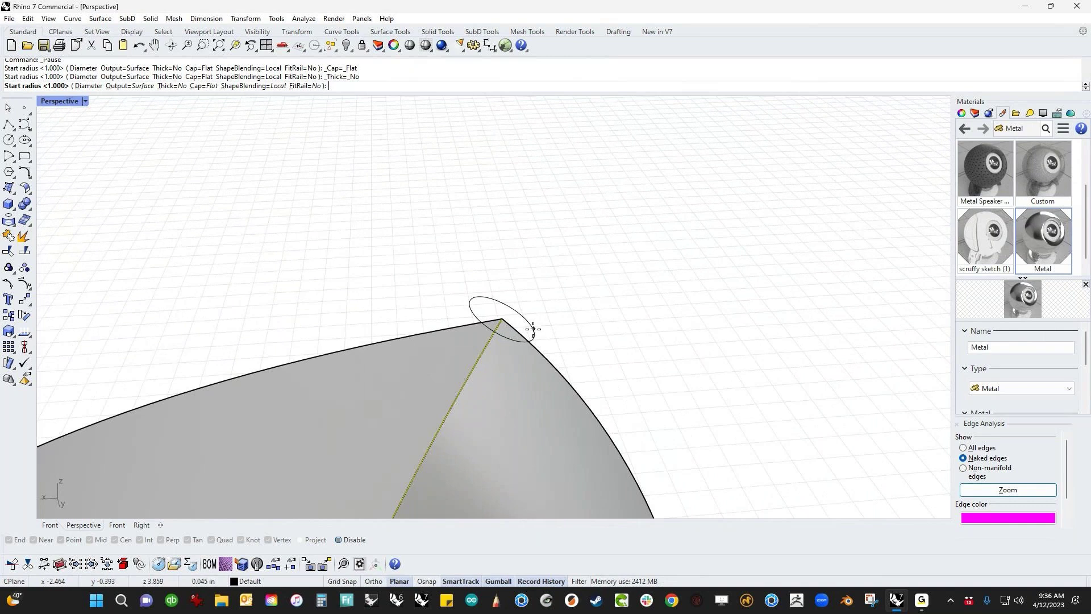
click(533, 329)
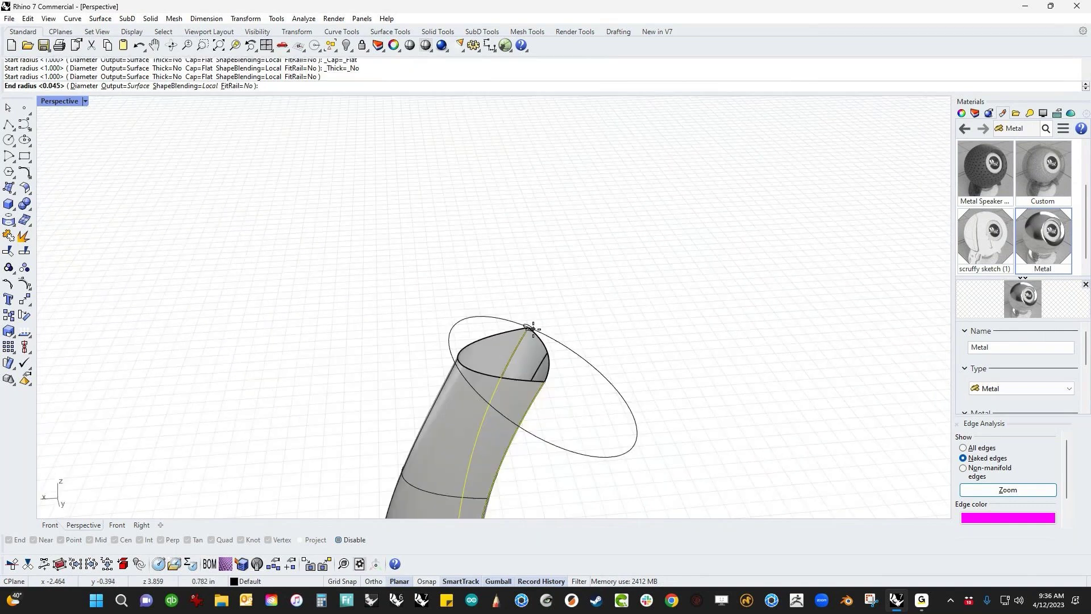
key(Return)
key(Return)
scroll(602, 375, down, 5)
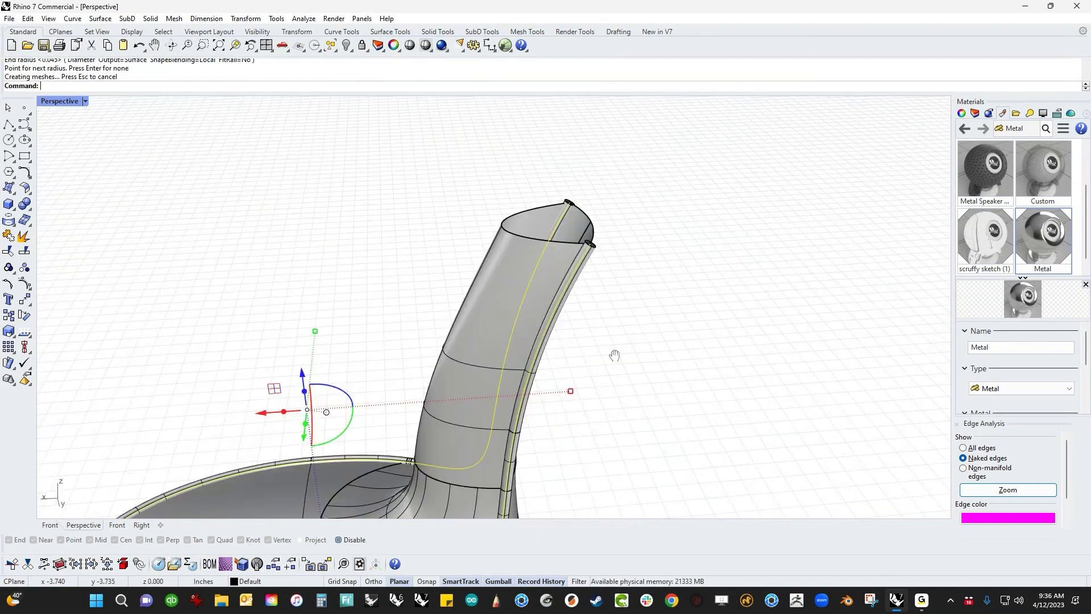
key(Escape)
- Extract the two flat cap surfaces at the pipe's ends on the neck rim and delete them
scroll(613, 240, up, 8)
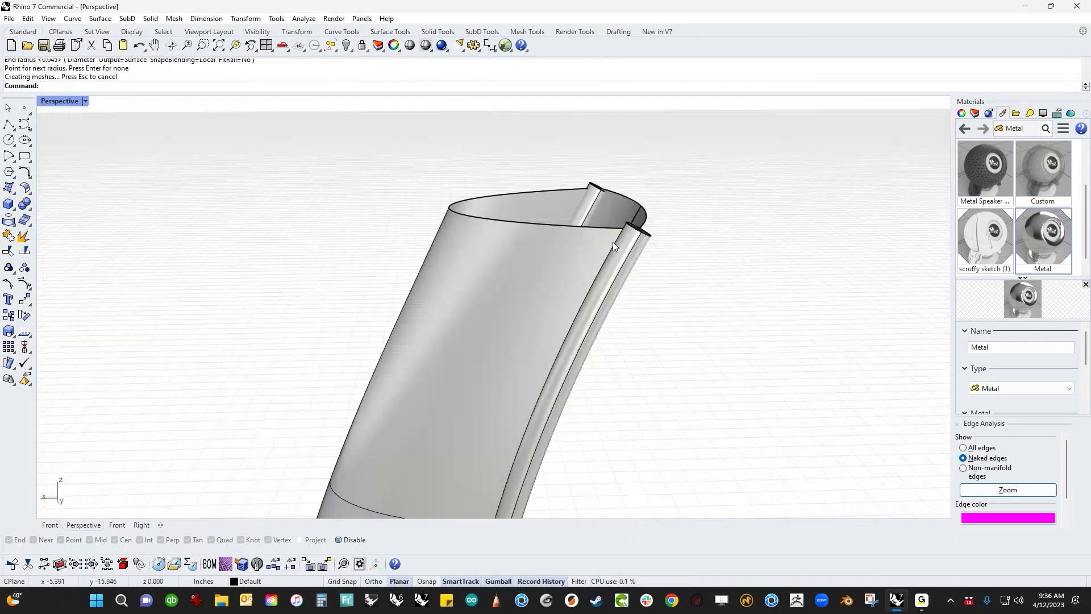
scroll(501, 357, up, 3)
middle_click(540, 362)
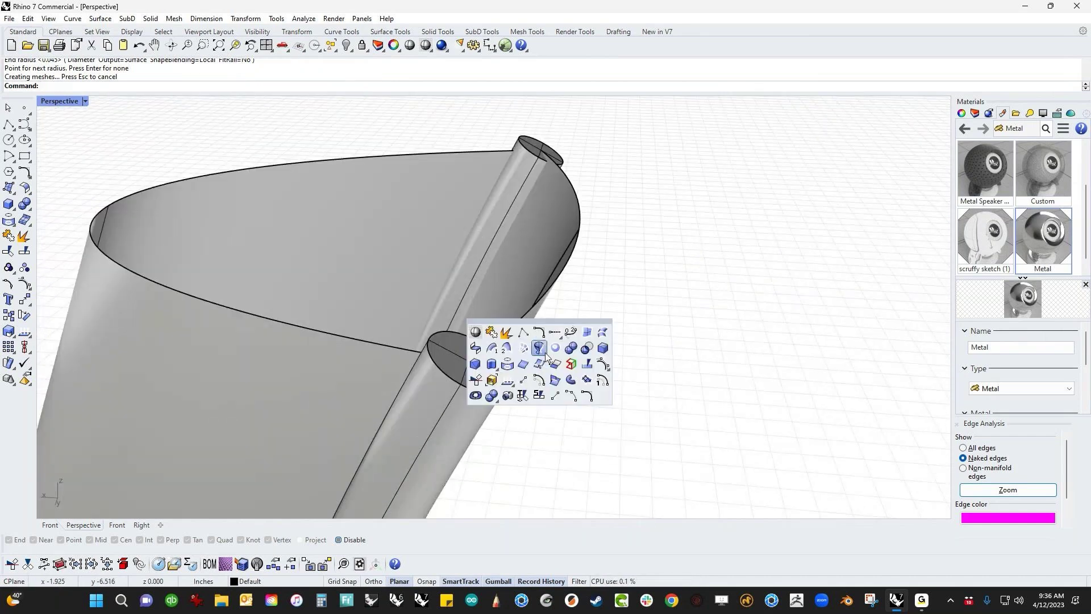
click(544, 353)
click(502, 360)
scroll(530, 166, up, 3)
click(529, 166)
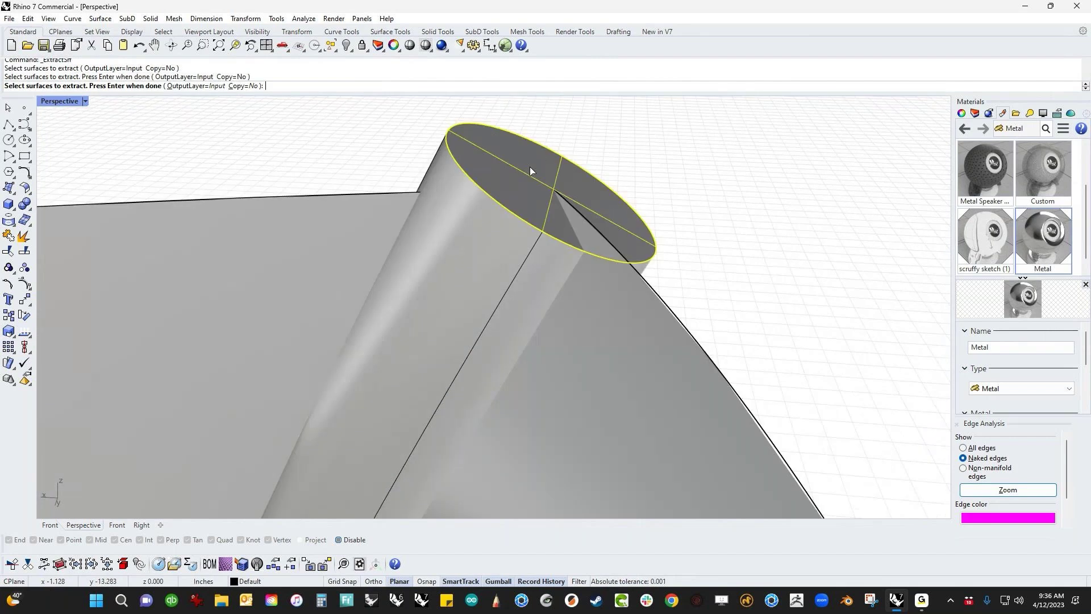
scroll(530, 166, down, 4)
key(Return)
key(Delete)
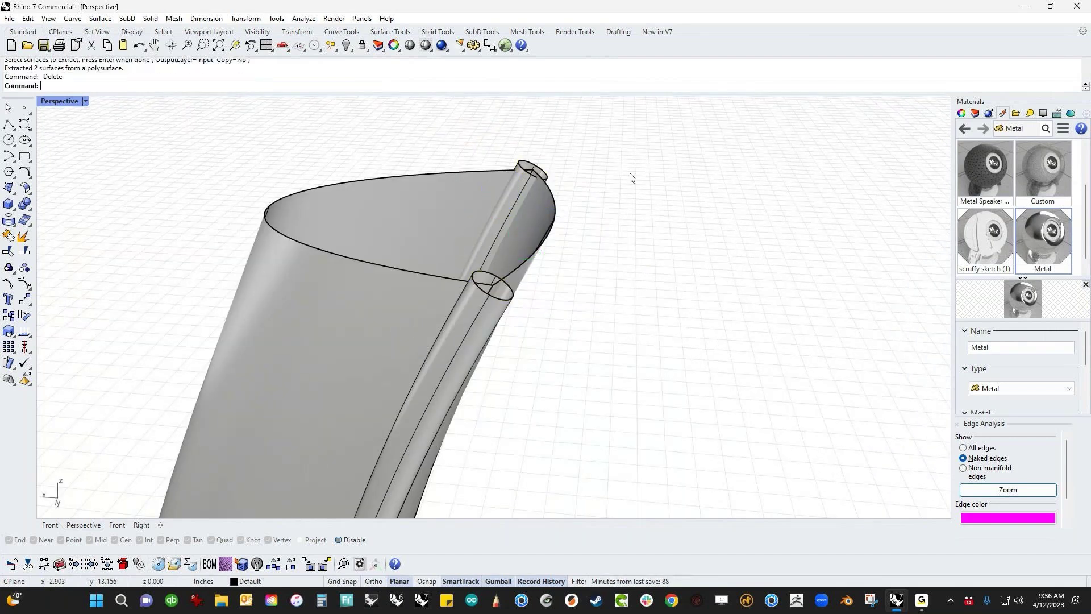
middle_click(593, 240)
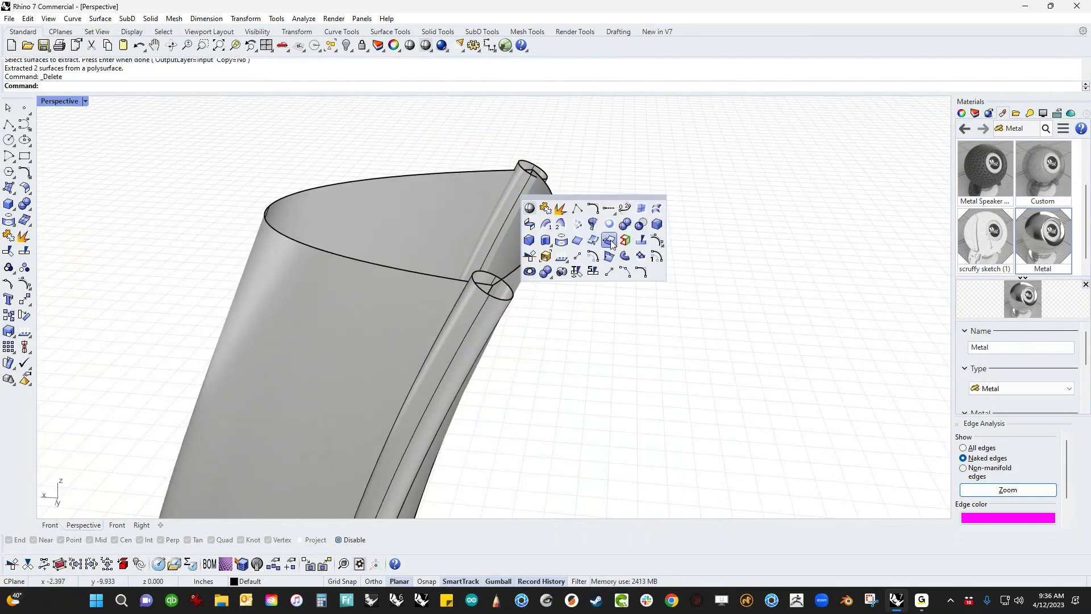
click(592, 241)
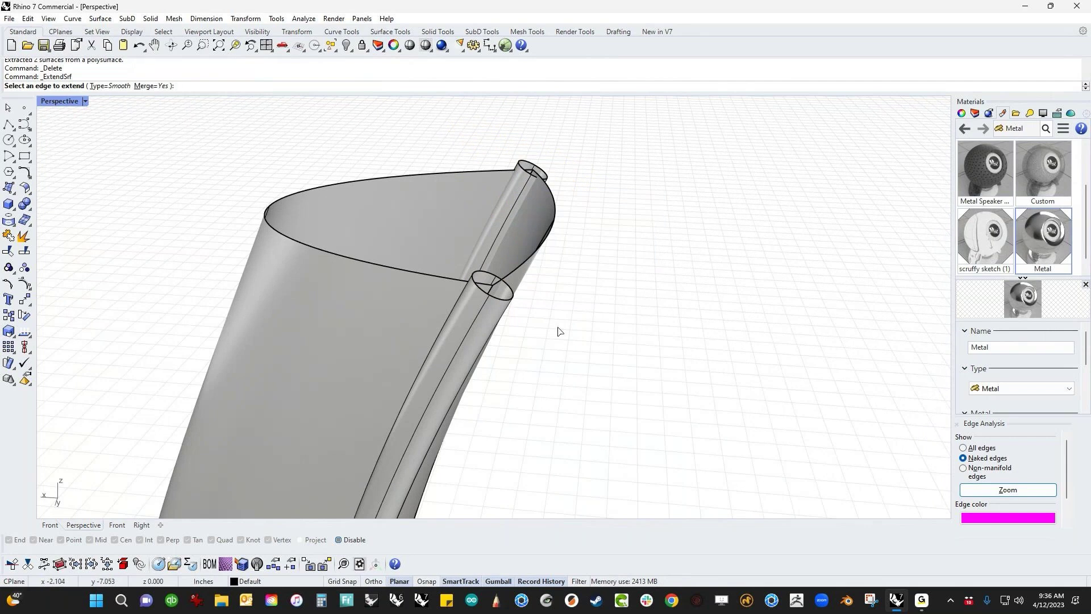
key(Escape)
- Explode the open pipe polysurface into separate surfaces
click(486, 333)
middle_click(564, 332)
click(532, 302)
- Extend the pipe's far open end past the neck rim with a smooth, merged surface extension
click(479, 315)
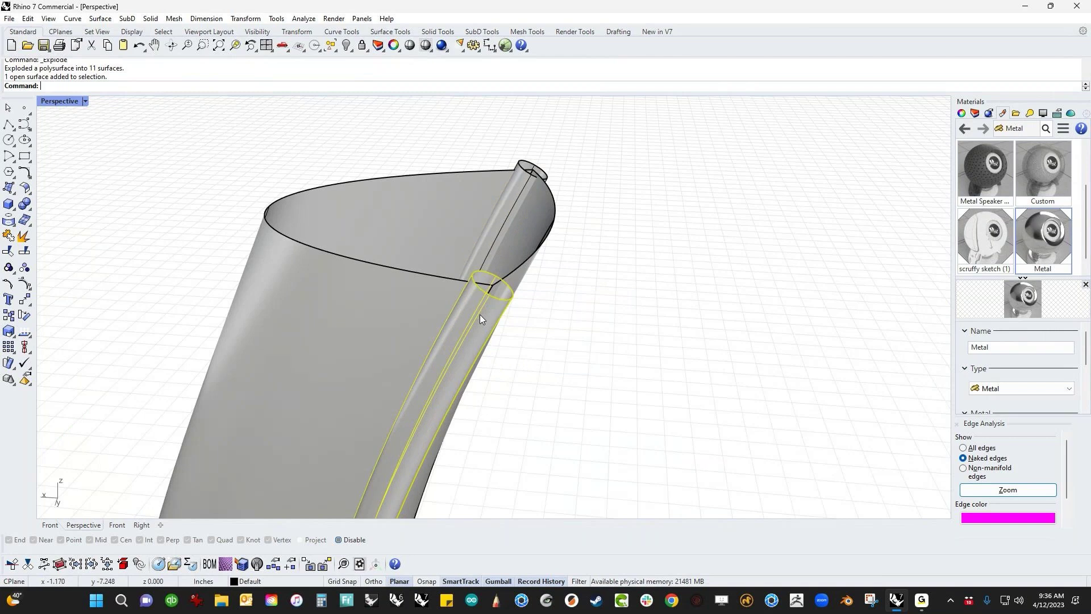
middle_click(662, 314)
click(664, 316)
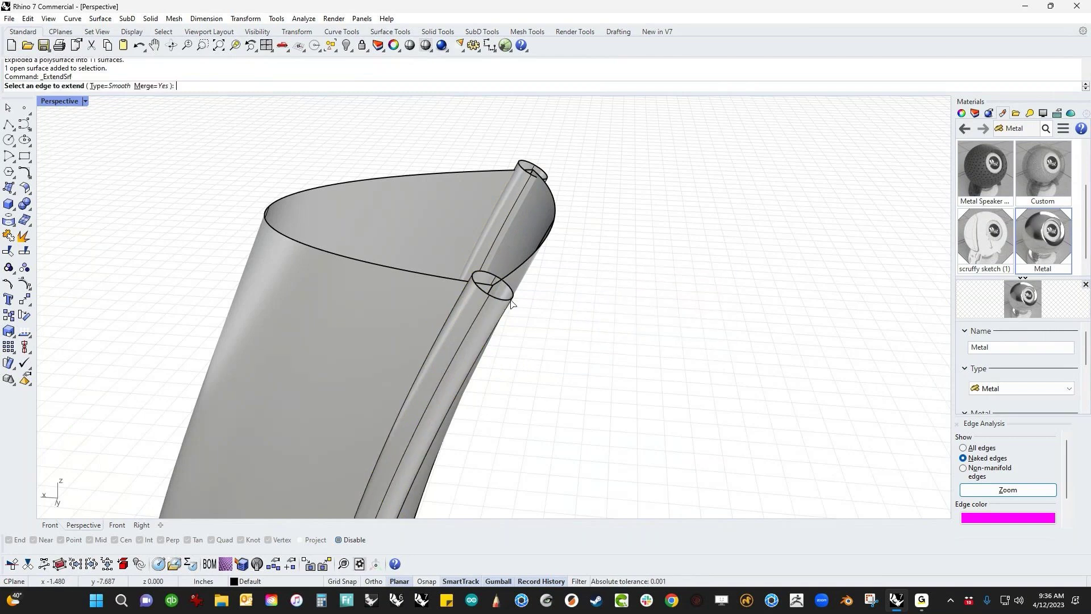
click(527, 173)
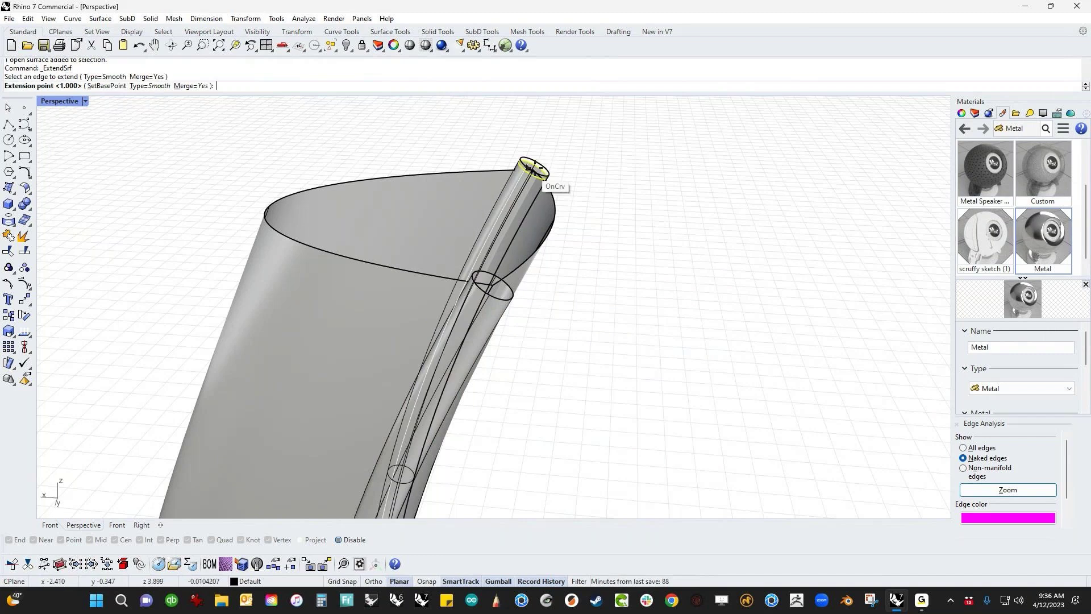
click(556, 174)
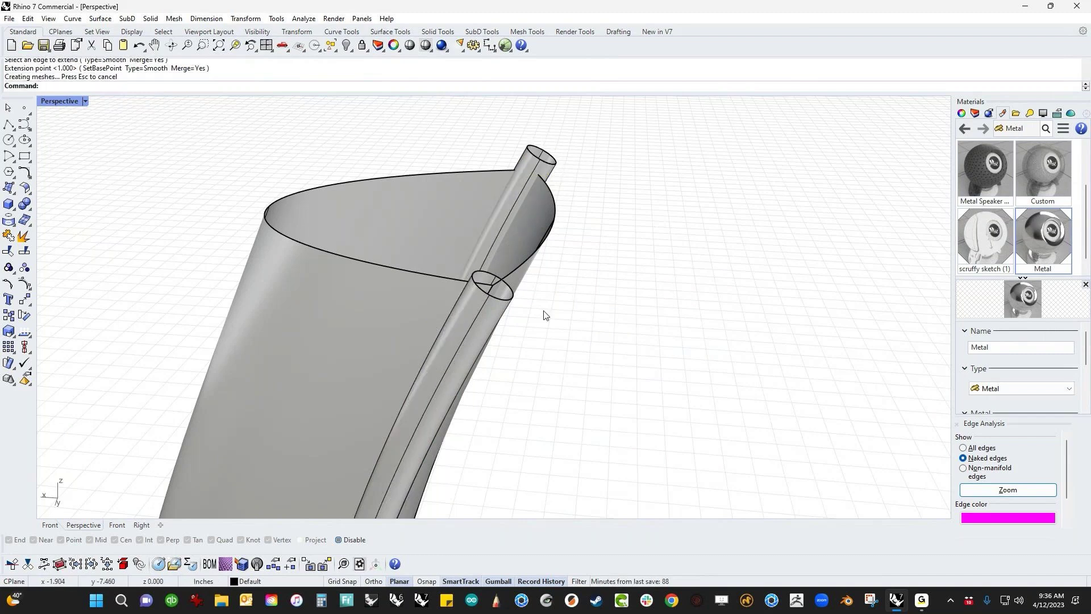
- Untrim the pipe's near end edge and extend it past the neck rim with a smooth, merged extension
click(499, 329)
scroll(536, 332, down, 5)
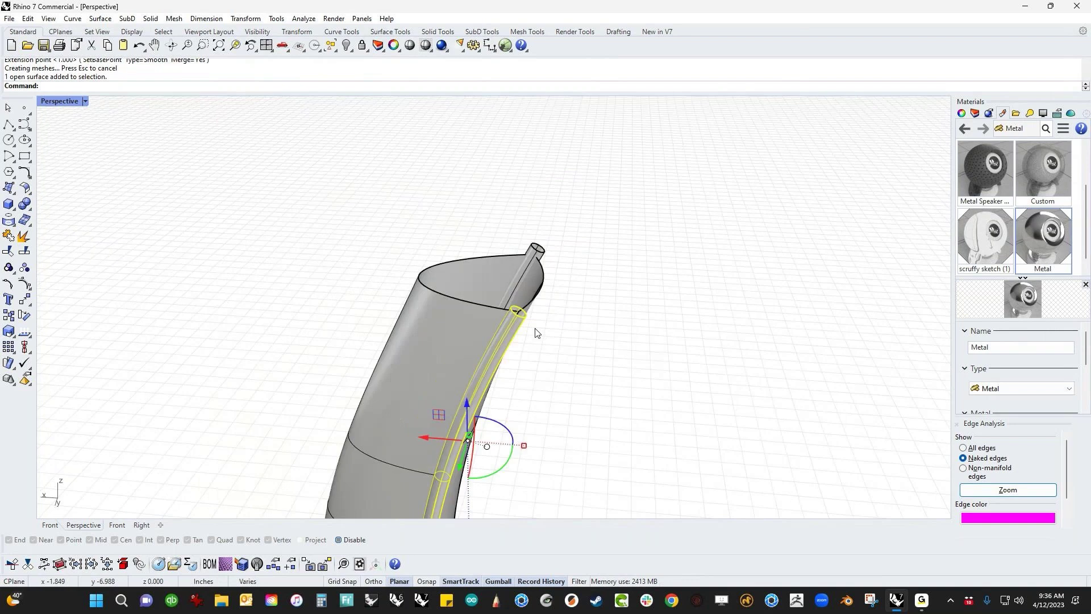
scroll(535, 393, up, 5)
middle_click(500, 304)
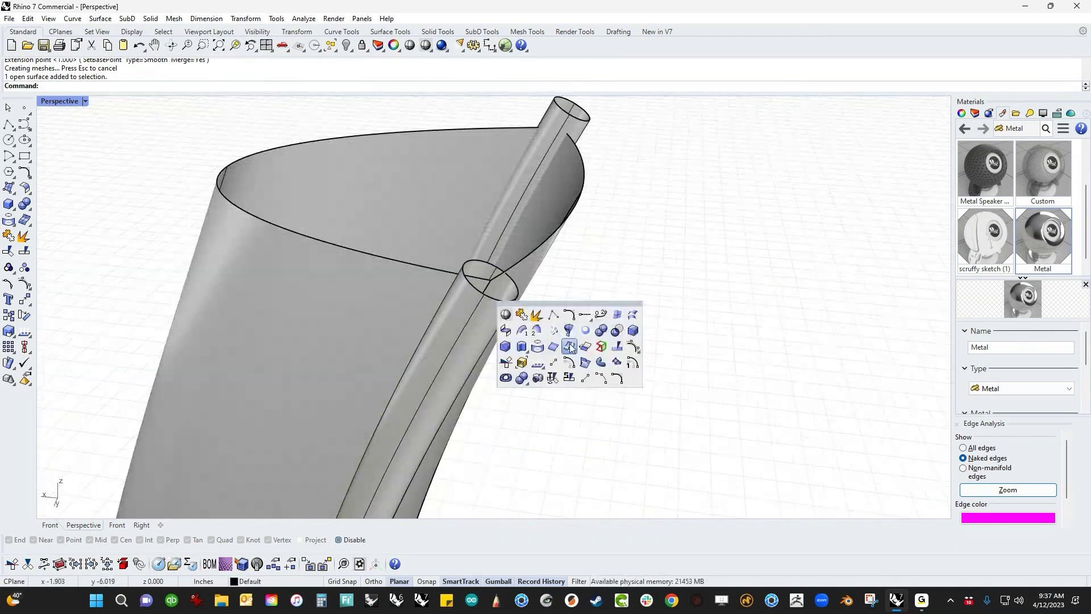
click(554, 377)
click(510, 306)
middle_click(543, 331)
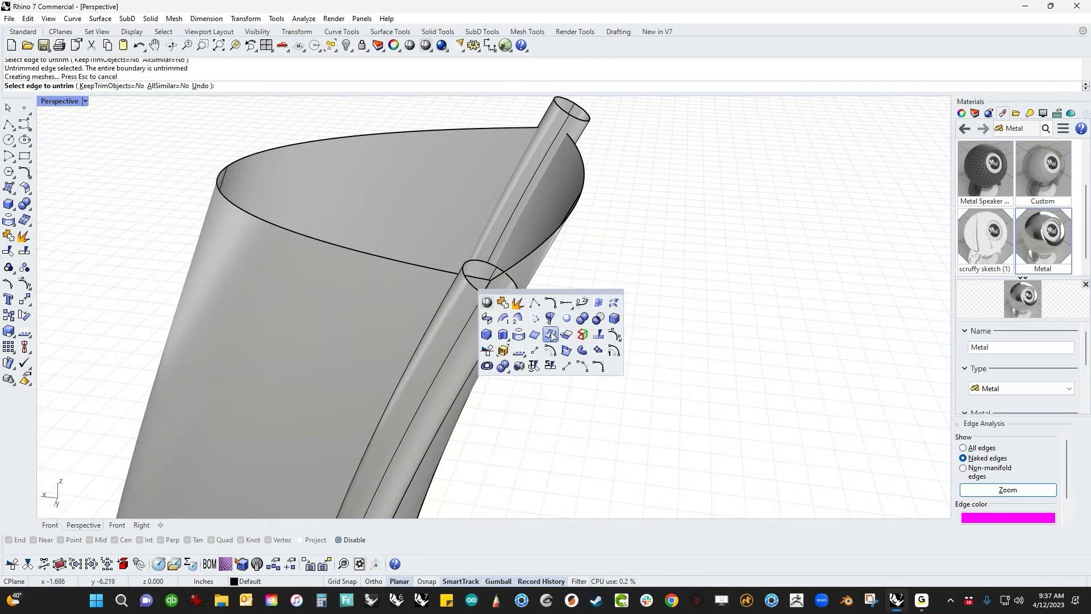
click(581, 335)
click(515, 291)
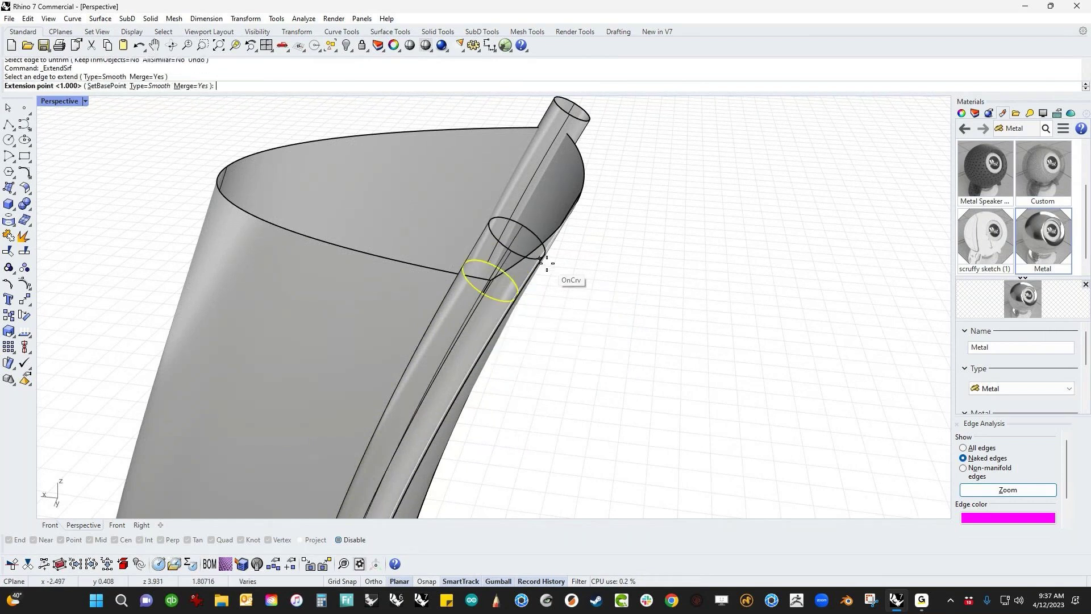
click(543, 262)
- Select all the separate pipe surfaces and join them into one open polysurface
scroll(602, 346, down, 10)
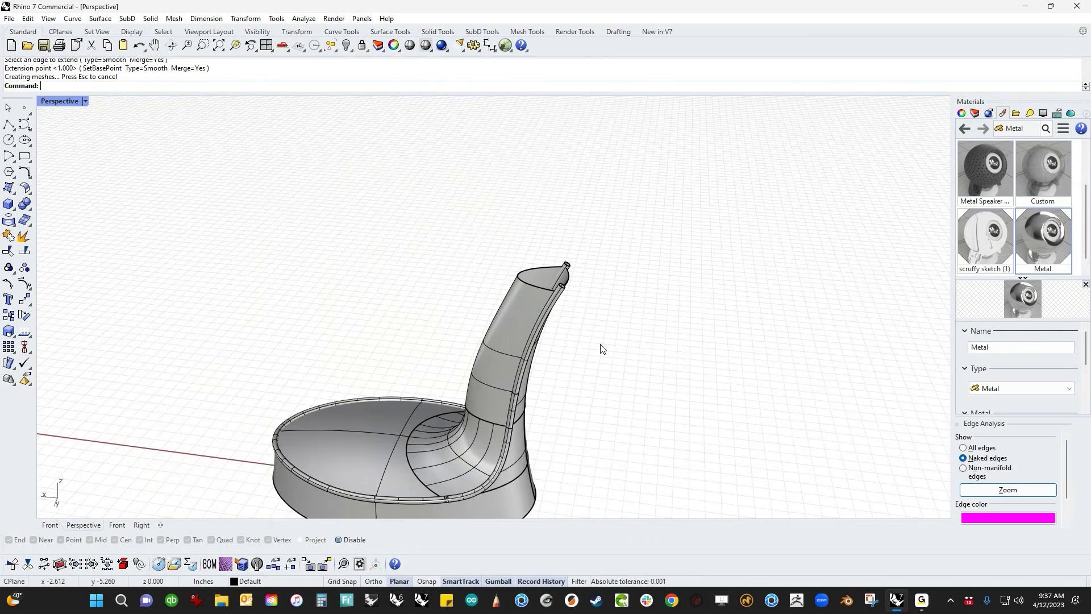
text(ss)
key(Return)
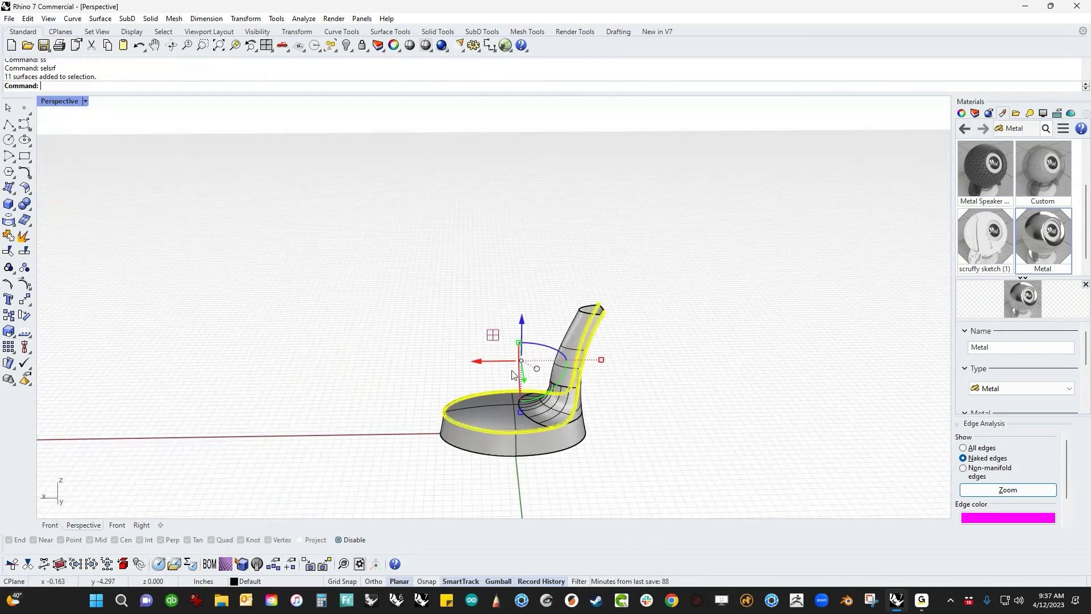
key(ctrl+j)
scroll(565, 348, up, 1)
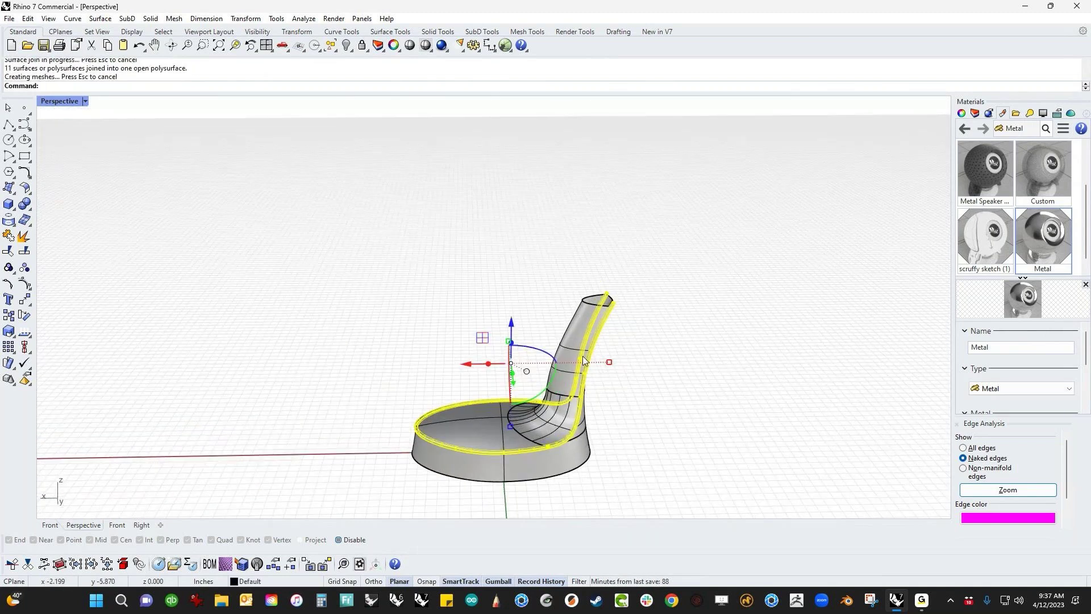
- Select the pipe and the body, and trim away the strip of the body inside the pipe along the sharp edge
scroll(658, 315, up, 3)
right_drag(652, 305, 528, 335)
scroll(528, 334, down, 4)
click(516, 452)
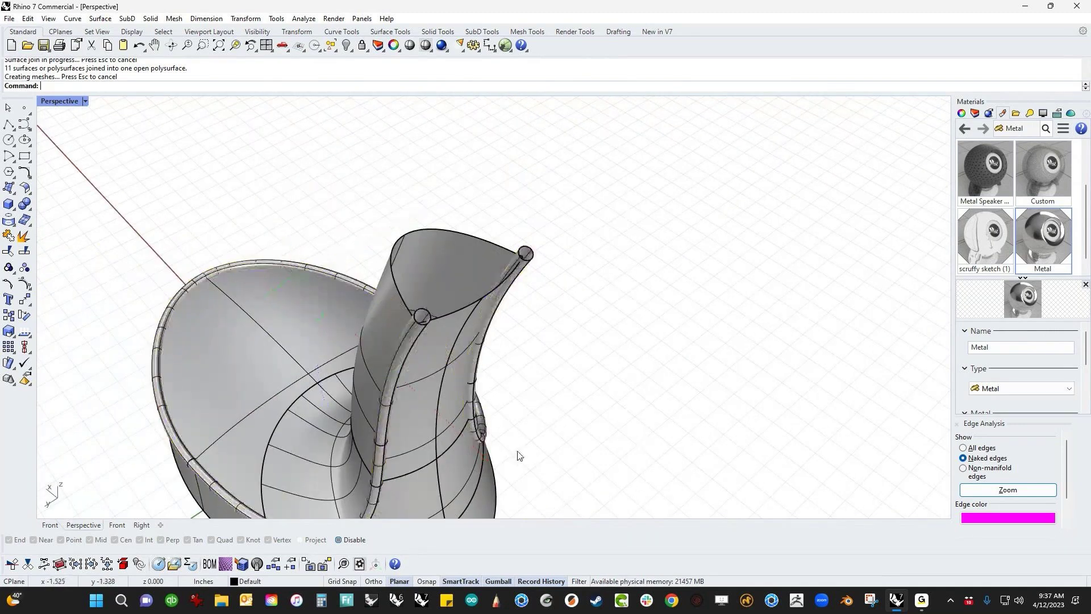
click(447, 452)
click(558, 385)
scroll(557, 289, up, 4)
click(466, 212)
key(ctrl+t)
scroll(429, 214, up, 5)
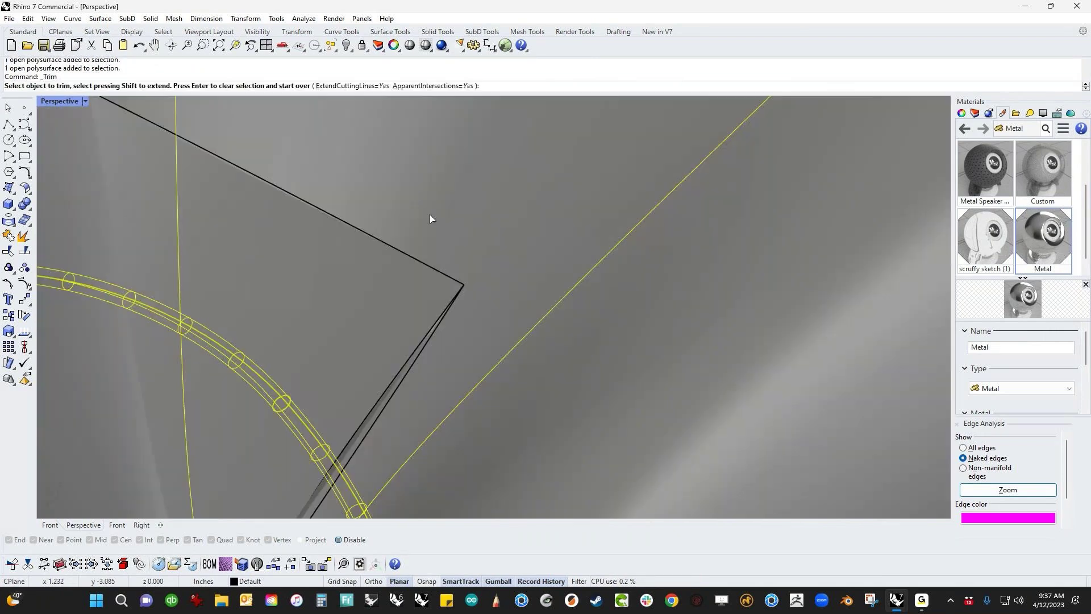
click(383, 282)
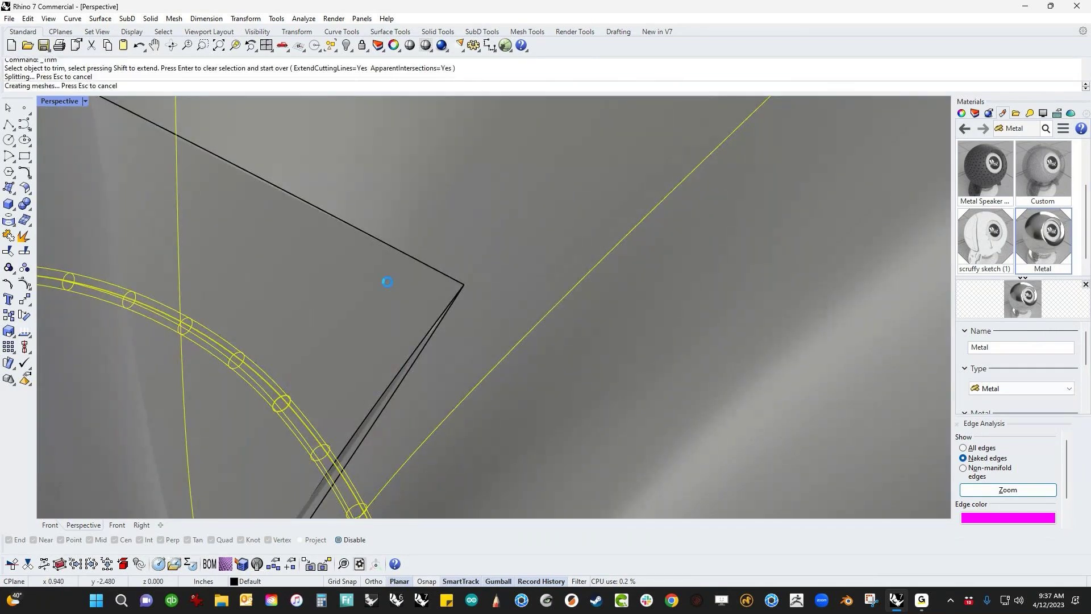
scroll(389, 284, down, 6)
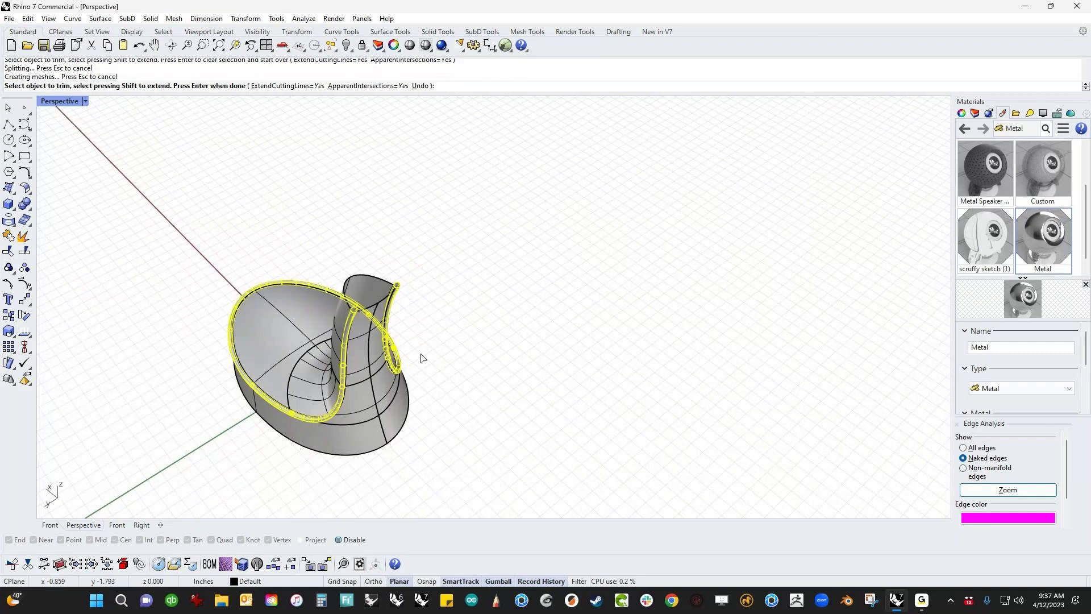
right_drag(422, 358, 480, 353)
key(Return)
- Delete the pipe polysurface, leaving the trimmed gap along the neck and base top
scroll(471, 285, up, 5)
click(460, 123)
key(Delete)
scroll(463, 244, down, 8)
- Select the joined edge curve and hide it
right_drag(555, 383, 586, 388)
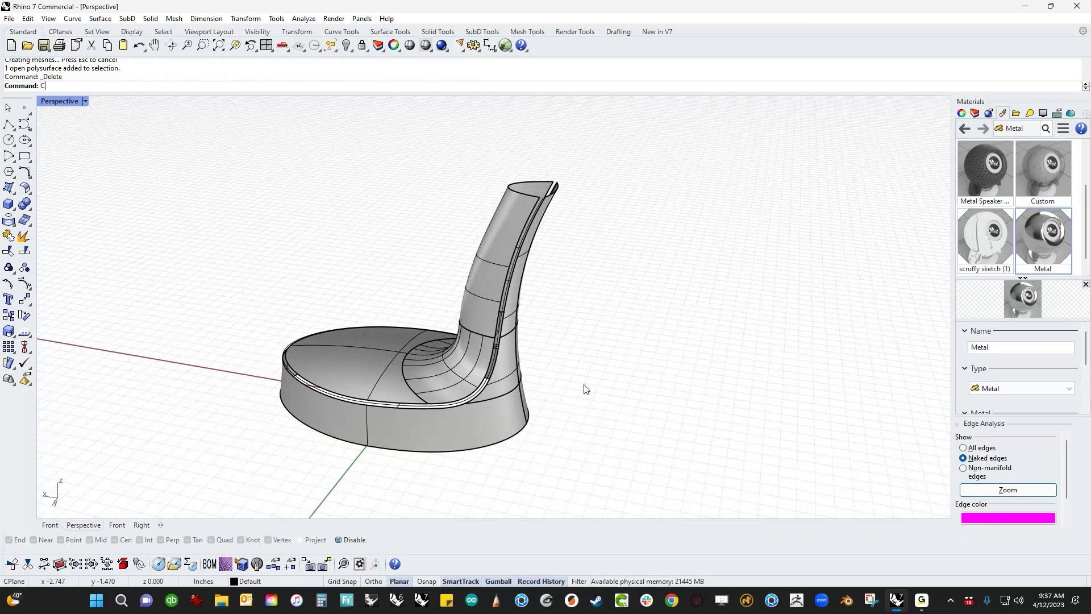
text(c)
key(Return)
text(h)
key(Return)
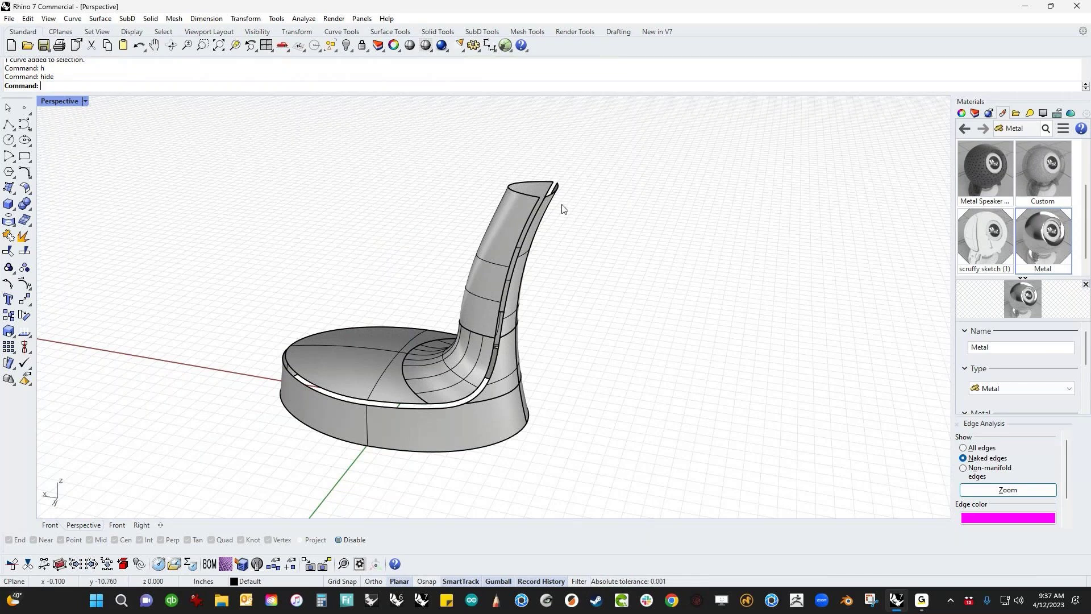
scroll(547, 215, up, 3)
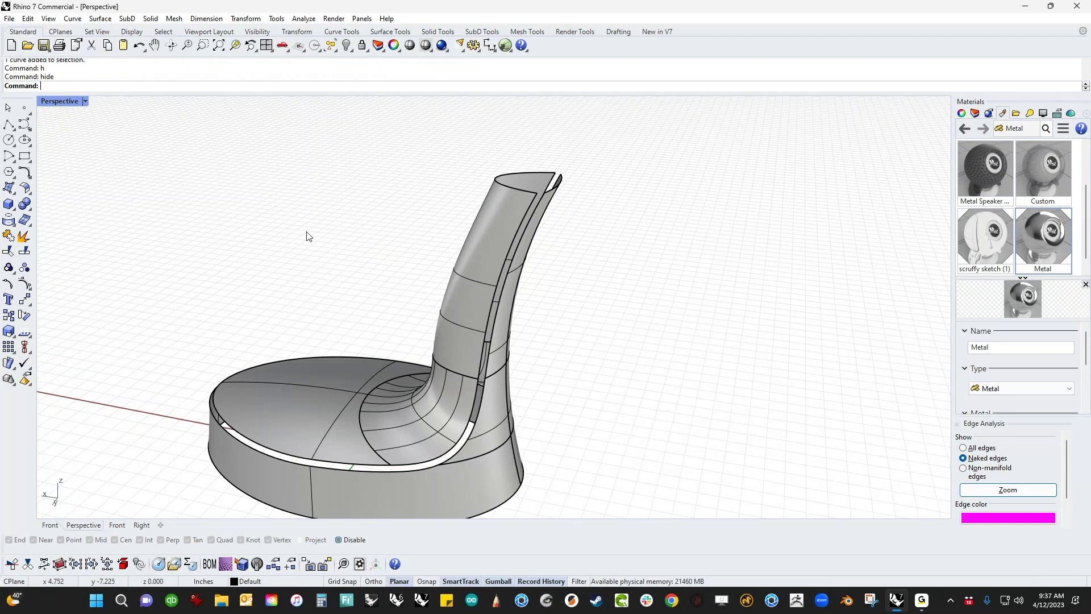
click(24, 187)
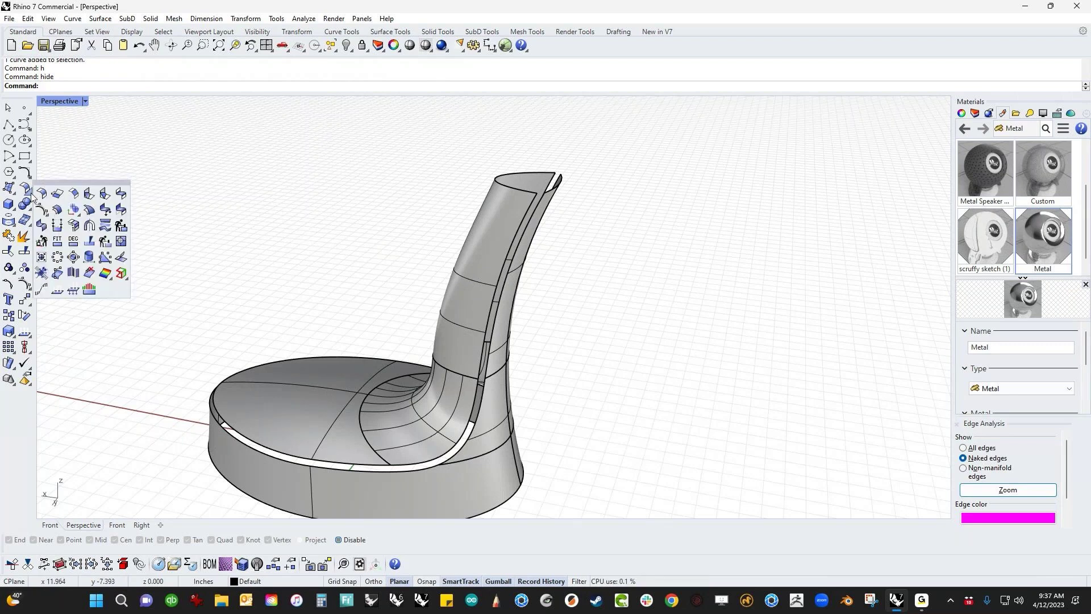
click(122, 195)
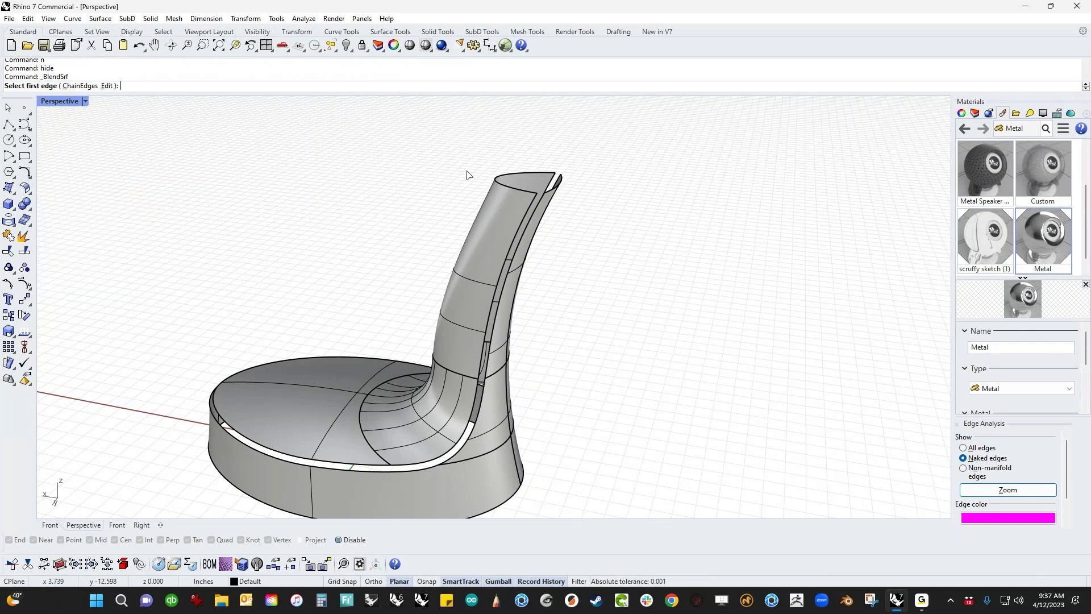
double_click(533, 200)
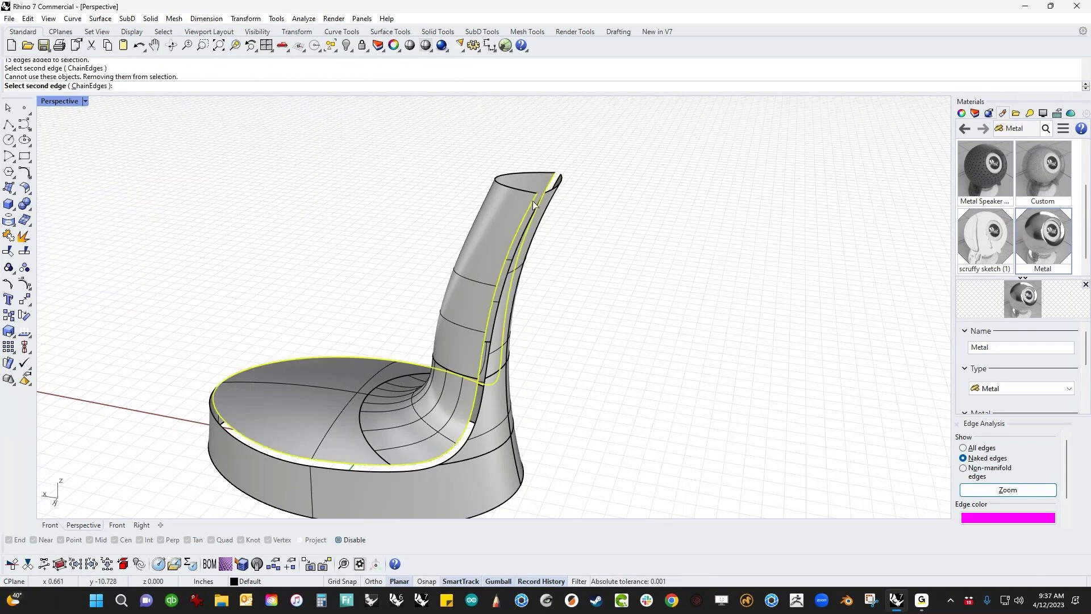
key(Escape)
click(537, 209)
right_click(604, 212)
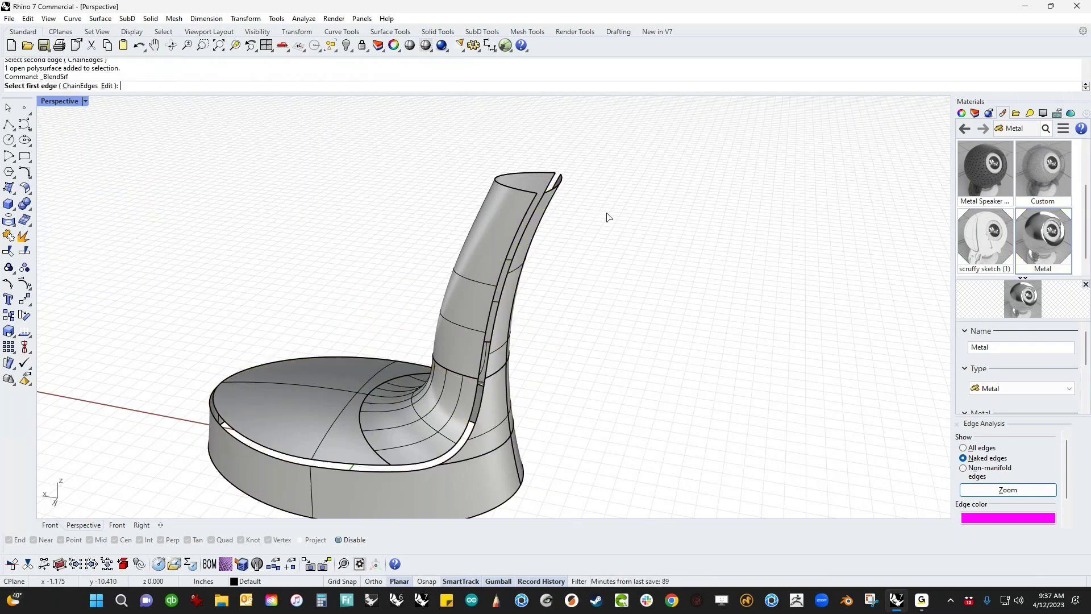
click(530, 221)
click(528, 222)
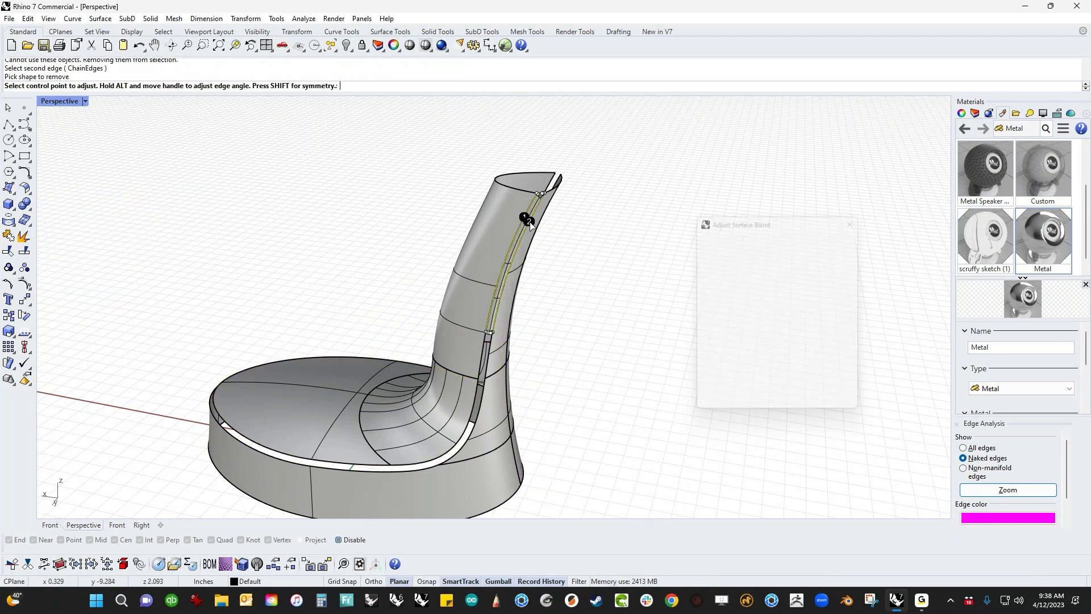
click(724, 404)
- Start a surface blend using chained edges, choosing the full edge chains on both sides of the trimmed gap
right_click(441, 245)
click(76, 85)
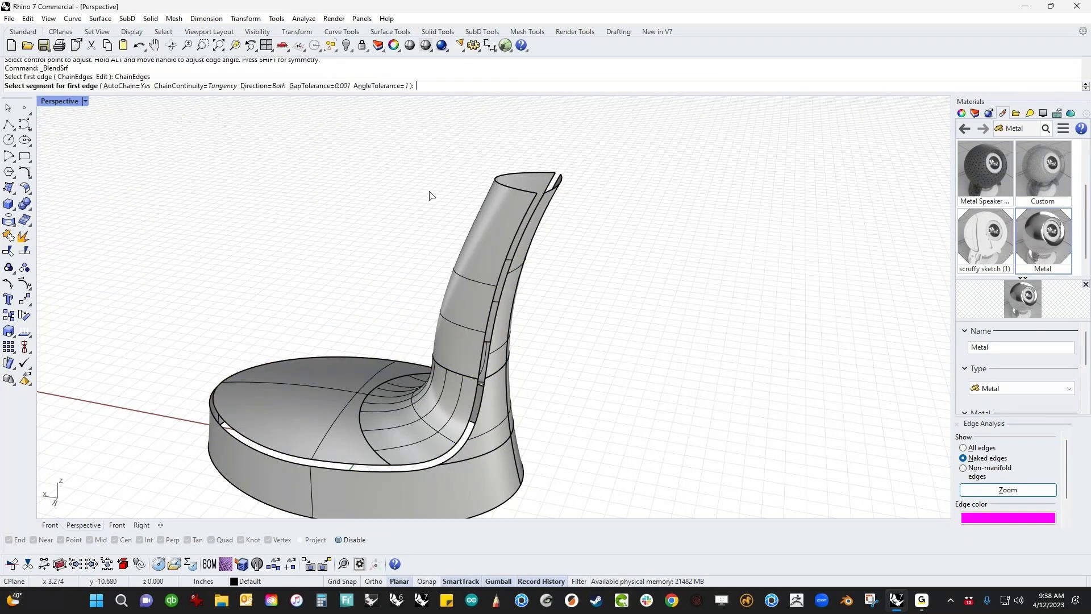
click(519, 234)
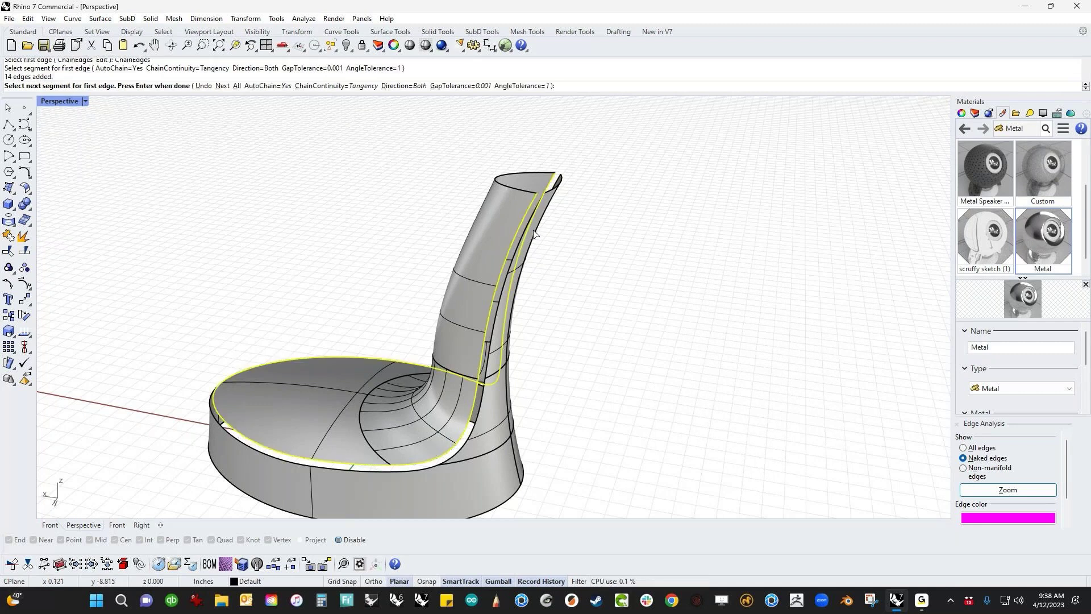
right_click(530, 234)
click(526, 235)
right_click(629, 263)
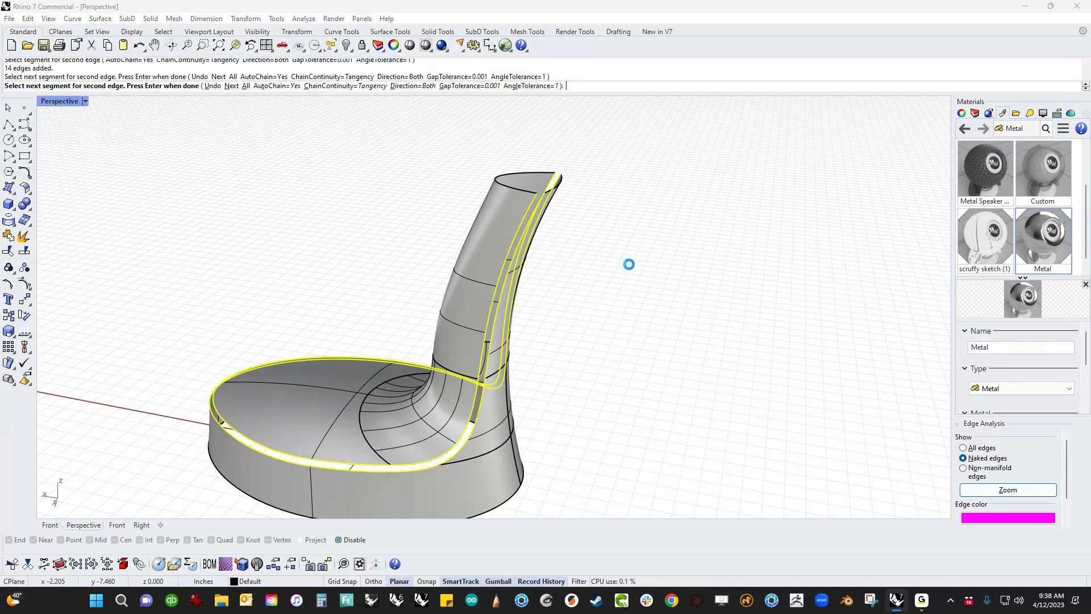
- Examine the blend preview along the base rim and at the open upper end of the neck
right_drag(566, 407, 514, 429)
scroll(514, 430, up, 5)
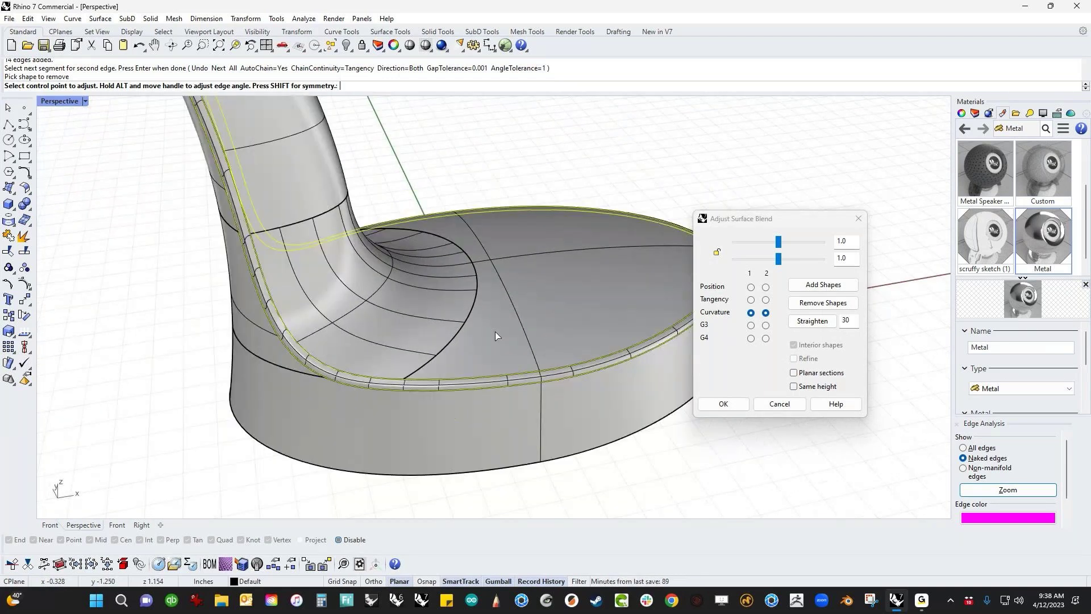
right_drag(495, 331, 540, 318)
scroll(435, 314, down, 2)
right_drag(434, 315, 488, 309)
scroll(356, 227, up, 5)
right_drag(346, 230, 483, 370)
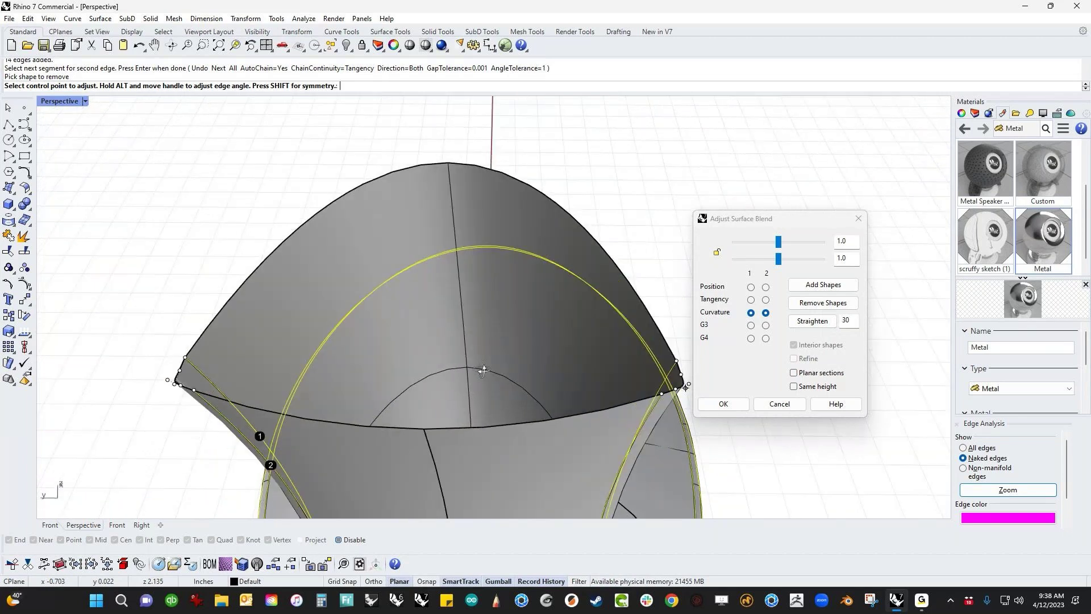
right_drag(307, 369, 370, 405)
scroll(366, 404, up, 2)
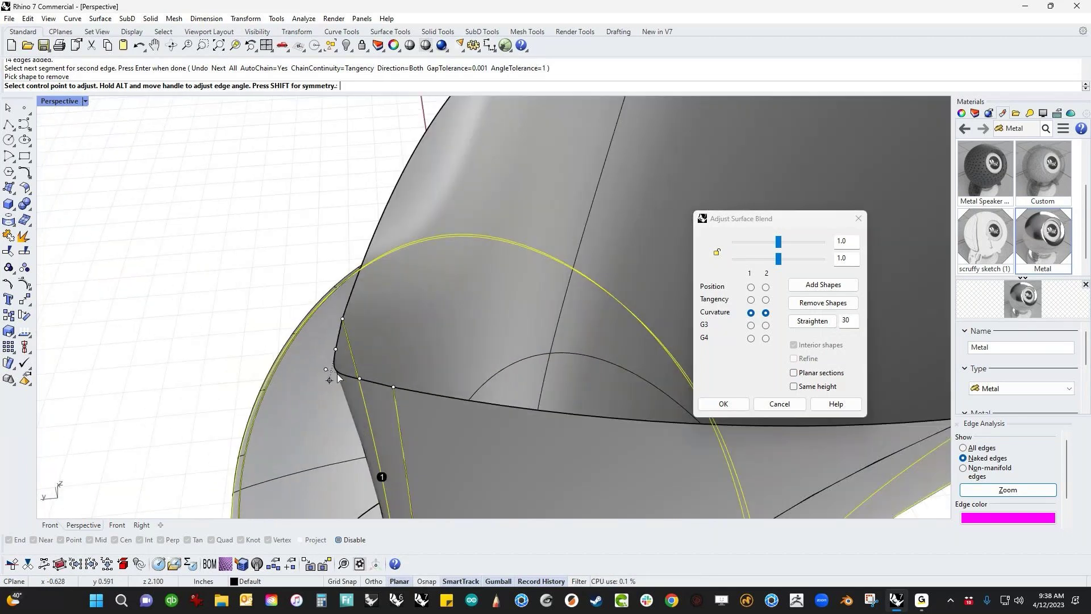
- Adjust the two blend handles to 0.871 and 0.801 with curvature continuity on both sides and create the blend surface
click(851, 241)
click(854, 260)
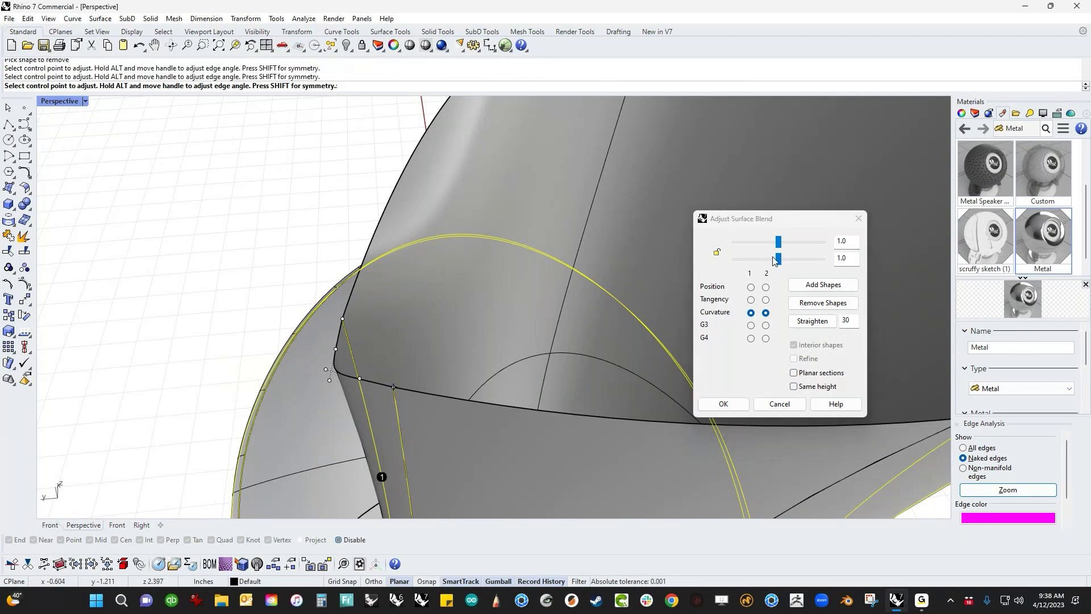
drag(778, 246, 771, 259)
scroll(439, 369, down, 5)
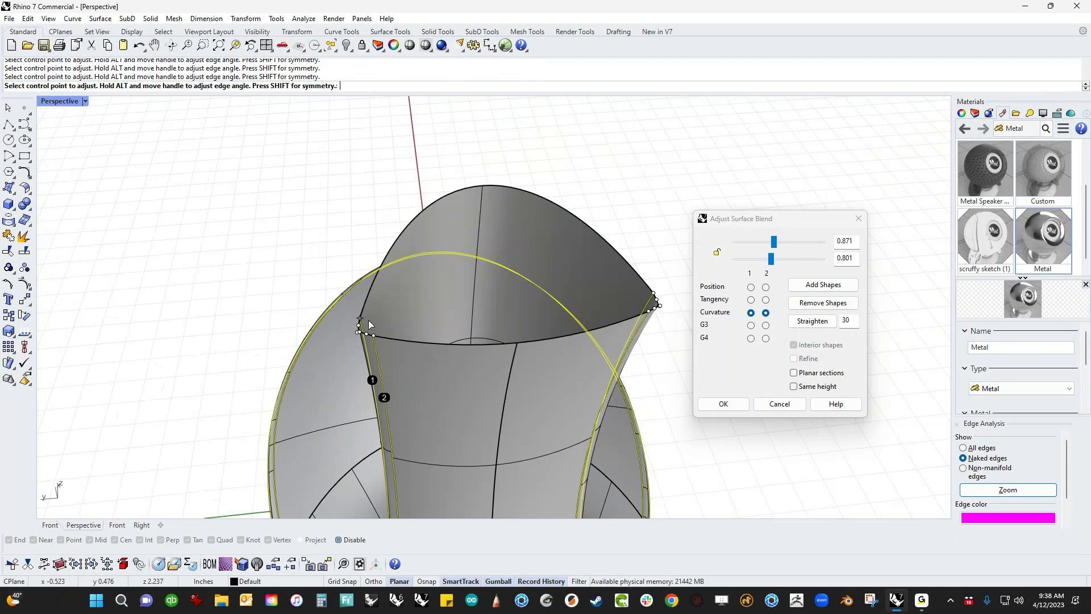
right_drag(439, 368, 514, 409)
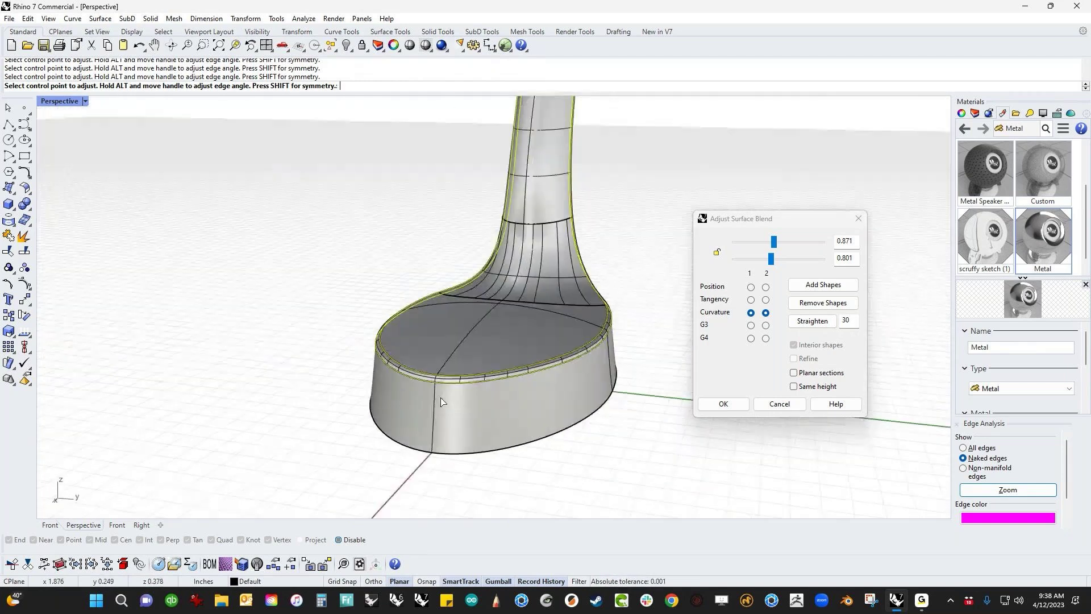
click(724, 403)
- Join the blend surface with the body surfaces and check the joined model for naked edges
drag(739, 288, 465, 381)
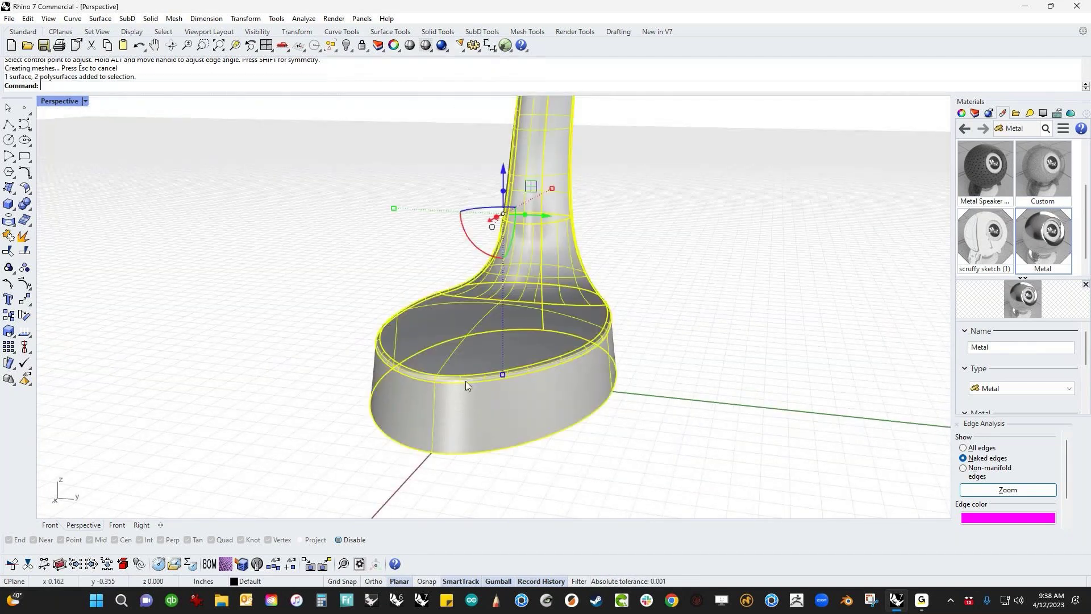
key(ctrl+j)
scroll(658, 360, down, 3)
mouse_move(663, 361)
right_down()
mouse_move(660, 375)
mouse_move(609, 409)
mouse_move(434, 424)
mouse_move(441, 378)
mouse_move(536, 370)
mouse_move(740, 419)
mouse_move(647, 421)
mouse_move(569, 398)
right_up()
click(567, 410)
middle_click(568, 405)
click(600, 411)
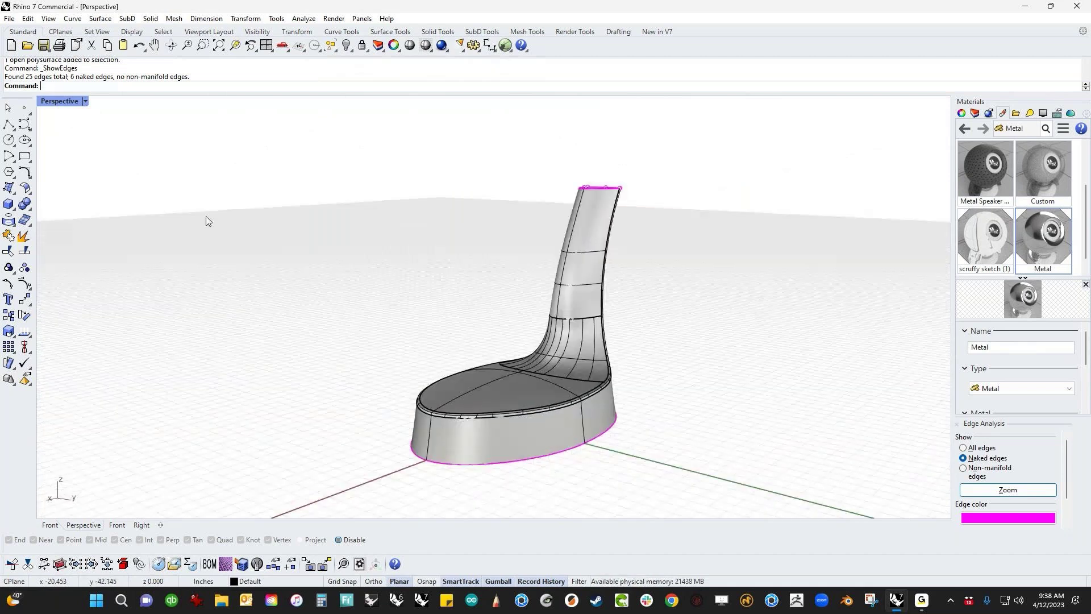
- Close the edge analysis and examine the blended edge in Rendered display mode
click(85, 101)
click(120, 153)
right_drag(302, 267, 358, 285)
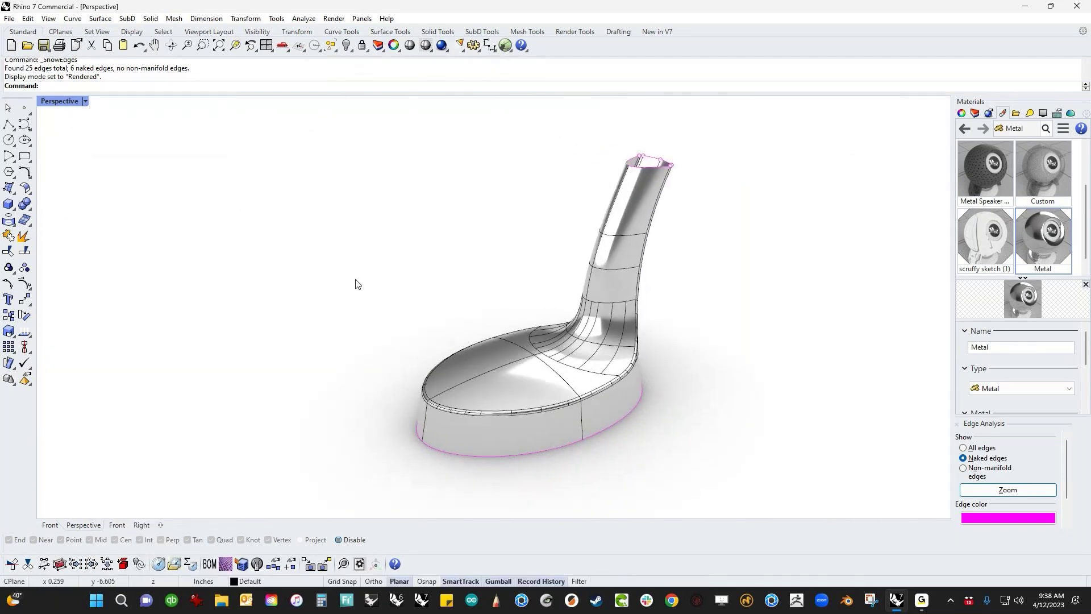
click(956, 424)
right_drag(707, 401, 248, 338)
scroll(380, 370, up, 6)
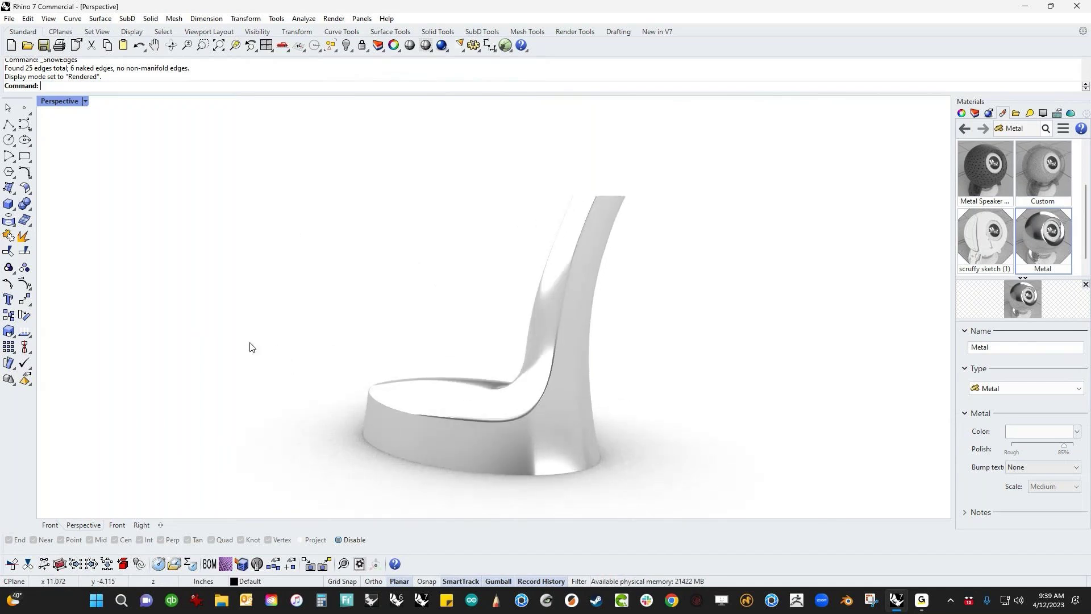
right_drag(252, 347, 534, 434)
- Examine the rendered base and neck from the Top view and again in Perspective
text(op)
key(Return)
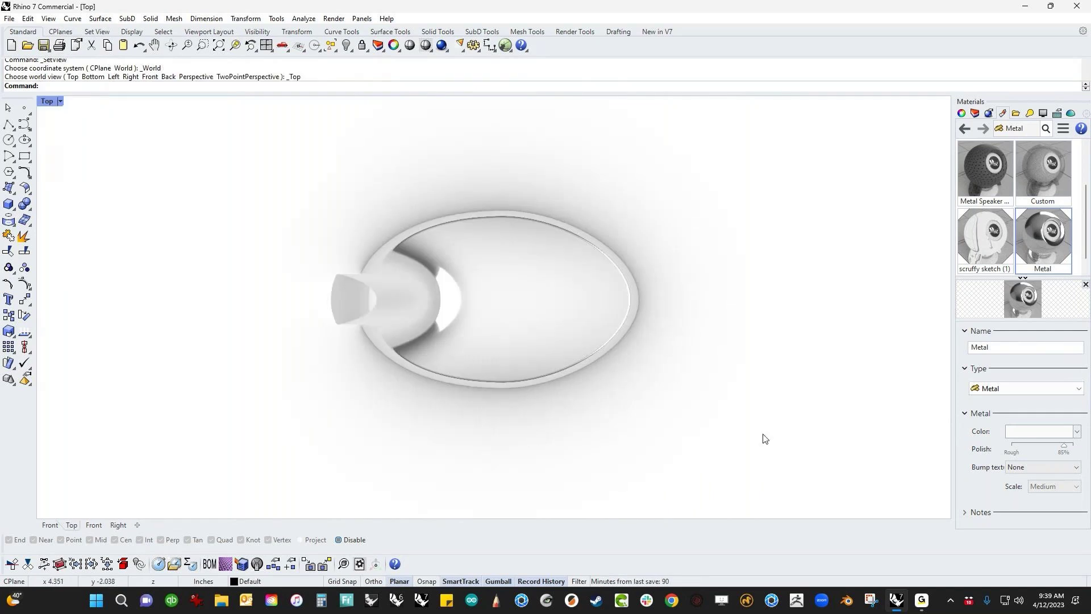
click(488, 345)
drag(485, 389, 491, 398)
click(627, 408)
key(ctrl+F4)
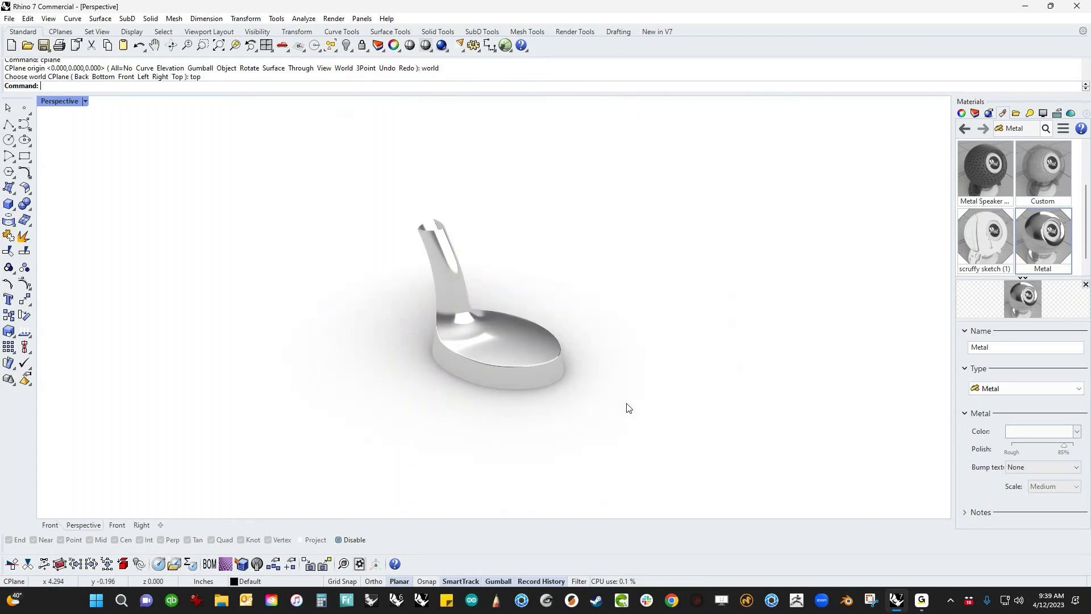
mouse_move(628, 407)
right_down()
mouse_move(541, 367)
mouse_move(473, 408)
mouse_move(406, 117)
mouse_move(530, 506)
mouse_move(561, 419)
mouse_move(587, 448)
mouse_move(526, 404)
mouse_move(587, 392)
mouse_move(652, 432)
mouse_move(636, 423)
right_up()
scroll(541, 367, up, 3)
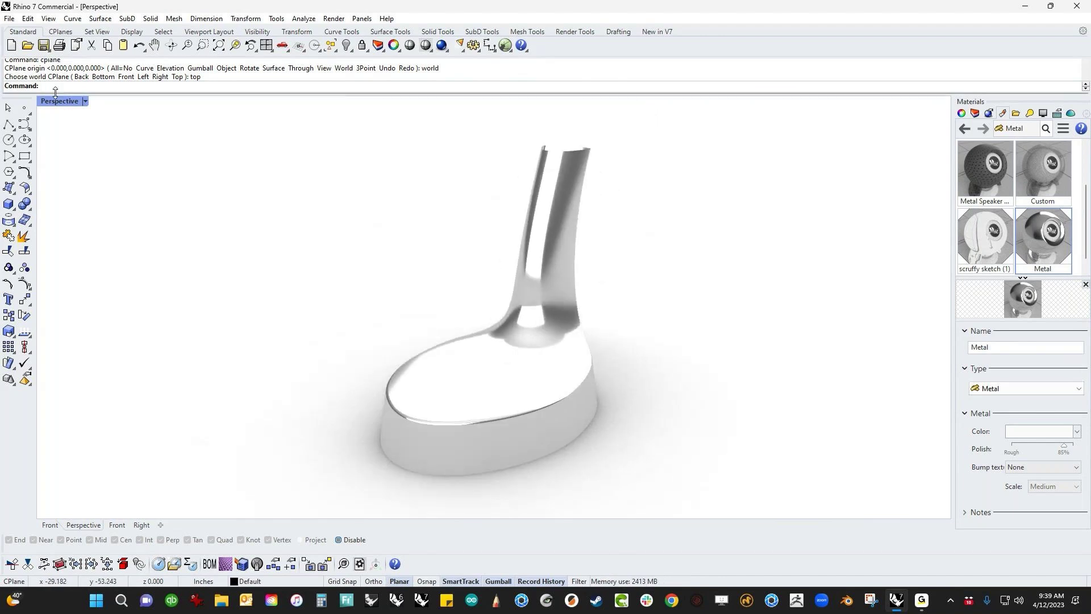
- Set the Perspective view to Shaded display and show all hidden objects
click(57, 101)
click(108, 138)
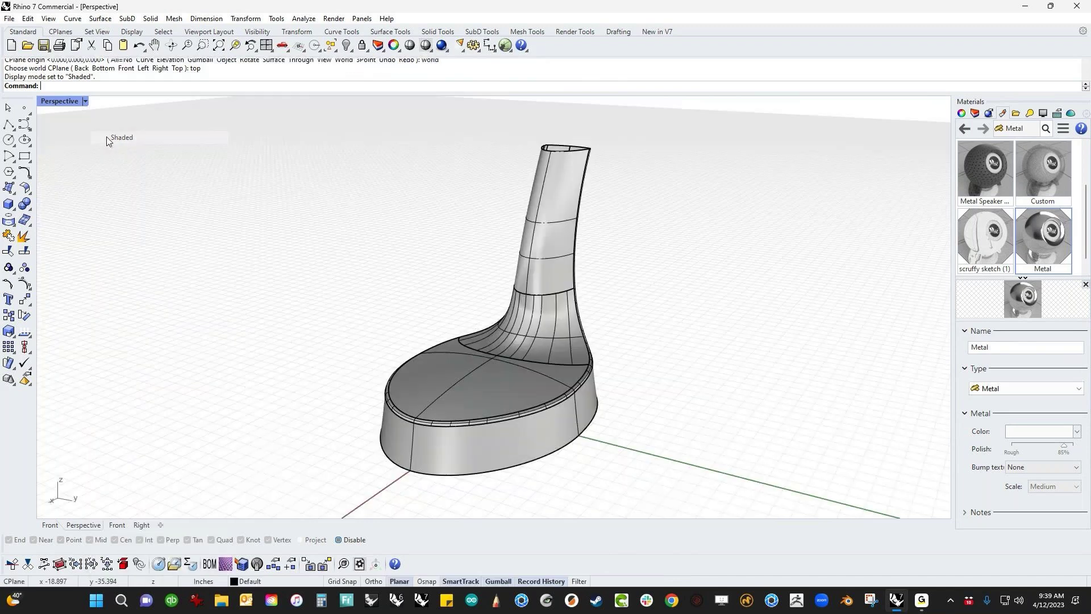
mouse_move(318, 273)
right_down()
mouse_move(353, 296)
mouse_move(304, 321)
mouse_move(333, 353)
mouse_move(316, 390)
mouse_move(640, 370)
right_up()
text(show)
key(Return)
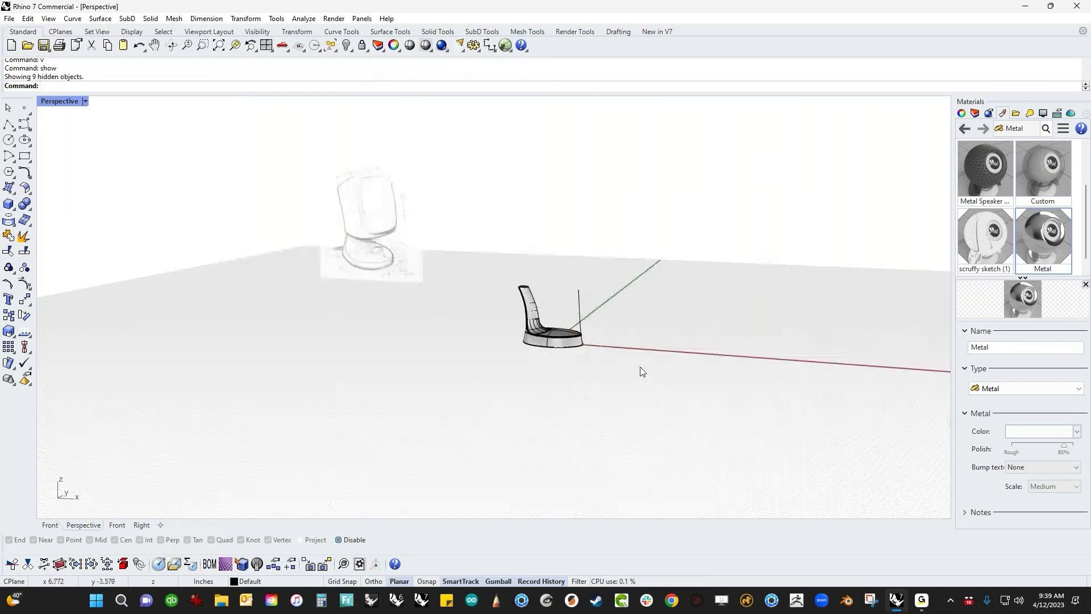
- Examine the details drawn on the base in the reference sketch
scroll(405, 262, up, 5)
scroll(405, 263, up, 2)
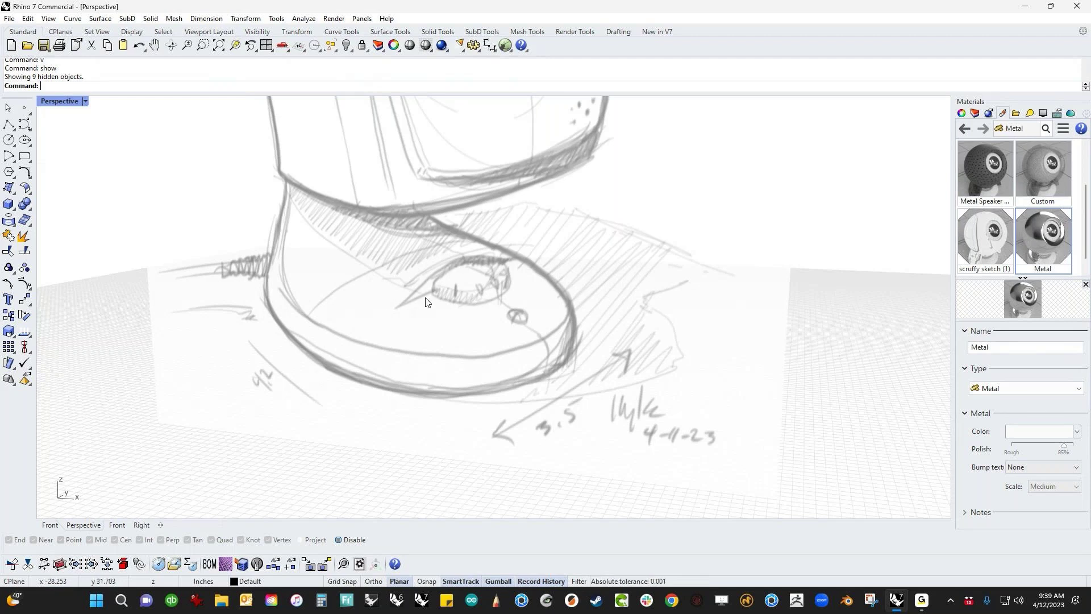
scroll(504, 254, down, 5)
scroll(544, 371, down, 5)
right_drag(380, 308, 508, 393)
scroll(550, 401, up, 5)
- In the Top view, draw a square about 2 in wide, centred on the origin
text(top)
key(Return)
right_drag(502, 245, 513, 374)
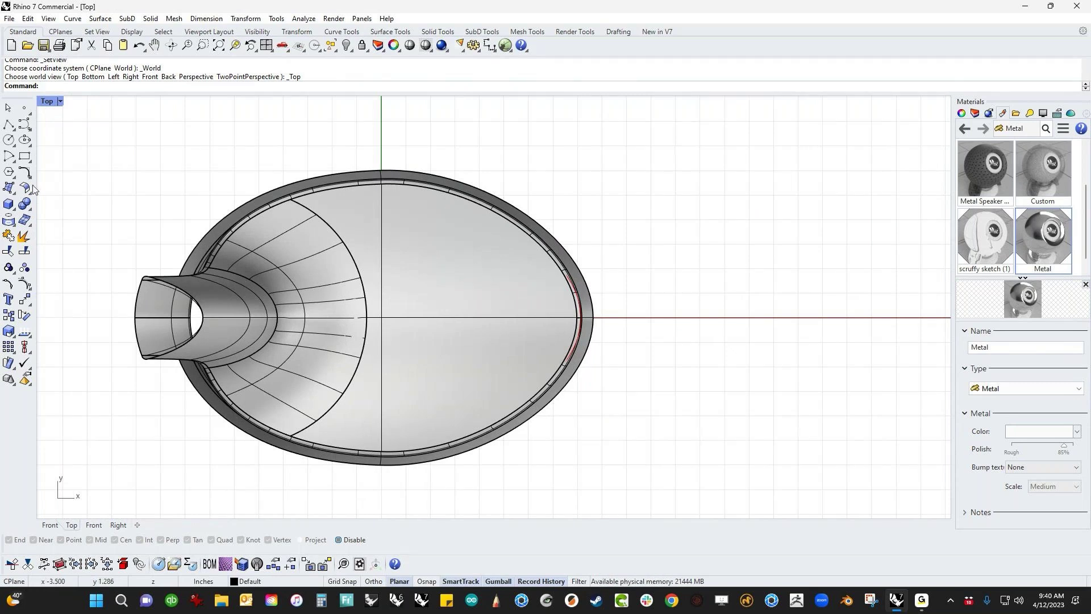
click(25, 155)
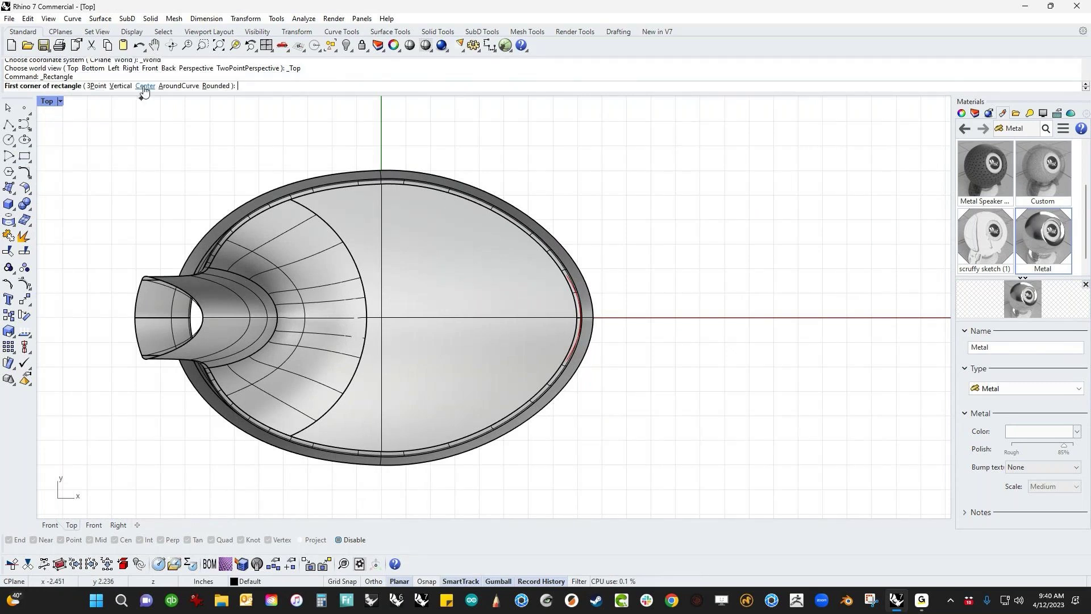
click(145, 86)
text(0)
key(Return)
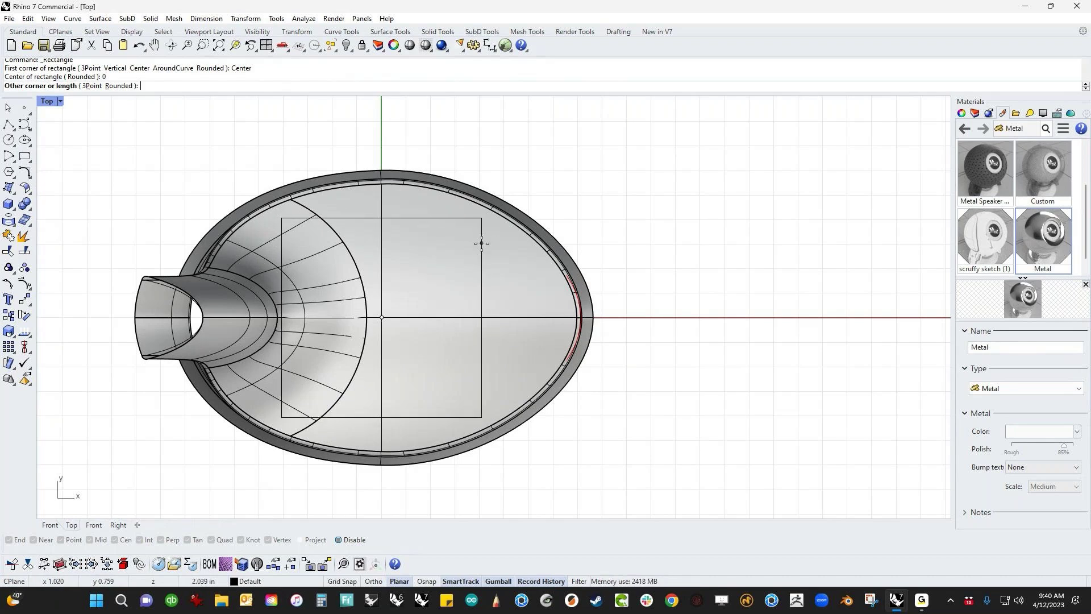
key(Escape)
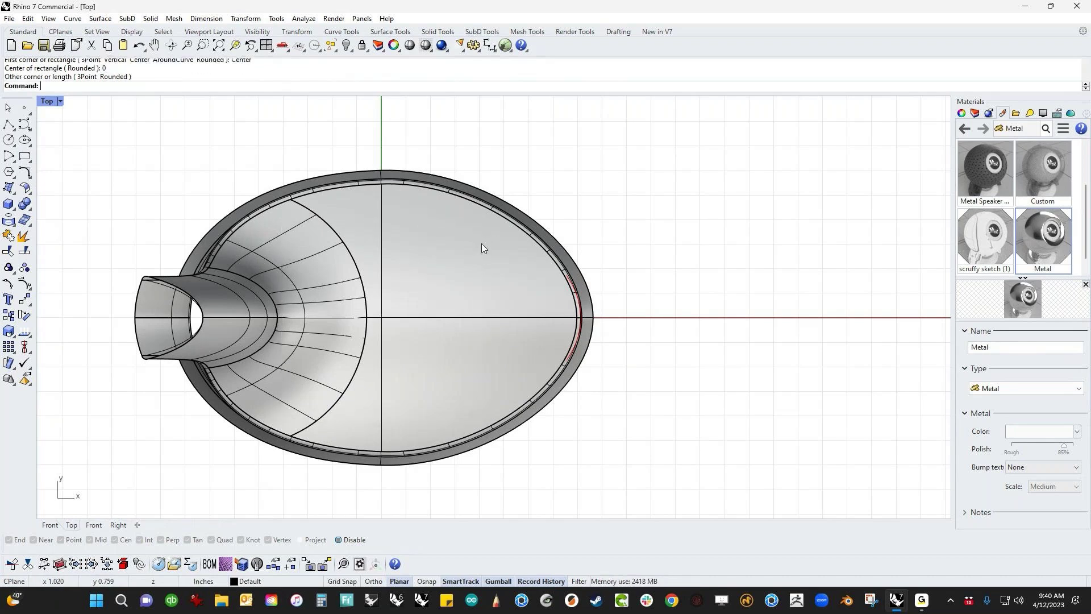
- Switch the Top view to Wireframe display and change the square curve's degree to 3
middle_click(398, 244)
click(398, 246)
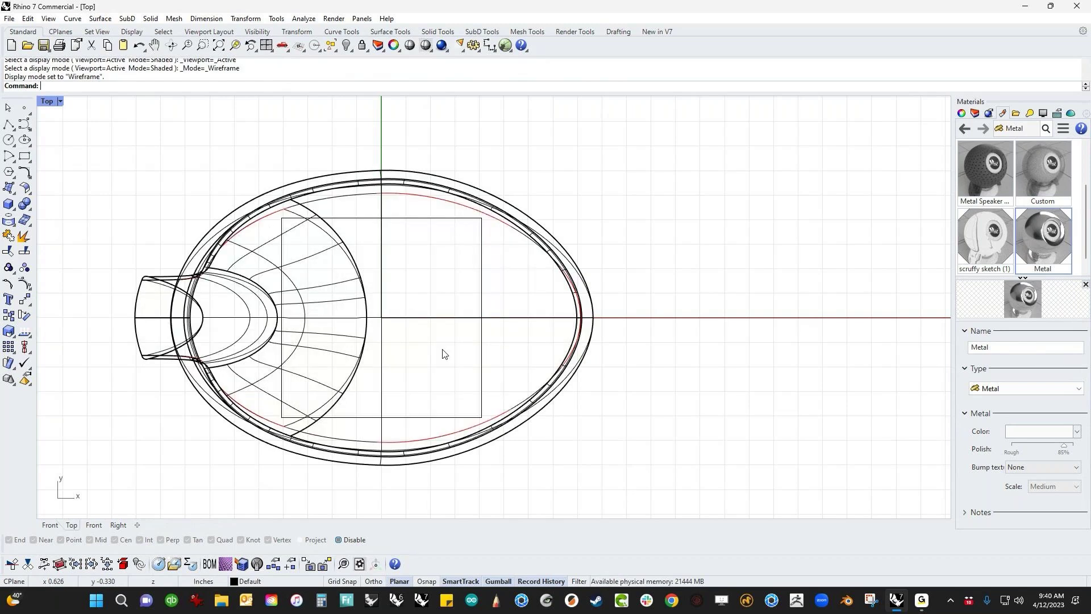
click(482, 364)
middle_click(483, 363)
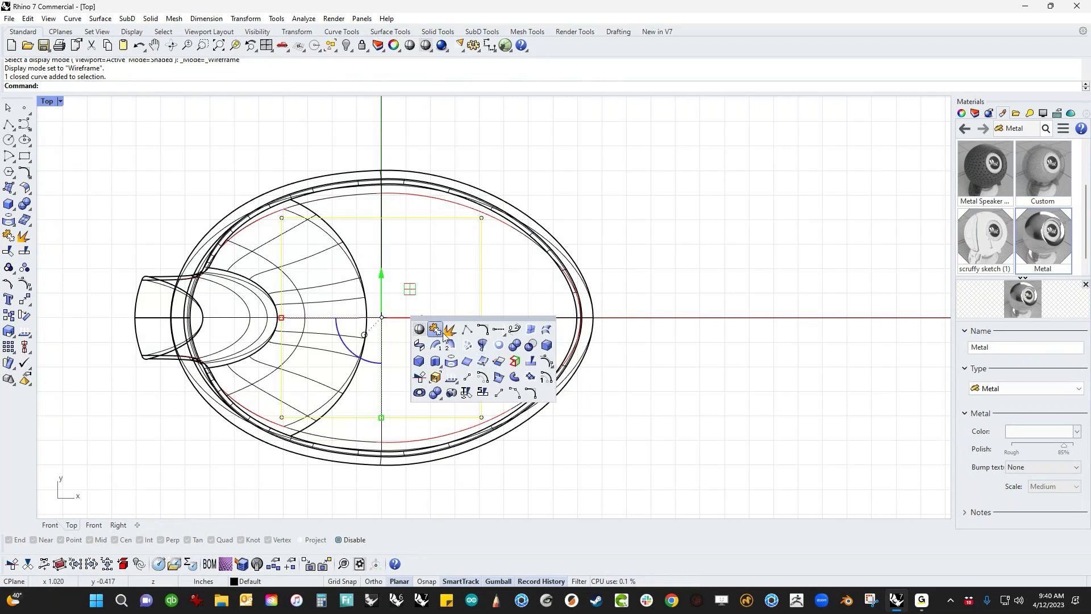
click(445, 336)
text(ca)
key(Return)
text(3)
key(Return)
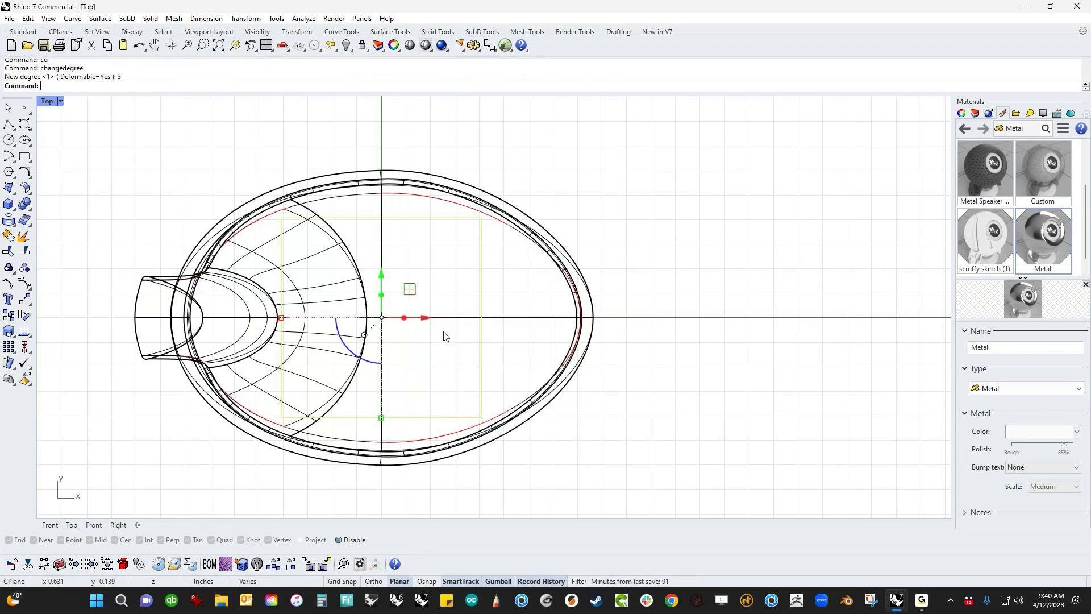
- Turn on the square's control points and scale the column of points nearest the neck inward along Y
middle_click(445, 336)
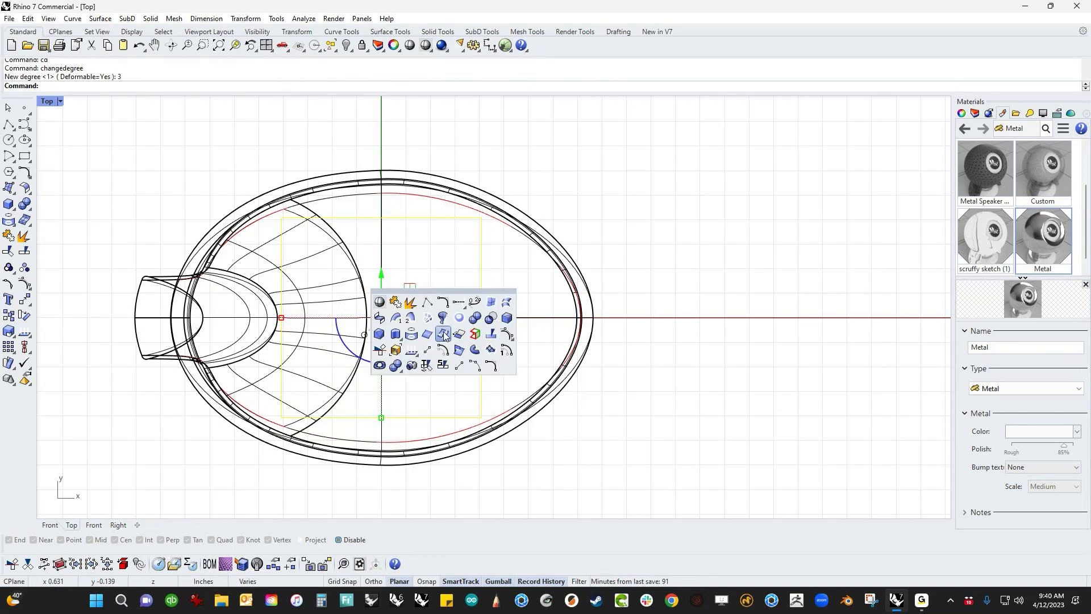
click(500, 330)
right_drag(444, 375, 501, 386)
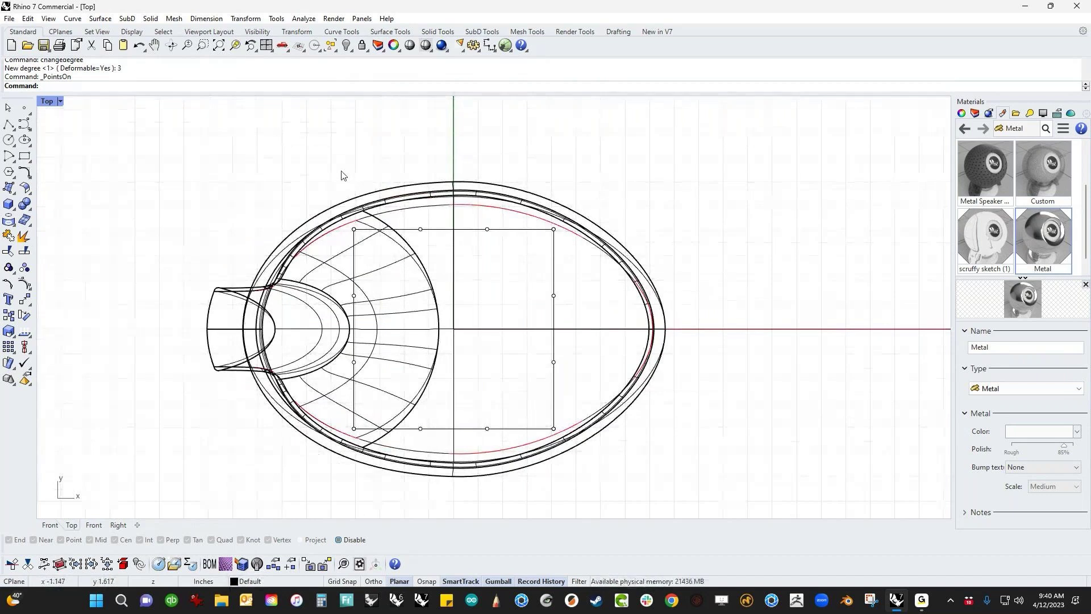
drag(343, 175, 354, 411)
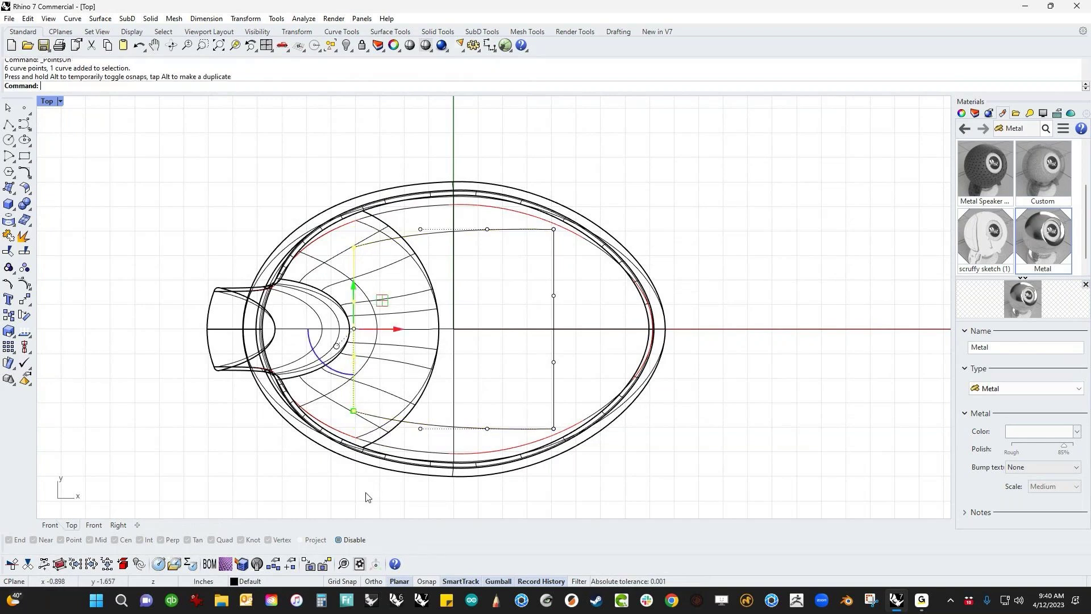
- Scale the column of curve points farthest from the neck inward along Y
key(Escape)
drag(538, 124, 578, 487)
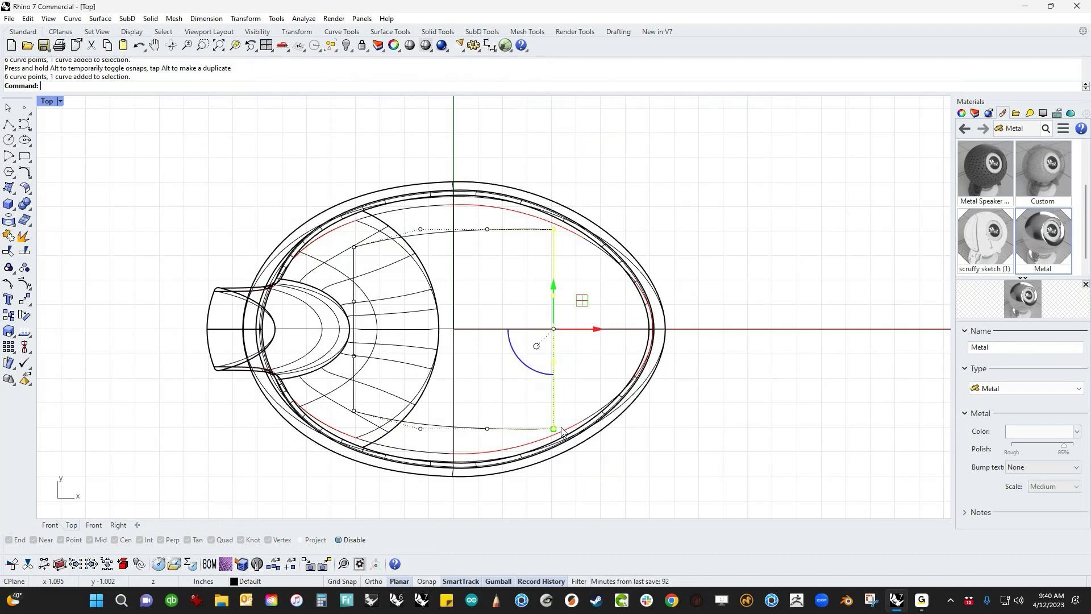
mouse_move(553, 427)
mouse_down()
mouse_move(555, 404)
mouse_move(555, 414)
mouse_up()
key(Escape)
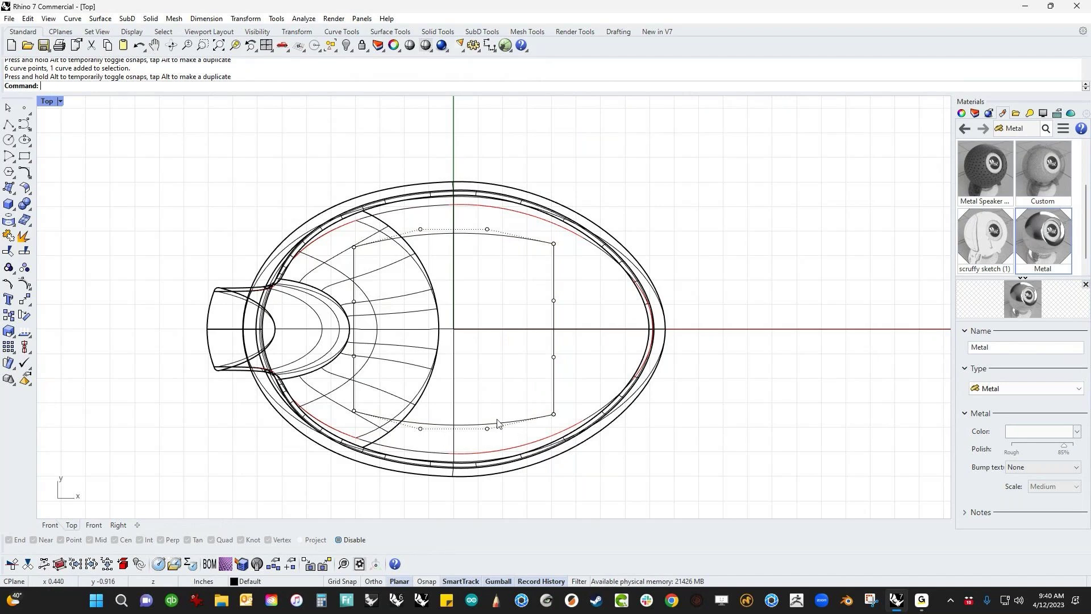
drag(527, 153, 609, 451)
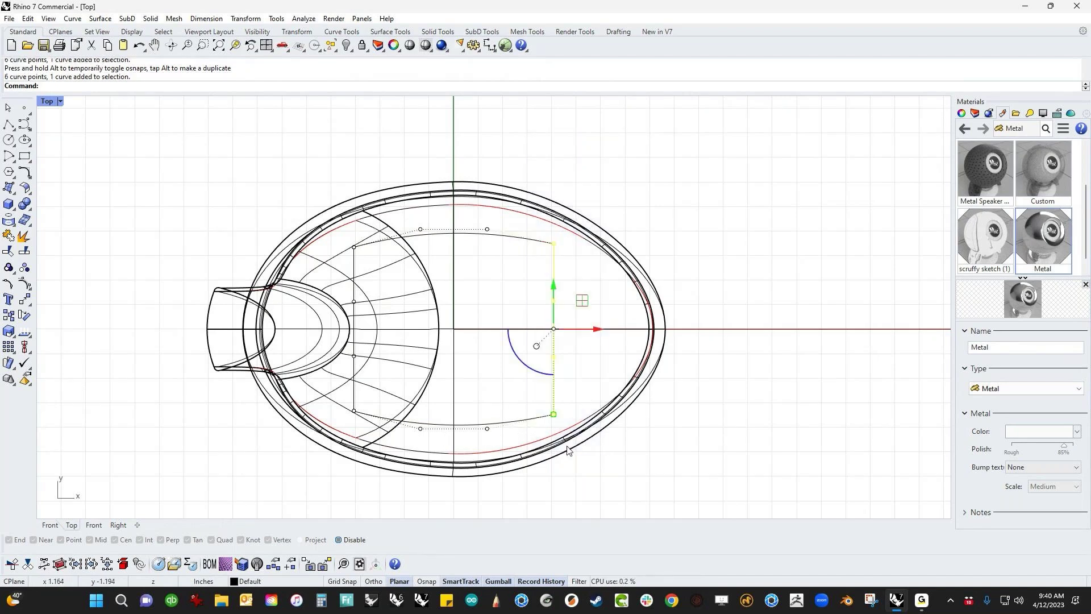
drag(555, 410, 555, 403)
click(582, 164)
- Scale the curve's middle side points outward along Y to bow both long sides
drag(398, 155, 494, 459)
drag(453, 429, 454, 438)
click(617, 478)
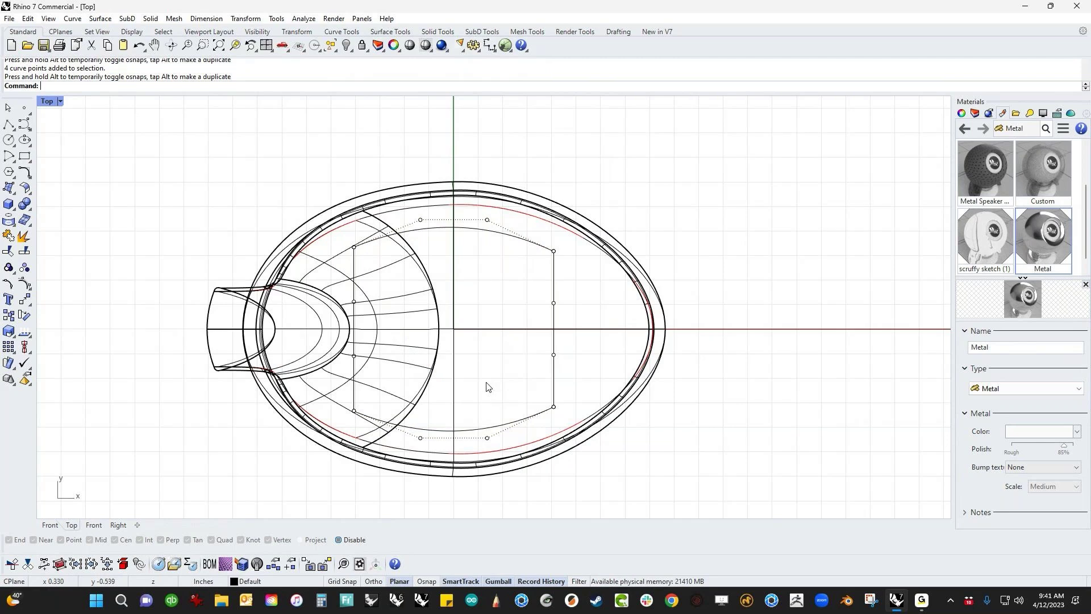
- Narrow the whole detail outline along X about the origin and shift it away from the neck, leaving out the nearby arc
drag(298, 152, 659, 474)
mouse_move(355, 329)
mouse_down()
mouse_move(404, 330)
mouse_move(393, 329)
mouse_up()
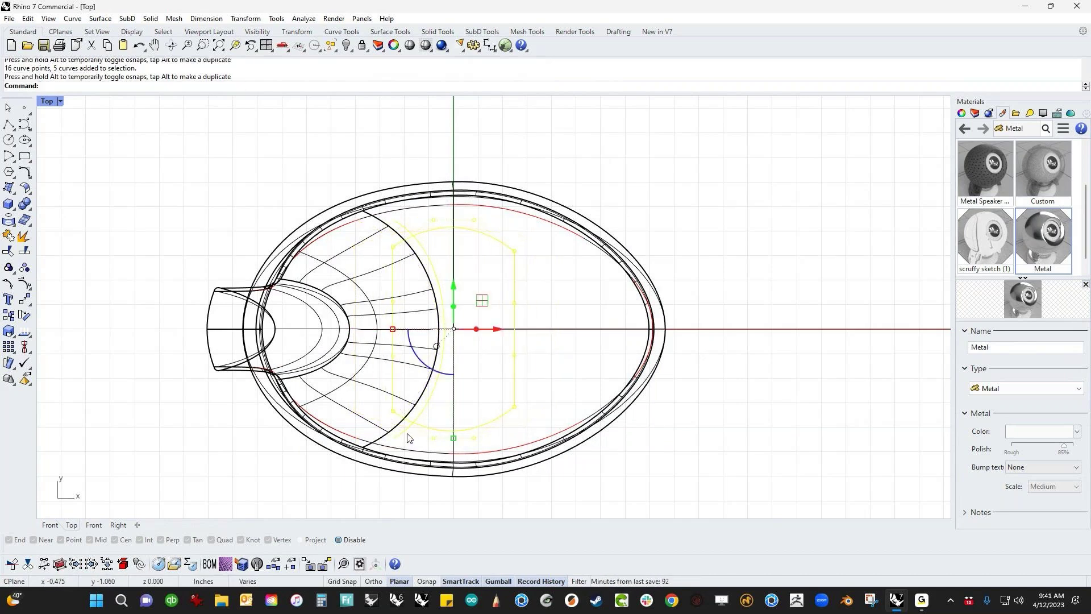
ctrl+click(428, 412)
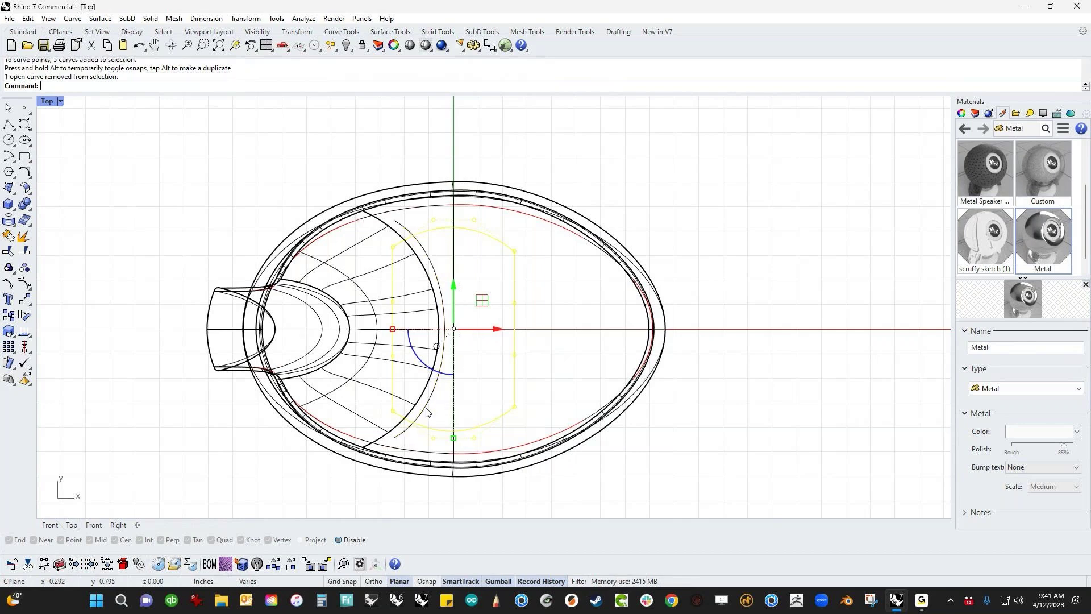
mouse_move(501, 330)
mouse_down()
mouse_move(531, 332)
mouse_move(515, 333)
mouse_up()
click(739, 472)
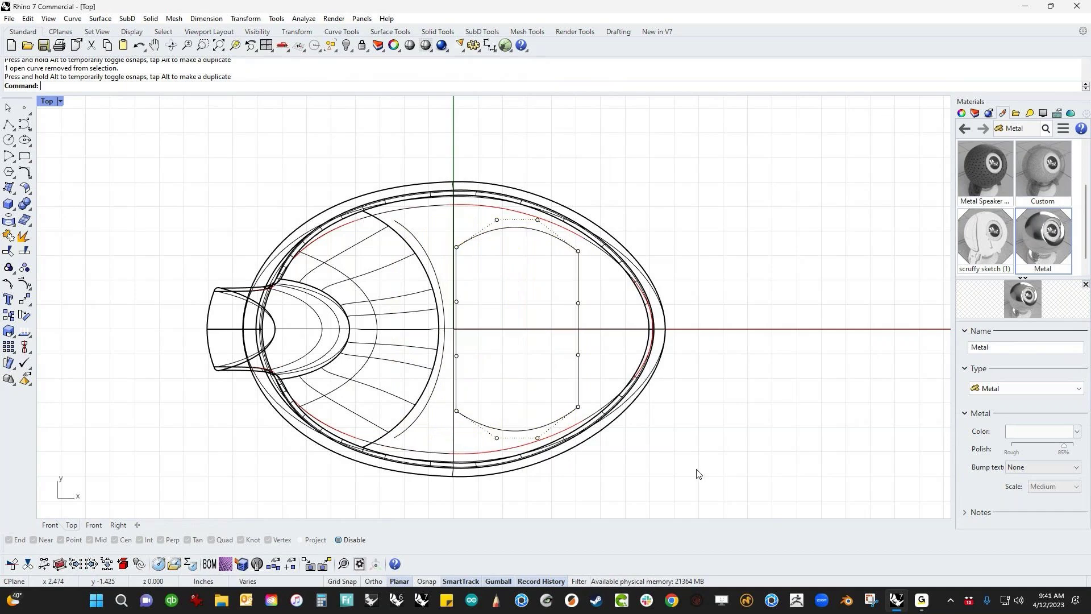
- Move the outline's two neck-side corner points toward the neck and spread them apart along Y
drag(439, 430, 478, 391)
drag(451, 266, 475, 236)
drag(455, 333, 432, 340)
click(663, 174)
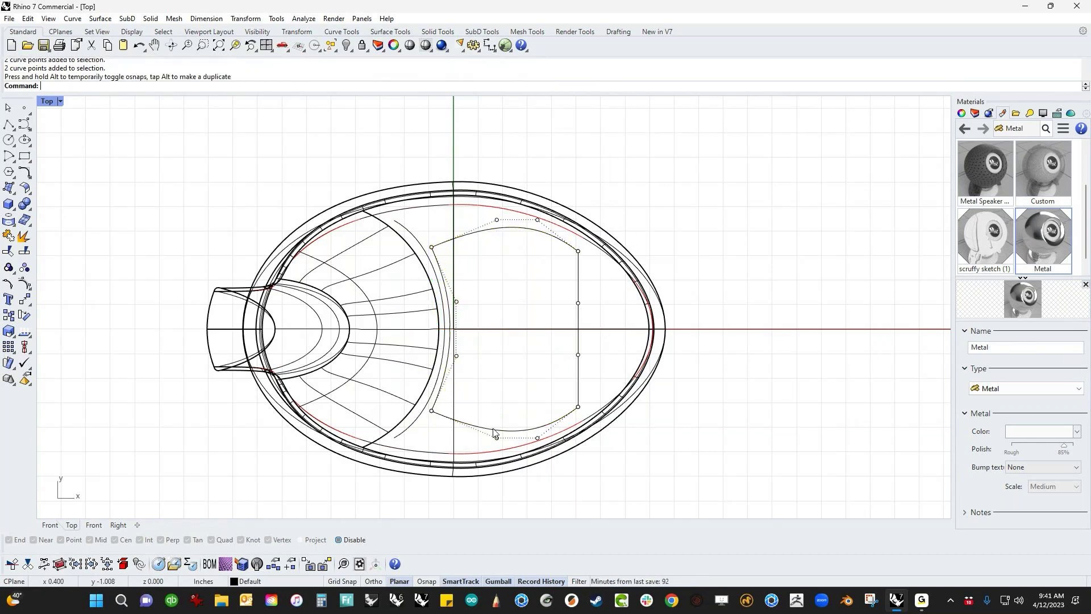
drag(424, 436, 448, 410)
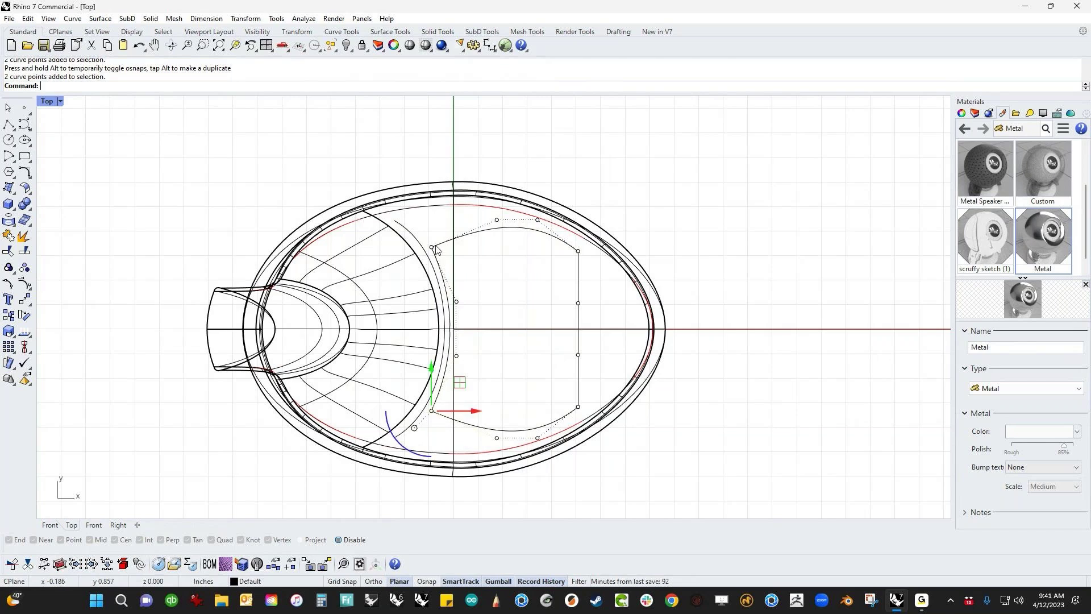
shift+drag(428, 223, 445, 256)
drag(433, 409, 430, 432)
click(693, 440)
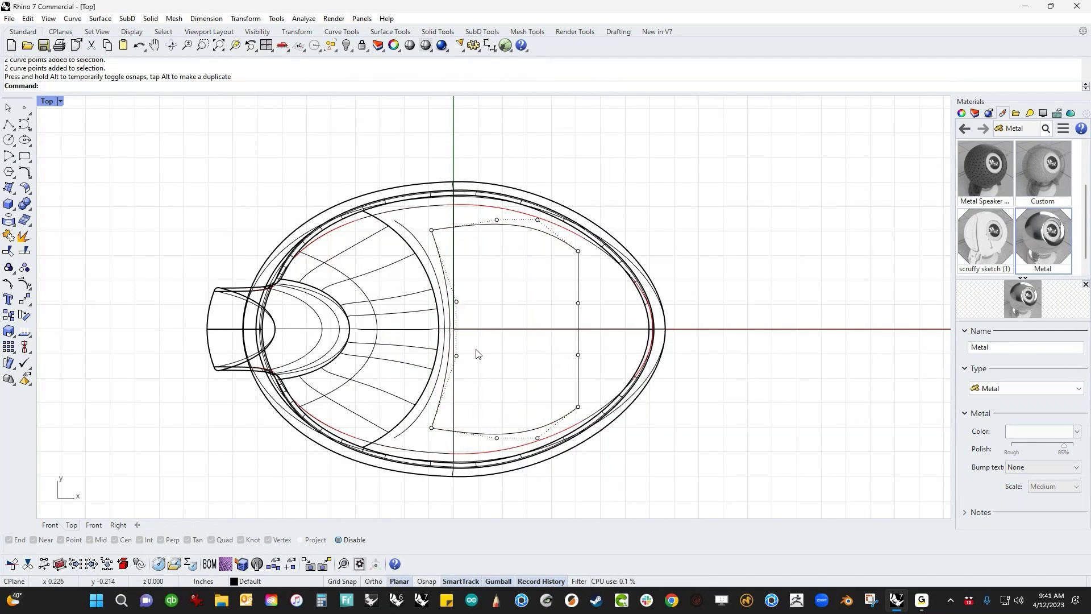
- Shift the two middle points of the neck-side curve away from the neck along X to deepen its bow
click(457, 301)
shift+click(457, 357)
mouse_move(495, 328)
mouse_down()
mouse_move(546, 329)
mouse_move(504, 330)
mouse_up()
click(515, 388)
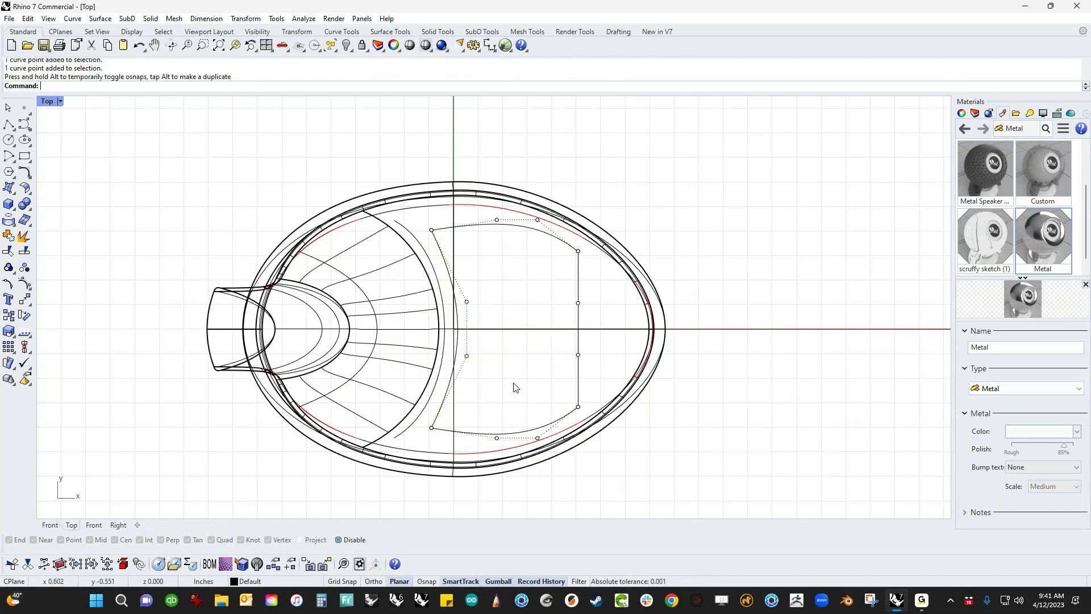
- Spread the neck-side corner points slightly further along Y and bring them closer to the neck
drag(455, 452, 421, 419)
shift+drag(457, 258, 423, 221)
drag(432, 430, 432, 437)
drag(473, 329, 422, 342)
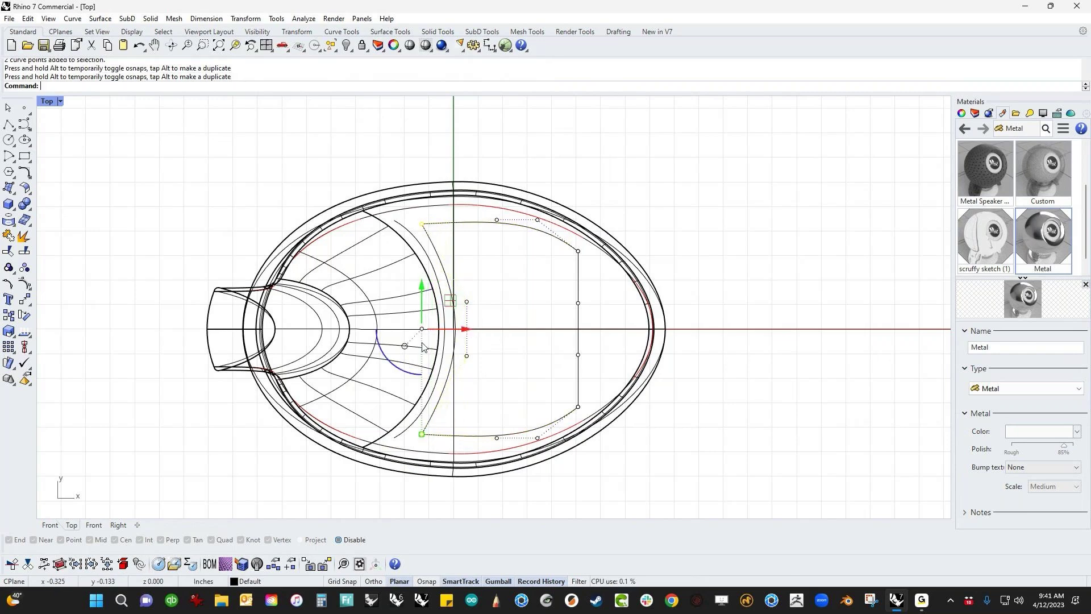
key(Escape)
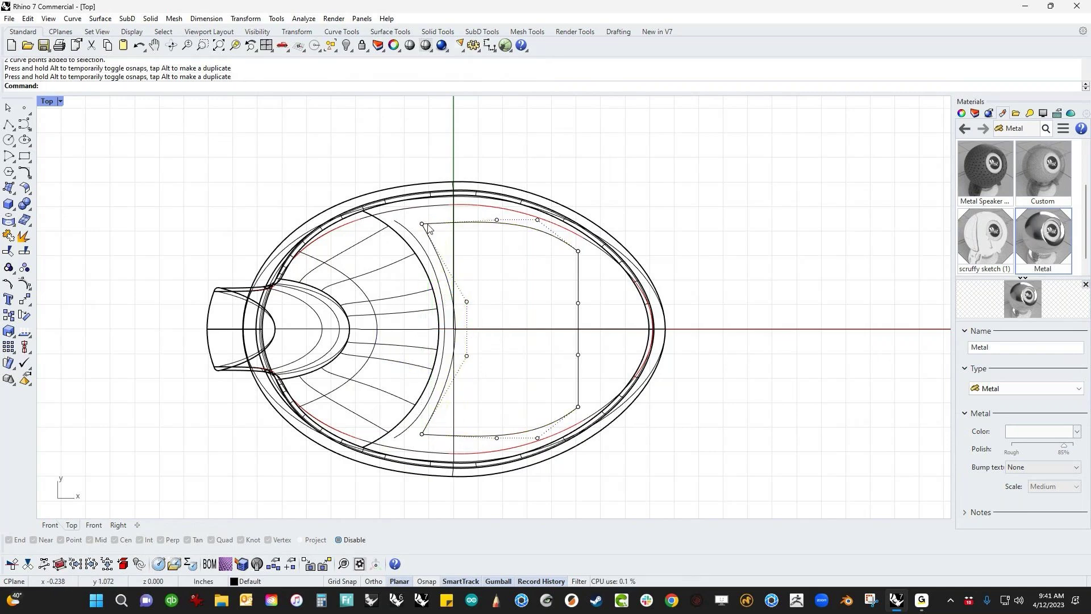
- Move the side curves' neck-side handle points toward the neck, scale them slightly outward along Y, and turn the control points off
click(497, 437)
shift+click(498, 225)
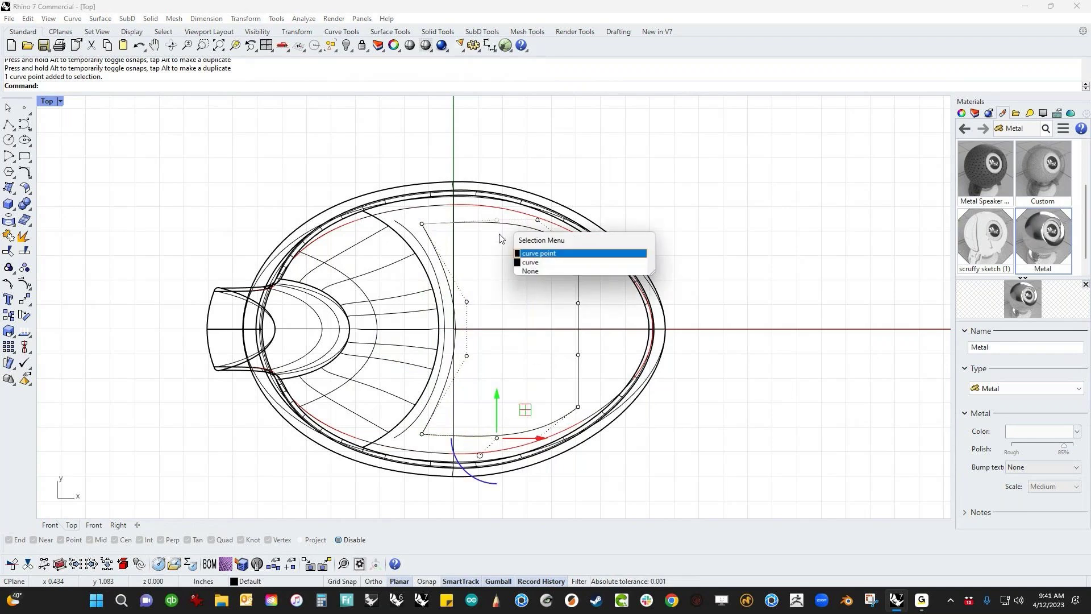
click(541, 263)
drag(538, 329, 462, 335)
drag(462, 438, 461, 444)
key(Escape)
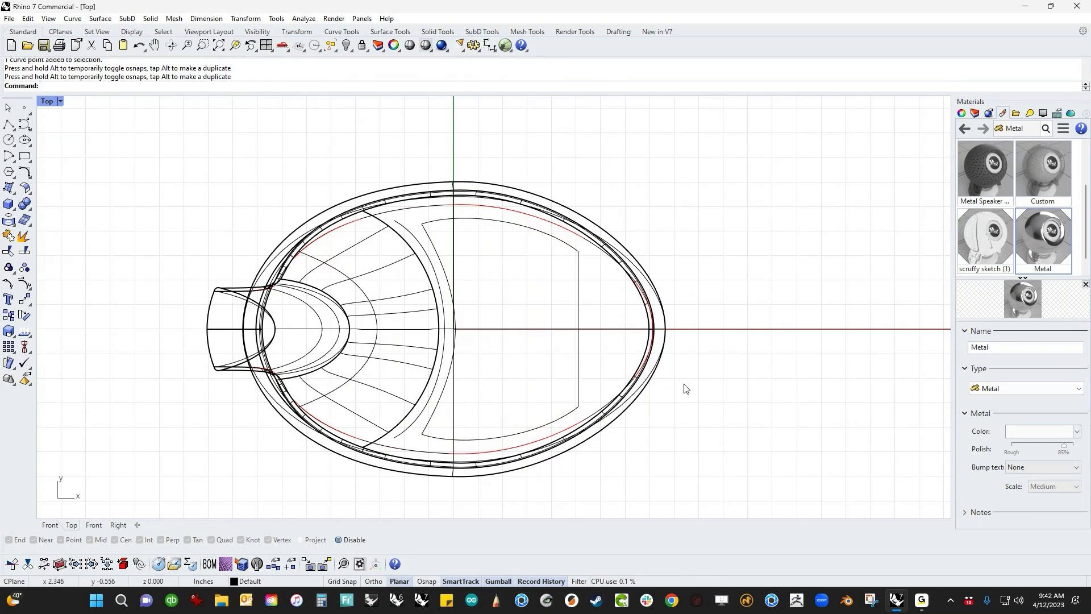
- In the Perspective view, keep only the four detail curves and the base body visible by hiding everything else
key(ctrl+F4)
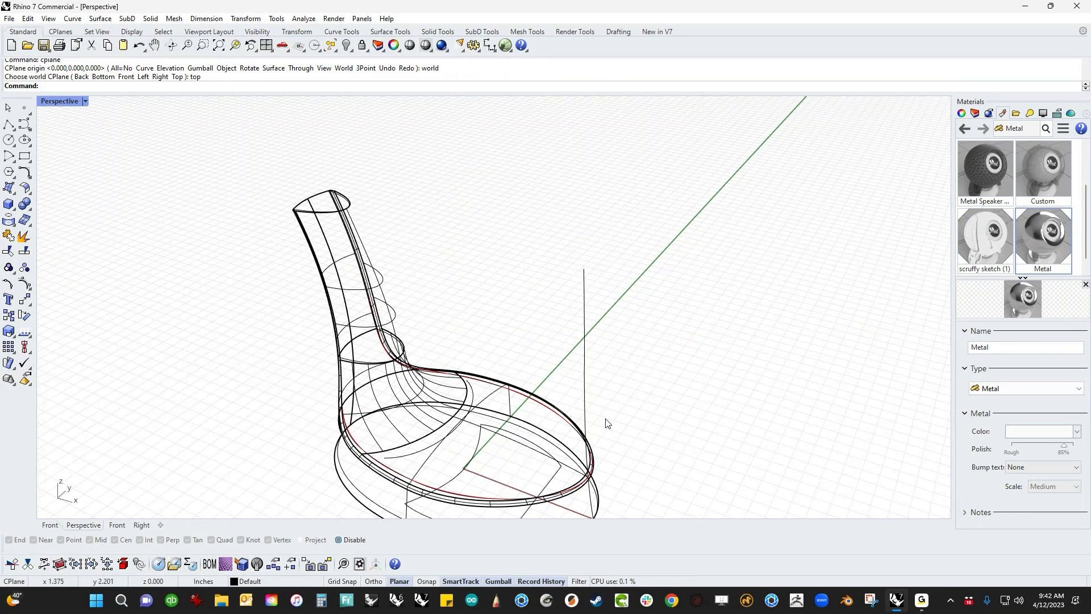
right_drag(606, 419, 514, 380)
scroll(479, 370, up, 4)
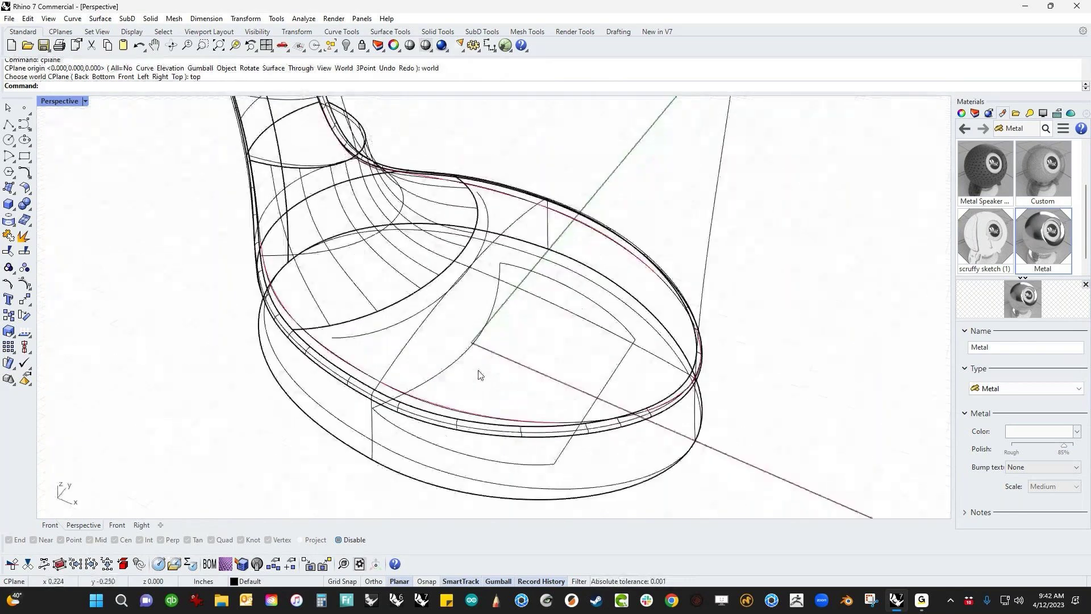
click(450, 368)
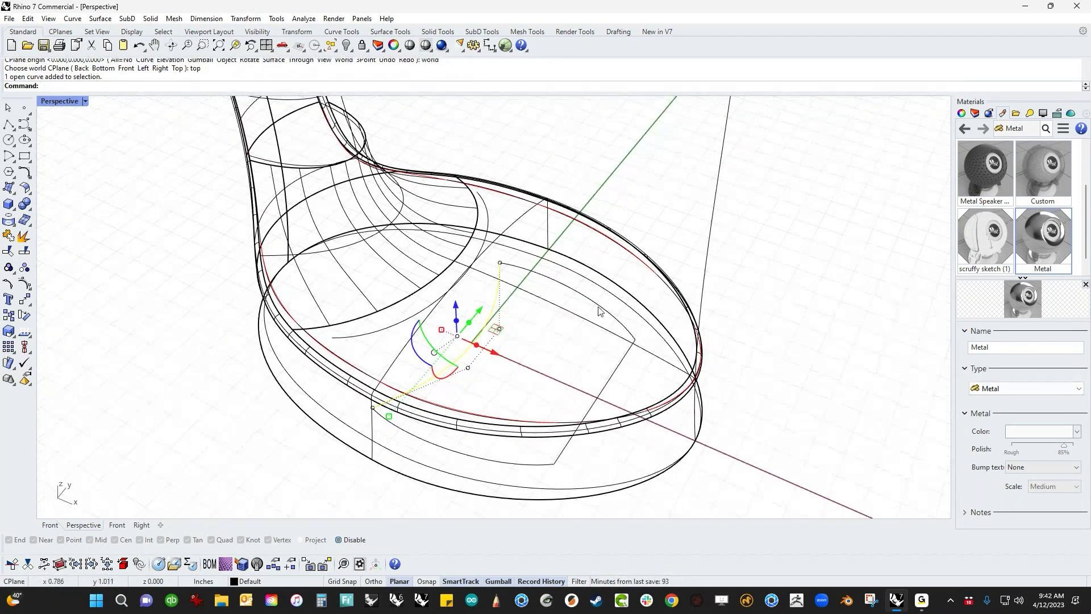
shift+click(619, 335)
shift+click(610, 378)
shift+click(536, 464)
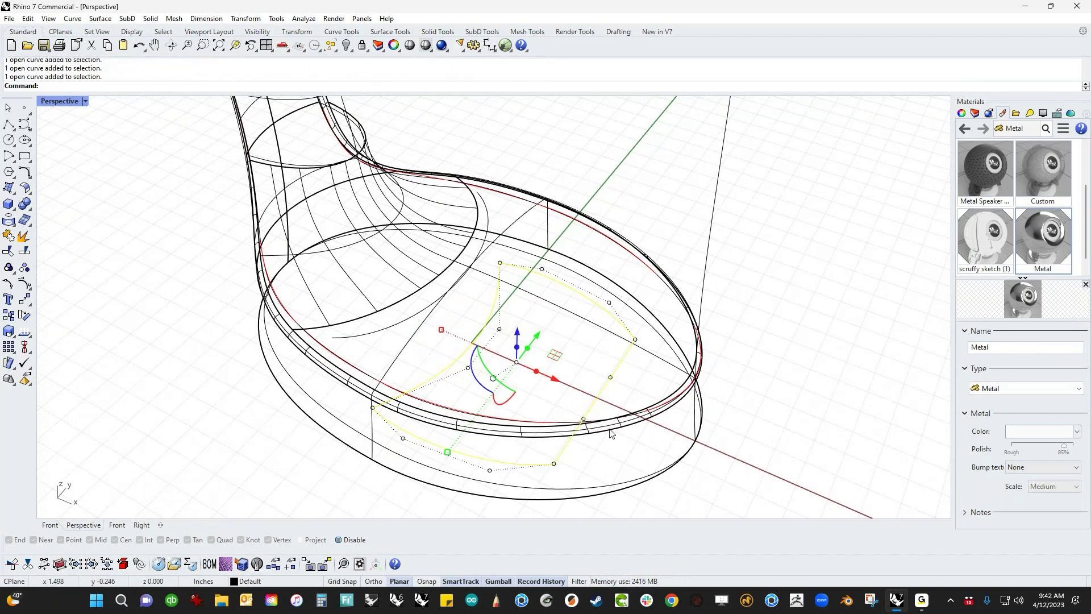
shift+click(605, 426)
key(ctrl+i)
key(ctrl+h)
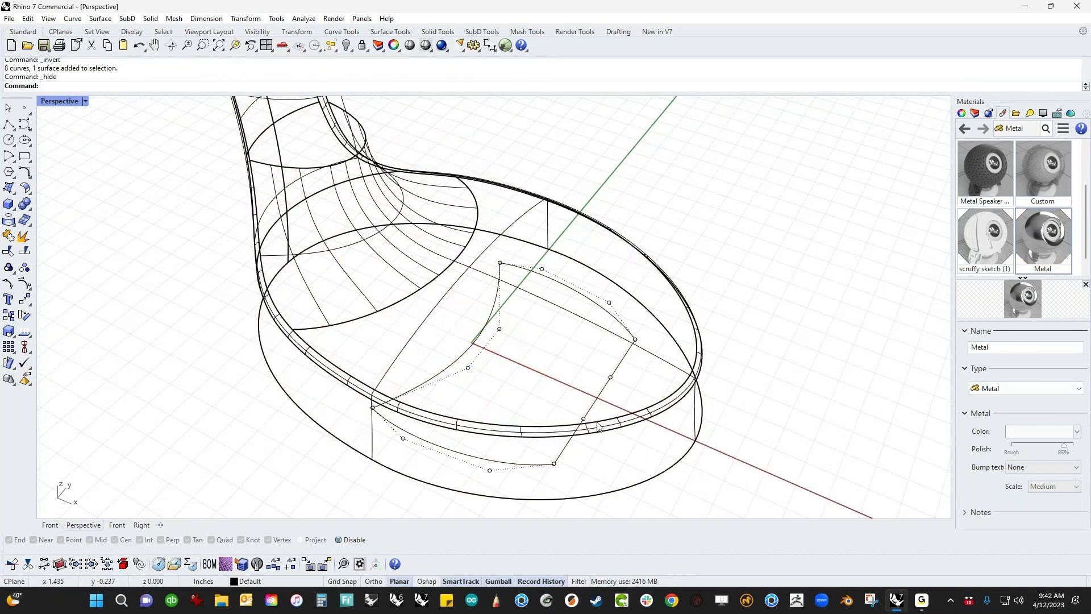
- In the Top view, trim the base with the four detail curves to cut an opening in its top surface
right_drag(518, 362, 549, 383)
scroll(539, 422, down, 5)
right_drag(539, 422, 552, 428)
scroll(510, 377, up, 7)
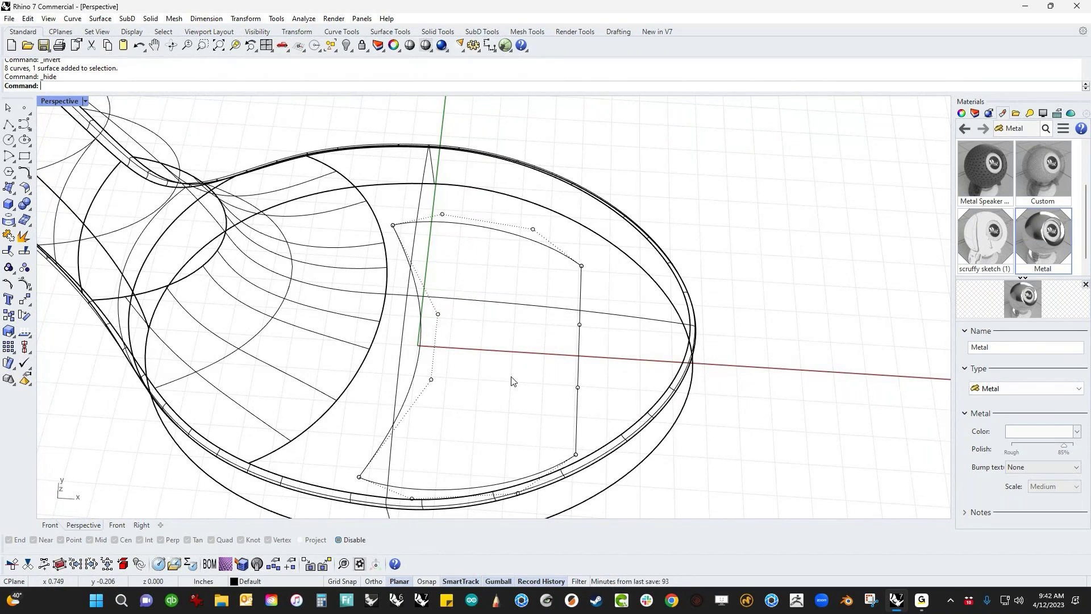
key(ctrl+F1)
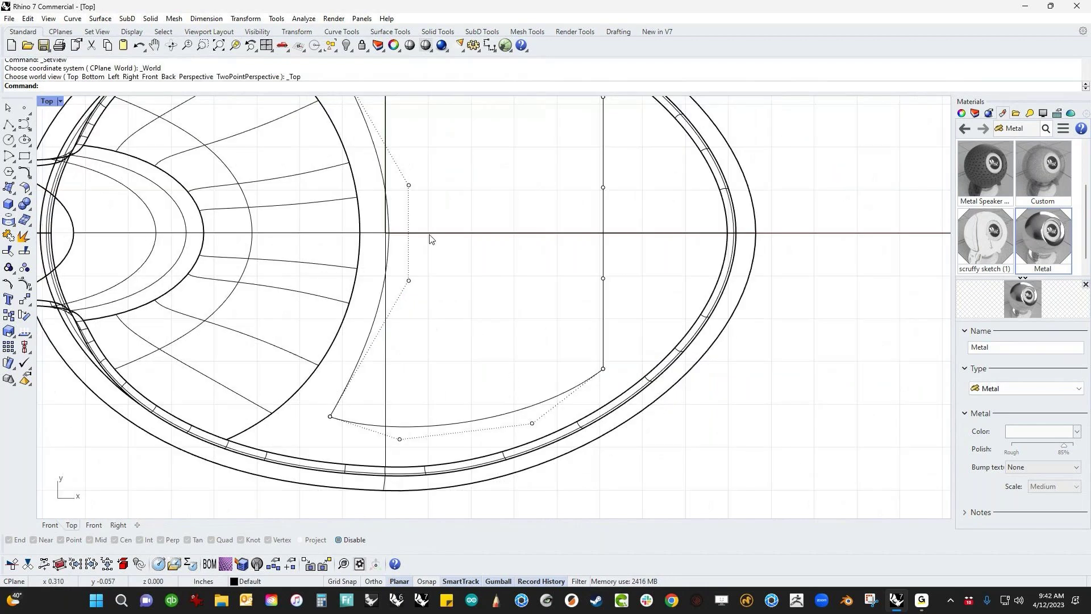
scroll(451, 353, down, 2)
right_drag(451, 353, 450, 360)
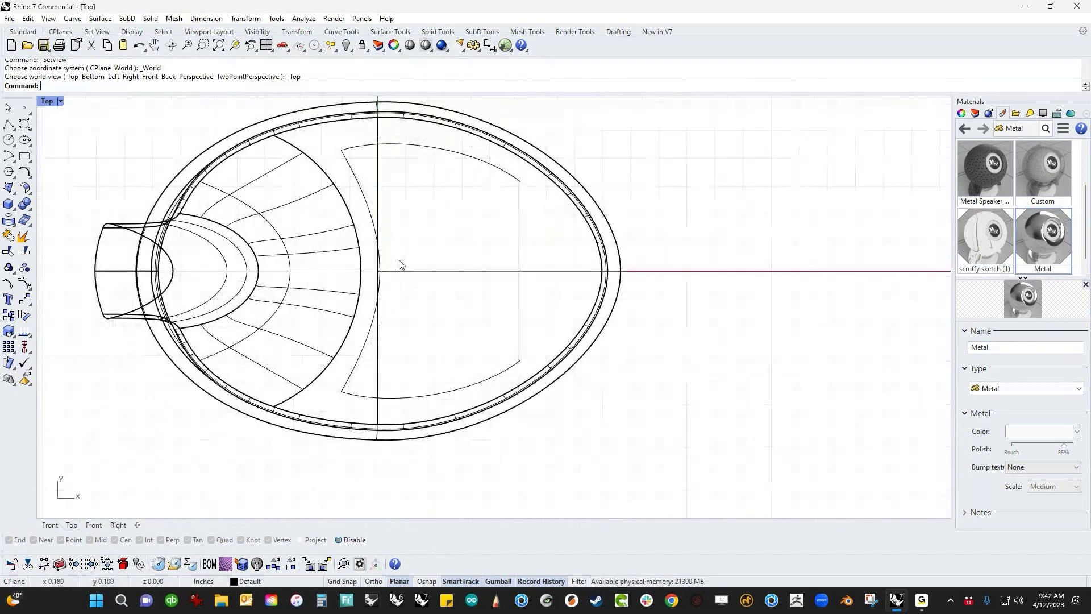
text(cc)
key(Return)
key(ctrl+t)
key(Return)
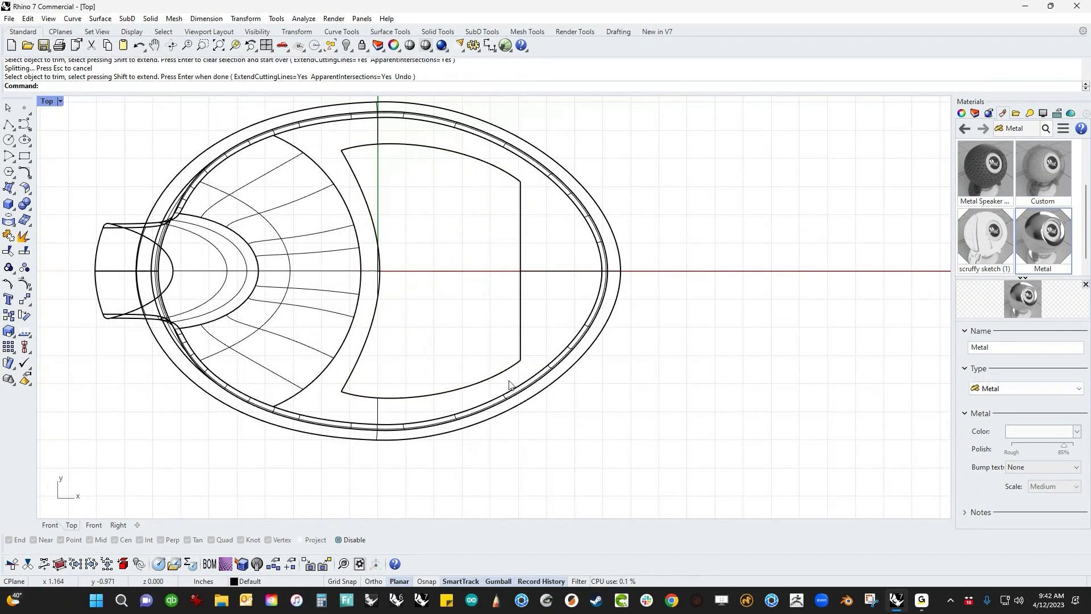
- Switch the Perspective view to Shaded display to show the trimmed opening
key(ctrl+F4)
scroll(510, 381, up, 3)
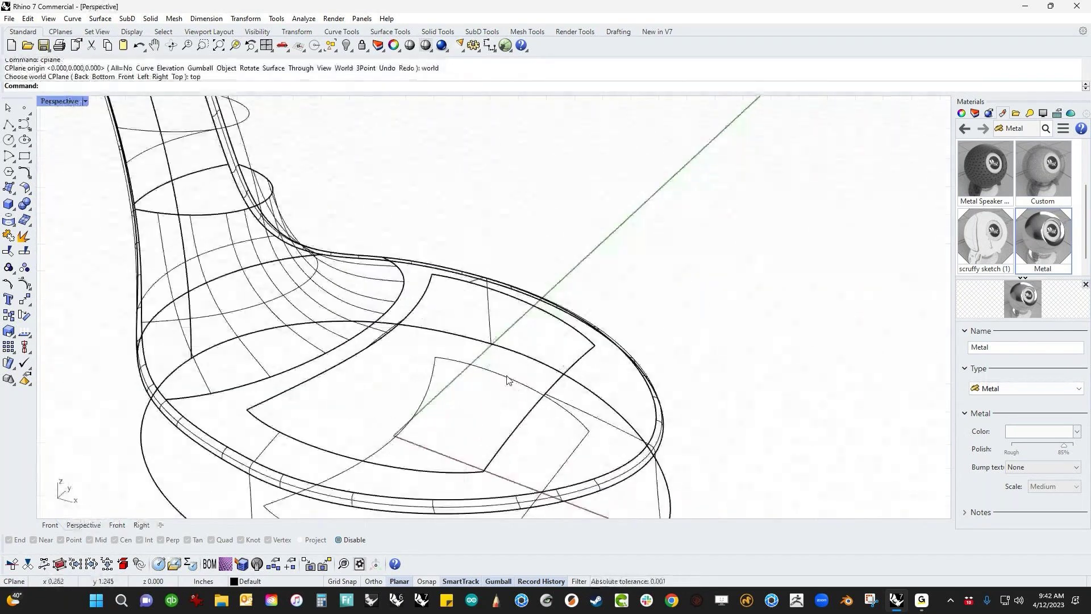
shift+right_drag(509, 382, 551, 346)
middle_click(551, 346)
click(490, 314)
mouse_move(490, 314)
right_down()
mouse_move(392, 361)
mouse_move(505, 362)
right_up()
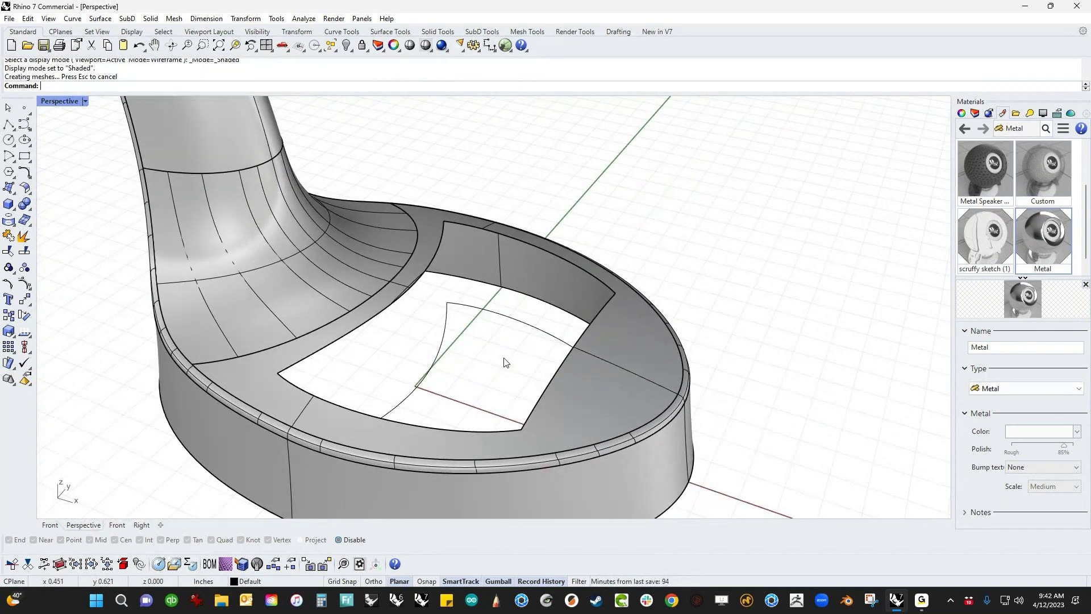
- Fill the opening in the base's top with a surface built from its four edge curves
middle_click(505, 362)
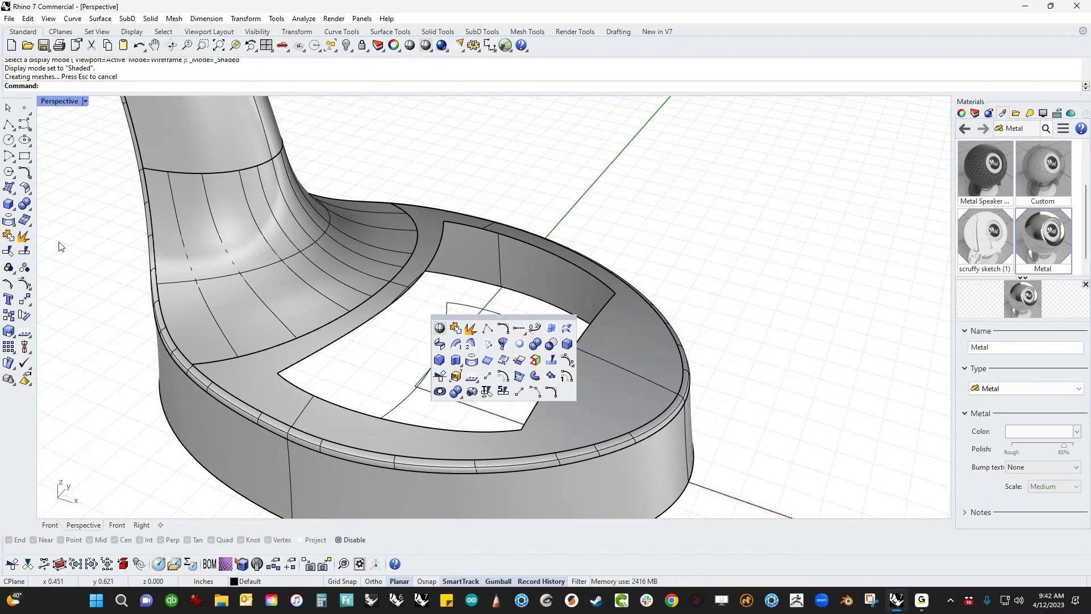
click(14, 194)
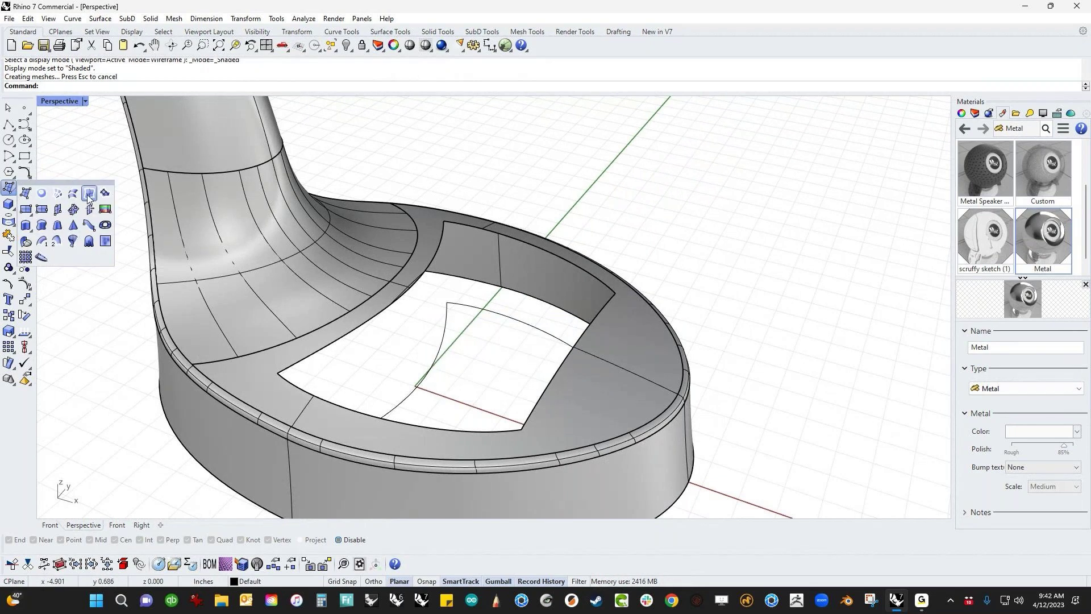
click(90, 195)
click(367, 324)
click(529, 257)
click(591, 316)
click(479, 431)
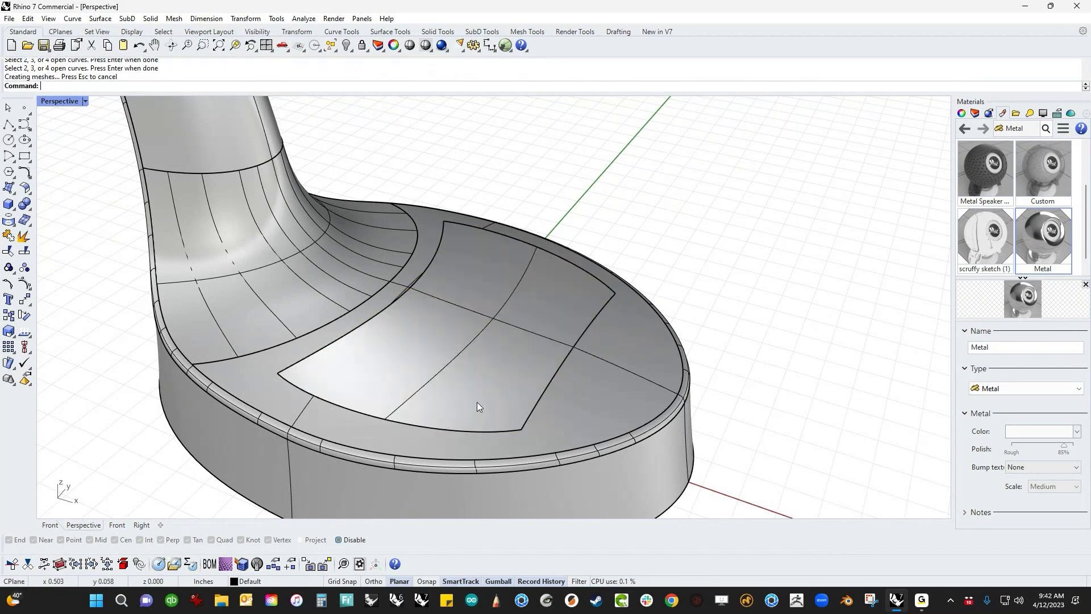
- Turn on the control points of the surface filling the base's top opening
click(523, 396)
middle_click(506, 367)
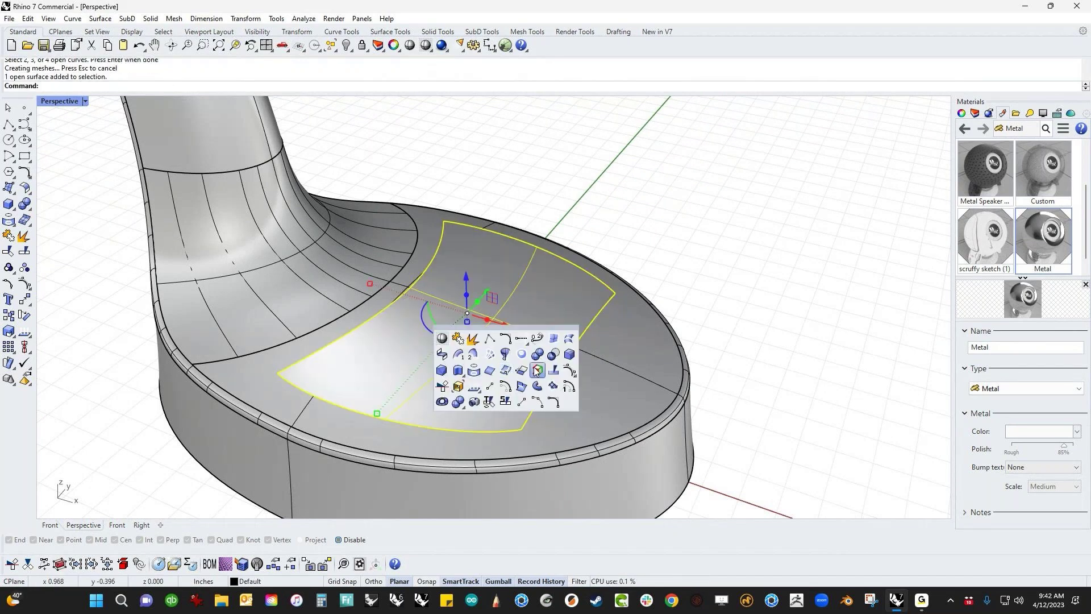
click(569, 371)
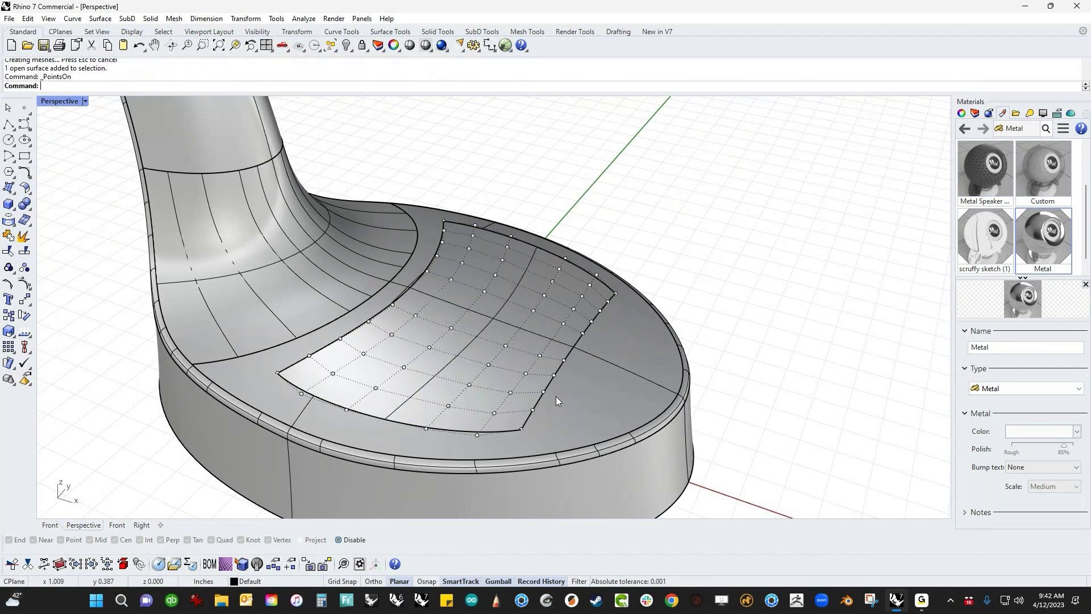
- Rebuild the fill surface with a point count of 6 in U and V and degree 5 in both directions
click(495, 337)
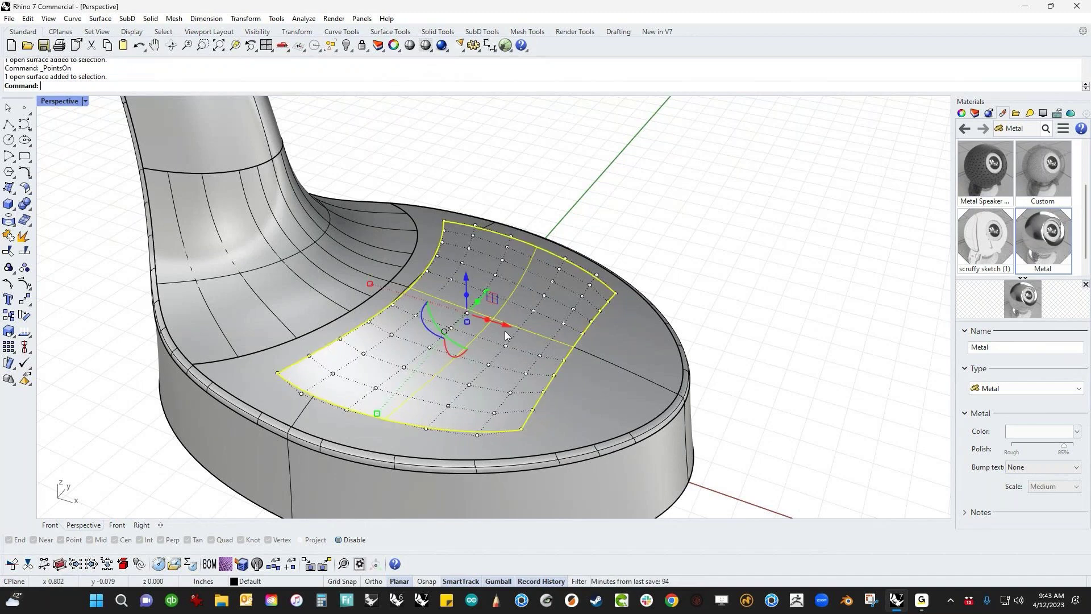
text(Reb)
key(Return)
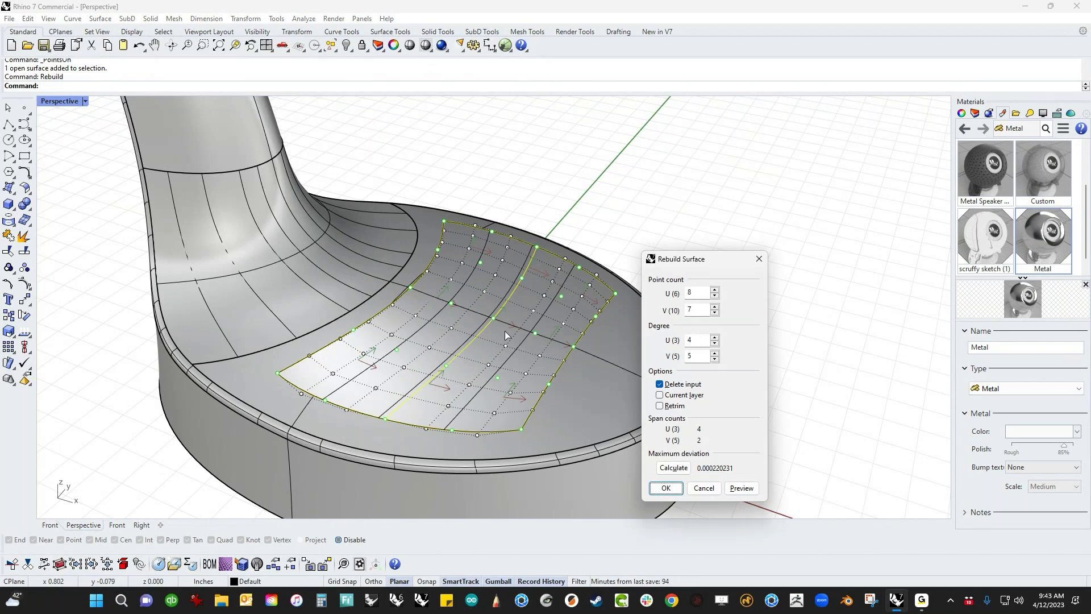
double_click(697, 340)
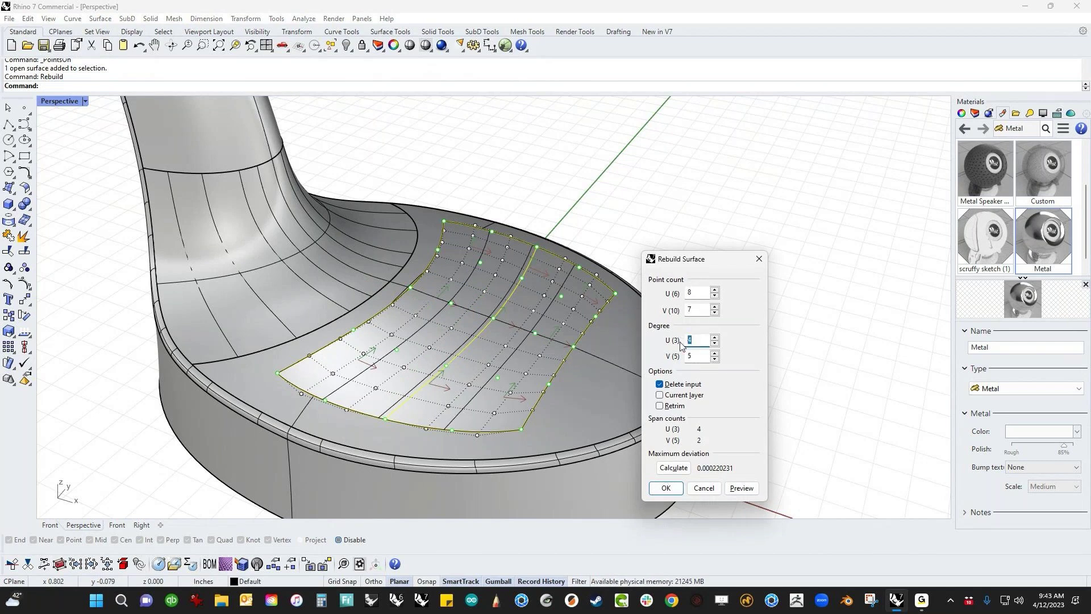
key(shift+Tab)
key(shift+Tab)
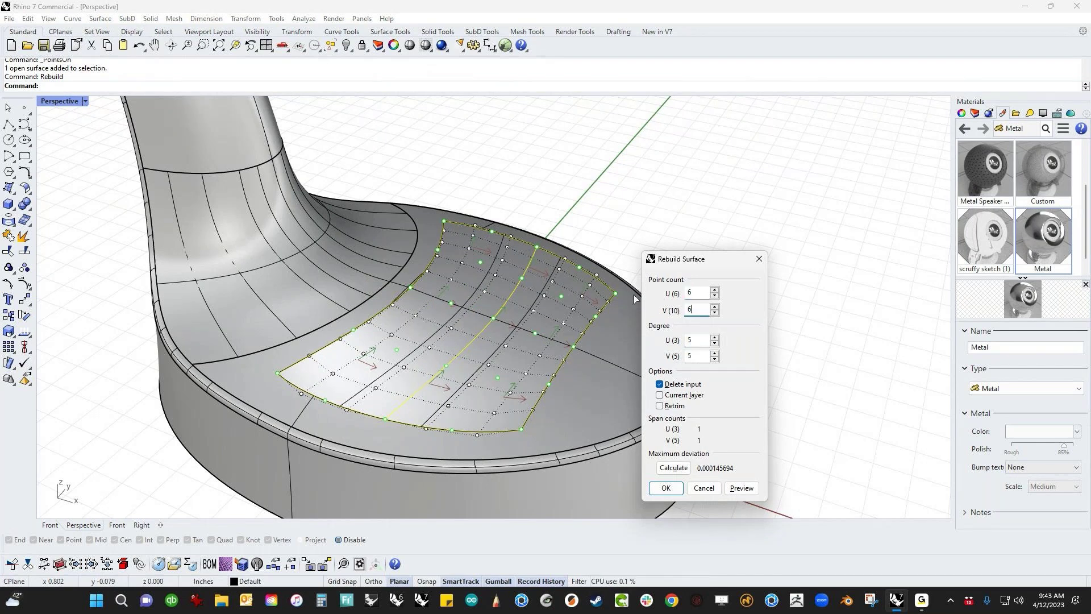
click(677, 489)
shift+right_drag(613, 411, 660, 395)
click(775, 301)
shift+right_drag(736, 335, 742, 350)
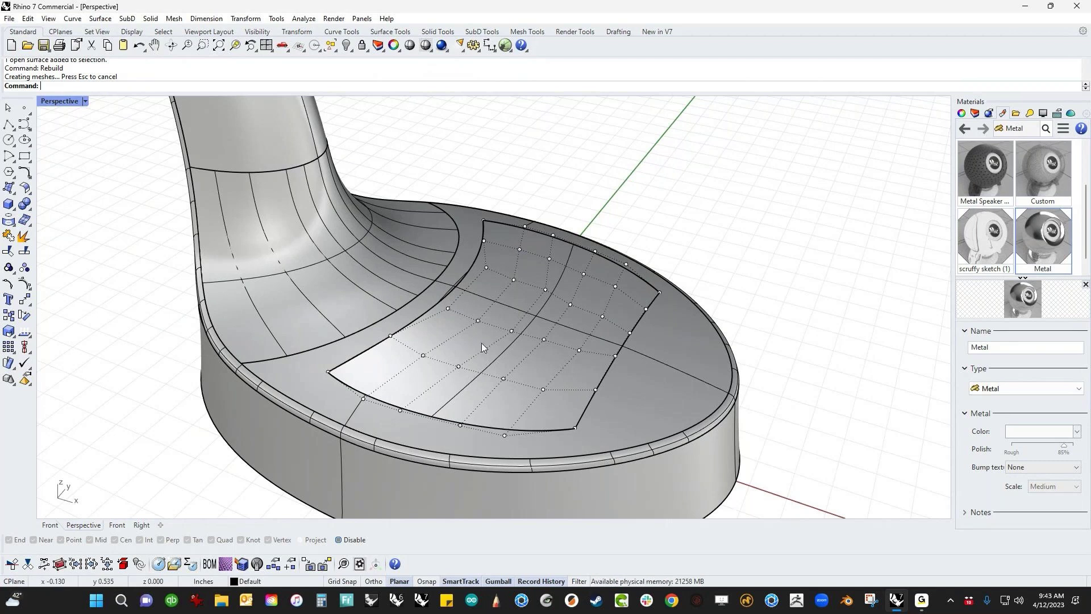
- In a wireframe Top view, select the eight control points straddling the centerline from the fill surface's middle to its straight front edge
right_drag(583, 377, 481, 409)
text(tt)
key(Return)
right_drag(565, 411, 553, 109)
middle_click(503, 367)
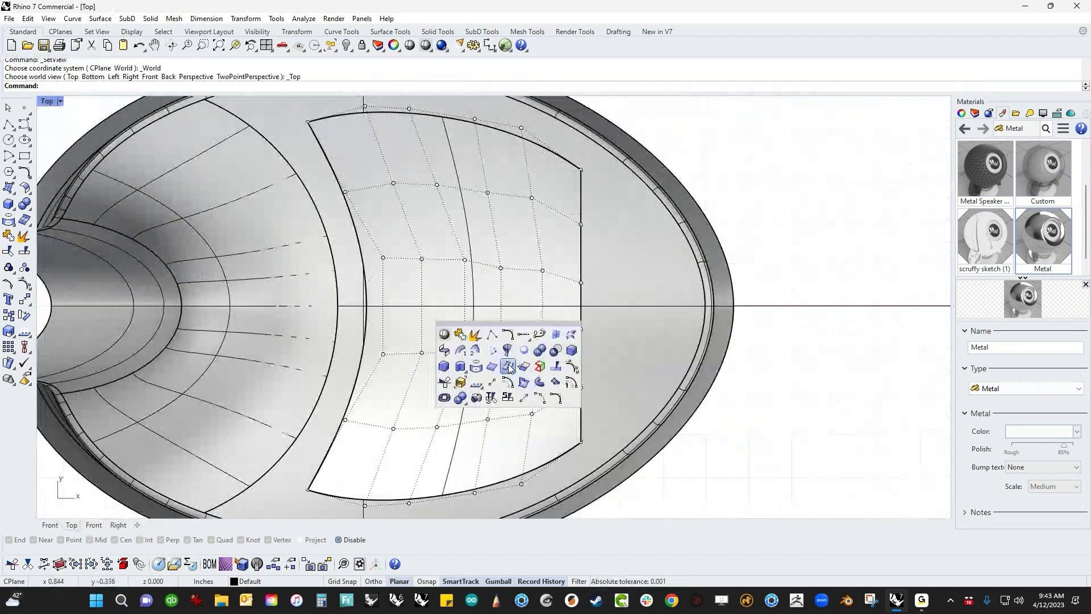
click(449, 339)
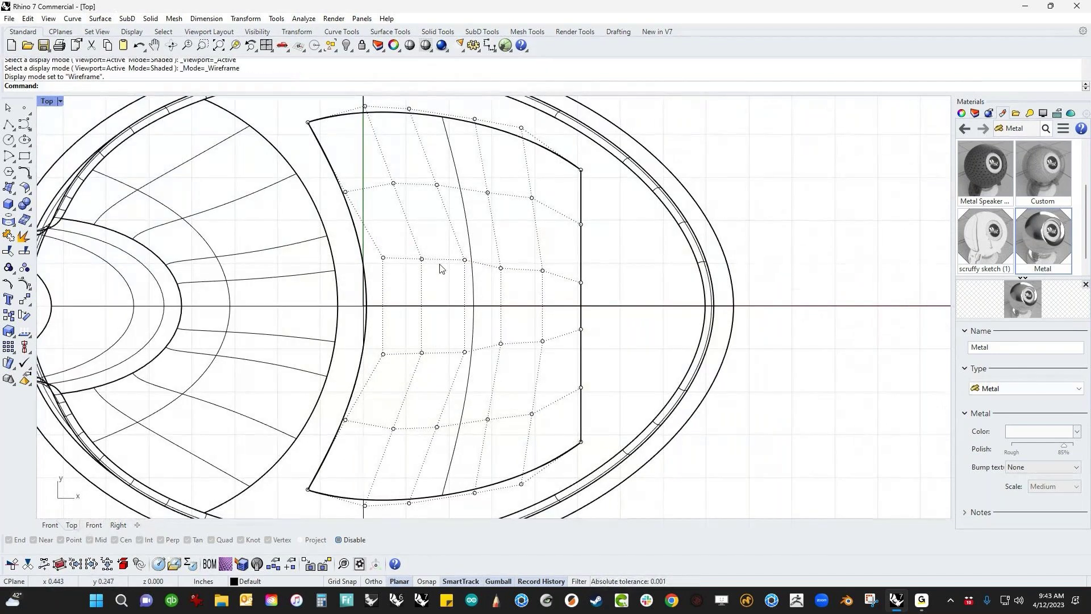
drag(437, 243, 611, 372)
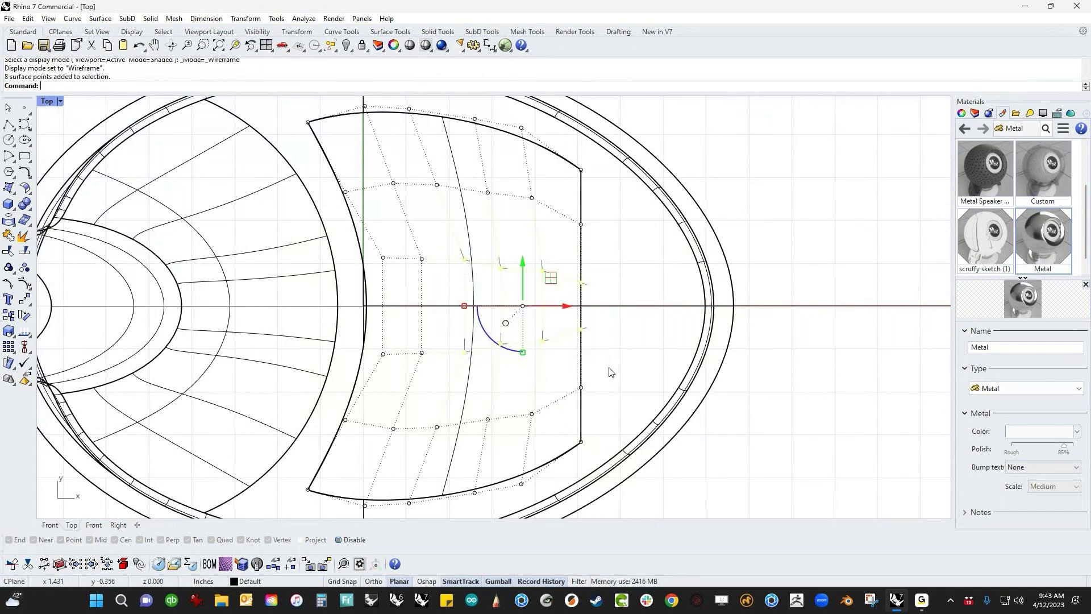
- In the shaded Perspective view, raise the eight selected control points above the base and spread the two rows apart along Y
key(Return)
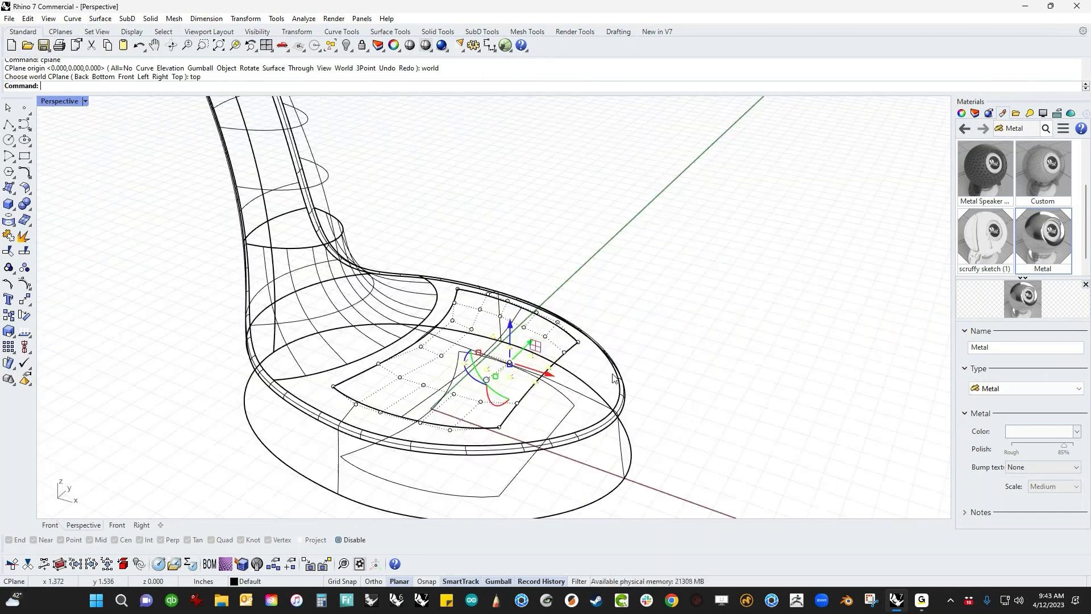
middle_click(613, 376)
click(549, 353)
scroll(549, 353, up, 5)
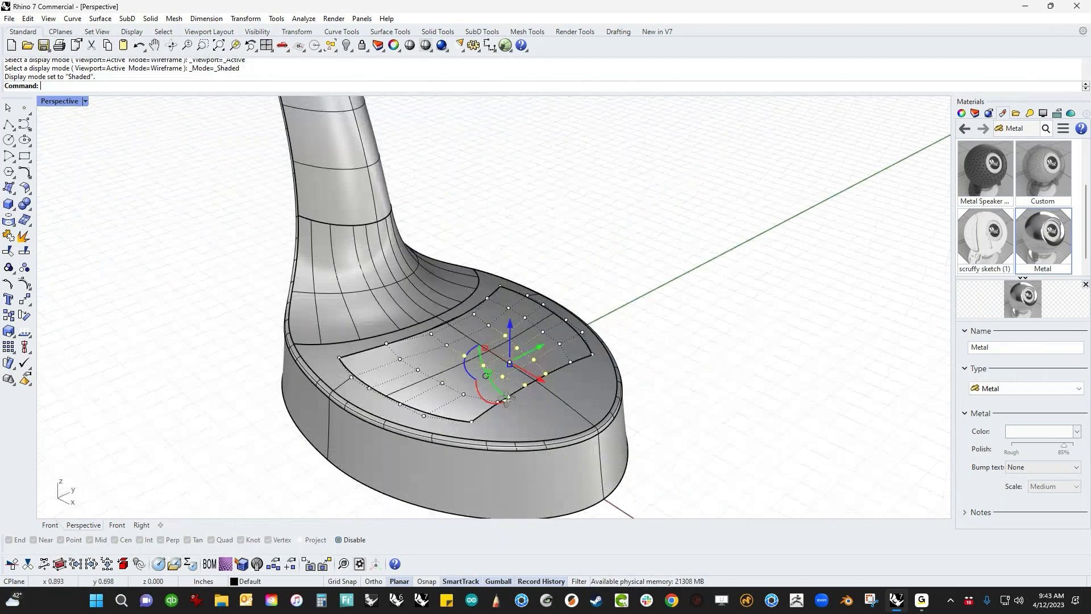
drag(499, 292, 499, 235)
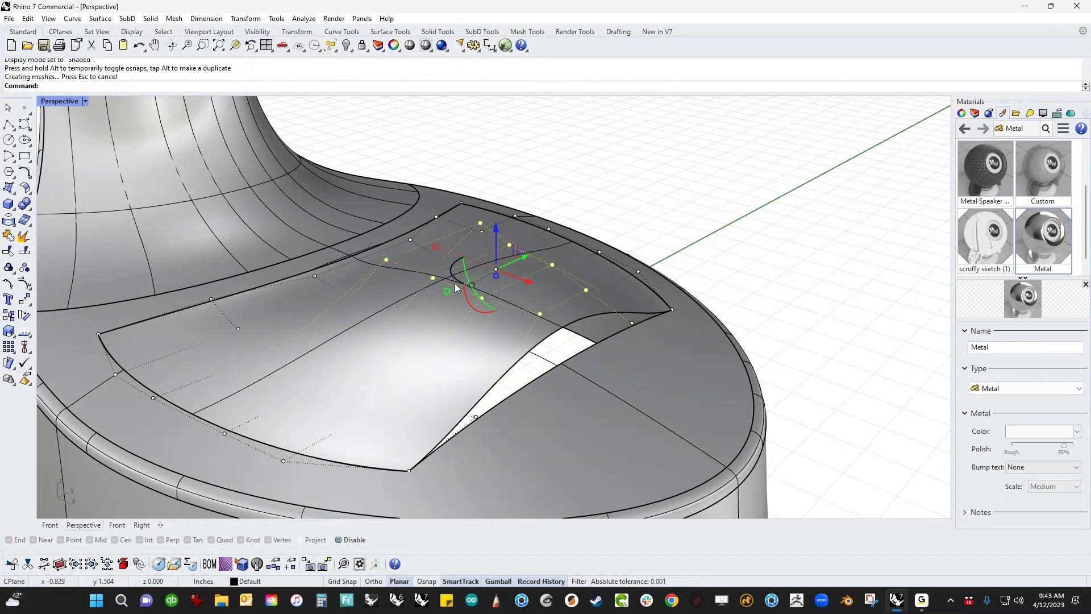
drag(449, 292, 427, 309)
click(753, 295)
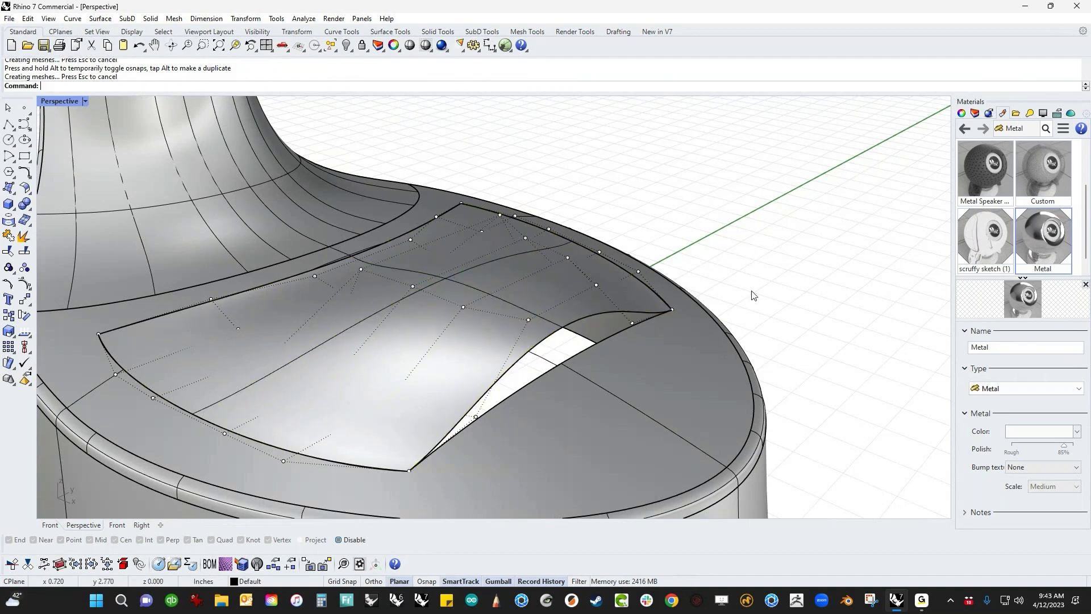
- Straighten the raised row of four control points on the negative Y side of the centerline by scaling it along Y
right_drag(753, 295, 587, 394)
click(504, 282)
shift+click(523, 314)
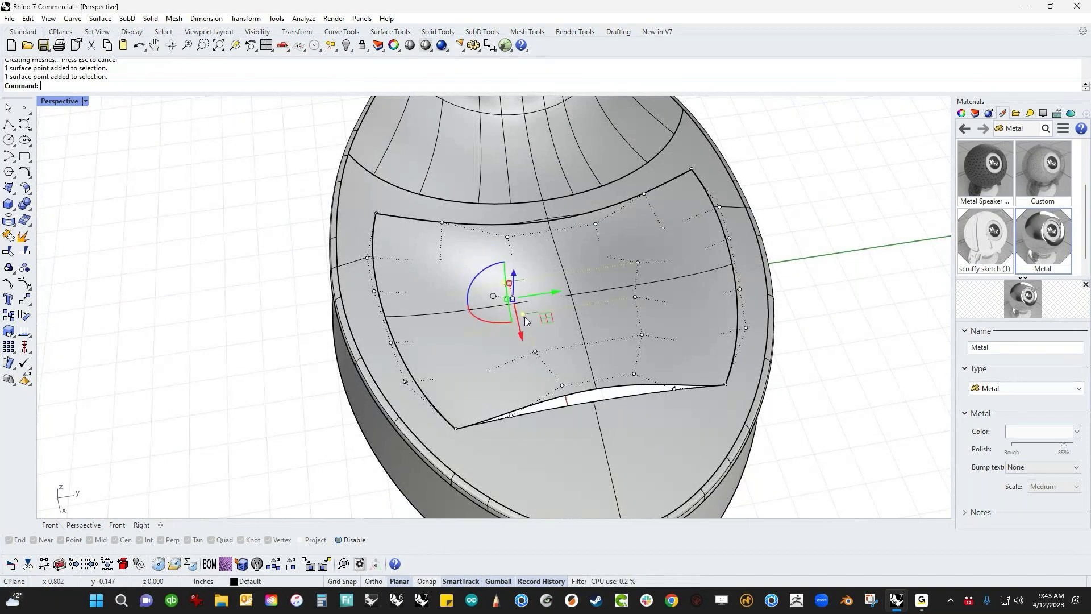
shift+click(536, 350)
shift+click(562, 385)
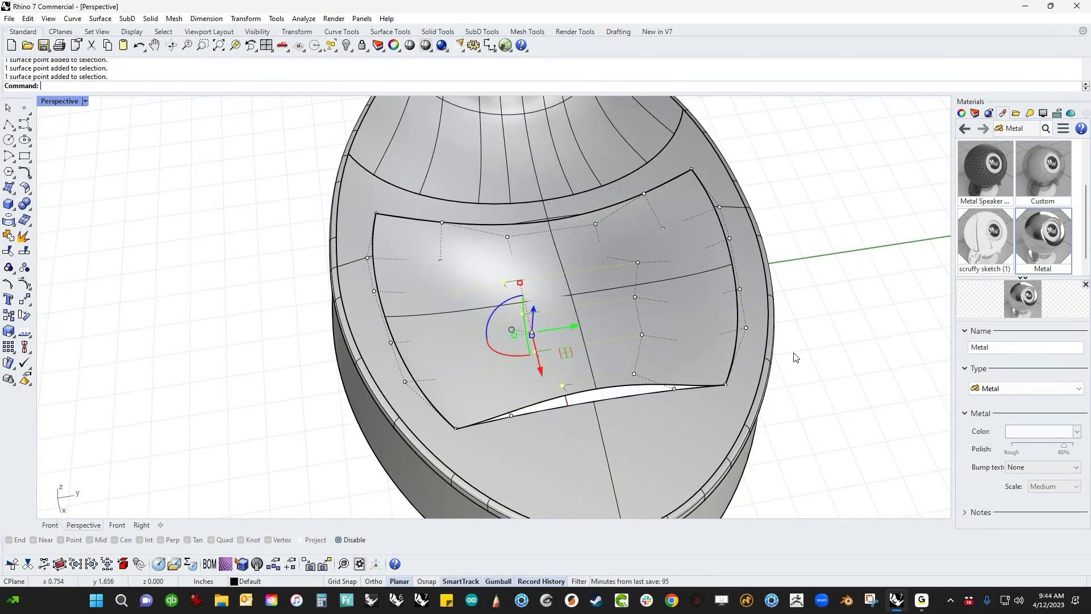
right_drag(772, 366, 820, 399)
drag(514, 333, 523, 335)
click(857, 454)
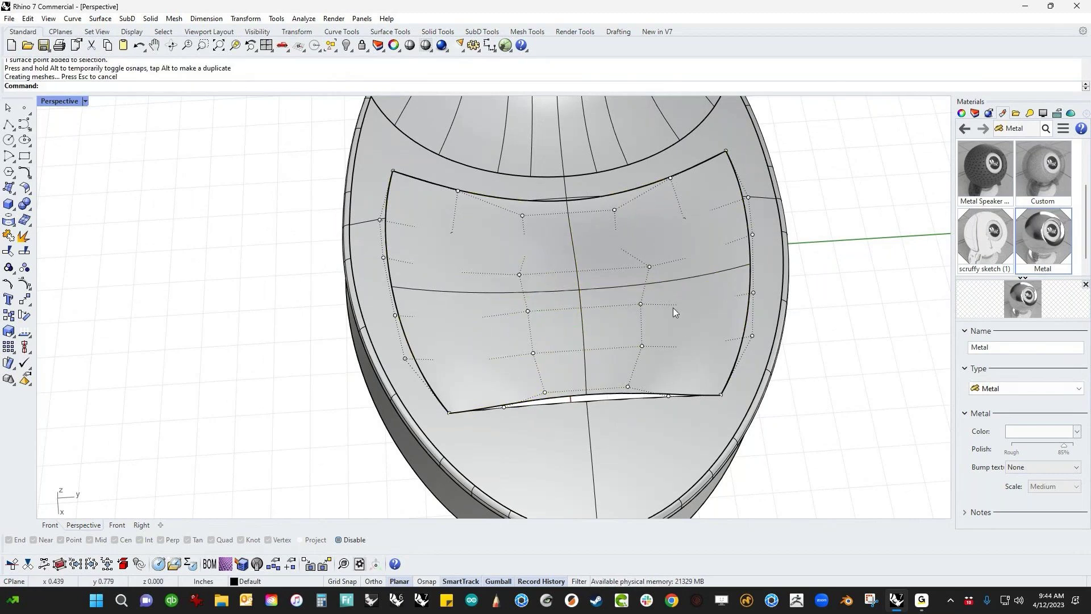
- Straighten the matching raised row of four control points on the positive Y side of the centerline by scaling it along Y
click(649, 266)
shift+click(641, 304)
shift+click(642, 346)
drag(622, 324, 636, 324)
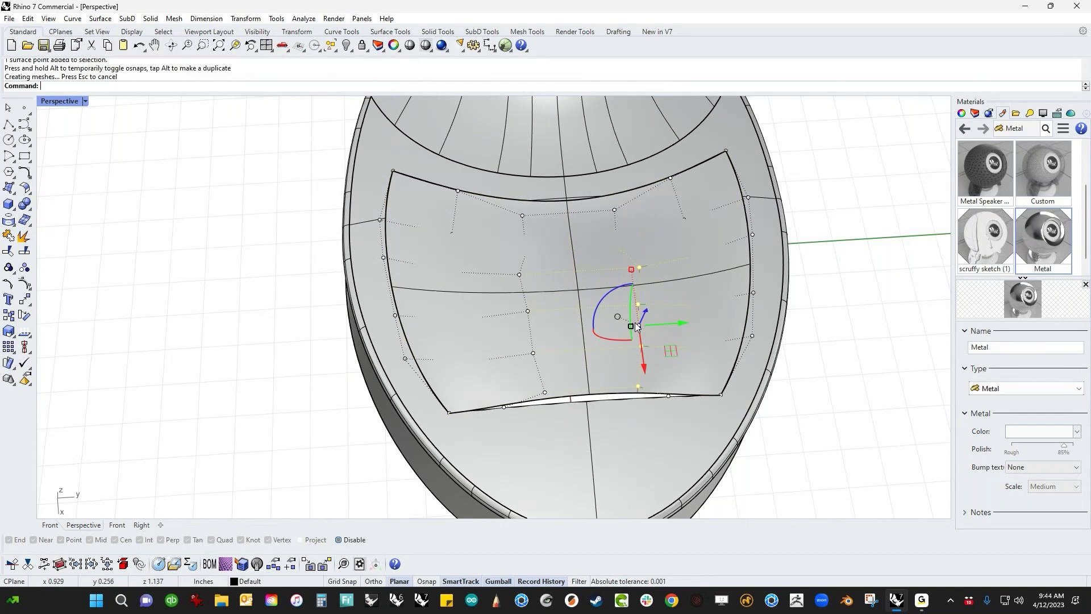
click(821, 349)
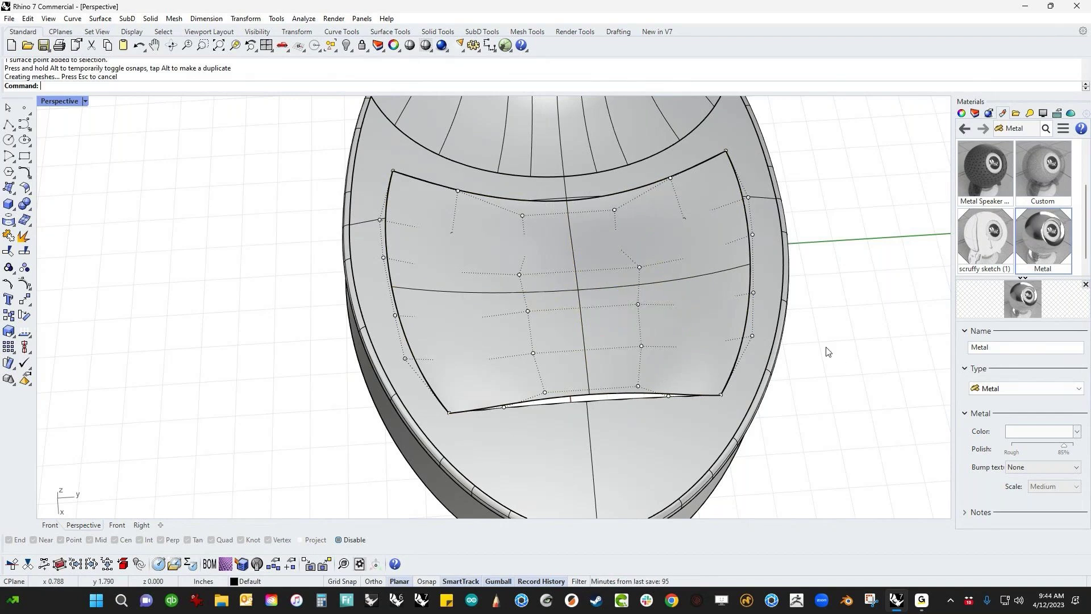
- In Wireframe display, move two control points in each inner row slightly outward from the centerline to even out both rows
middle_click(830, 351)
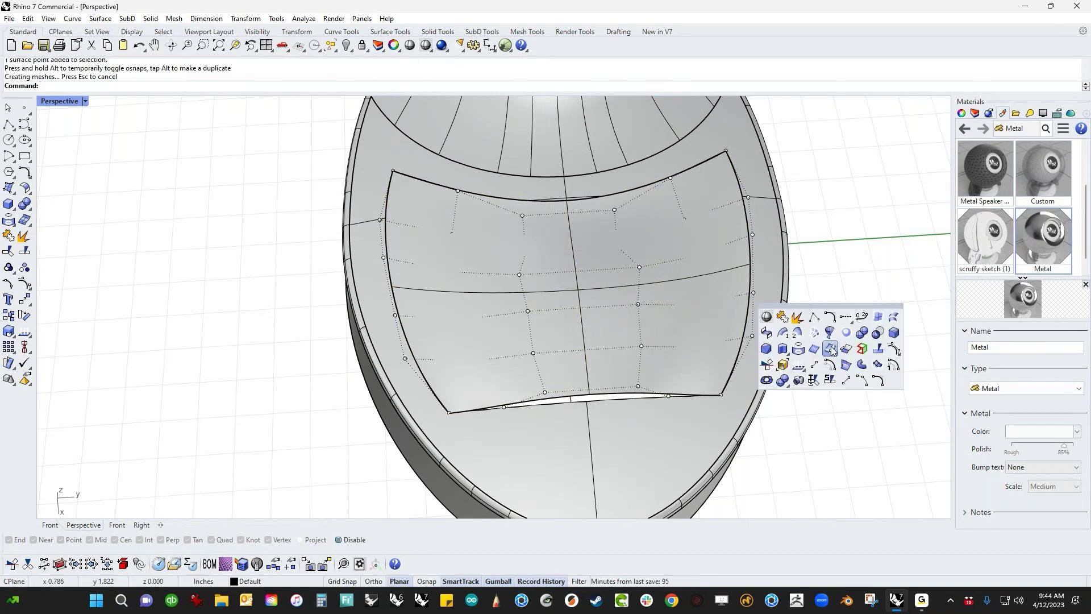
click(765, 317)
click(617, 246)
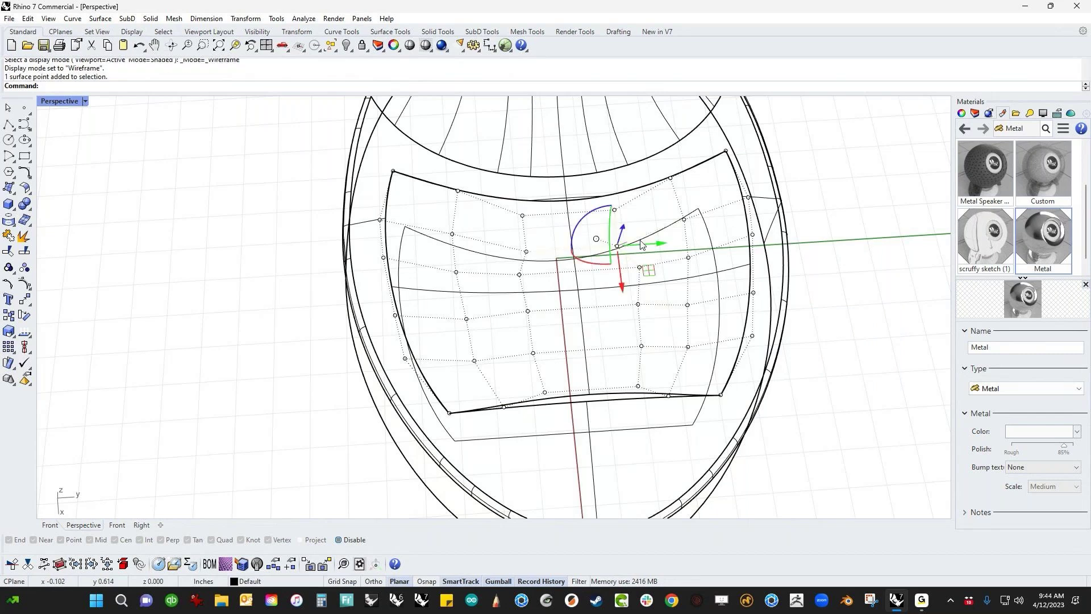
mouse_move(617, 246)
mouse_down()
mouse_move(638, 248)
mouse_move(608, 252)
mouse_up()
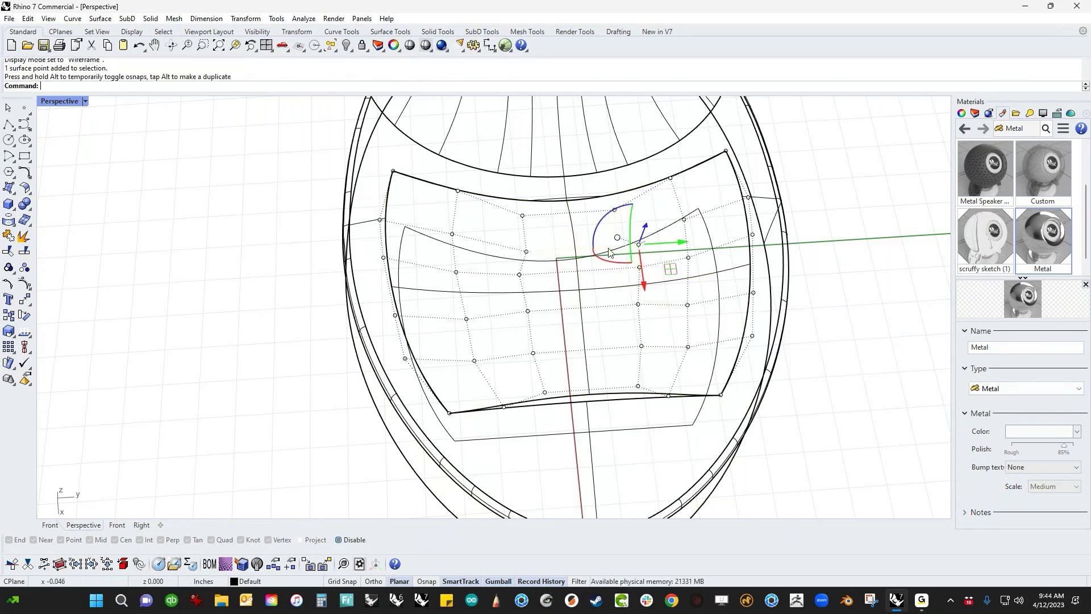
click(526, 251)
drag(526, 252, 518, 252)
click(492, 231)
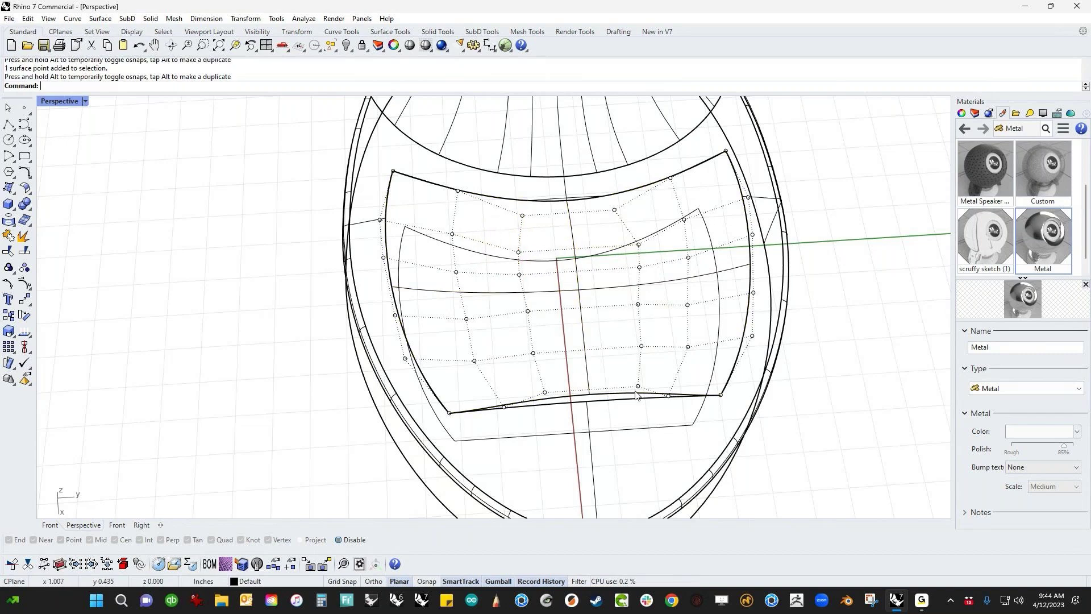
click(528, 312)
drag(527, 312, 523, 313)
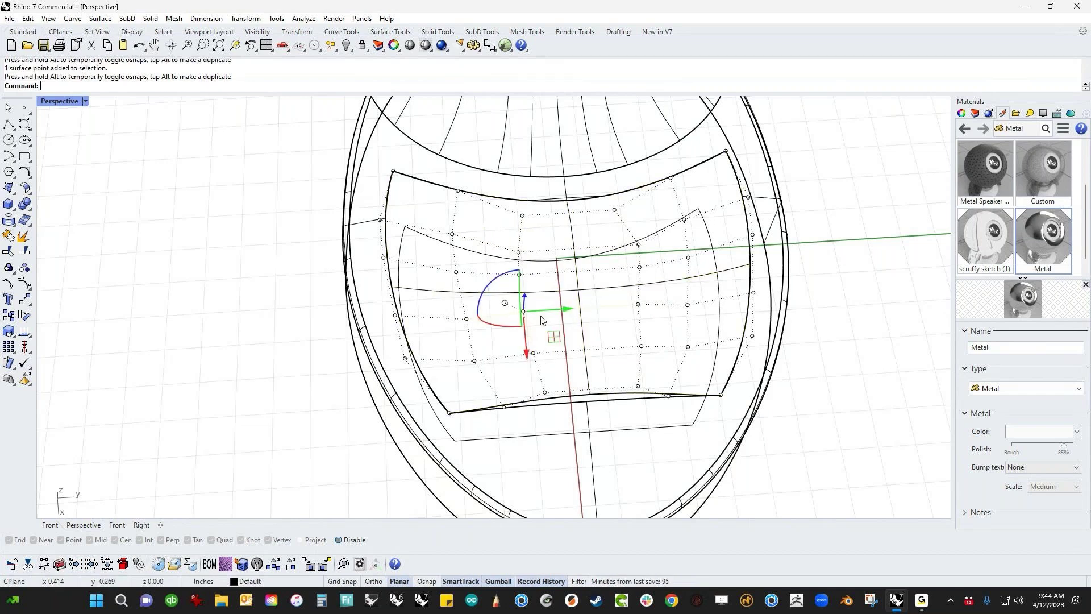
click(639, 306)
drag(639, 306, 639, 307)
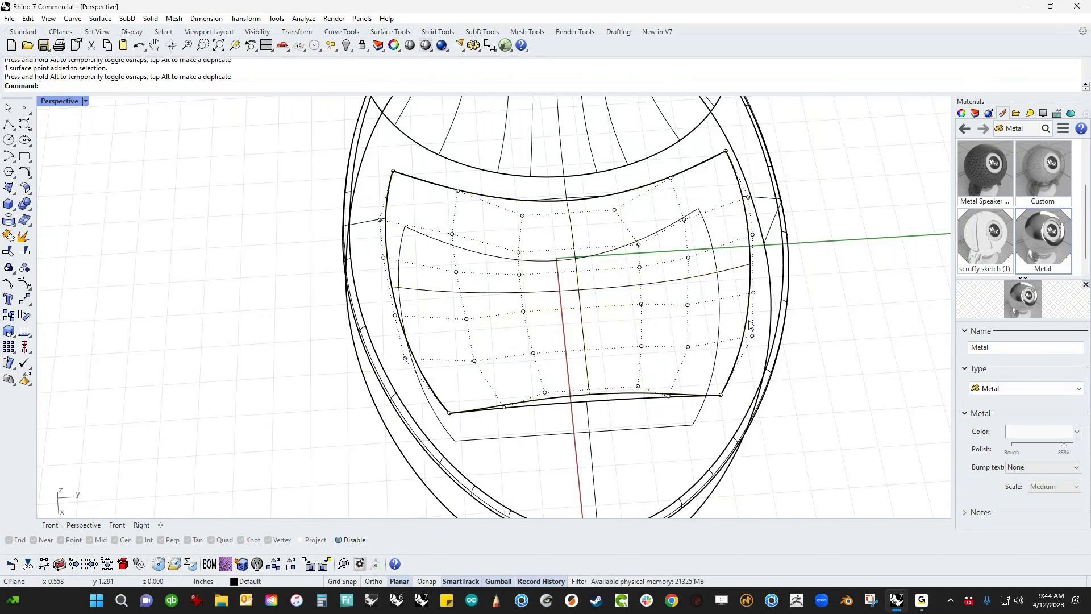
- Return to the standard Perspective view in Shaded display and turn off the fill surface's control points
key(ctrl+F4)
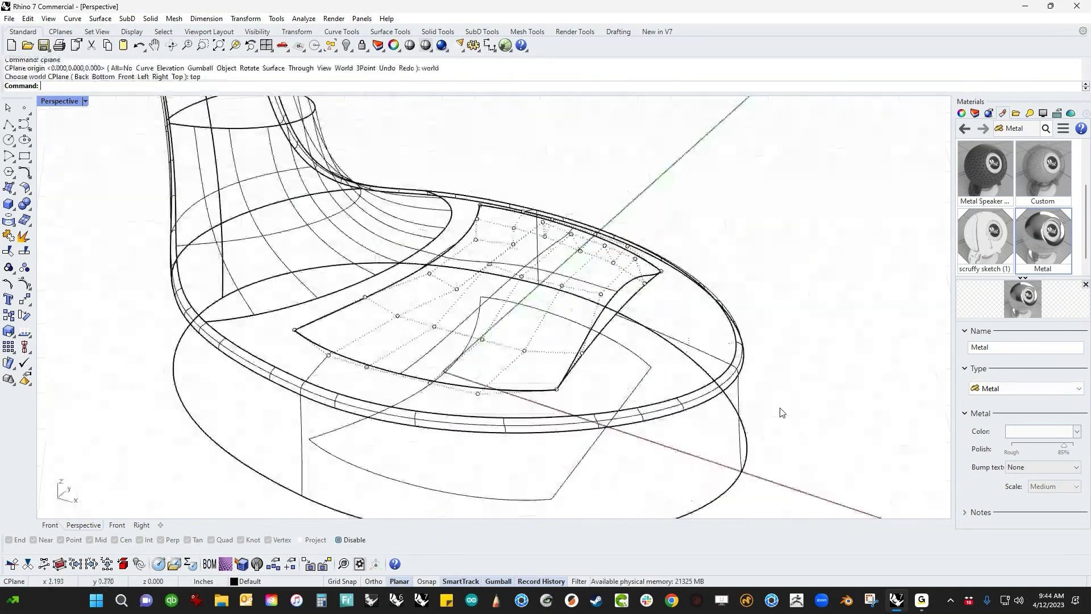
middle_click(780, 413)
click(703, 375)
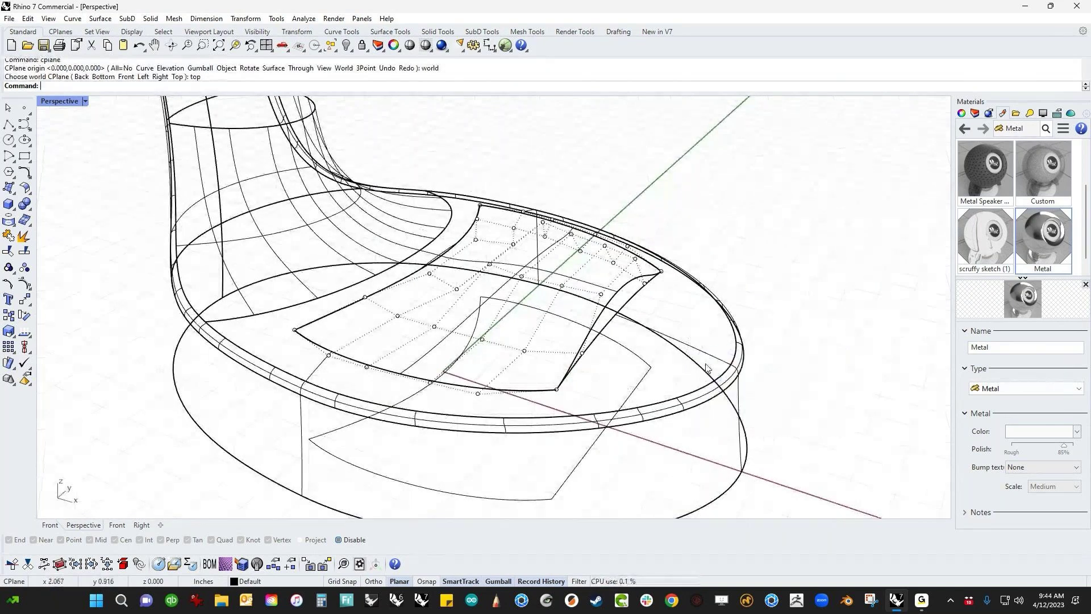
mouse_move(702, 375)
right_down()
mouse_move(759, 358)
mouse_move(719, 376)
right_up()
key(Escape)
right_drag(612, 372, 623, 376)
- Match the fill surface's curved negative Y side edge to the base opening with MatchSrf, using Tangency continuity and preserved isocurve direction
text(Match)
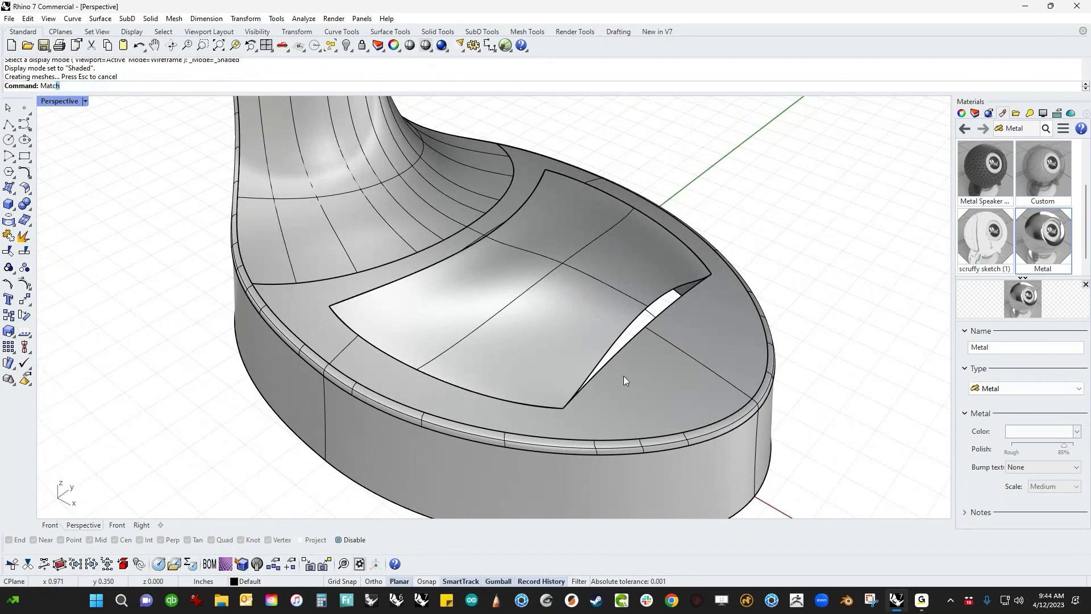
text(Srf)
key(Return)
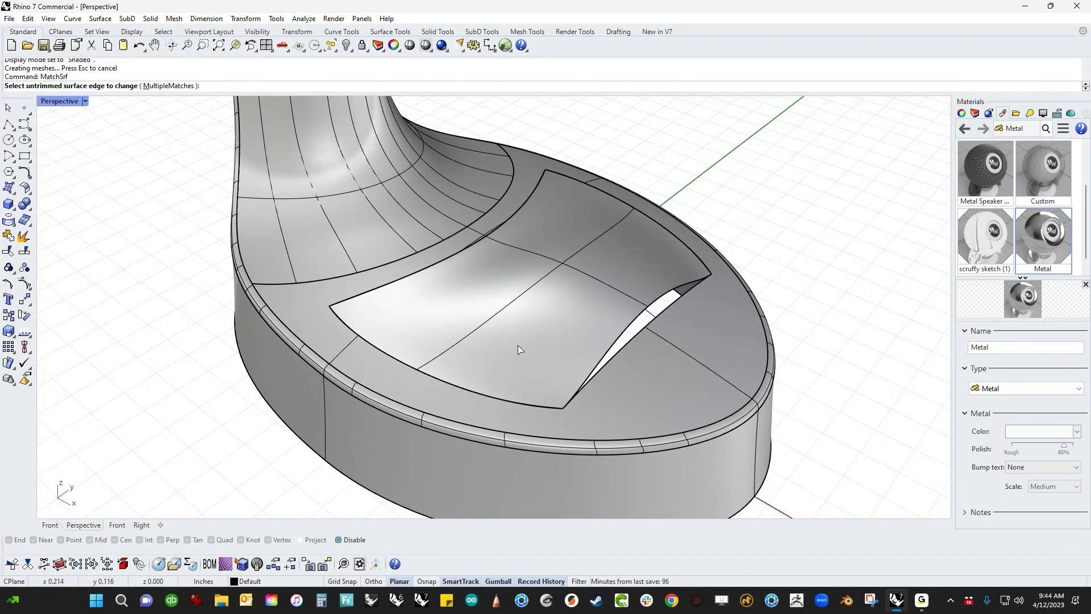
click(500, 400)
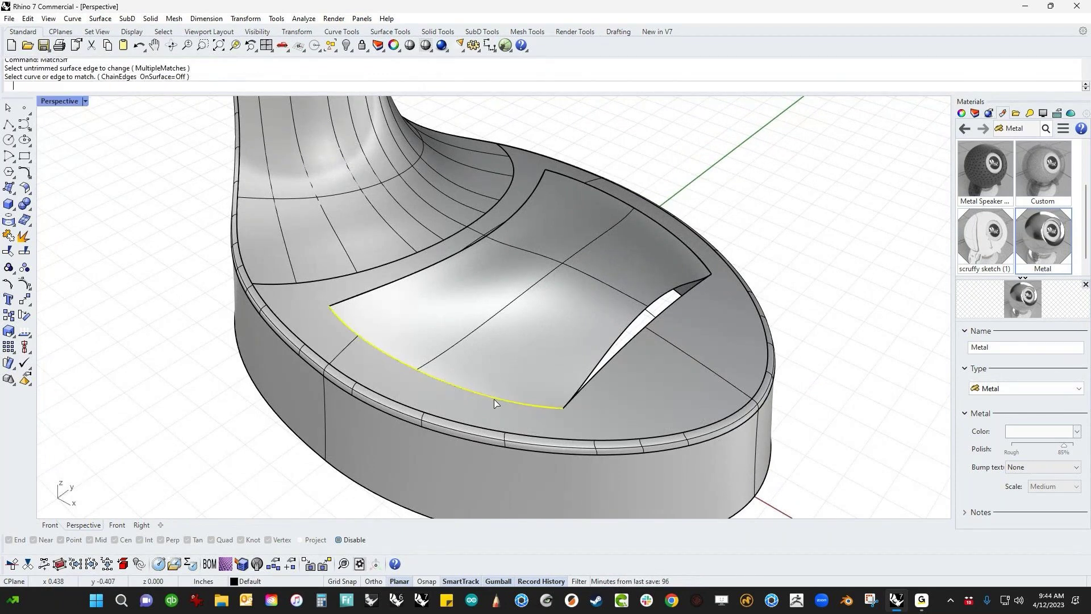
click(493, 398)
click(99, 410)
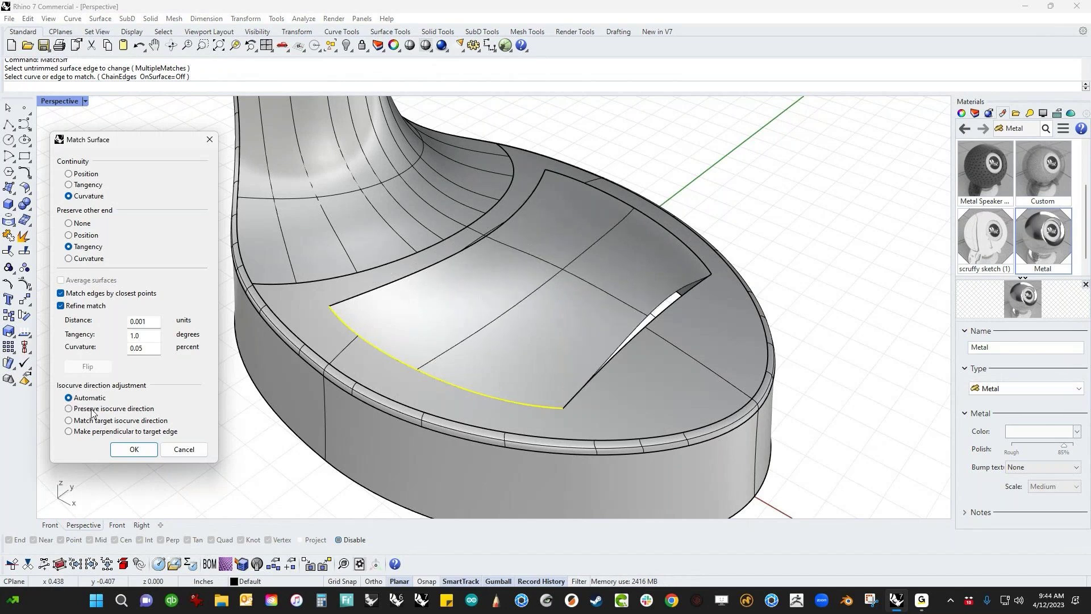
right_drag(536, 383, 497, 360)
click(87, 186)
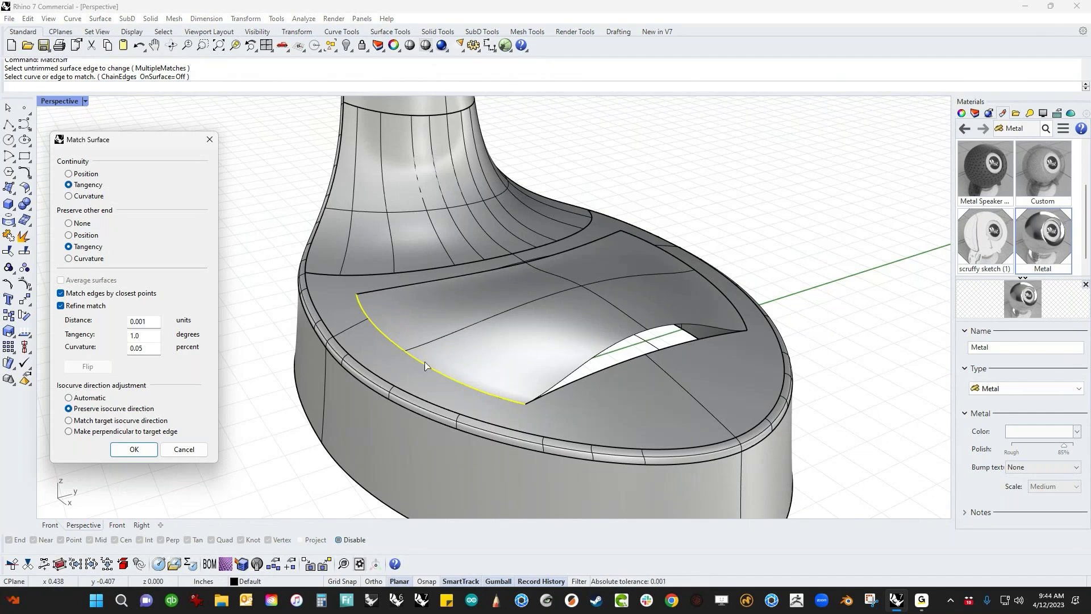
click(134, 450)
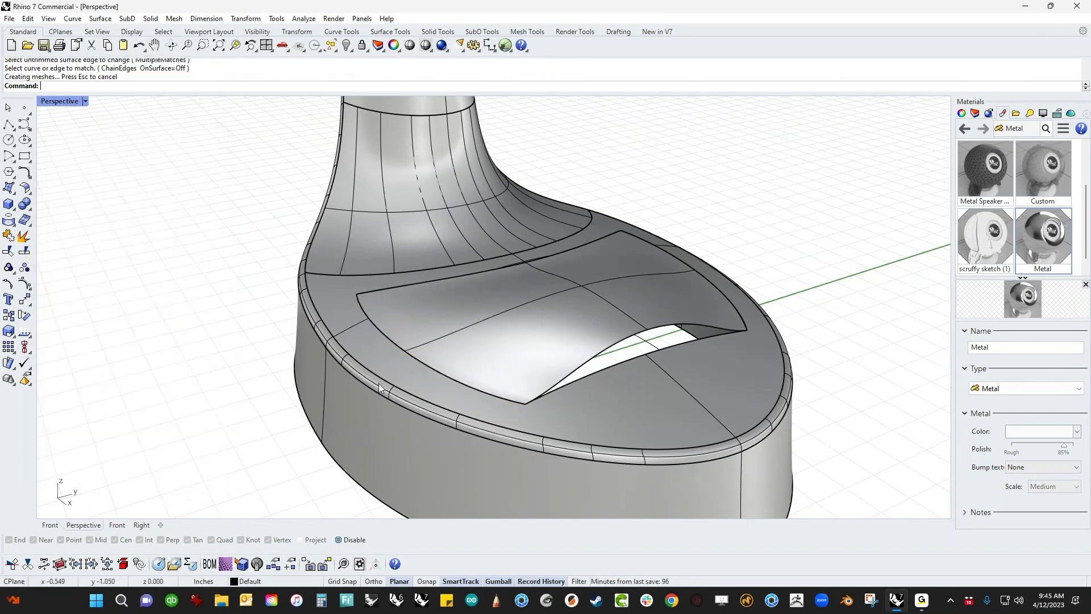
- Match the fill surface's opposite curved side edge to the base opening with Tangency continuity and preserved isocurve direction
right_drag(547, 377, 724, 406)
right_click(724, 406)
click(764, 392)
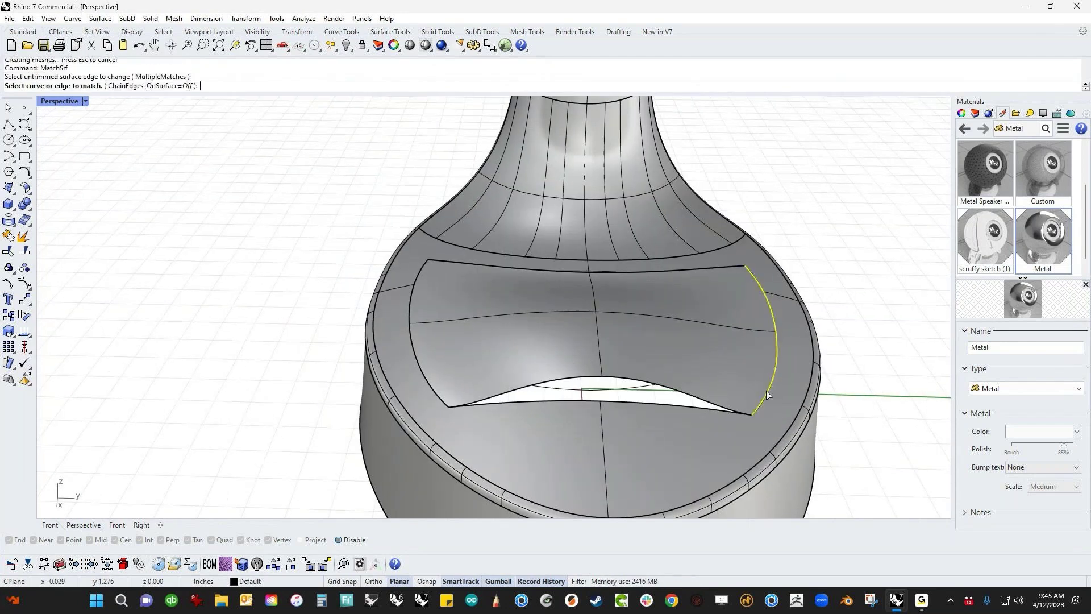
click(769, 394)
click(131, 449)
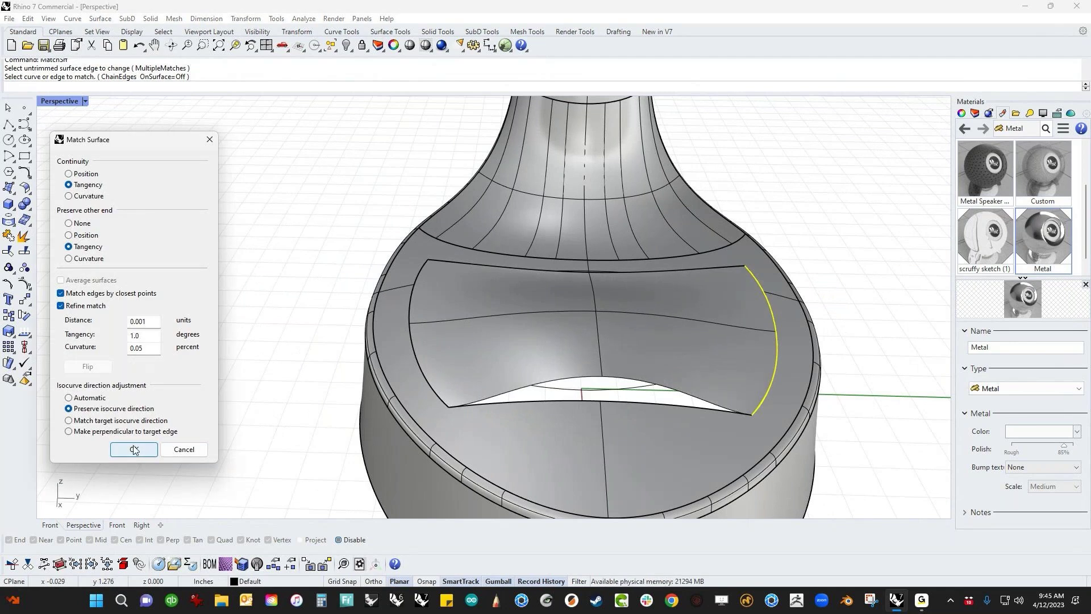
- Match the fill surface's edge nearest the stem to the base opening with Tangency continuity and preserved isocurve direction
right_click(516, 283)
click(543, 270)
click(543, 270)
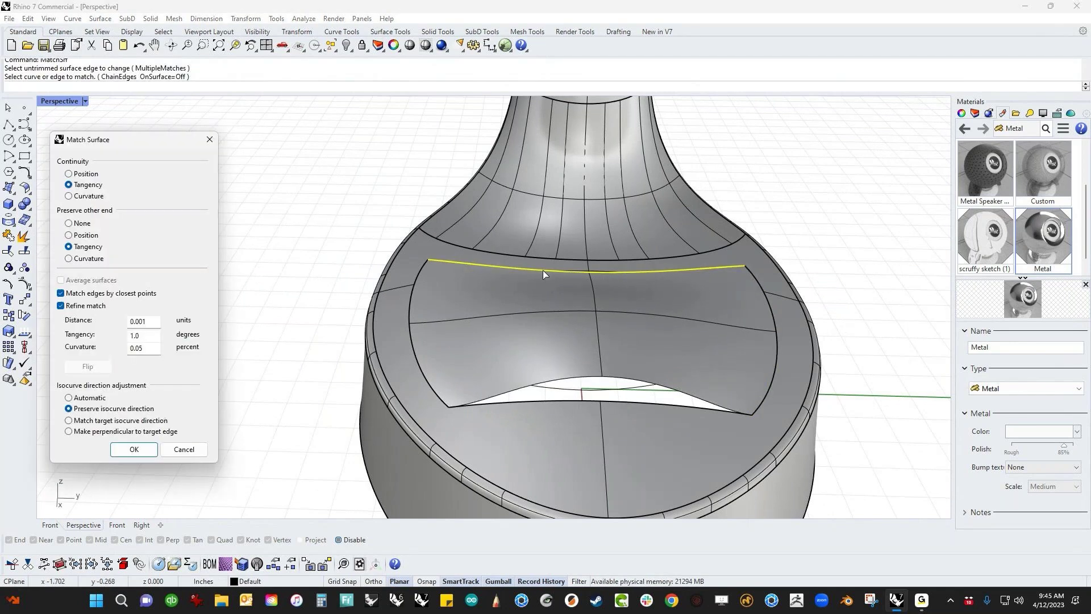
click(134, 449)
right_drag(268, 396, 386, 336)
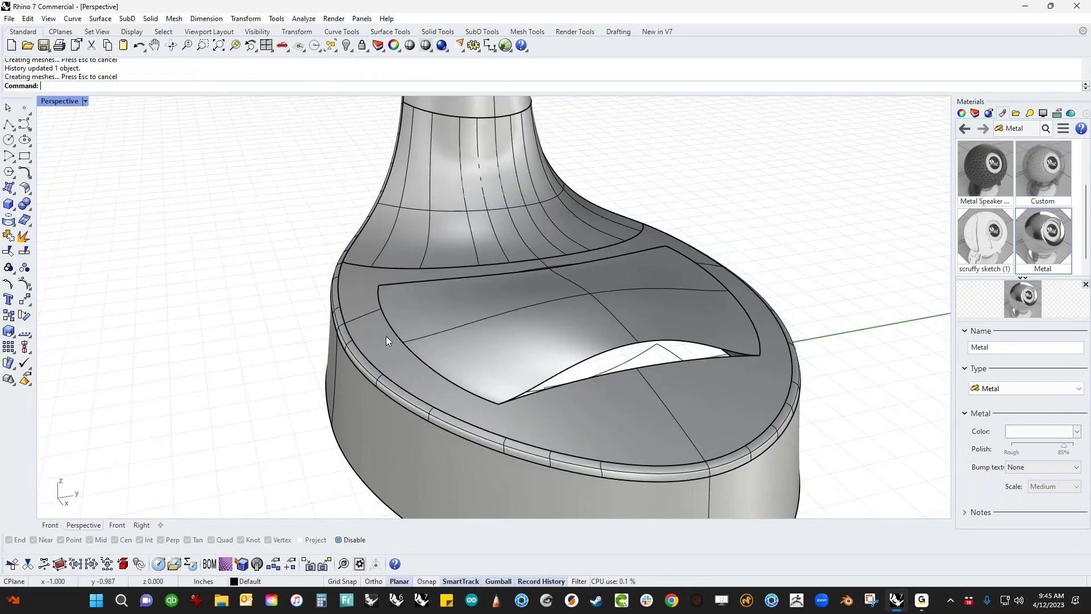
- Join the base polysurface and the matched fill surface into one open polysurface
click(386, 336)
shift+click(446, 318)
key(ctrl+j)
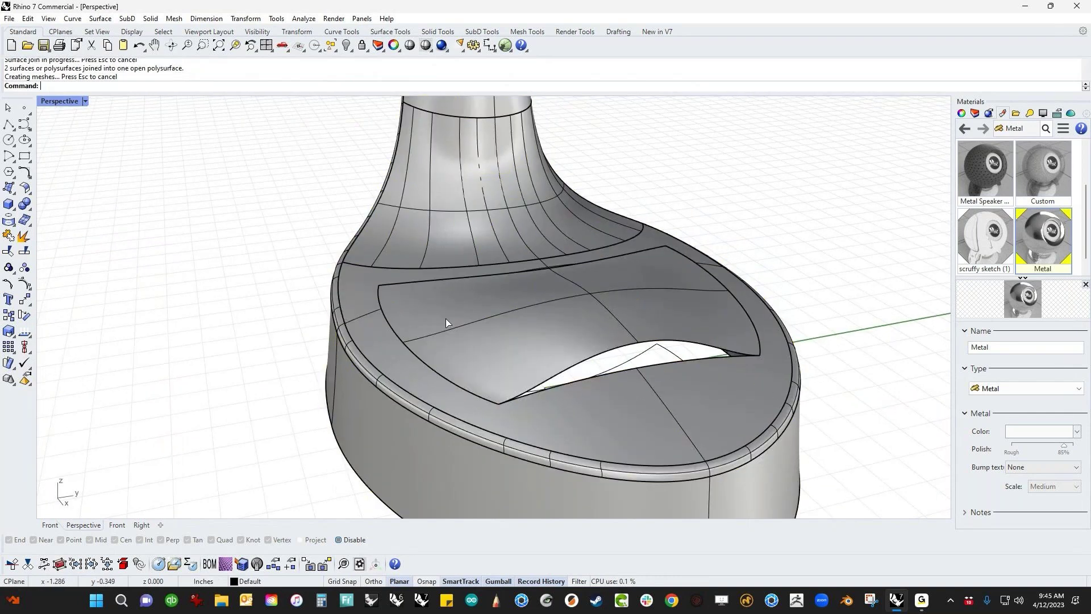
key(Escape)
- Inspect the blend between the fill surface and the base in Rendered display from a low side angle
click(59, 102)
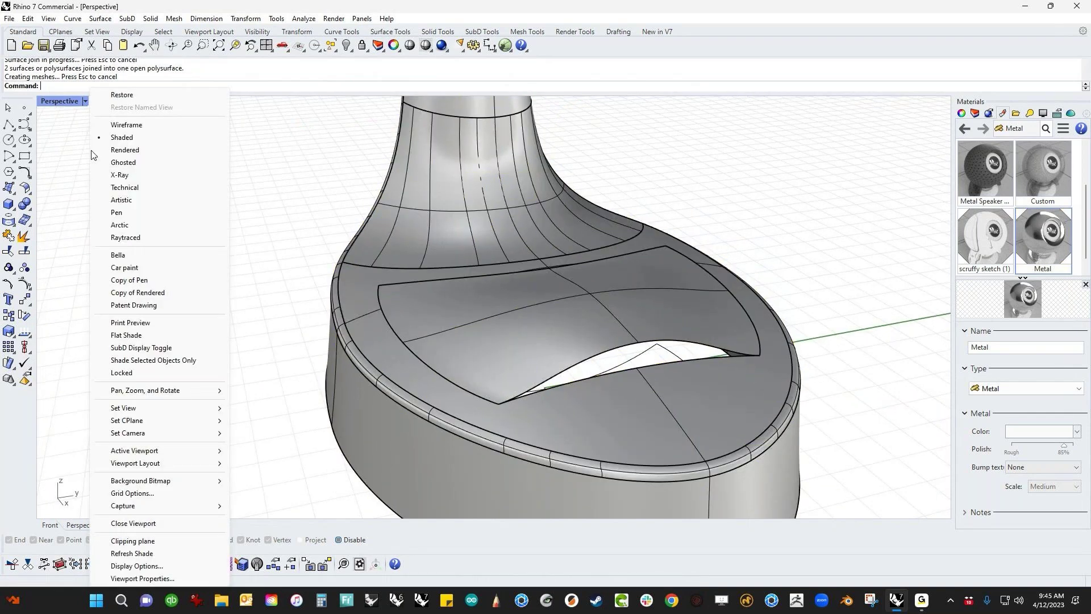
click(114, 150)
right_drag(198, 257, 639, 358)
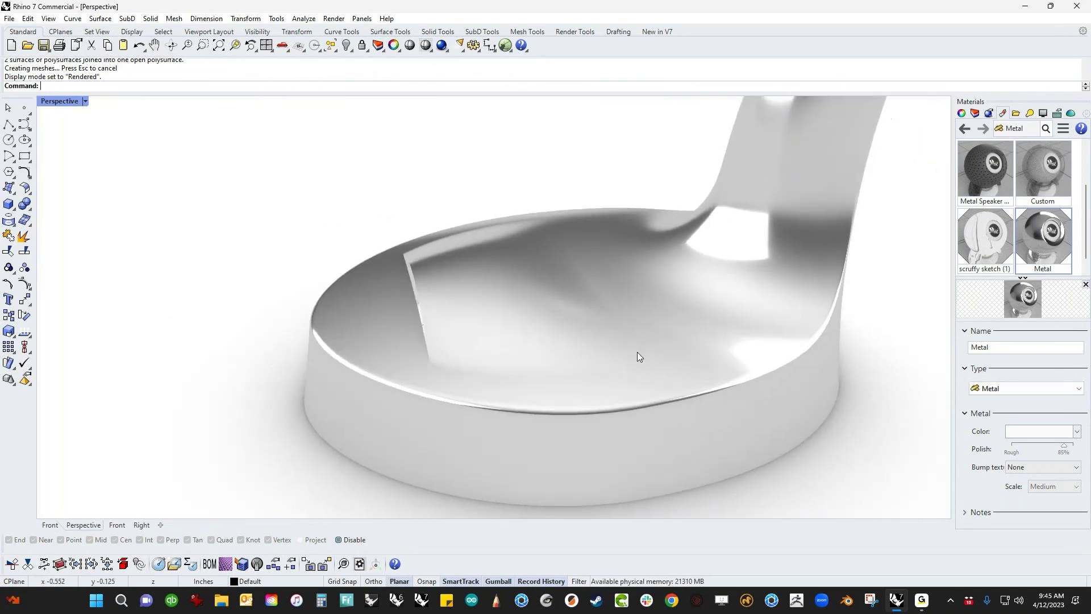
- Return to Shaded display and extract the fill surface from the joined base polysurface
middle_click(263, 209)
click(202, 176)
middle_click(445, 324)
click(445, 325)
right_drag(445, 325, 521, 325)
middle_click(521, 325)
click(505, 311)
click(483, 338)
right_click(677, 296)
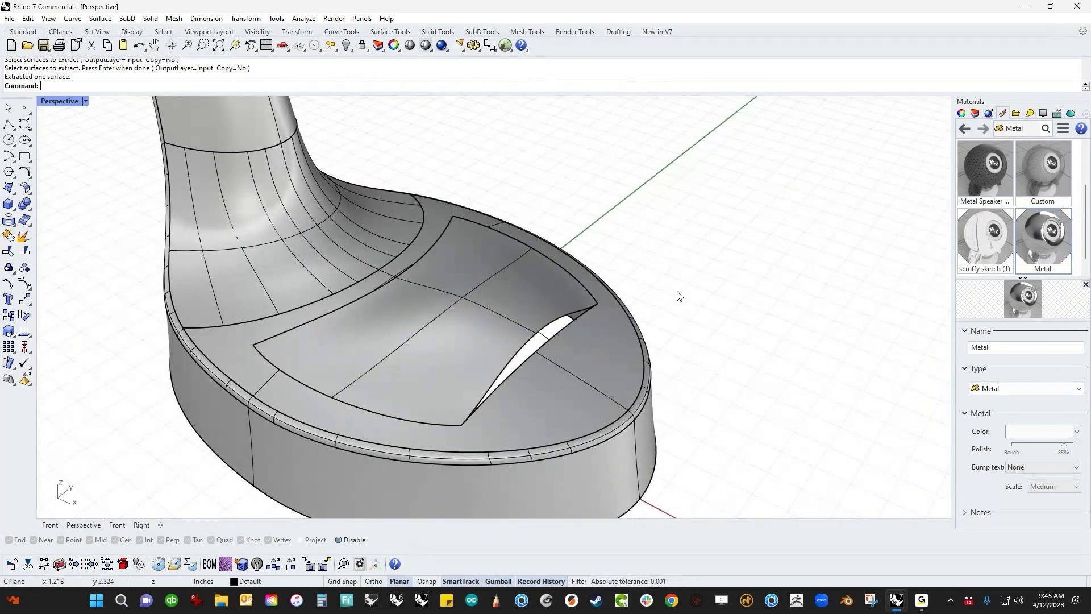
- Turn on the control points of the fill surface
middle_click(676, 293)
click(740, 293)
click(578, 319)
right_click(605, 311)
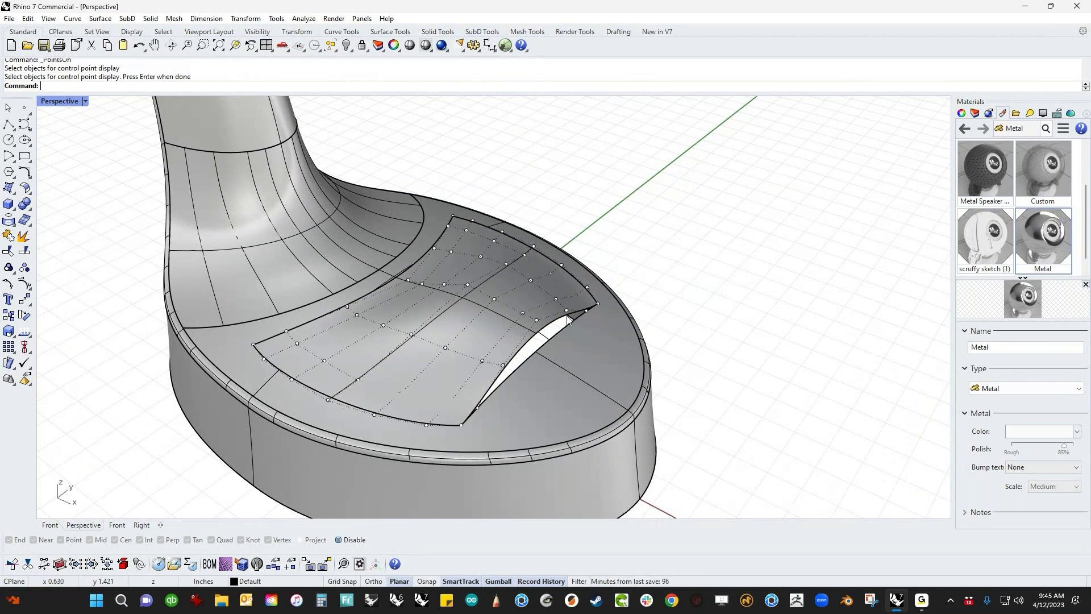
right_drag(606, 310, 438, 420)
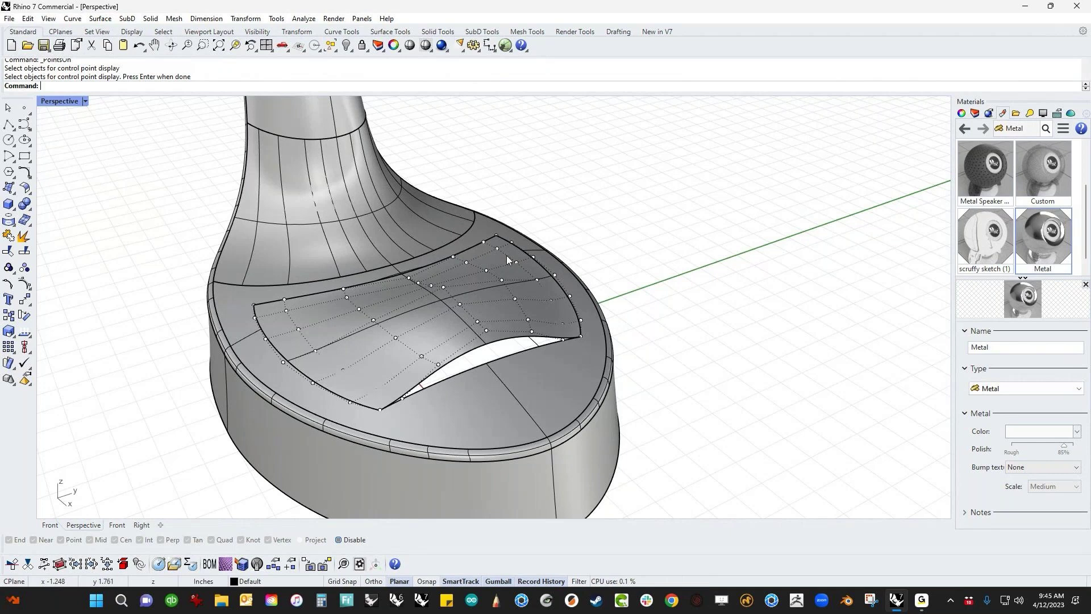
- Raise the inner control points near the fill surface's free straight edge to lift that end higher above the base
right_drag(561, 336, 604, 331)
scroll(506, 318, up, 3)
right_drag(494, 306, 468, 336)
click(475, 292)
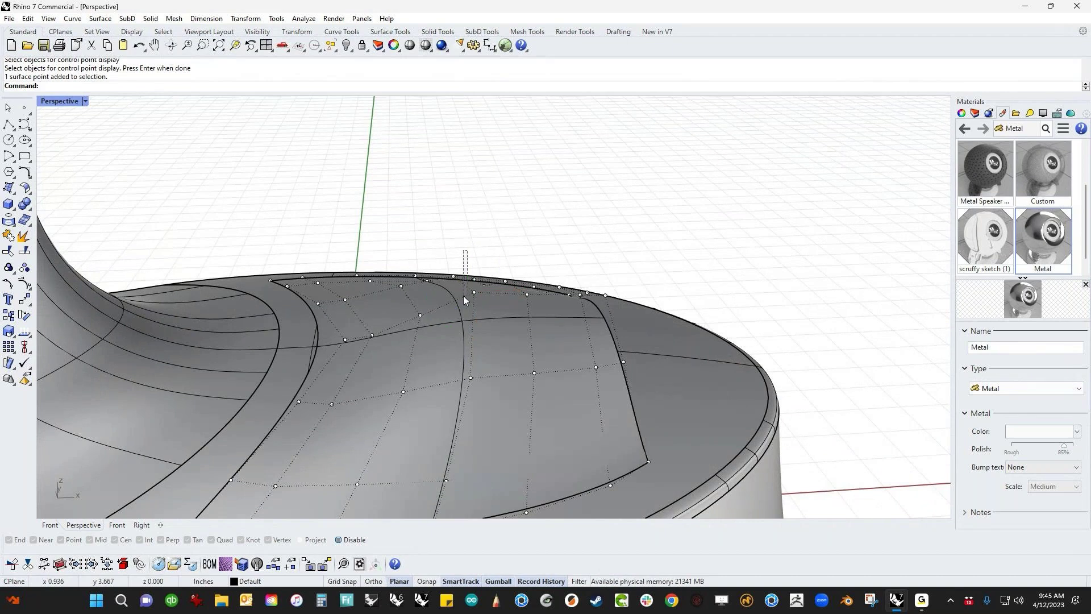
click(474, 292)
drag(477, 260, 474, 299)
drag(473, 254, 473, 253)
click(496, 226)
scroll(496, 226, down, 4)
right_drag(543, 289, 541, 259)
scroll(428, 278, up, 5)
right_drag(419, 292, 420, 315)
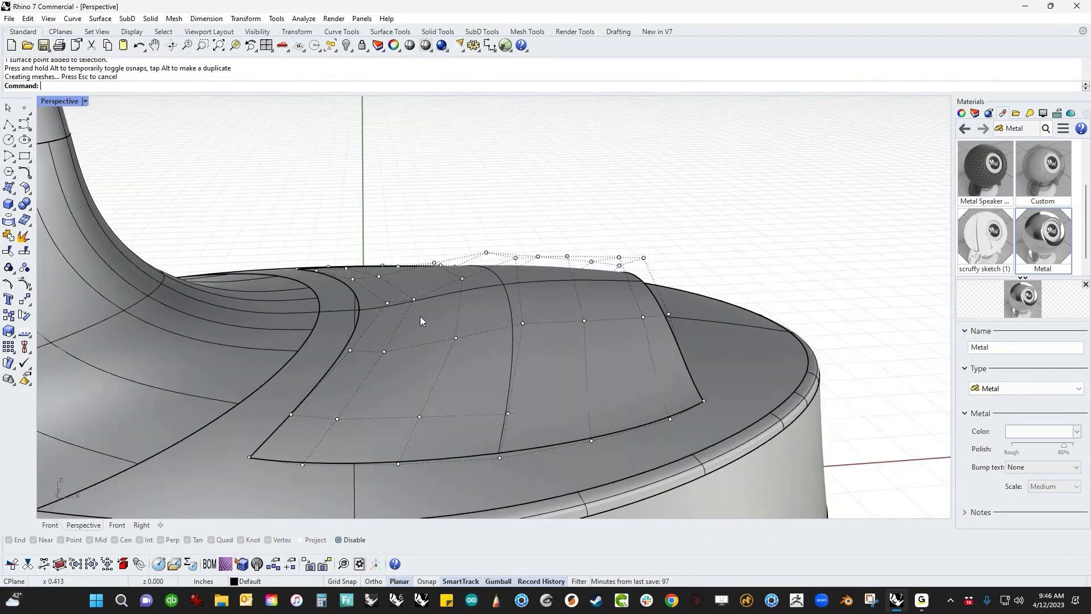
- Adjust individual inner control points of the fill surface vertically so its profile rises gradually toward the free edge
click(415, 298)
key(Escape)
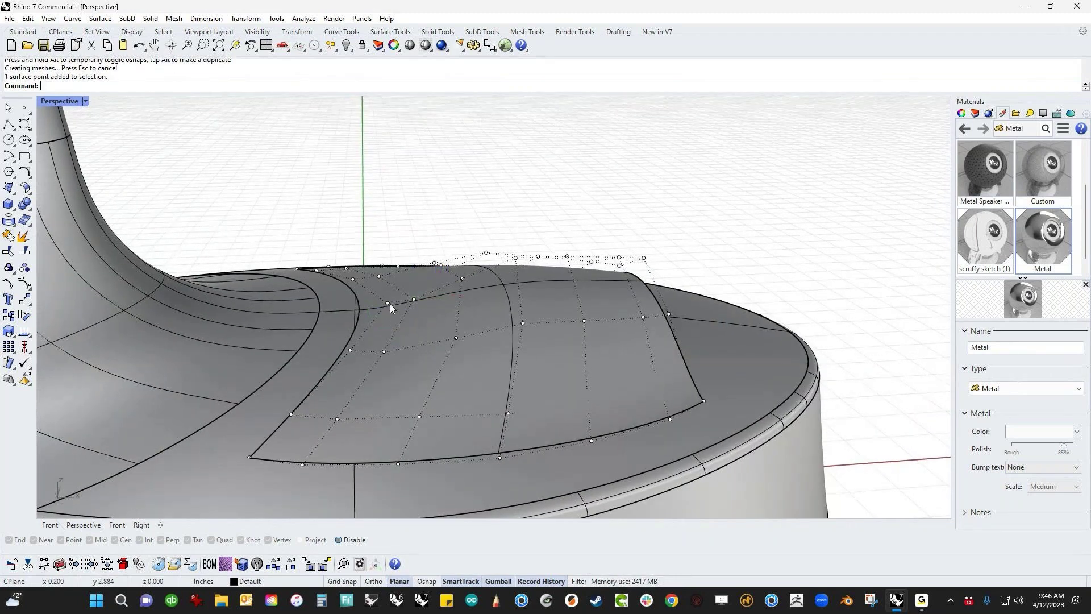
click(388, 303)
key(Escape)
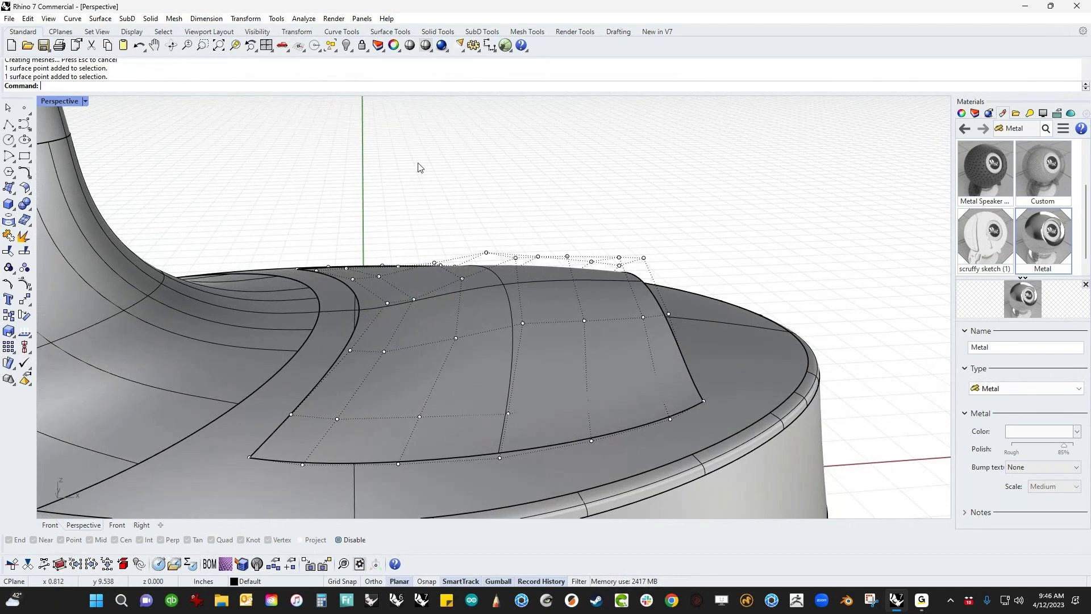
click(463, 278)
right_drag(463, 278, 489, 251)
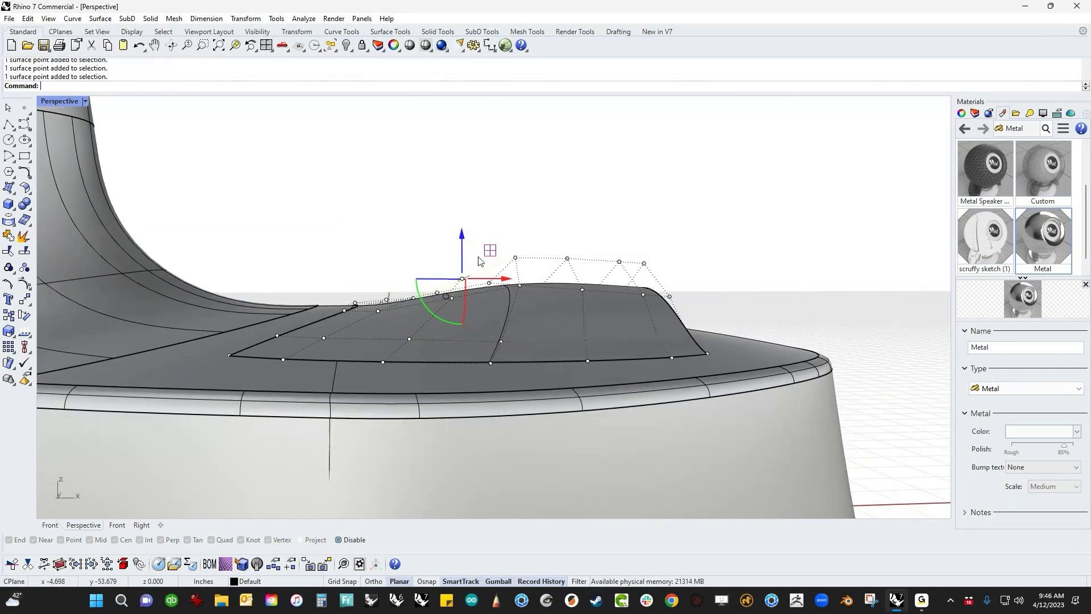
mouse_move(488, 251)
mouse_down()
mouse_move(497, 231)
mouse_move(480, 238)
mouse_move(487, 261)
mouse_move(487, 210)
mouse_move(491, 259)
mouse_move(508, 245)
mouse_move(481, 248)
mouse_up()
click(510, 207)
right_drag(531, 226, 524, 234)
drag(504, 238, 528, 261)
click(508, 207)
drag(515, 222, 443, 245)
click(483, 248)
click(452, 277)
click(479, 243)
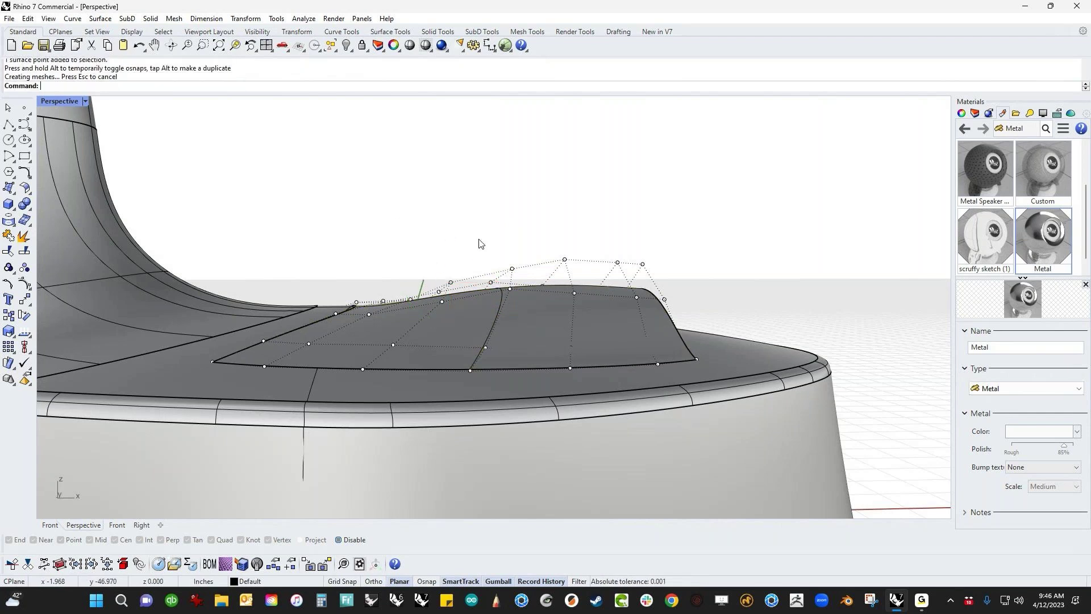
- Turn off the control points and join the reshaped fill surface to the base polysurface
right_drag(518, 241, 460, 302)
key(Escape)
click(468, 366)
shift+click(549, 408)
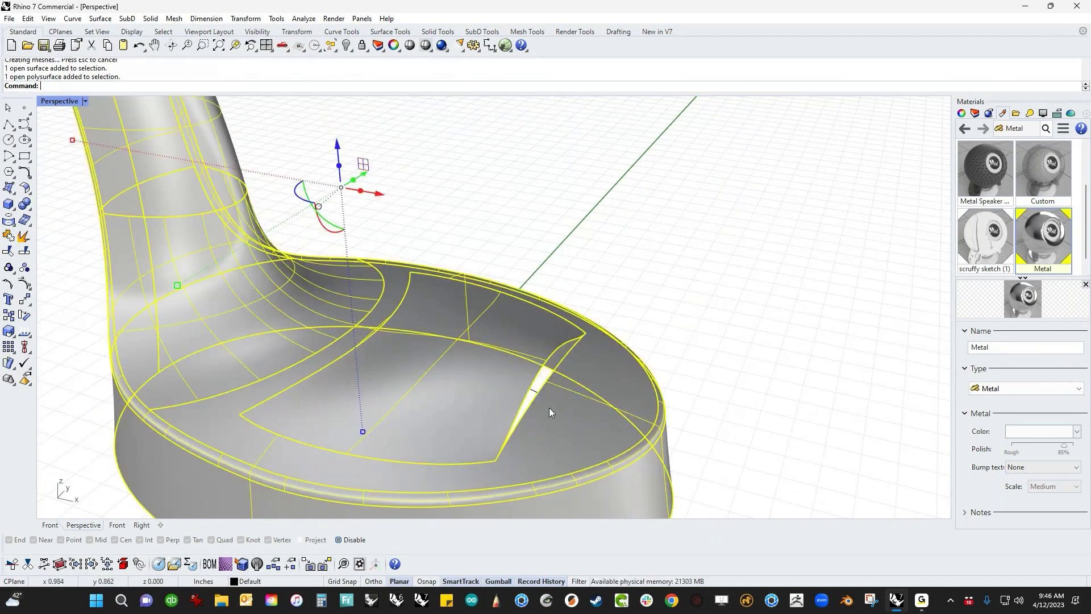
text(j)
key(Return)
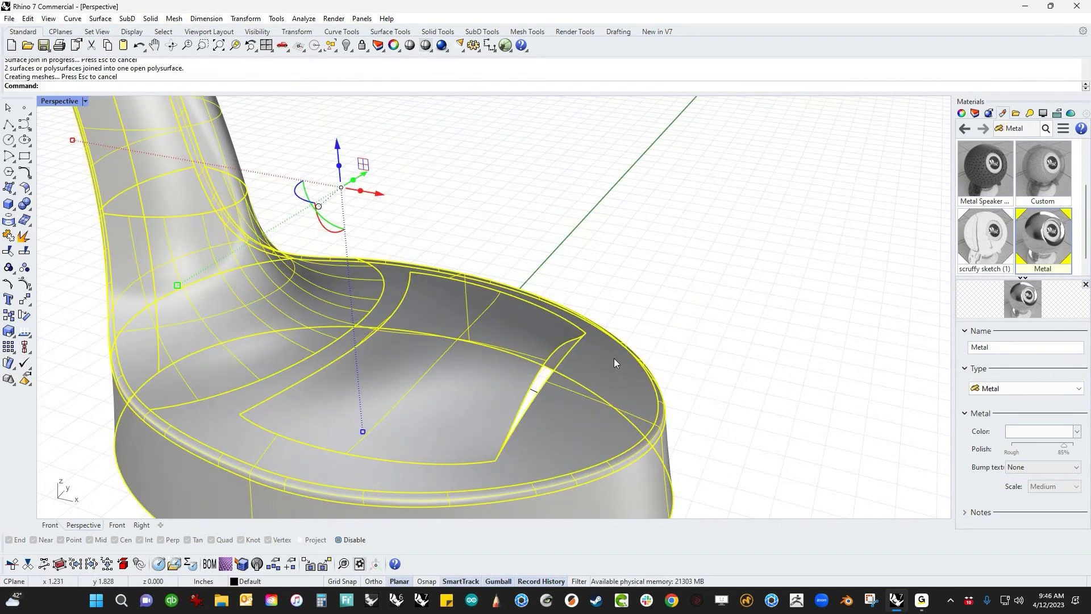
- Show the naked edges of the joined base polysurface with ShowEdges
middle_click(671, 255)
click(670, 256)
click(605, 408)
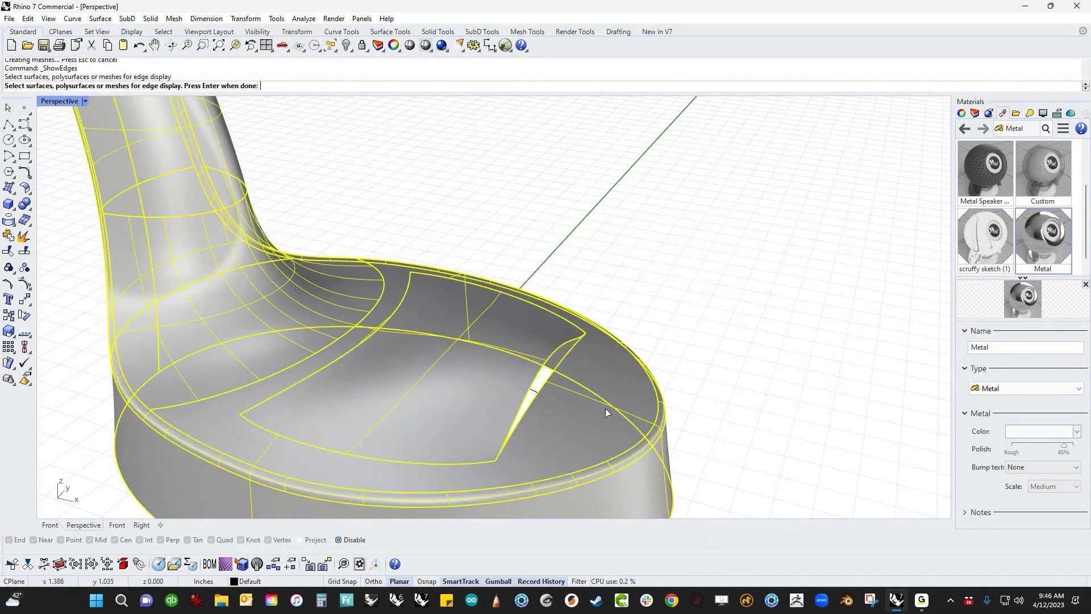
key(Return)
- Inspect the joined base and its naked edges in Rendered display, and close the edge analysis
right_drag(637, 387, 469, 357)
click(85, 100)
click(121, 150)
right_drag(115, 181, 250, 297)
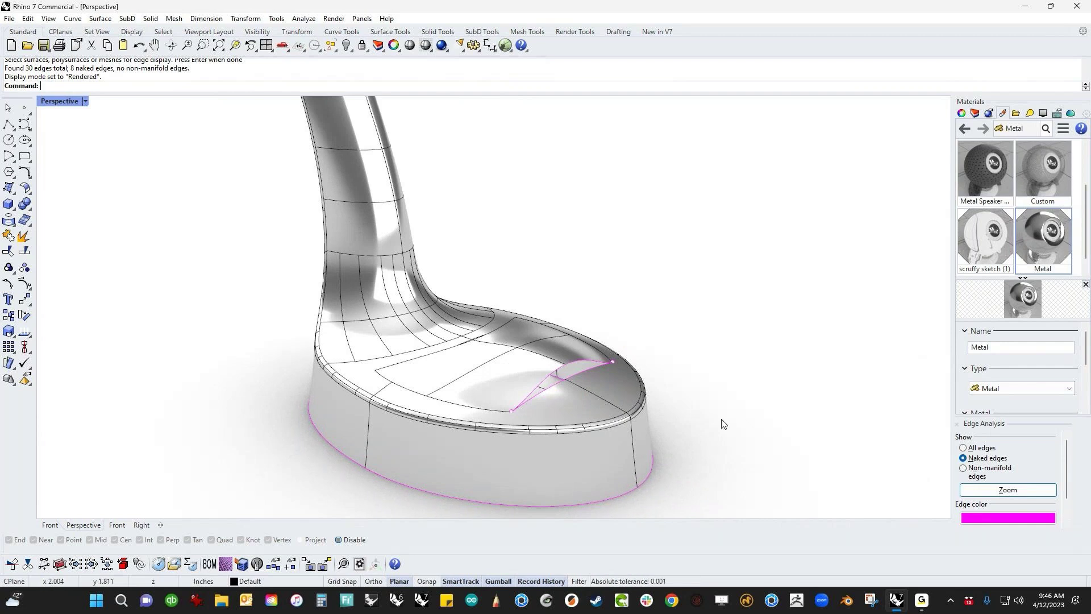
click(957, 424)
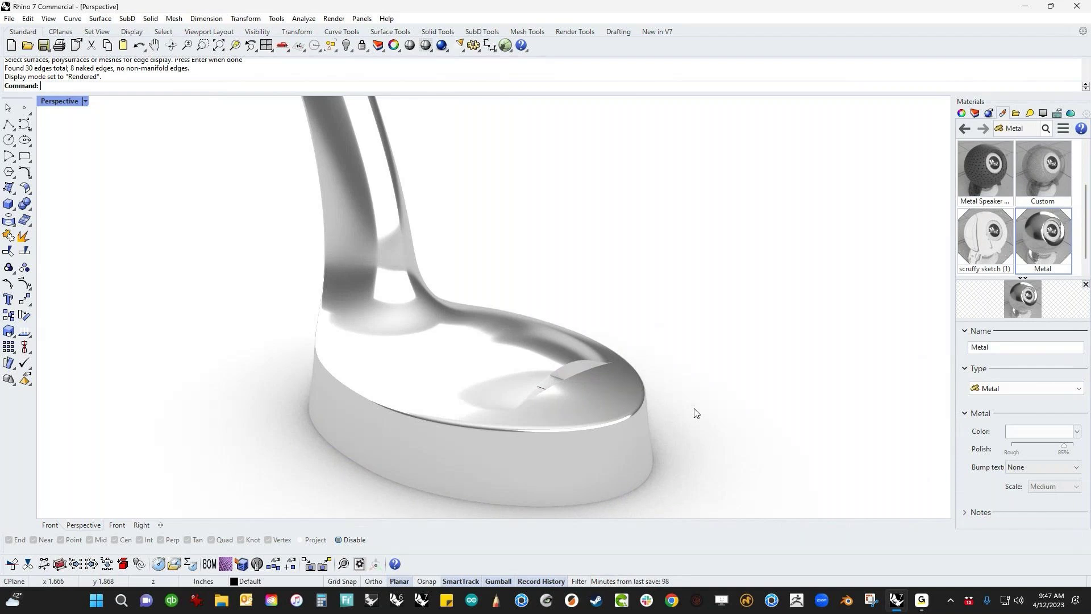
- In Shaded display, loft between the arched fill surface edge and the base opening edge using Normal style without simplification
click(57, 101)
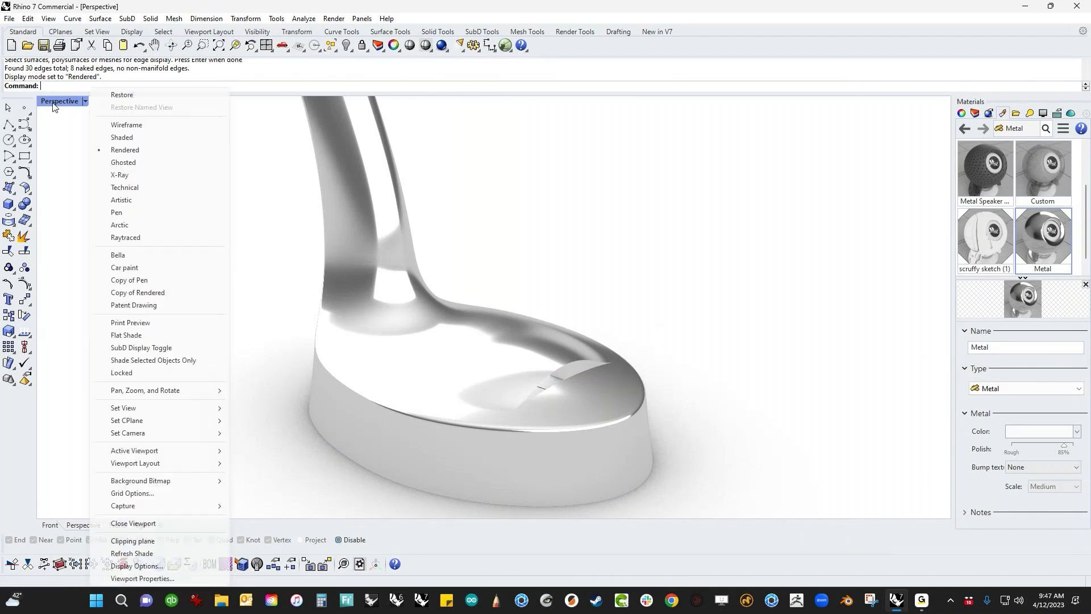
click(116, 140)
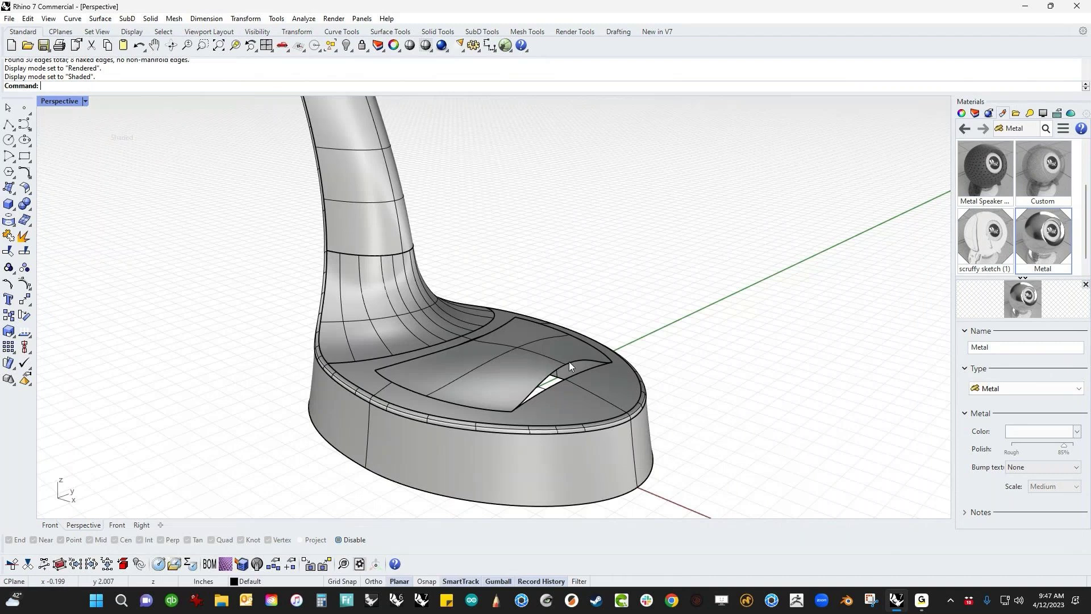
right_drag(568, 362, 563, 366)
scroll(497, 391, up, 4)
middle_click(599, 379)
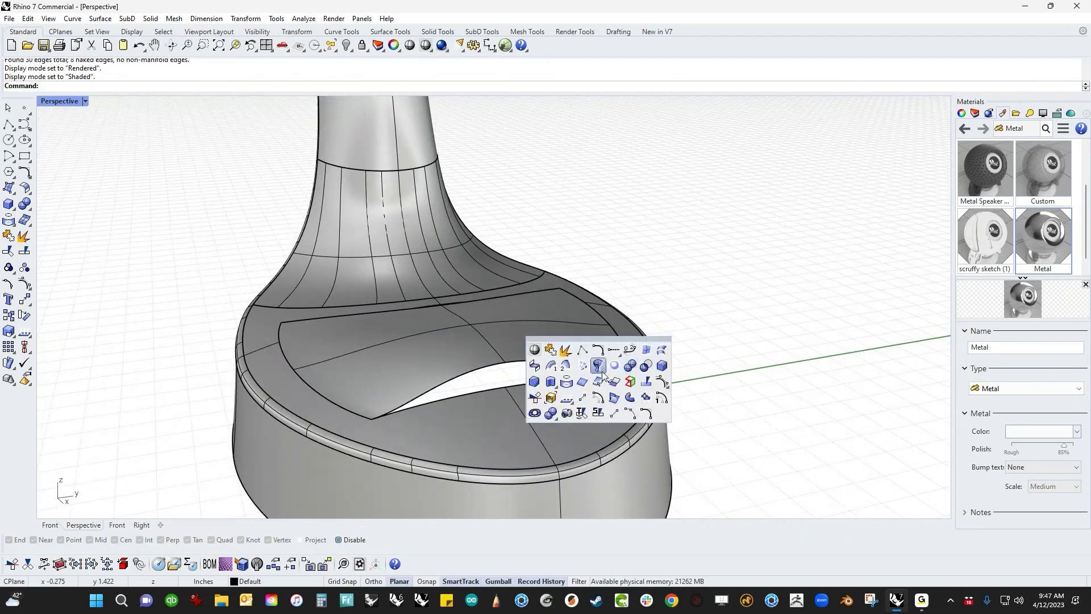
click(663, 352)
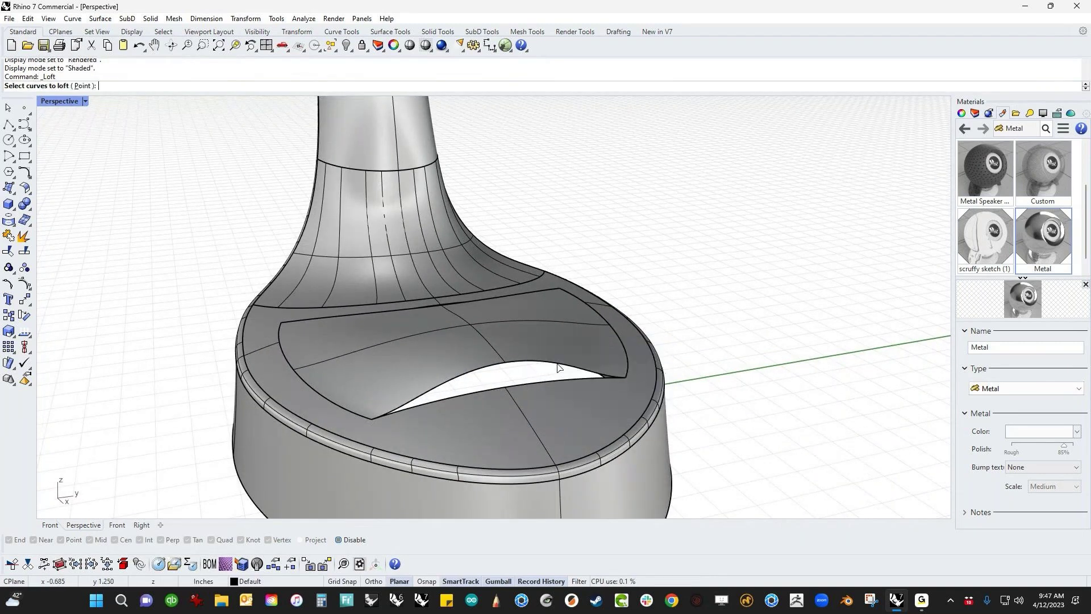
click(560, 366)
click(569, 378)
key(Return)
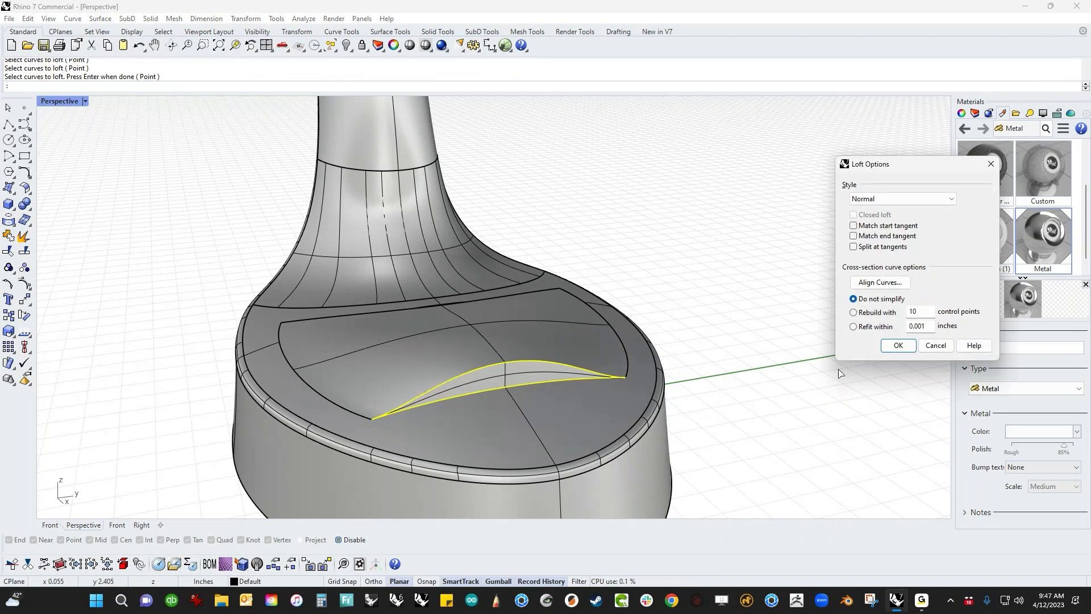
click(898, 345)
- Join the new loft surface closing the arched gap to the base polysurface
drag(779, 291, 447, 466)
key(ctrl+j)
click(623, 233)
right_drag(704, 273, 723, 309)
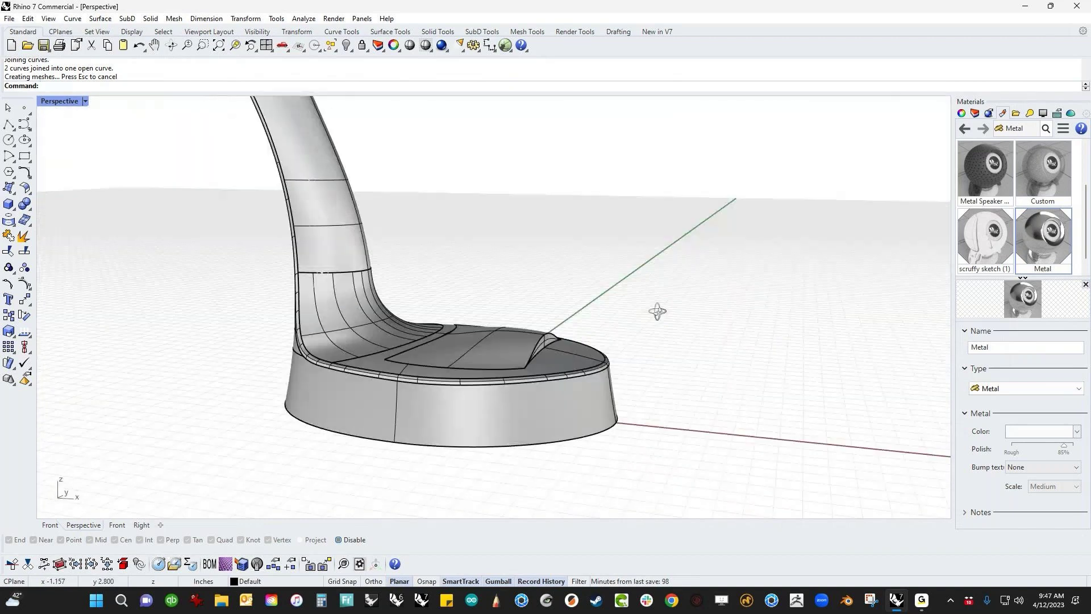
- In Top view, draw a circle about 1.125 inches in diameter centred on the raised area's straight edge, and return to Perspective
scroll(553, 370, up, 5)
text(top)
key(Return)
right_drag(516, 405, 438, 319)
click(8, 139)
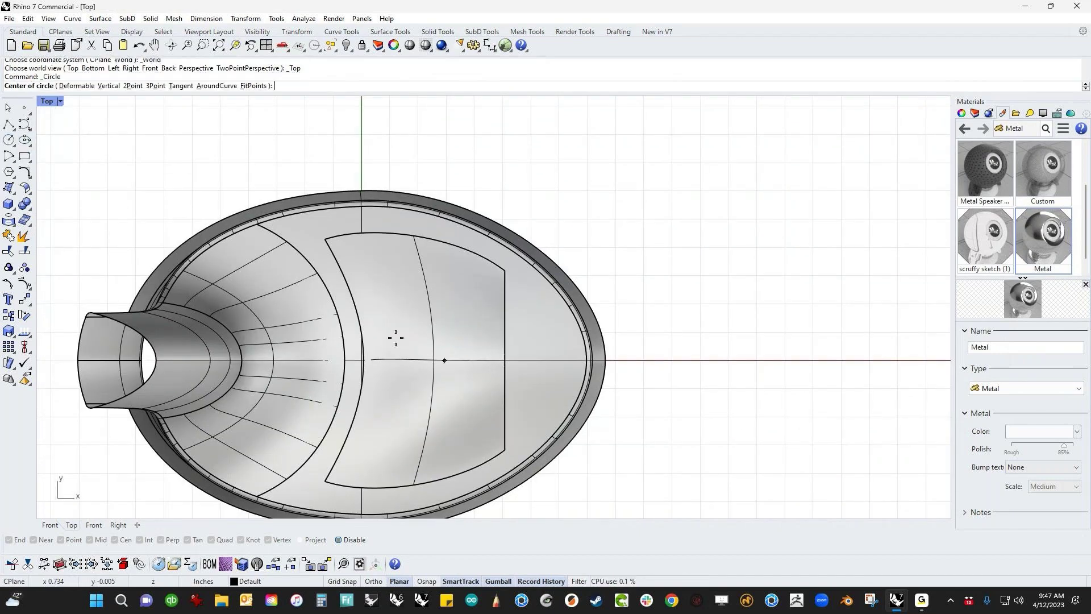
click(505, 360)
key(shift)
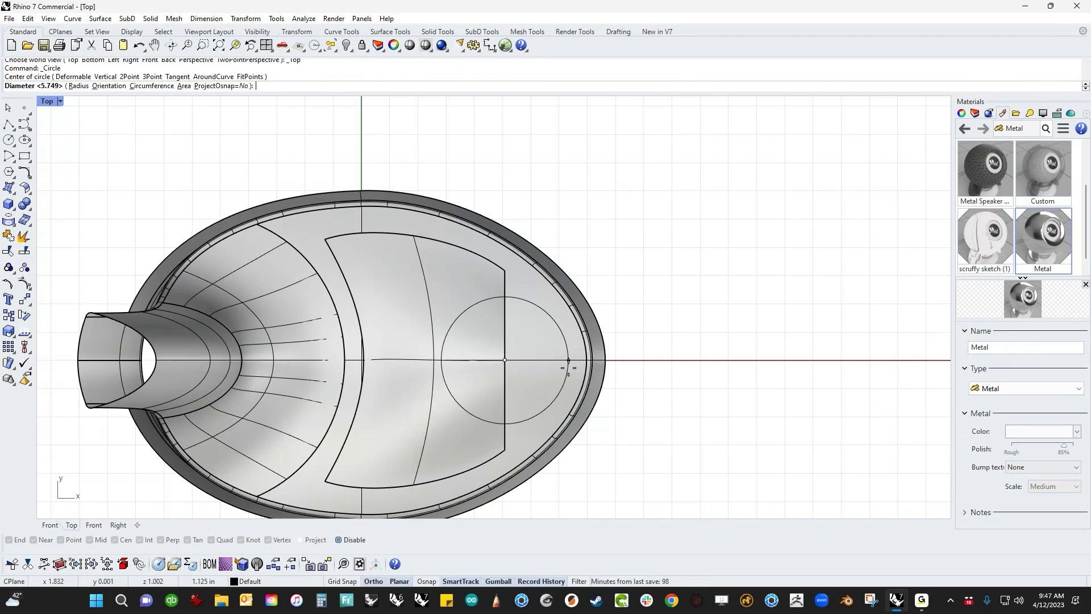
click(569, 367)
key(ctrl+F4)
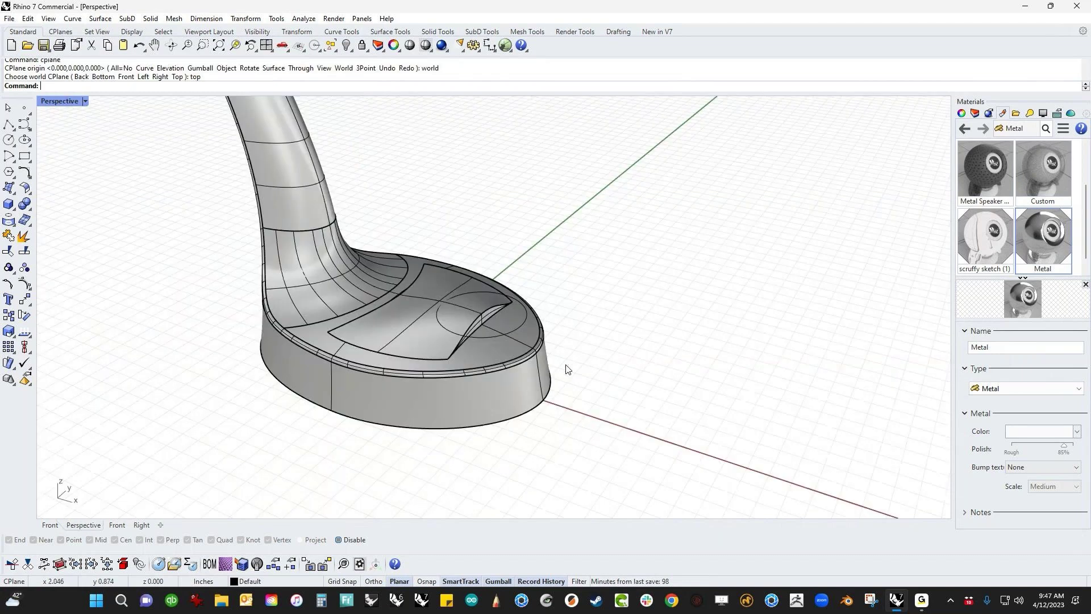
- Extrude the circle vertically into an open cylindrical surface
scroll(498, 306, up, 3)
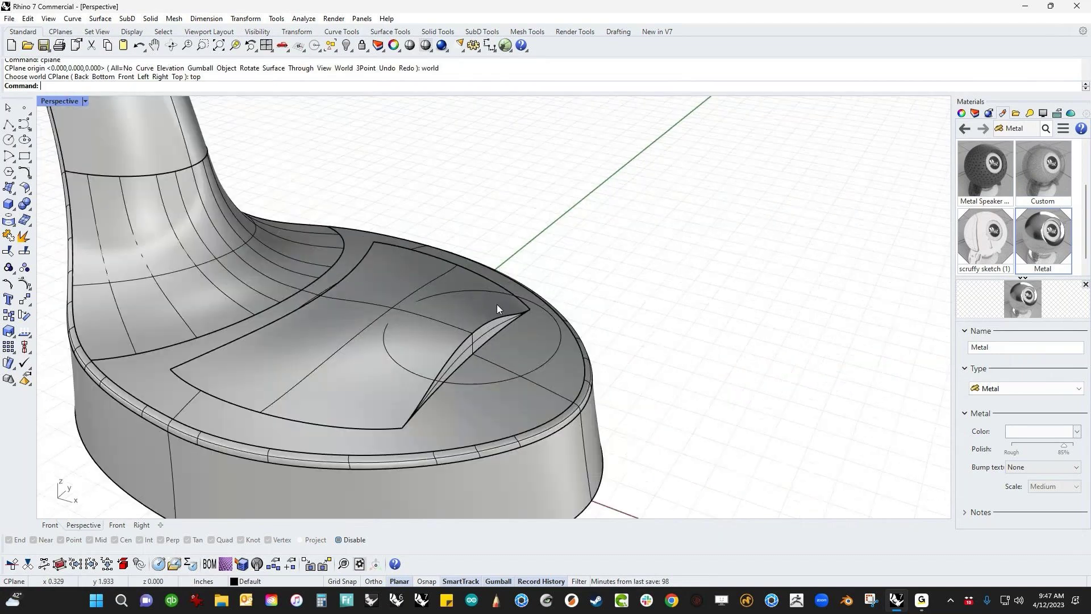
click(536, 363)
click(586, 396)
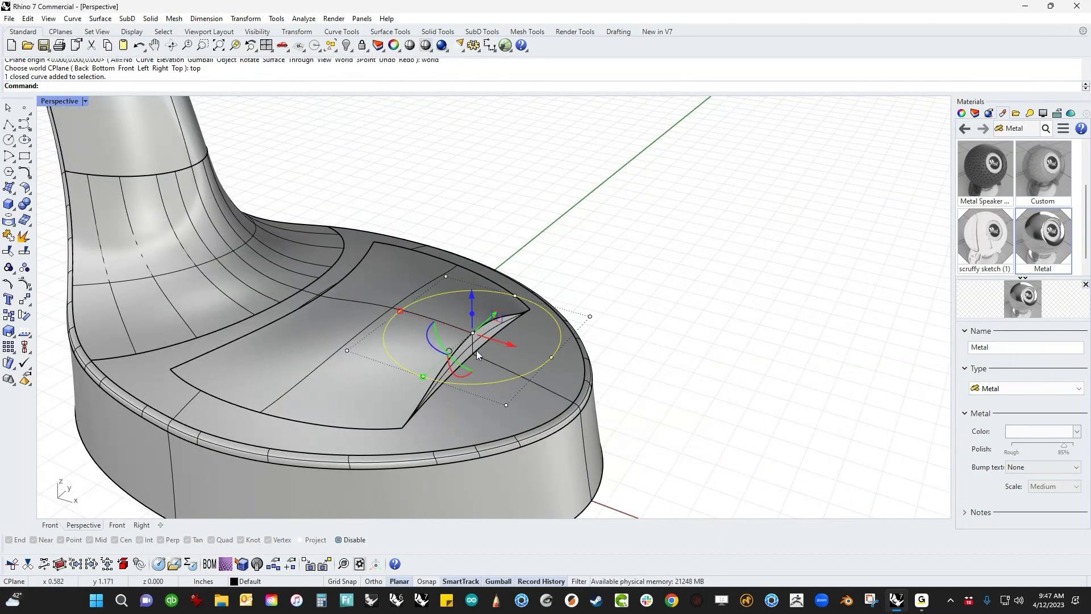
drag(472, 314, 471, 365)
scroll(658, 419, up, 5)
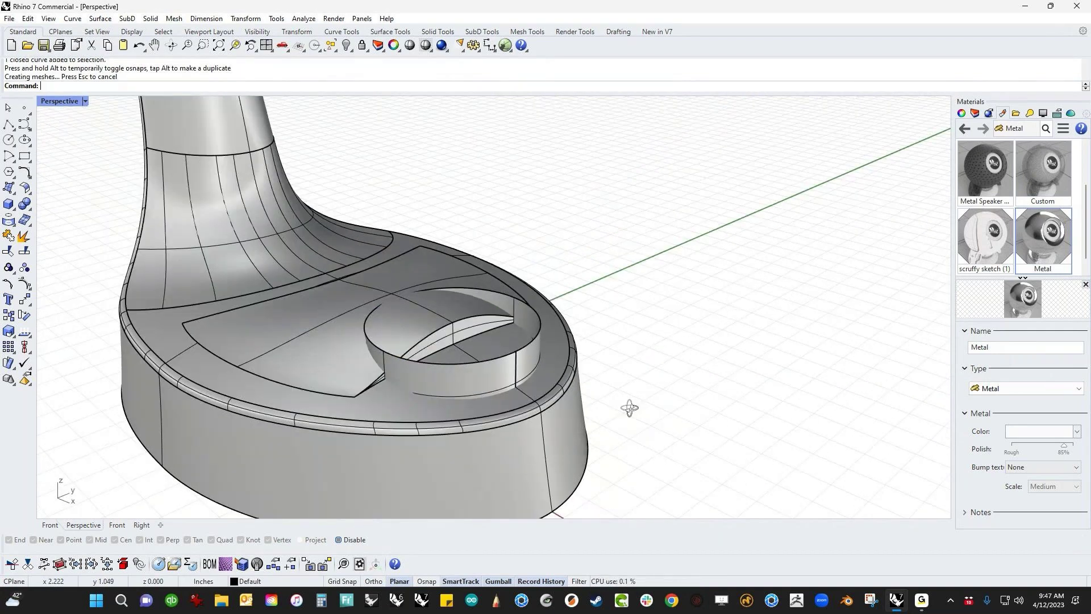
- Move the cylindrical surface down so that it cuts through the top of the base
click(472, 328)
drag(472, 329, 458, 364)
click(711, 263)
scroll(687, 317, down, 4)
right_drag(715, 365, 653, 377)
scroll(517, 341, up, 3)
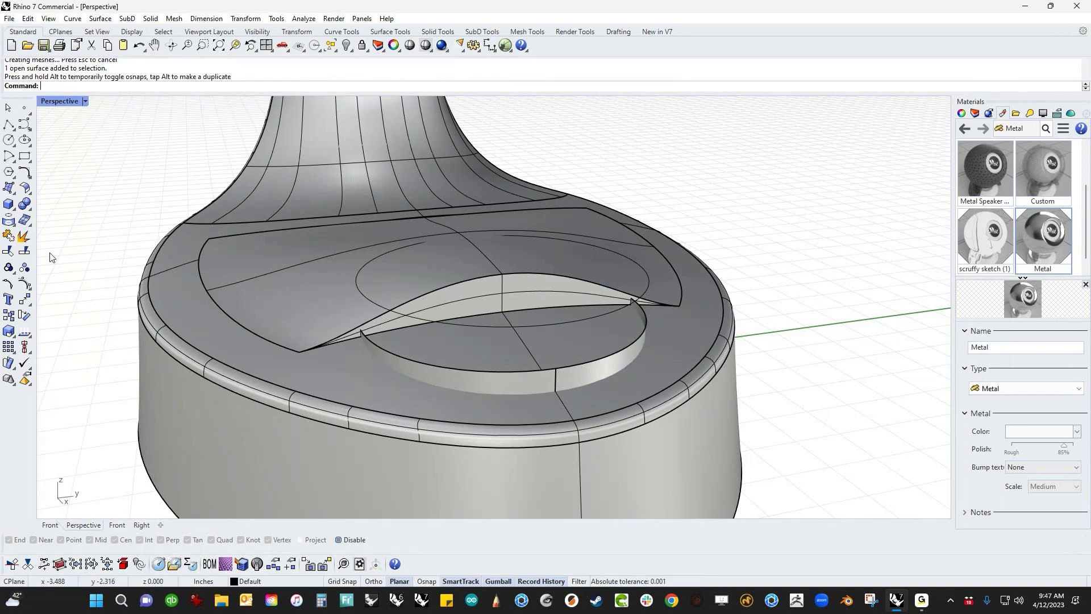
- Duplicate the arched upper edge of the loft surface as a curve, and hide everything except that curve and the cylinder
click(24, 236)
click(73, 231)
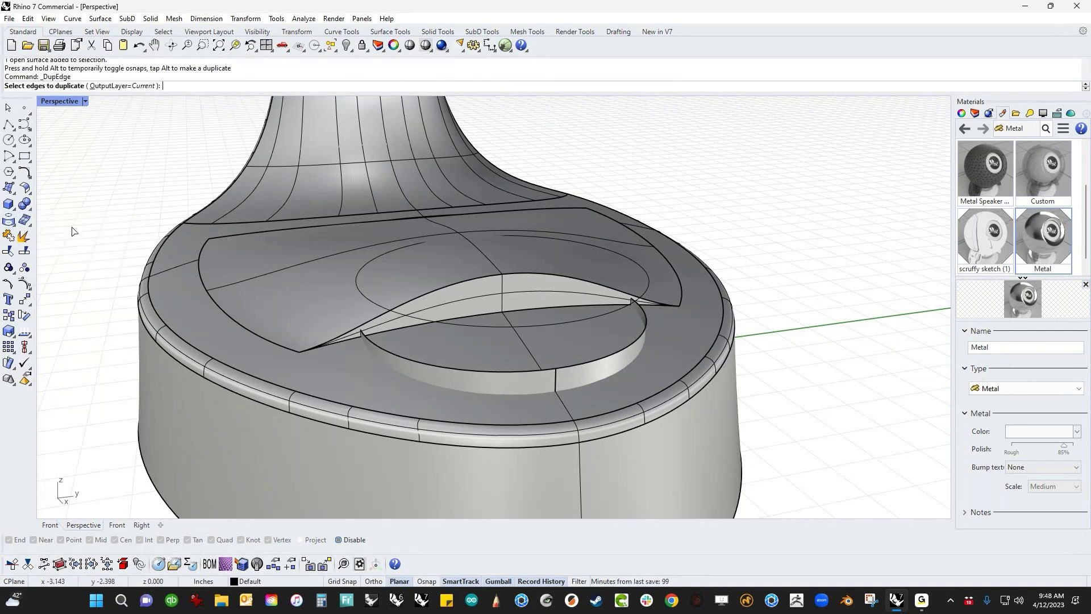
click(443, 287)
key(Return)
click(524, 381)
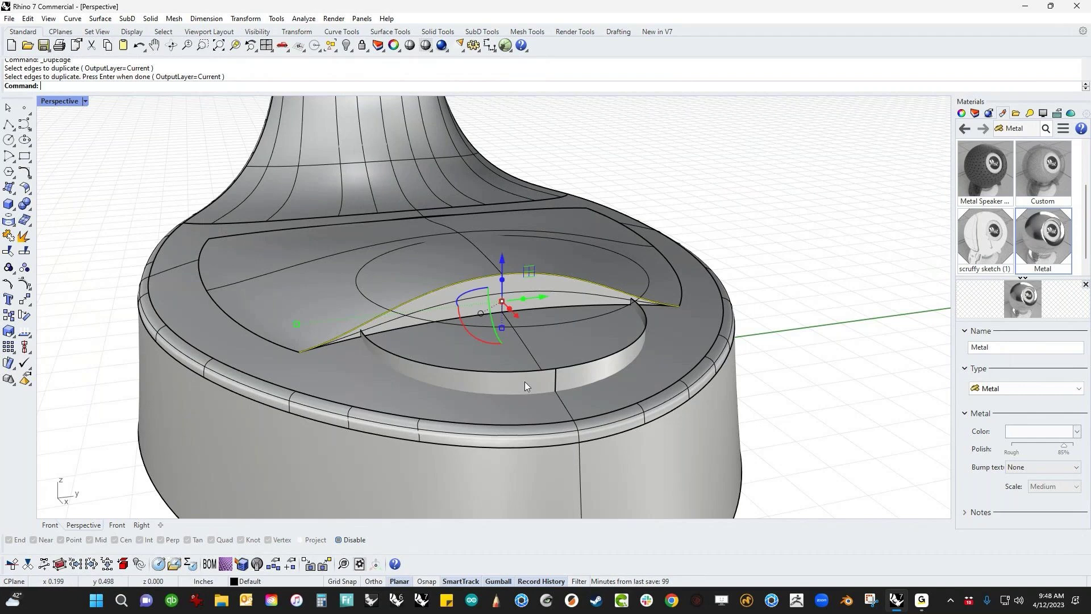
key(ctrl+shift+h)
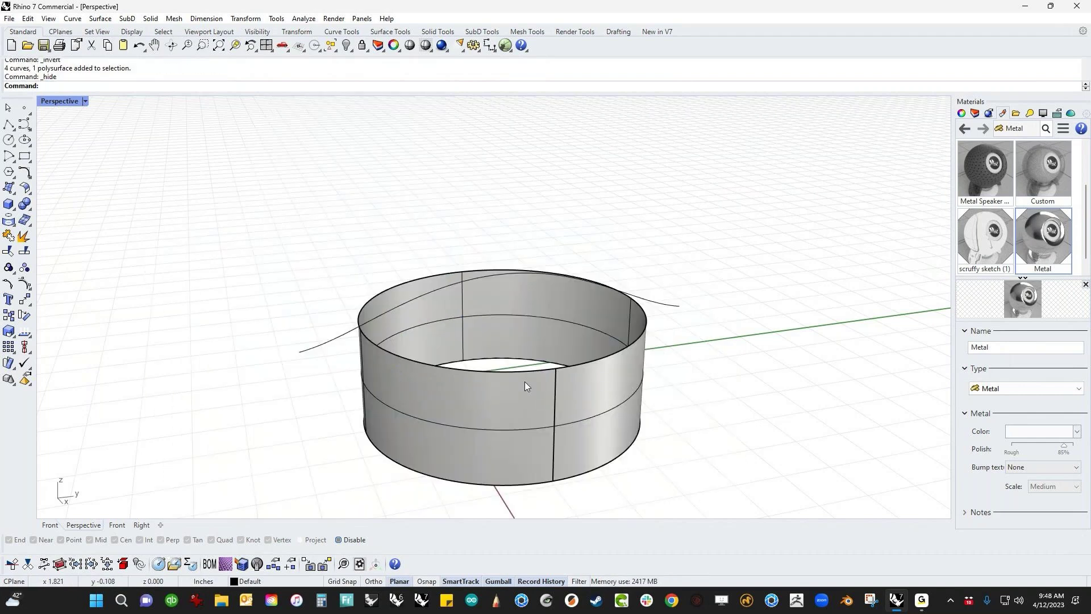
- In Right view, draw a vertical line on the cylinder's centre axis, from its top edge up past the arched curve
right_drag(524, 381, 533, 389)
key(ctrl+F2)
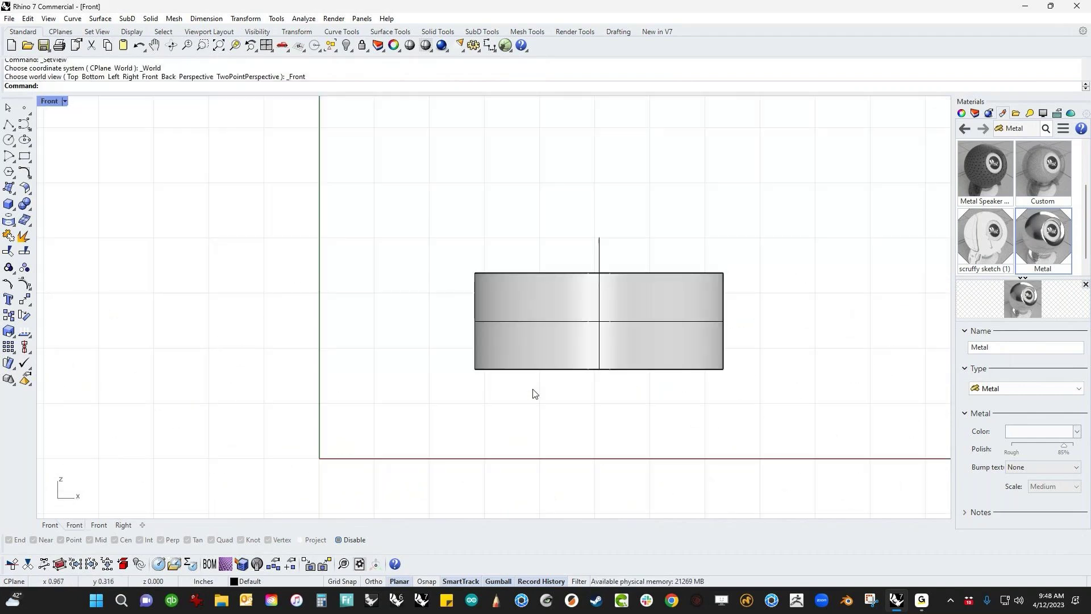
key(ctrl+F3)
right_drag(459, 333, 482, 380)
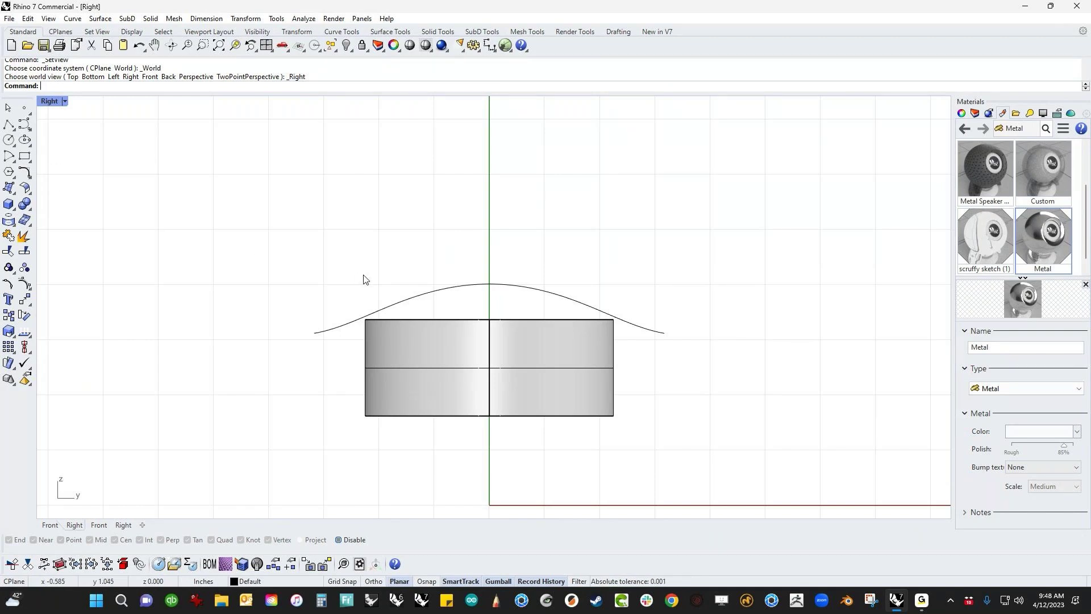
click(484, 287)
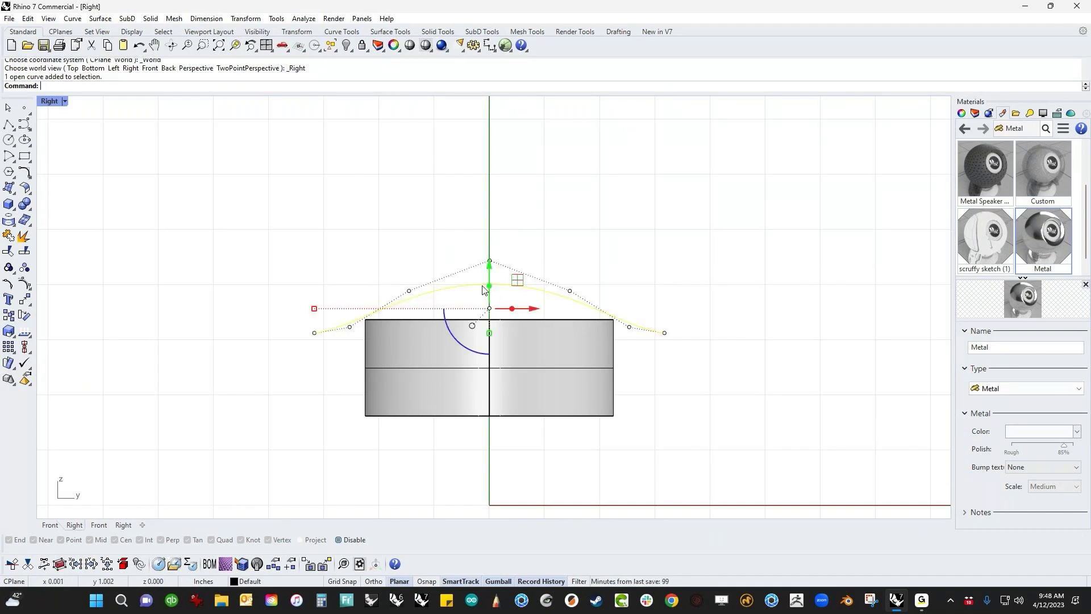
click(364, 258)
click(9, 125)
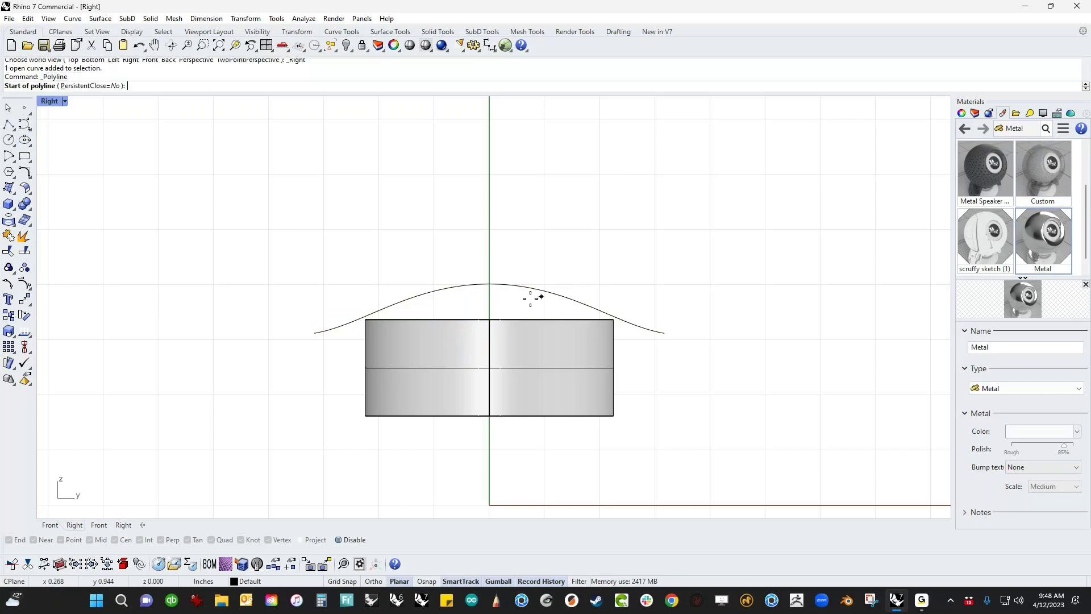
alt+click(491, 320)
shift+click(492, 239)
right_click(530, 236)
- Trim away the half of the arched curve on the positive Y side of the vertical line, and delete the line
drag(521, 244, 467, 267)
key(ctrl+t)
click(574, 294)
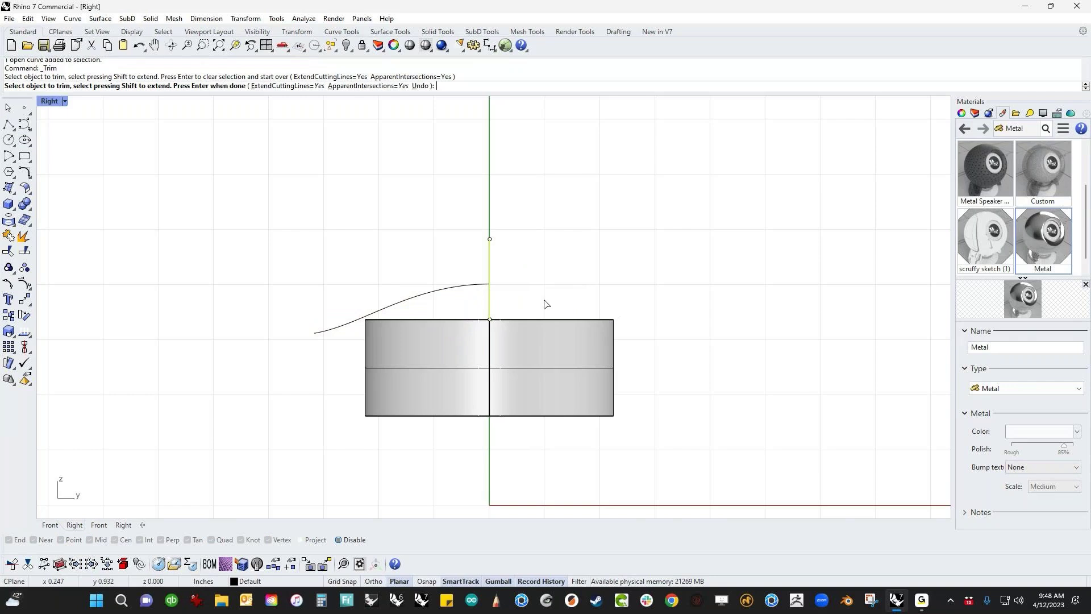
key(Return)
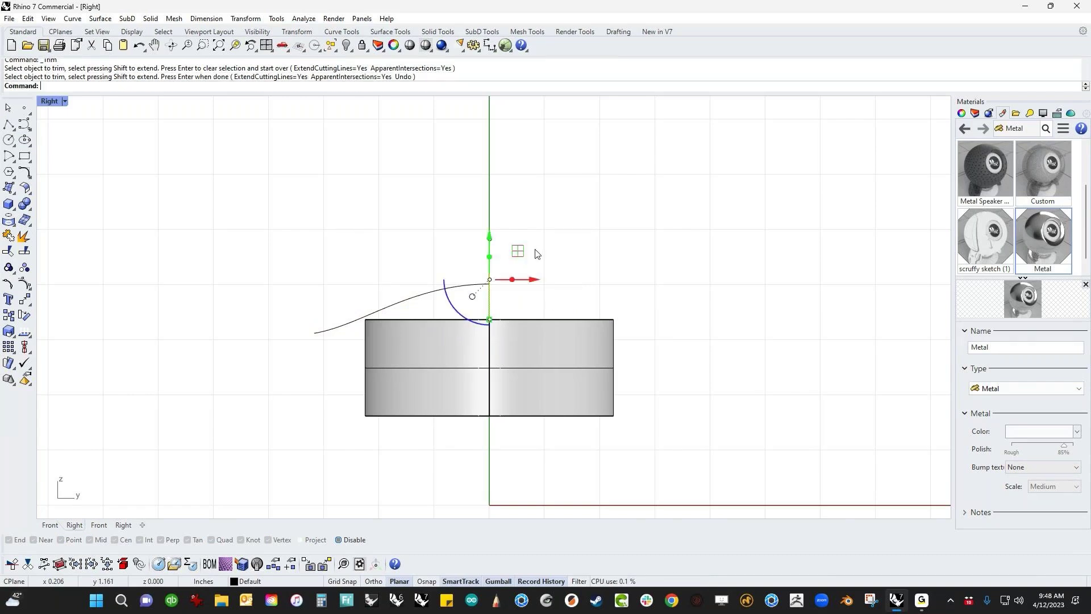
drag(536, 250, 437, 270)
key(Delete)
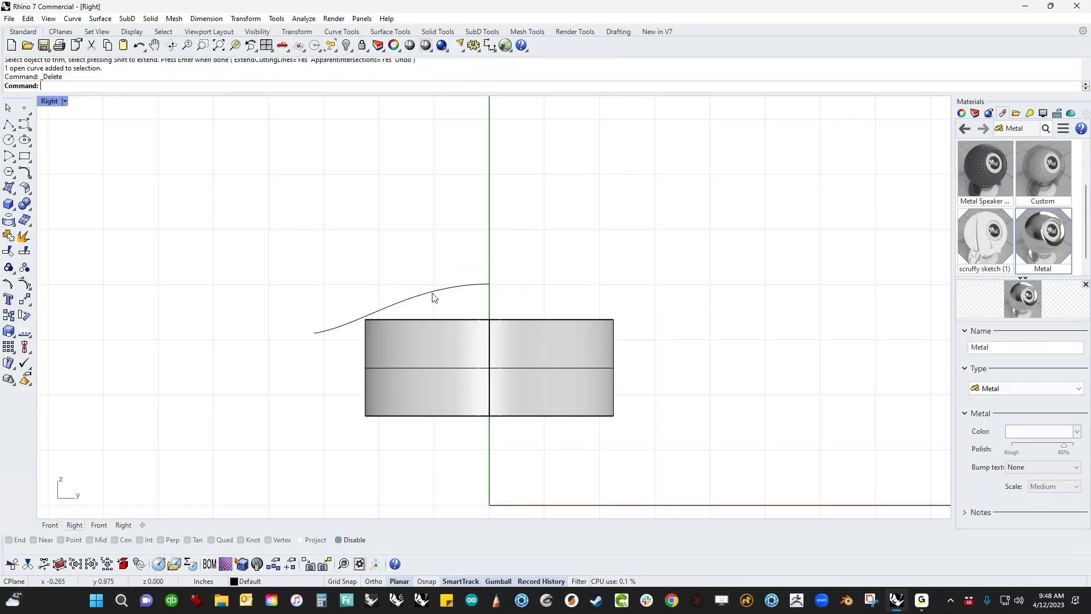
- In Perspective, split the remaining half curve at a point just outside the cylinder's rim and delete its outer tail
key(Return)
right_drag(446, 342, 457, 347)
scroll(587, 383, up, 5)
right_drag(587, 382, 239, 294)
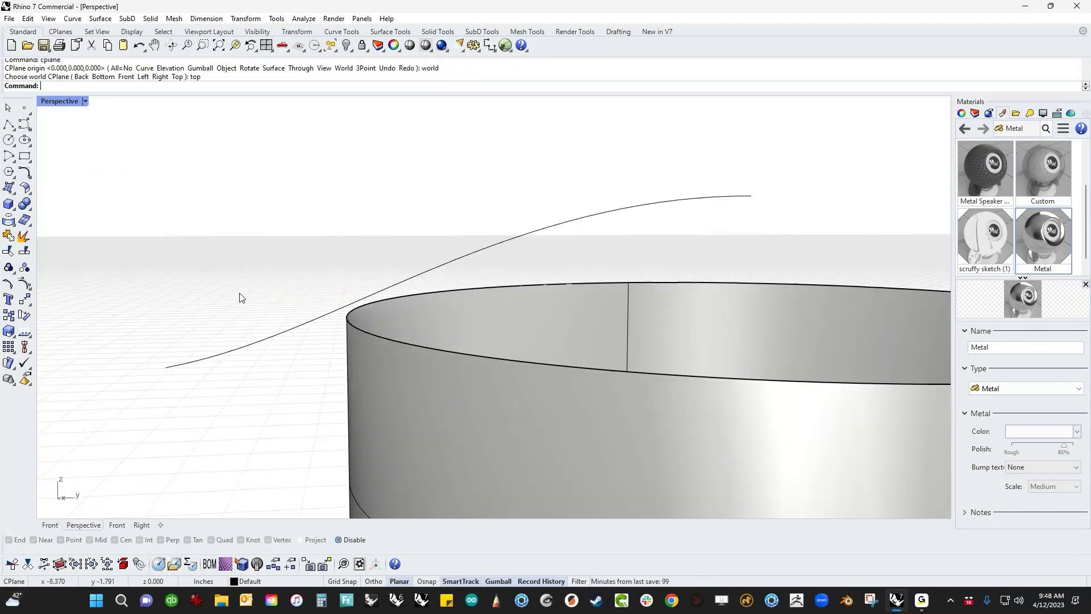
click(24, 250)
text(p)
key(Return)
click(414, 279)
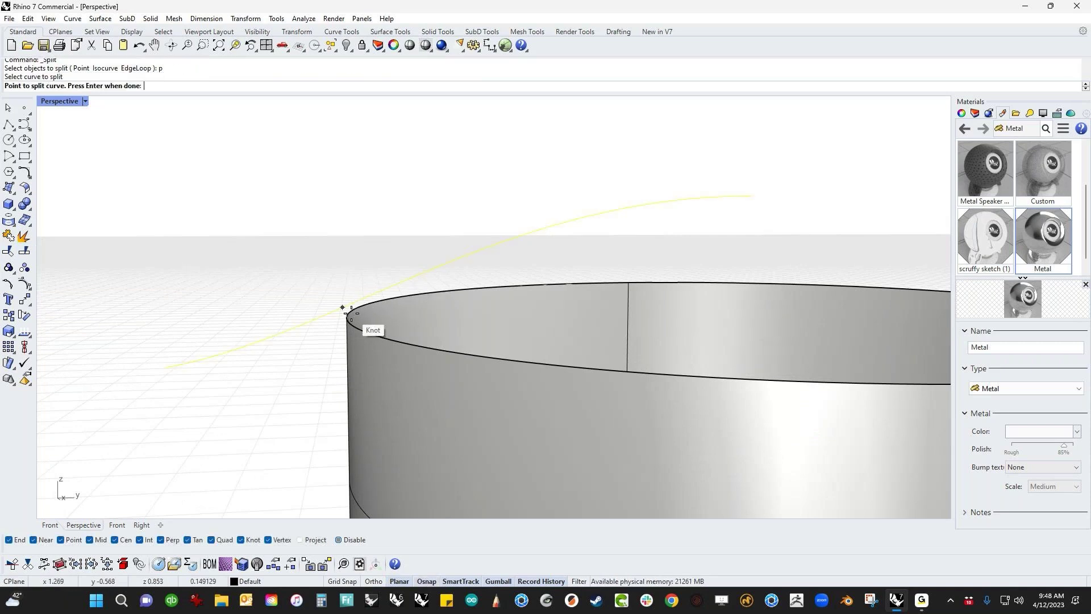
key(alt)
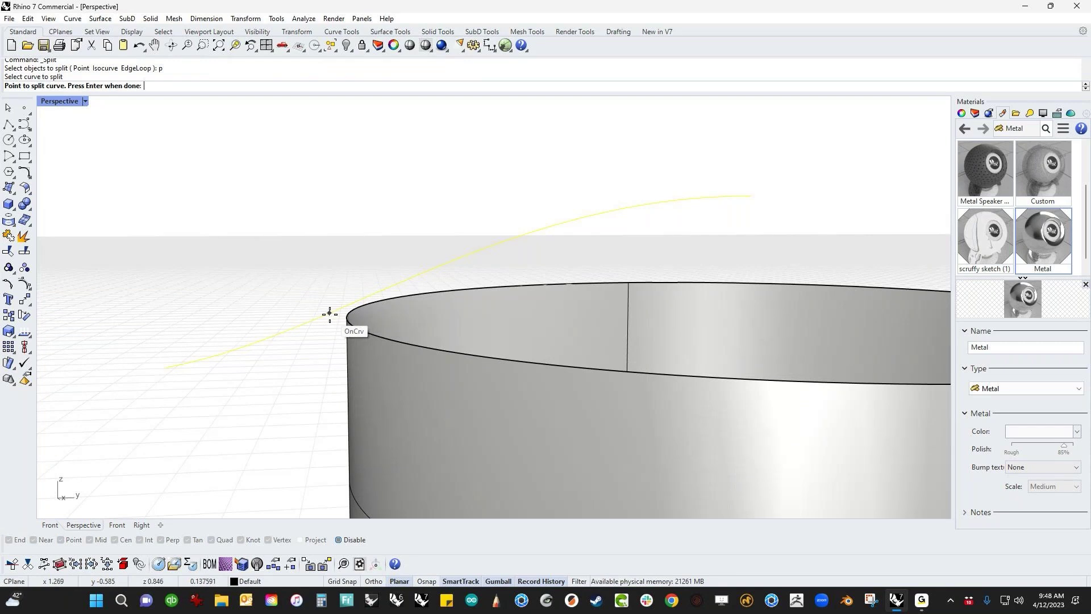
click(330, 313)
key(Return)
click(306, 325)
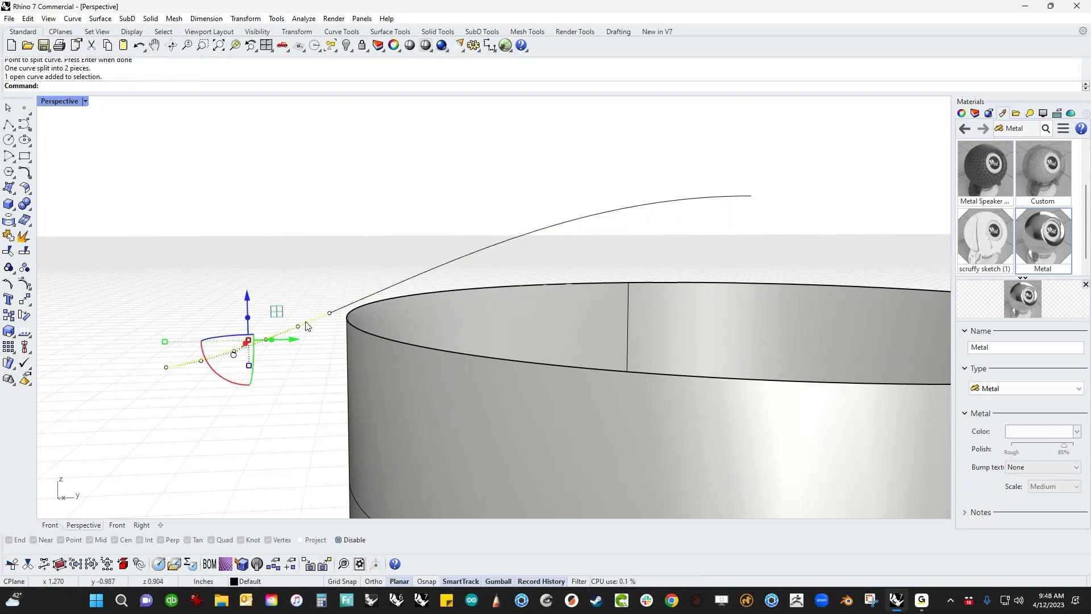
key(Delete)
- In Right view, flatten the curve vertically with Scale1D from its outer end, to a factor of about 0.81
key(ctrl+F2)
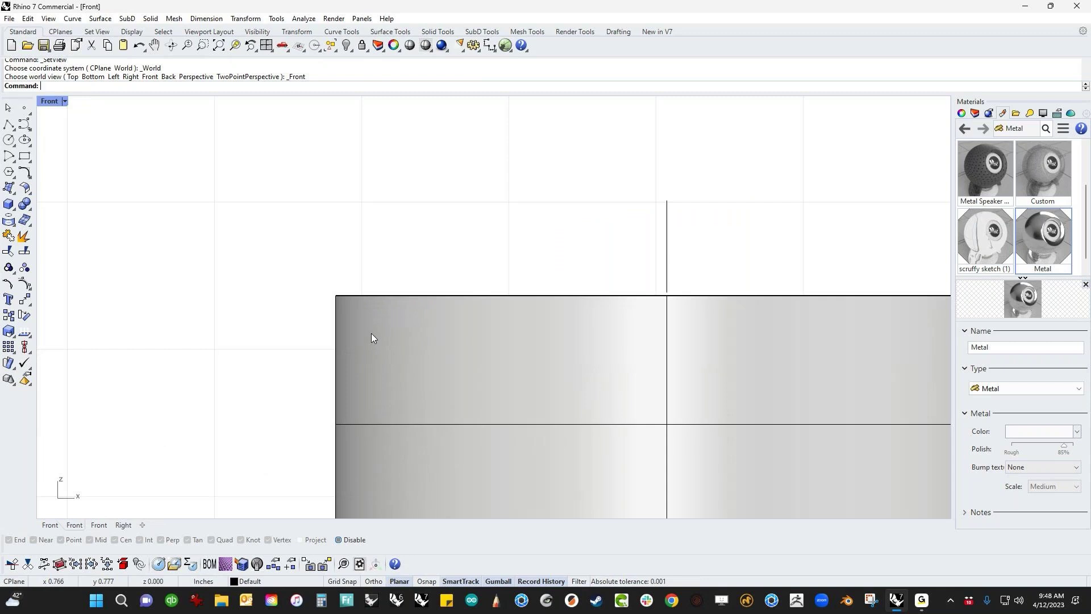
key(ctrl+F3)
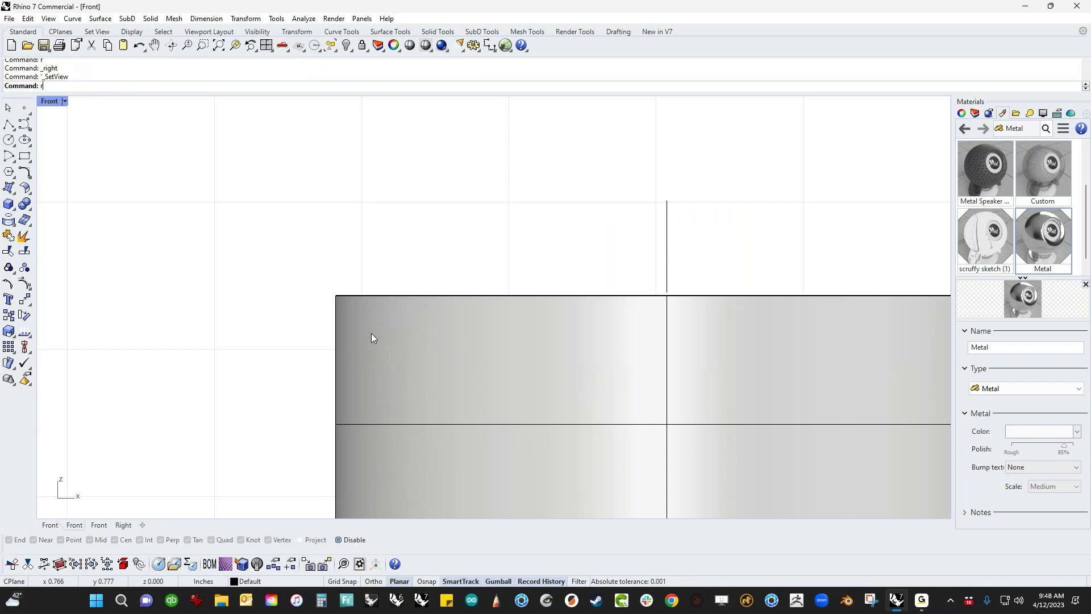
right_drag(502, 307, 429, 318)
drag(504, 209, 454, 286)
text(s1)
key(Return)
click(338, 309)
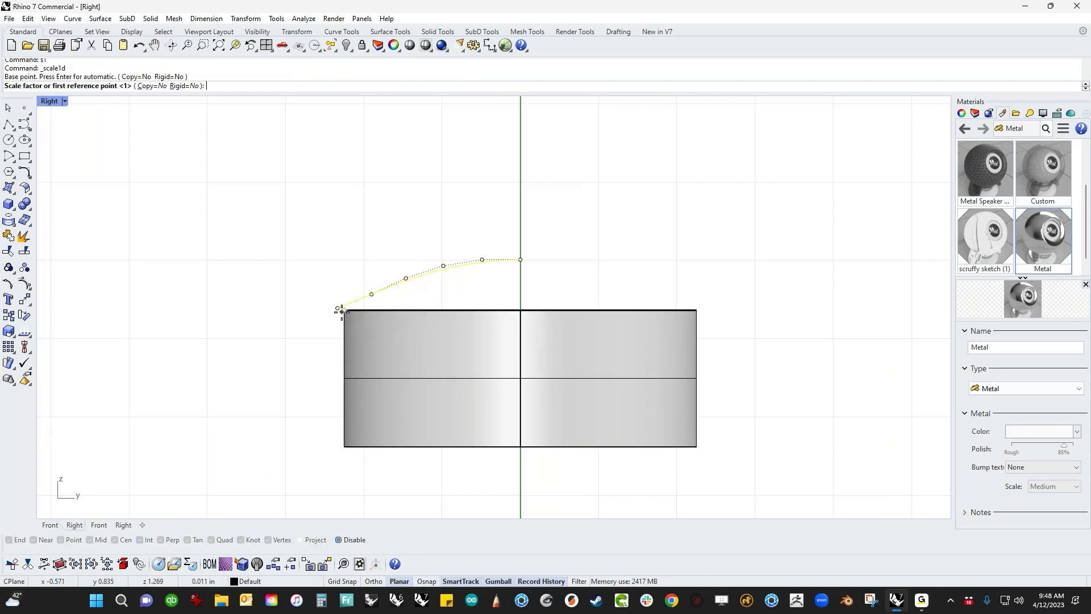
click(344, 179)
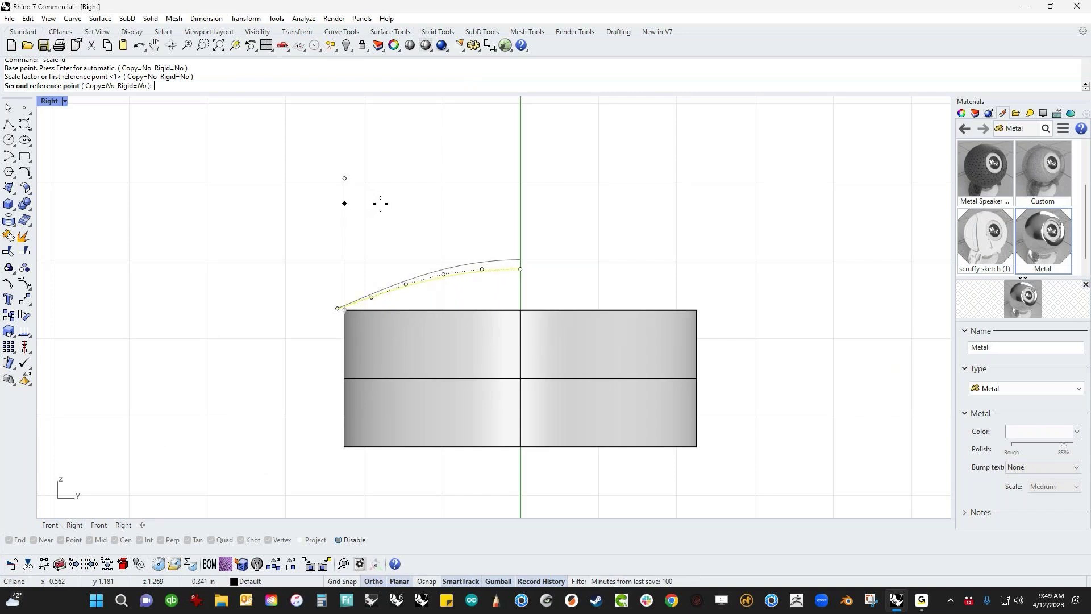
click(379, 204)
key(Escape)
- Stretch the curve slightly downward with Scale1D from its centre end, so that its outer end falls below the cylinder's rim
text(s1)
key(Return)
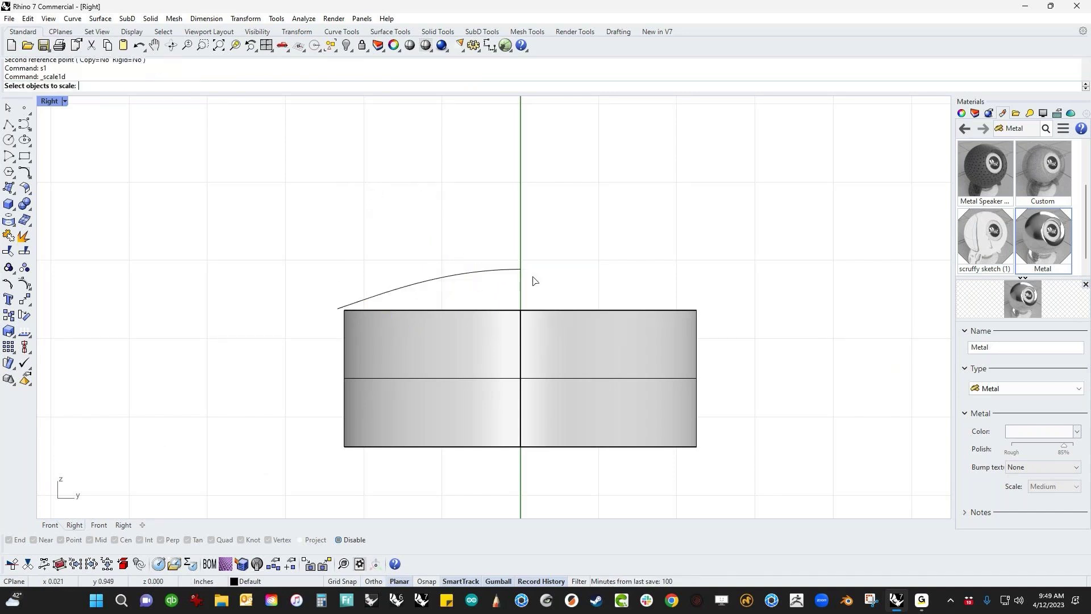
click(479, 275)
key(Return)
click(521, 269)
click(521, 383)
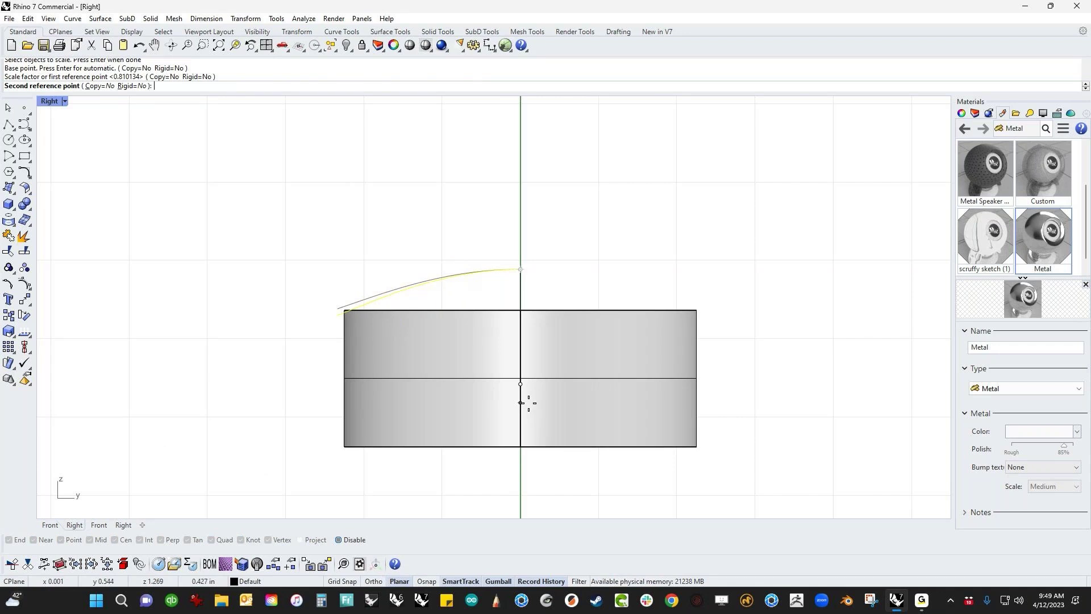
click(528, 403)
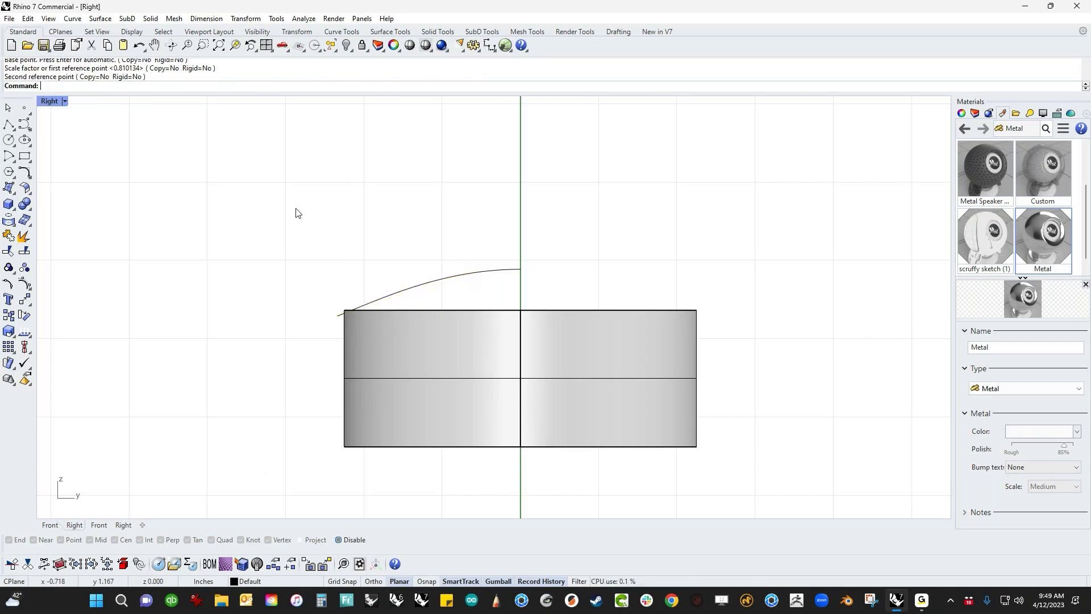
- In Perspective, revolve the curve a full circle about the vertical axis through its centre end to form a dome surface
key(ctrl+F4)
right_drag(297, 212, 278, 325)
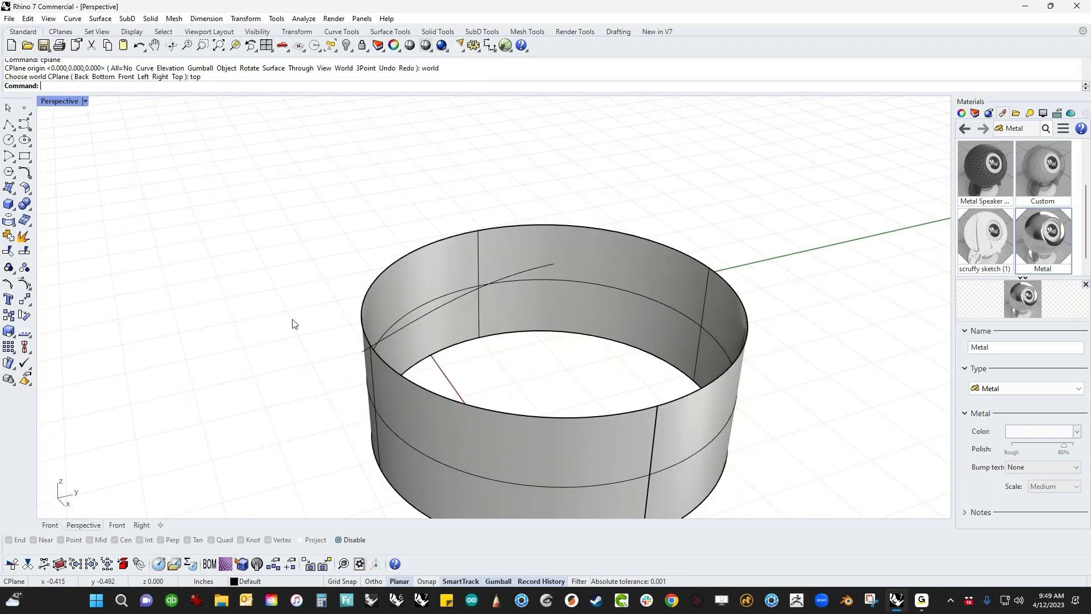
right_drag(258, 310, 197, 304)
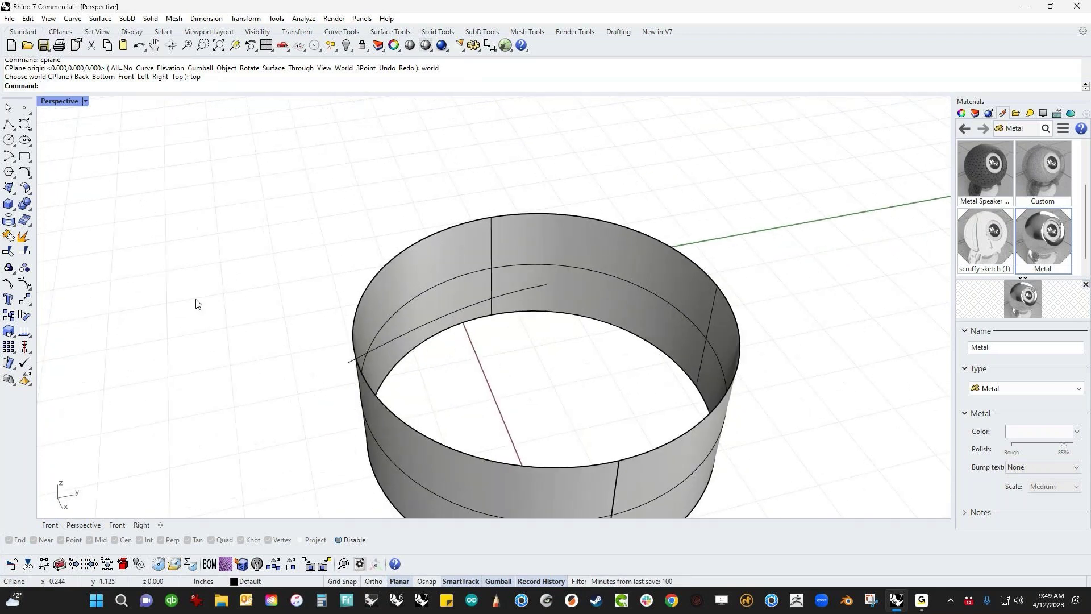
click(13, 191)
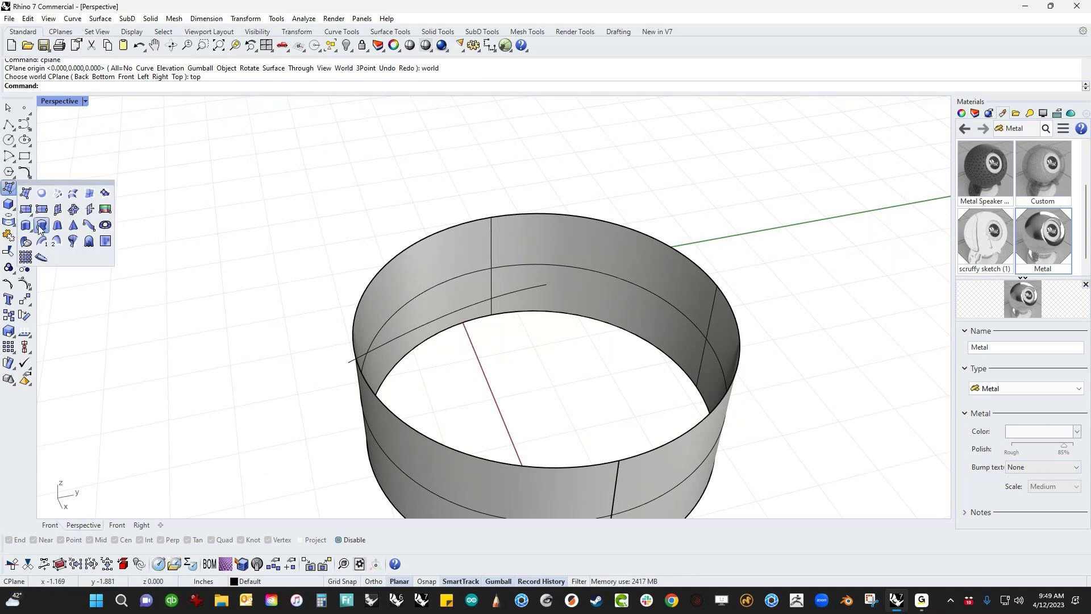
click(72, 240)
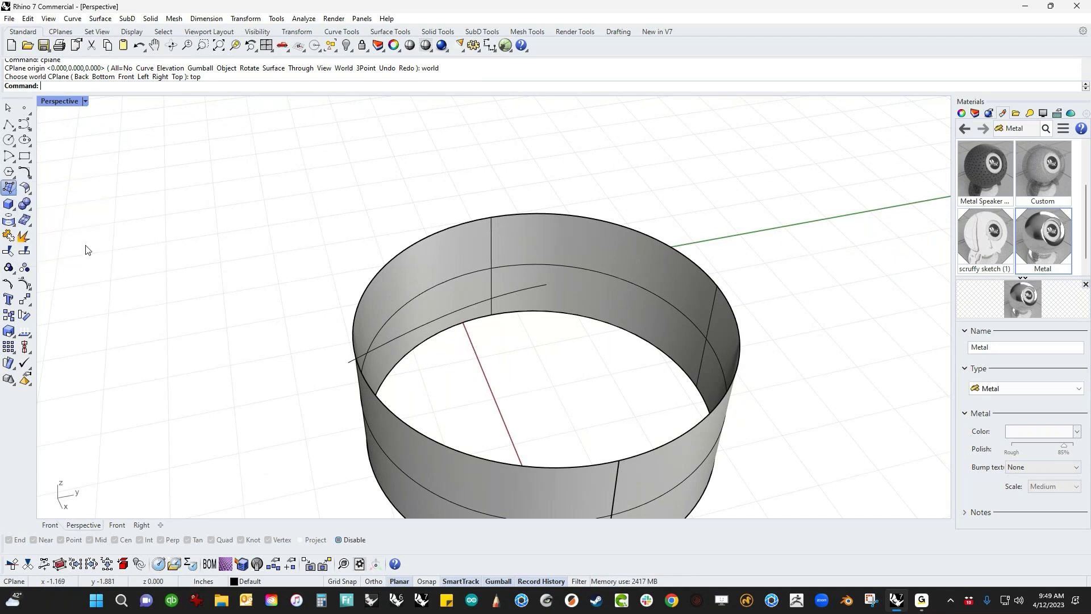
click(542, 293)
key(Return)
click(550, 289)
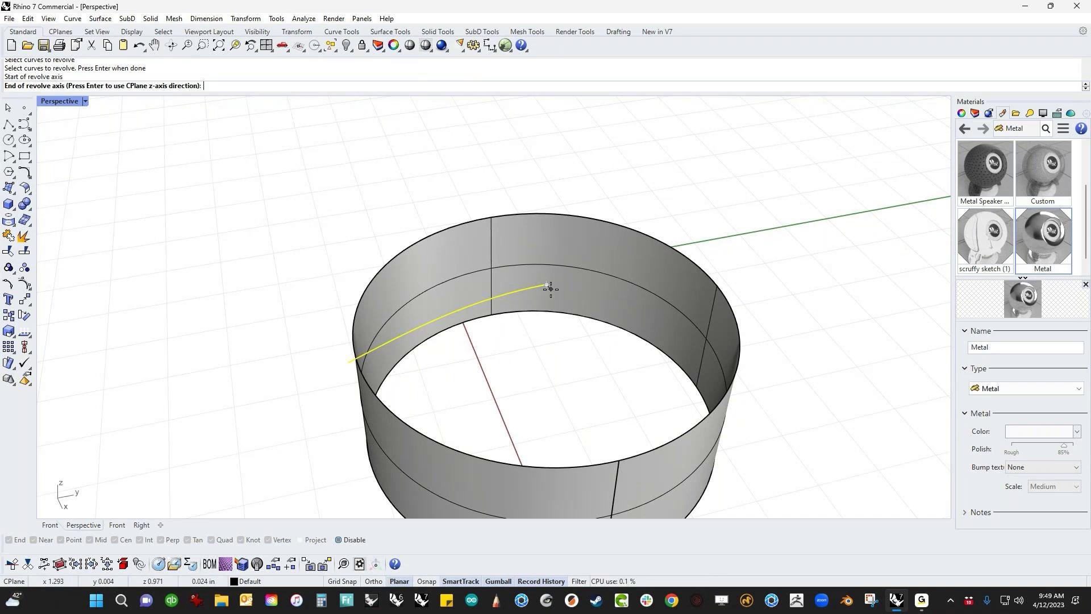
key(Return)
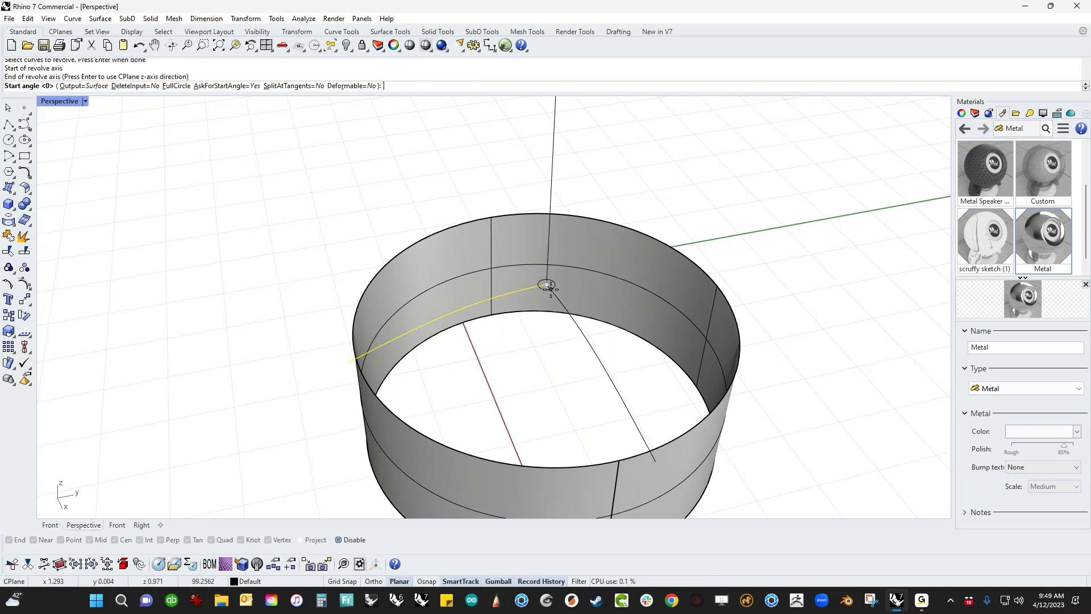
text(f)
key(Return)
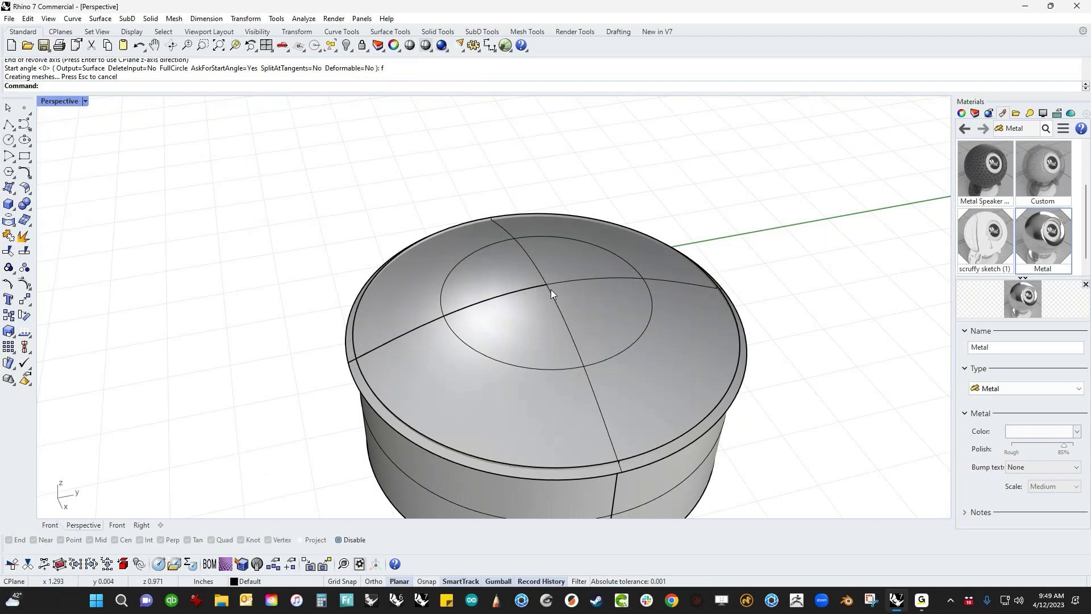
- Trim the dome and cylinder against each other, removing the dome's overhanging rim and the cylinder's strip above the dome
right_drag(551, 289, 575, 338)
drag(759, 261, 570, 352)
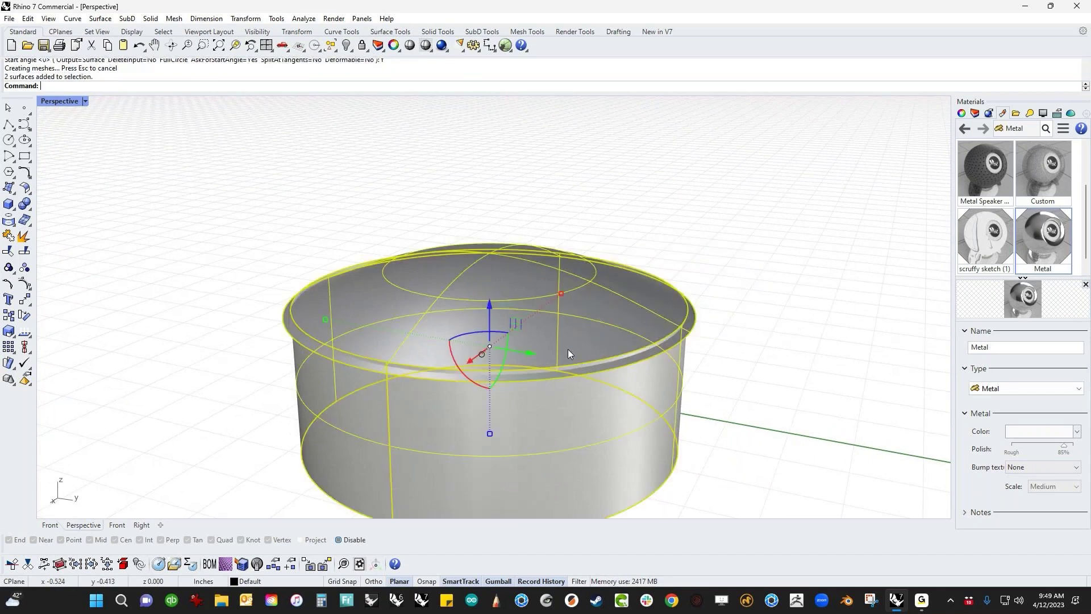
key(ctrl+t)
click(688, 343)
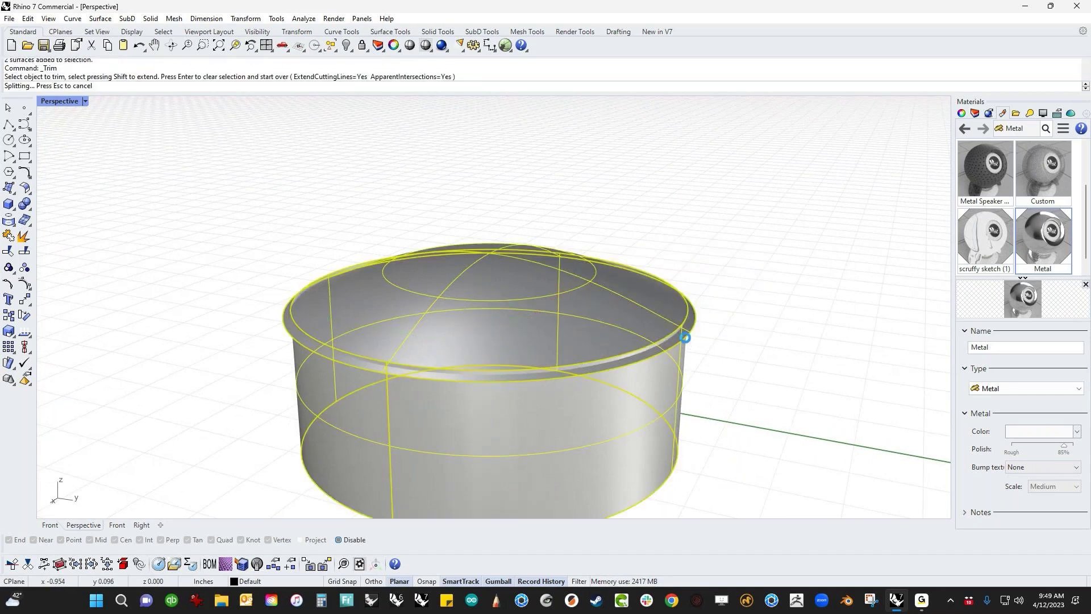
scroll(672, 340, up, 5)
click(667, 328)
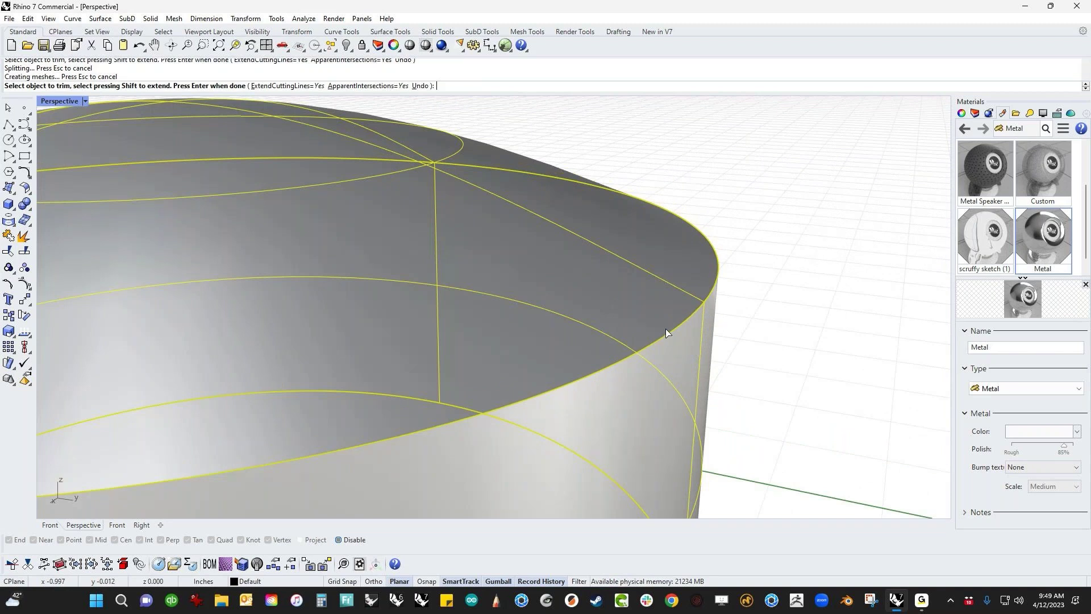
scroll(684, 330, down, 5)
key(Return)
- Join the trimmed dome and cylinder into one polysurface
drag(807, 270, 558, 379)
key(ctrl+j)
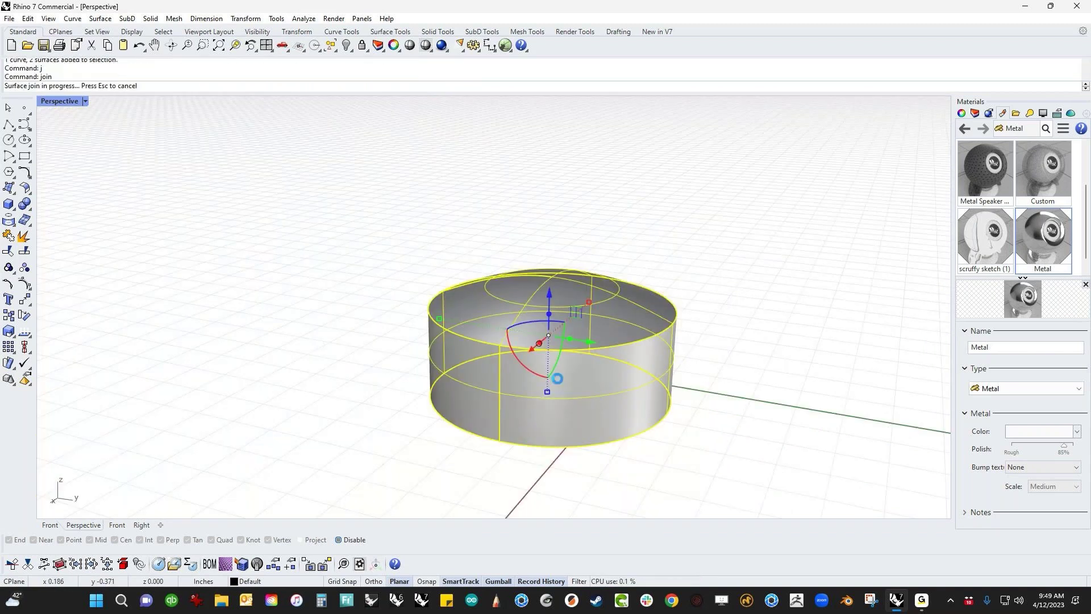
key(Escape)
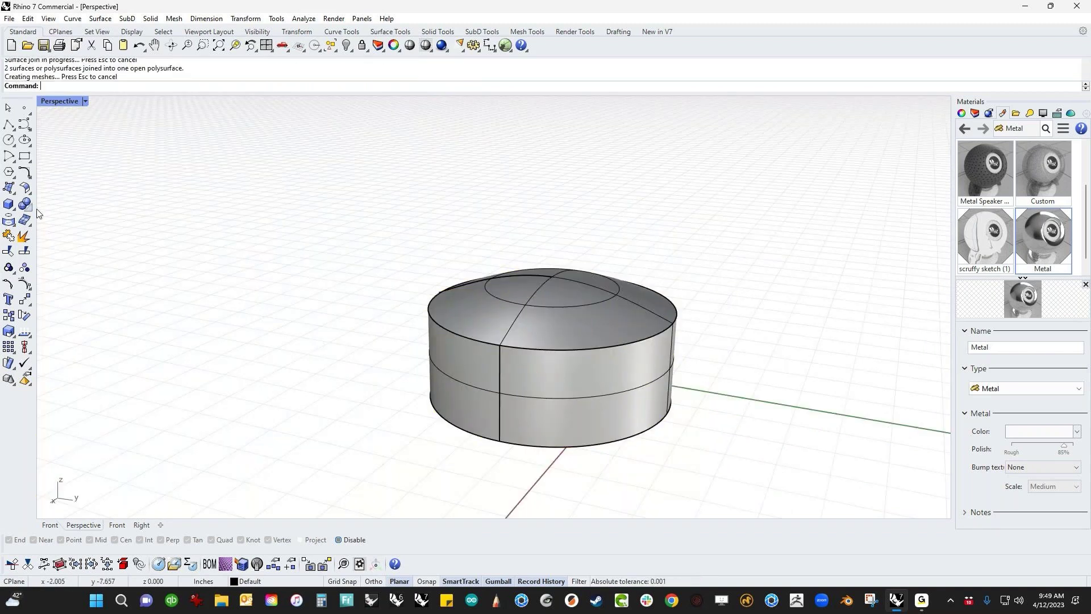
- Set up an edge blend along the rim where the dome meets the cylinder, with a 0.03 radius
click(31, 211)
click(117, 227)
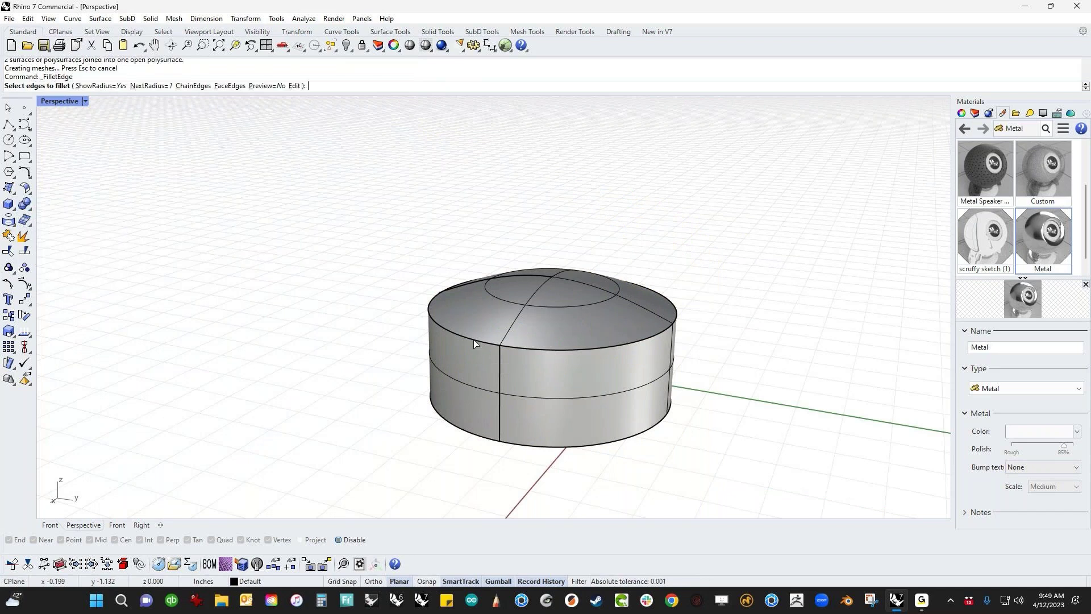
click(24, 203)
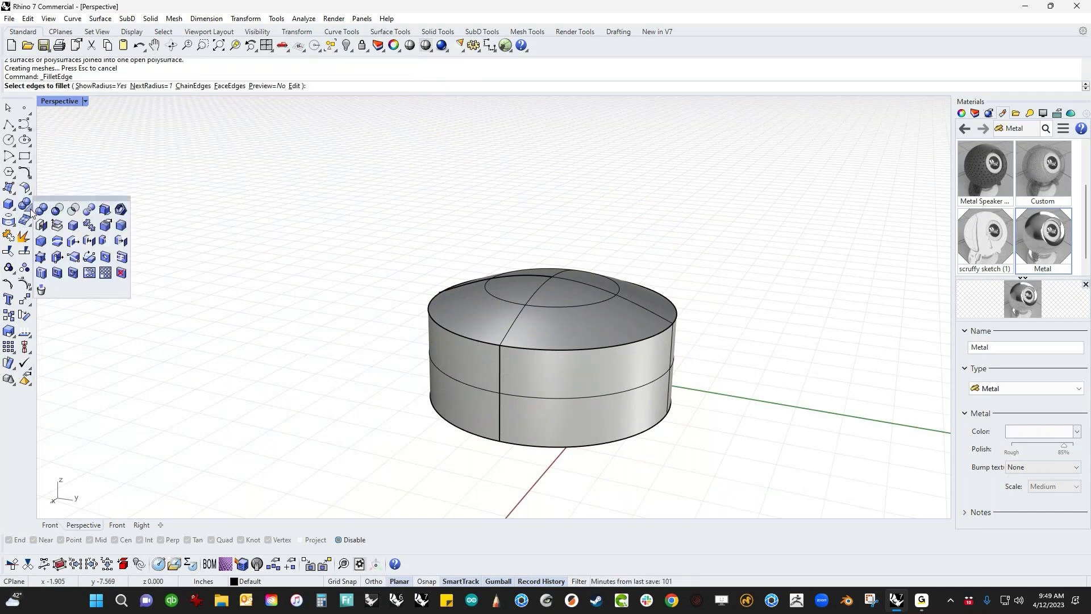
click(105, 228)
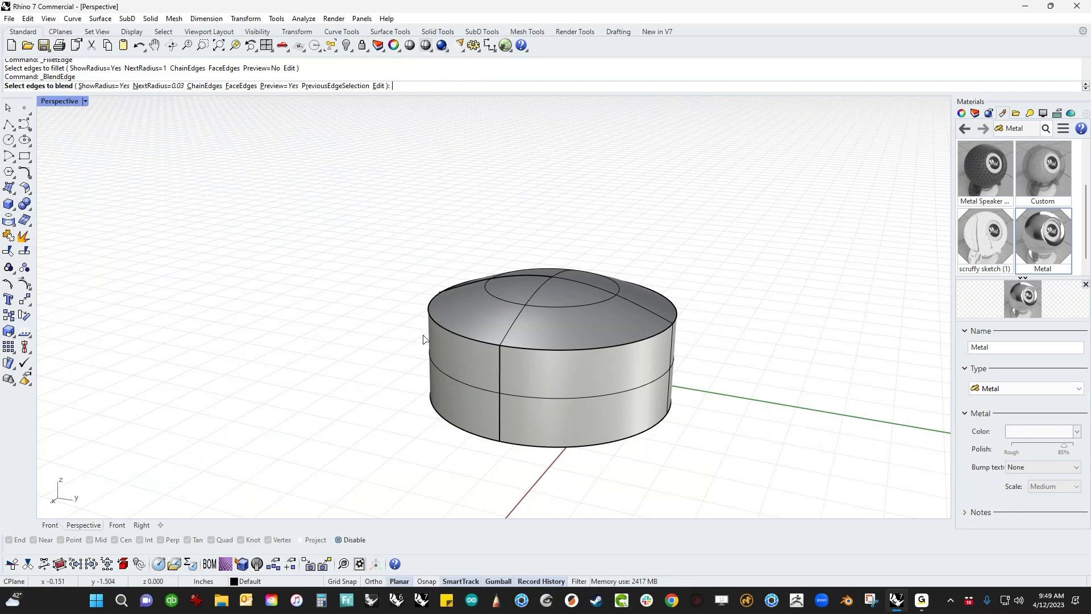
click(468, 339)
click(456, 331)
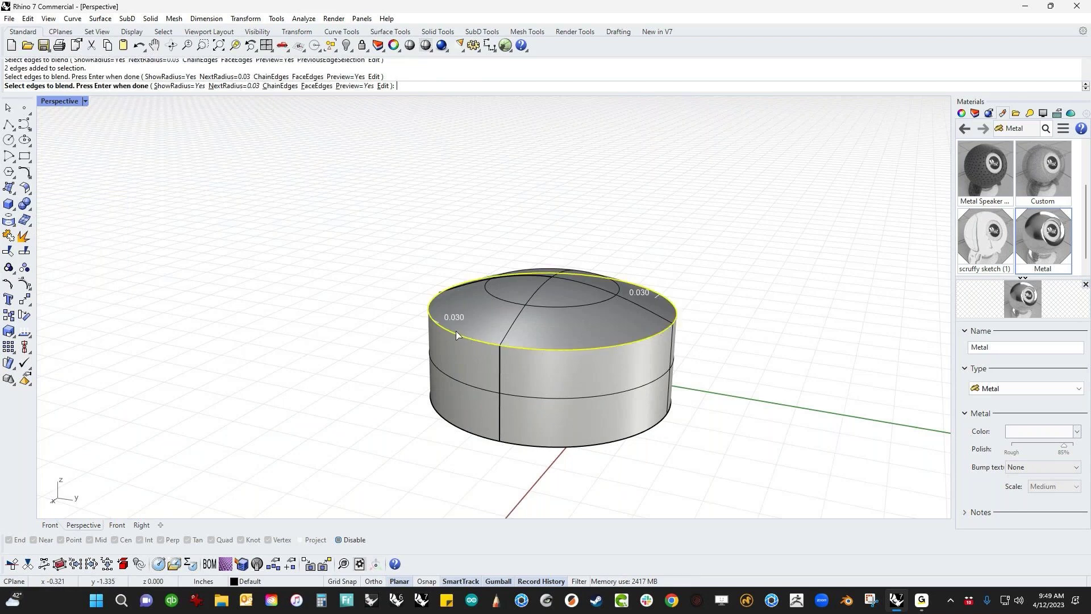
key(Return)
- Enlarge the rim blend's radius to about 0.059 and check its preview
scroll(525, 376, up, 1)
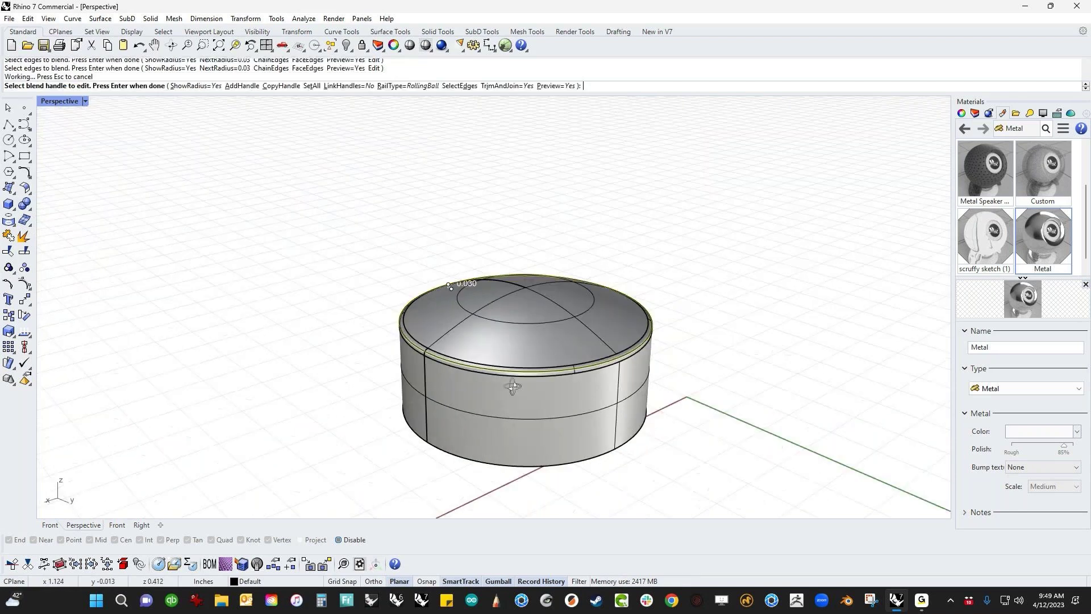
scroll(517, 384, up, 3)
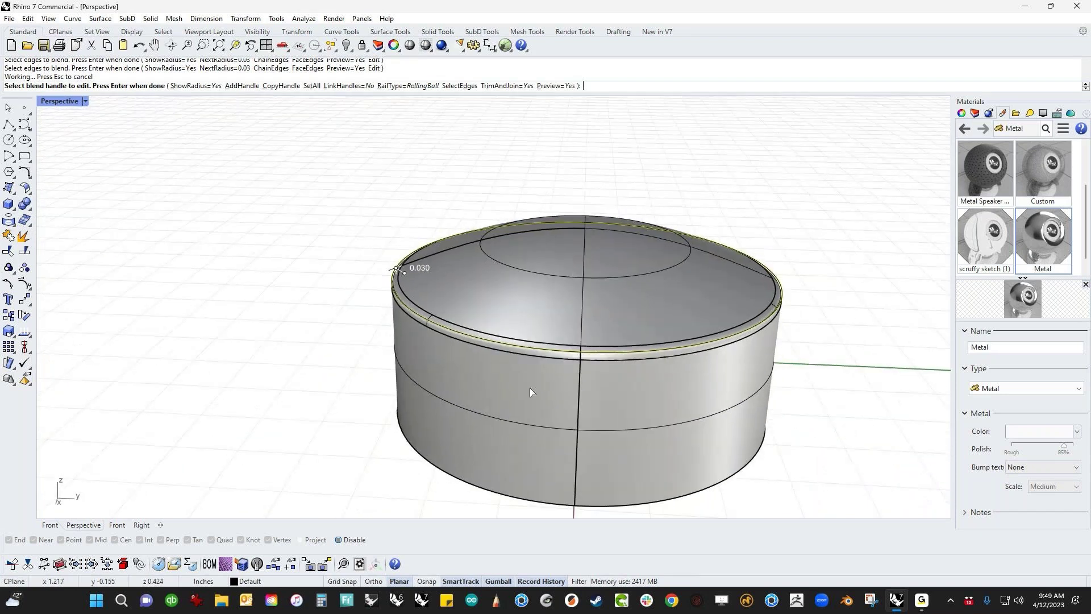
scroll(392, 238, up, 3)
click(393, 236)
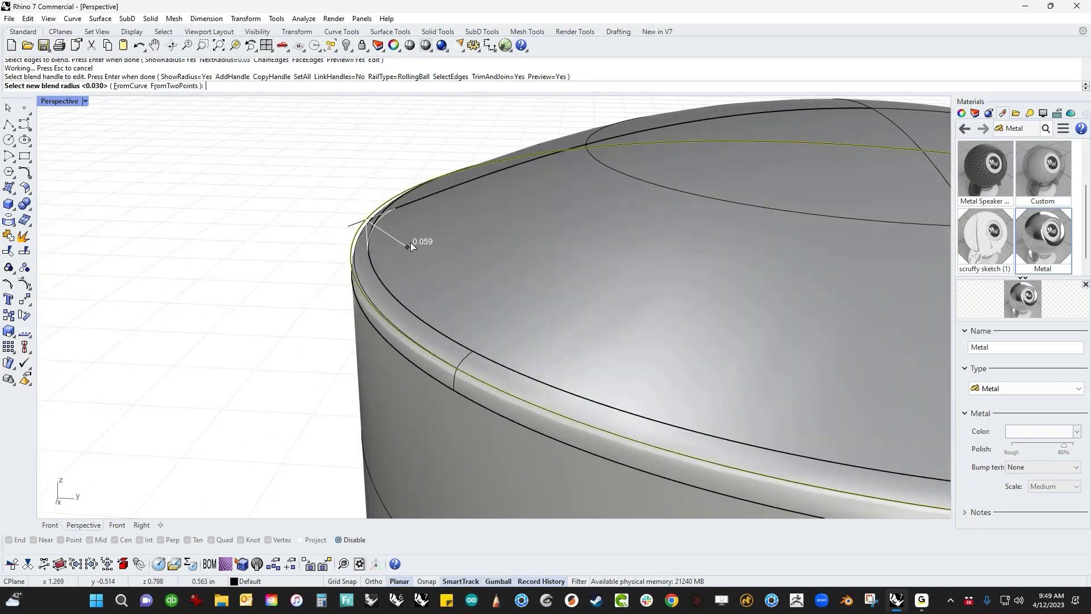
click(411, 243)
scroll(424, 310, down, 2)
scroll(411, 312, down, 2)
right_drag(414, 314, 374, 373)
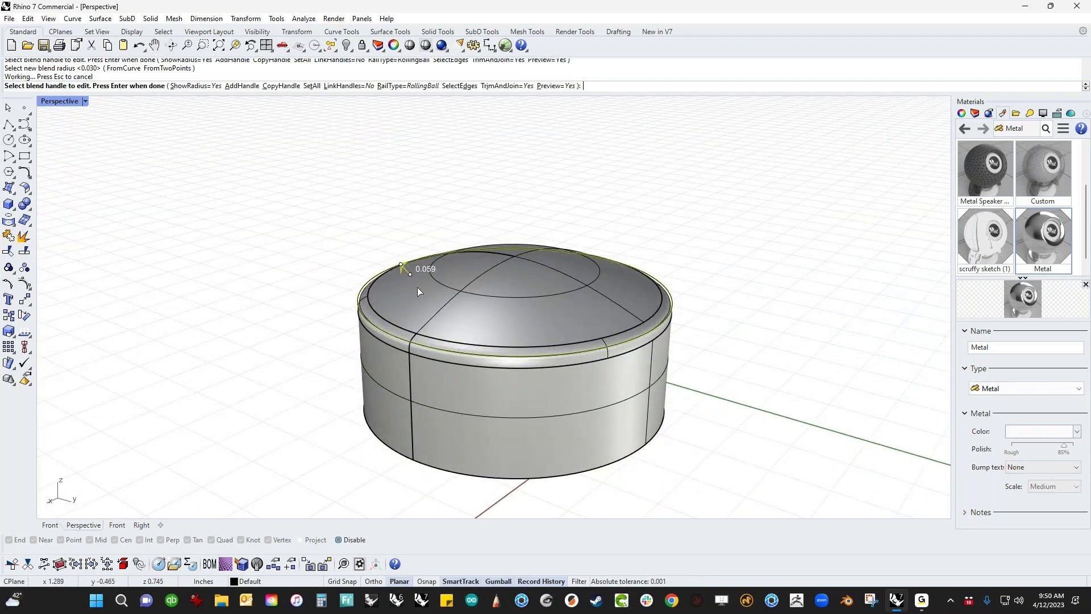
- Try a rim blend radius of 0.75, and a smaller one of about 0.137
click(409, 275)
text(.75)
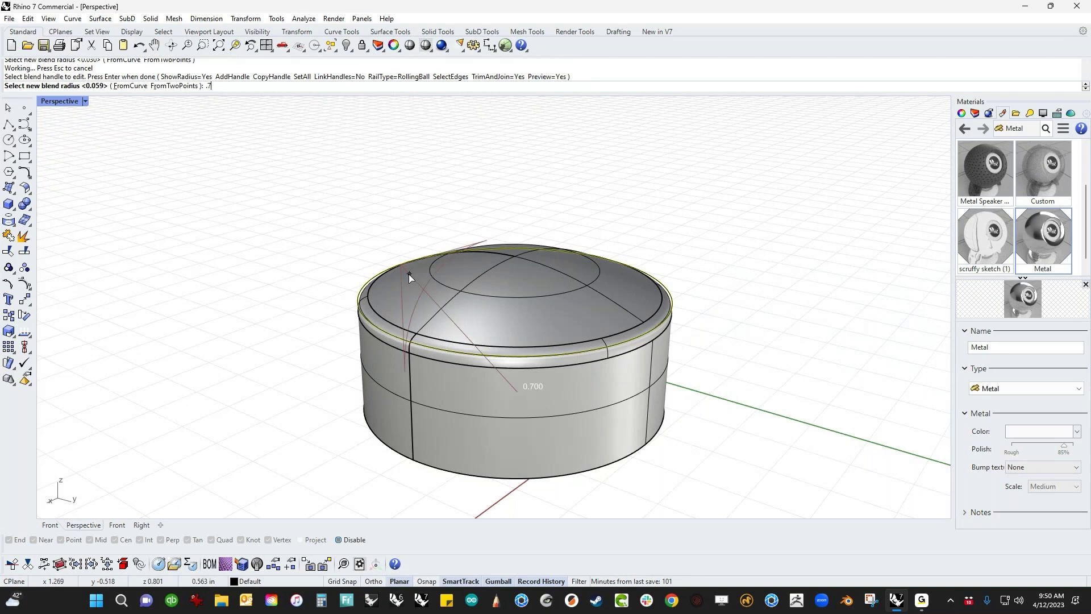
key(Return)
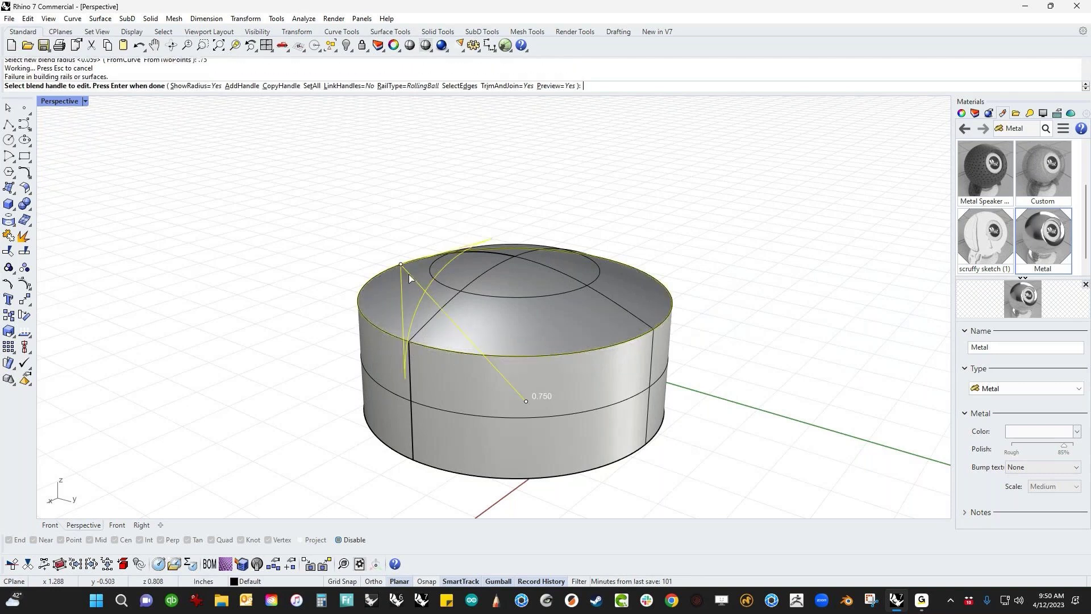
click(526, 402)
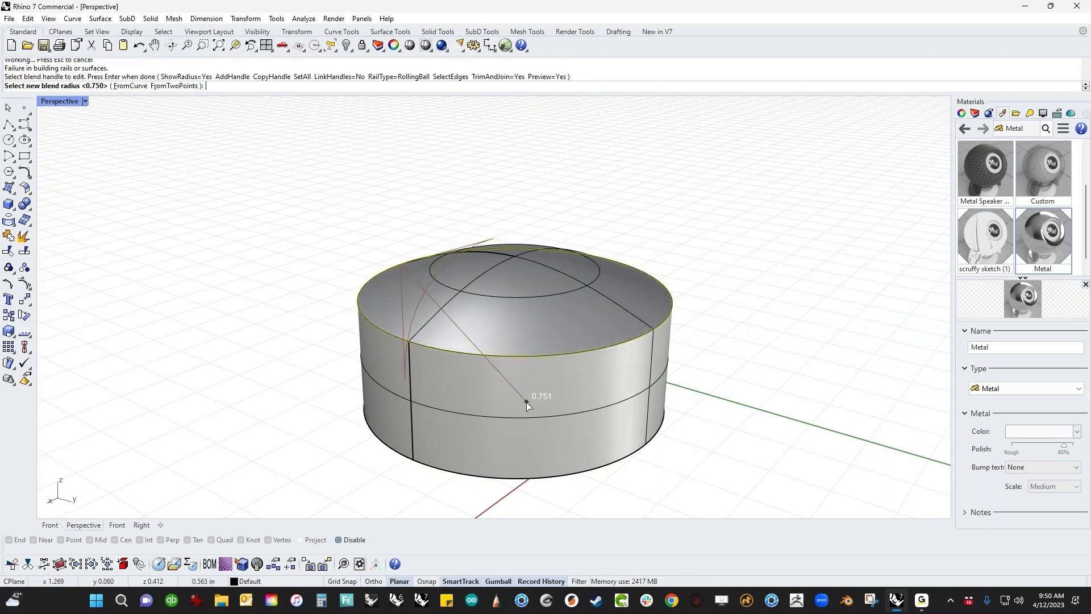
click(420, 291)
- Reduce the rim blend's radius to about 0.065 and apply the blend to the domed cylinder
scroll(421, 292, up, 4)
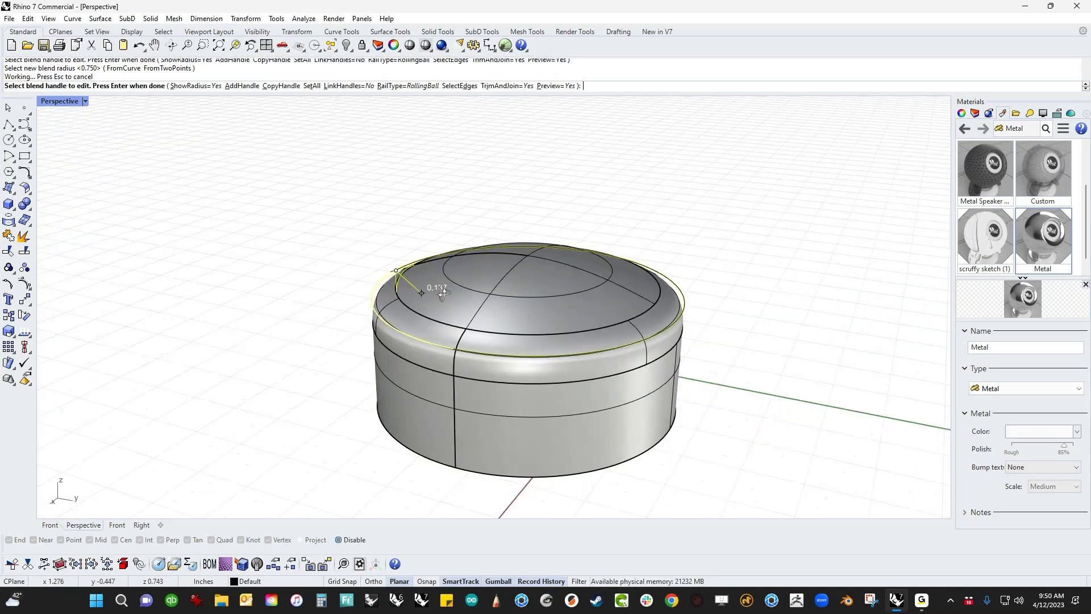
click(421, 294)
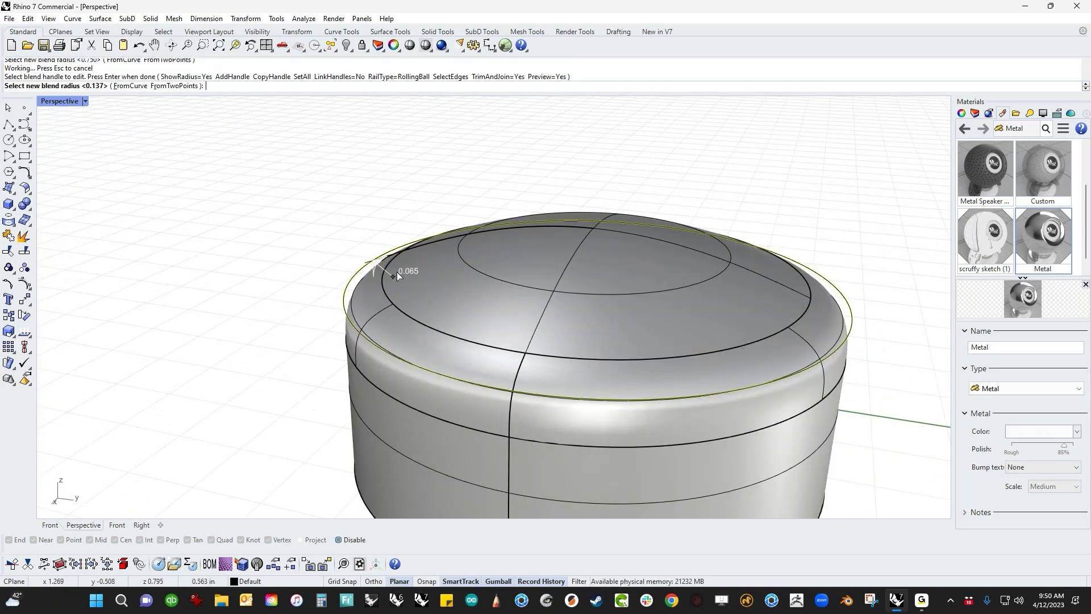
click(397, 271)
key(Return)
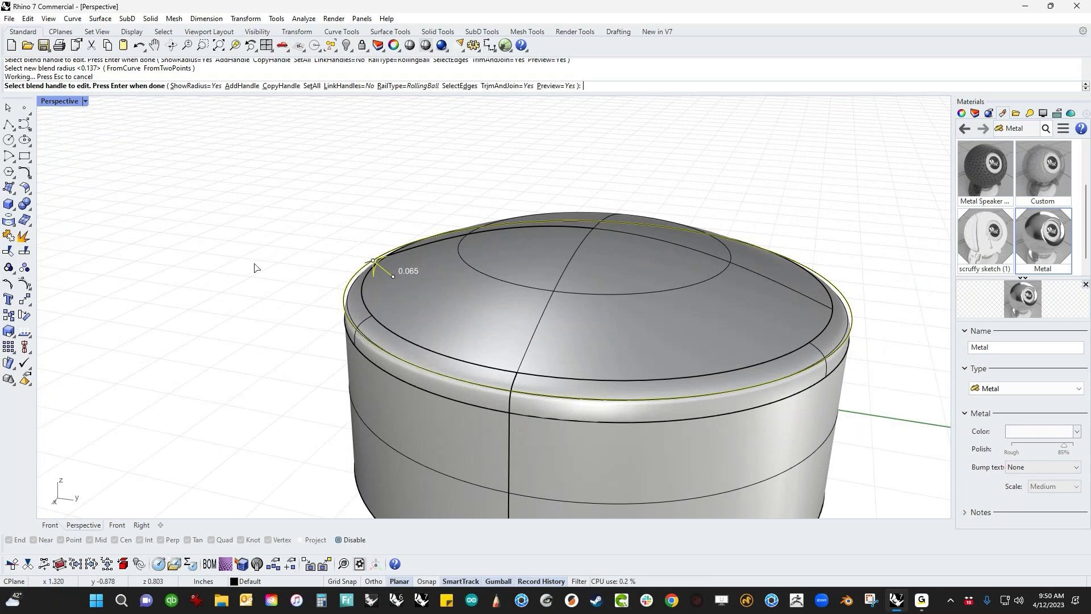
scroll(285, 348, down, 8)
right_drag(283, 351, 227, 379)
click(454, 368)
click(496, 415)
shift+right_drag(524, 420, 504, 436)
key(ctrl+F1)
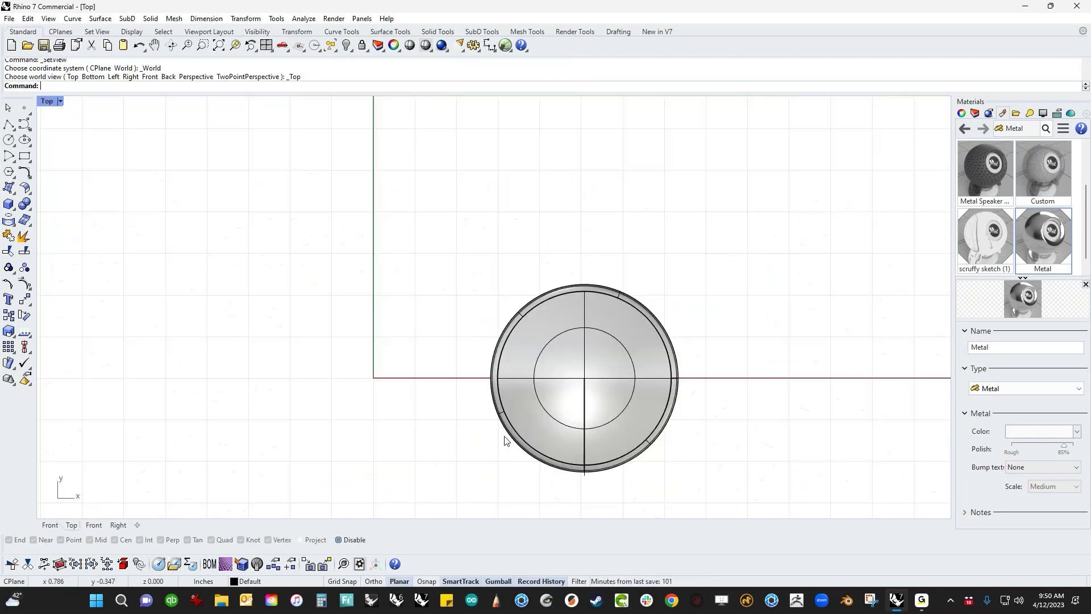
scroll(506, 440, up, 4)
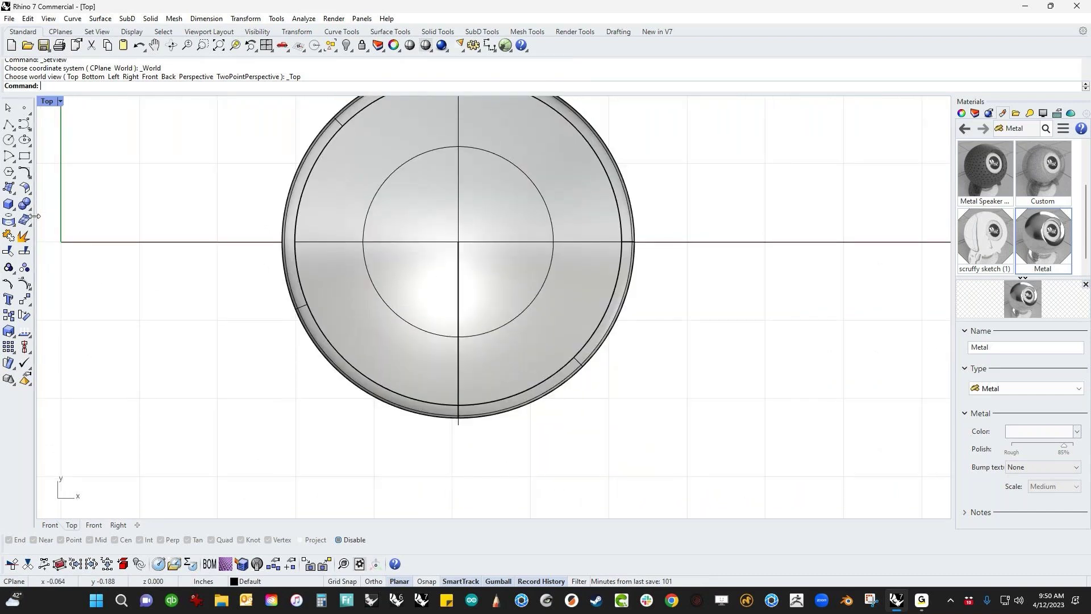
click(13, 208)
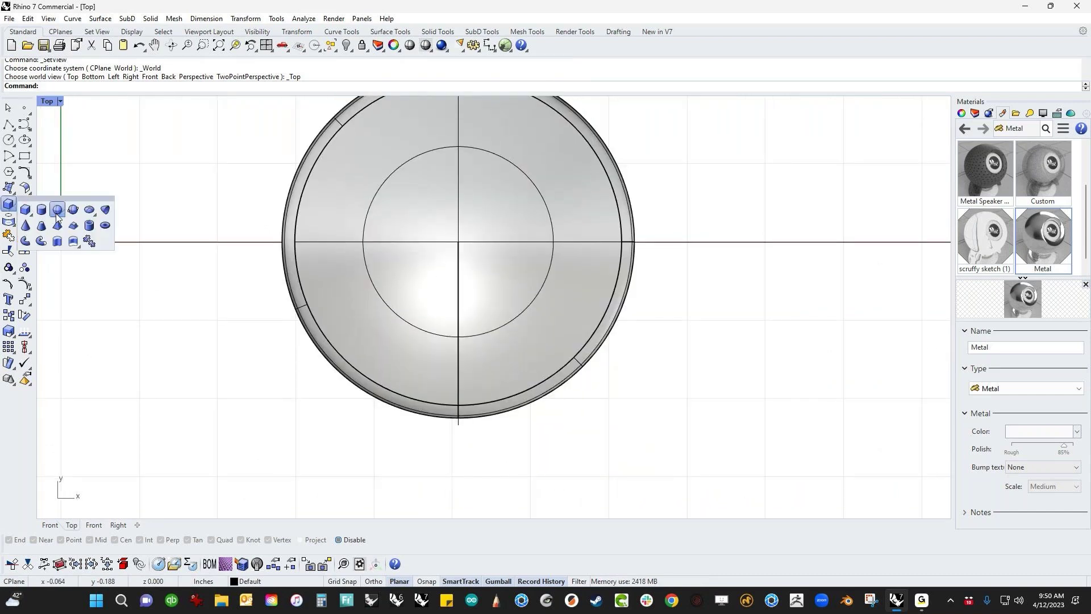
click(95, 214)
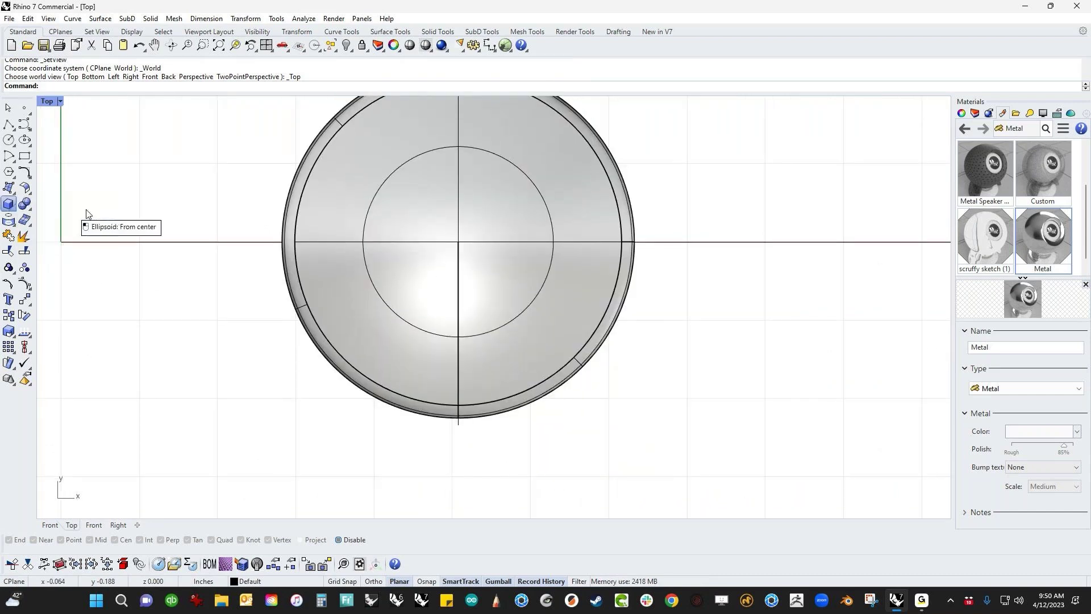
click(459, 419)
key(F8)
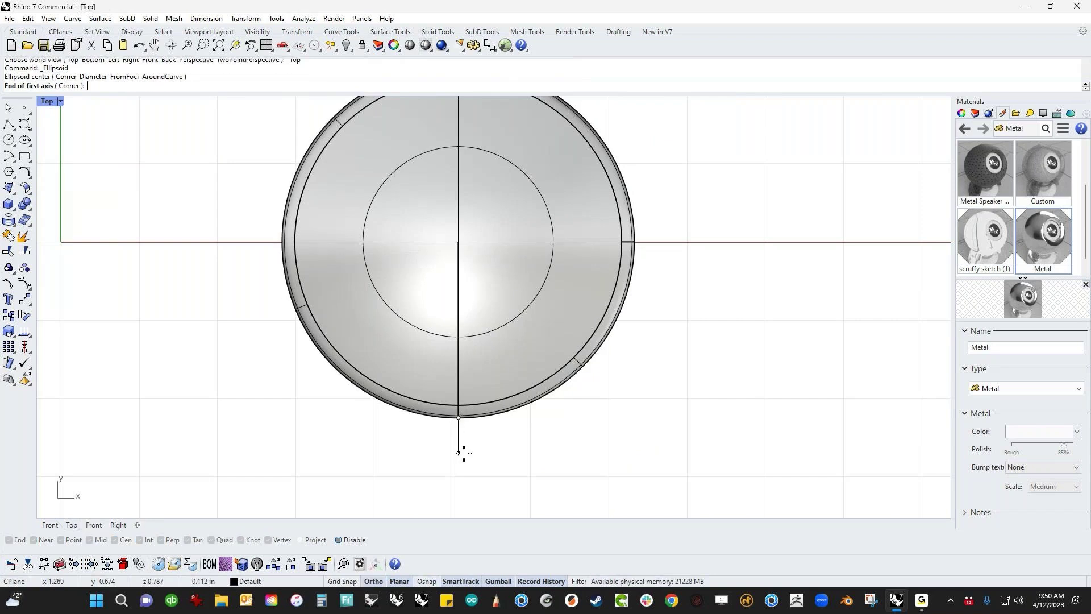
click(459, 452)
key(F8)
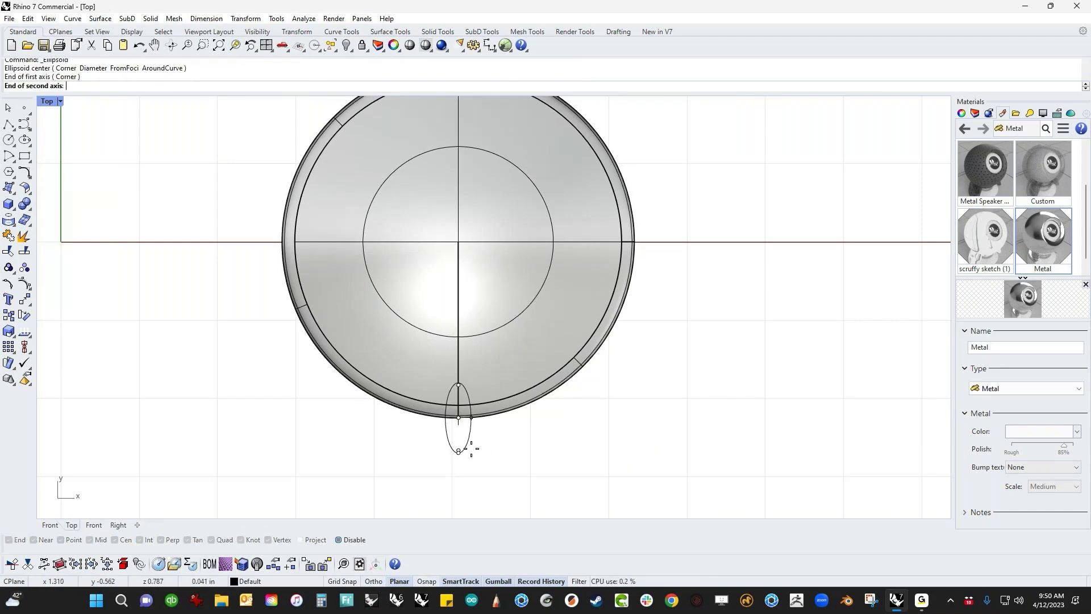
click(474, 449)
key(Escape)
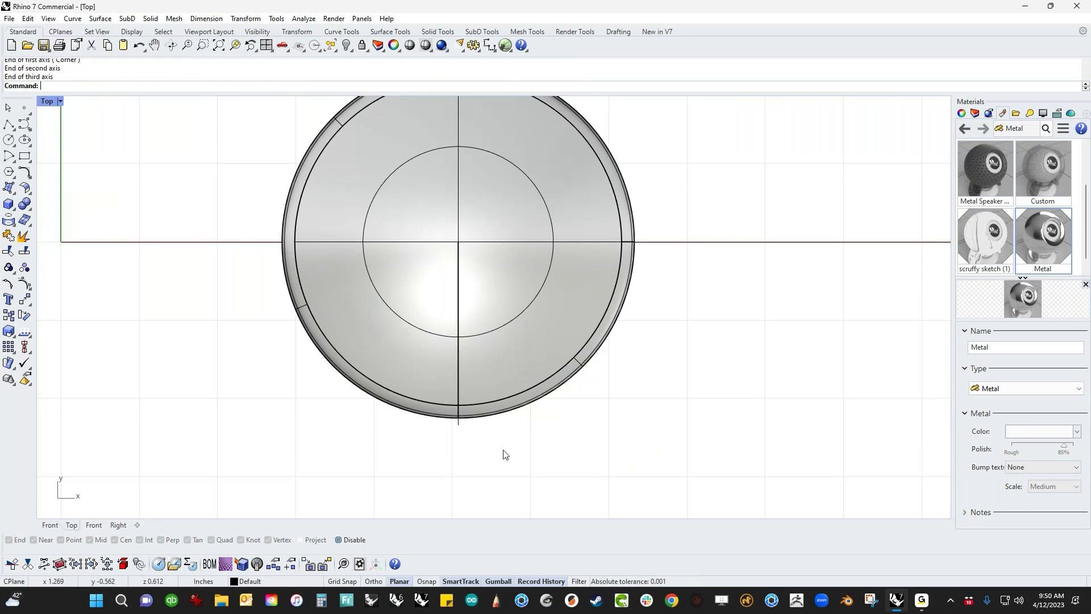
- In the Top view, draw a small ellipsoid centred on the blended rim's front point, with its first axis pointing straight outward
key(Return)
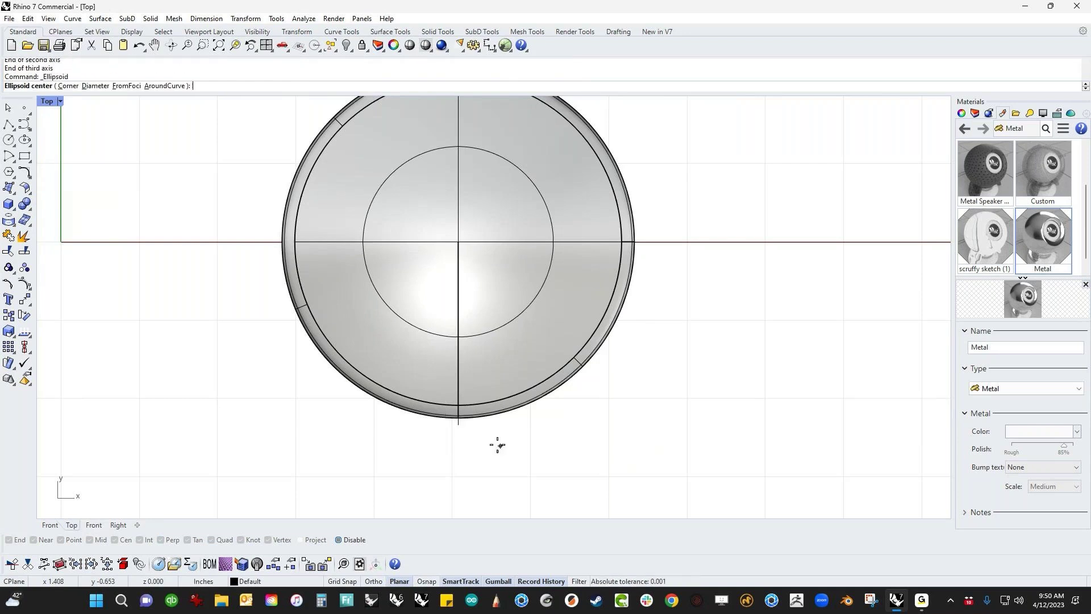
click(469, 431)
key(shift)
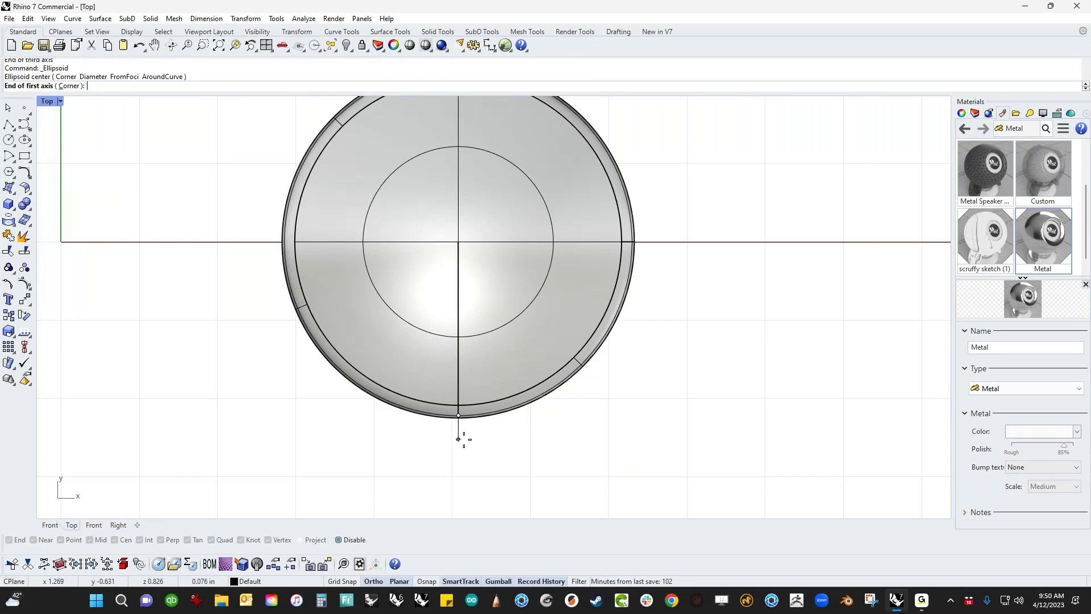
click(464, 440)
click(470, 437)
key(ctrl+F4)
right_drag(469, 438, 404, 289)
click(457, 243)
- In the Right view, tilt the ellipsoid about 45 degrees so it leans across the blended rim, and lengthen it along its long axis
key(ctrl+F2)
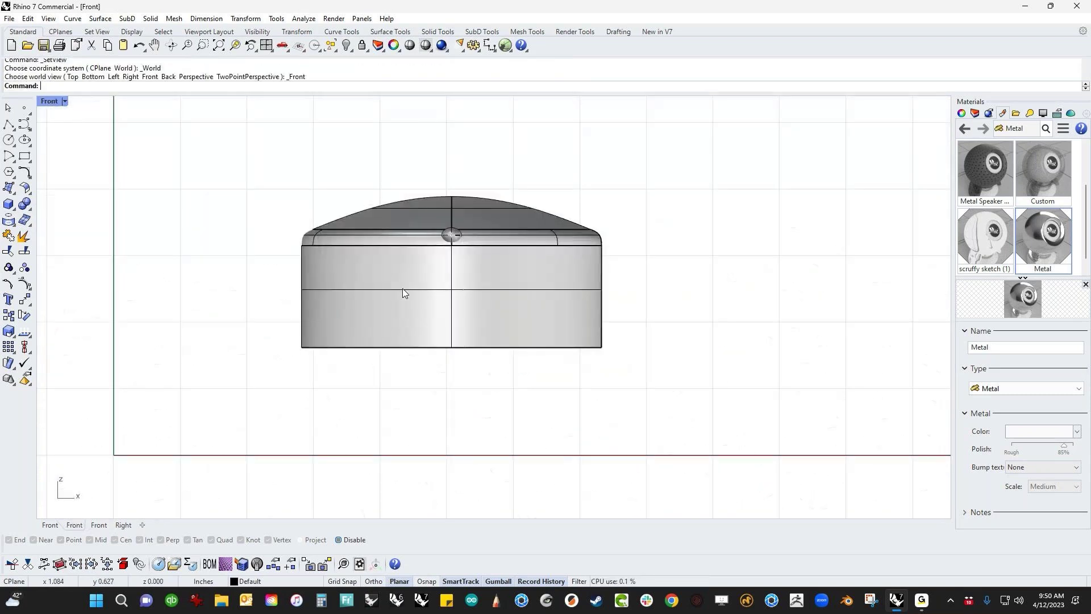
key(ctrl+F3)
scroll(409, 290, up, 3)
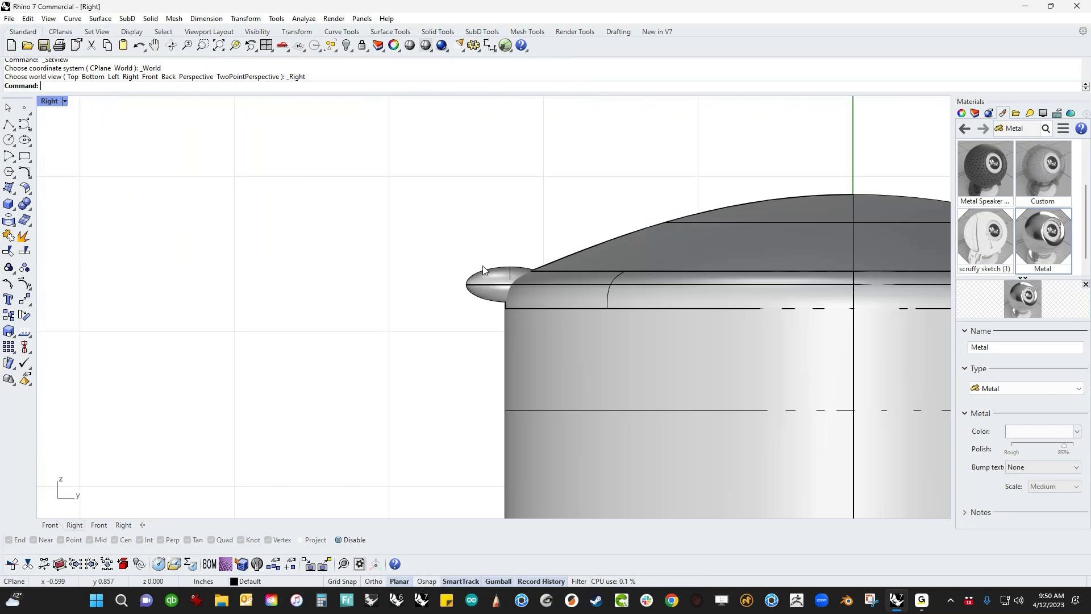
click(482, 283)
drag(488, 330, 464, 329)
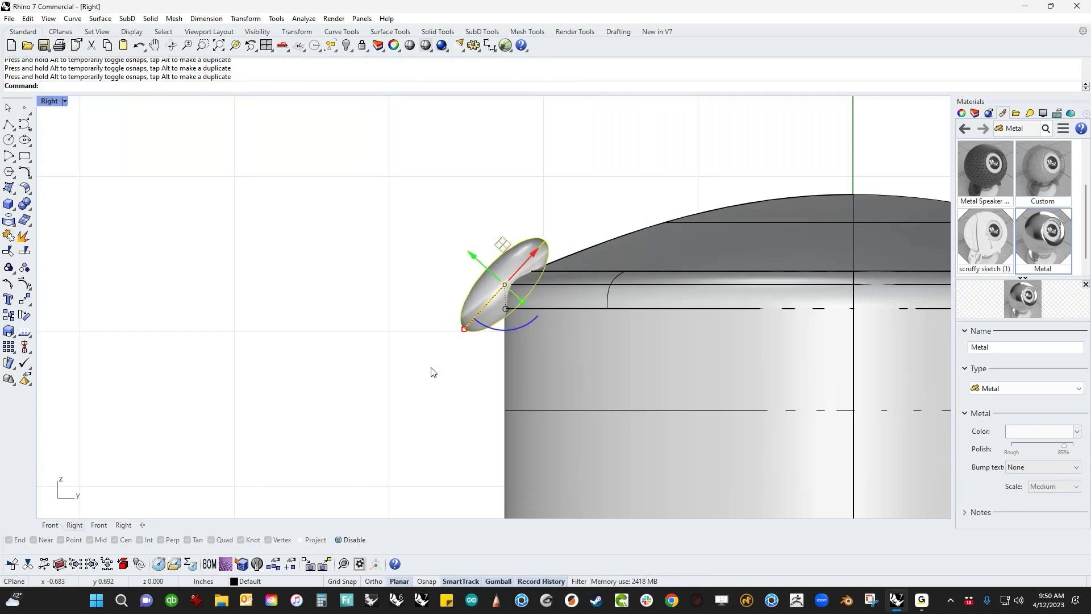
key(ctrl+F4)
click(479, 436)
right_drag(509, 379, 519, 411)
scroll(489, 295, up, 6)
right_drag(489, 296, 537, 392)
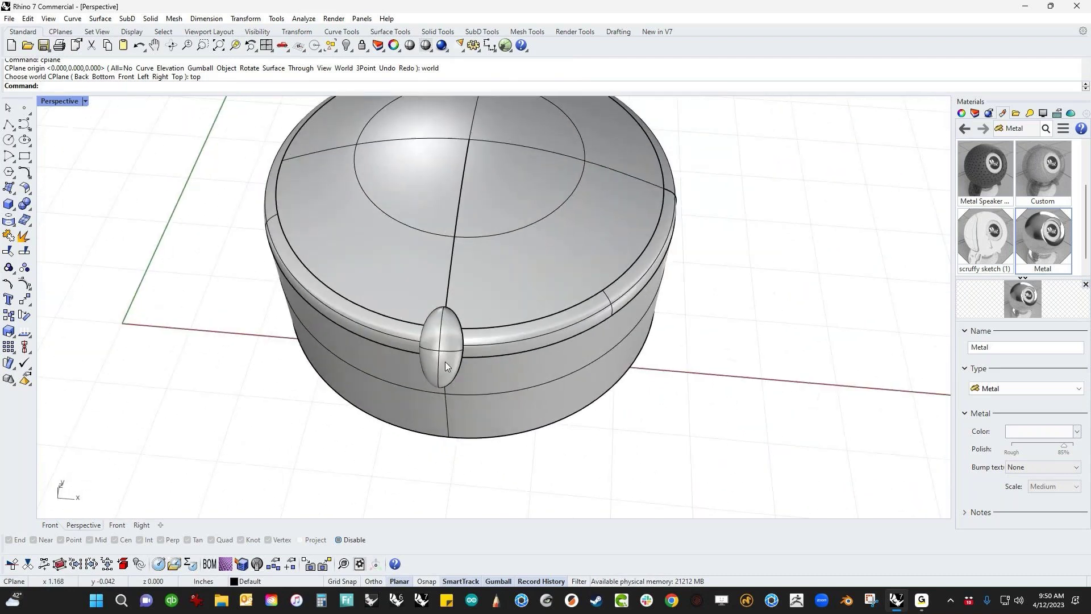
- In the Top view, set up a polar array of the ellipsoid around the dome's centre with 8 items over 360 degrees
click(445, 366)
text(top)
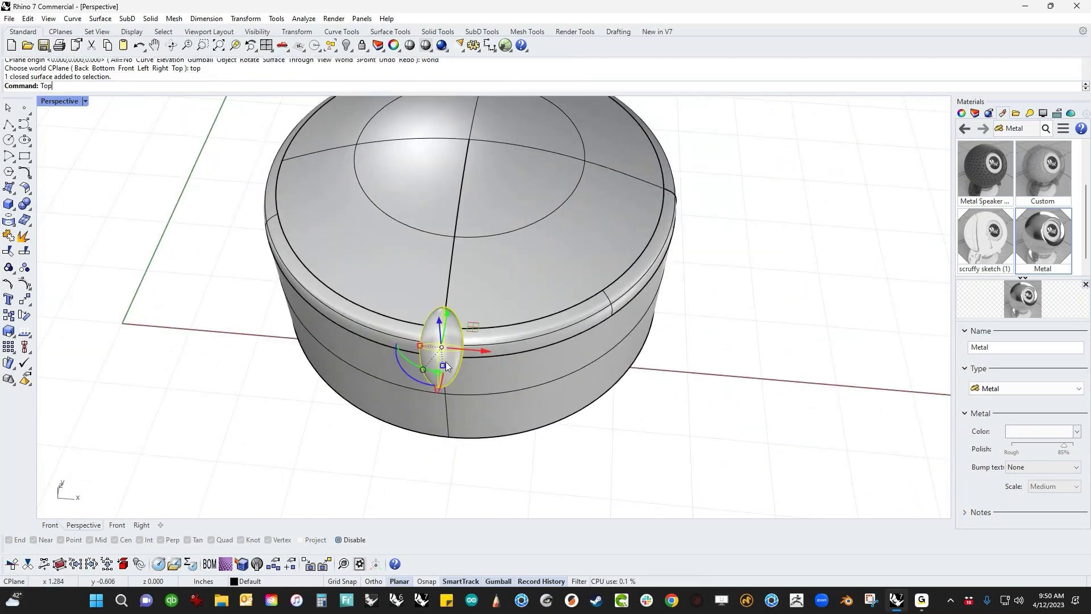
key(Return)
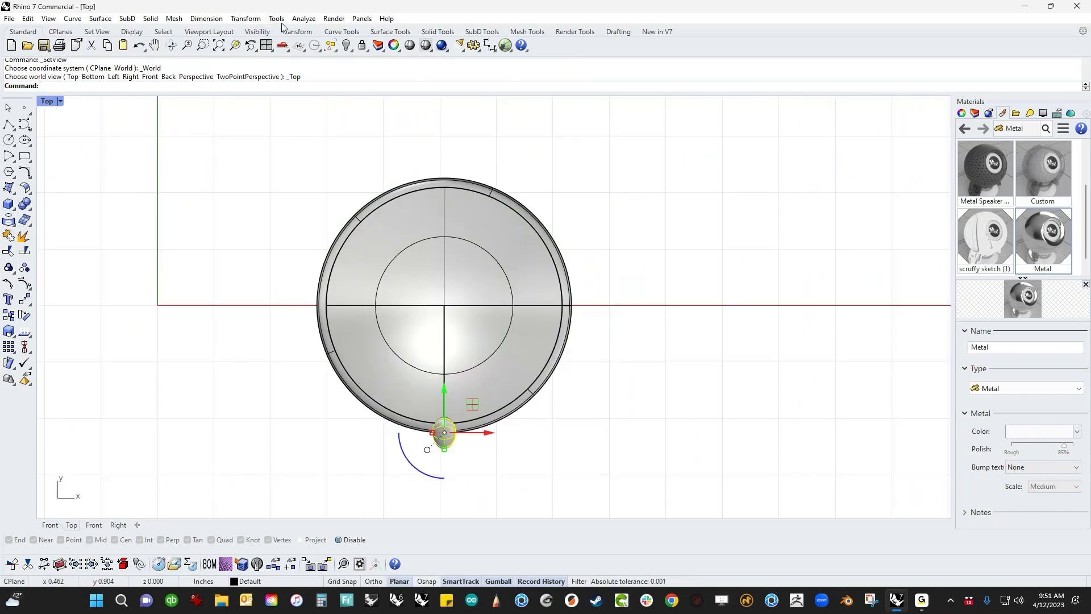
click(279, 19)
mouse_move(245, 19)
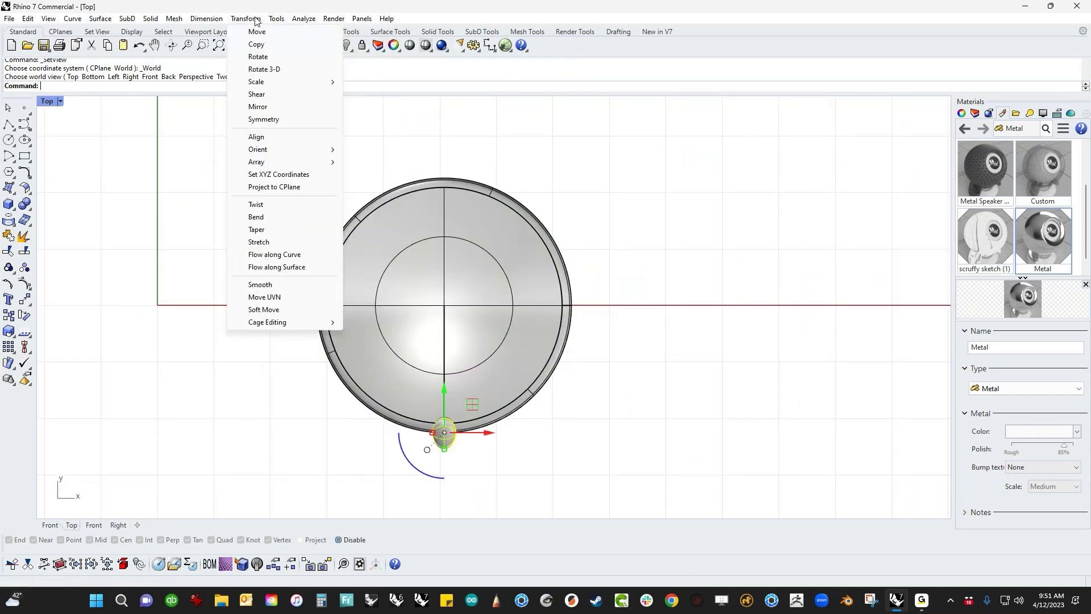
mouse_move(261, 162)
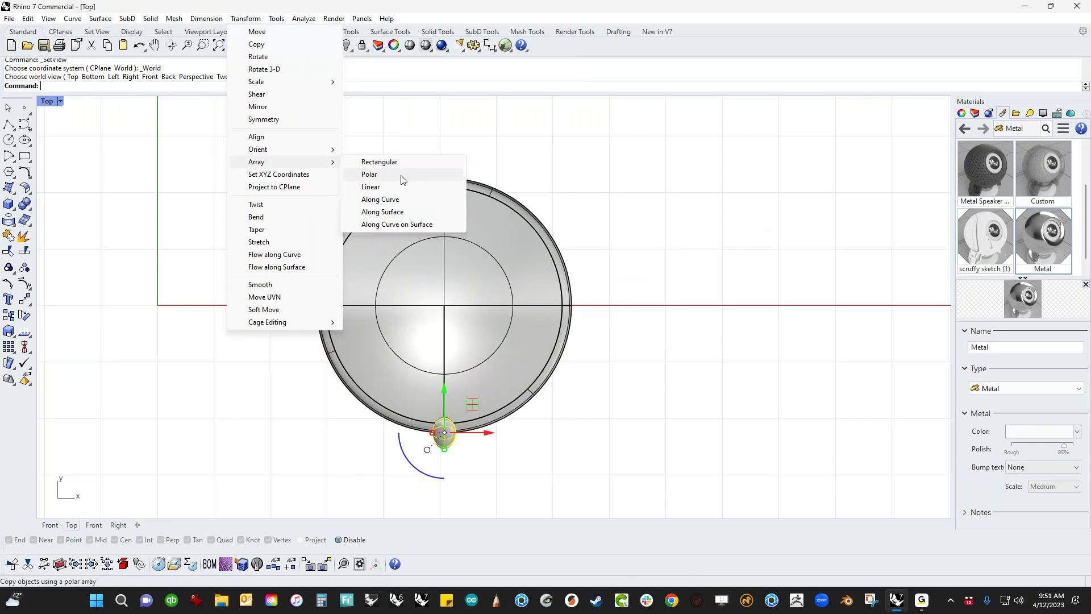
click(401, 180)
click(445, 307)
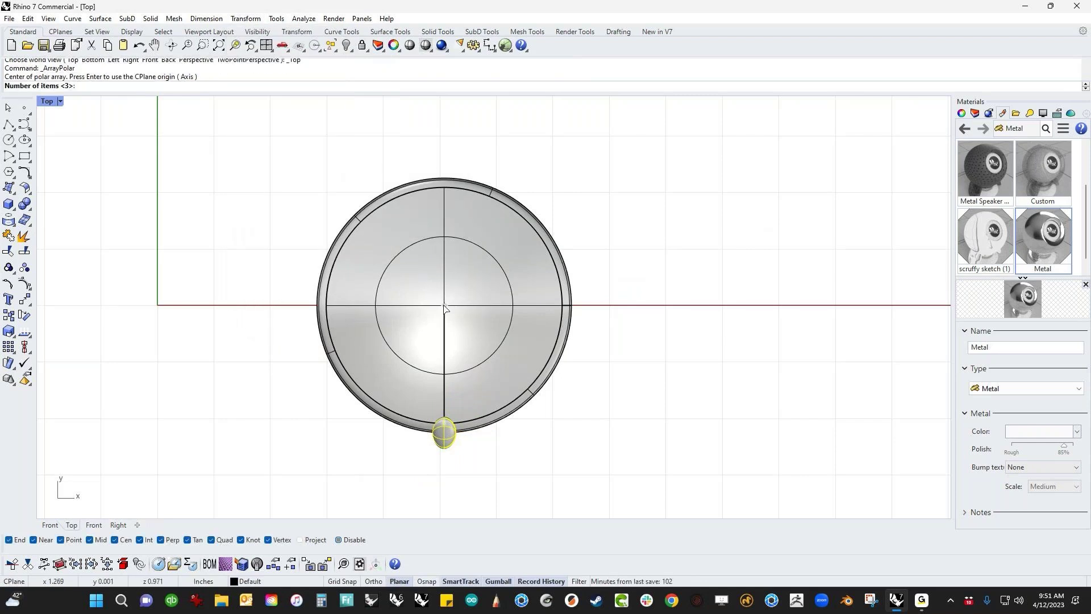
text(8)
key(Return)
key(Return)
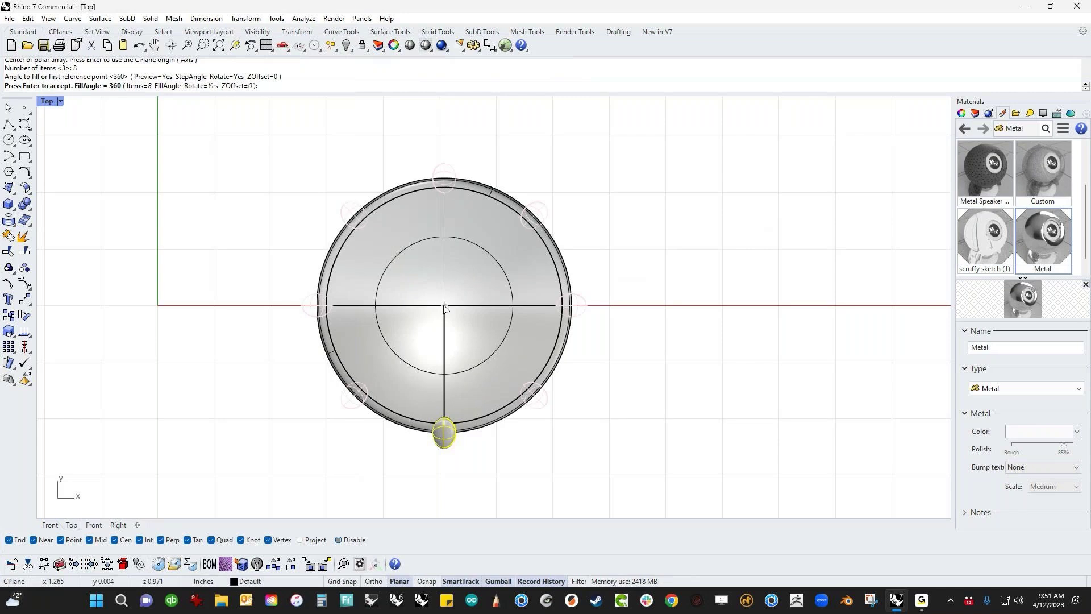
- Change the polar array's number of items to 13 and accept it
click(140, 87)
text(13)
key(Return)
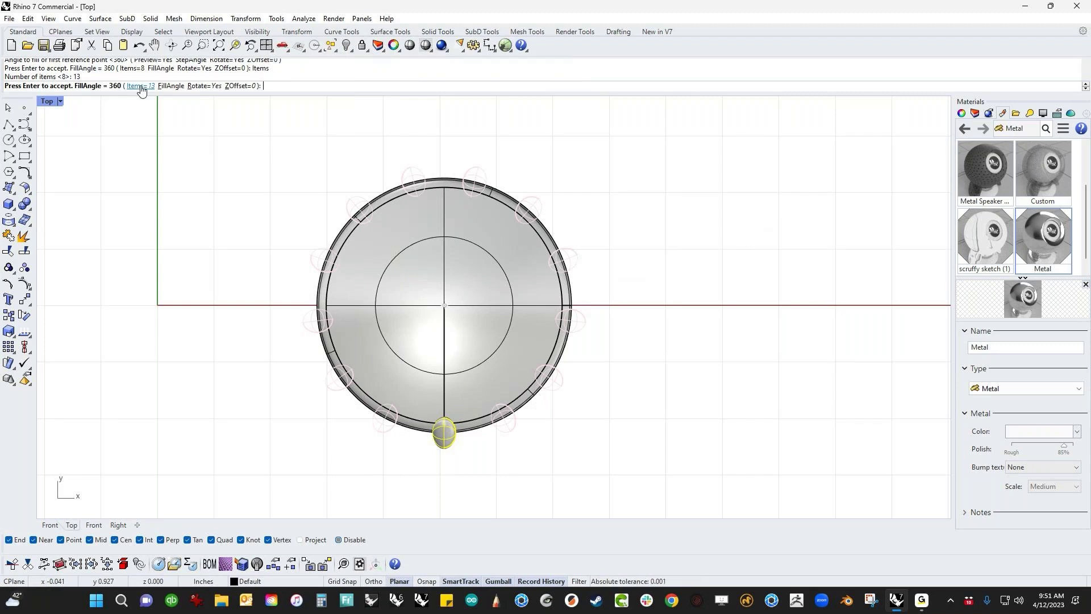
key(Return)
scroll(446, 429, up, 5)
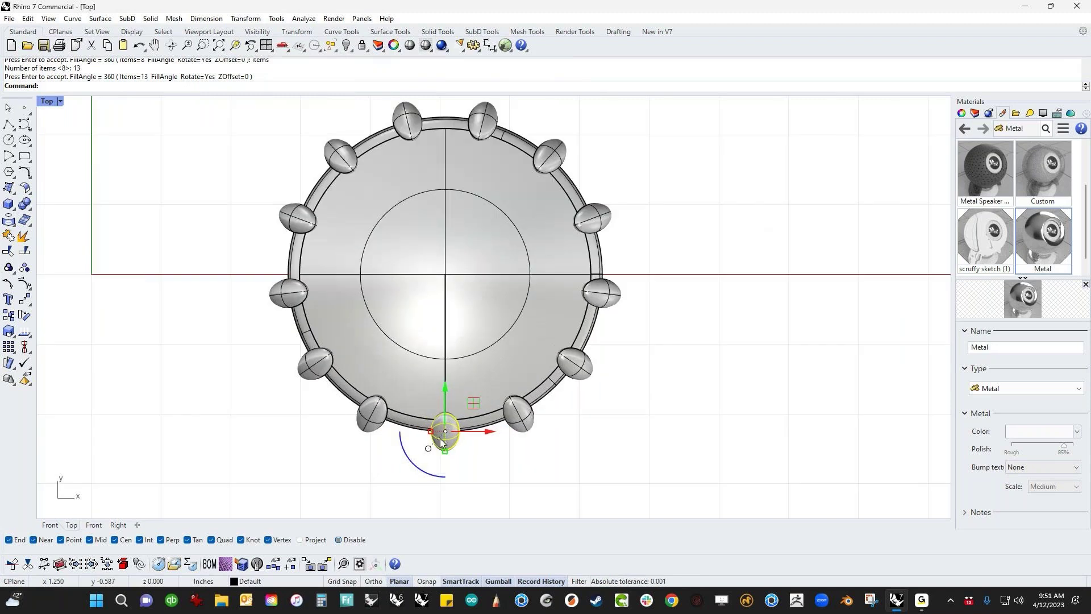
- In the Top view, narrow the front ellipsoid across its width so every arrayed copy becomes slimmer
drag(431, 426, 433, 428)
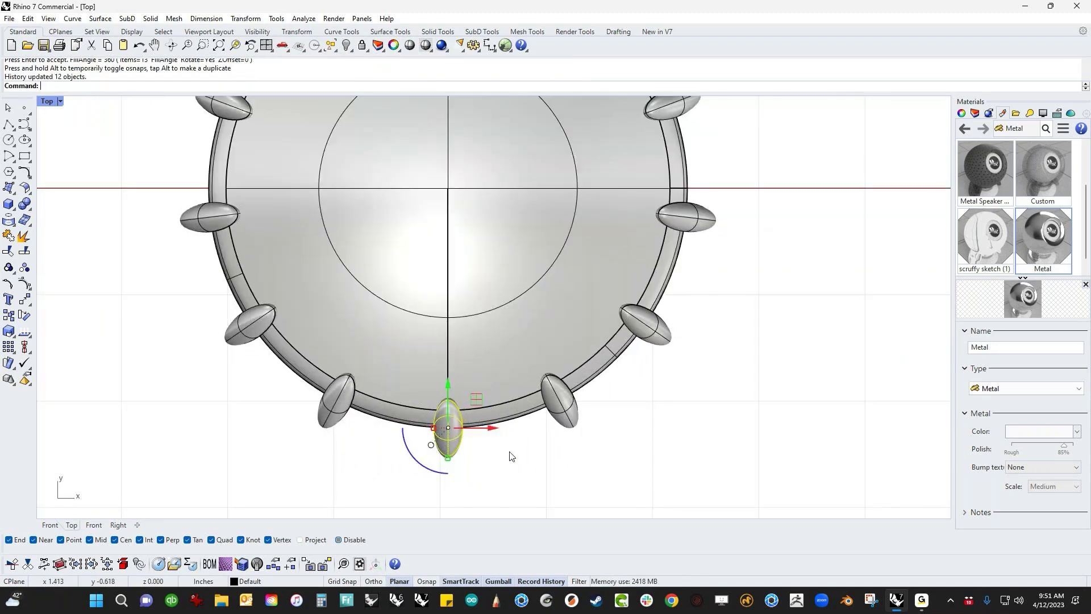
key(Return)
right_drag(511, 396, 341, 411)
key(Escape)
scroll(296, 364, down, 5)
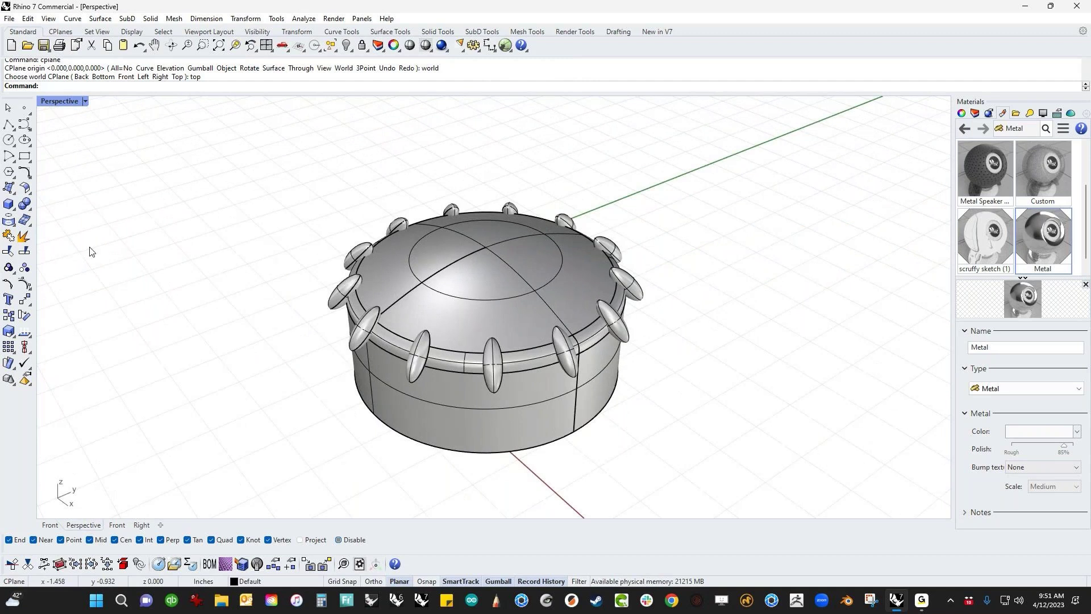
- Cap the open underside of the domed body to make it a closed solid
right_drag(408, 453, 438, 400)
click(438, 400)
text(cap)
key(Return)
key(Escape)
right_drag(359, 419, 151, 339)
- Use Boolean Difference to subtract the ring of ellipsoids from the capped dome
click(25, 206)
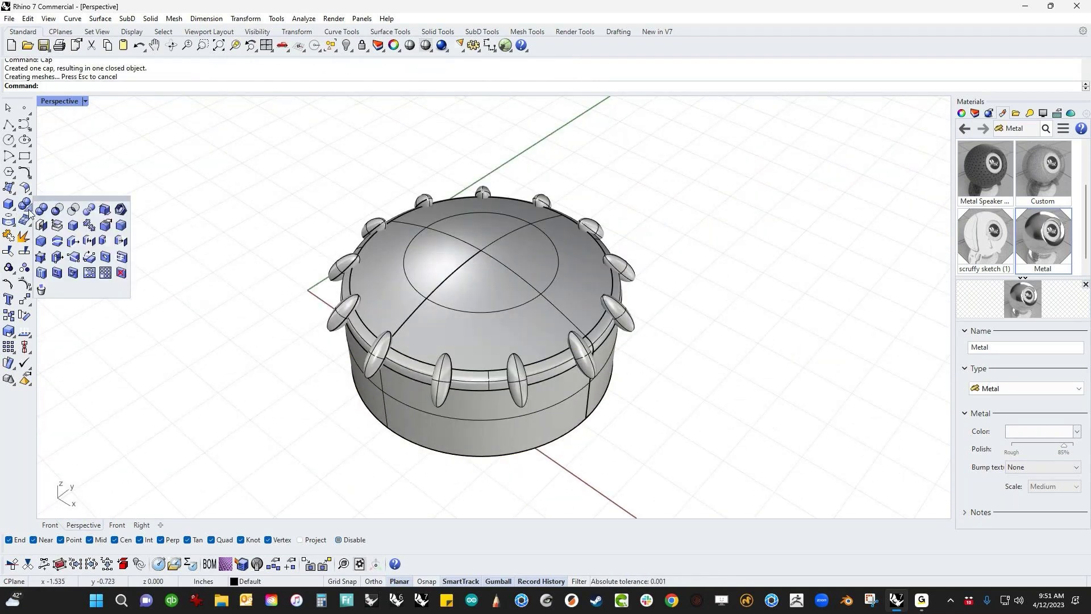
click(57, 209)
click(378, 311)
key(Return)
drag(278, 155, 833, 449)
key(Return)
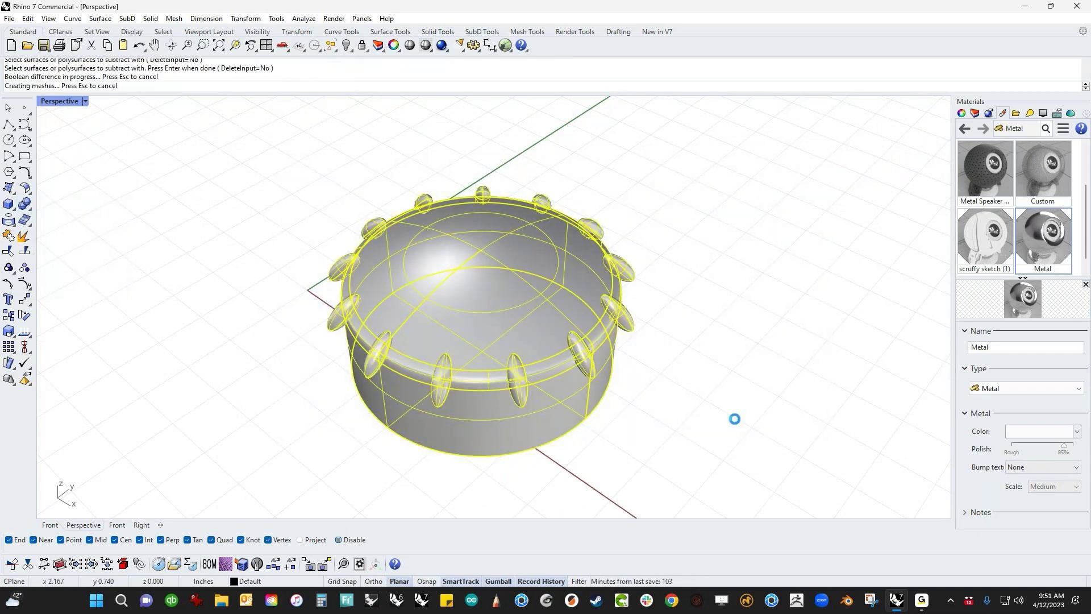
- Delete the ellipsoids left around the notched dome and show the hidden objects
drag(266, 125, 756, 433)
key(Delete)
right_drag(684, 452, 638, 382)
scroll(560, 376, up, 5)
scroll(639, 383, down, 5)
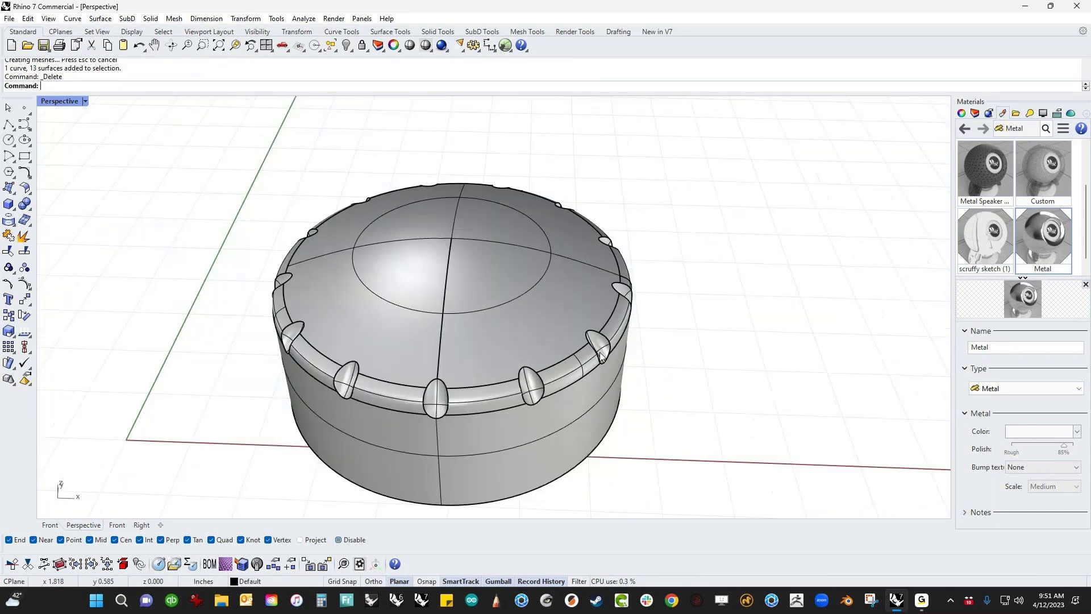
text(v)
key(Return)
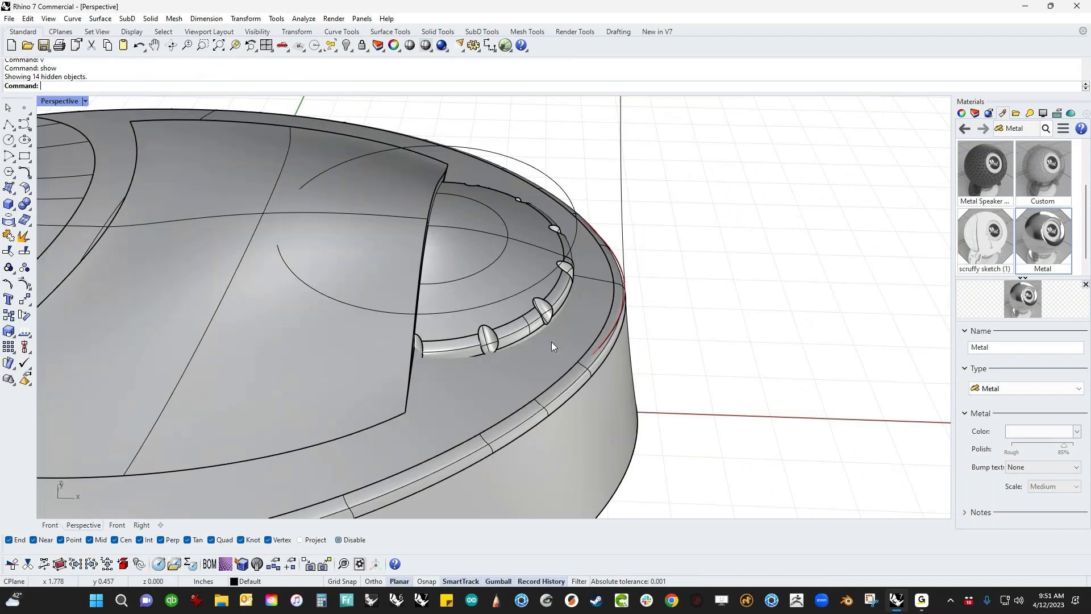
- Rotate the notched dome slightly about its vertical axis to reposition the notches along the base's front
scroll(543, 347, down, 3)
right_drag(543, 347, 431, 301)
click(500, 273)
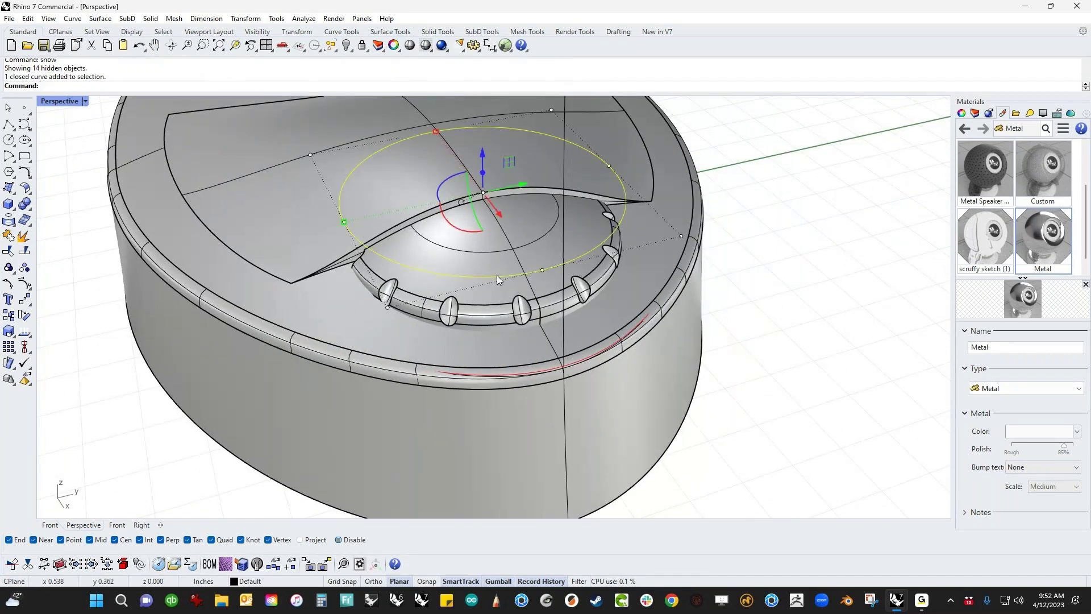
click(505, 312)
drag(445, 266, 427, 251)
right_drag(558, 282, 471, 290)
scroll(507, 281, up, 5)
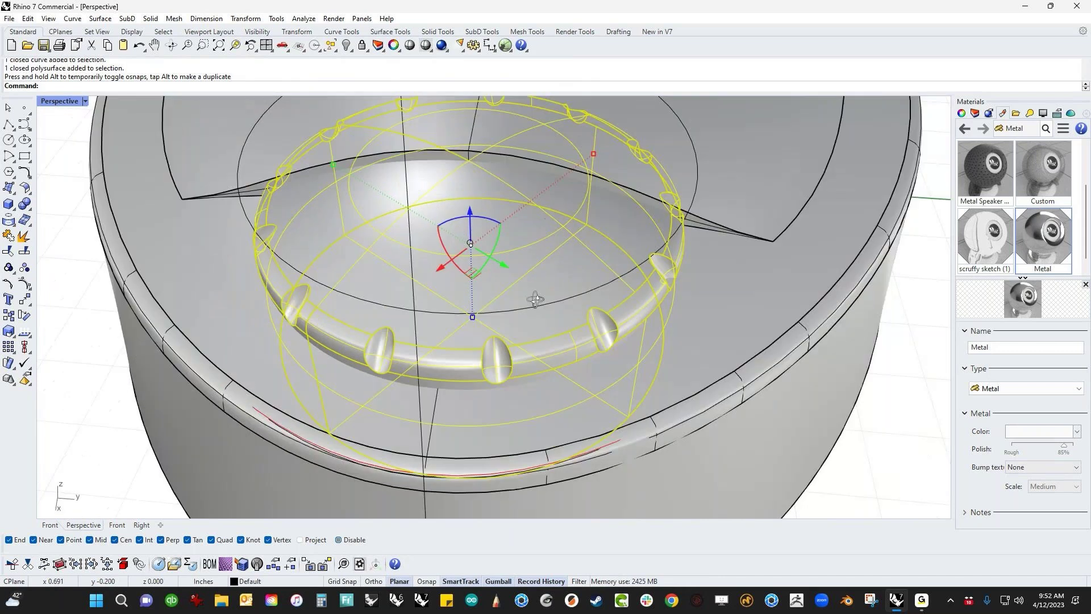
right_drag(536, 300, 558, 302)
key(Escape)
scroll(558, 302, down, 5)
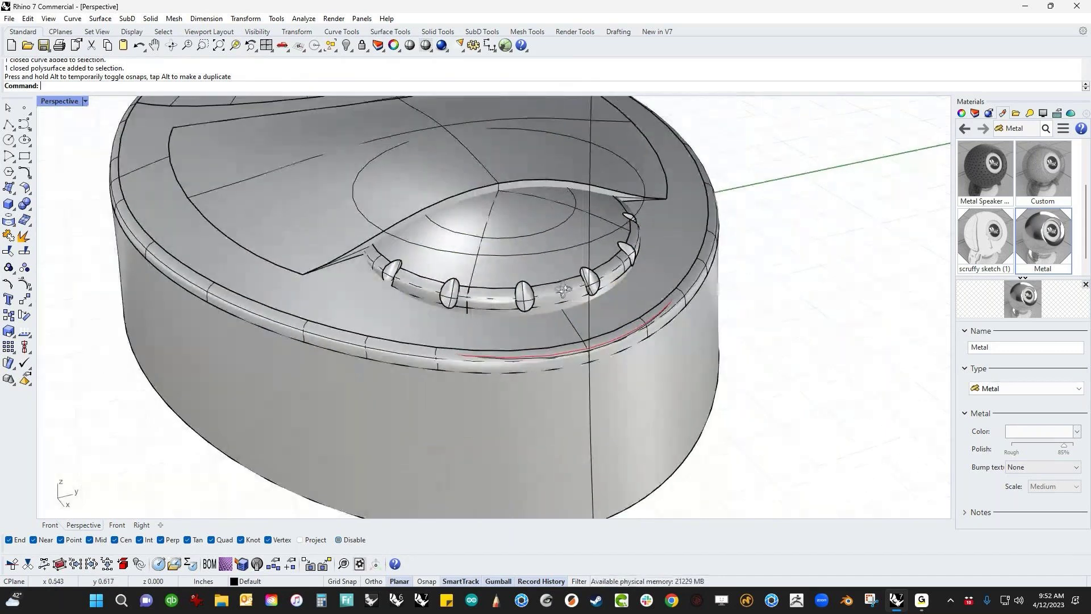
- Select the notched dome and copy it to the clipboard
scroll(558, 302, up, 2)
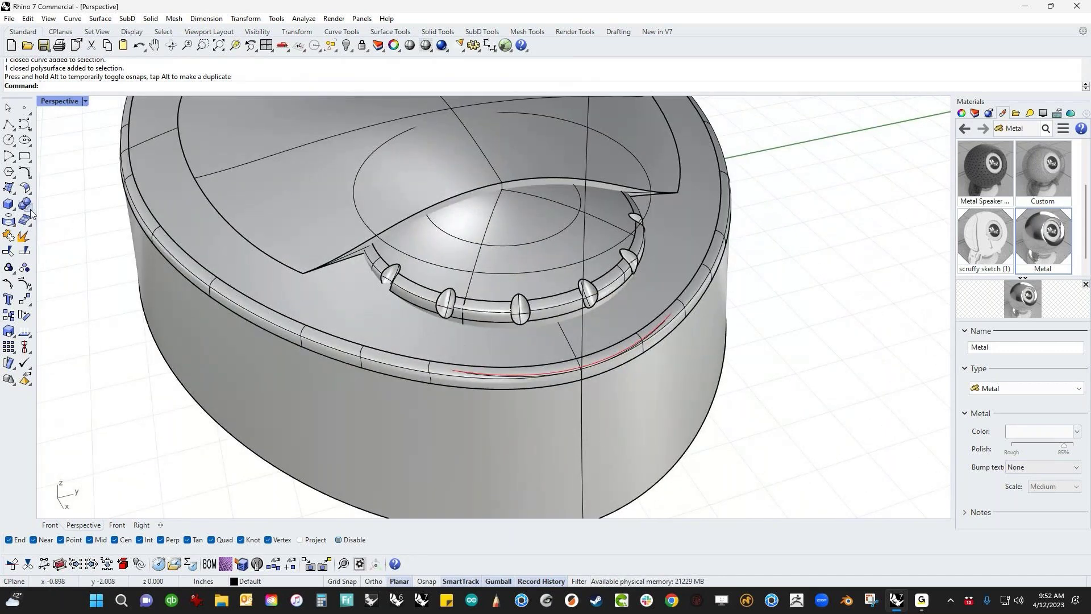
mouse_move(339, 262)
right_down()
mouse_move(321, 301)
mouse_move(354, 206)
mouse_move(321, 248)
mouse_move(335, 257)
right_up()
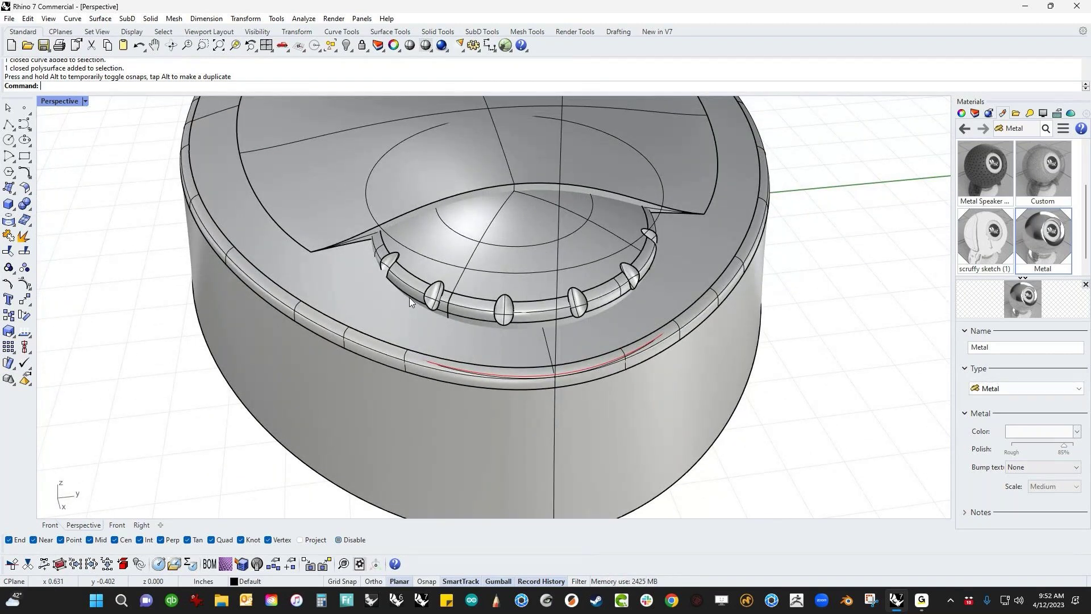
right_drag(409, 298, 547, 287)
click(547, 288)
click(231, 363)
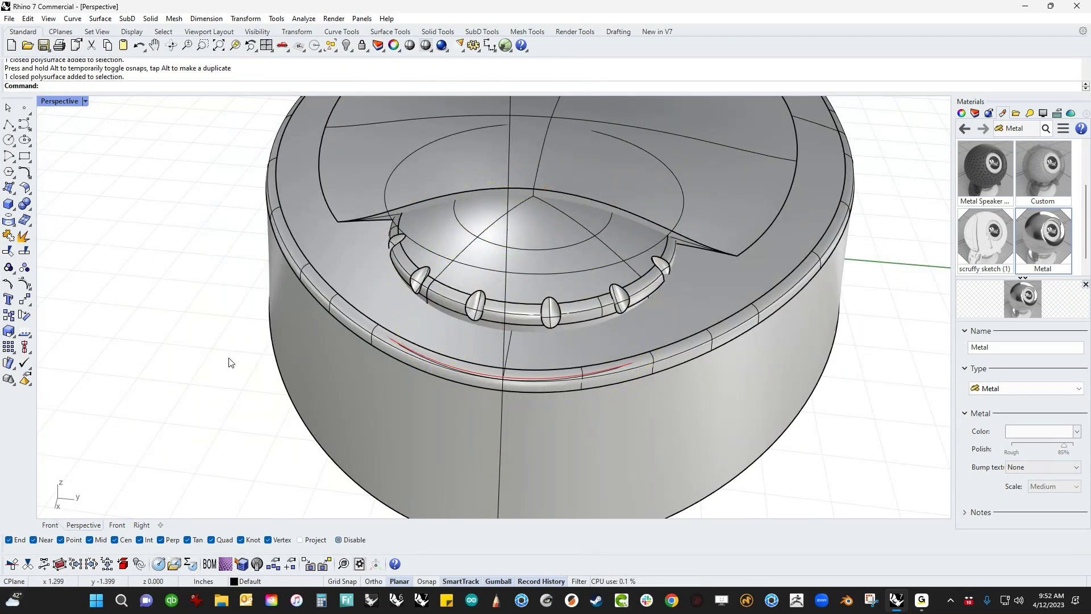
click(548, 284)
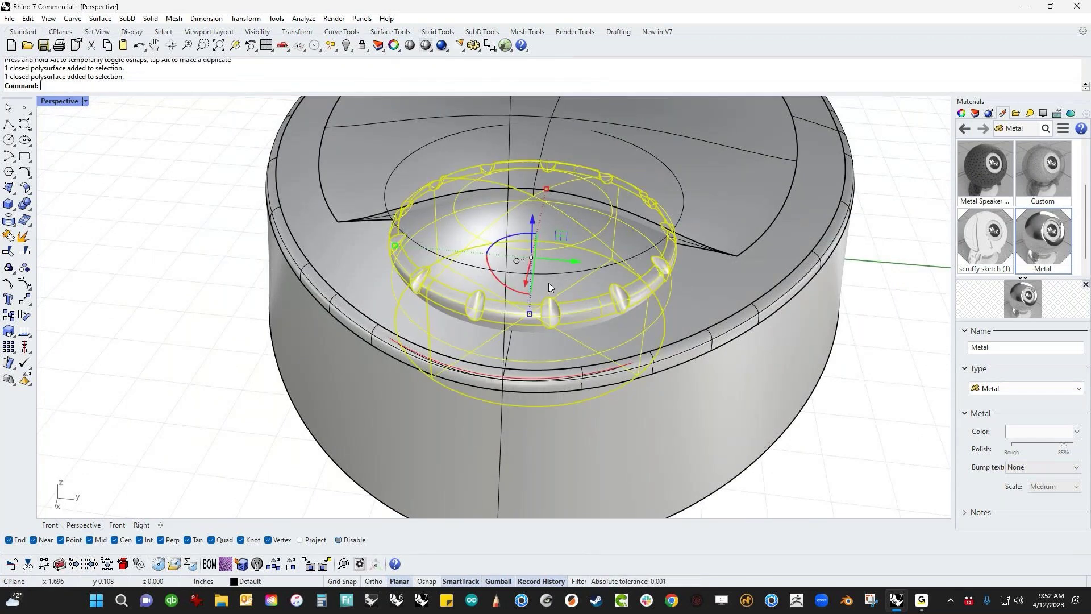
key(ctrl+c)
right_drag(141, 392, 174, 398)
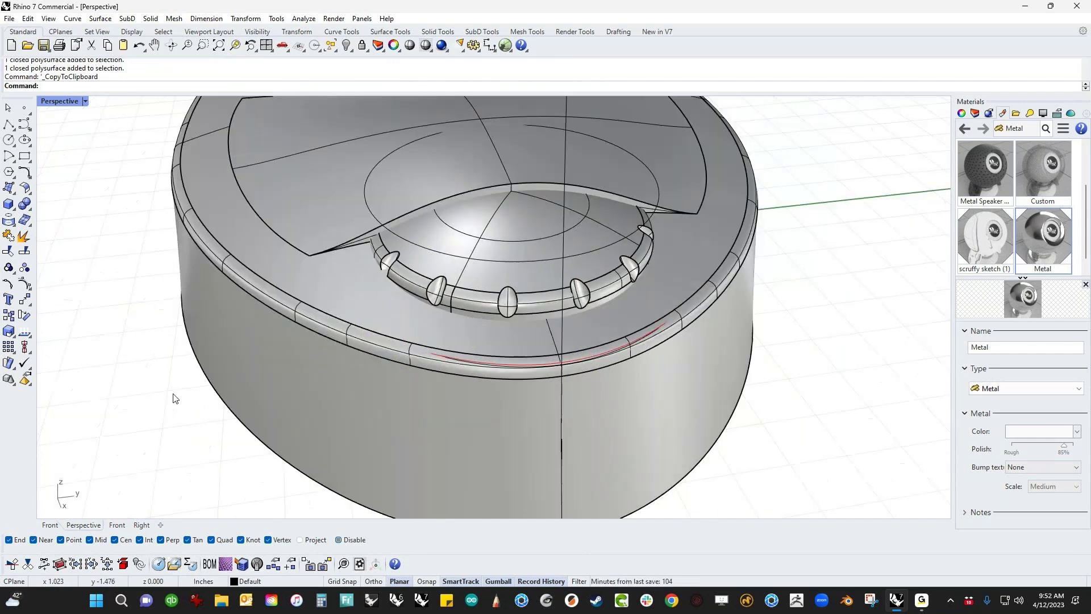
- Undo back past the ellipsoid subtraction, delete the ellipsoids around the plain dome and show the hidden objects
key(ctrl+z)
key(ctrl+z)
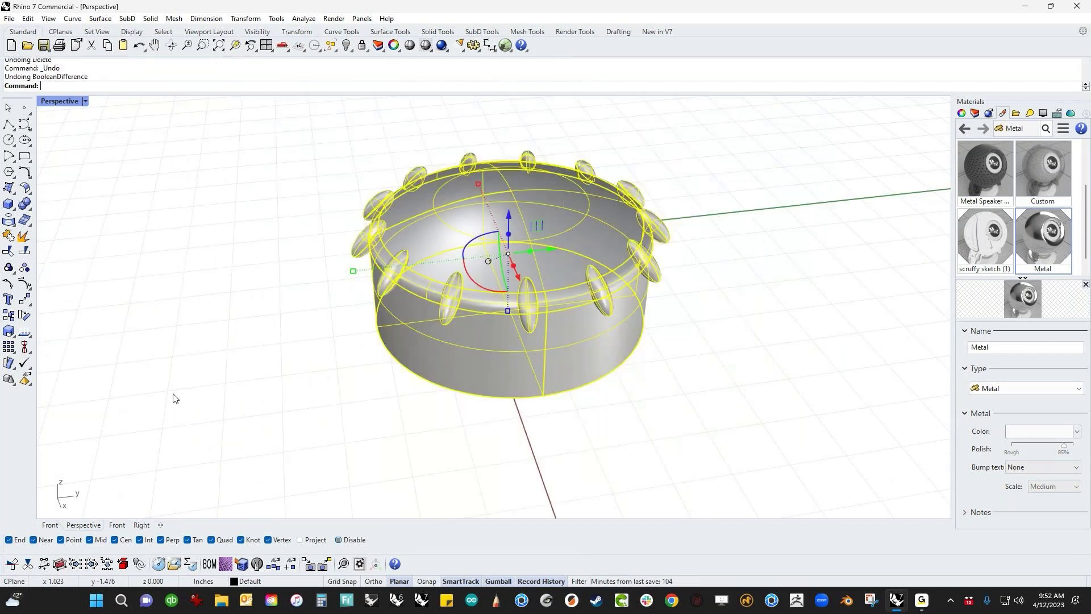
click(274, 392)
drag(290, 134, 836, 340)
key(Delete)
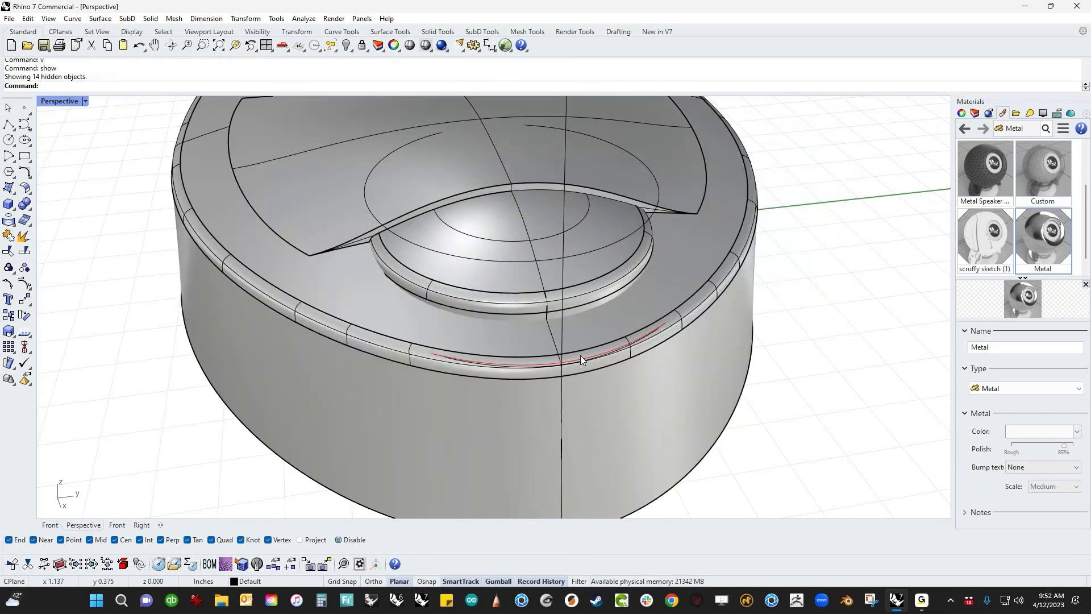
- Cap the openings of the oval metal base
right_drag(581, 356, 540, 359)
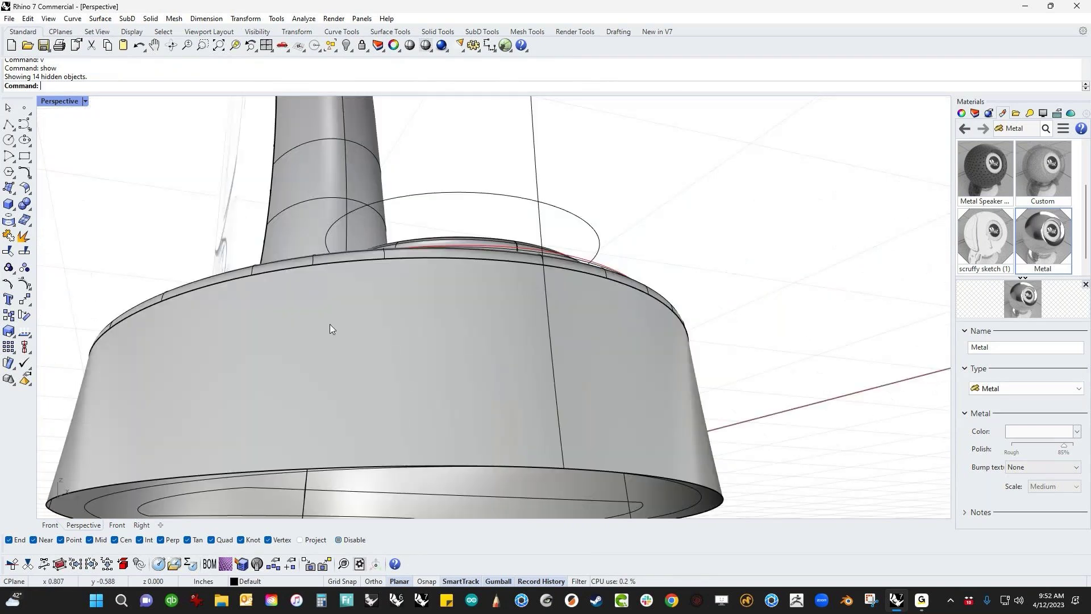
scroll(327, 371, down, 4)
click(326, 372)
text(Cap)
key(Return)
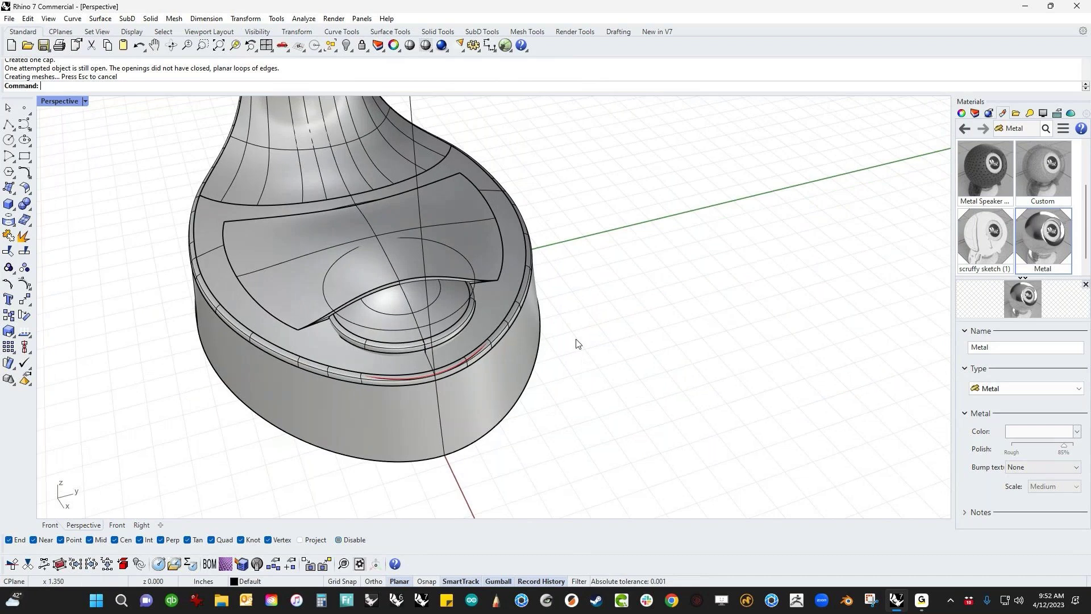
right_drag(576, 343, 579, 387)
scroll(579, 387, up, 8)
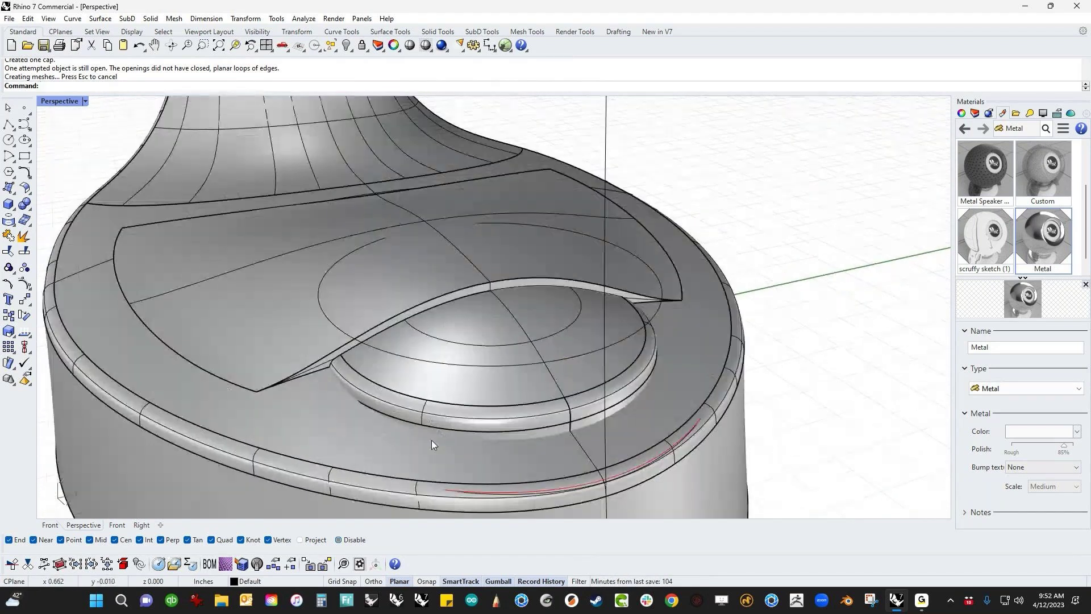
- Try to subtract the plain dome from the oval base with Boolean Difference
click(32, 212)
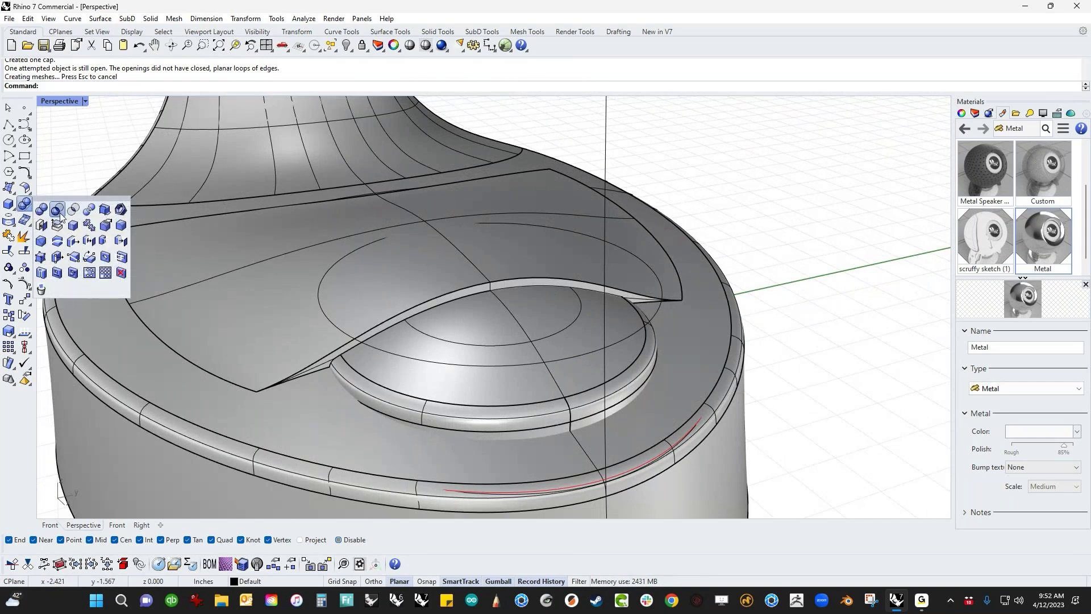
click(54, 206)
click(350, 458)
key(Return)
click(440, 435)
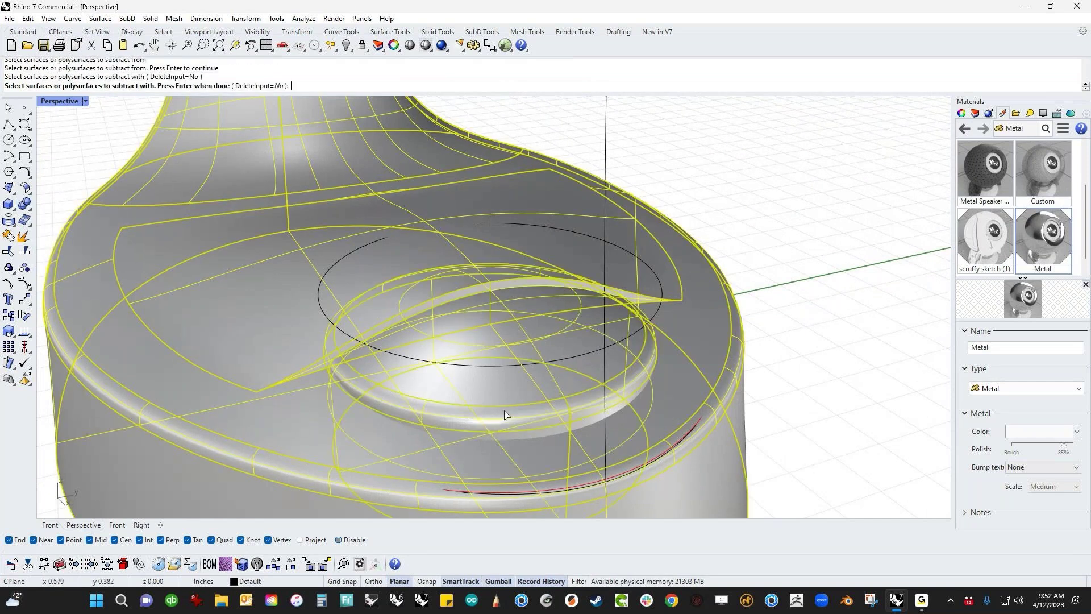
key(Return)
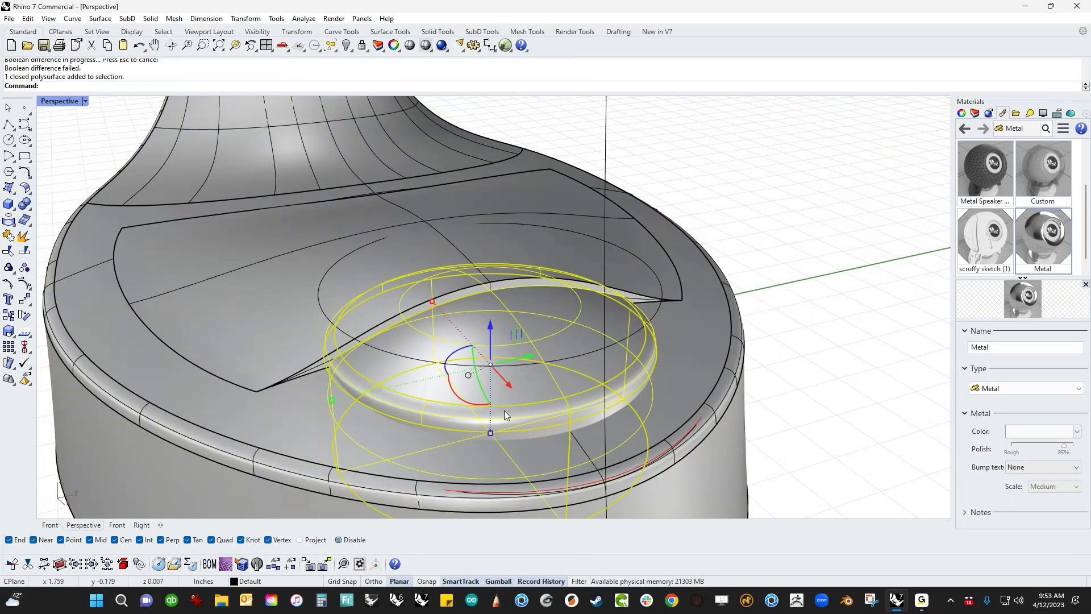
key(Delete)
key(ctrl+z)
key(Escape)
- Retry the Boolean Difference of the base and the dome, picking the base's top rim area first
right_drag(466, 389, 408, 373)
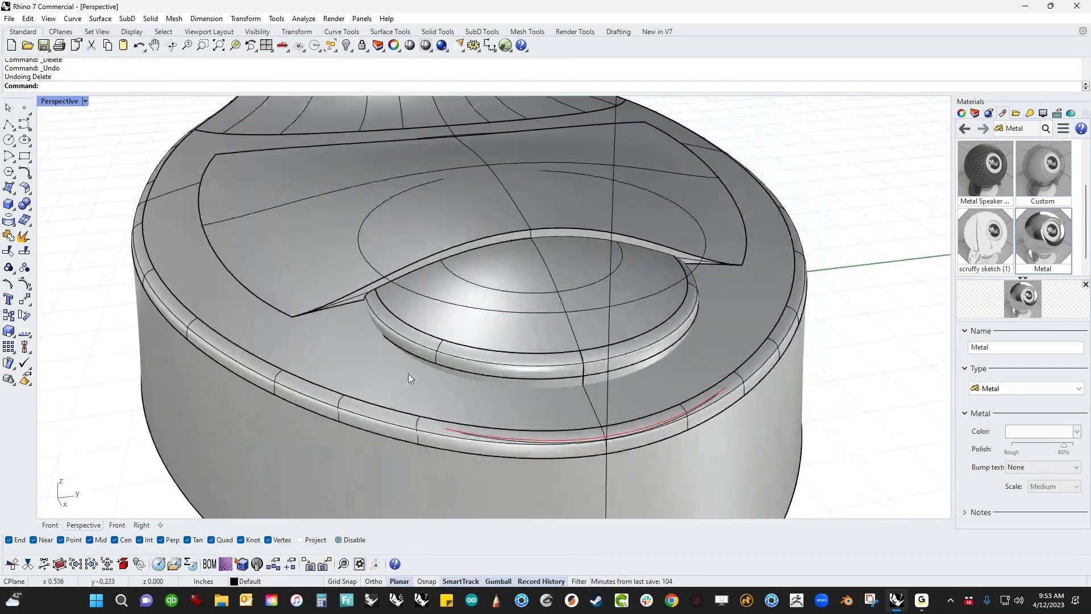
click(30, 211)
click(57, 210)
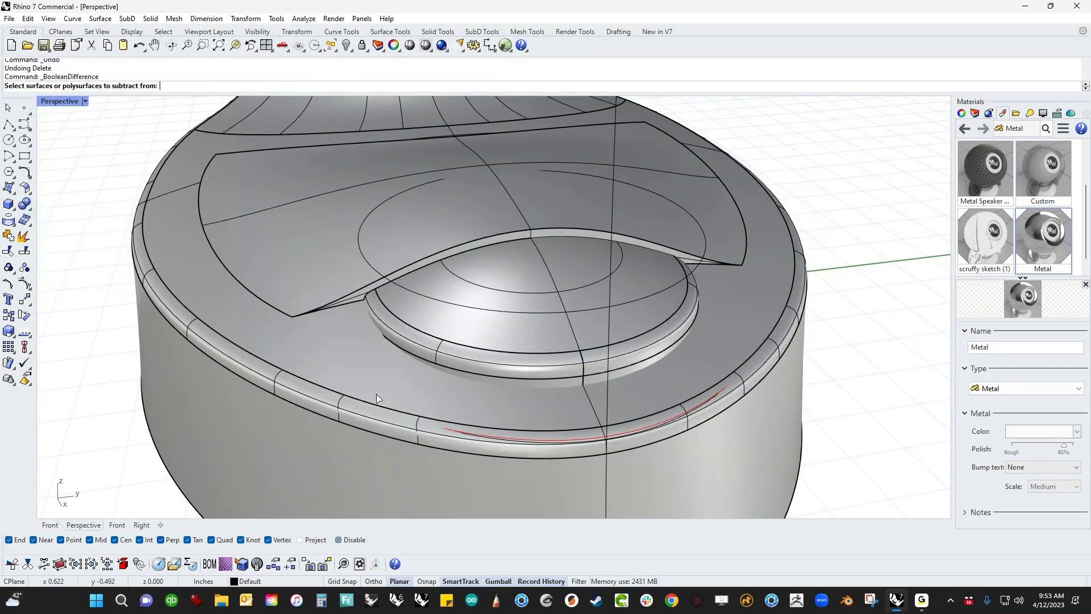
click(378, 397)
key(Return)
click(440, 352)
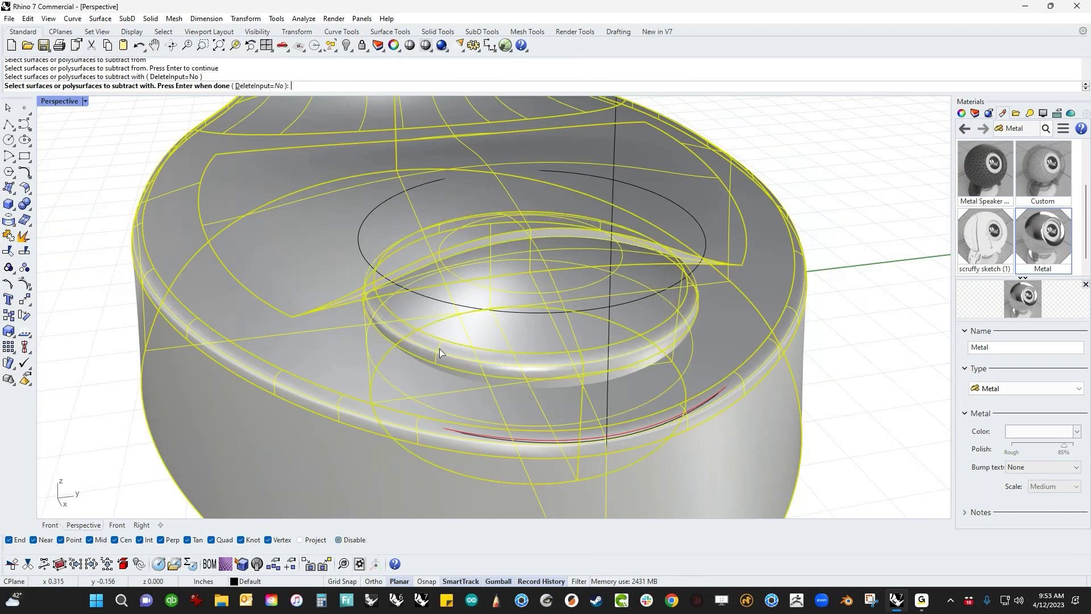
key(Return)
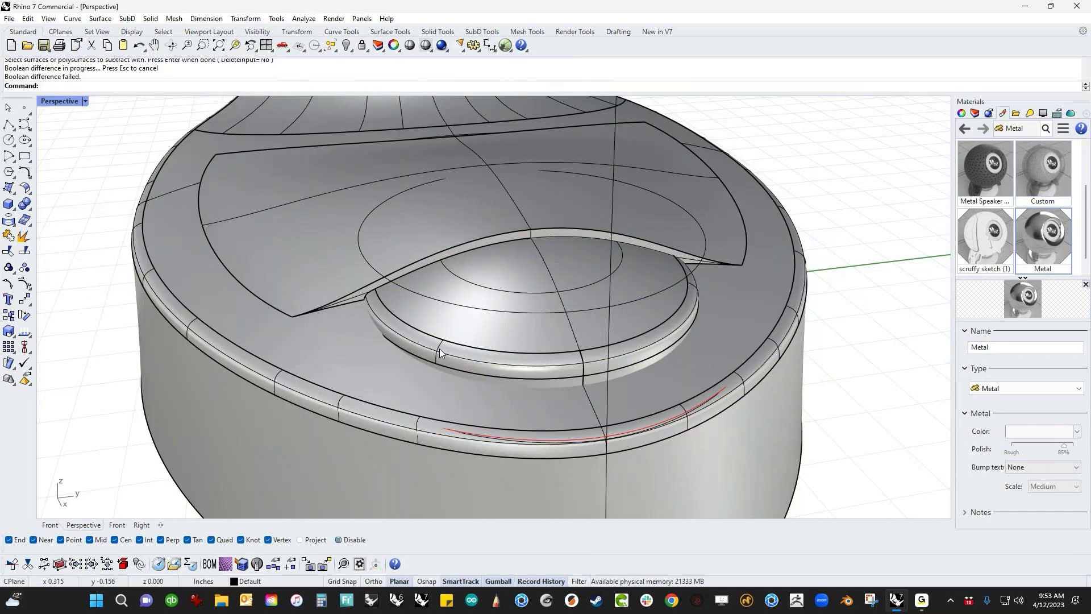
- Move the plain dome slightly down into the oval base
right_drag(457, 375, 514, 345)
click(516, 342)
drag(530, 292, 533, 335)
scroll(466, 354, down, 4)
right_drag(473, 360, 453, 383)
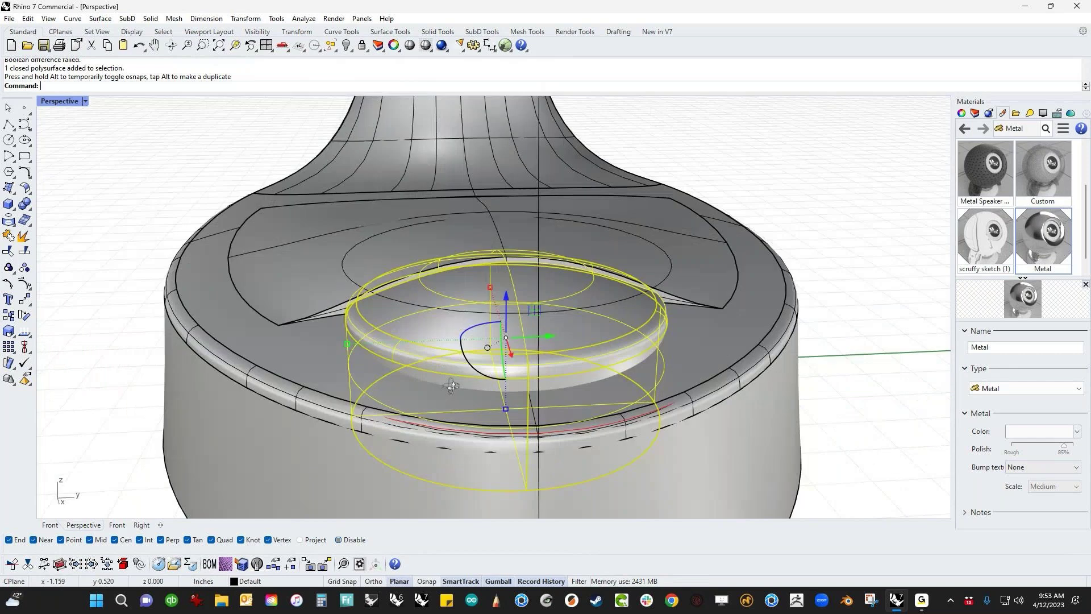
click(827, 327)
right_drag(827, 326, 728, 359)
- Rotate the plain dome about its vertical axis to turn its seams away from the base's centreline
click(526, 360)
right_drag(526, 360, 549, 380)
click(543, 347)
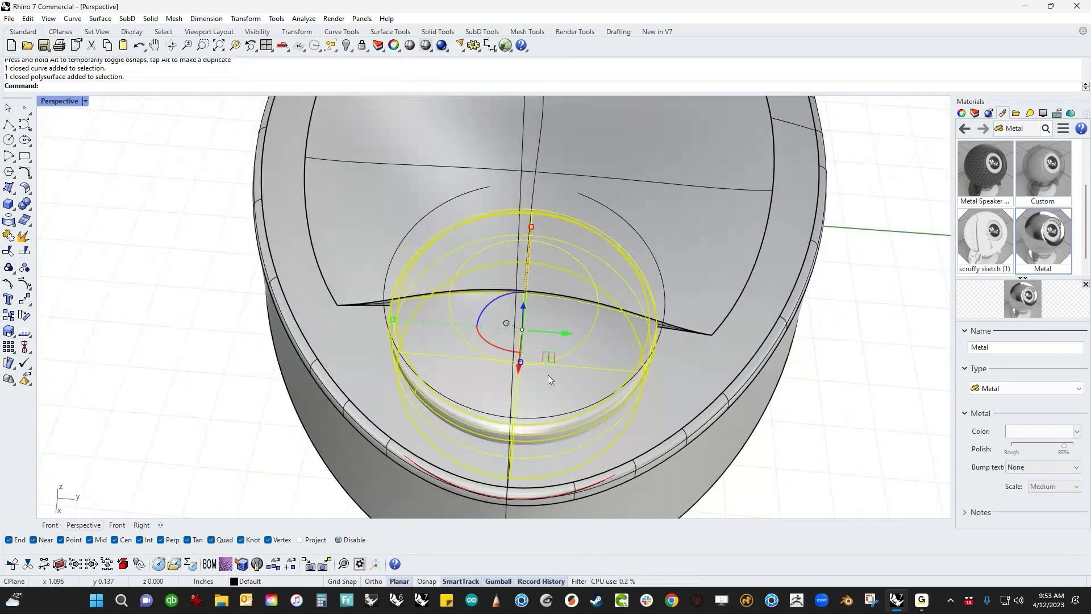
drag(489, 308, 284, 376)
key(Escape)
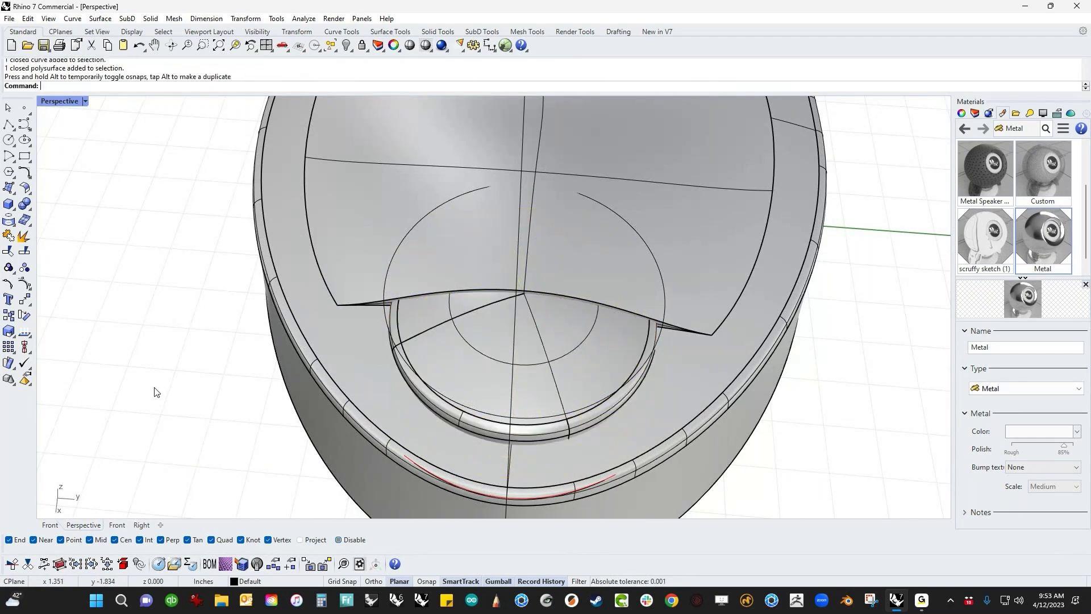
- Examine the edge and narrow face of the base's curved recess where they meet the dome
ctrl+shift+click(422, 332)
key(Escape)
scroll(422, 312, up, 4)
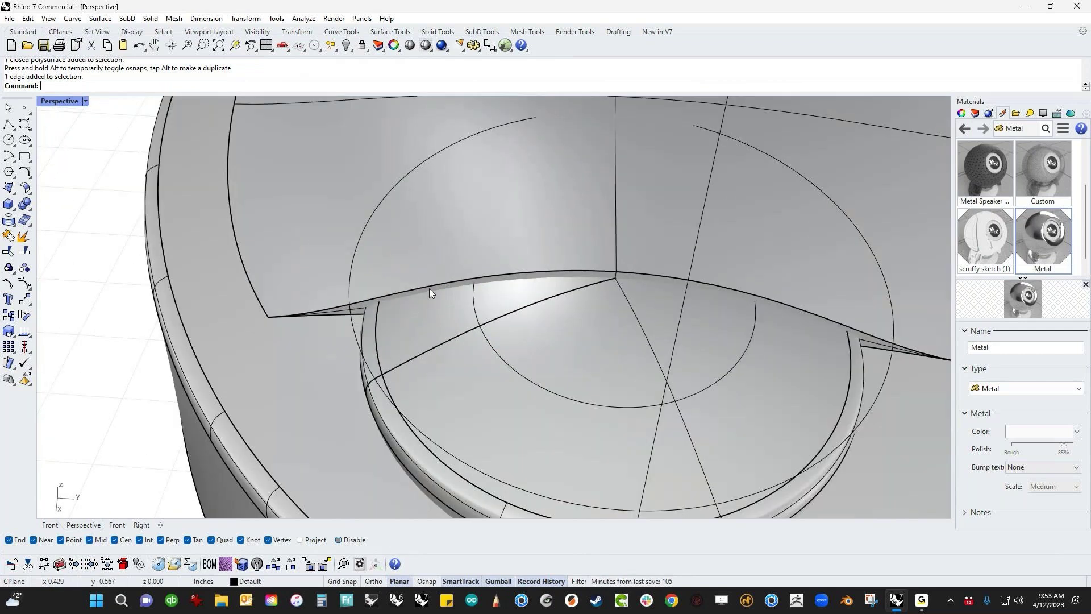
scroll(318, 315, up, 3)
ctrl+shift+click(358, 306)
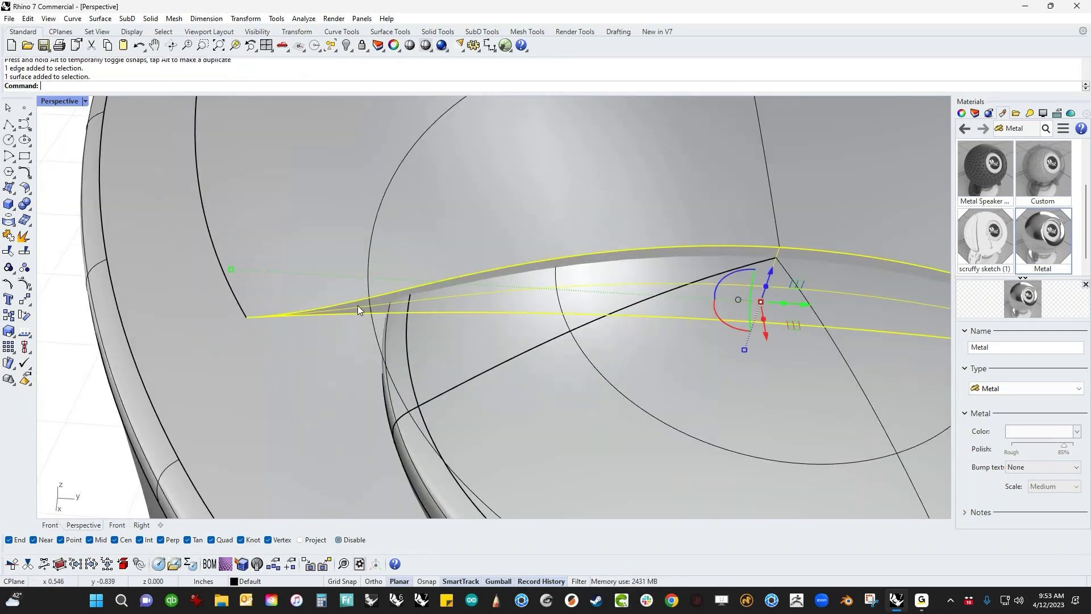
scroll(357, 305, down, 5)
key(Escape)
- Rotate the plain dome further about its vertical axis so its rim seam moves toward the front
click(475, 363)
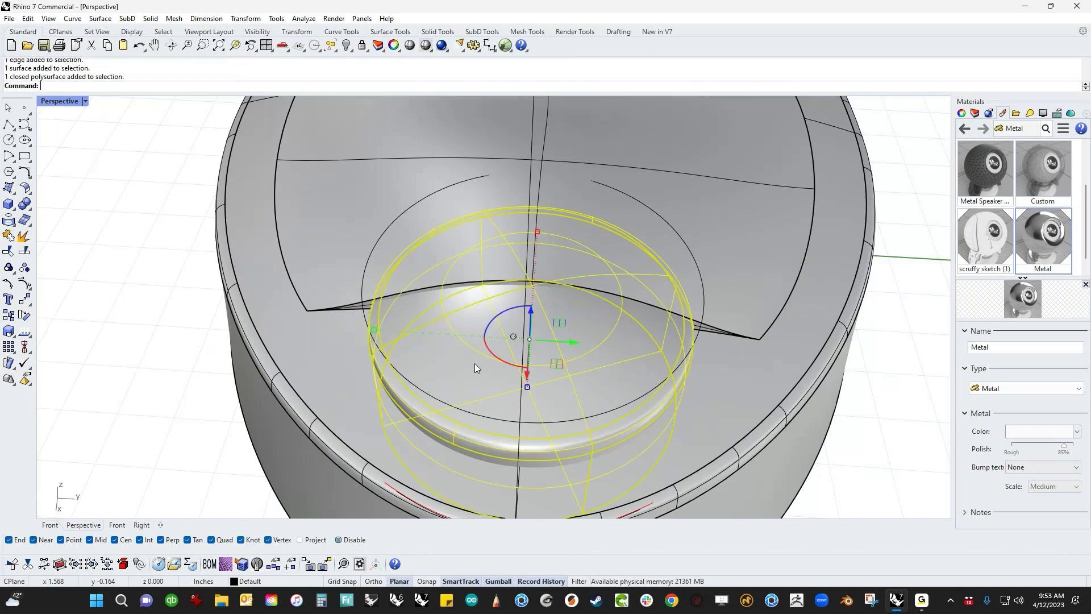
drag(505, 308, 578, 340)
click(190, 402)
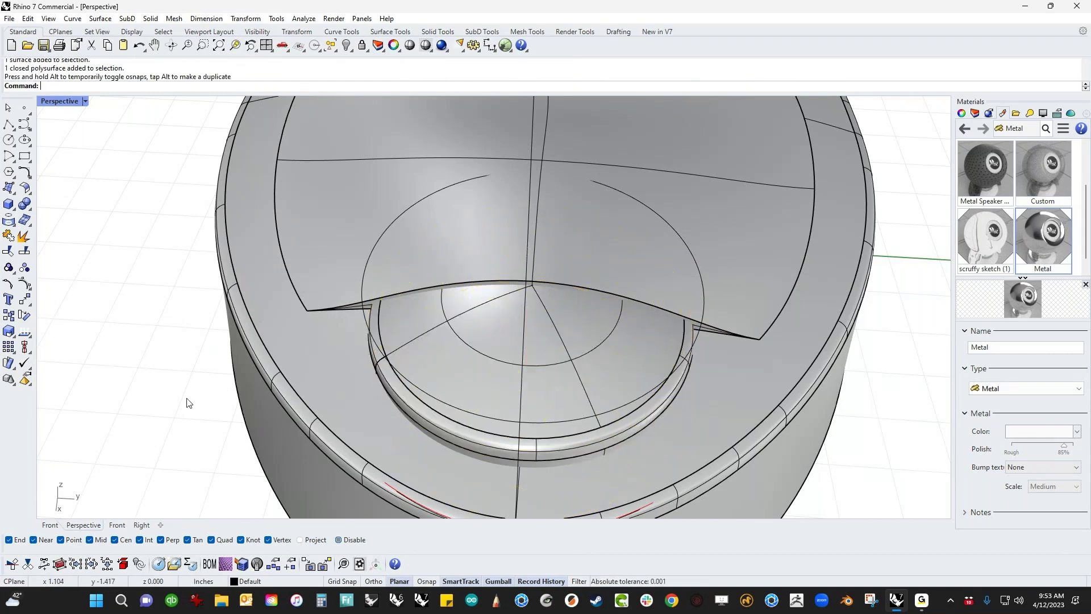
scroll(183, 389, up, 3)
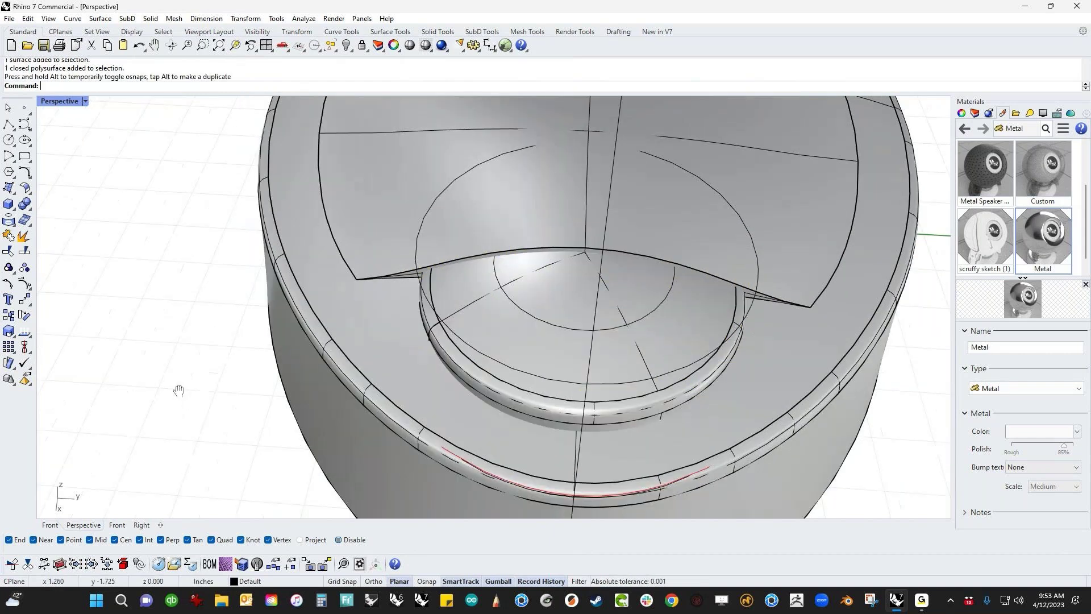
- Subtract the rotated dome from the oval base with Boolean Difference, keeping the input dome
click(30, 209)
click(57, 210)
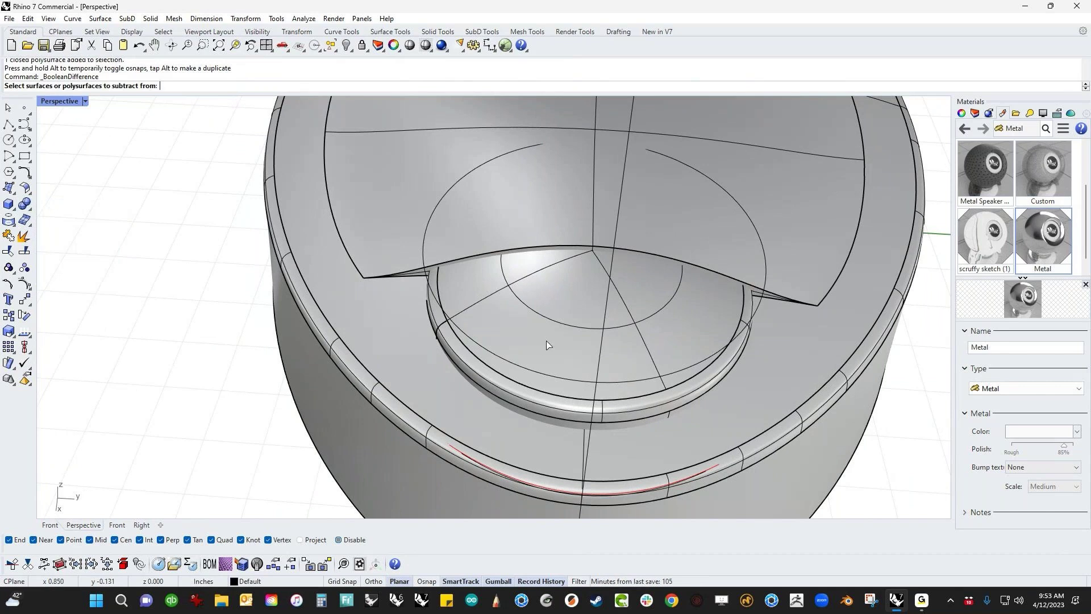
click(470, 412)
key(Return)
click(537, 372)
key(Return)
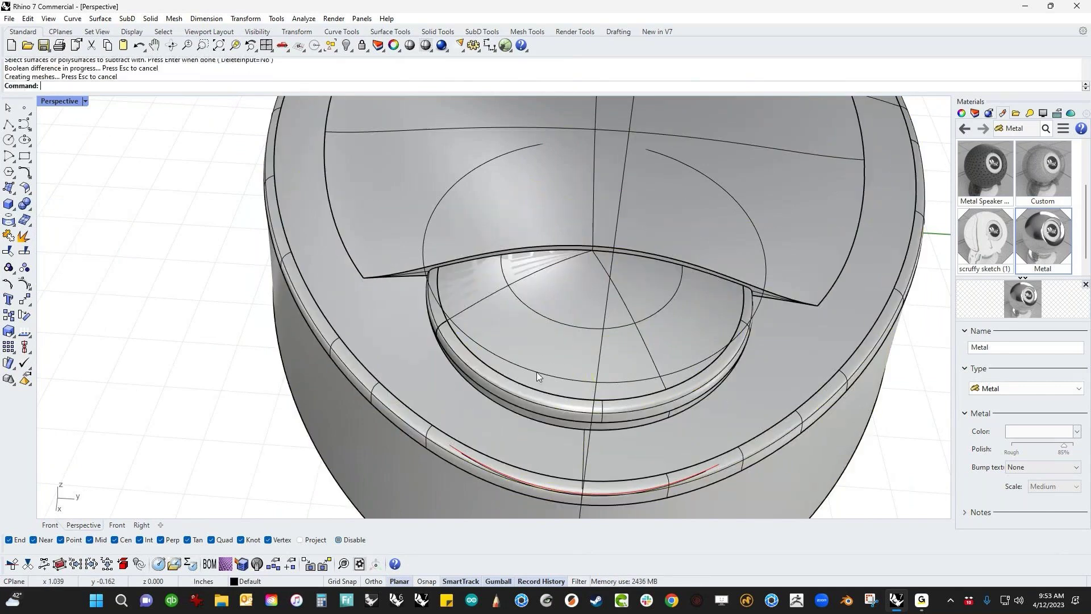
- Delete the separate dome polysurface and inspect the cut base underneath
click(536, 372)
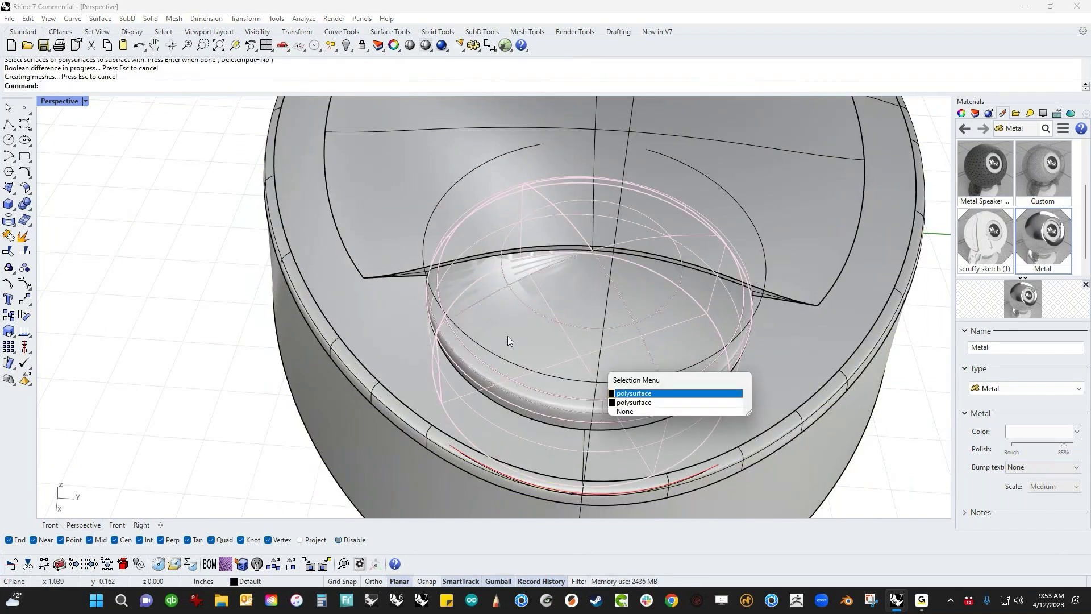
key(Return)
key(Delete)
click(552, 355)
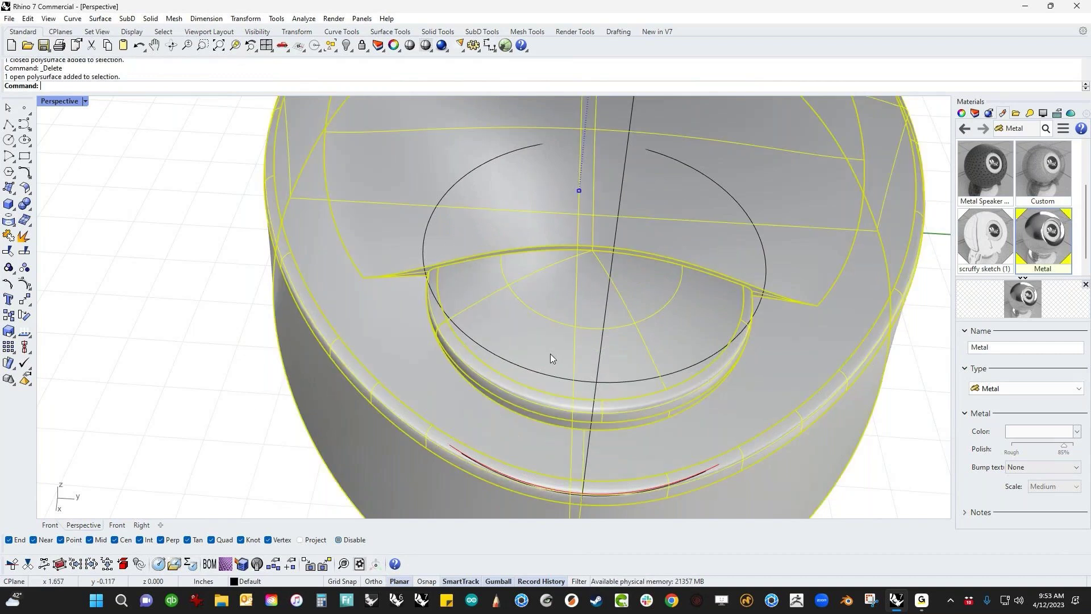
right_drag(253, 403, 469, 345)
click(767, 365)
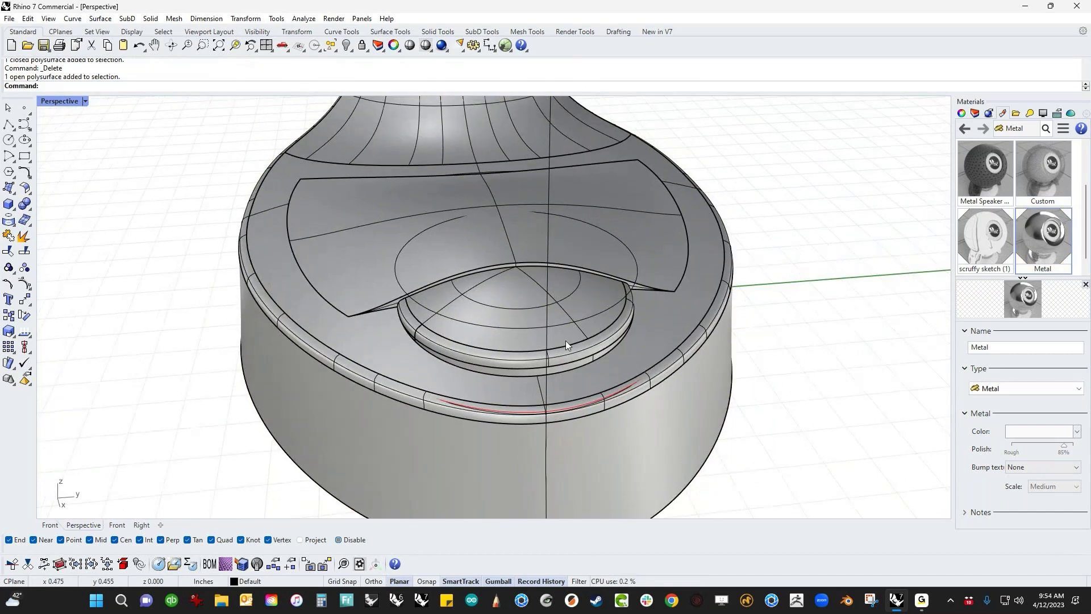
- Check the cut area of the base up close and undo the dome's deletion
click(567, 341)
scroll(589, 353, up, 4)
click(854, 368)
scroll(853, 369, down, 5)
key(ctrl+z)
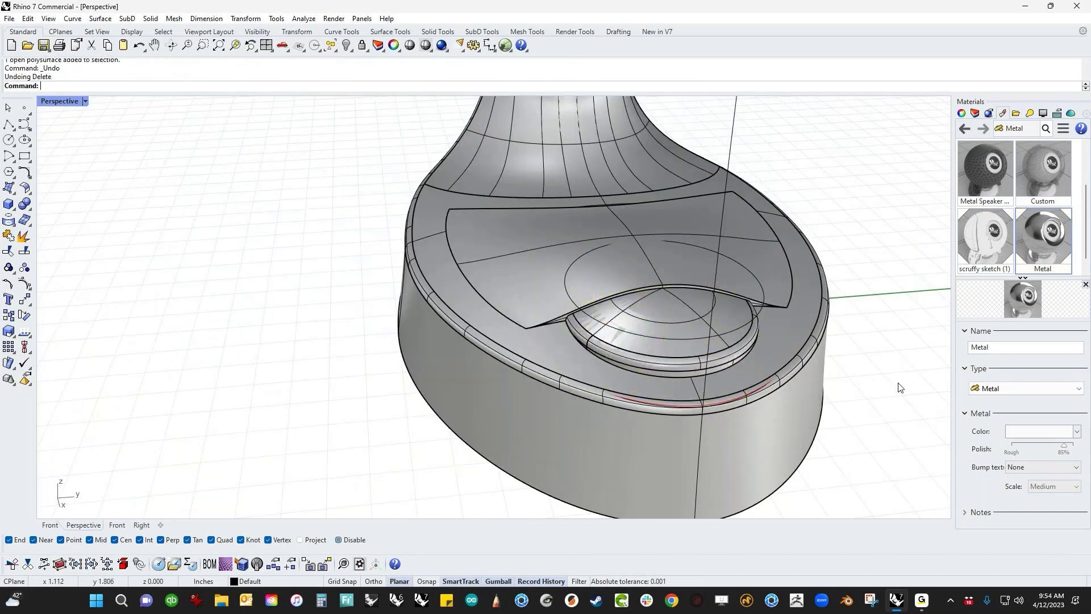
- Undo the boolean difference on the lamp-shaped body
key(ctrl+z)
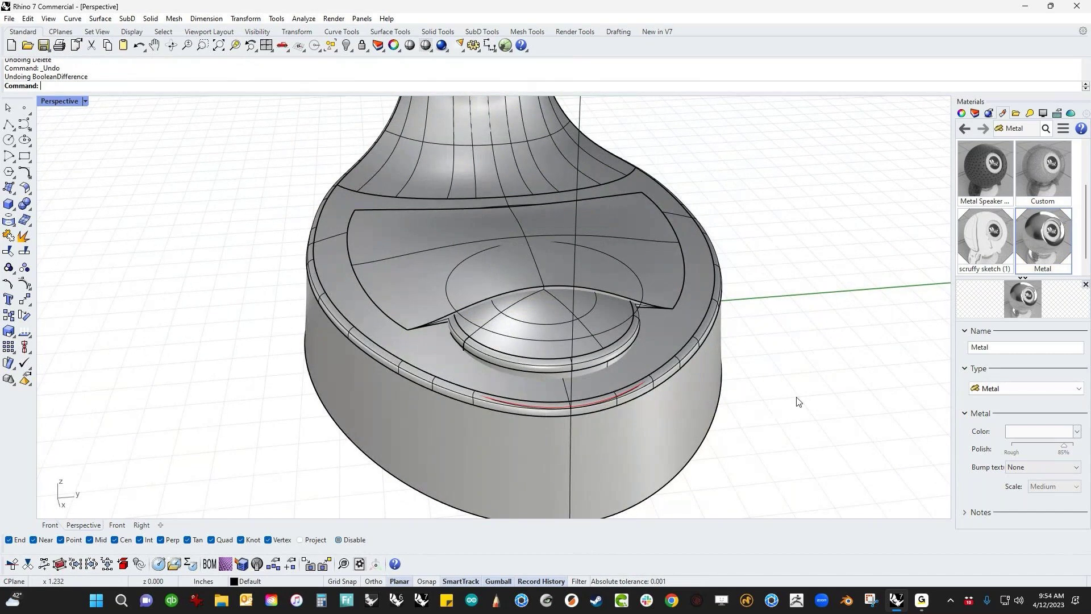
scroll(526, 383, up, 3)
scroll(526, 378, down, 3)
- Flip the surface normal direction of the main body polysurface
click(411, 376)
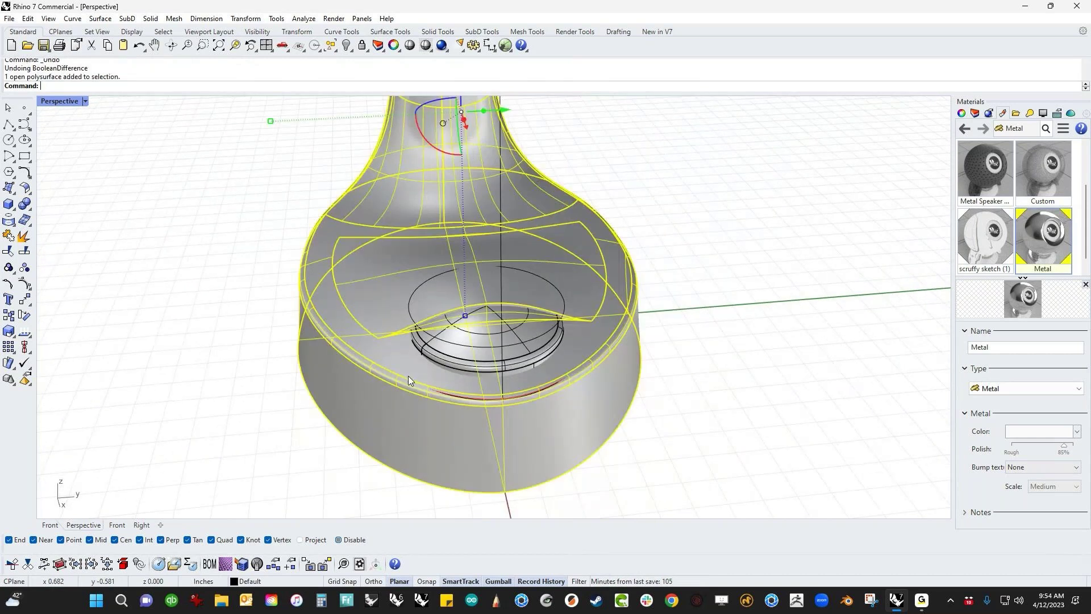
click(25, 331)
right_drag(190, 375, 214, 349)
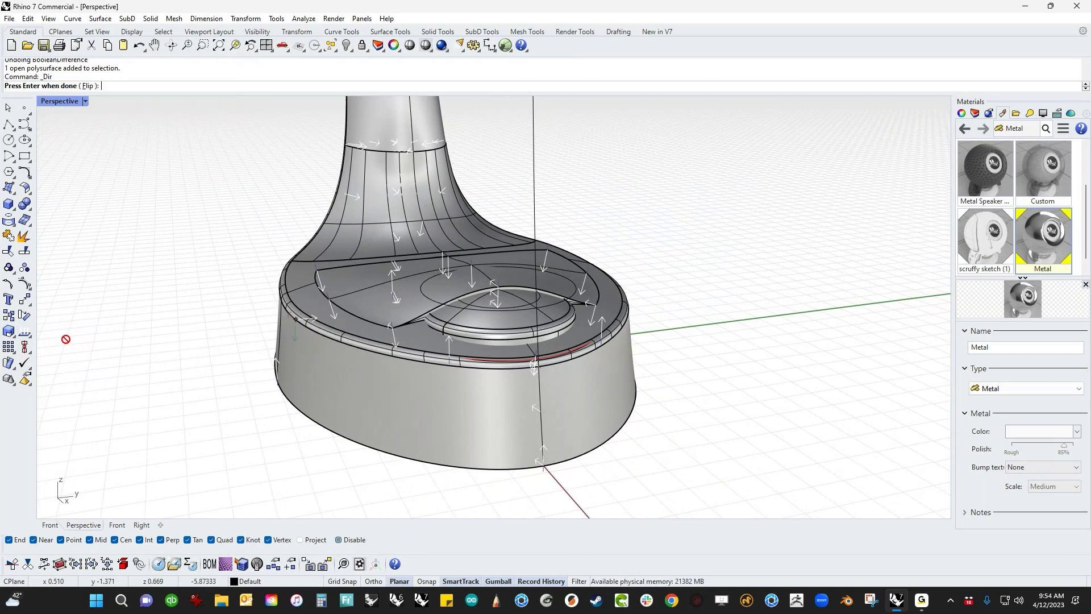
text(f)
key(Return)
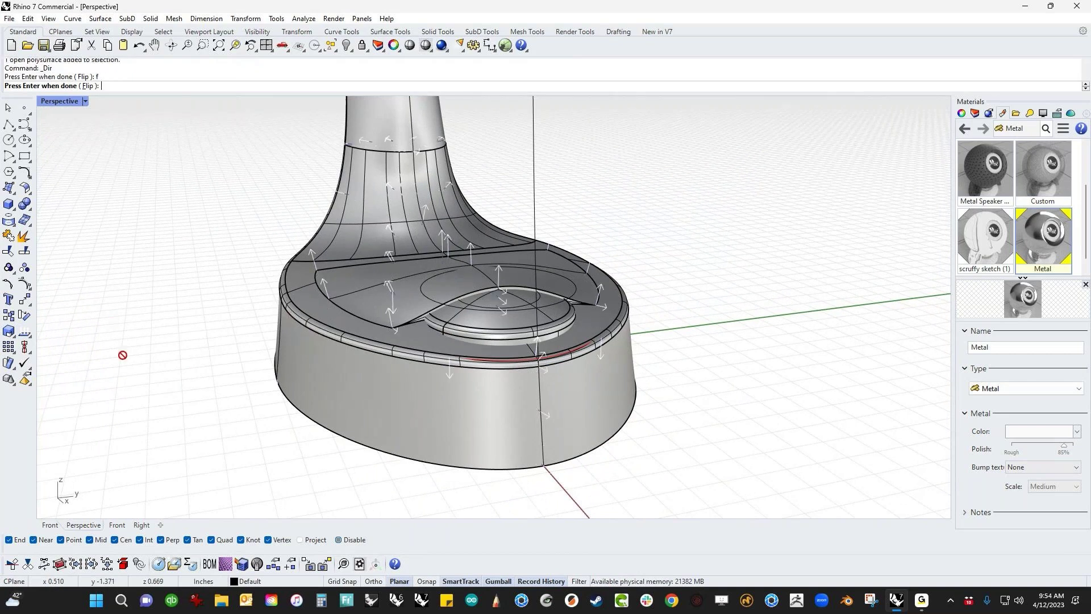
key(Return)
click(170, 373)
right_drag(171, 373, 146, 385)
- Subtract the domed button solid from the main body with a boolean difference, keeping the input objects (DeleteInput=No)
click(27, 207)
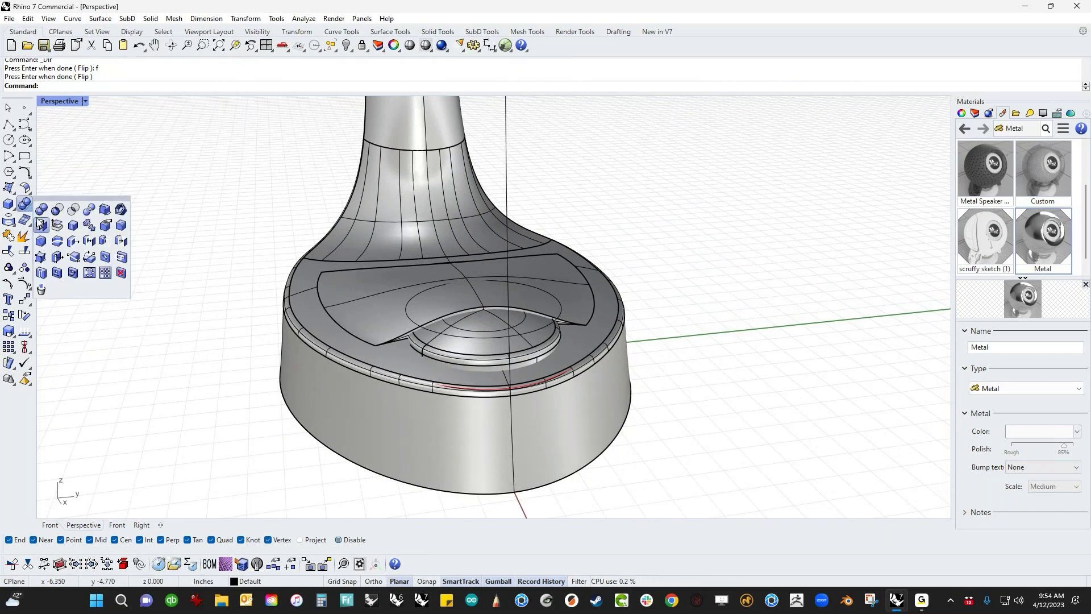
click(58, 209)
click(452, 430)
key(Return)
click(485, 348)
key(Return)
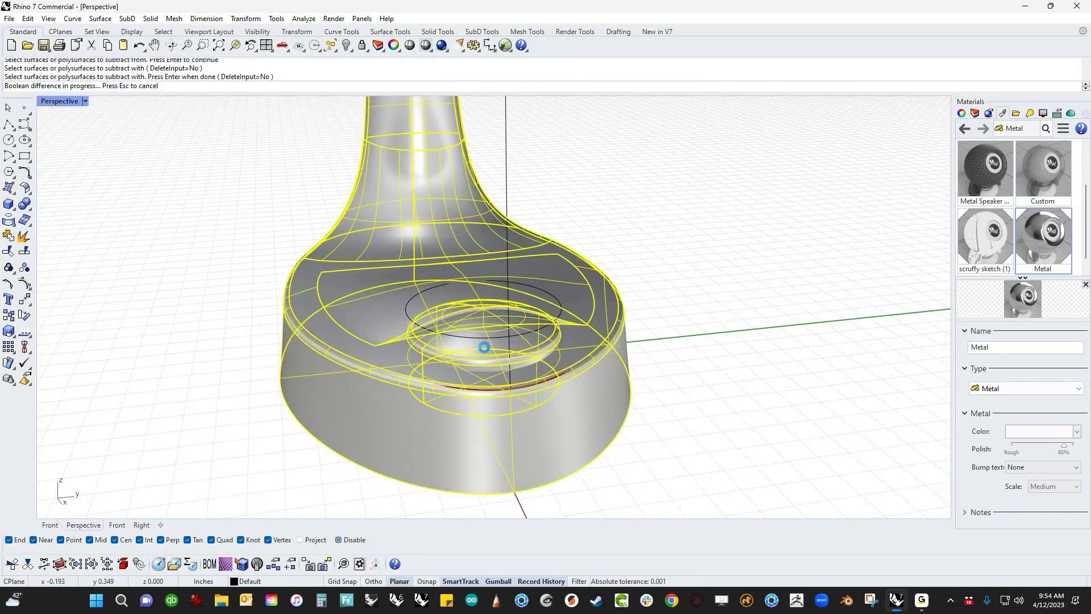
- Delete the domed button left in the pocket and paste the copied button with rim ribs in its place
click(485, 348)
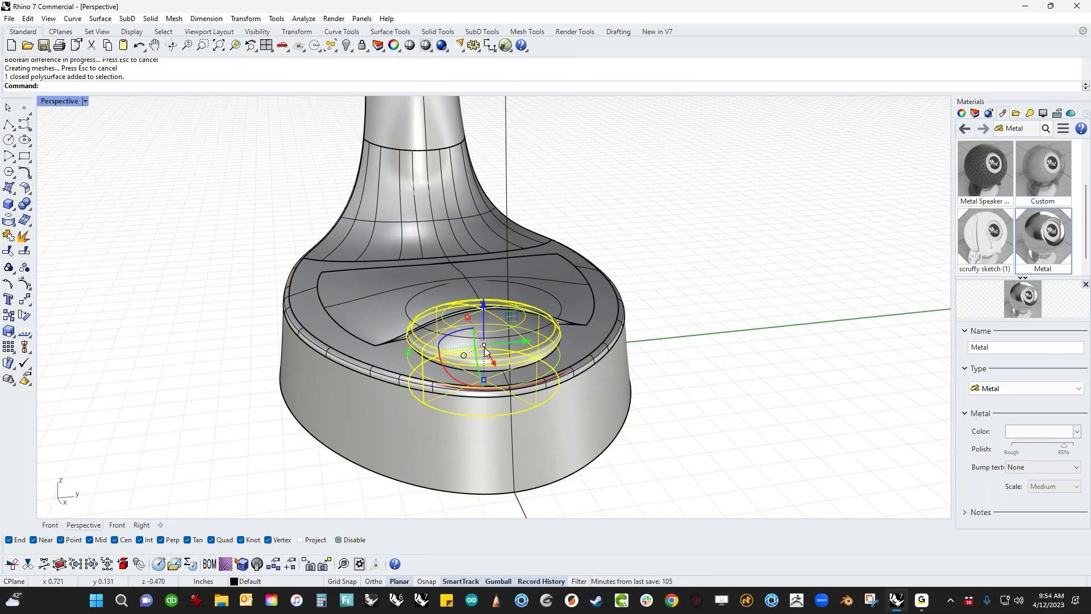
key(Delete)
right_drag(485, 347, 519, 366)
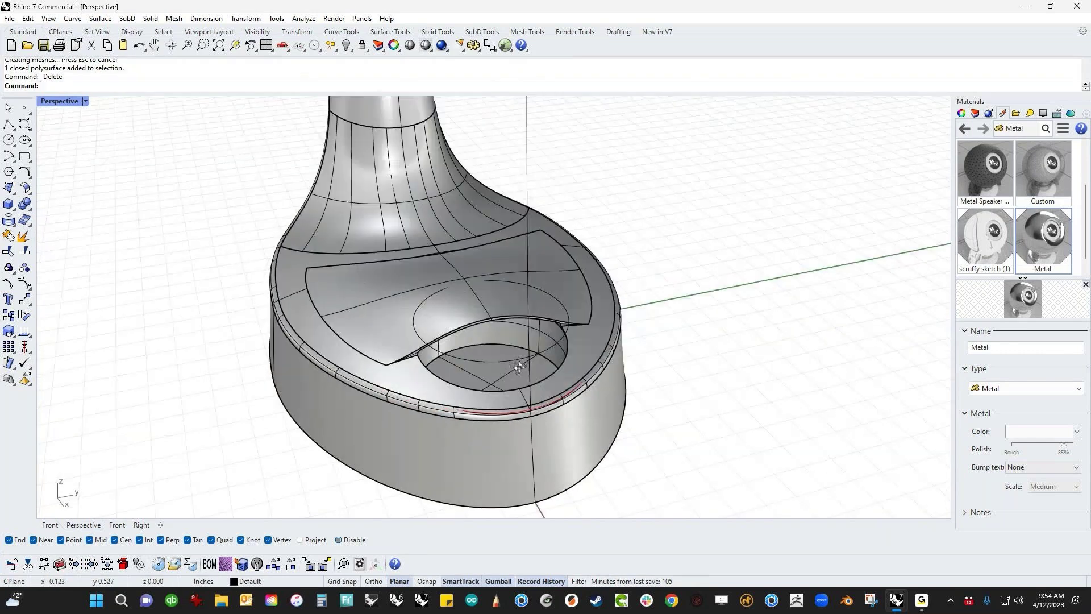
key(ctrl+v)
key(Escape)
right_drag(670, 382, 633, 377)
scroll(454, 392, up, 4)
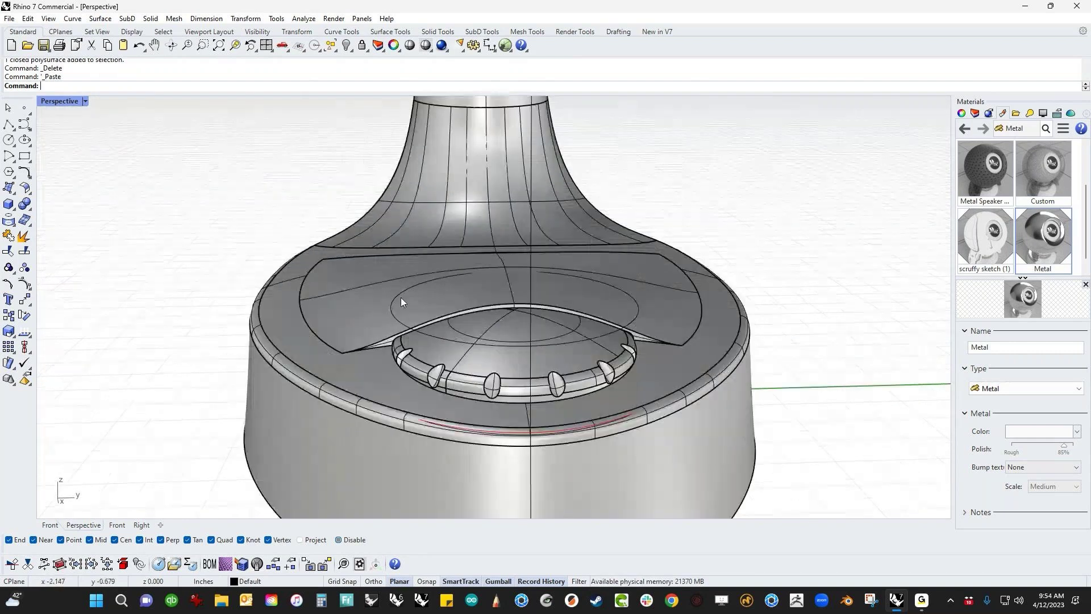
- Select the ribbed button, nudge it very slightly and deselect it
click(443, 393)
scroll(442, 395, up, 3)
drag(348, 379, 345, 378)
click(86, 378)
scroll(118, 378, down, 4)
mouse_move(119, 378)
right_down()
mouse_move(134, 323)
mouse_move(97, 345)
mouse_move(938, 367)
mouse_move(121, 378)
right_up()
scroll(543, 394, down, 5)
right_drag(543, 394, 578, 398)
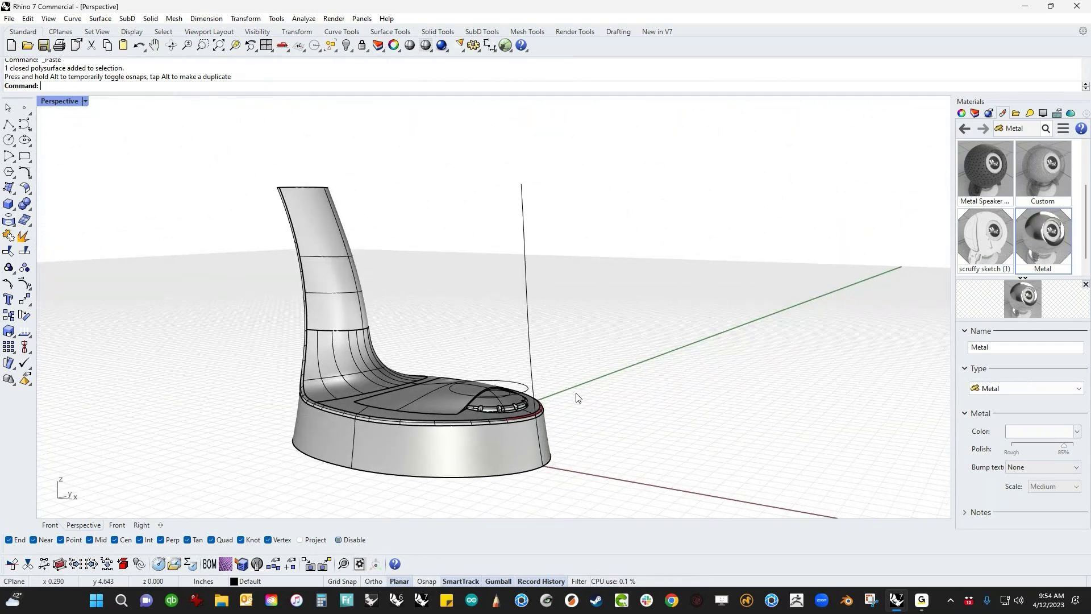
- Blend the bottom outer edge of the base with a radius of about 0.08 in
key(ctrl+F2)
scroll(392, 446, up, 4)
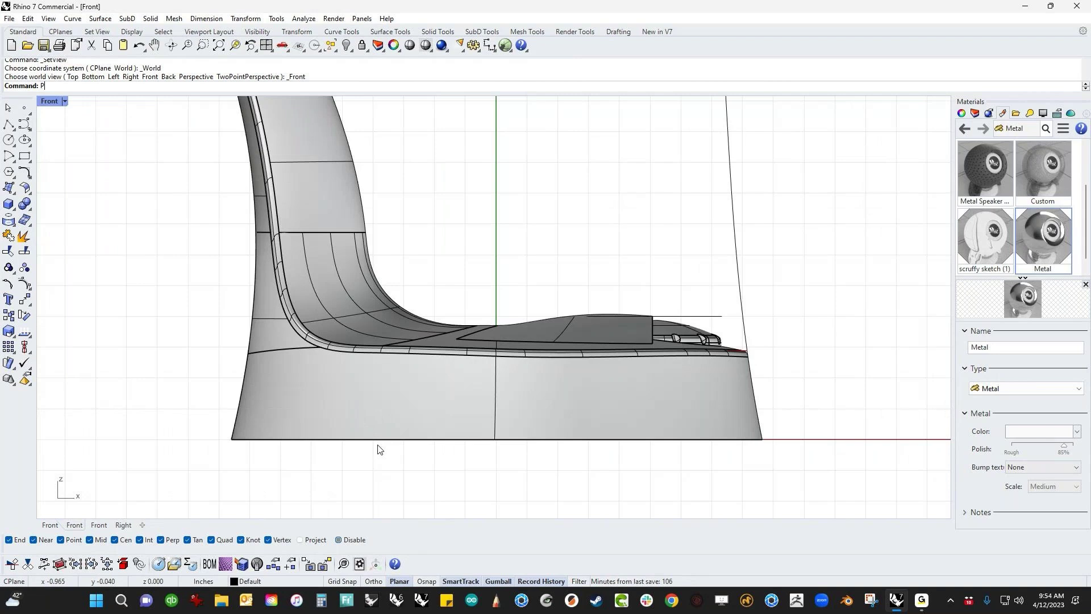
key(Return)
middle_click(390, 418)
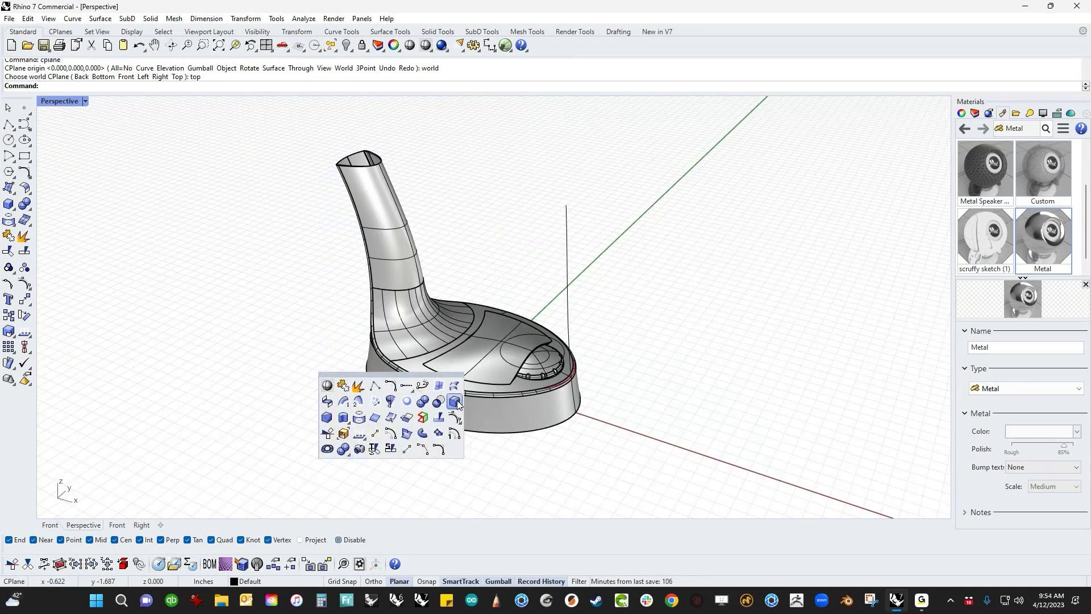
click(457, 402)
click(451, 430)
key(Return)
scroll(454, 446, up, 10)
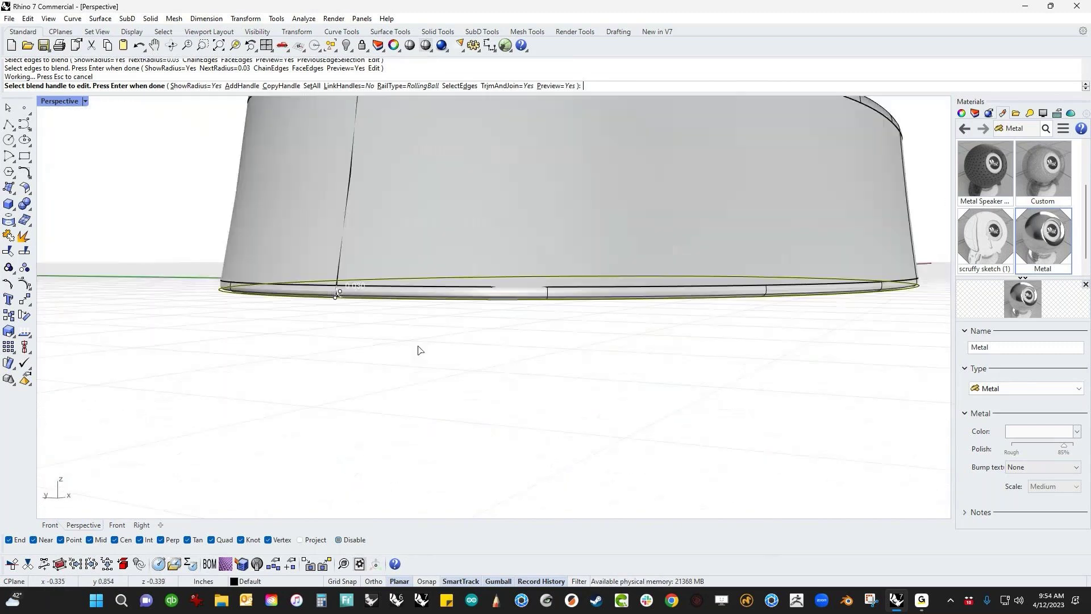
right_drag(420, 349, 278, 362)
click(216, 336)
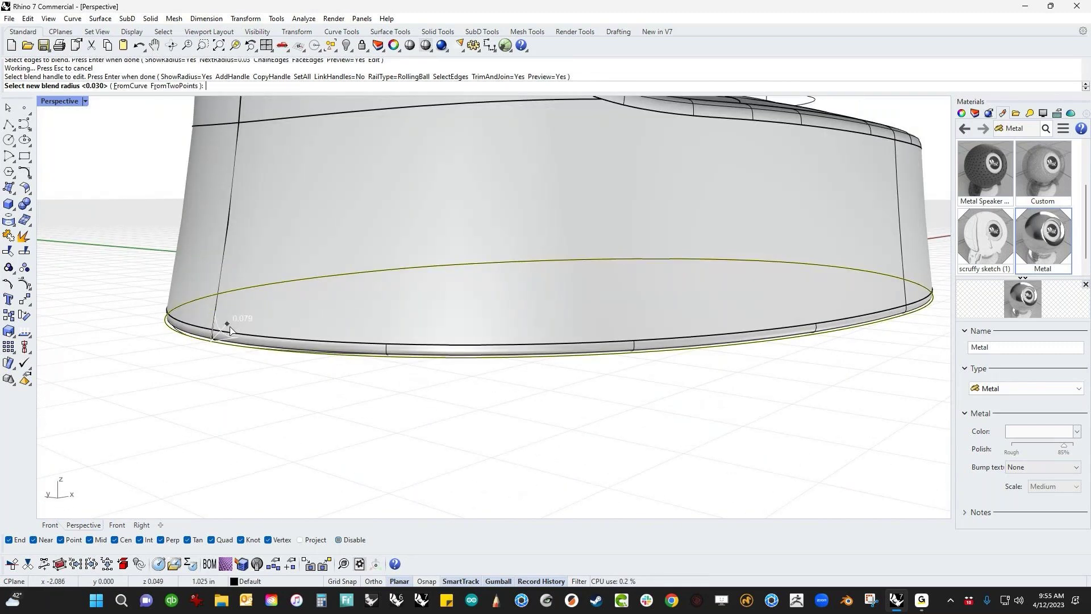
click(227, 322)
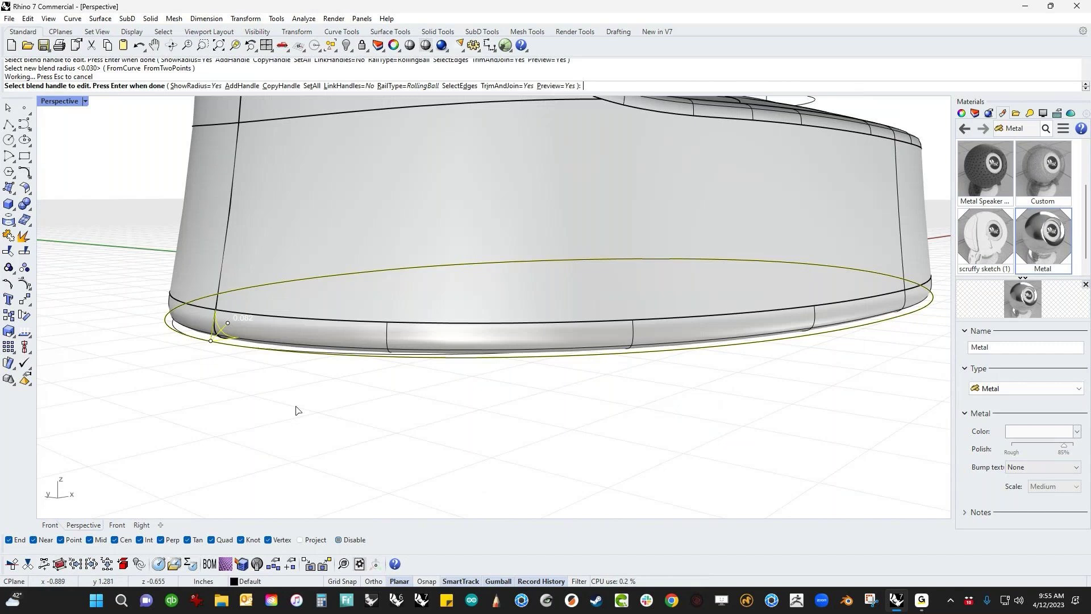
key(Home)
key(Return)
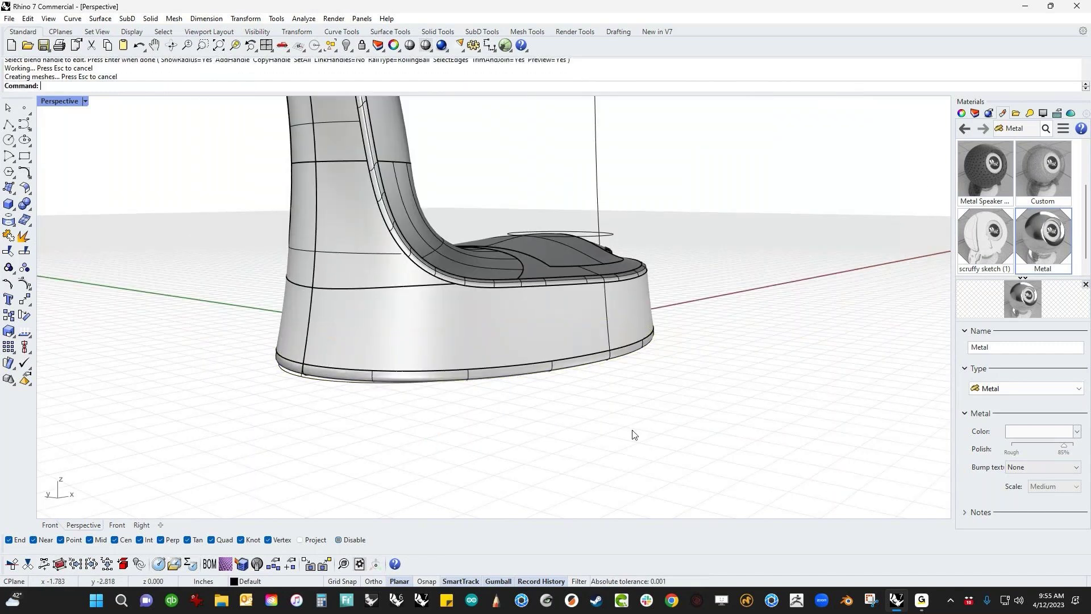
- In the front view, draw a horizontal line slightly above the base's bottom blend, extending past both sides of the body
key(ctrl+F2)
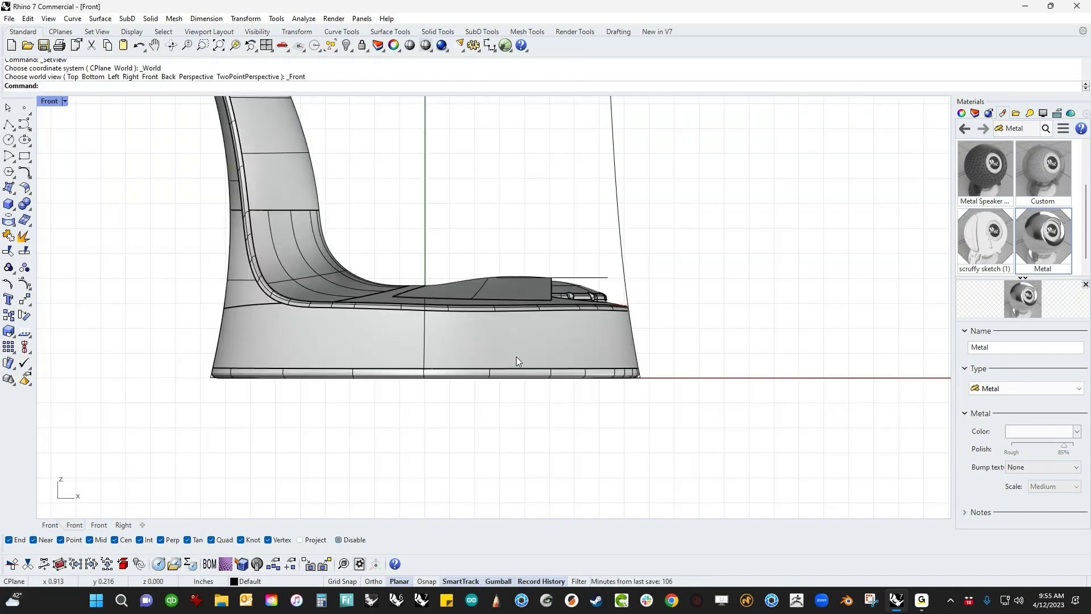
click(8, 124)
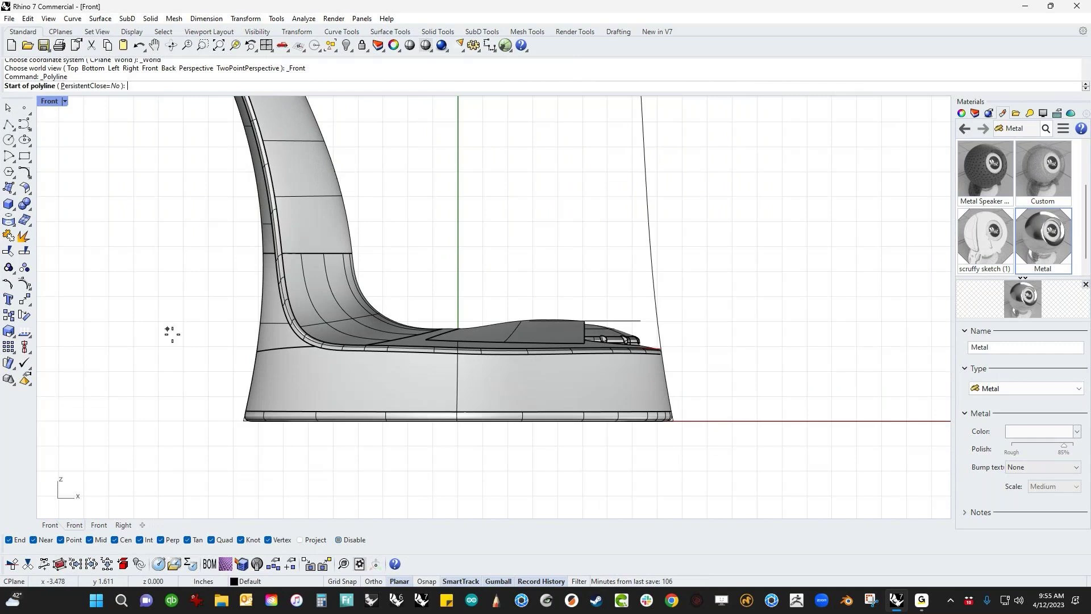
click(239, 401)
click(696, 401)
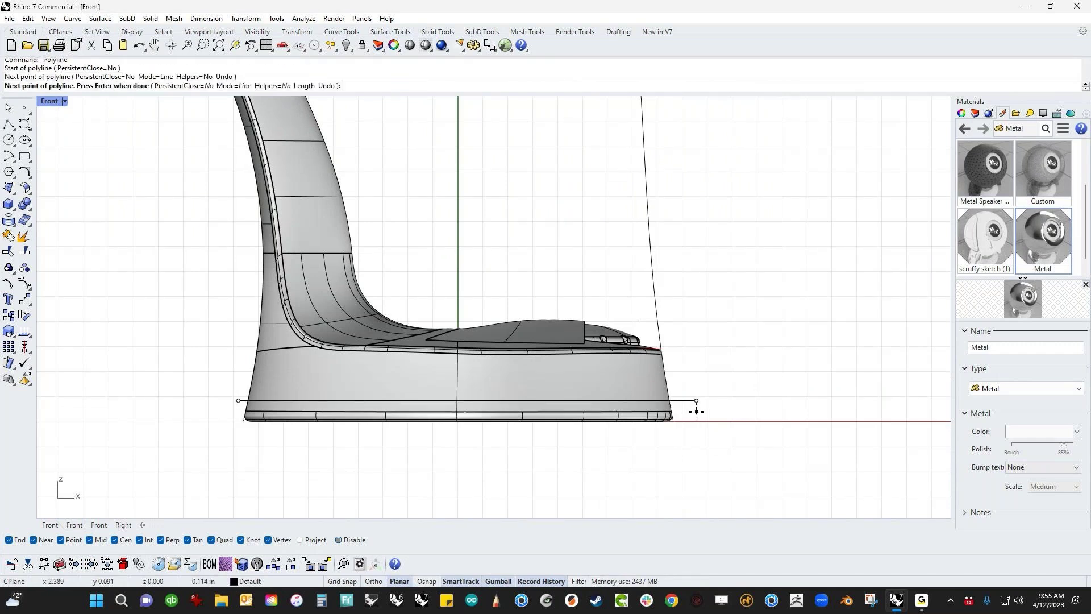
key(Return)
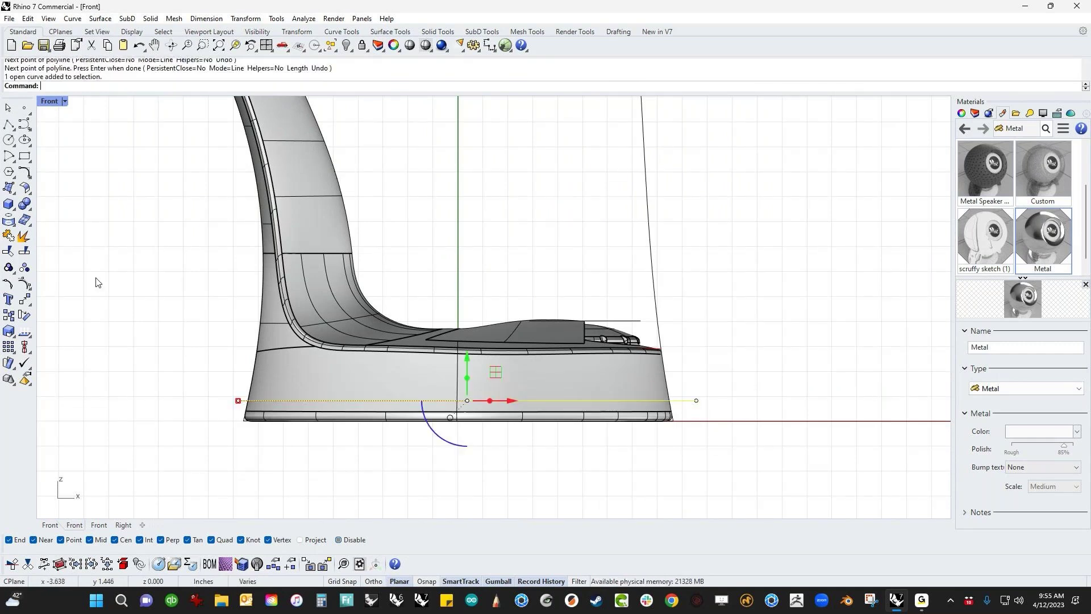
- Project the horizontal line onto the main body and delete the original line
click(265, 367)
key(Return)
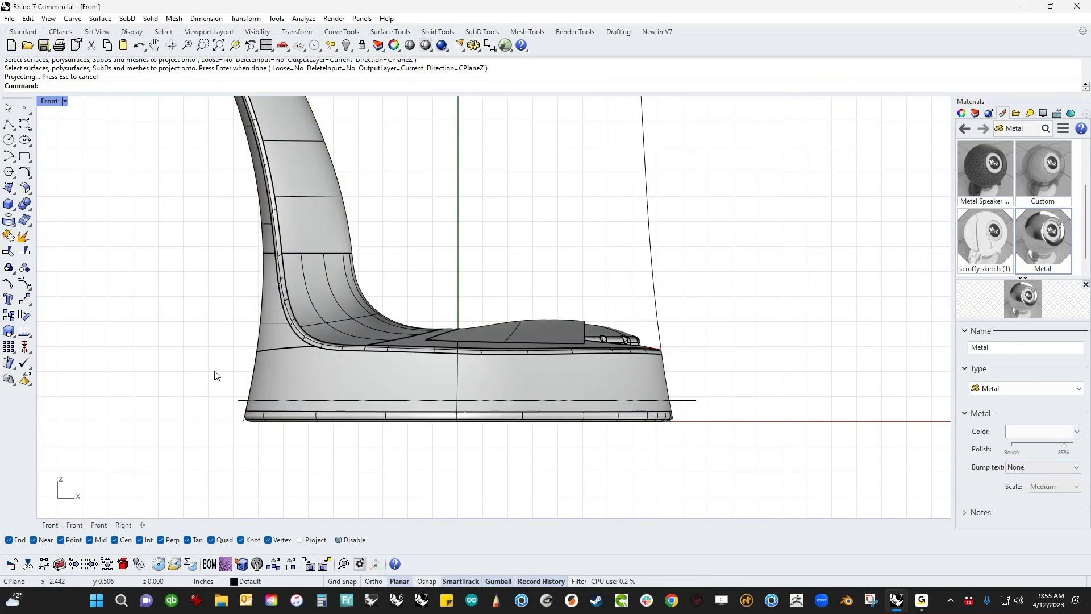
click(242, 403)
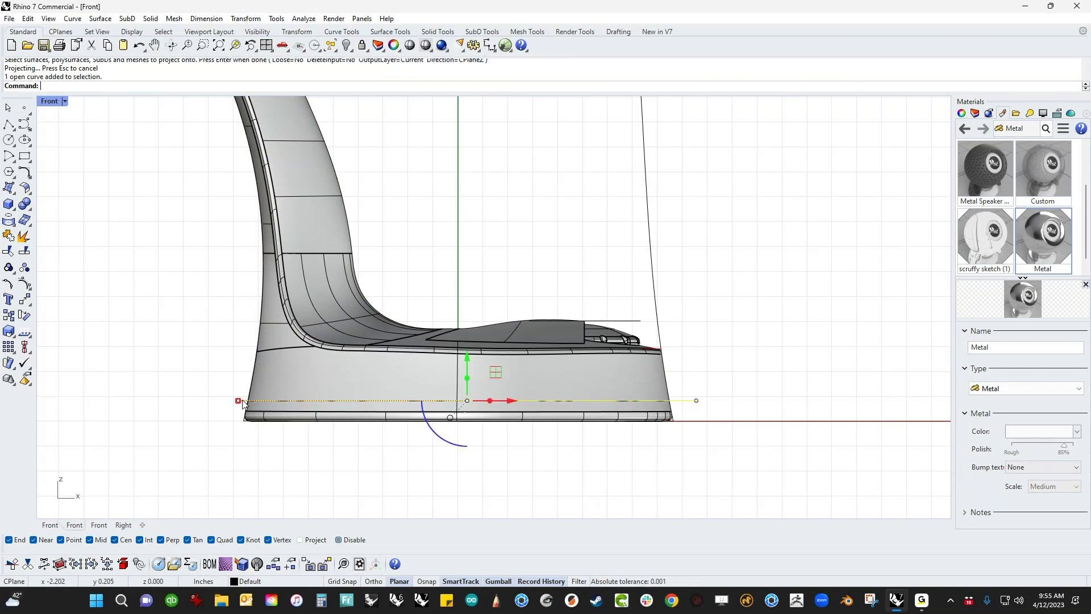
key(Delete)
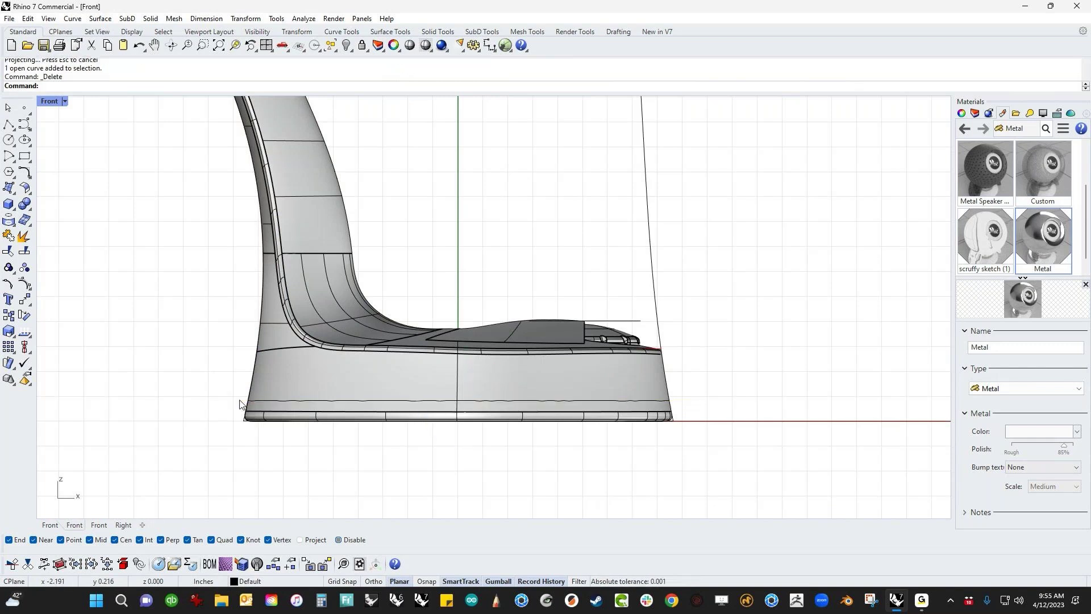
- Create a thin closed pipe of about 0.01 in radius along the projected curve around the base
key(ctrl+F4)
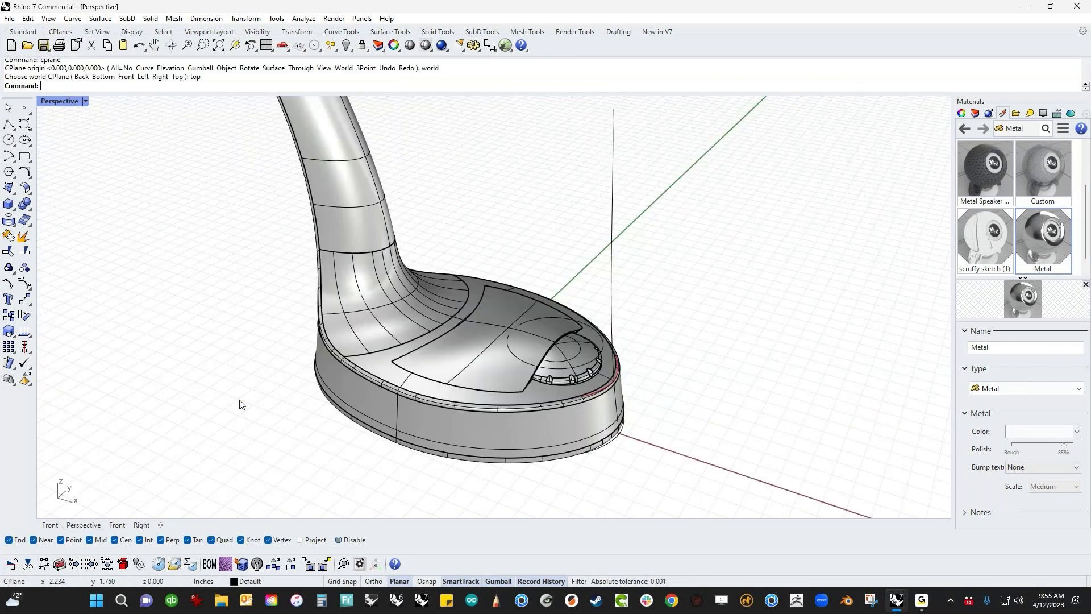
scroll(269, 394, up, 2)
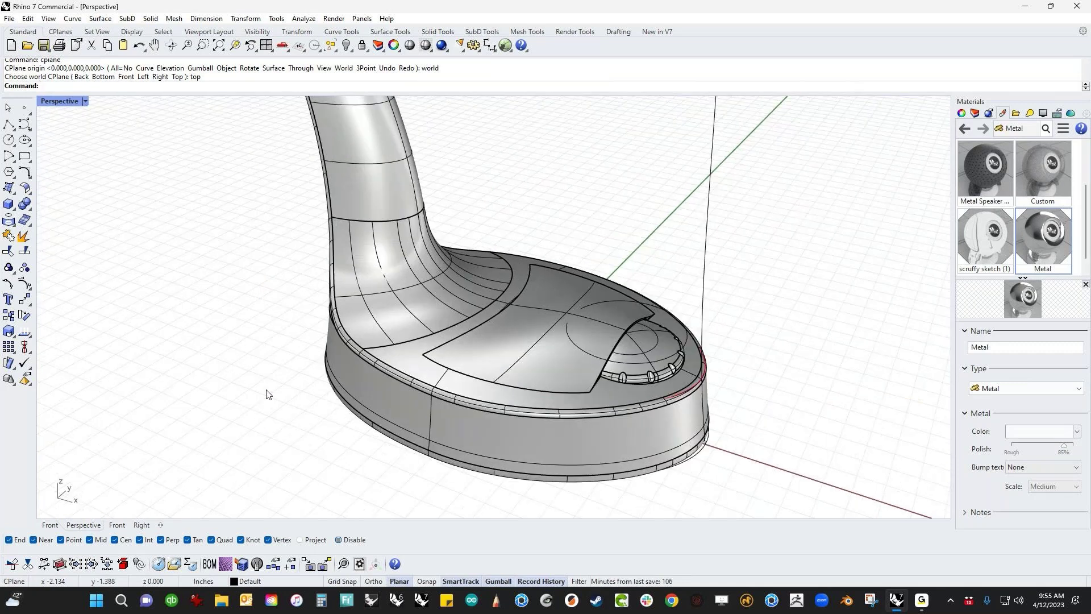
right_drag(268, 394, 238, 344)
click(14, 208)
click(106, 225)
click(504, 426)
right_drag(265, 351, 170, 414)
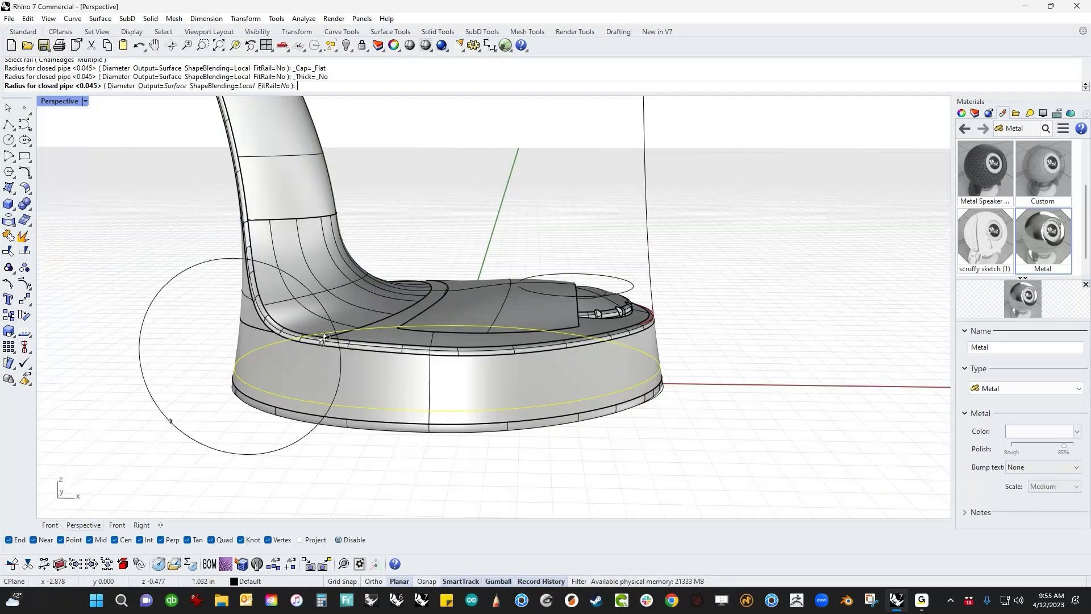
scroll(281, 371, up, 10)
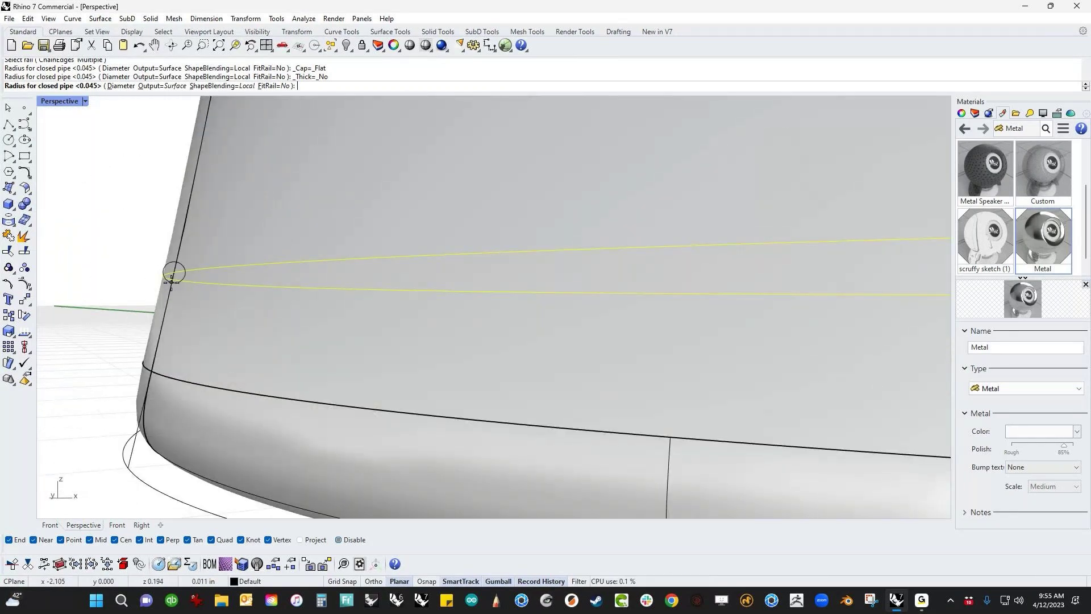
right_drag(170, 278, 212, 288)
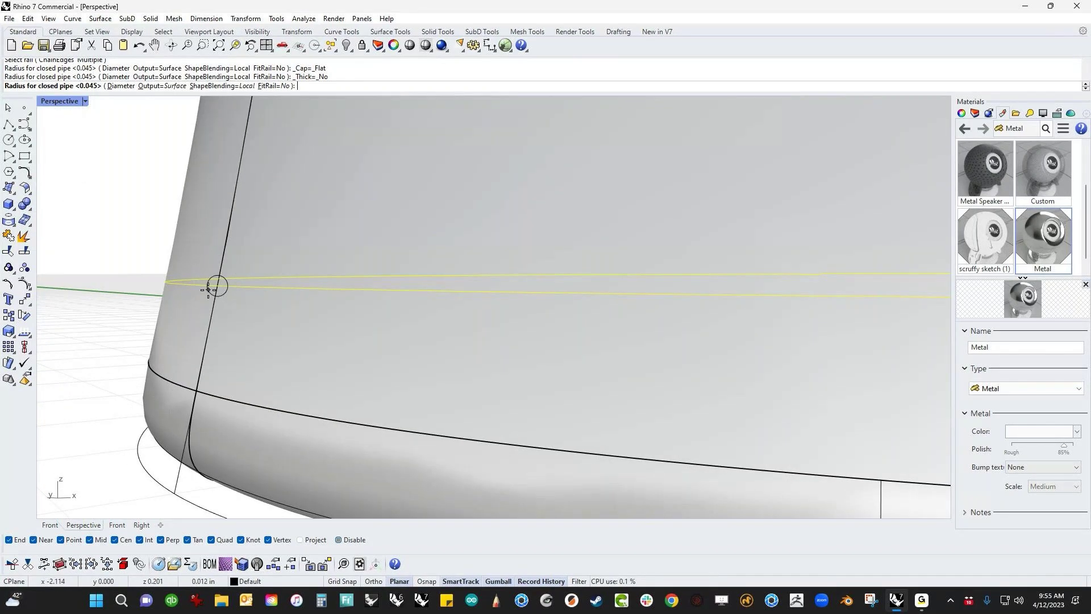
click(216, 287)
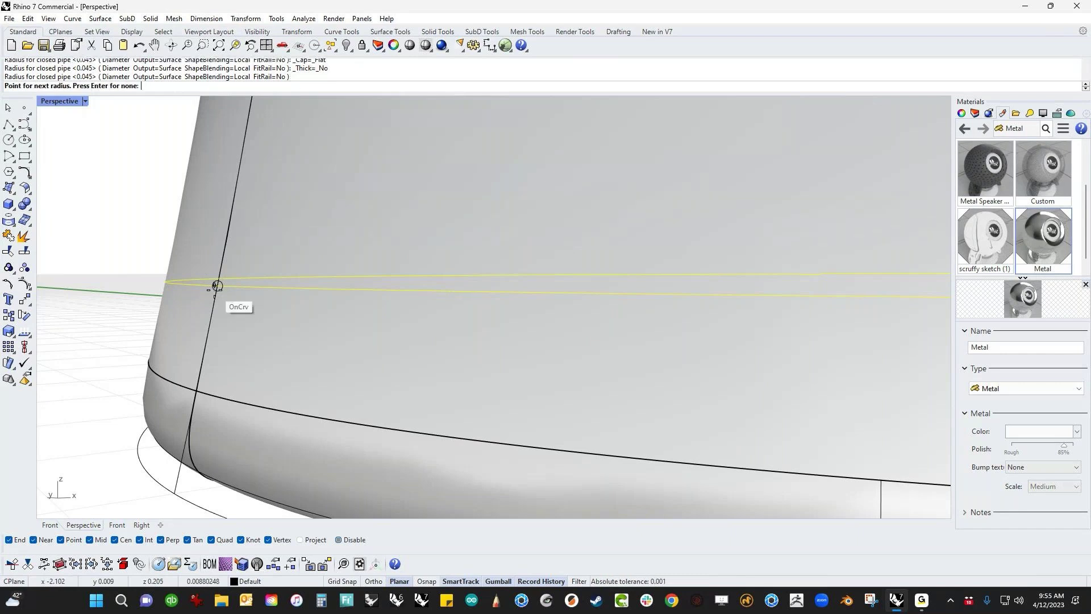
key(Return)
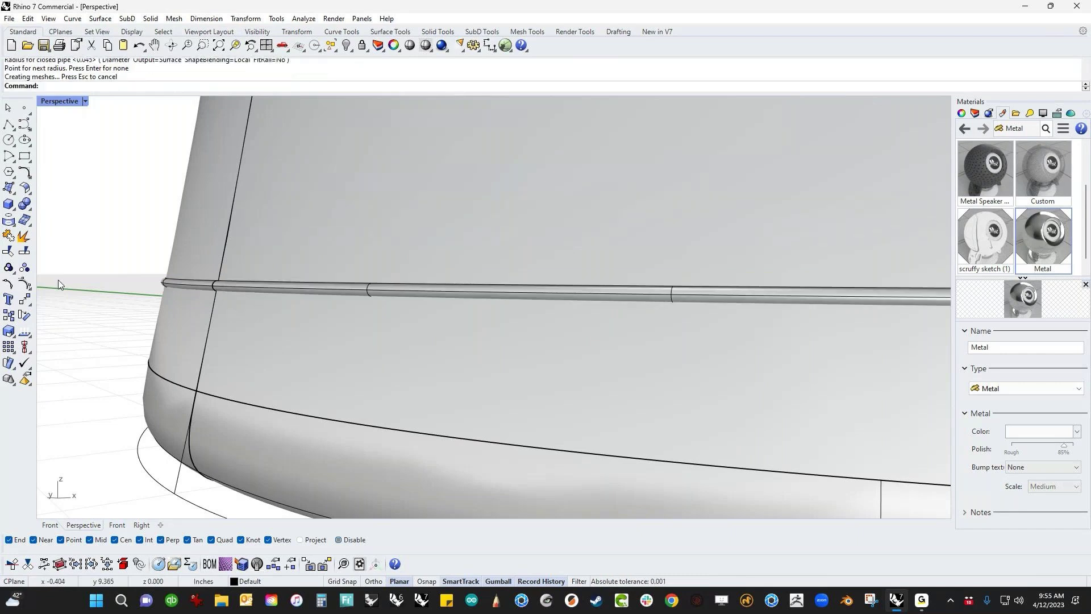
- Subtract the pipe from the main body with a boolean difference, deleting the input (DeleteInput=Yes), to cut a groove
click(25, 206)
click(56, 209)
click(203, 260)
key(Return)
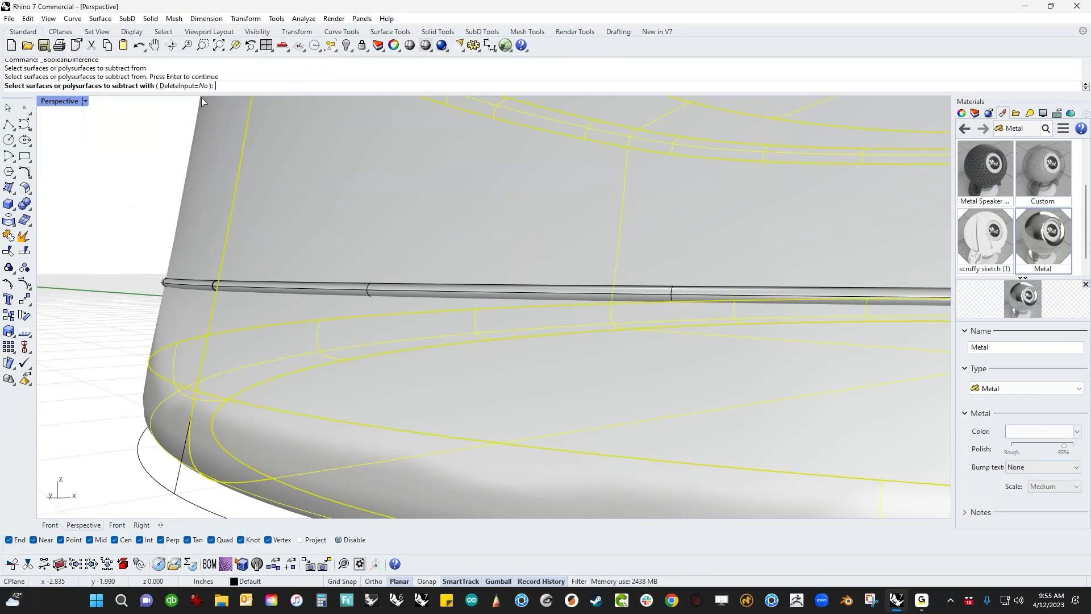
click(186, 86)
click(182, 290)
key(Return)
scroll(189, 292, down, 5)
right_drag(402, 372, 354, 421)
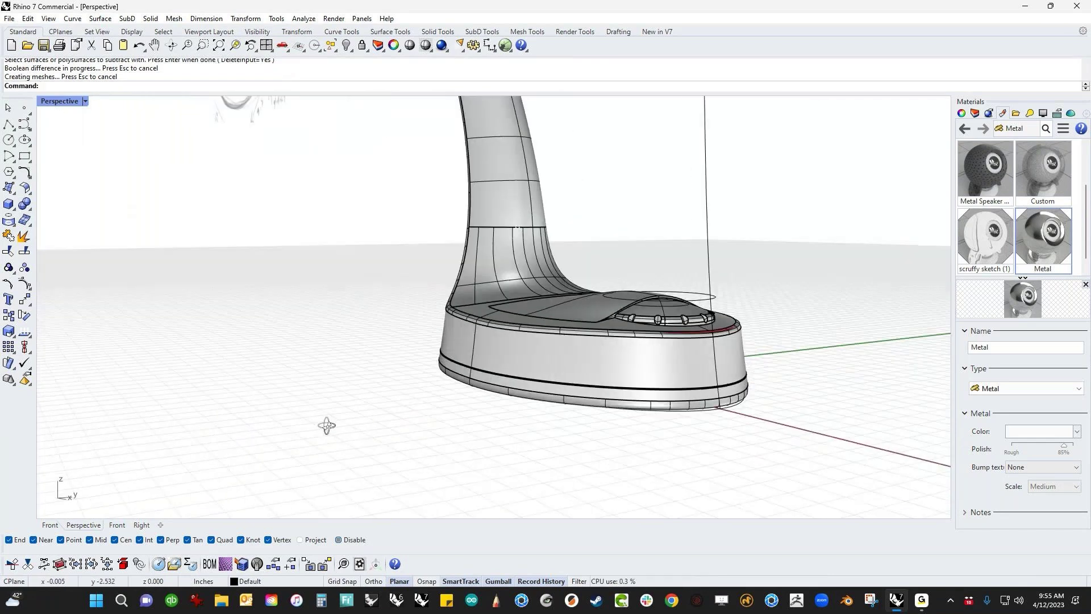
- Examine the parting groove cut around the base up close, checking its edges
scroll(702, 383, up, 10)
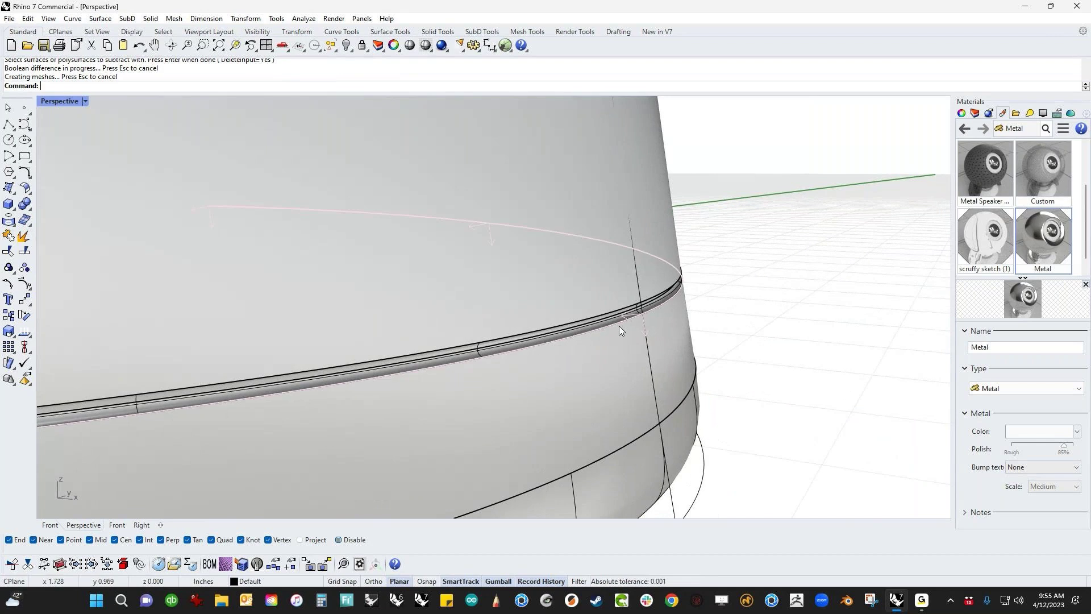
click(619, 326)
key(Escape)
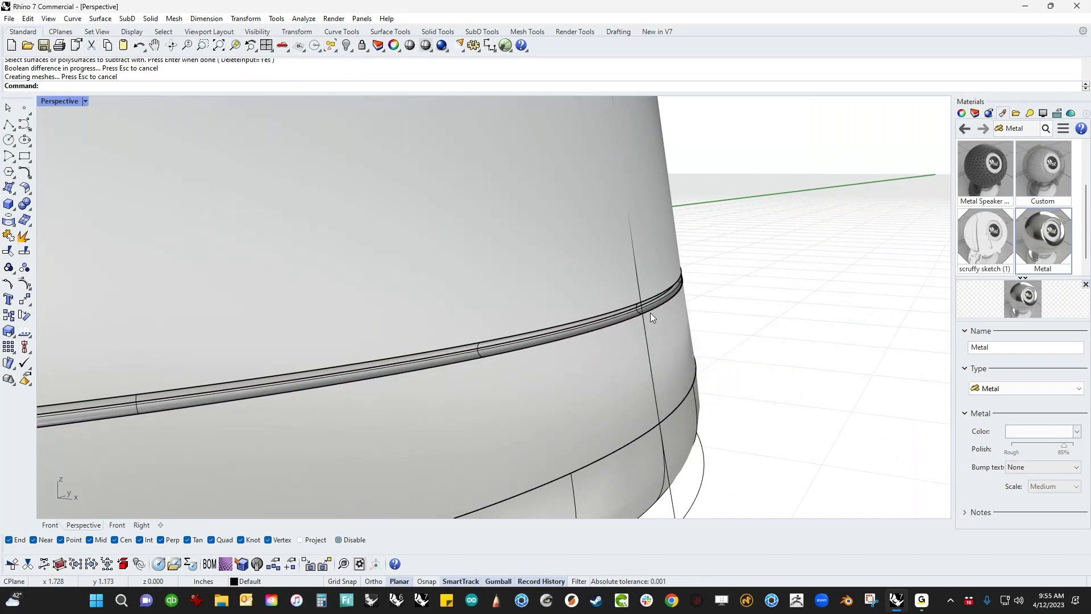
ctrl+shift+double_click(650, 312)
ctrl+shift+click(576, 322)
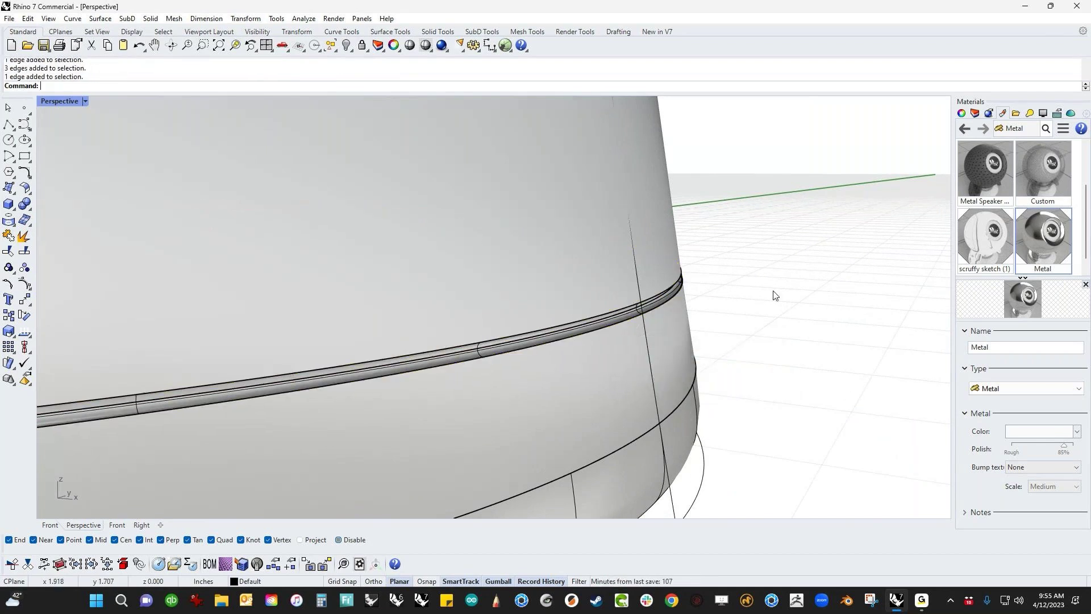
scroll(718, 344, down, 10)
scroll(705, 370, down, 8)
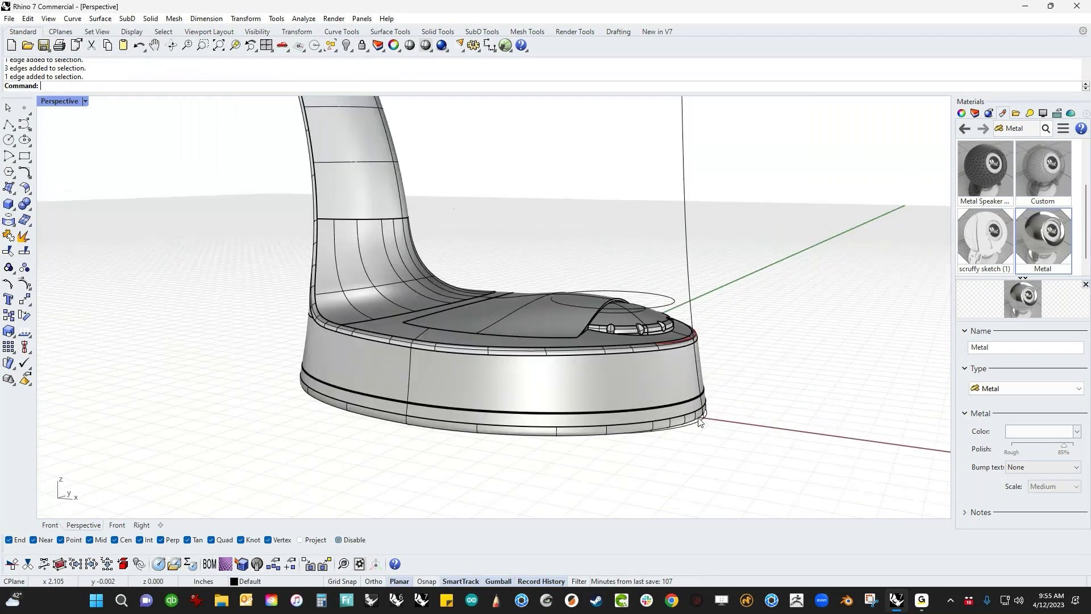
- Set the perspective view's display mode to Rendered and view the button side of the base
click(85, 101)
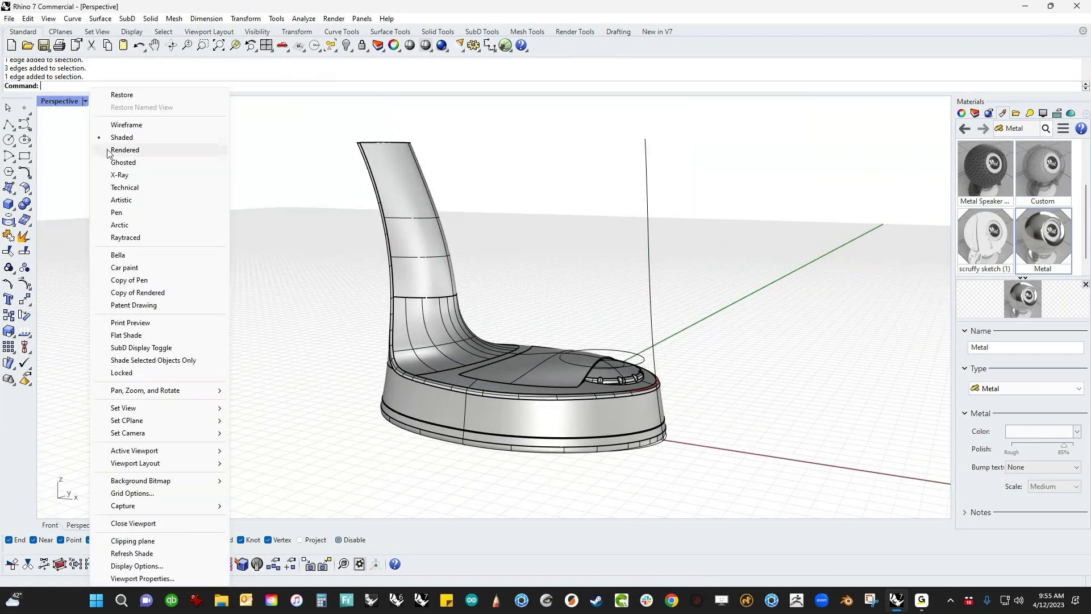
click(110, 150)
right_drag(455, 392, 224, 399)
shift+right_drag(793, 495, 648, 437)
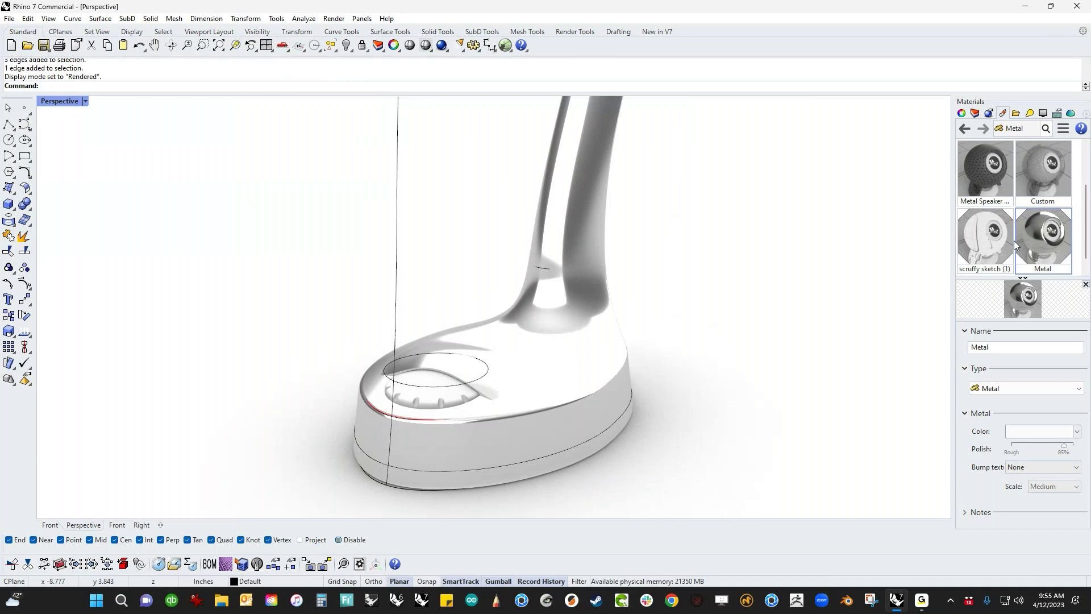
- Assign the Plastic Ultra Matte Grain Rough material to the main body and Plastic Sand Grain Coarse to the button
scroll(1030, 239, up, 2)
drag(979, 176, 611, 361)
right_drag(611, 361, 716, 352)
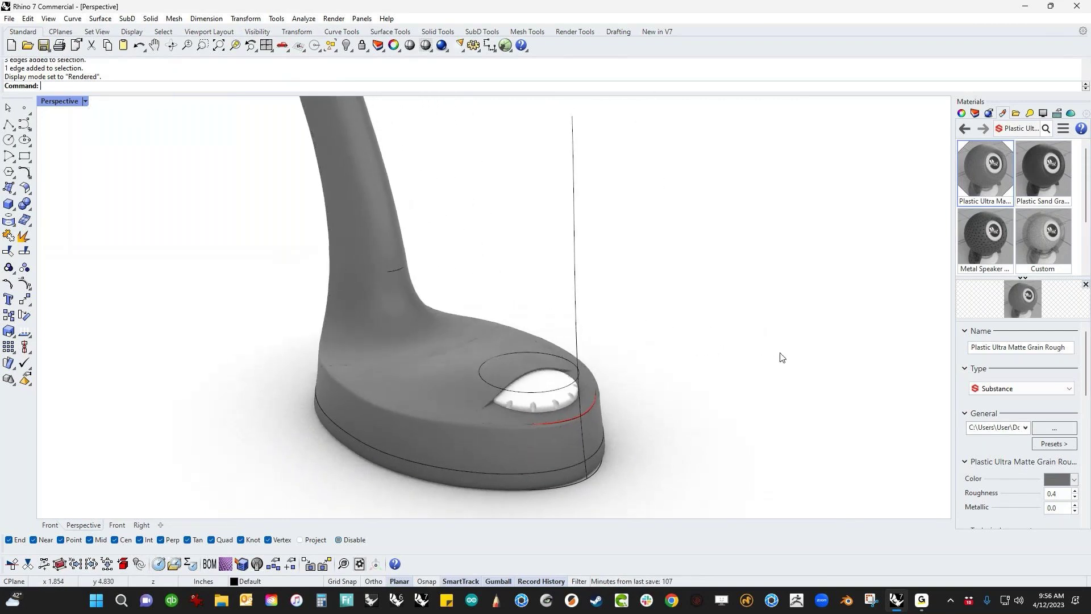
drag(1032, 178, 596, 387)
mouse_move(659, 387)
right_down()
mouse_move(625, 370)
mouse_move(589, 412)
mouse_move(602, 373)
mouse_move(621, 373)
mouse_move(551, 421)
mouse_move(653, 375)
mouse_move(319, 385)
mouse_move(643, 385)
mouse_move(602, 495)
mouse_move(594, 379)
mouse_move(587, 396)
right_up()
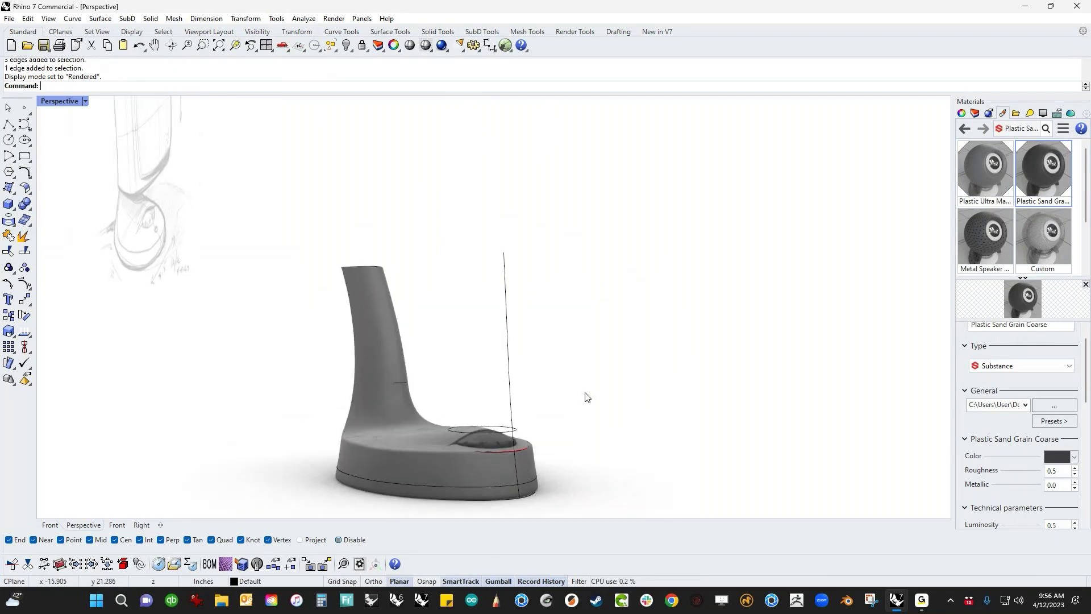
- Examine the neck's open upper end and the centre curve running down its back
mouse_move(587, 397)
right_down()
mouse_move(651, 383)
mouse_move(824, 421)
mouse_move(792, 428)
mouse_move(696, 399)
mouse_move(677, 407)
right_up()
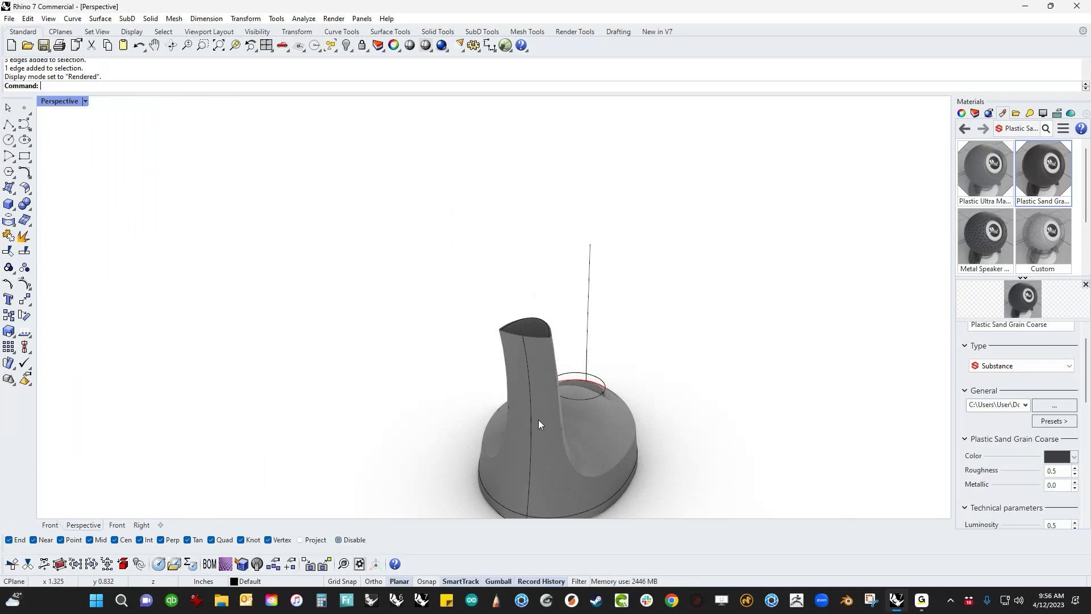
scroll(537, 417, up, 3)
click(520, 400)
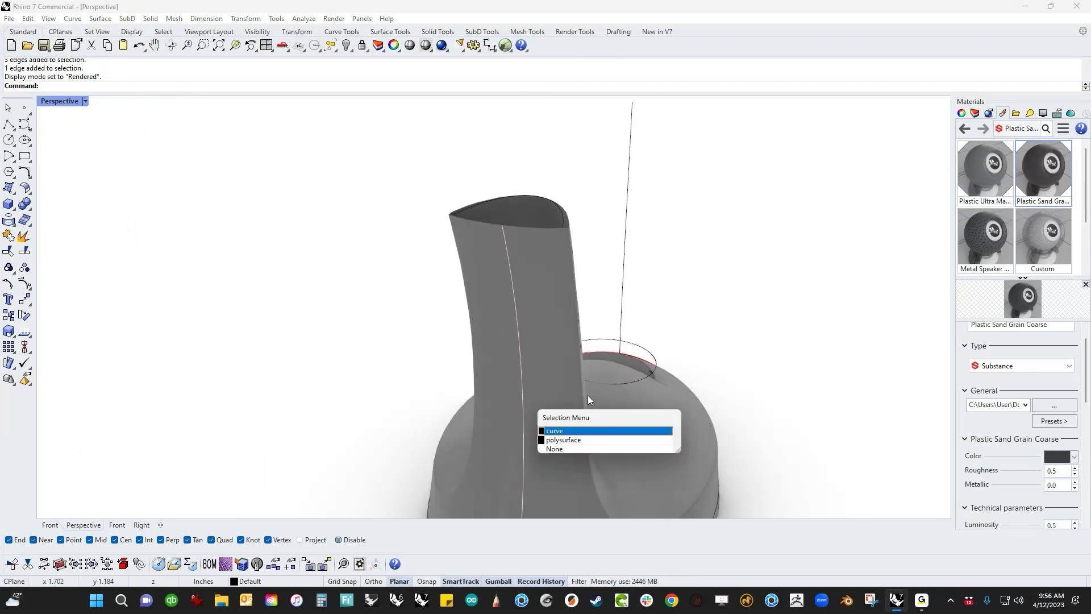
click(585, 433)
scroll(573, 398, down, 3)
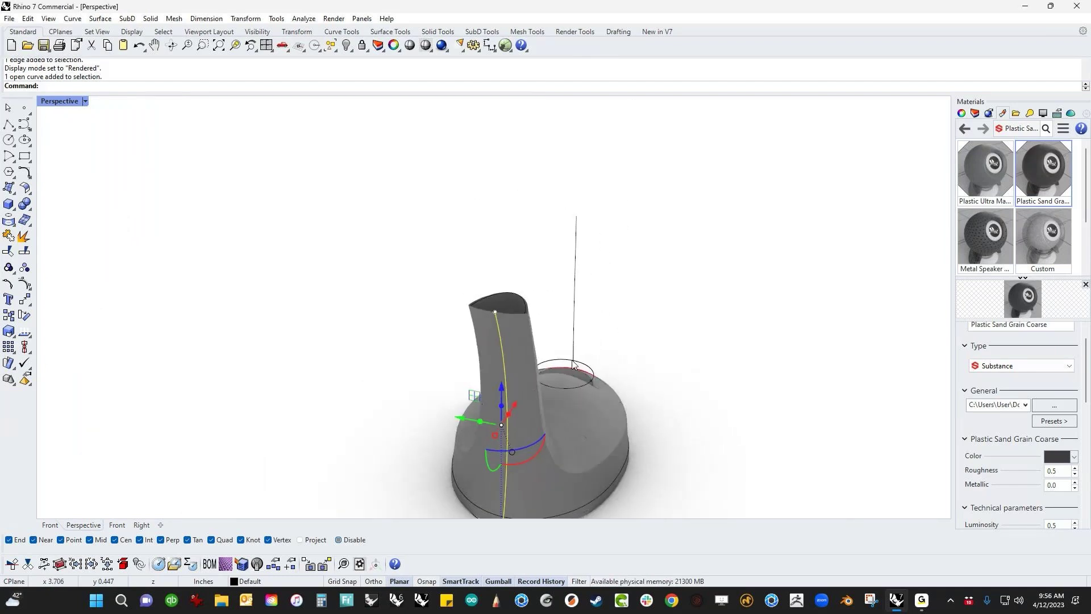
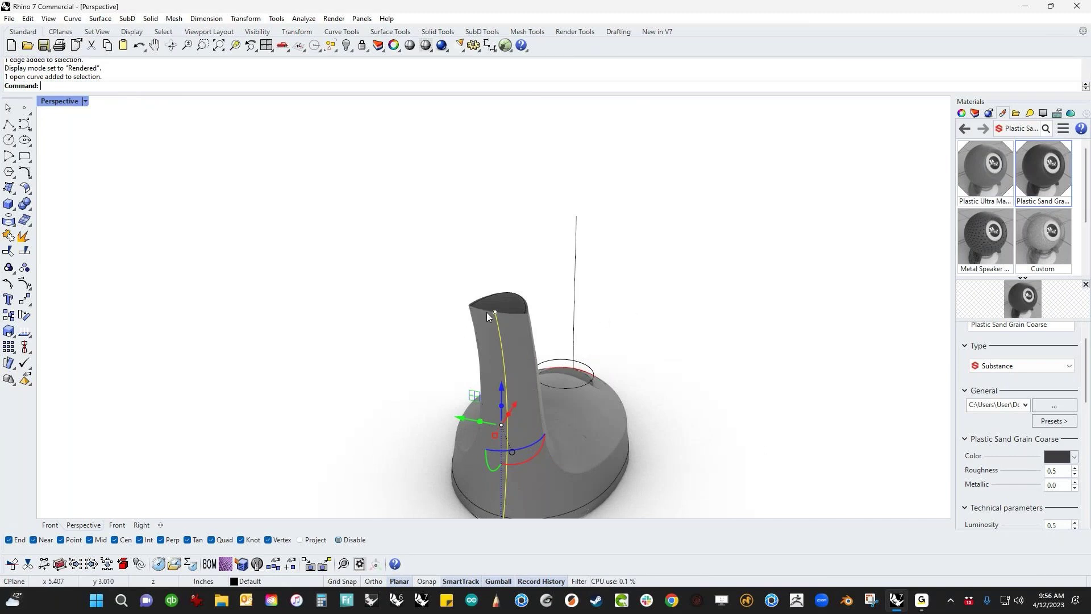
scroll(506, 322, up, 5)
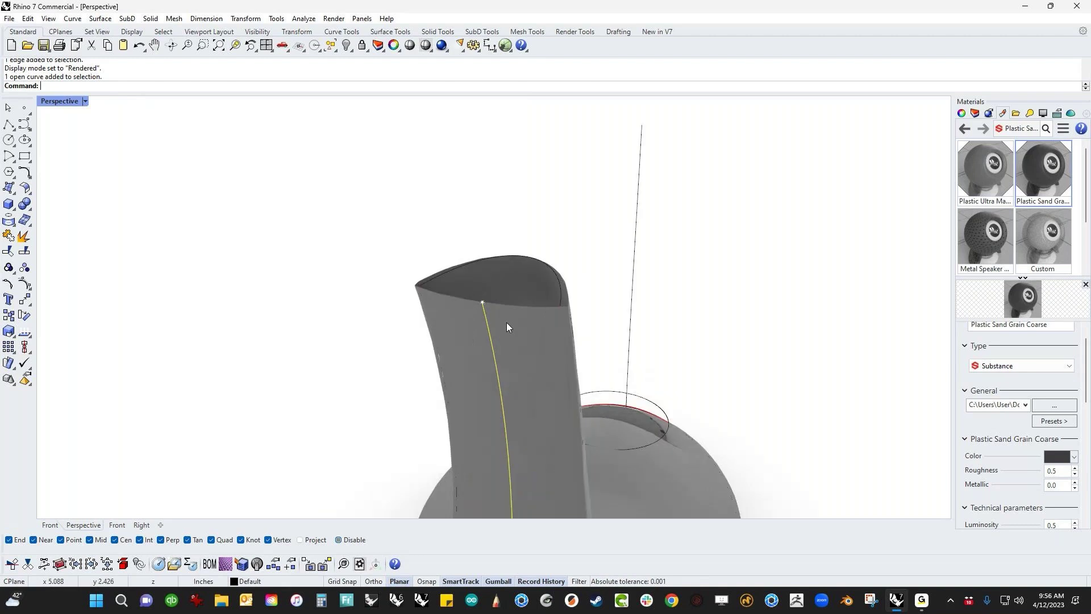
click(767, 316)
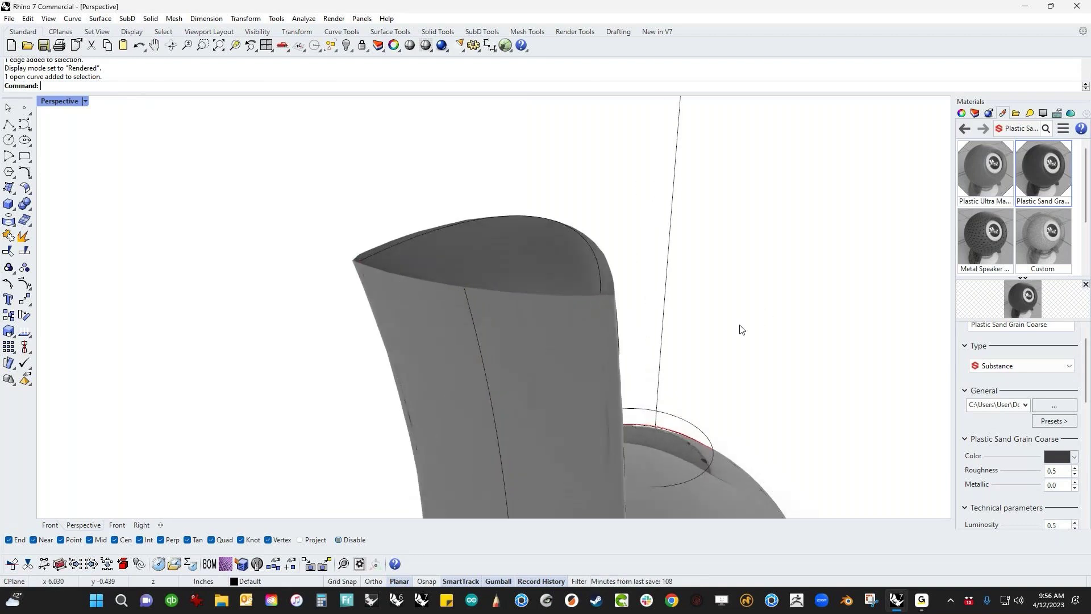
middle_click(739, 325)
scroll(723, 231, down, 5)
right_drag(724, 232, 687, 285)
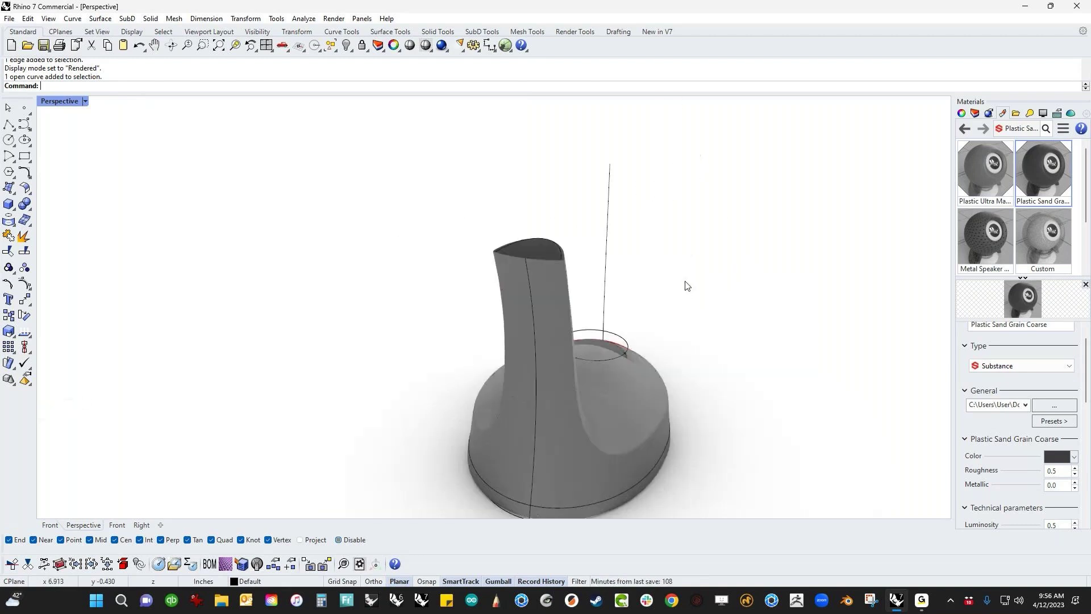
- Extract a copy (Copy=Yes) of the neck's back surface on one side of the centre curve
middle_click(571, 397)
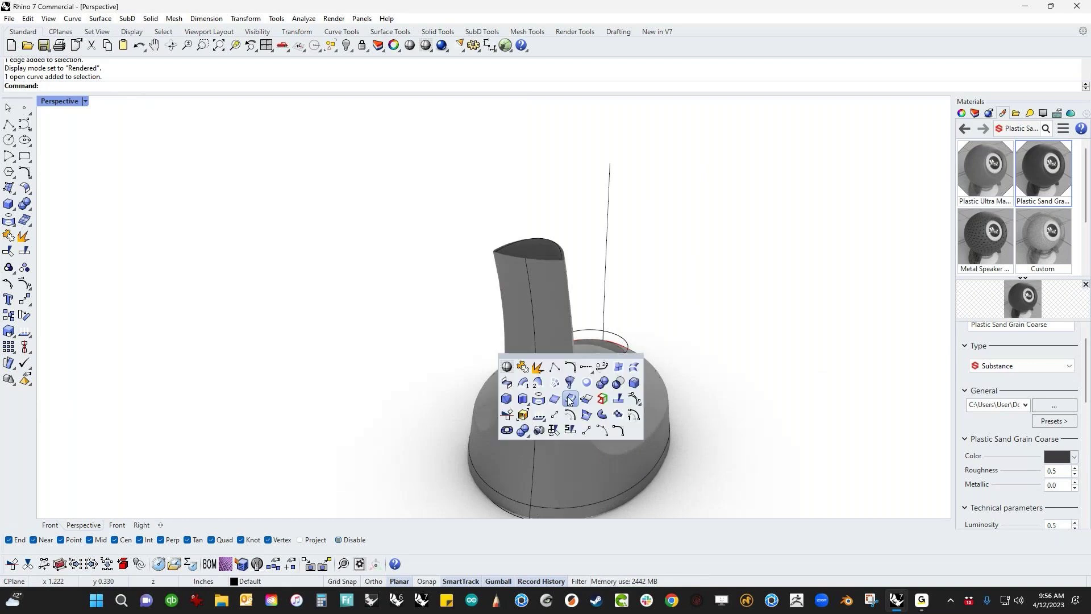
click(522, 367)
click(169, 86)
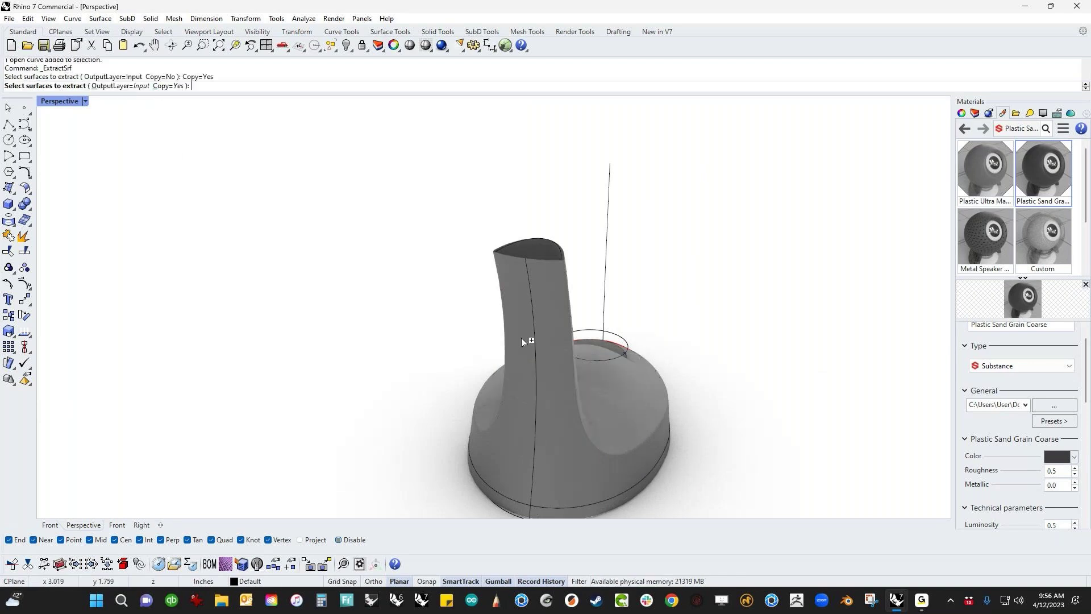
click(529, 336)
key(Return)
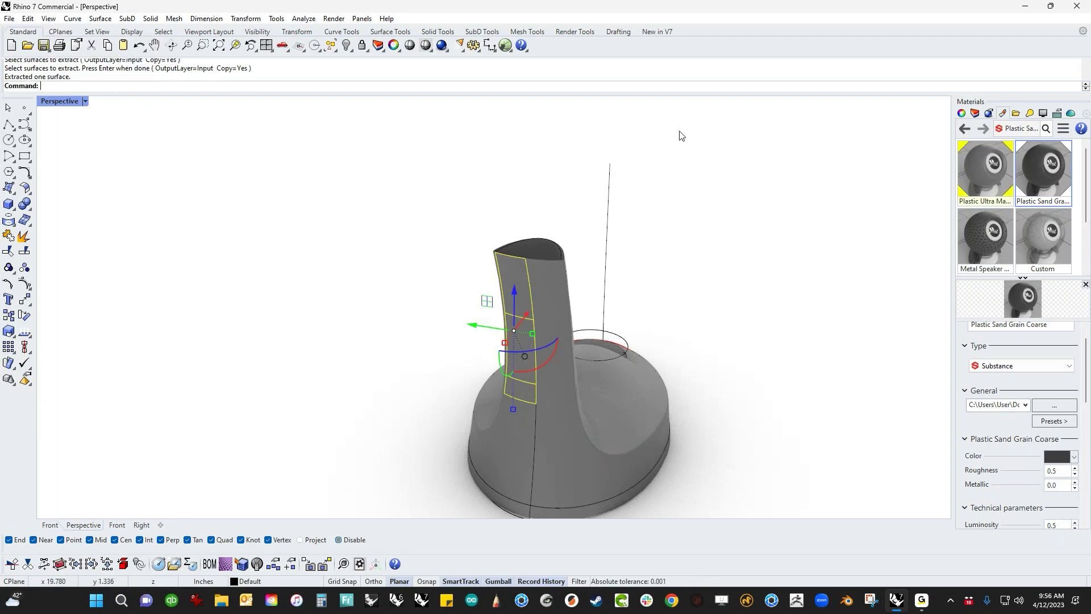
- Isolate the extracted neck surface by hiding all other objects
right_drag(665, 307, 714, 341)
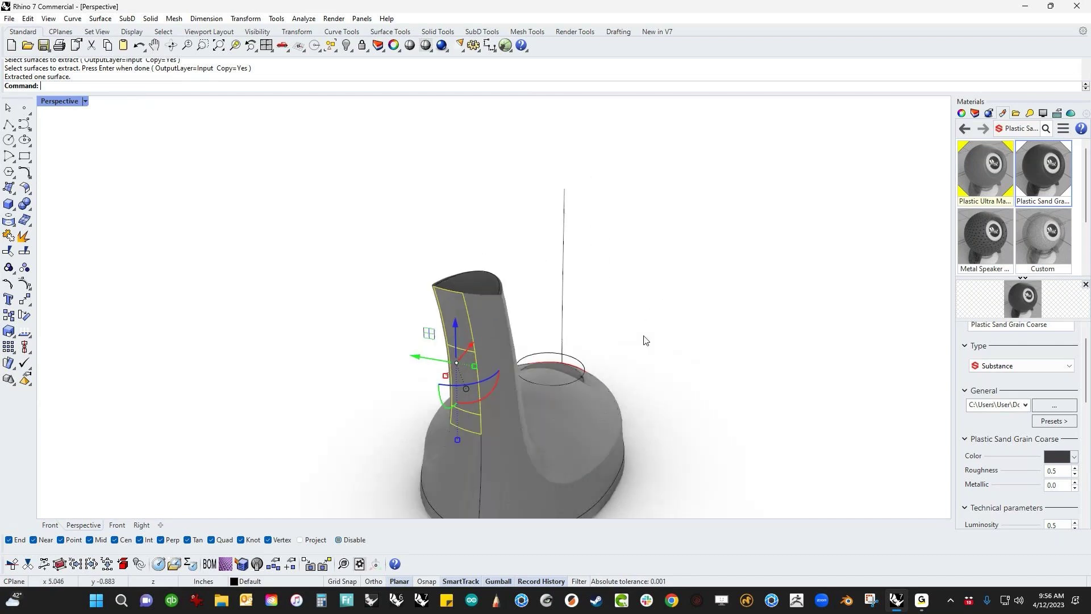
key(F4)
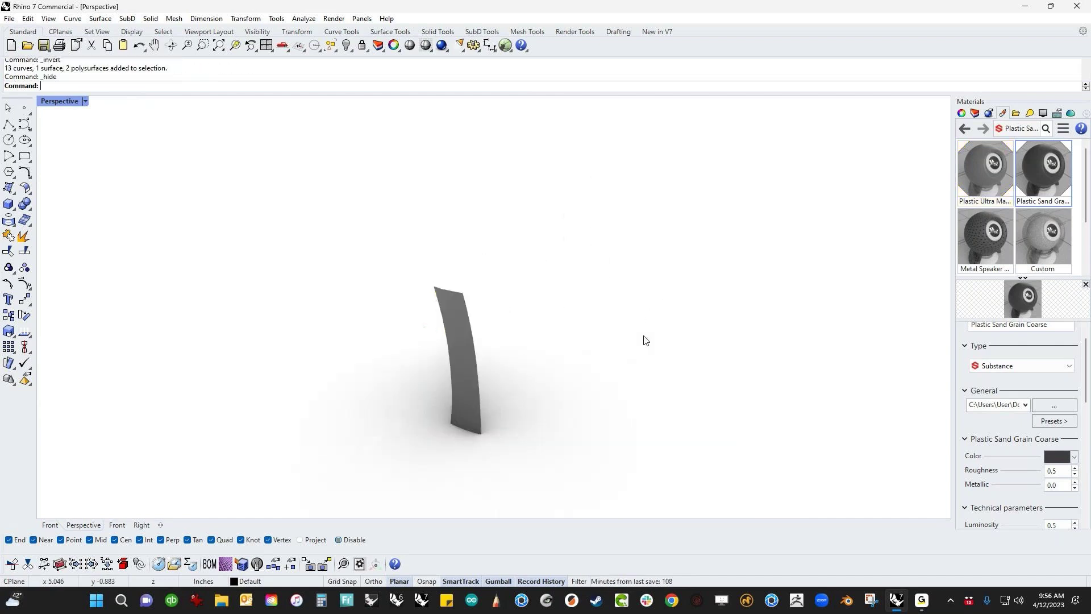
right_drag(701, 340, 597, 358)
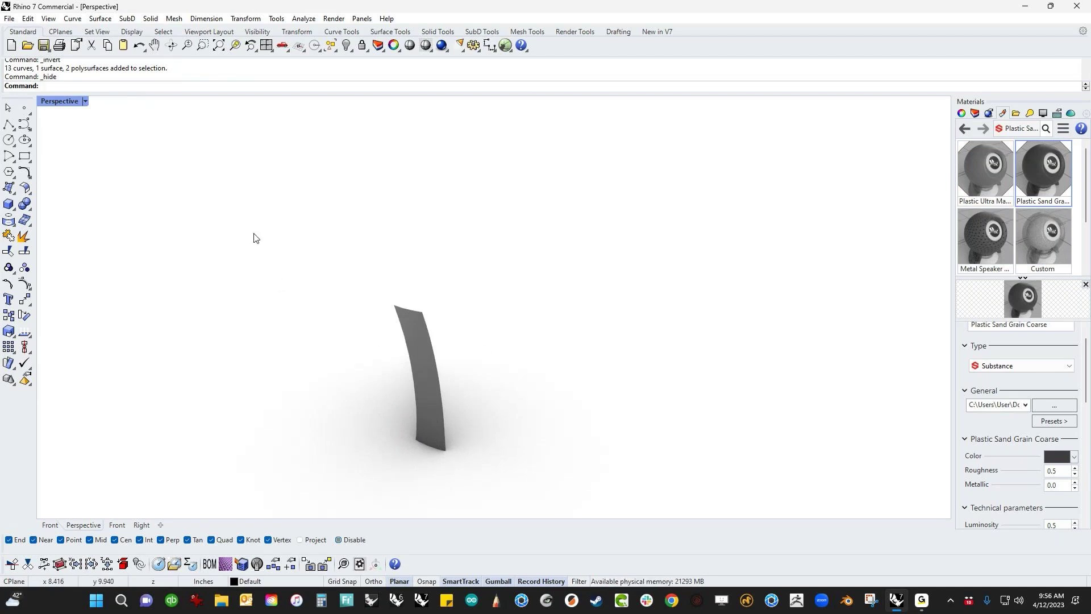
- Draw a single-segment polyline from the surface's upper centre-line corner, rising gently away from the neck in the front view
text(tpo)
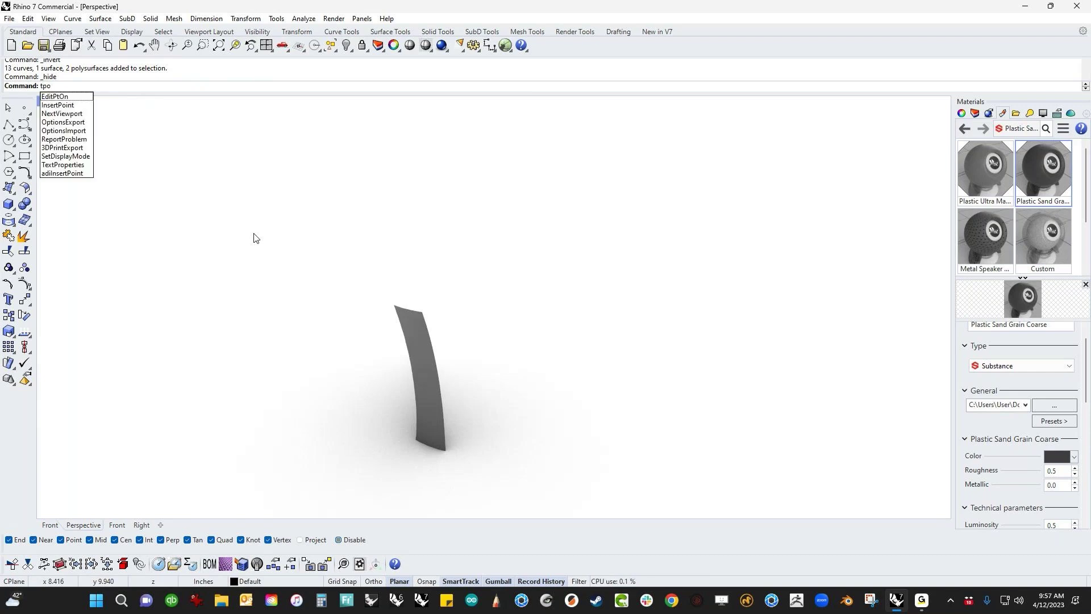
key(Escape)
click(9, 156)
click(425, 316)
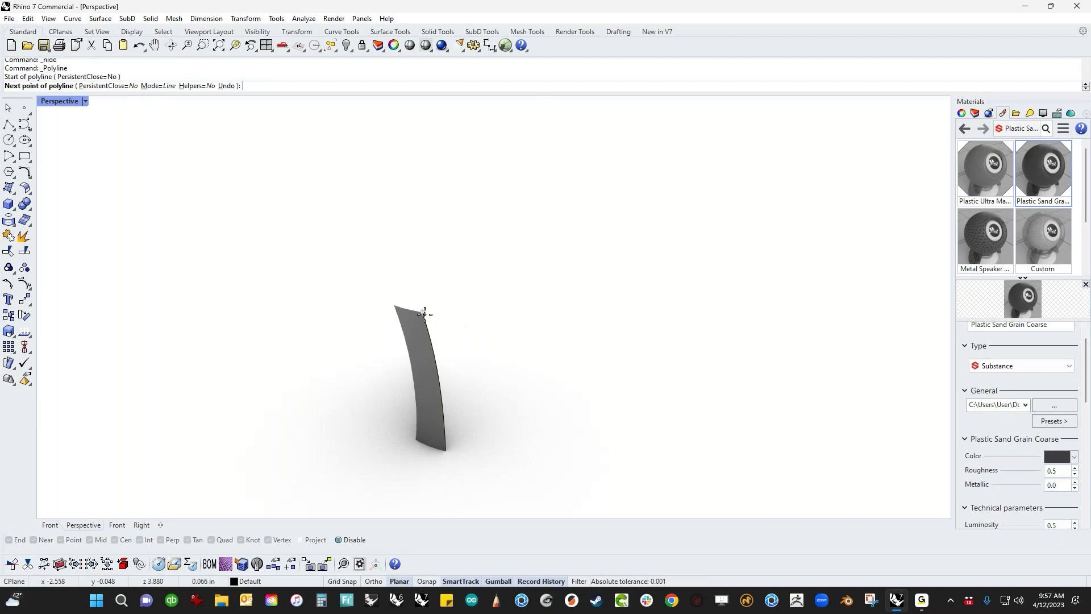
text(f)
key(Return)
text(r)
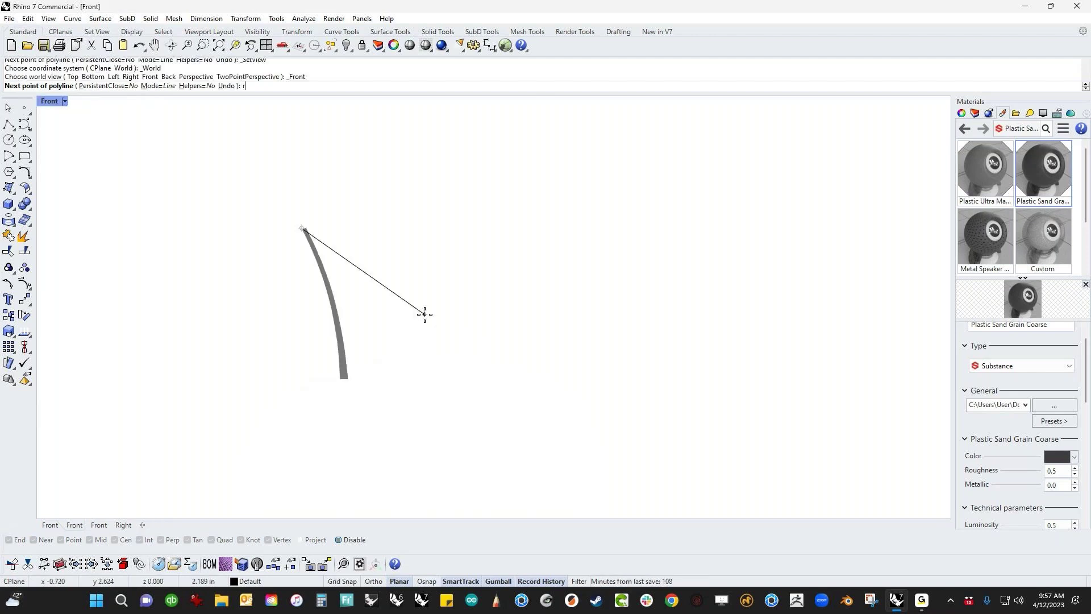
shift+right_drag(397, 244, 417, 356)
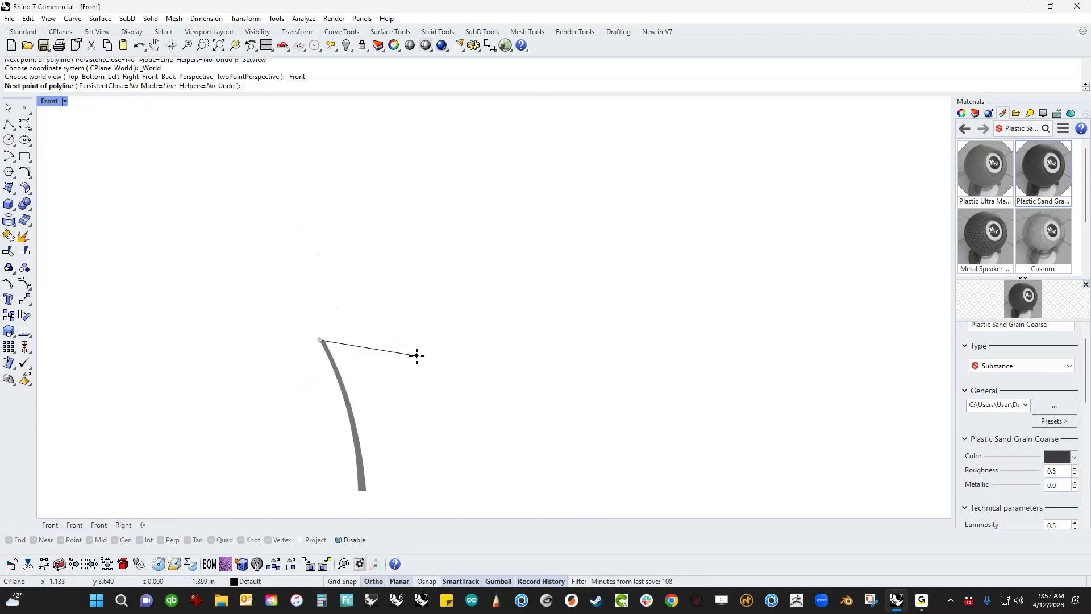
click(481, 293)
key(Return)
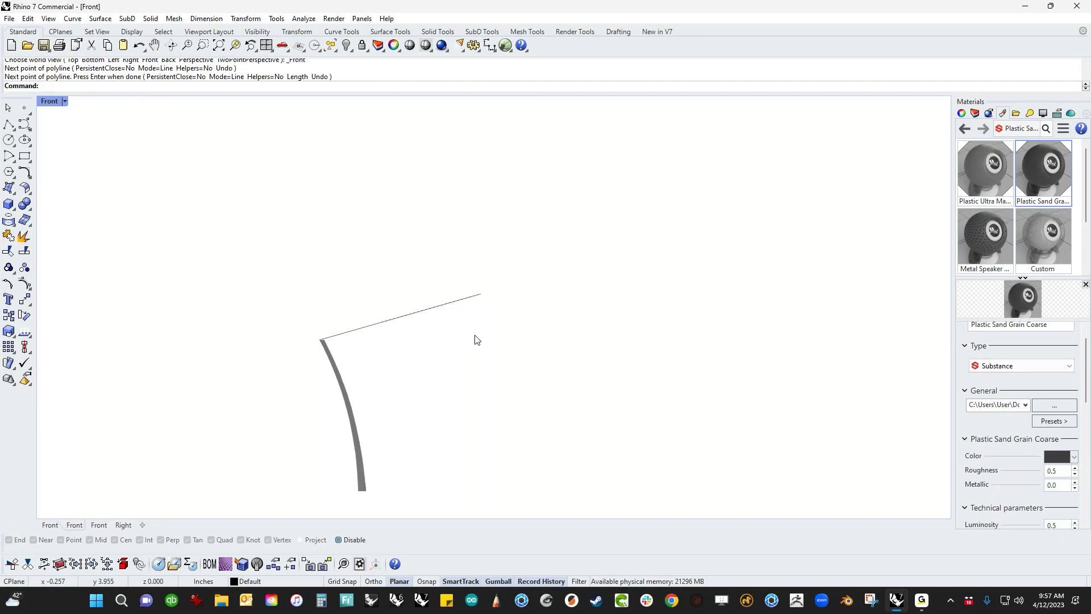
- In the top view, move the line's free end away from the centre line so the line runs diagonally from the surface
key(ctrl+F1)
scroll(449, 326, up, 2)
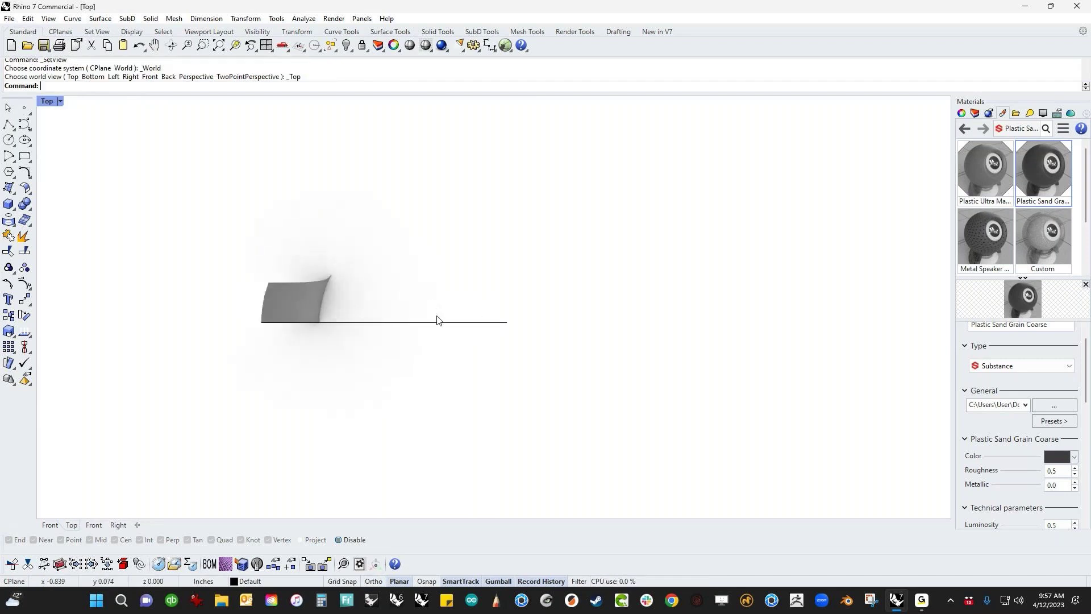
click(445, 323)
key(Escape)
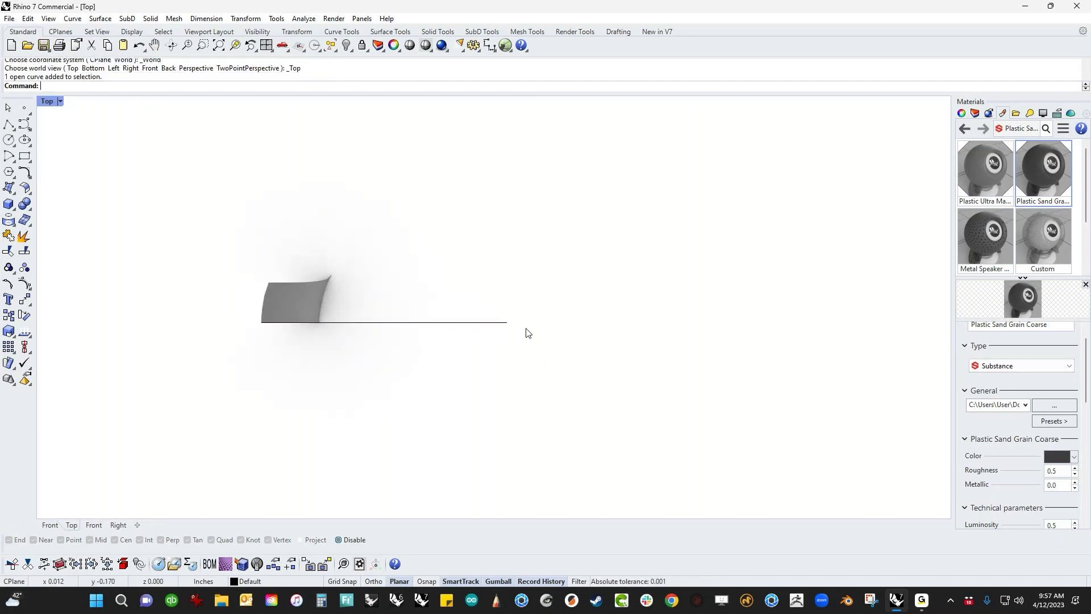
drag(499, 292, 478, 438)
key(Escape)
right_drag(309, 453, 385, 432)
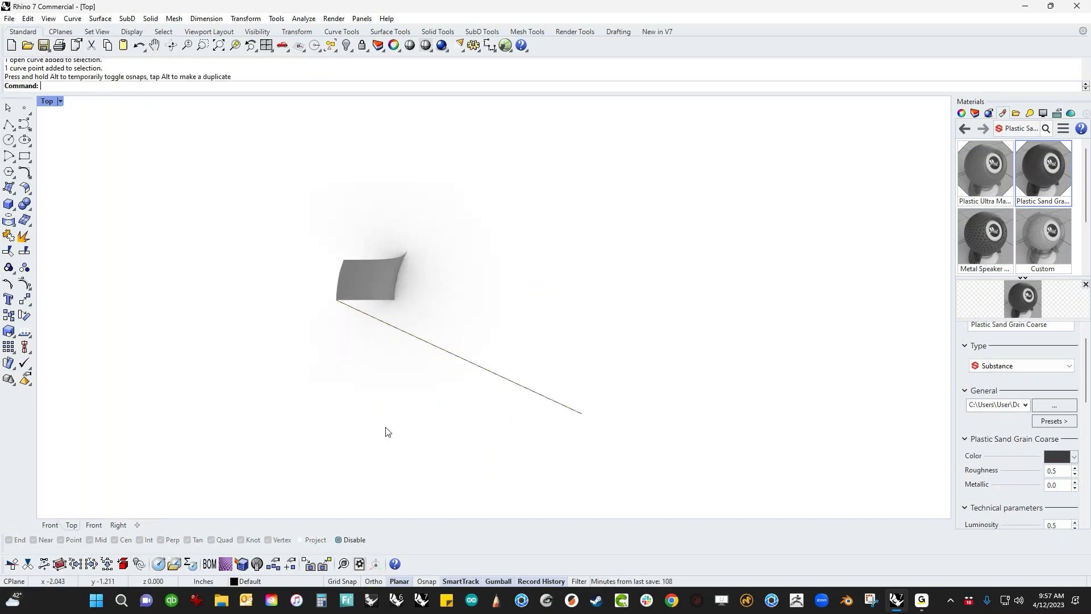
- Draw a short horizontal line outward from the diagonal line's free end and delete the diagonal line
click(9, 125)
click(582, 413)
click(694, 413)
key(Return)
drag(523, 361, 438, 392)
key(Delete)
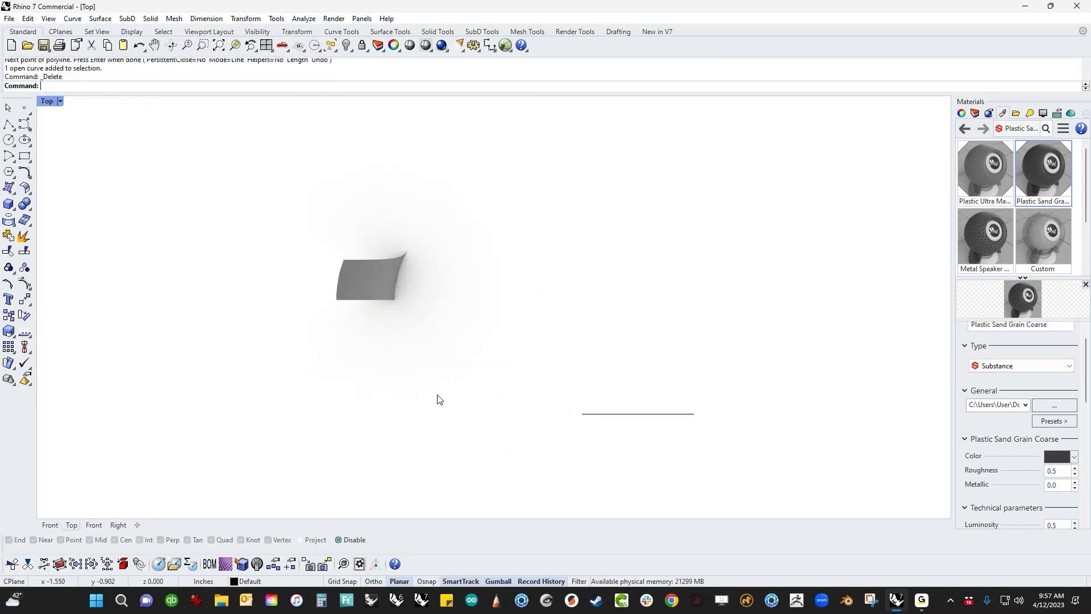
- In the front view, rotate the short line upward by about 15 degrees around its end nearest the surface
text(p)
key(Return)
right_drag(479, 389, 539, 372)
scroll(472, 325, up, 5)
right_drag(468, 332, 507, 369)
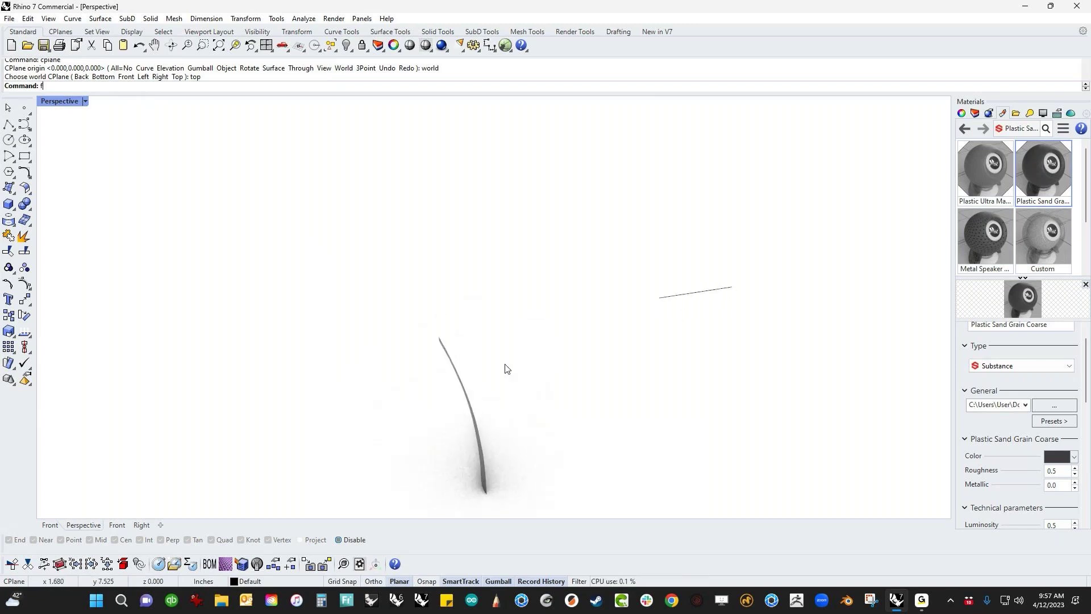
text(f)
key(Return)
click(677, 289)
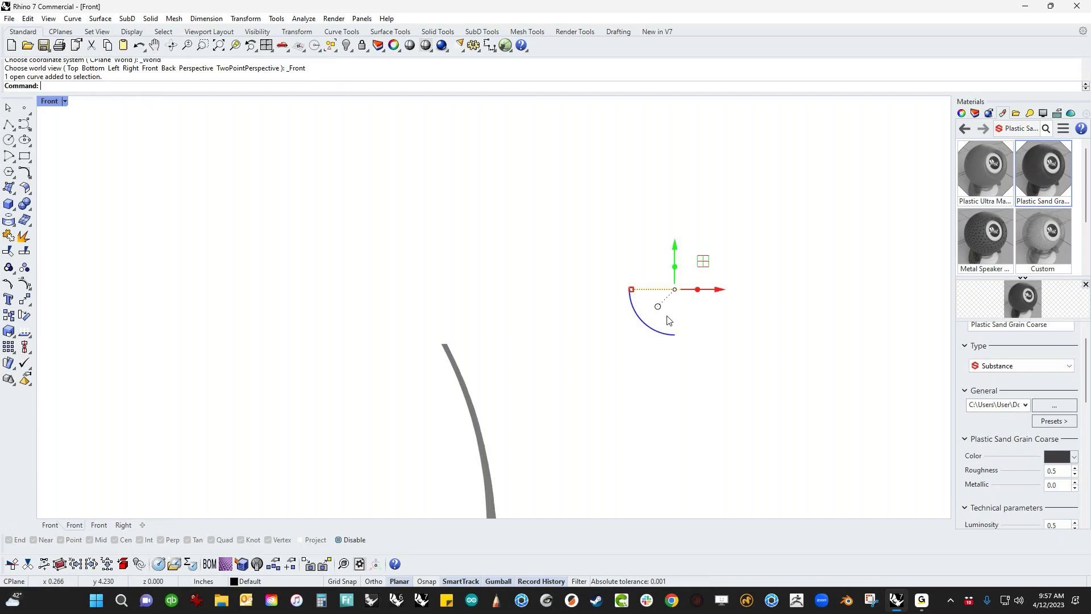
text(r)
key(Return)
click(632, 289)
click(773, 289)
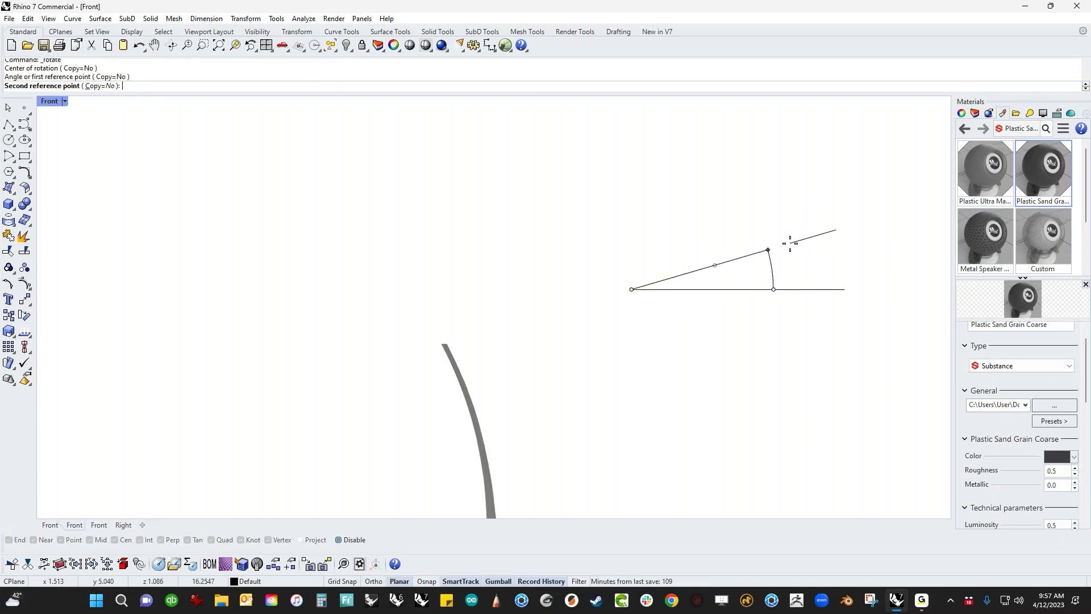
click(795, 246)
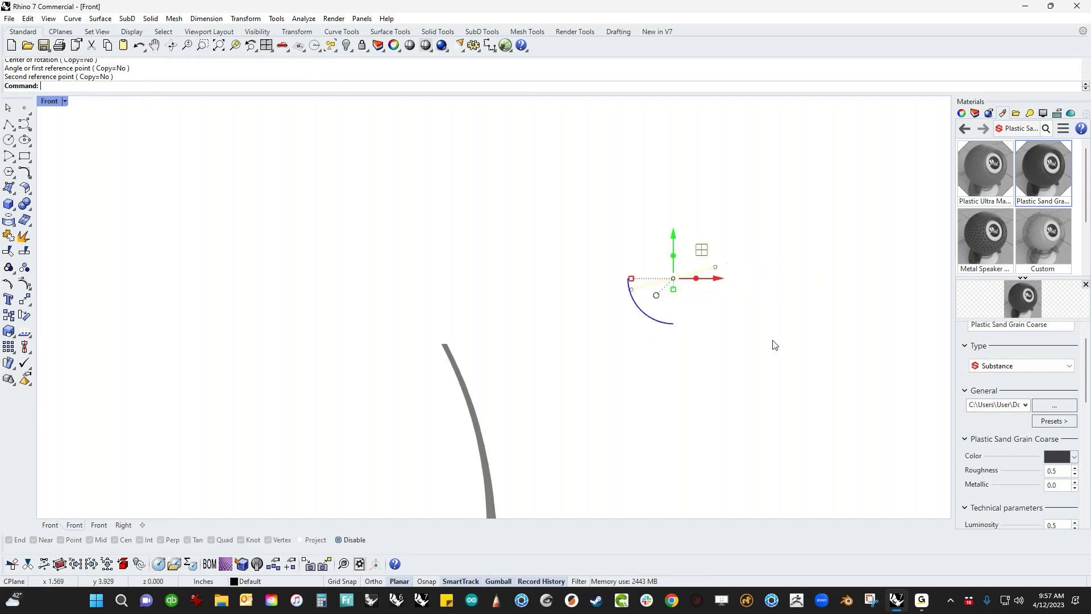
- Create a blend curve from the short line to the extracted surface's upper edge, tangent at both ends, with end 2 flipped
key(ctrl+F4)
right_drag(551, 376, 518, 336)
scroll(519, 336, up, 7)
middle_click(567, 342)
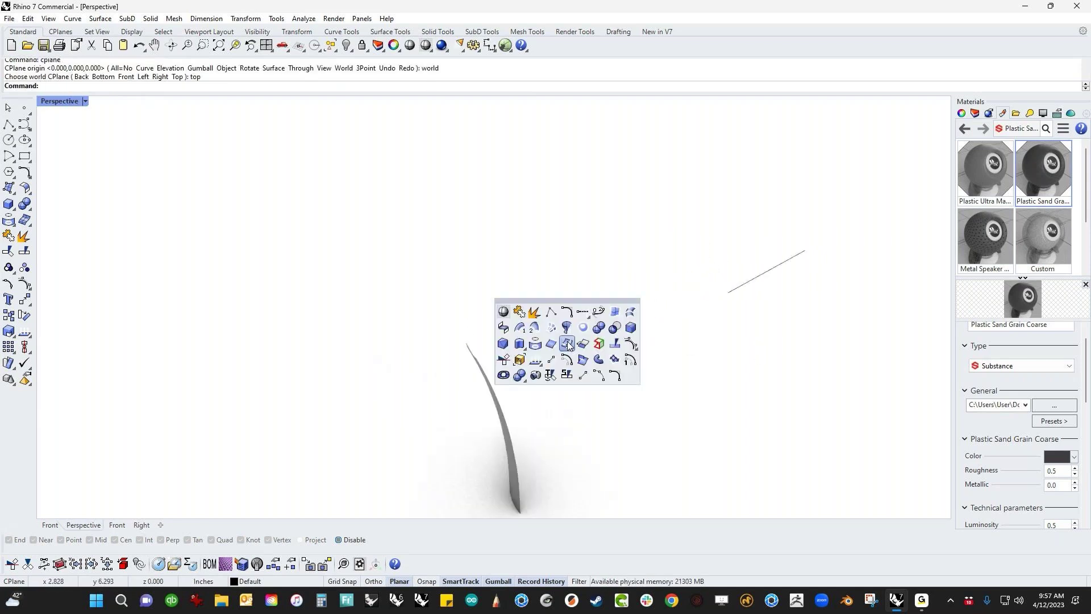
click(599, 311)
right_drag(636, 345, 485, 353)
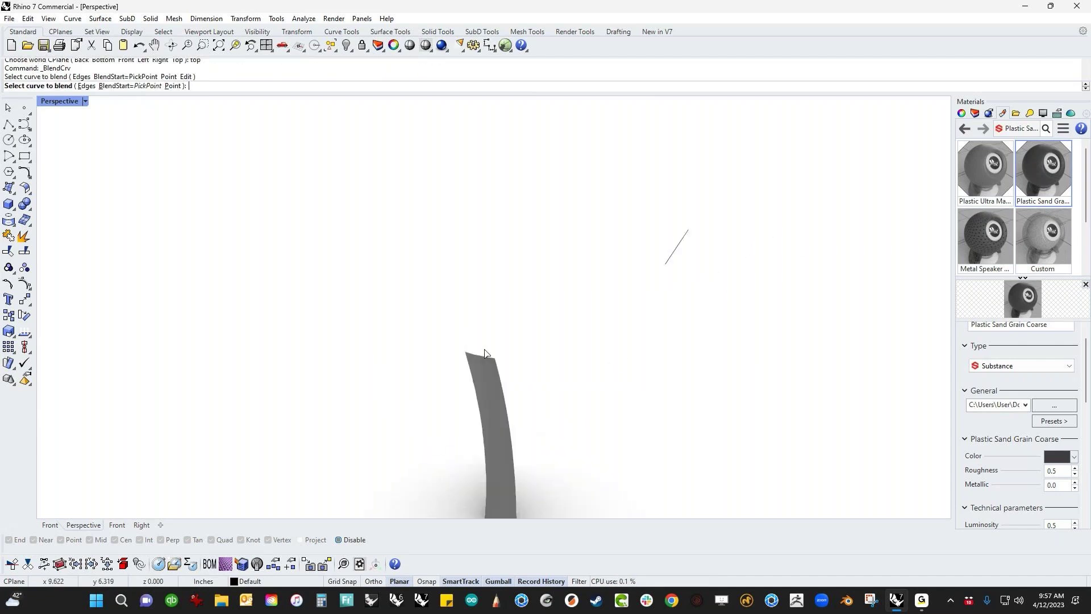
click(487, 356)
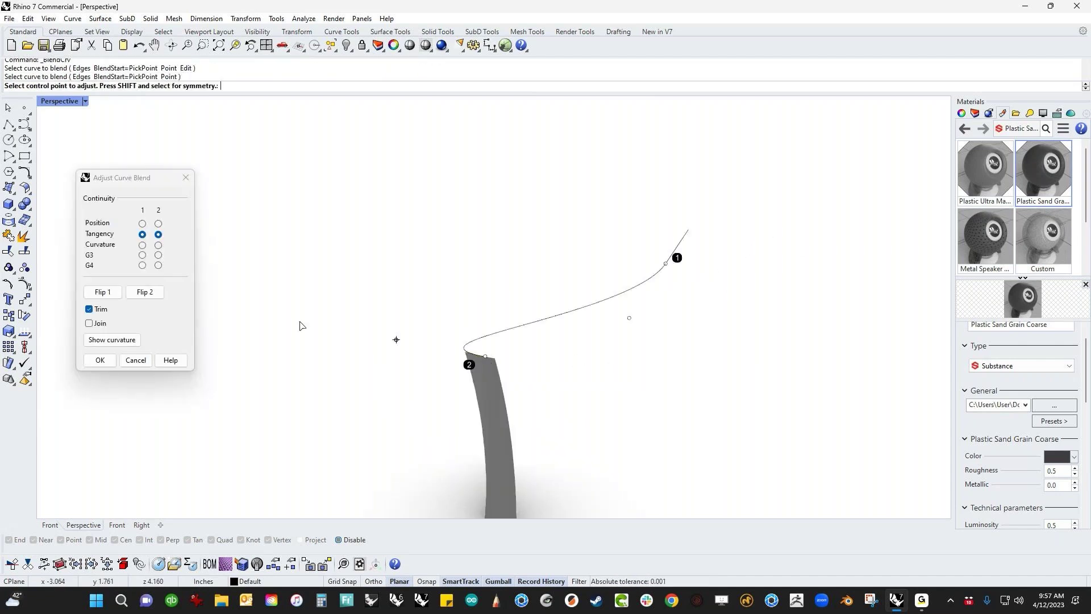
click(137, 296)
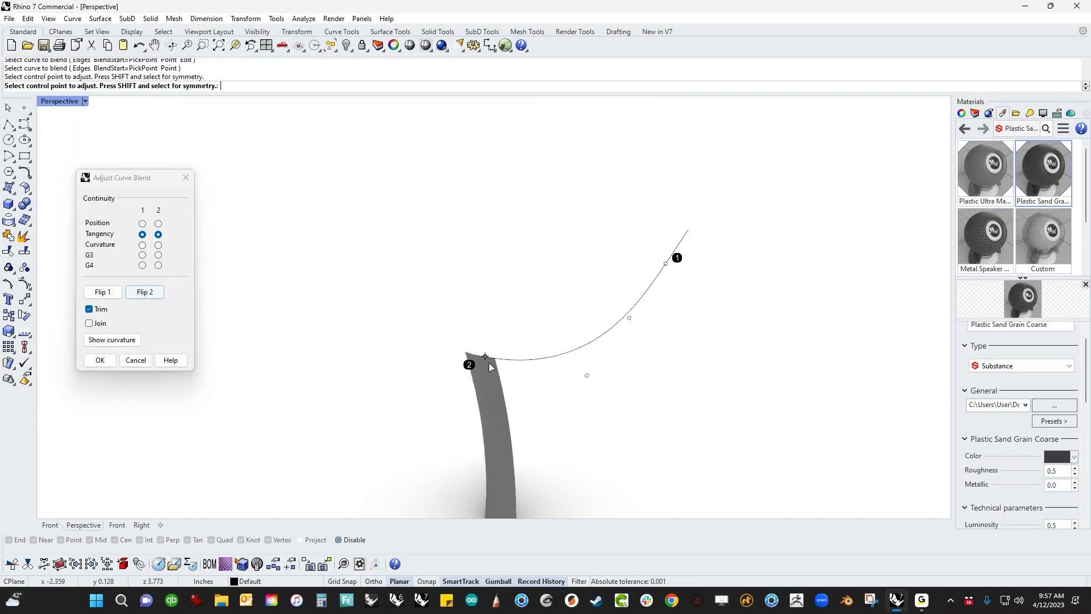
- Move the blend's end point to the surface corner, shorten its adjacent handle for a smoother bend, and accept the curve
drag(488, 358, 508, 364)
right_drag(591, 392, 699, 380)
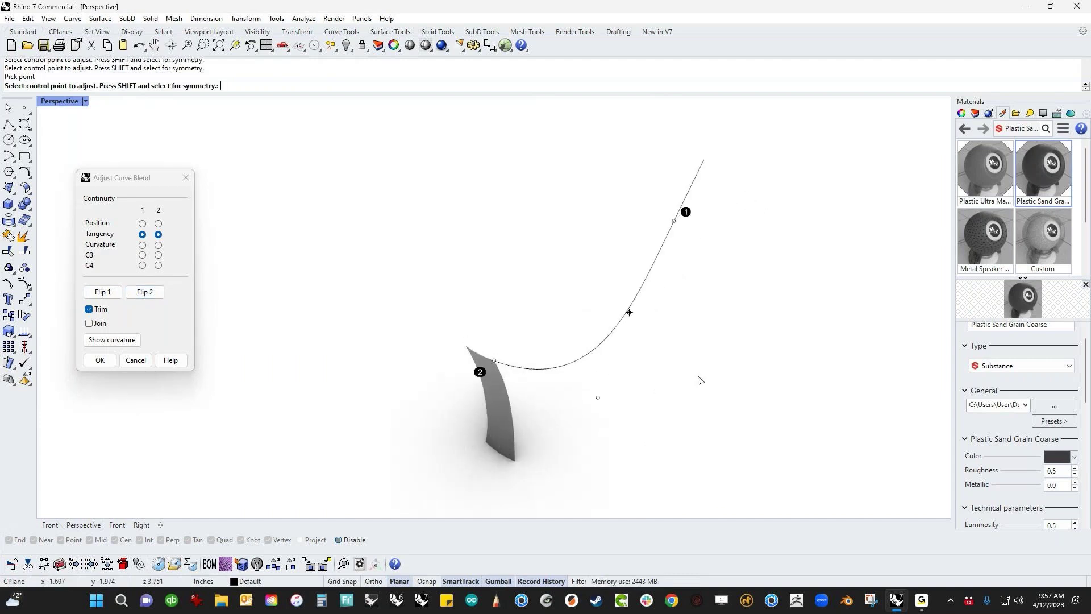
click(599, 398)
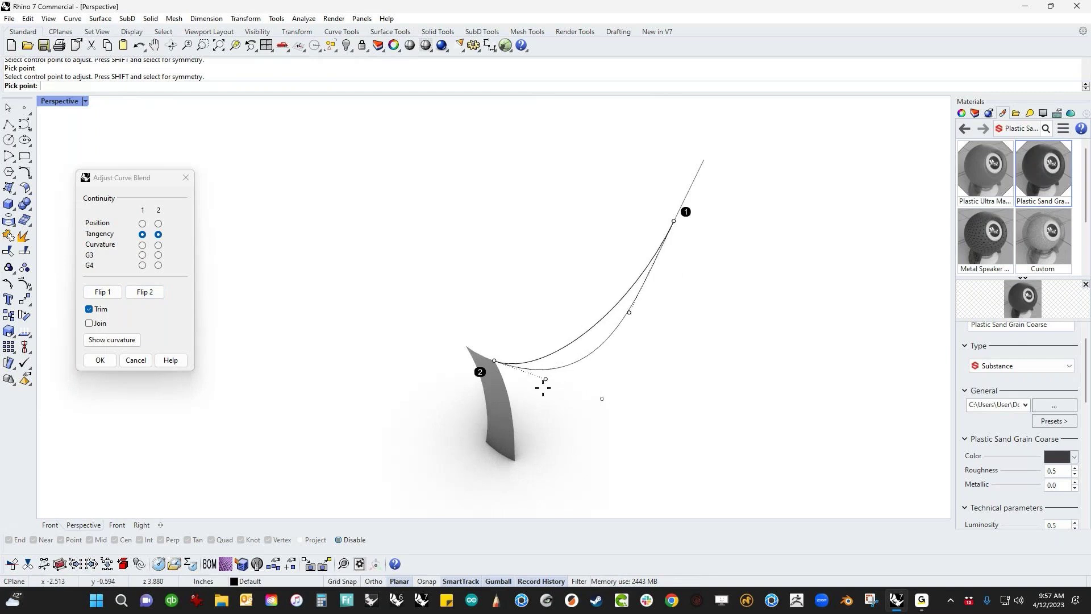
click(555, 389)
right_drag(610, 386, 648, 413)
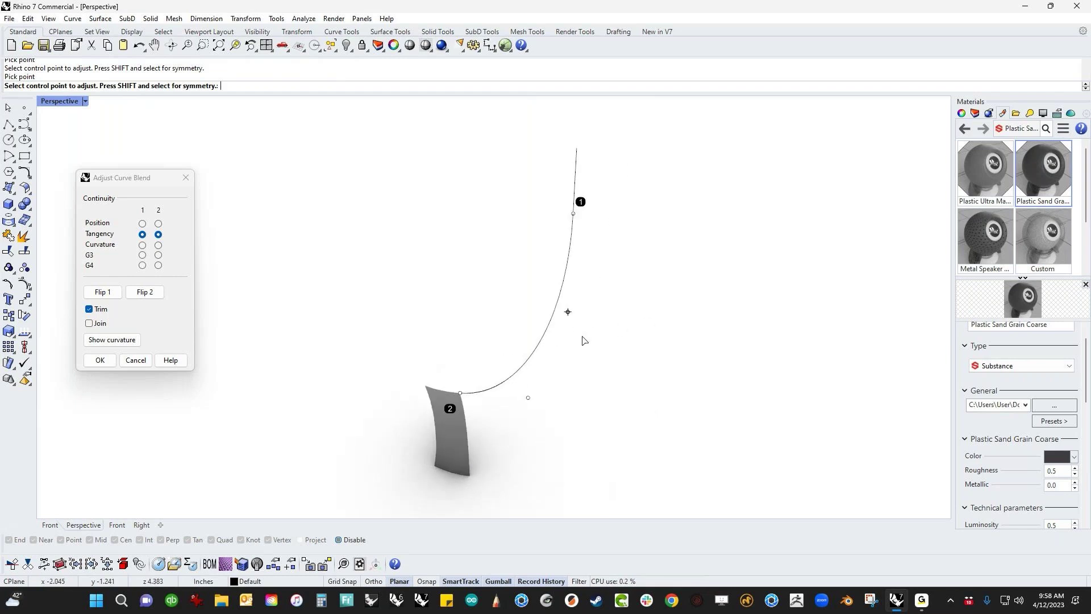
click(100, 359)
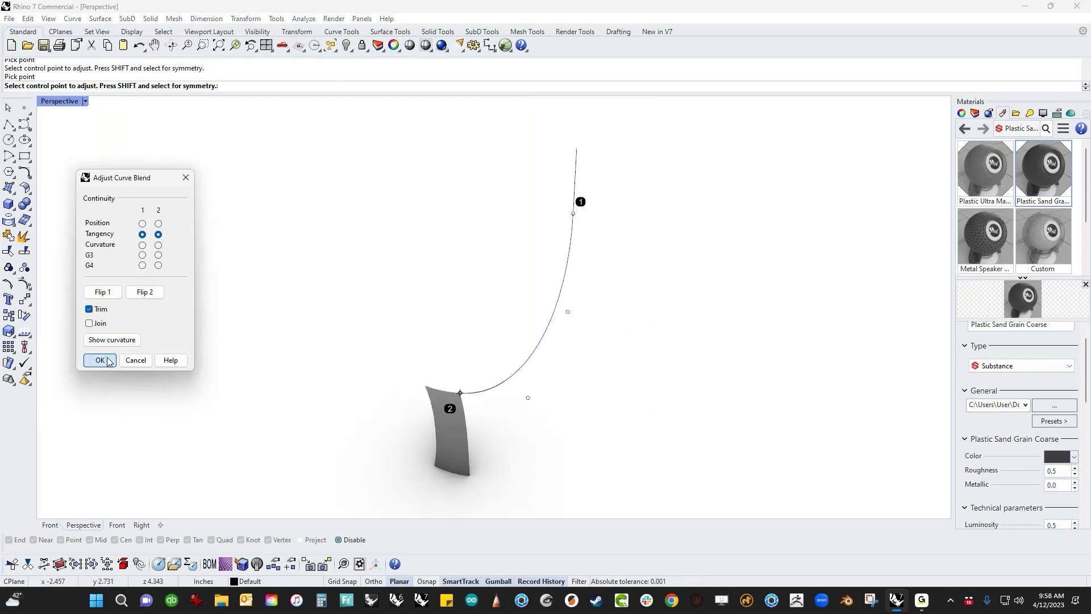
- Sweep the extracted surface's side edge along the blend curve with one rail, using Freeform style and unchanged cross sections
right_drag(607, 417, 585, 364)
scroll(586, 363, up, 5)
middle_click(583, 359)
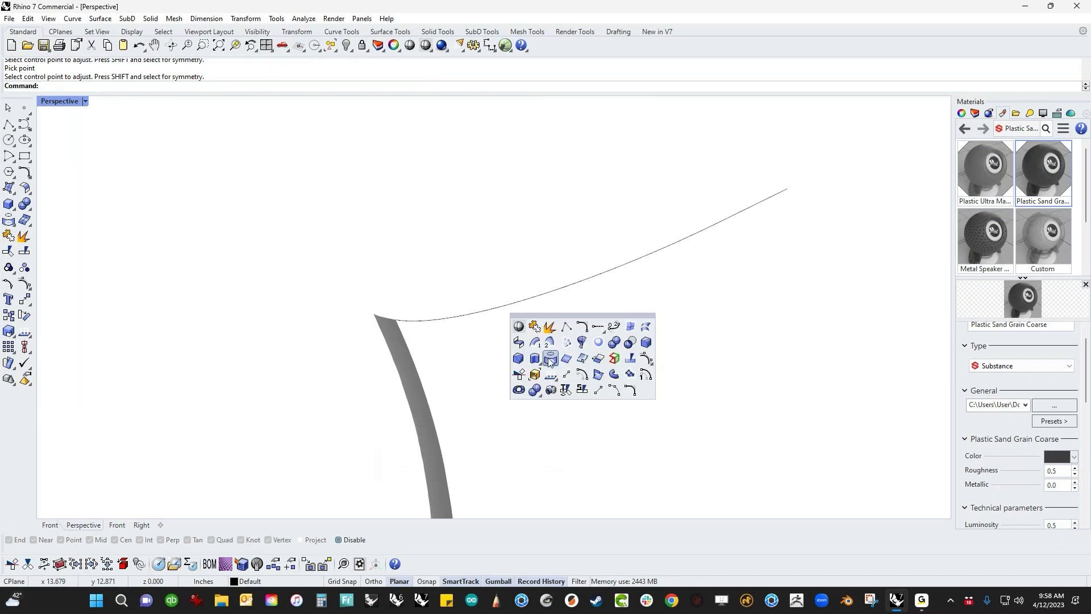
click(532, 345)
click(429, 322)
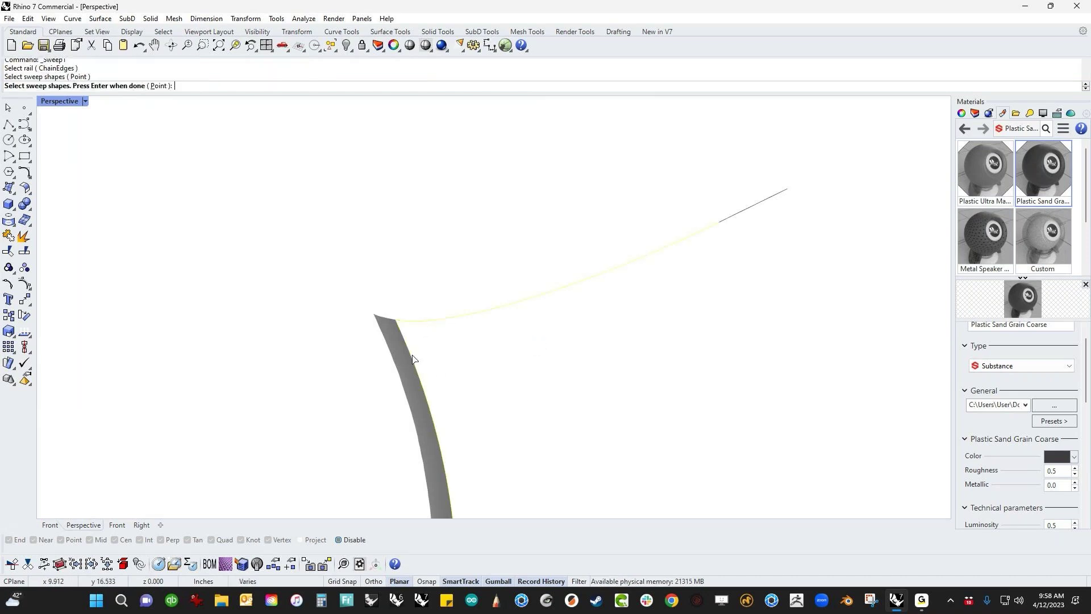
key(Return)
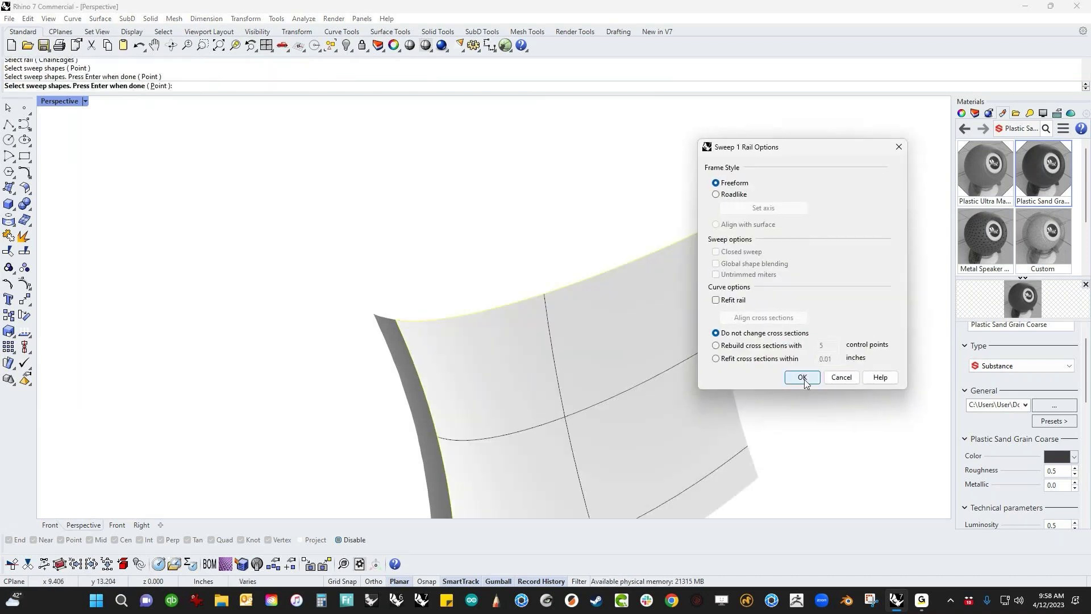
click(802, 377)
- Delete the dark surface extracted from the neck, keeping the swept surface
right_drag(564, 328, 520, 374)
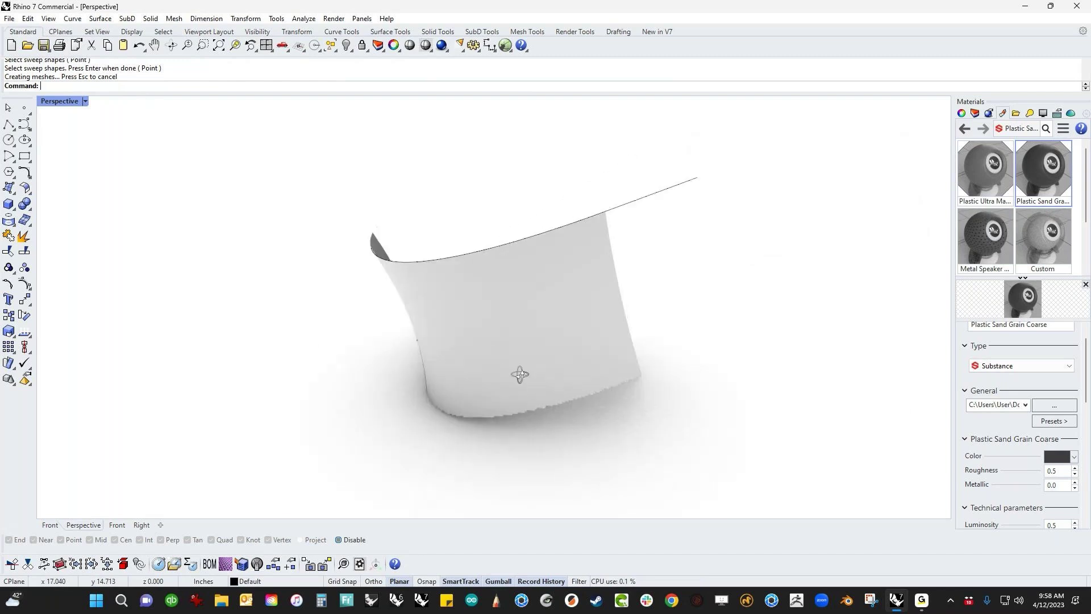
click(520, 374)
right_drag(364, 357, 349, 311)
click(365, 356)
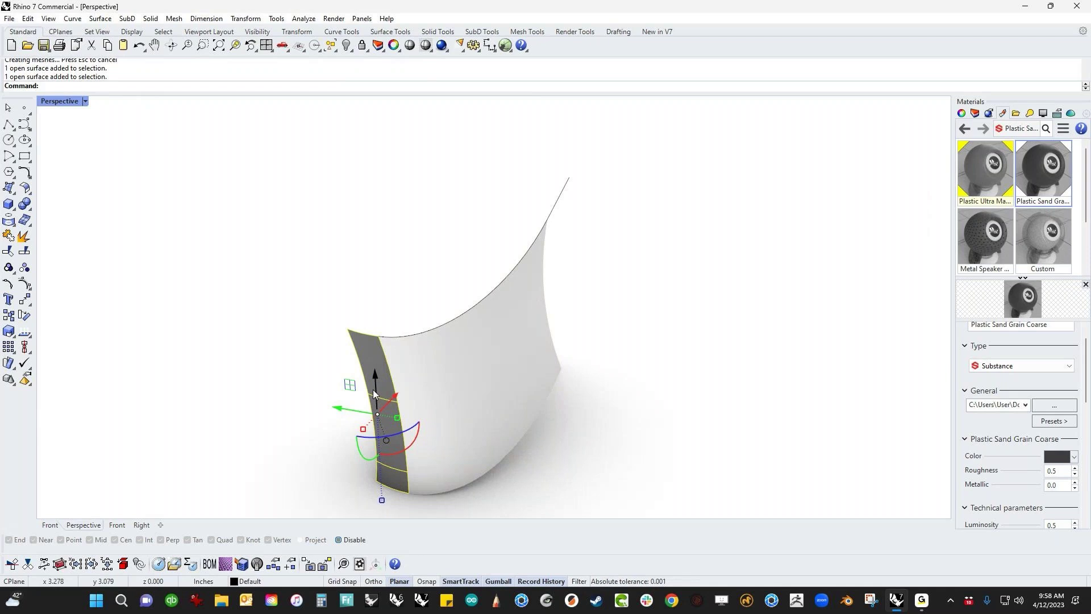
key(Delete)
- Mirror the swept surface across the model's centre line to form the opposite side
click(412, 407)
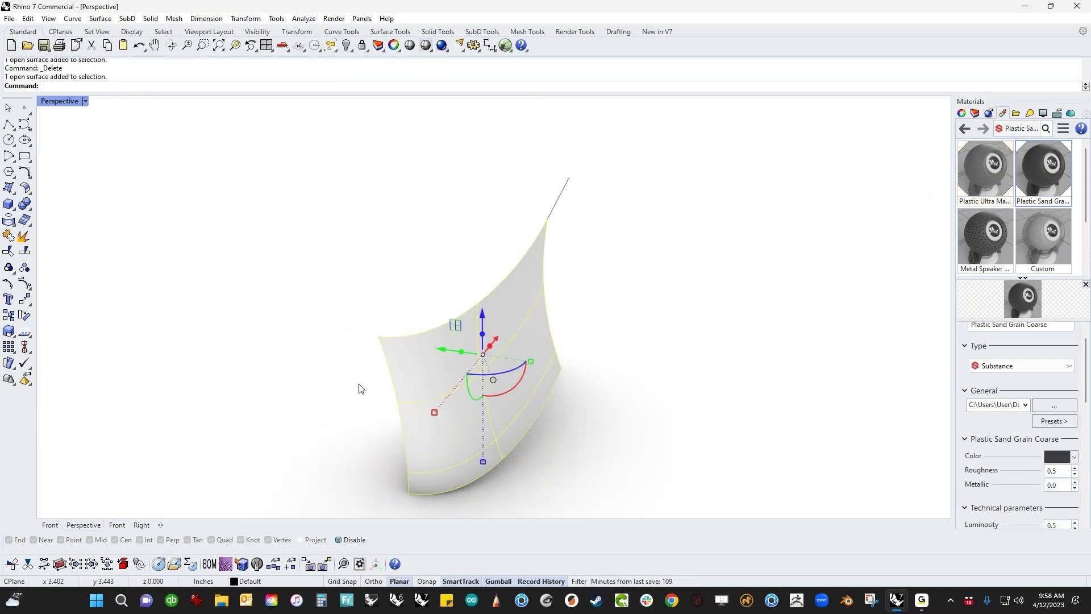
text(mirror)
key(Return)
click(379, 335)
click(434, 298)
key(Escape)
- Try to widen both swept surfaces sideways with the gumball relocated to their shared centre edge, and undo the scaling
right_drag(461, 267, 483, 431)
click(391, 410)
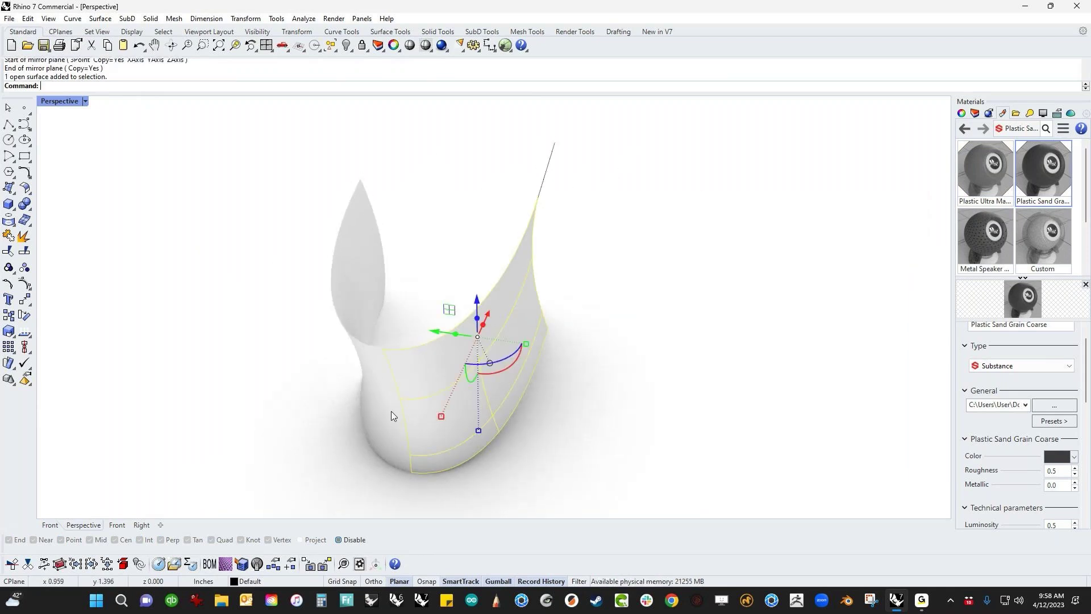
shift+click(391, 411)
text(gr)
key(Return)
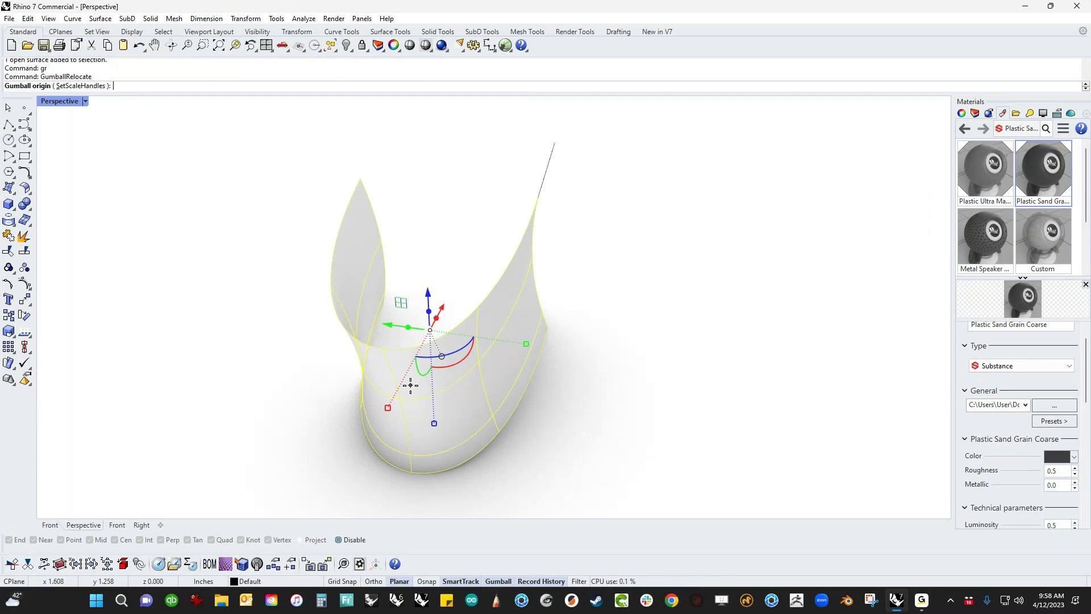
click(383, 348)
key(Return)
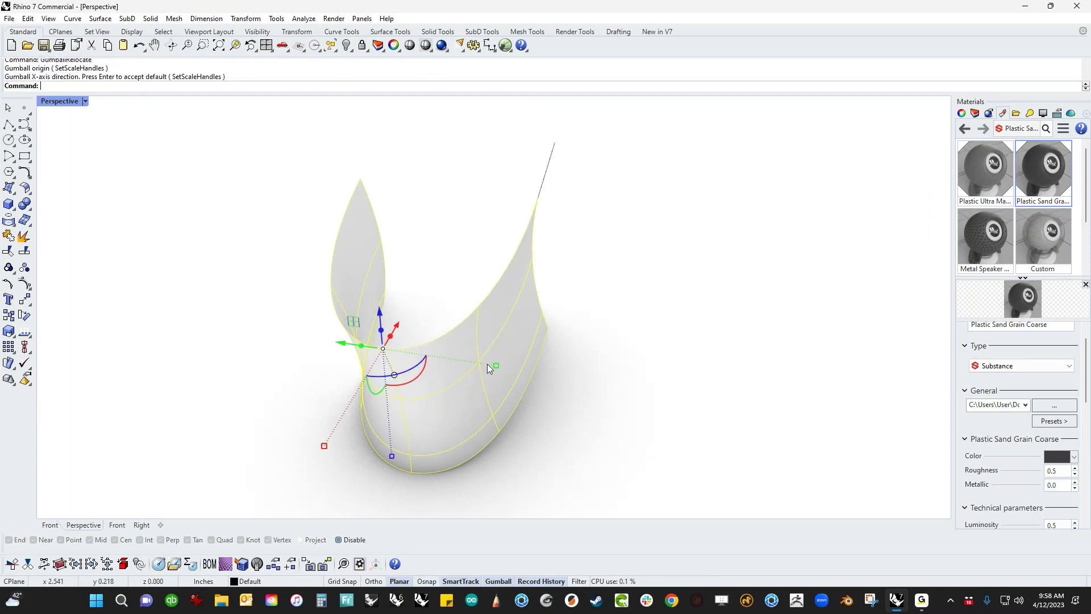
drag(496, 366, 503, 391)
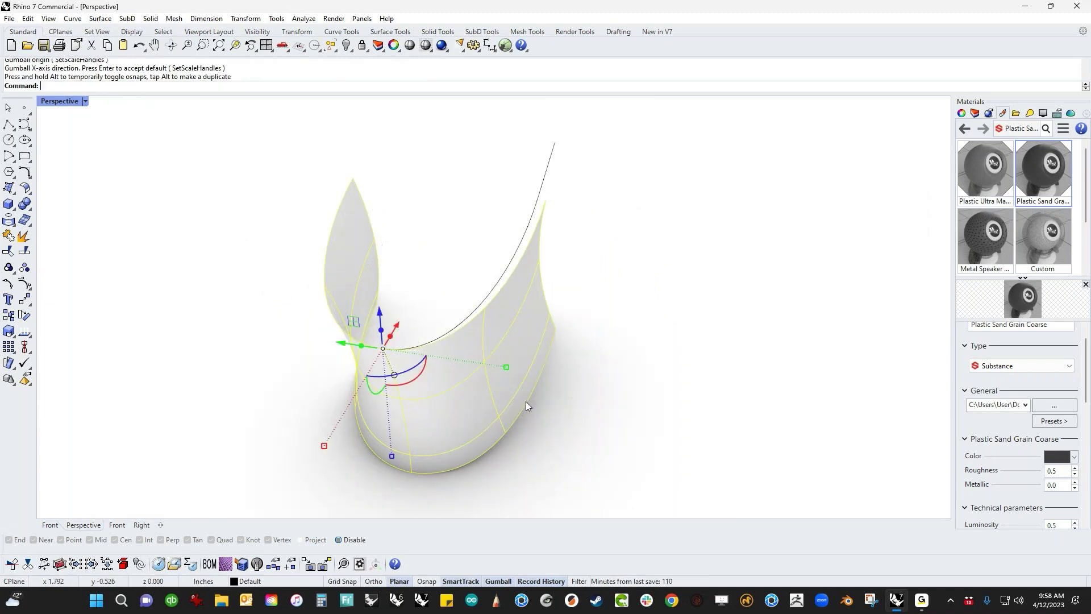
key(ctrl+z)
key(Escape)
- Show the hidden objects and move both swept surfaces backward along the X axis over the neck
text(v)
key(Return)
right_drag(574, 426, 509, 377)
scroll(487, 365, up, 5)
click(513, 336)
shift+click(491, 241)
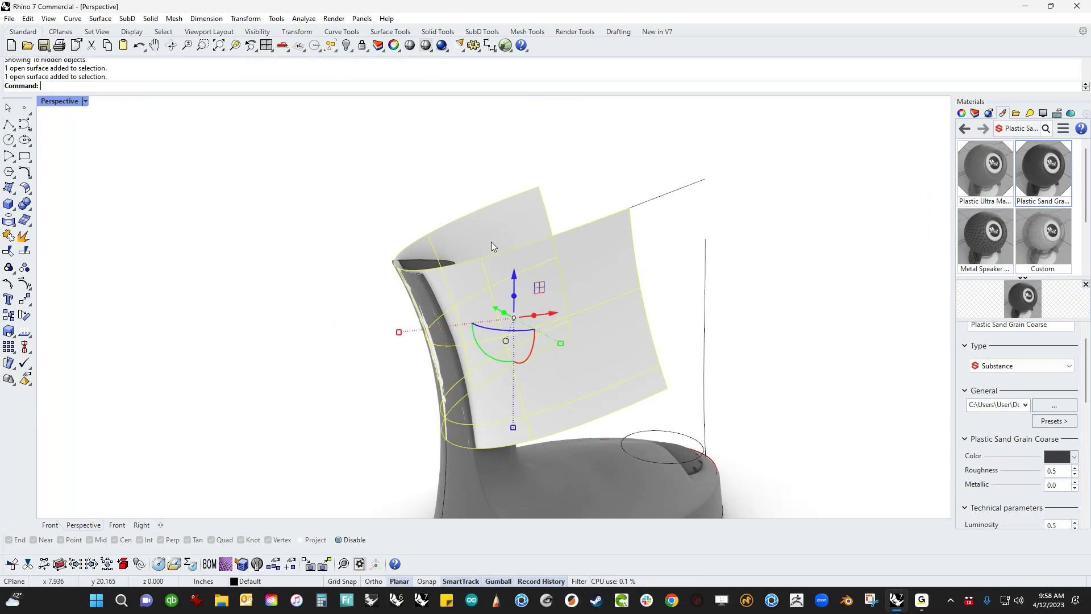
drag(547, 316, 491, 332)
right_drag(491, 332, 382, 285)
- Try to extend both swept surfaces by moving their free end edges outward in the front view, and undo the edit
key(ctrl+F2)
scroll(381, 365, down, 4)
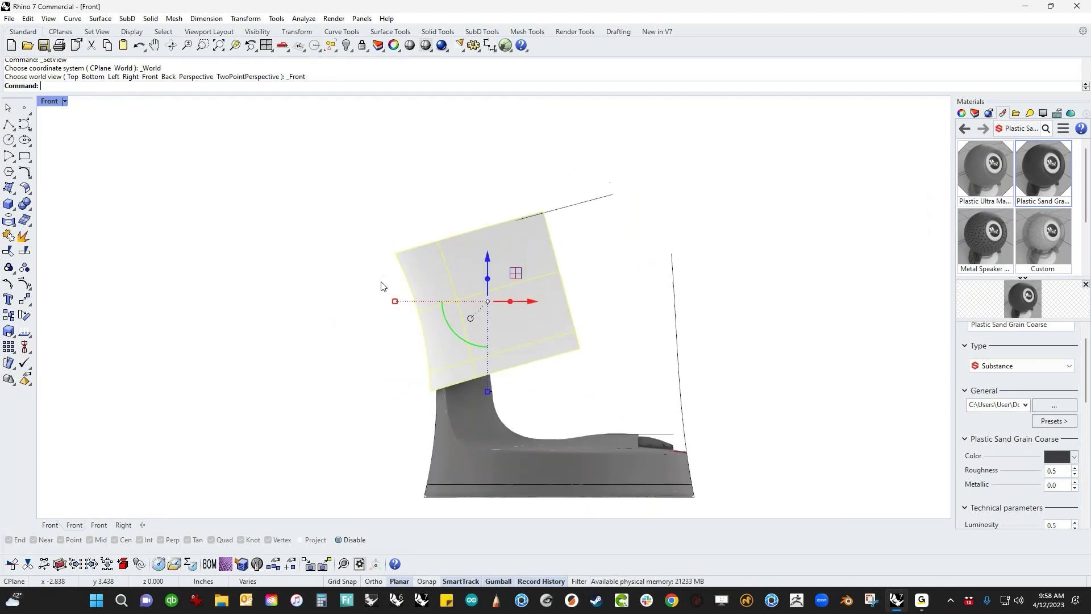
scroll(528, 319, up, 2)
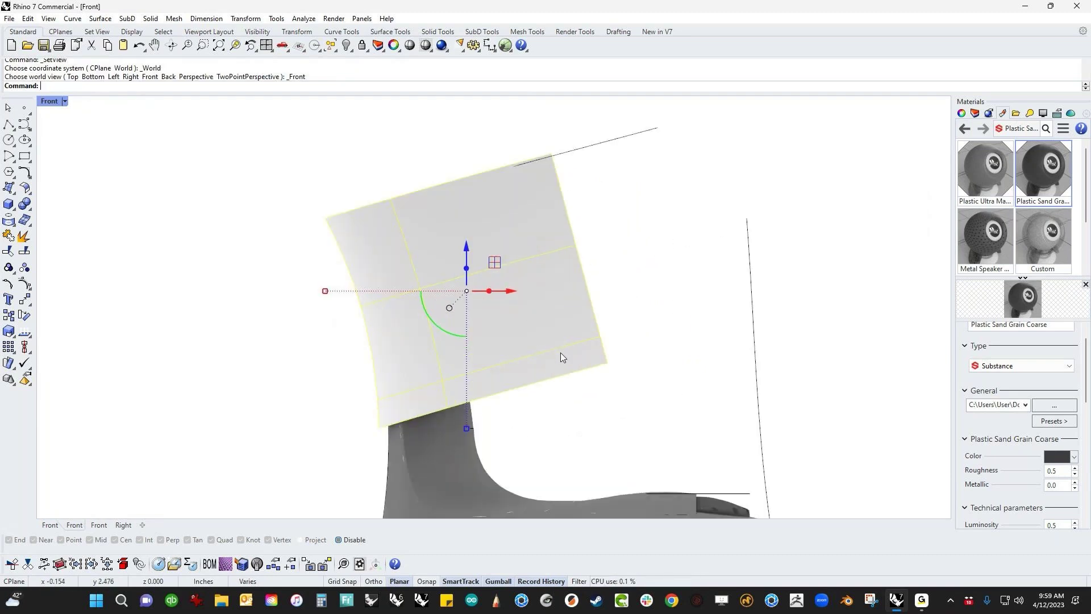
click(611, 376)
scroll(601, 381, down, 1)
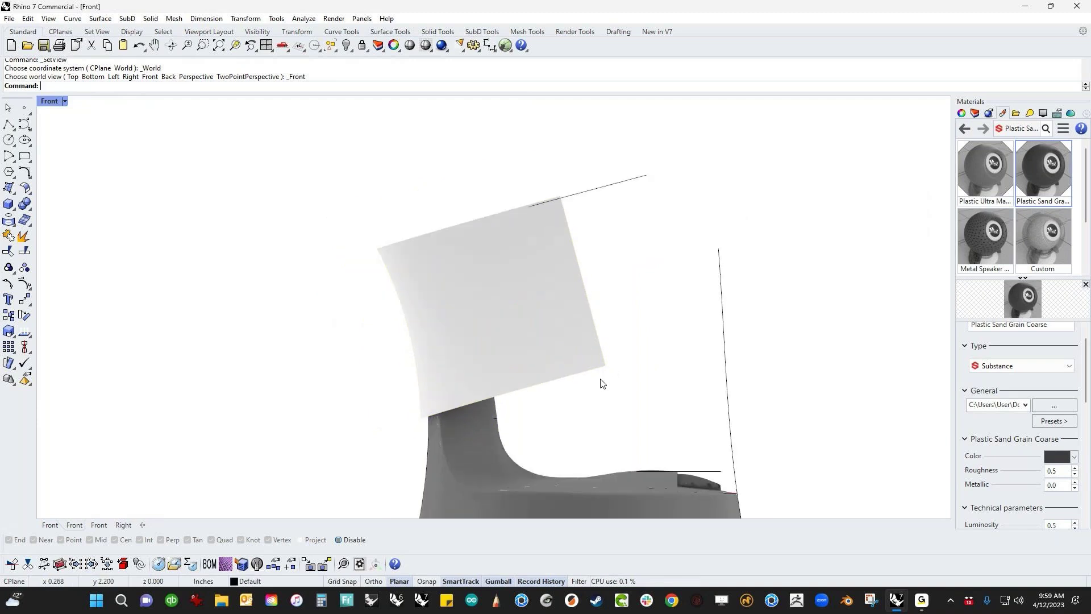
scroll(575, 419, down, 1)
ctrl+shift+drag(603, 331, 542, 347)
ctrl+drag(600, 315, 628, 296)
click(682, 253)
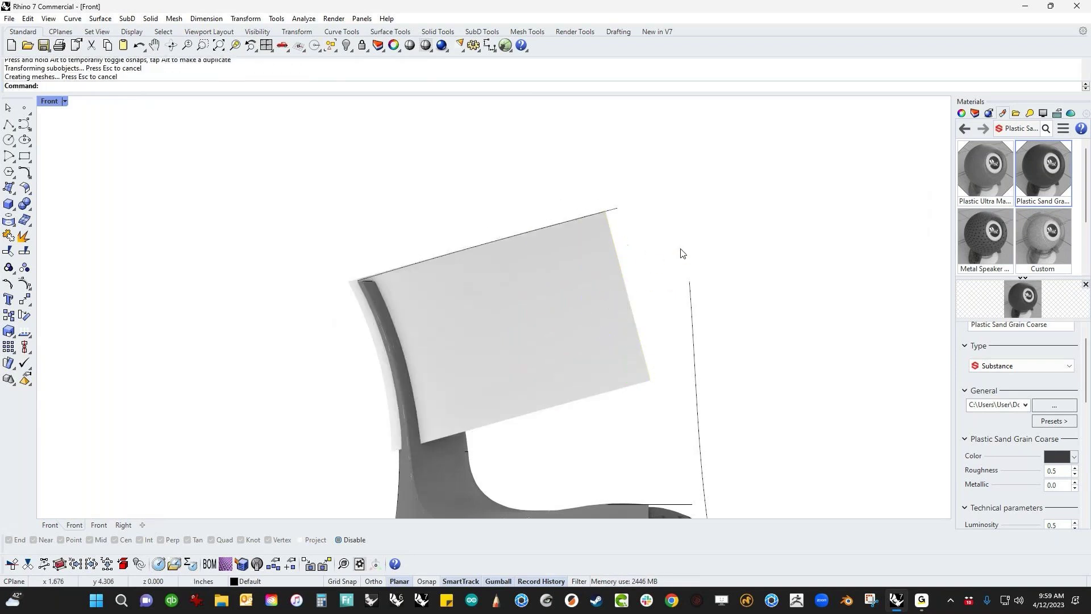
key(ctrl+F4)
right_drag(460, 279, 474, 393)
key(ctrl+z)
- Turn on the control points of both swept surfaces and select those at their free ends
shift+click(612, 301)
middle_click(613, 303)
click(680, 305)
scroll(642, 390, down, 2)
mouse_move(642, 393)
right_down()
mouse_move(680, 365)
mouse_move(682, 347)
right_up()
drag(622, 300, 689, 443)
mouse_move(699, 441)
right_down()
mouse_move(694, 456)
mouse_move(692, 423)
right_up()
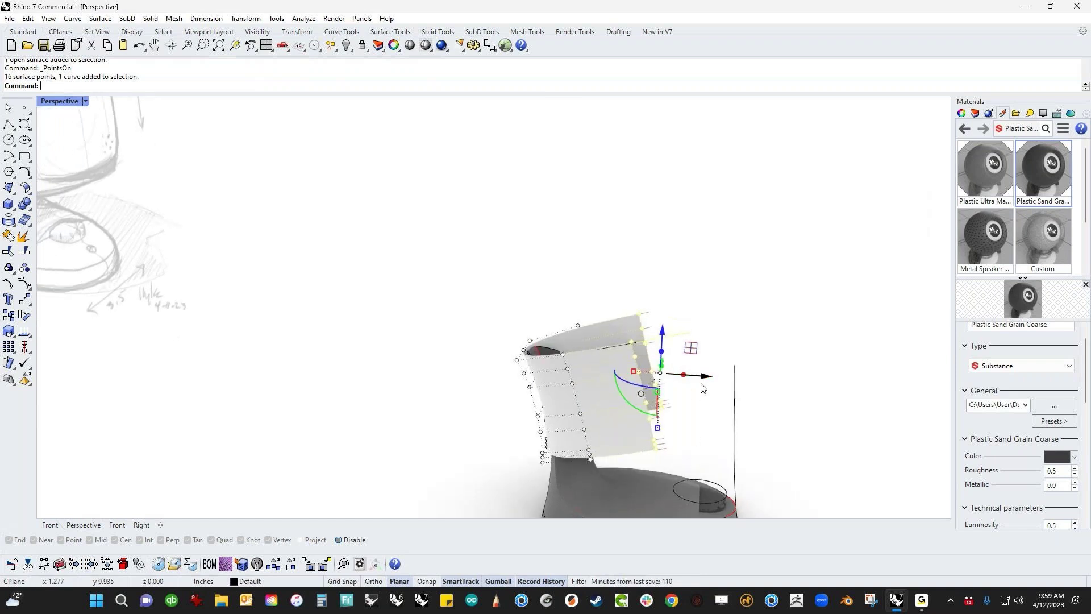
- In the front view, hide the leftover construction curves around the free ends of the swept surfaces
key(Return)
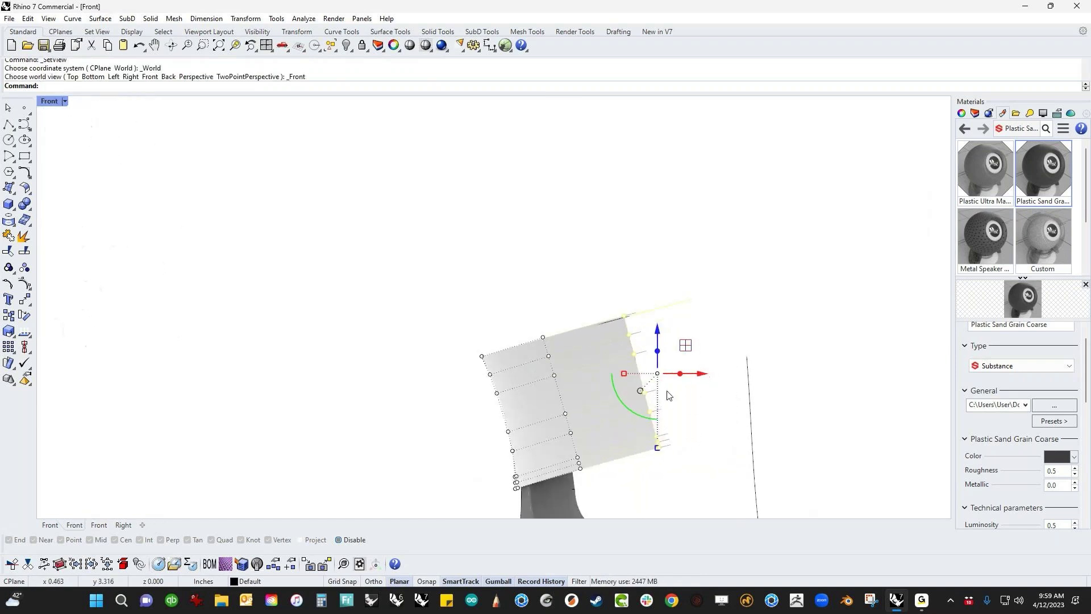
drag(601, 274, 739, 498)
click(717, 307)
text(h)
key(Return)
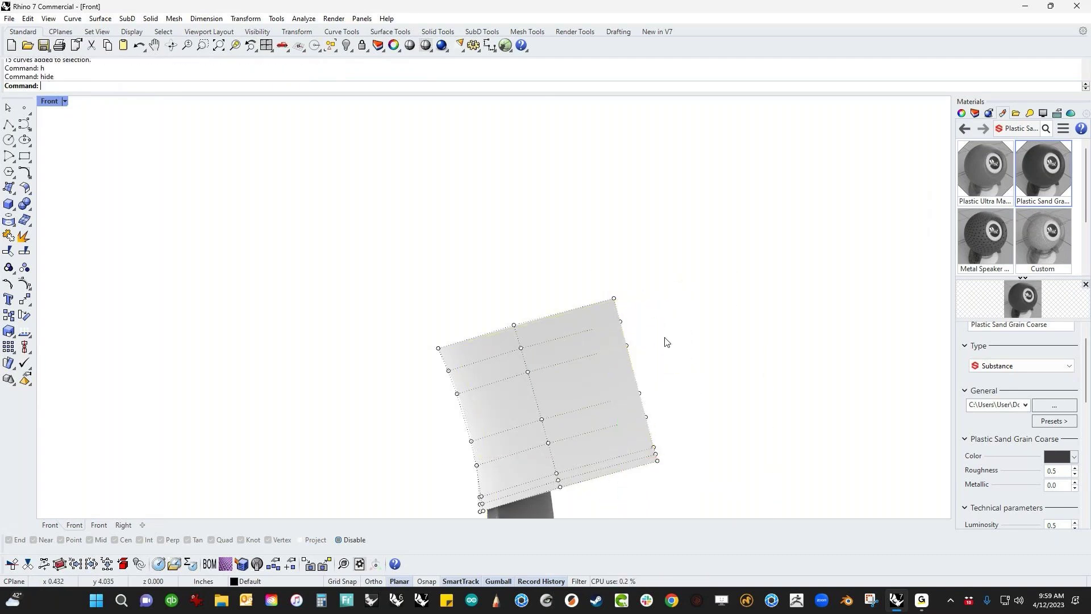
- Move the 16 control points at the surfaces' free ends outward along the slope and scale them farther apart sideways
drag(615, 278, 729, 503)
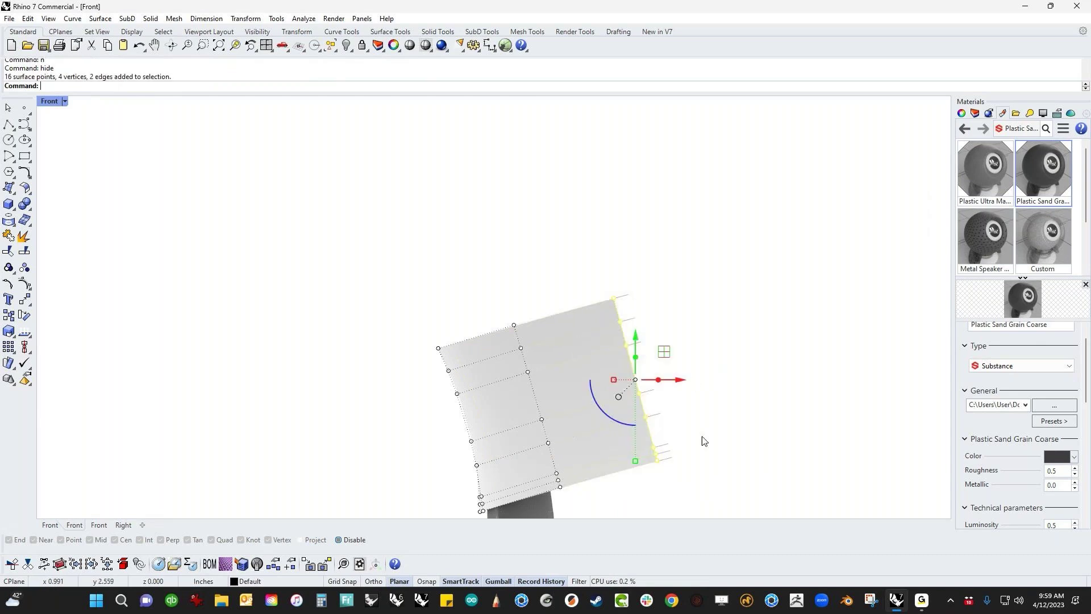
drag(664, 352, 751, 331)
key(ctrl+F4)
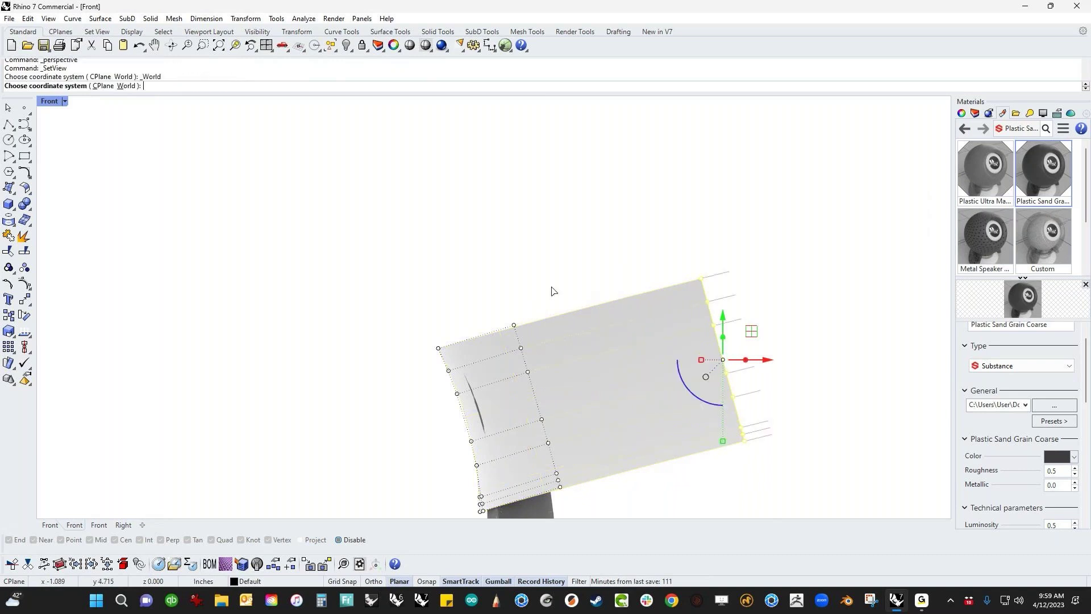
right_drag(551, 287, 629, 368)
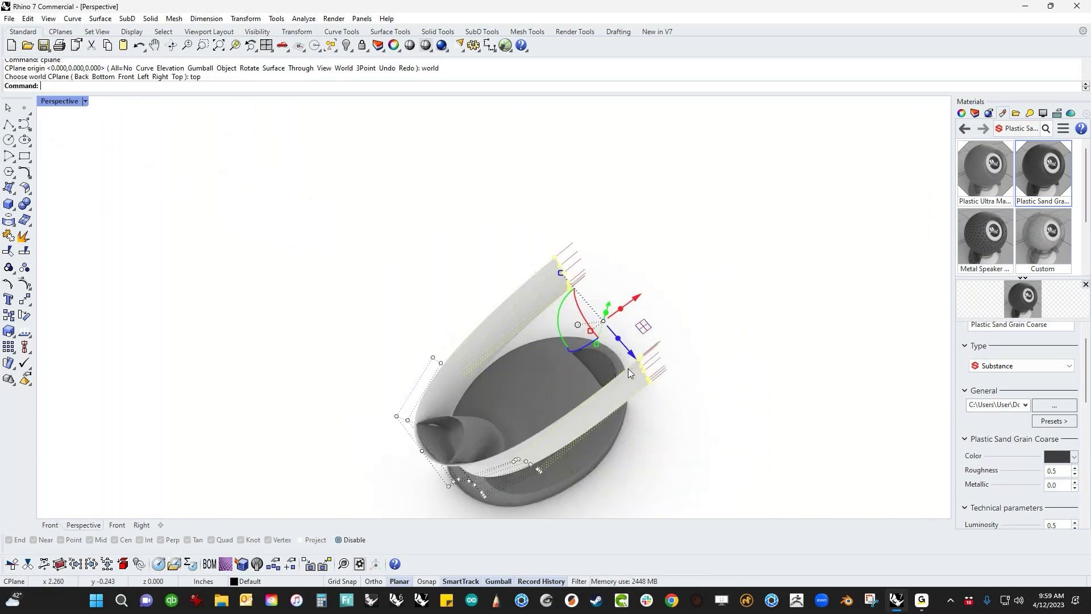
right_drag(585, 420, 637, 434)
right_drag(605, 385, 594, 372)
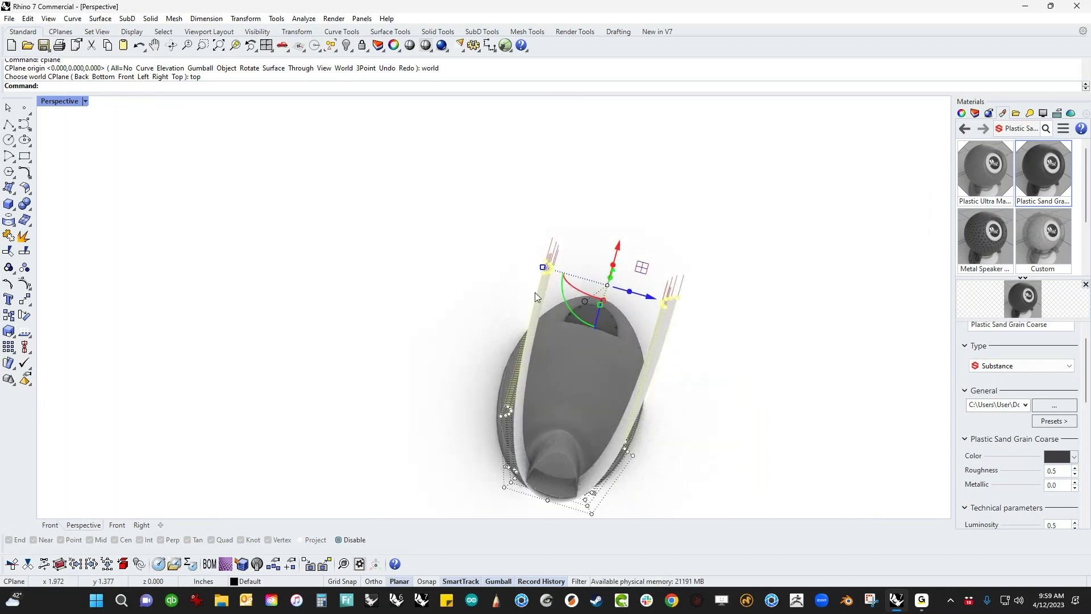
drag(543, 267, 509, 261)
- Scale the 32 control points around the back of the neck wider sideways
right_drag(382, 339, 514, 403)
scroll(522, 413, up, 5)
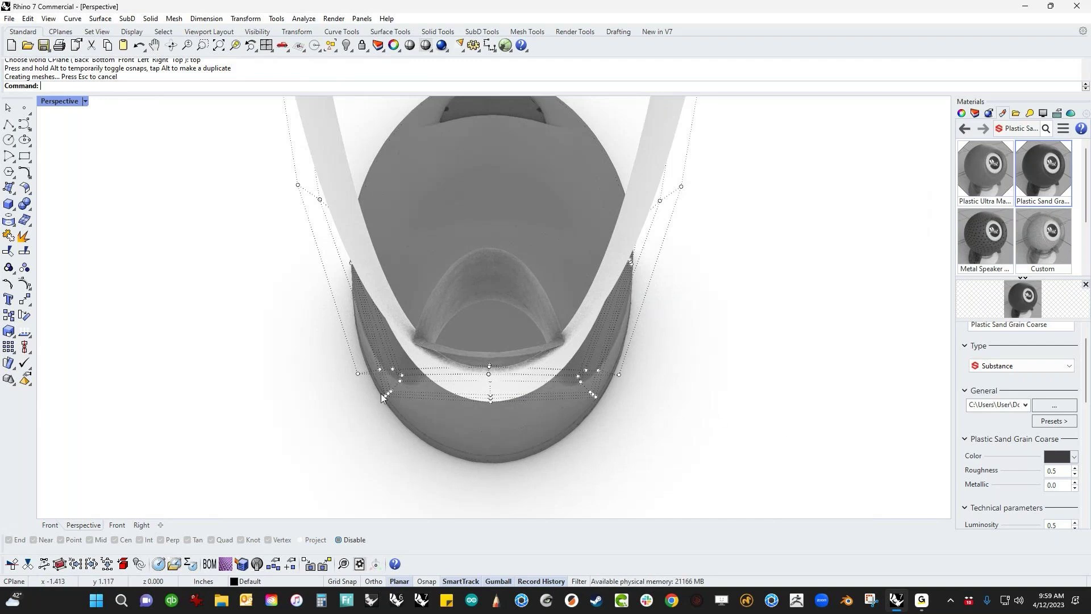
drag(301, 471, 717, 339)
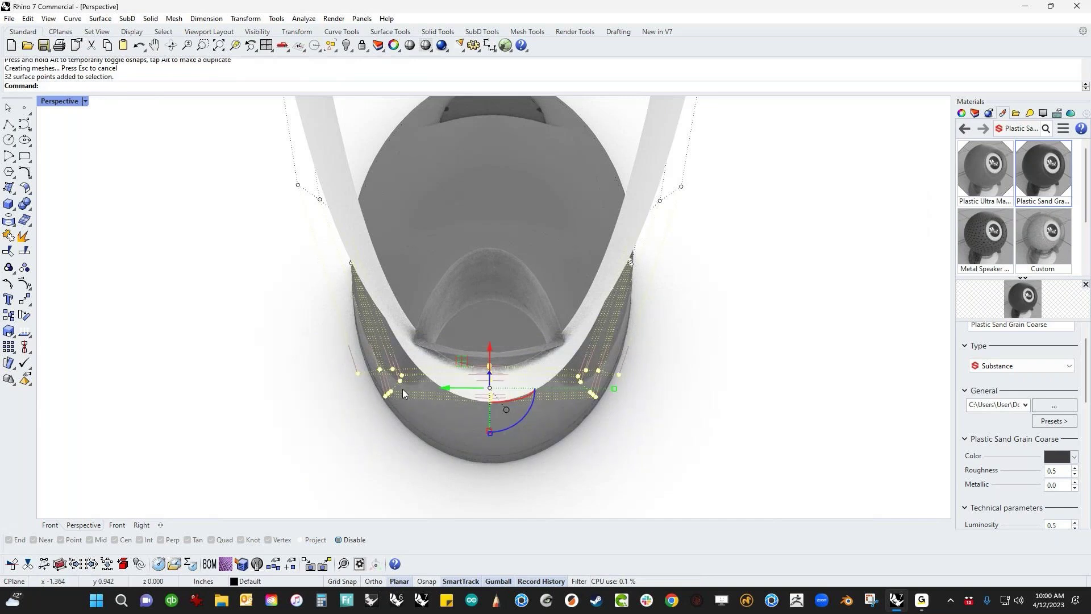
drag(616, 388, 681, 404)
click(568, 449)
- Scale the middle row of control points wider and the row at the free ends narrower
scroll(561, 409, down, 5)
shift+right_drag(561, 409, 530, 446)
drag(293, 298, 711, 365)
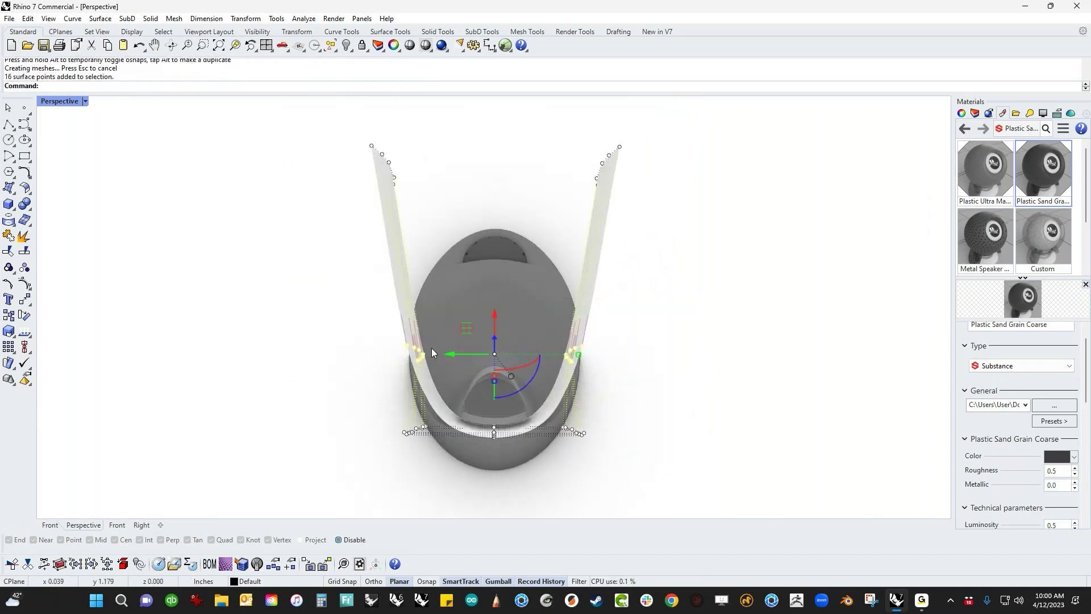
drag(583, 353, 607, 358)
drag(295, 108, 682, 256)
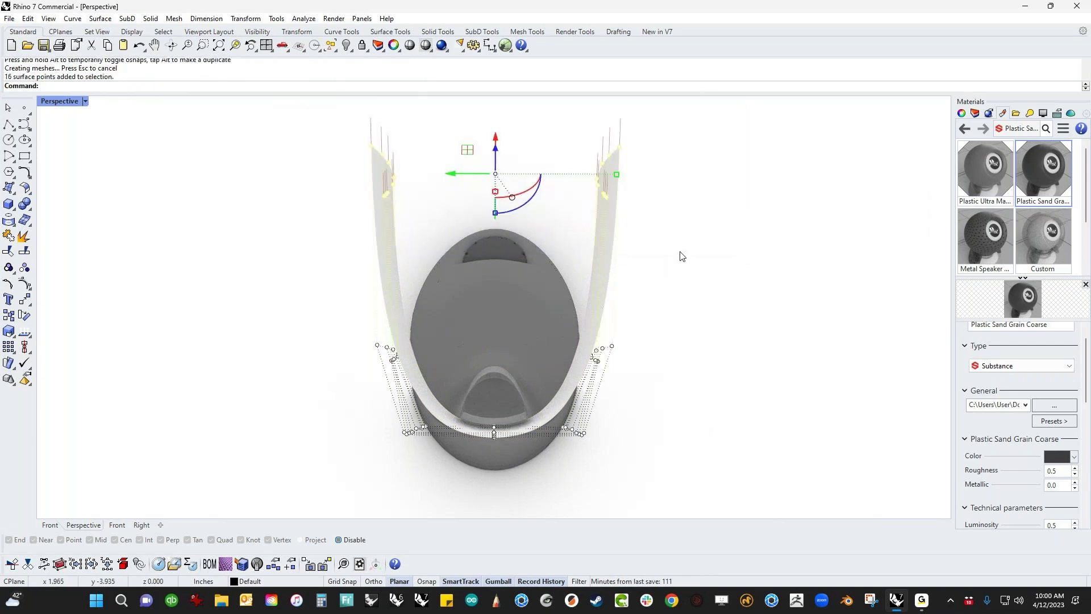
drag(615, 176, 594, 173)
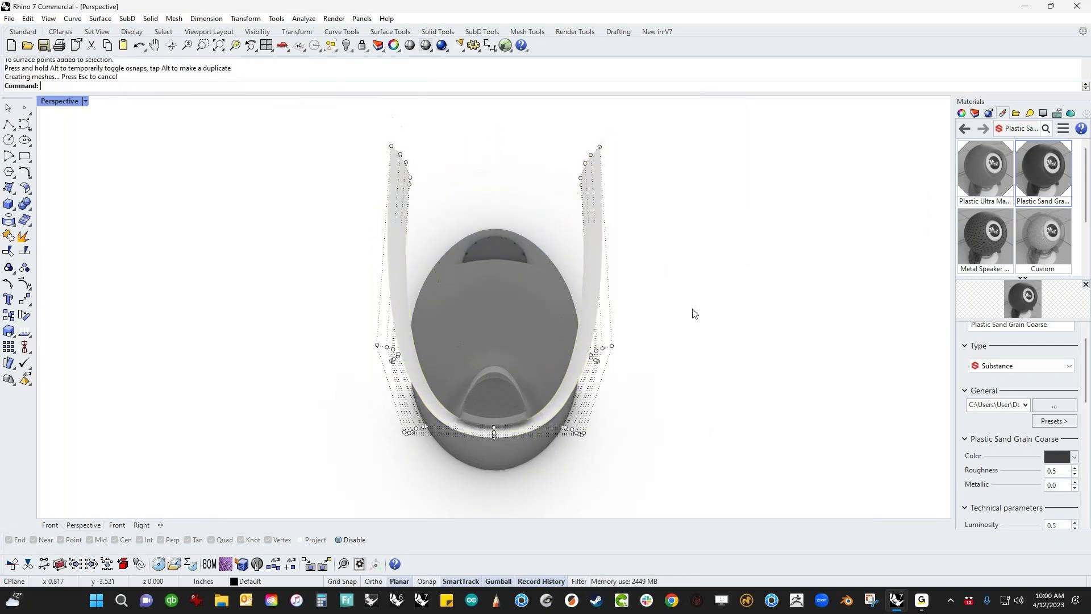
- In the front view, hide the control points and draw a straight polyline from the head's upper front corner down past its back edge
key(F4)
right_drag(667, 322, 834, 293)
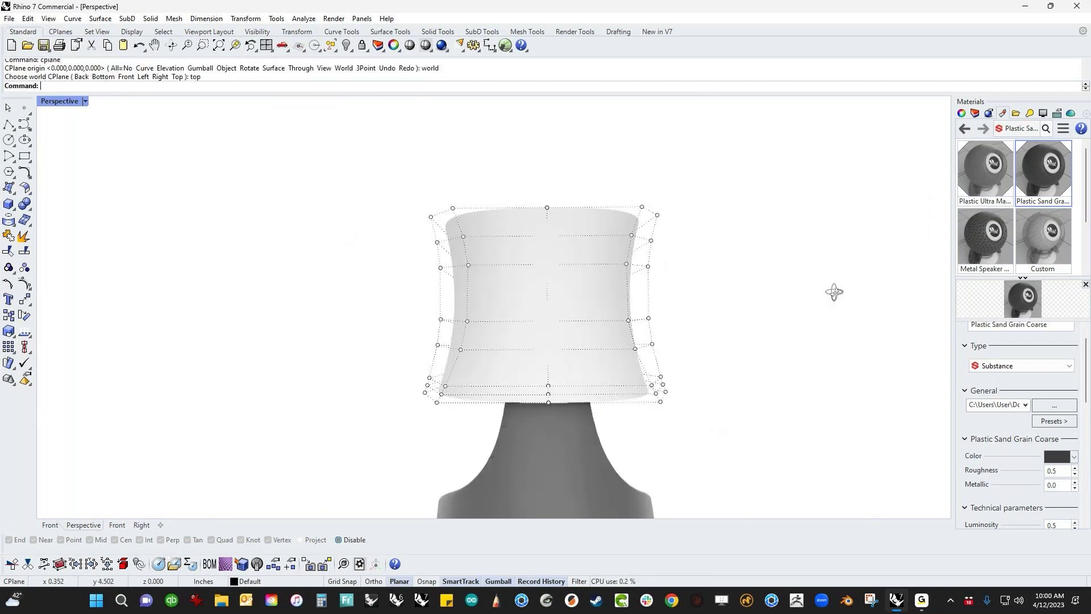
key(F2)
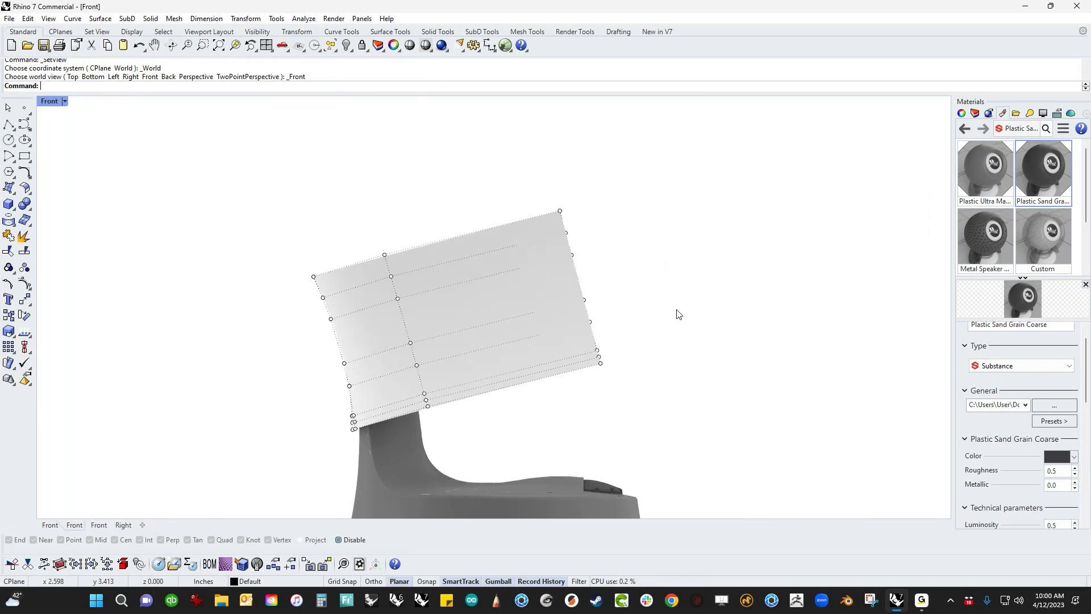
key(Escape)
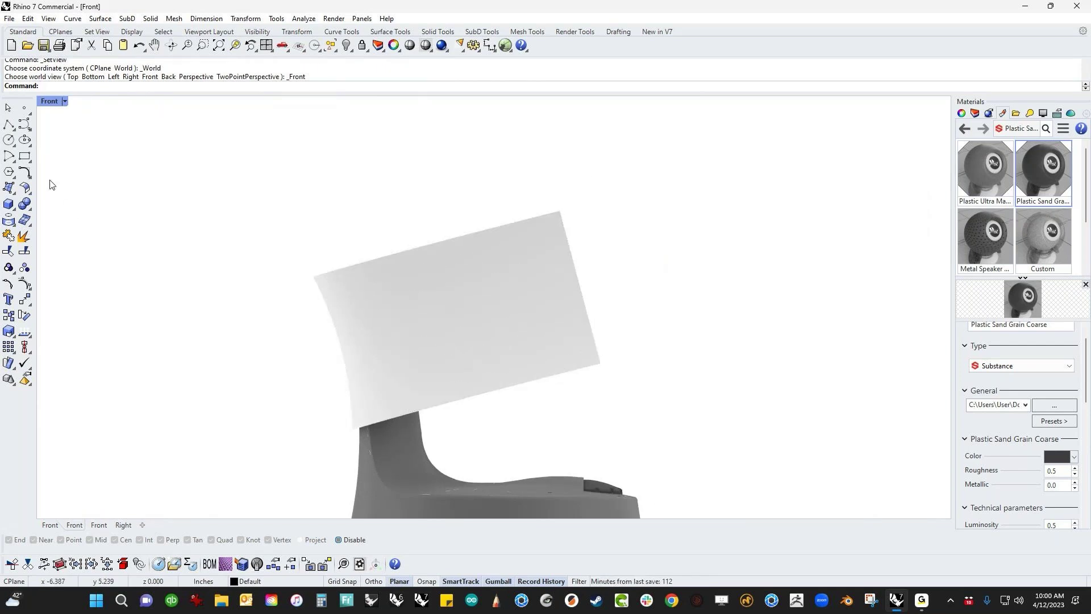
click(9, 124)
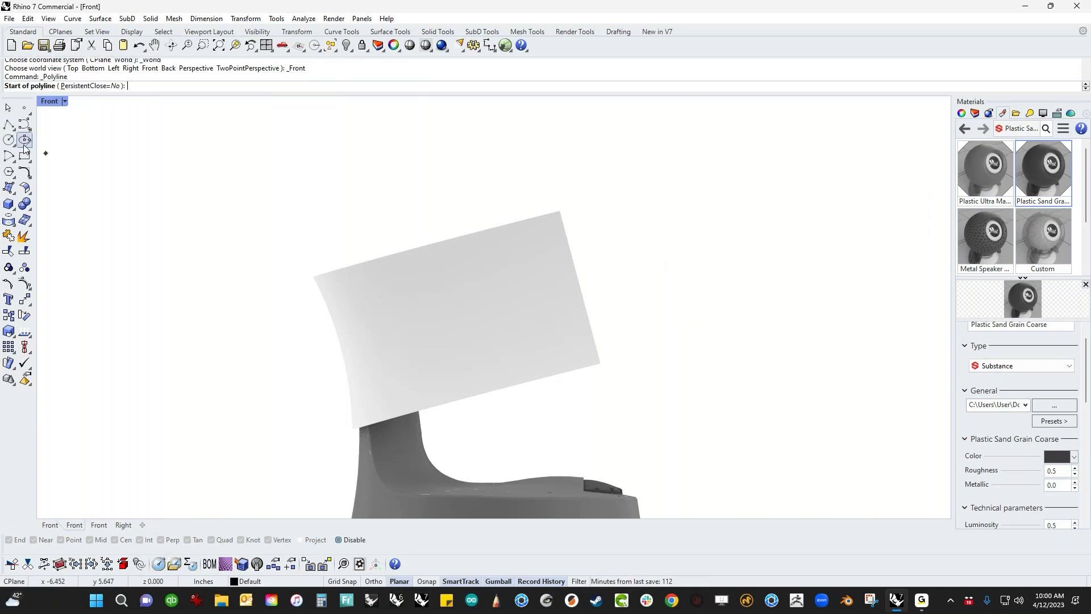
click(13, 131)
click(42, 130)
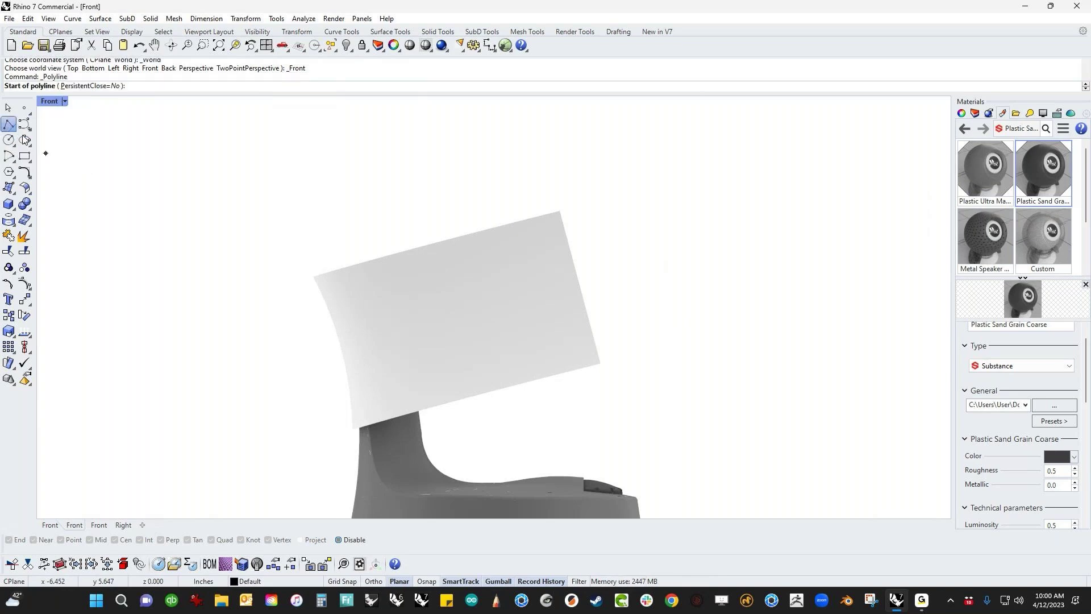
click(563, 213)
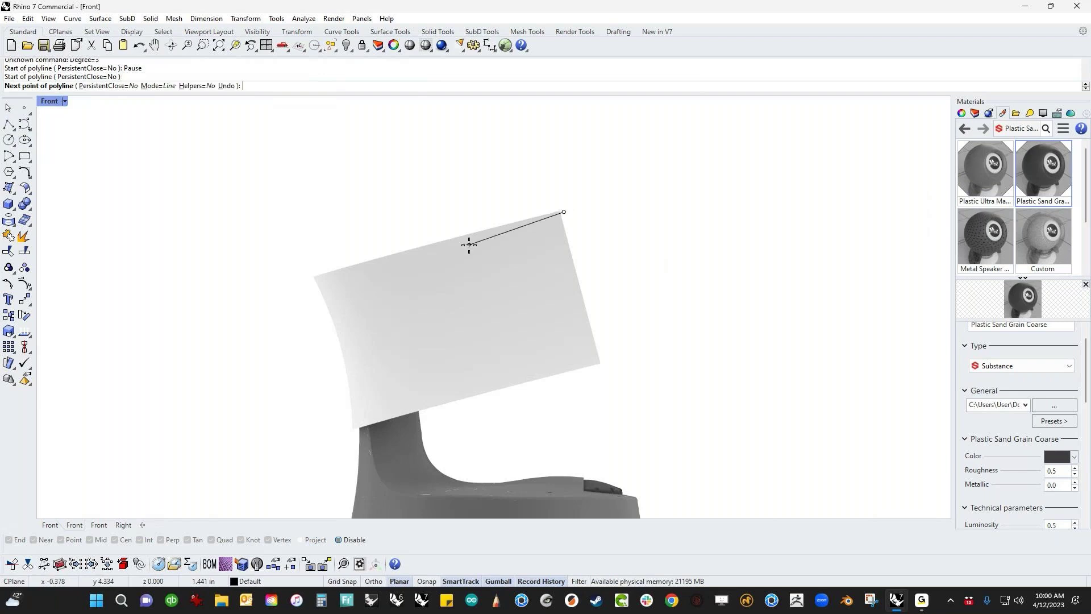
click(290, 327)
key(Return)
- Draw a second straight polyline from the head's lower front corner past its back edge and switch the view to wireframe
key(Return)
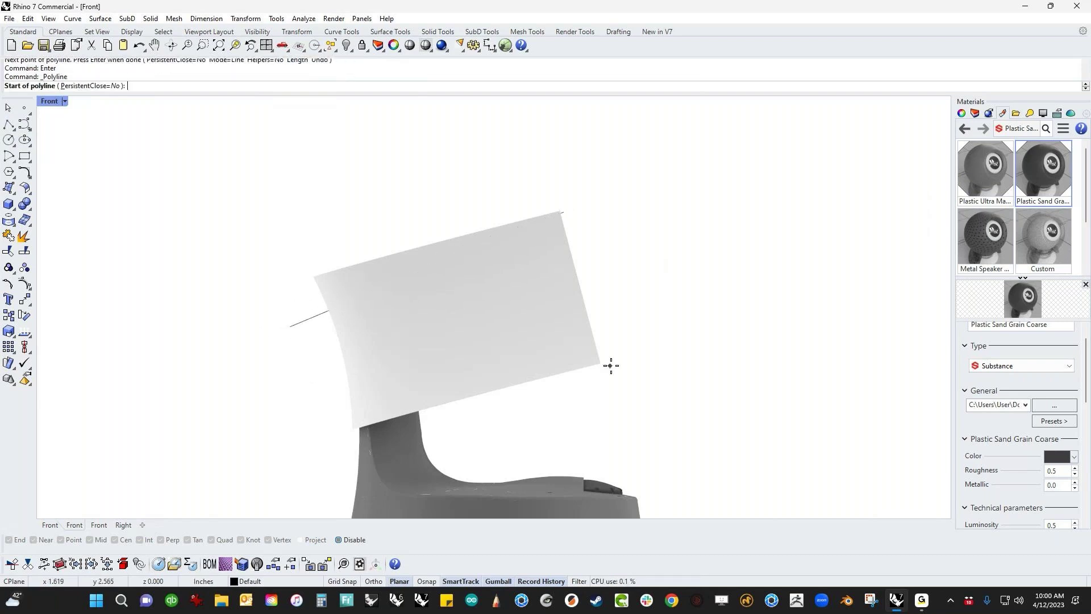
click(608, 359)
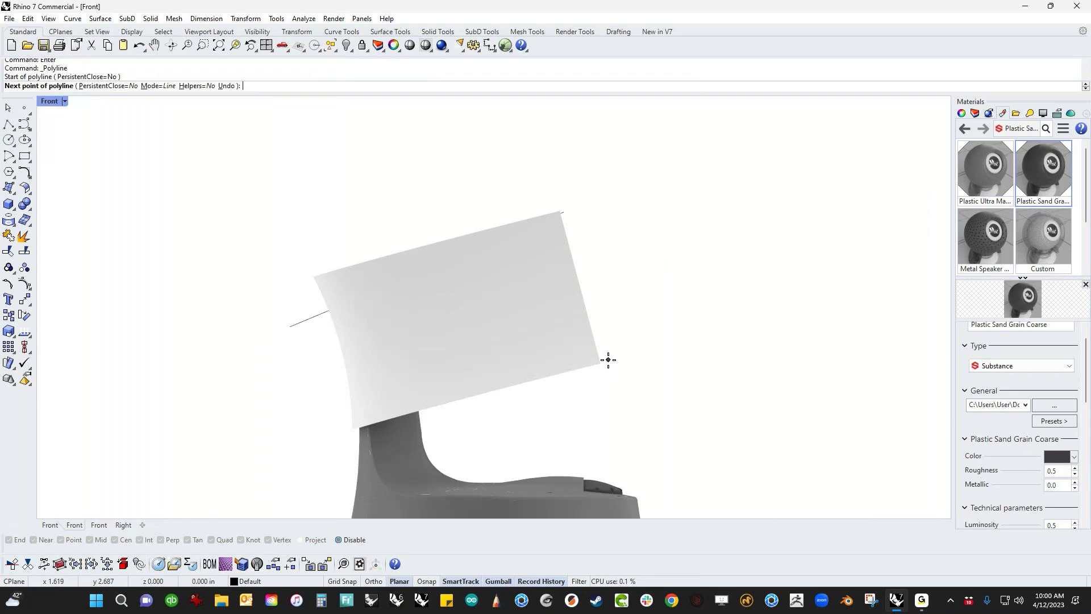
click(326, 410)
key(Return)
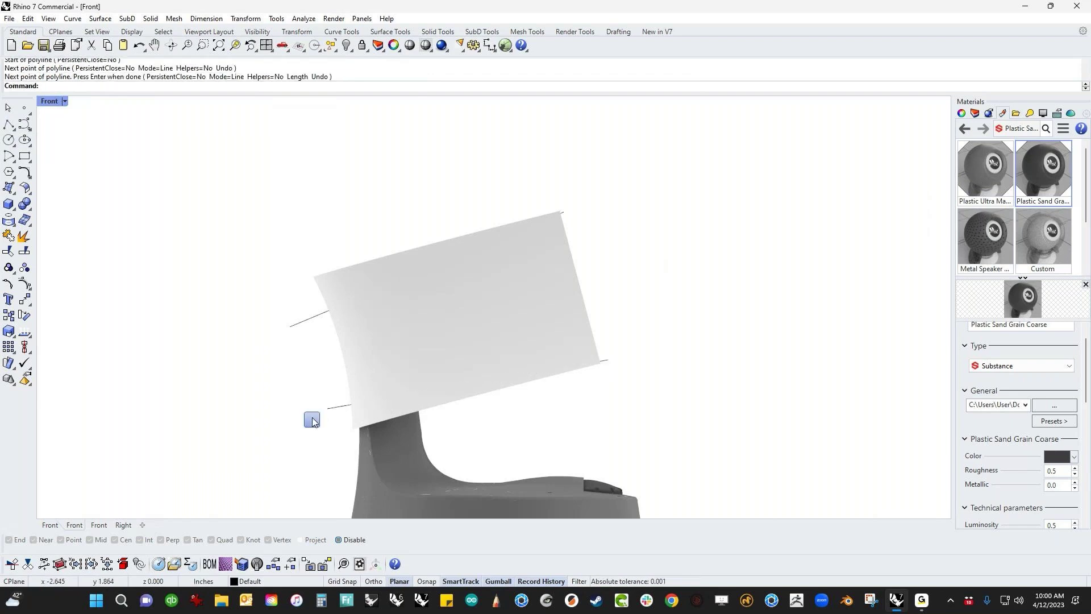
middle_click(312, 417)
click(249, 388)
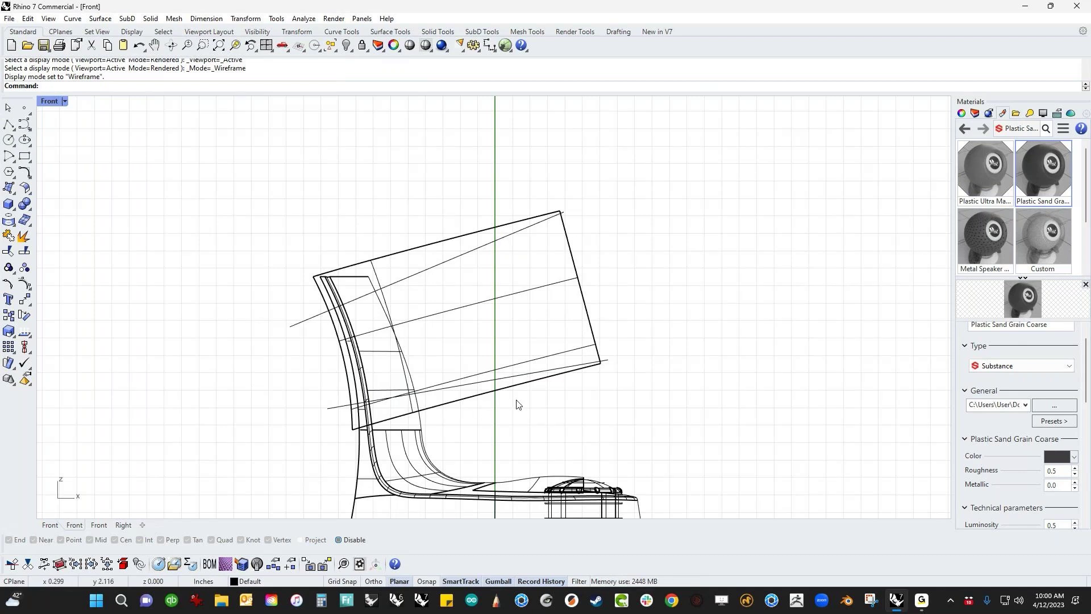
- Change the degree of both straight lines crossing the head to 3
click(426, 279)
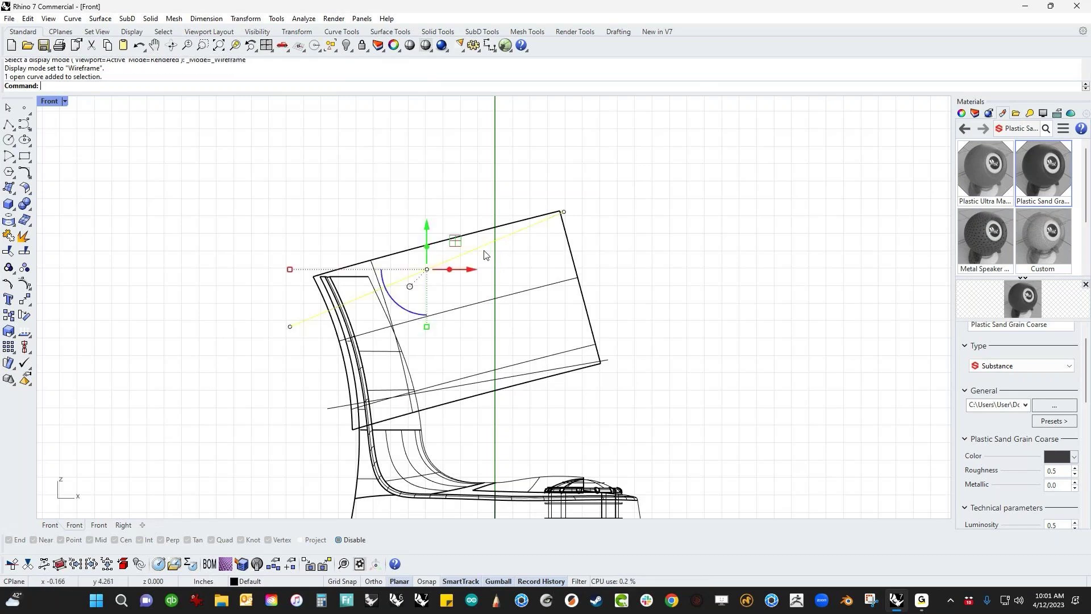
click(496, 241)
click(538, 280)
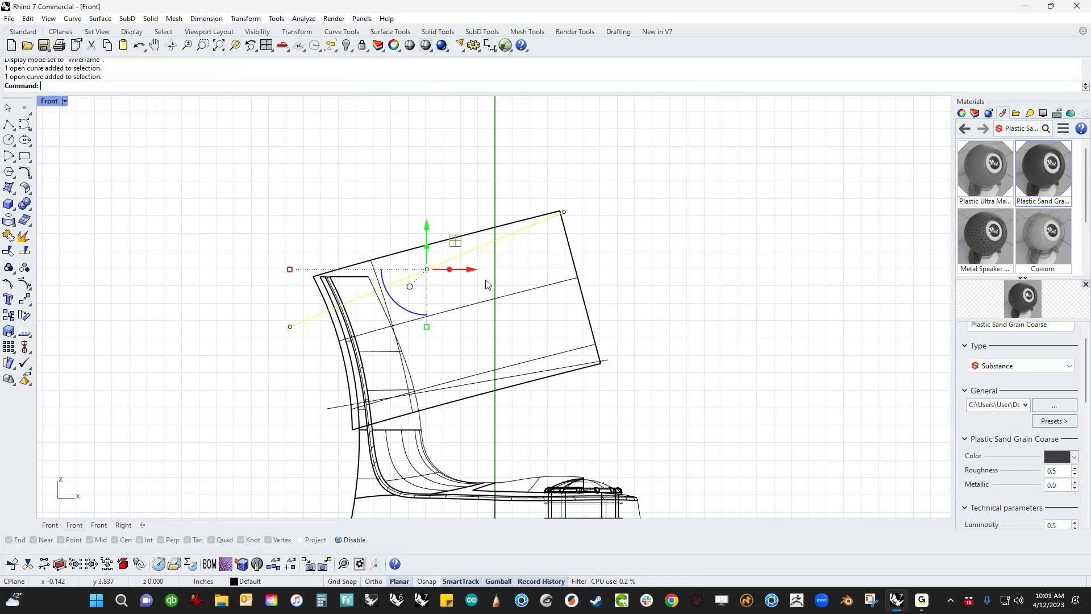
scroll(486, 283, up, 6)
click(414, 161)
scroll(386, 244, down, 6)
click(387, 249)
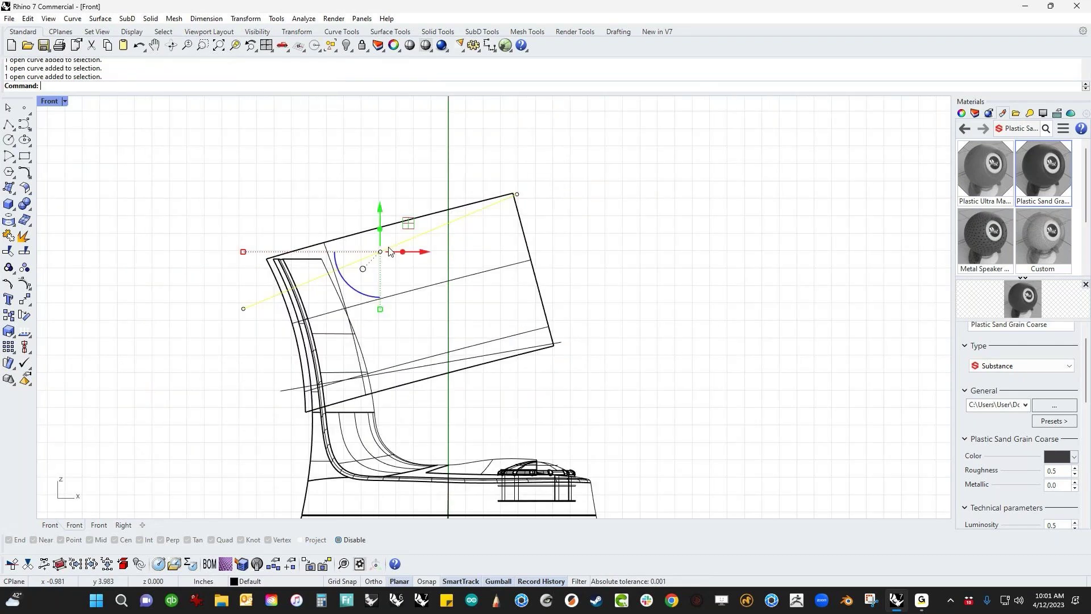
click(421, 367)
shift+click(398, 248)
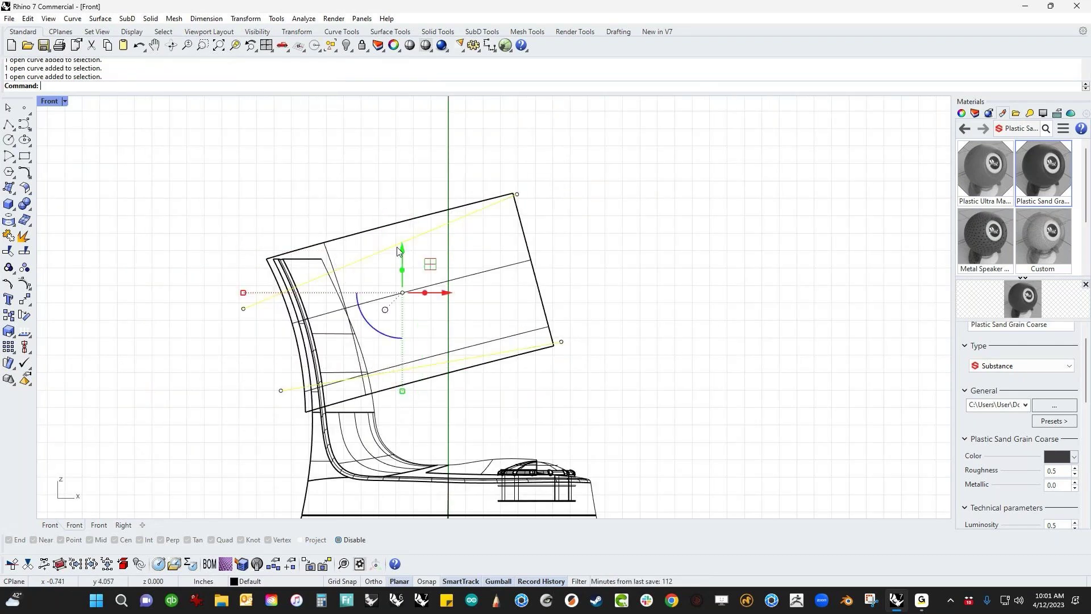
text(cd)
key(Return)
text(3)
key(Return)
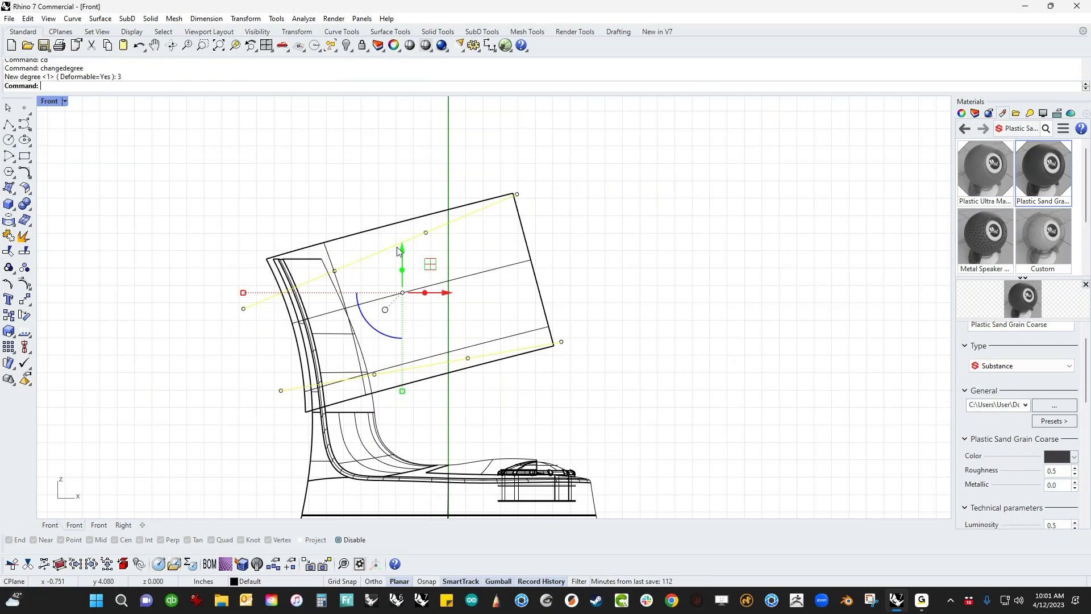
key(Escape)
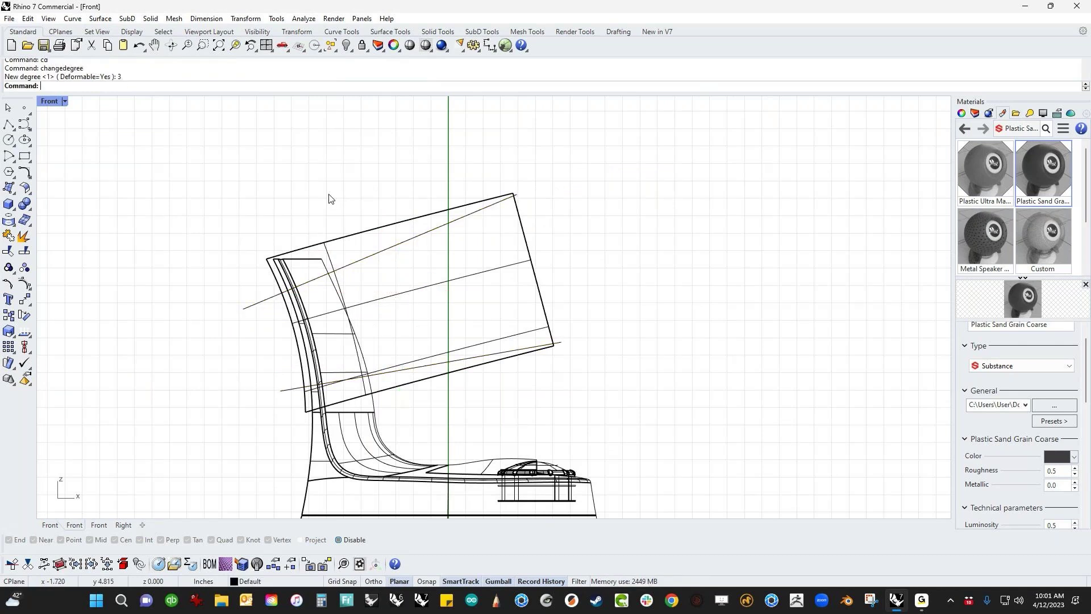
- Move the two middle control points of the upper line upward to bow the curve
click(357, 259)
drag(319, 207, 443, 289)
mouse_move(380, 251)
mouse_down()
mouse_move(380, 207)
mouse_move(374, 234)
mouse_up()
click(429, 153)
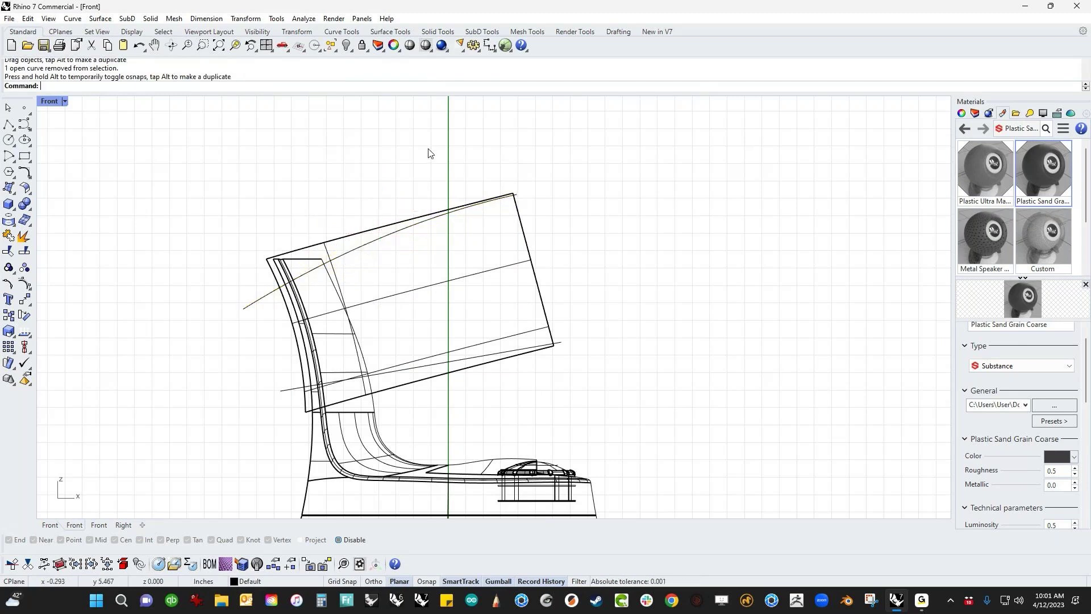
- Move the two middle control points of the lower line downward to bow the curve
click(427, 370)
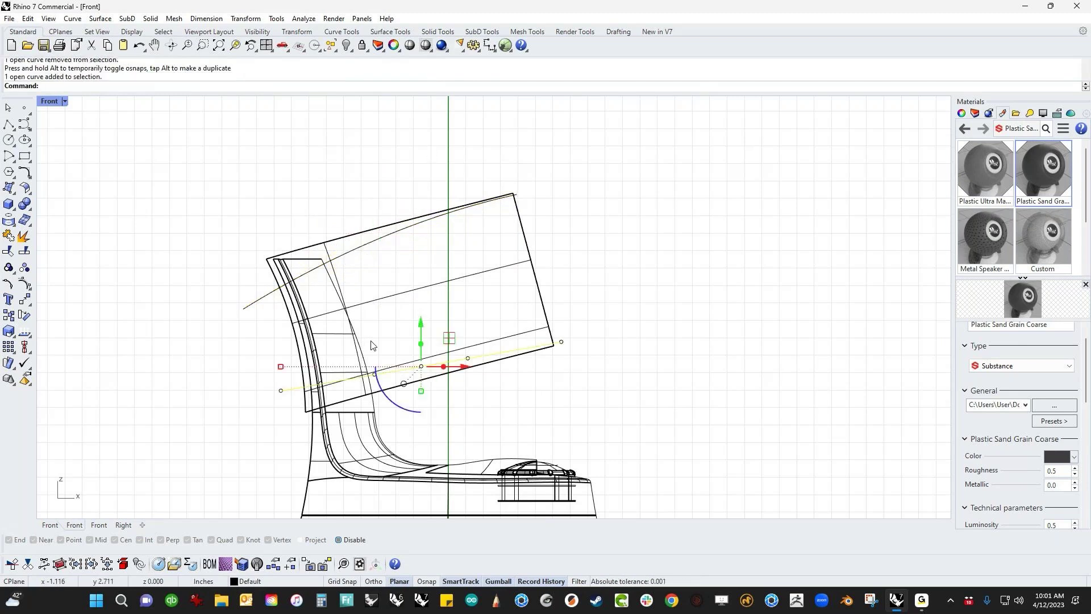
click(373, 374)
drag(449, 319, 489, 376)
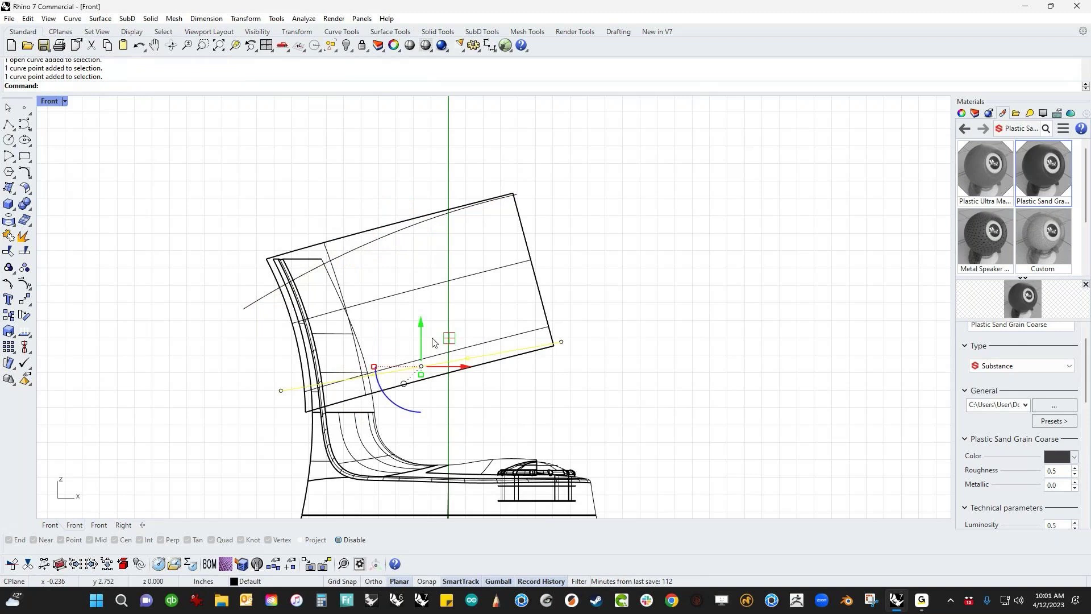
mouse_move(410, 367)
mouse_down()
mouse_move(410, 386)
mouse_move(421, 382)
mouse_up()
click(553, 384)
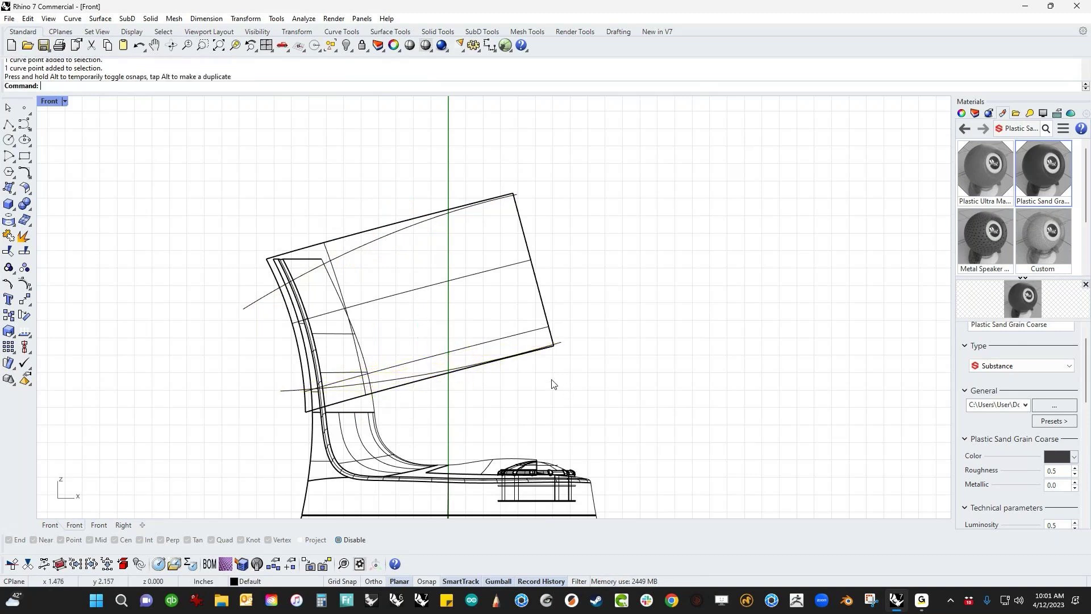
- Rotate the lower bowed curve slightly steeper so it follows the slope of the head's lower edge
click(407, 379)
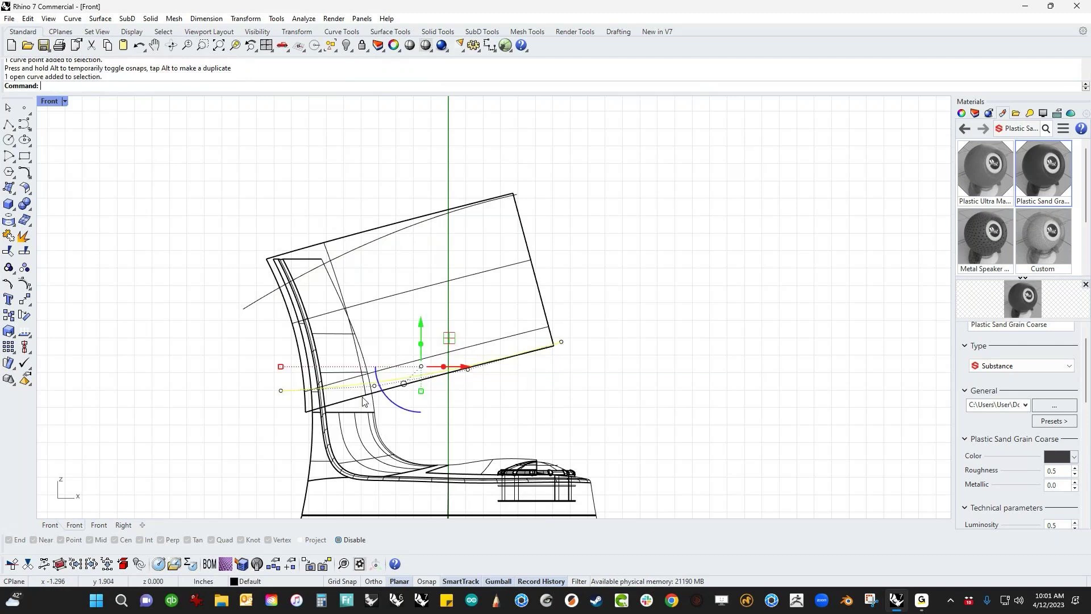
drag(418, 413, 424, 415)
click(507, 401)
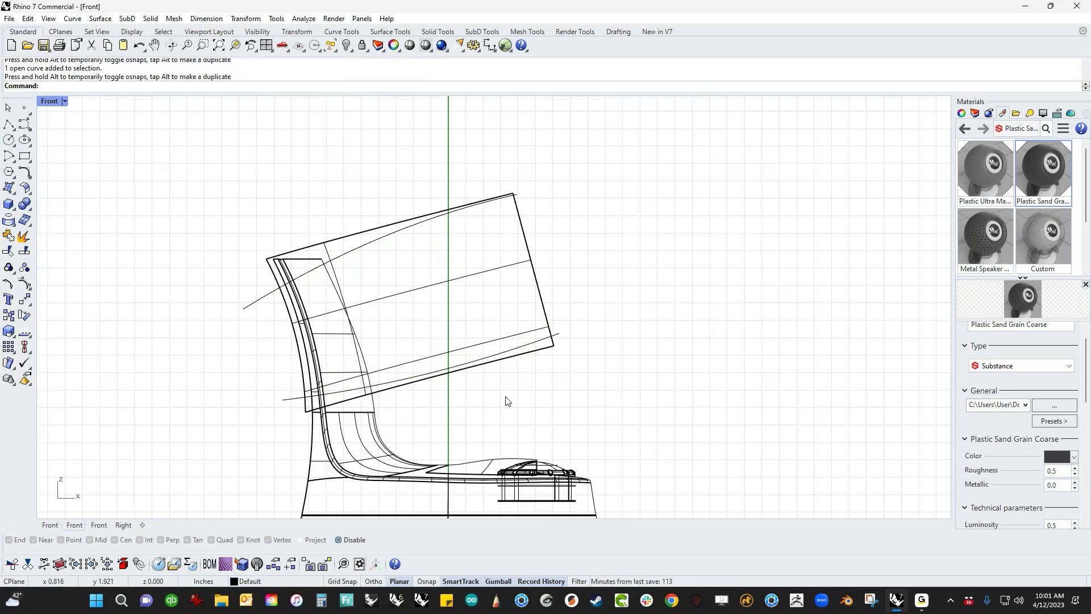
click(440, 383)
click(472, 408)
click(445, 345)
middle_click(513, 430)
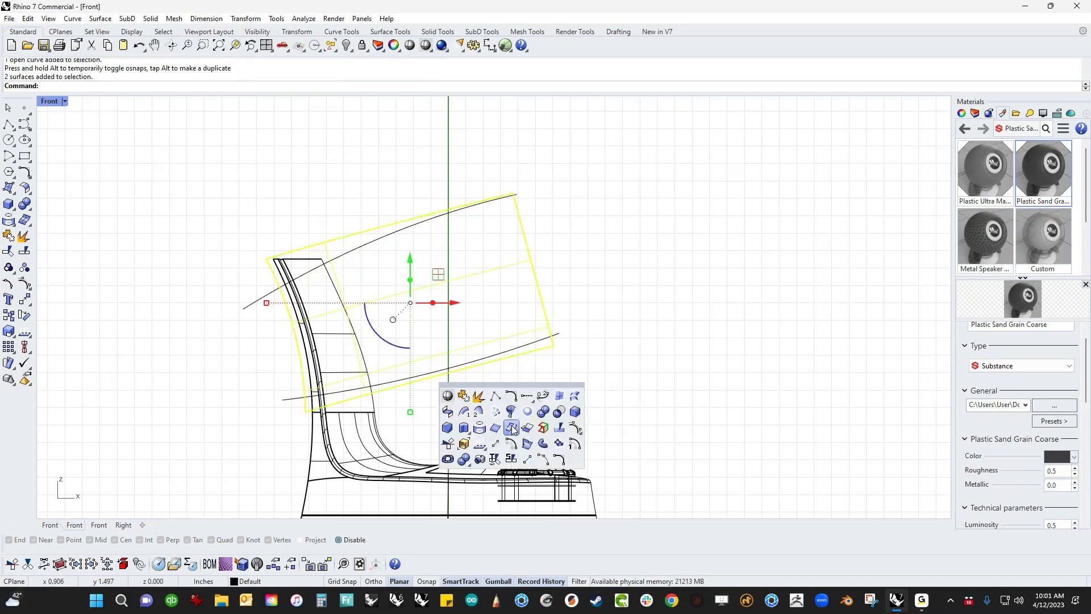
click(575, 429)
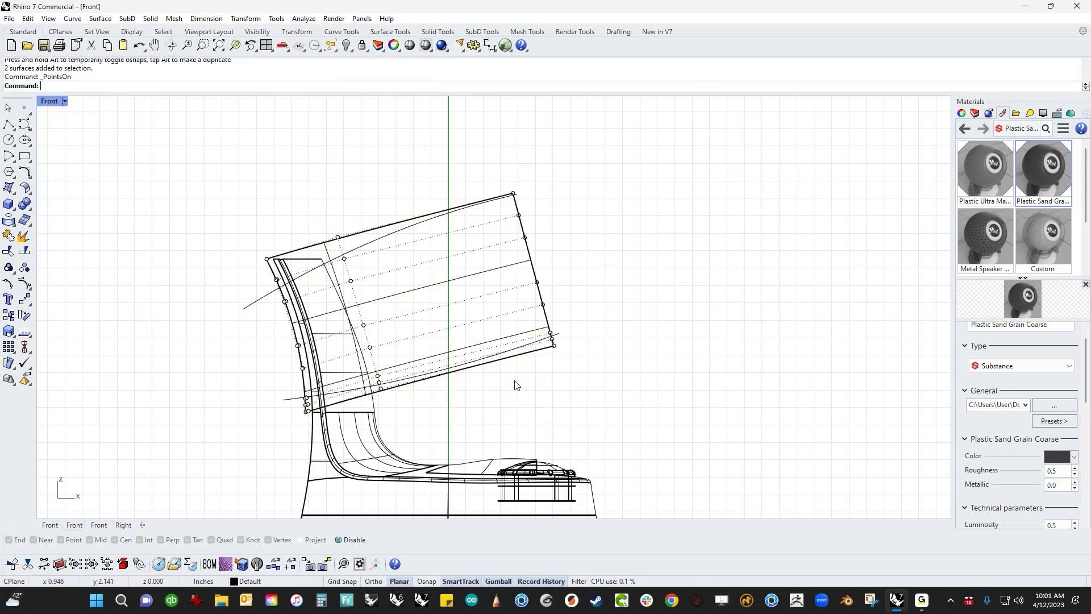
key(Escape)
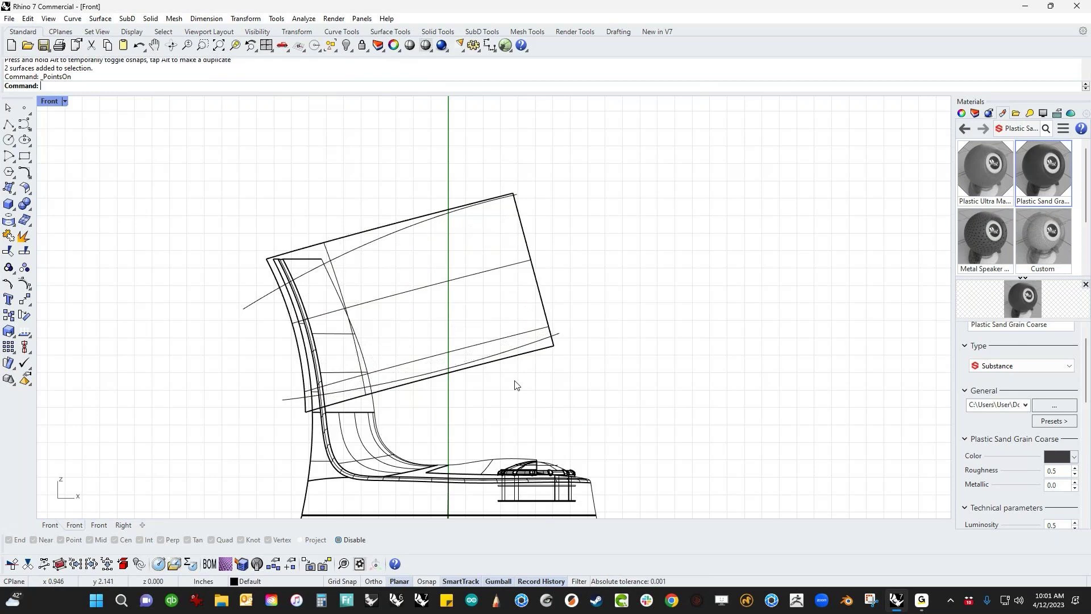
- In the perspective view, extrude the upper and lower curves sideways in both directions into surfaces wider than the head
key(F4)
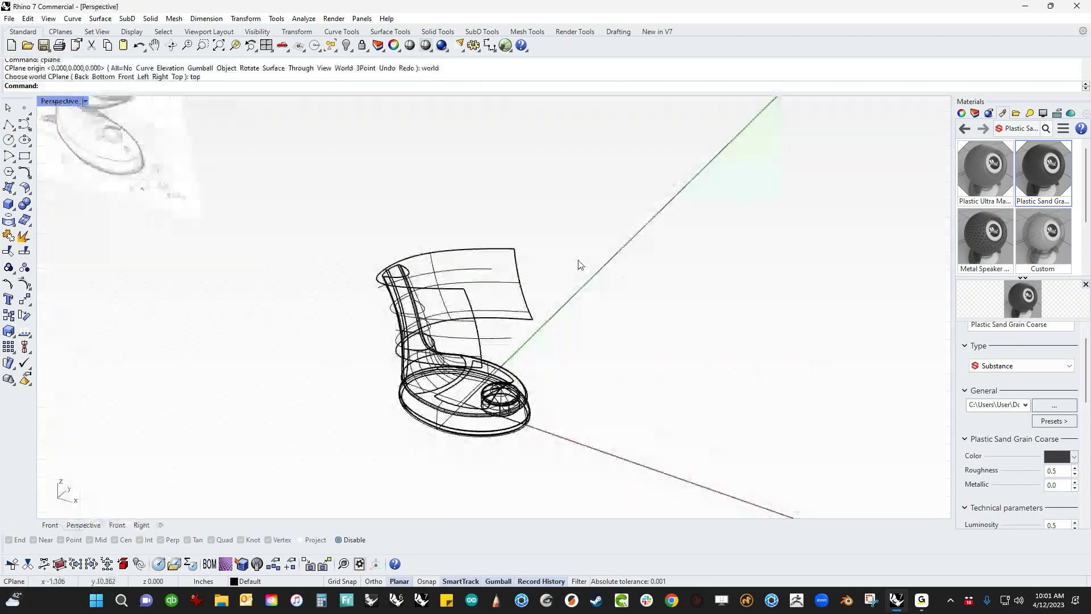
scroll(455, 293, up, 6)
right_drag(493, 304, 449, 342)
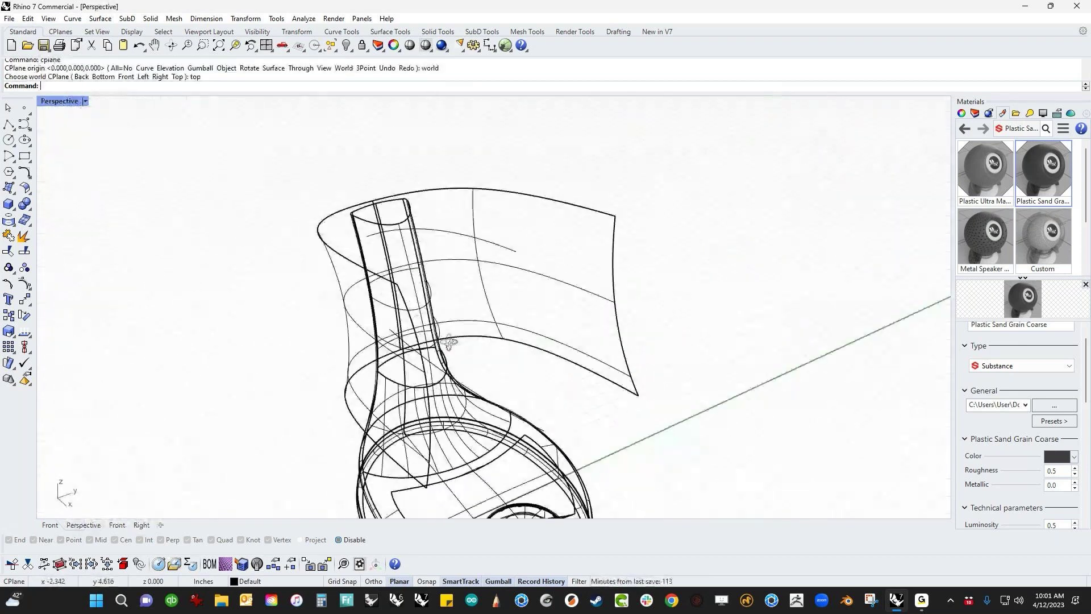
click(512, 250)
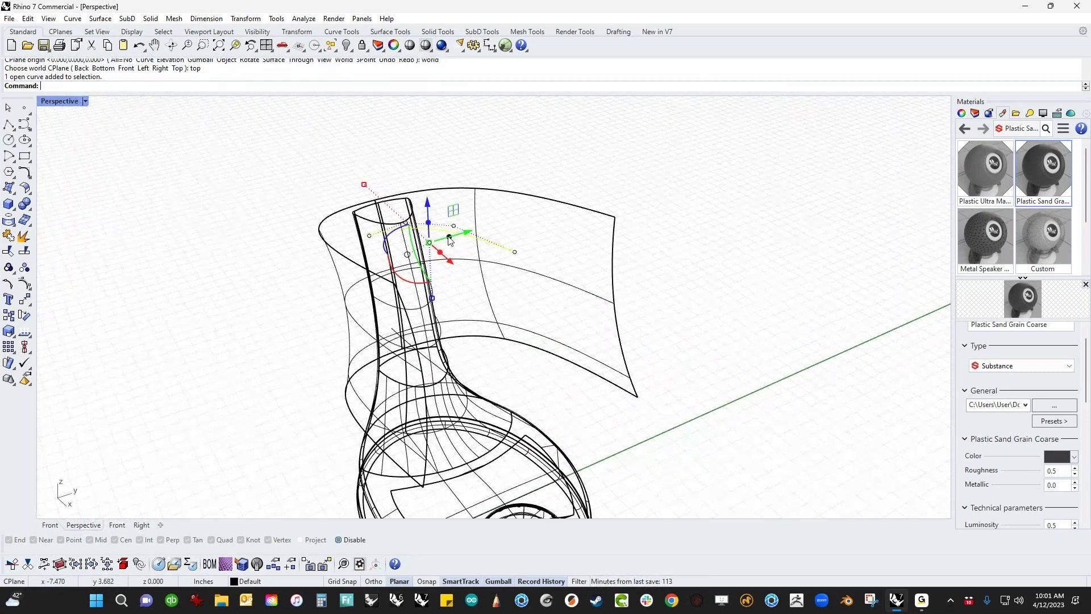
drag(449, 239, 604, 195)
click(664, 293)
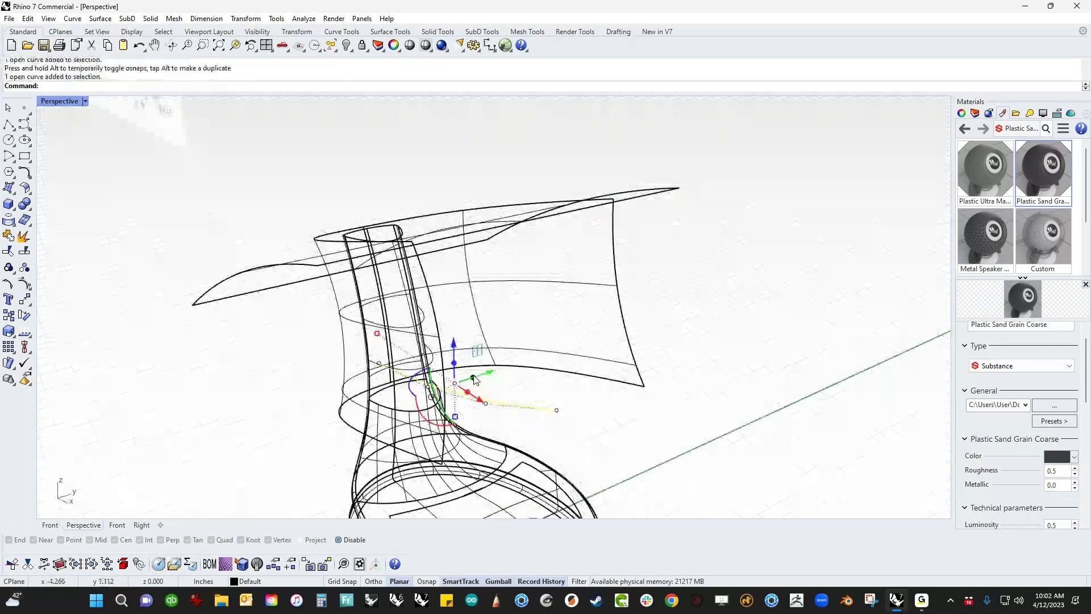
drag(460, 383, 600, 356)
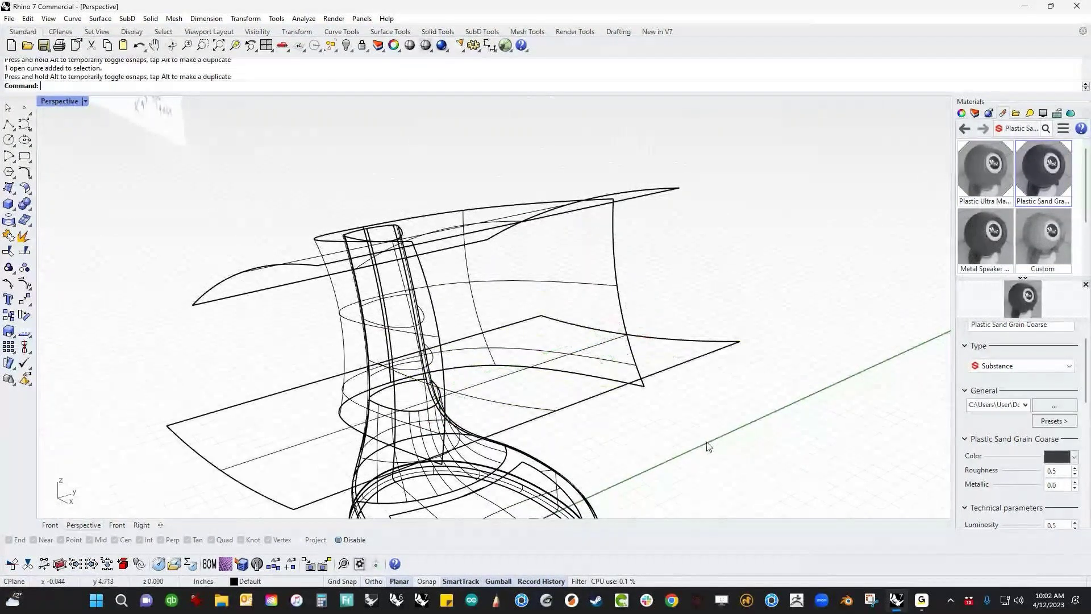
- Set the perspective view to shaded display and inspect how the two extruded surfaces cross the head
middle_click(579, 403)
click(607, 405)
mouse_move(607, 405)
right_down()
mouse_move(648, 375)
mouse_move(642, 329)
mouse_move(532, 434)
mouse_move(525, 408)
right_up()
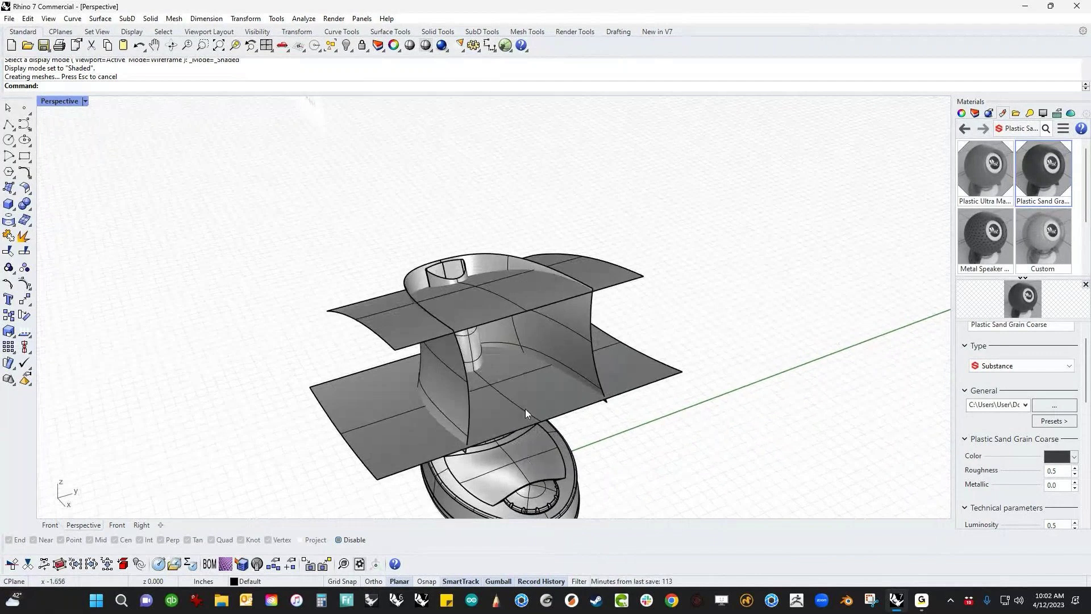
click(525, 408)
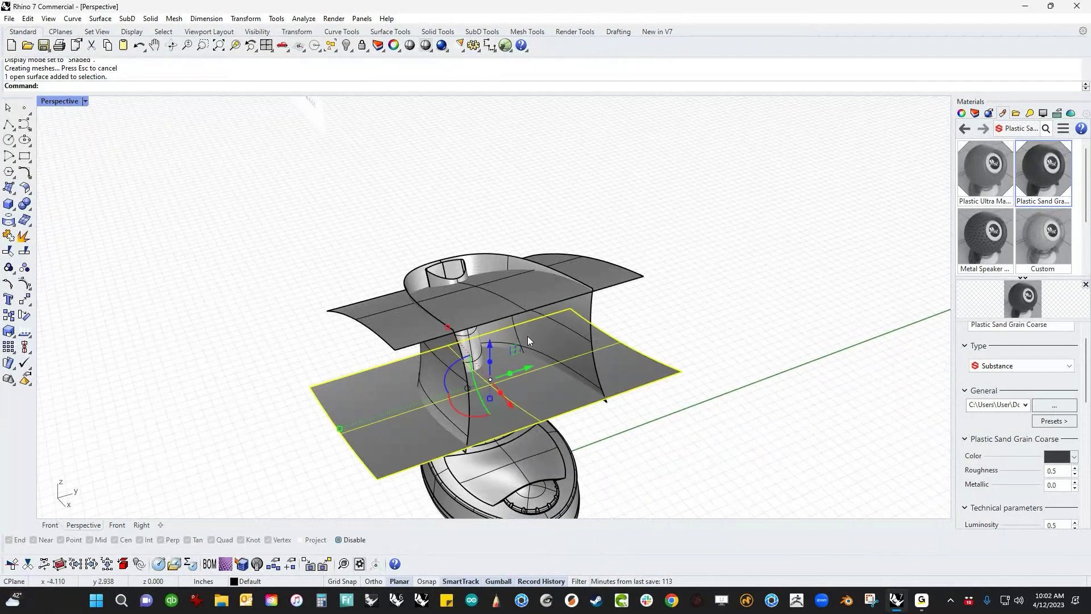
click(687, 345)
right_drag(687, 346, 675, 413)
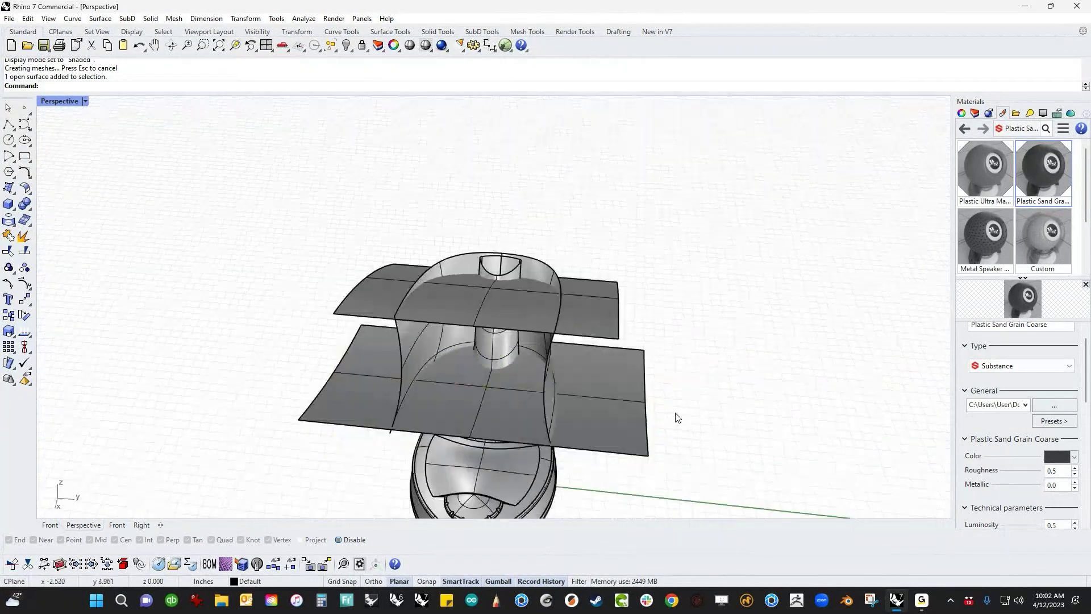
- Move both side edges of the lower extruded surface inward, closer to the head
ctrl+shift+click(647, 426)
drag(689, 401, 621, 338)
ctrl+shift+click(325, 385)
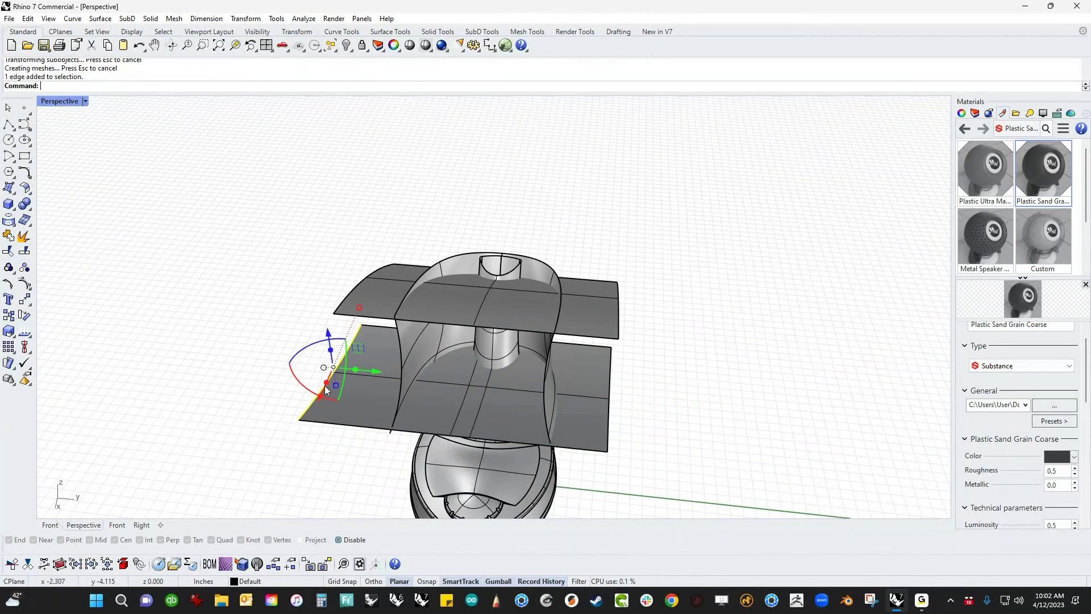
drag(367, 370, 334, 312)
- Turn on the control points of the upper and lower extruded surfaces
mouse_move(254, 376)
right_down()
mouse_move(298, 363)
mouse_move(324, 295)
mouse_move(404, 225)
mouse_move(302, 336)
mouse_move(275, 382)
right_up()
click(376, 369)
middle_click(376, 368)
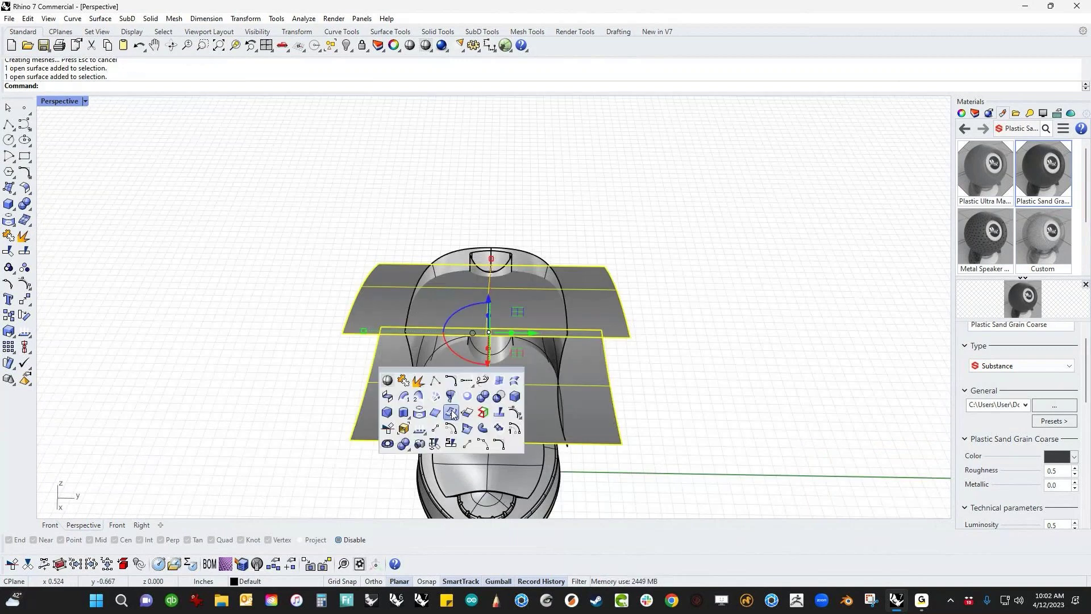
click(479, 419)
right_drag(479, 419, 425, 412)
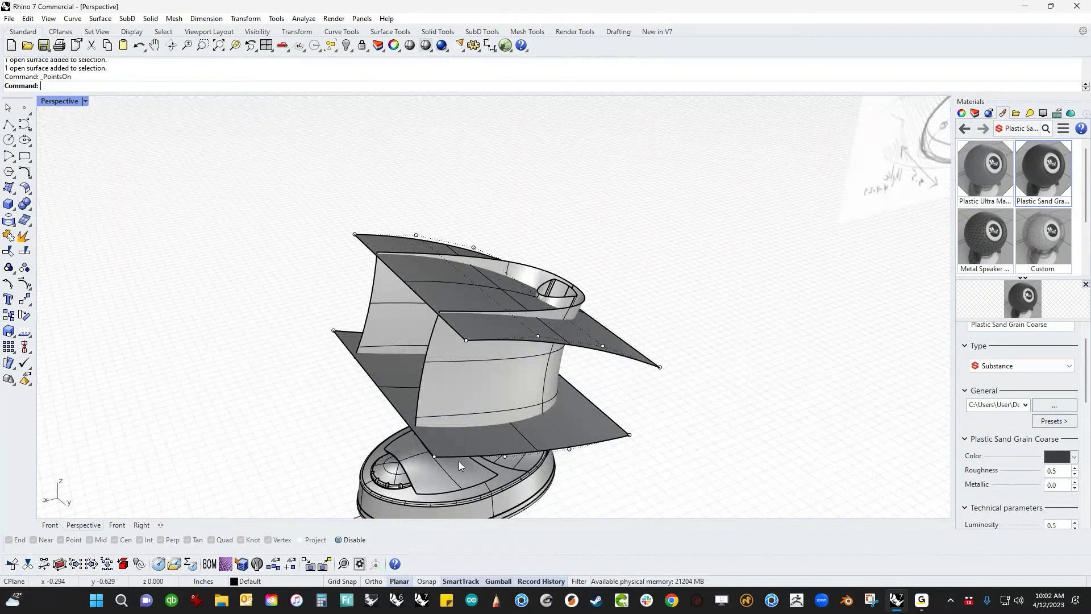
right_drag(678, 430, 532, 418)
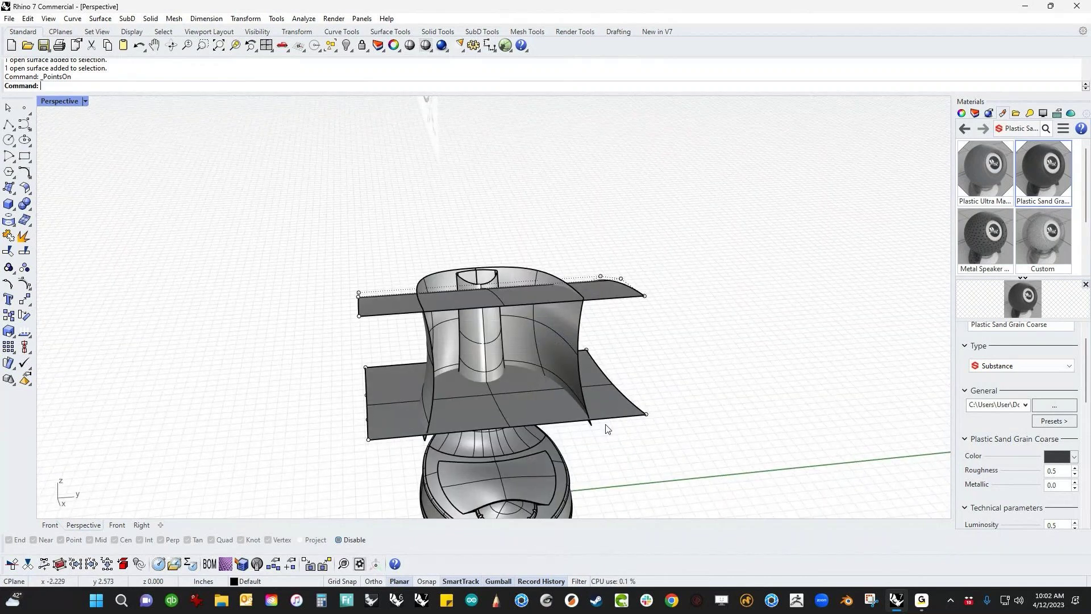
- Change both extruded surfaces to degree 3 in the U and V directions
click(516, 410)
shift+click(605, 293)
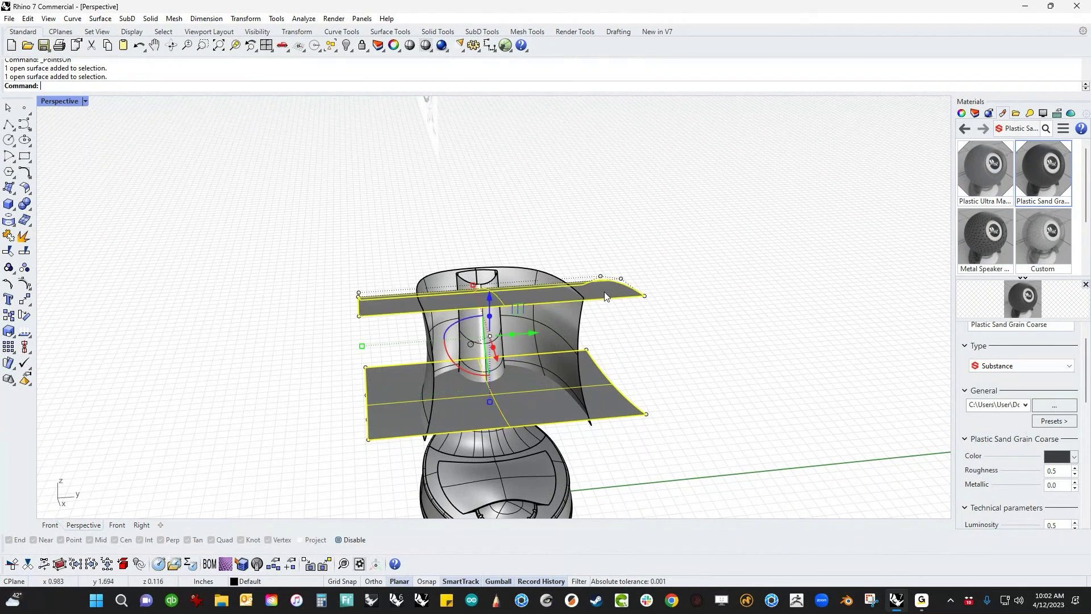
text(cd)
key(Return)
key(Return)
text(3)
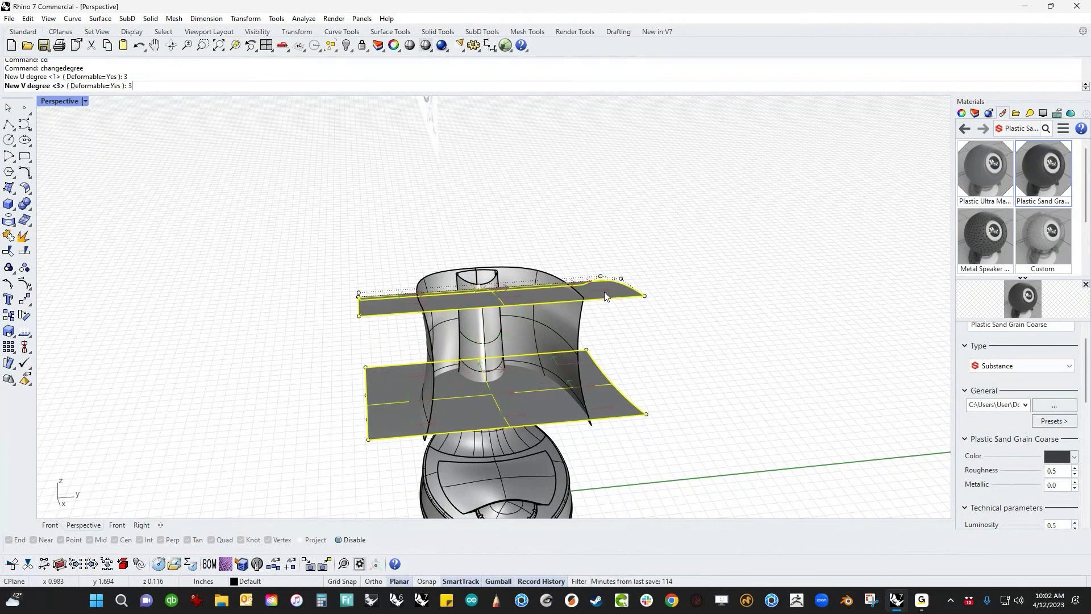
key(Return)
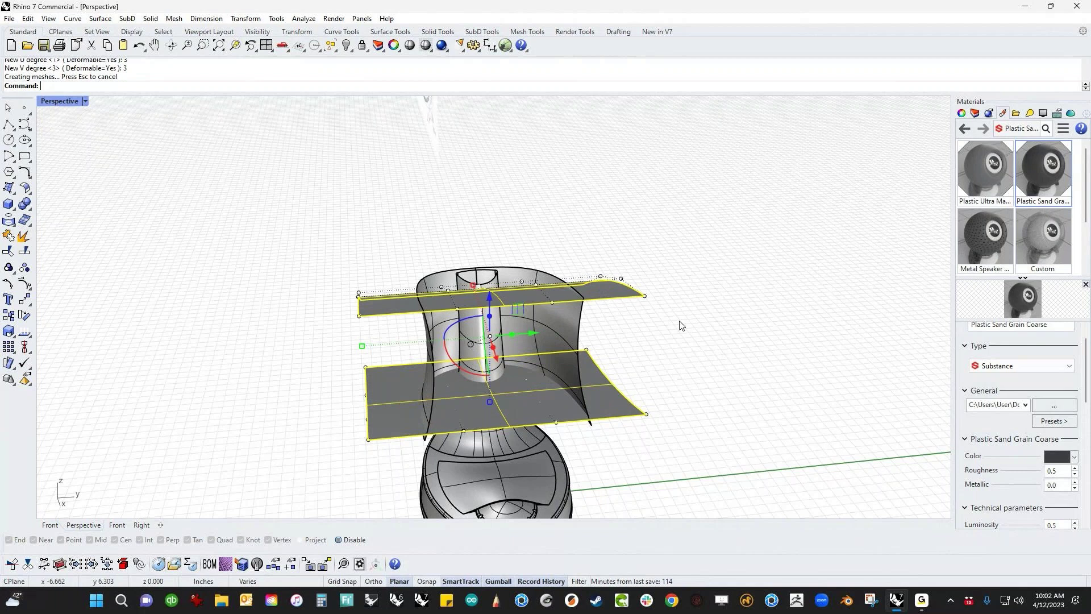
- Scale the middle control points of the upper and lower extruded surfaces apart vertically so both bow across their width
right_drag(647, 331, 663, 316)
drag(384, 225, 567, 456)
ctrl+click(425, 322)
right_drag(425, 321, 477, 325)
drag(489, 415, 489, 440)
- Lower the bowed upper surface by about 0.135 in so it crosses the head beneath its top edge
click(673, 259)
right_drag(673, 259, 733, 312)
click(533, 284)
right_drag(533, 284, 536, 271)
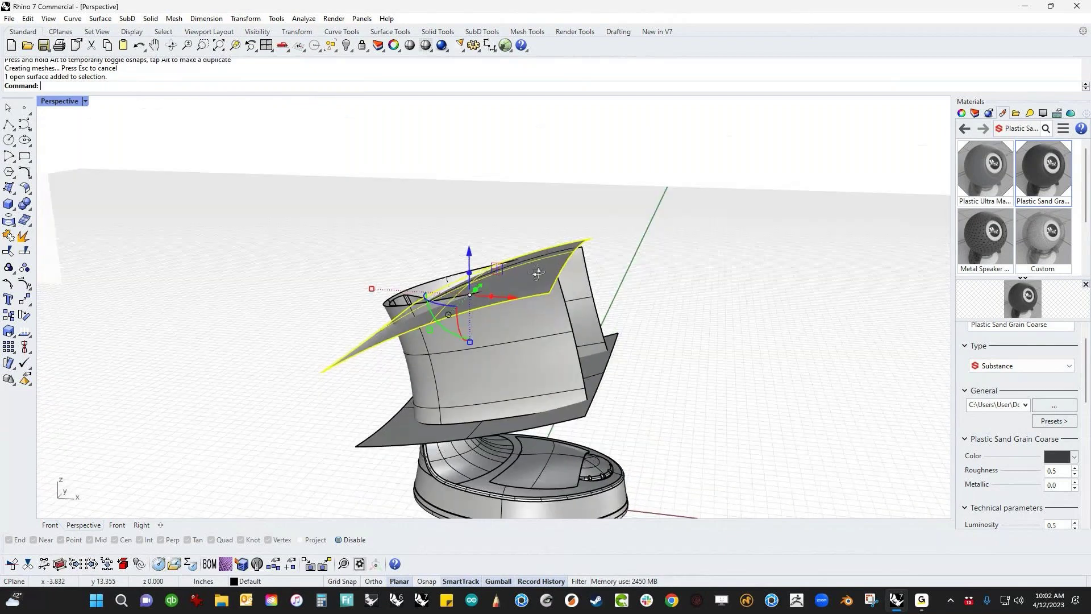
drag(470, 281, 470, 288)
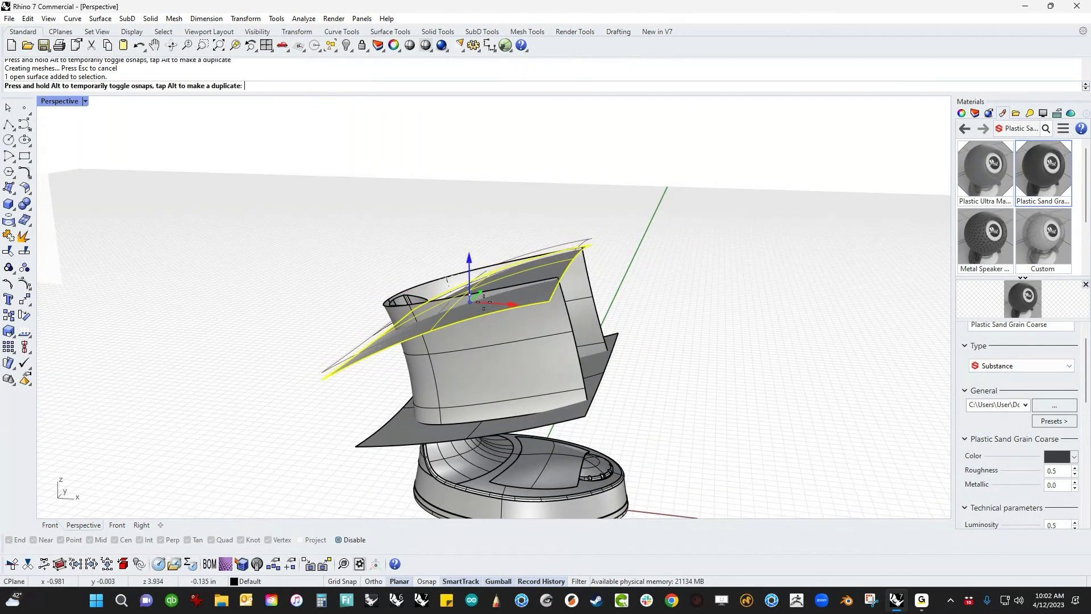
click(641, 387)
- Try to stretch the head's near side surface vertically
click(595, 377)
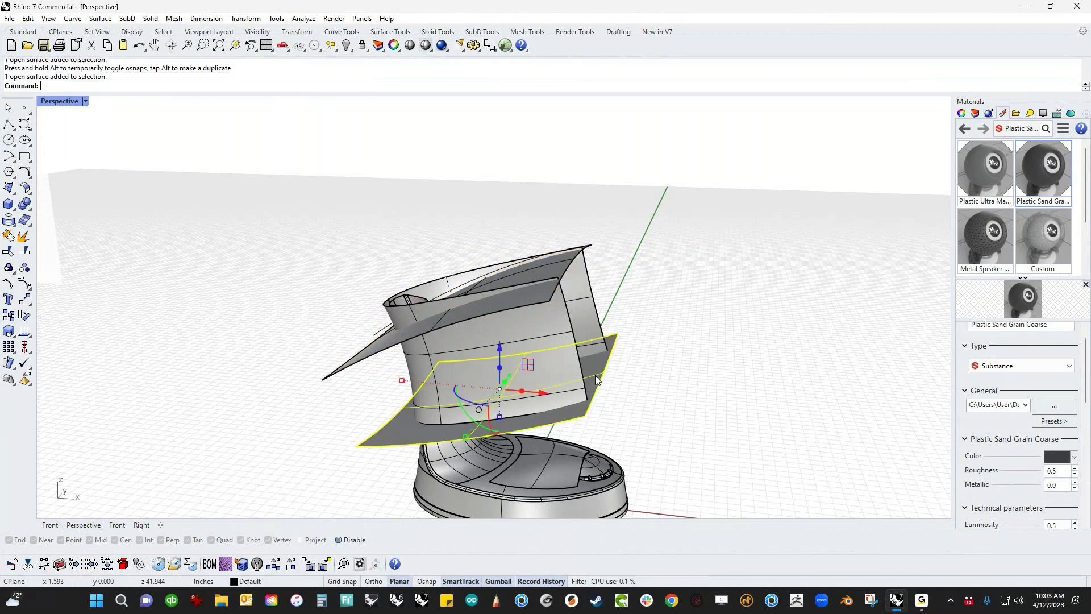
click(500, 383)
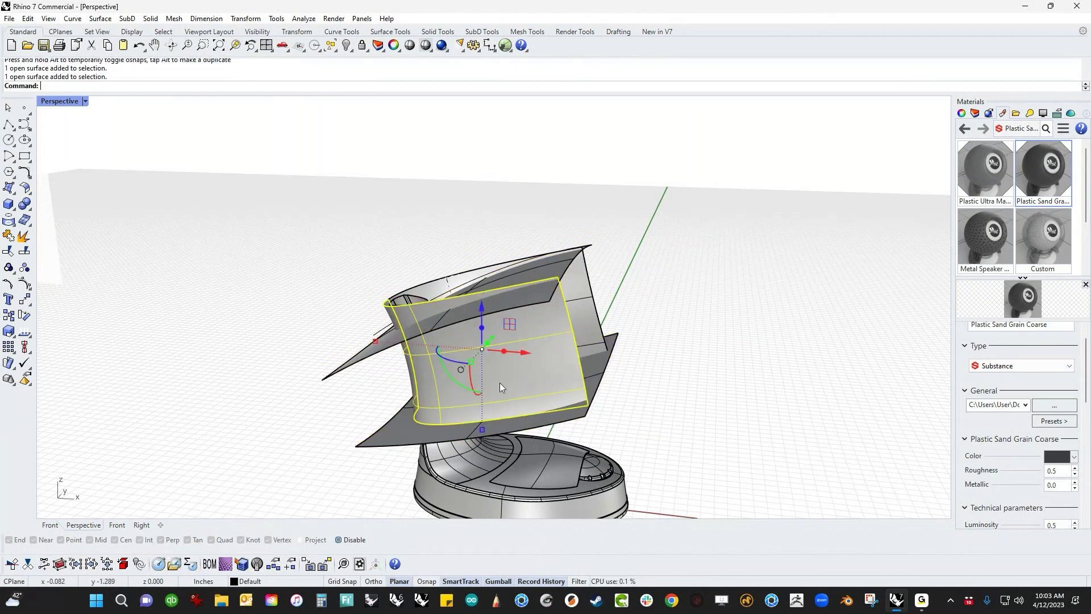
drag(480, 428, 492, 423)
key(ctrl+z)
key(Escape)
- Turn on the control points of both mirrored side surfaces of the head and inspect their layout
right_drag(670, 446, 539, 450)
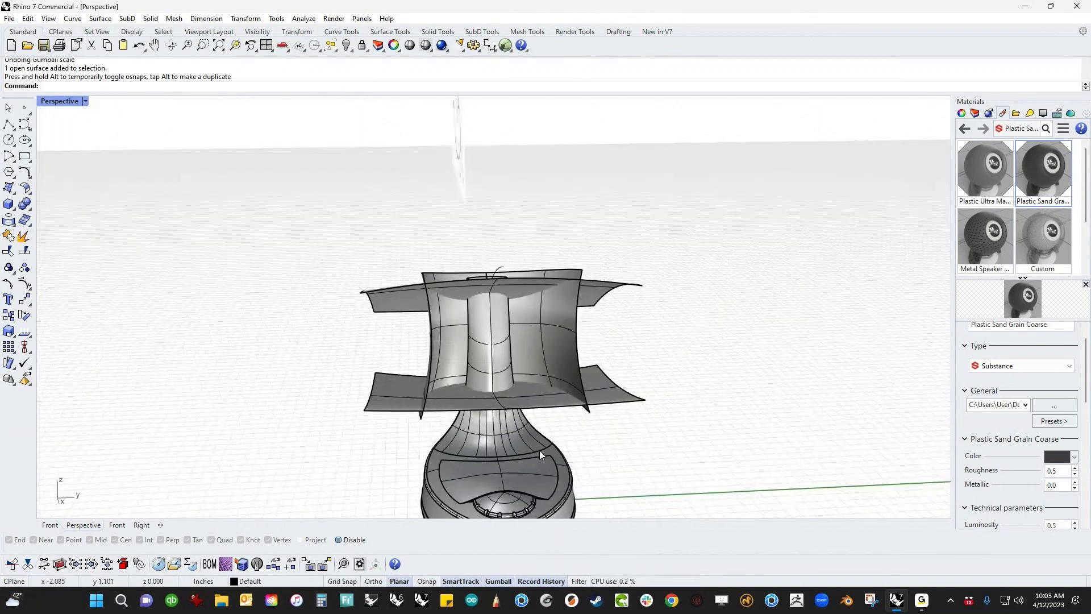
click(565, 370)
click(449, 358)
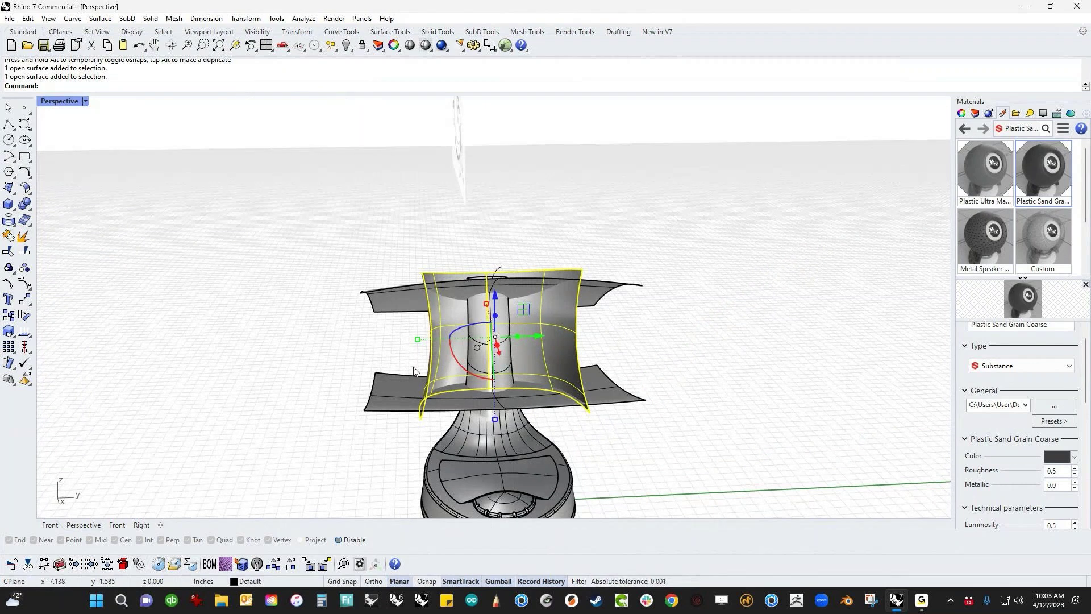
middle_click(376, 351)
click(430, 363)
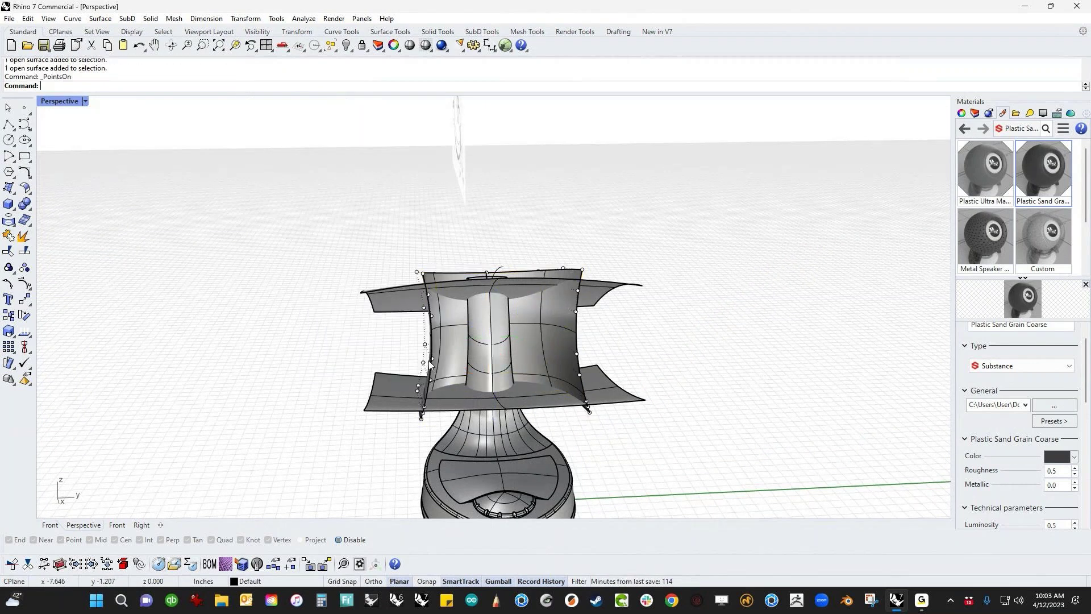
right_drag(430, 364, 533, 319)
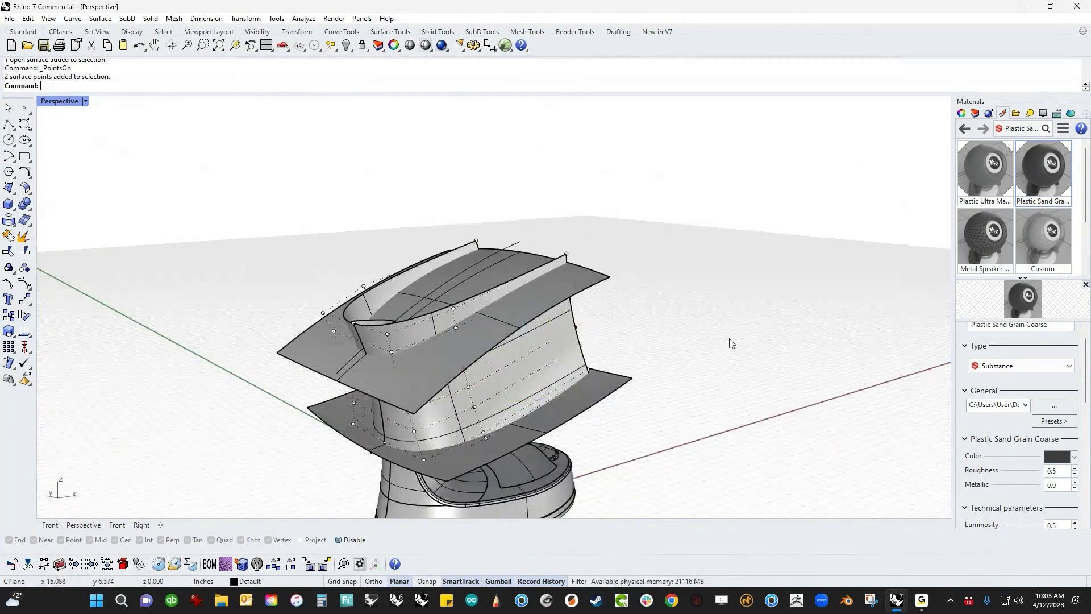
- Rebuild both side surfaces of the head to a simpler grid of four by four control points each
click(579, 374)
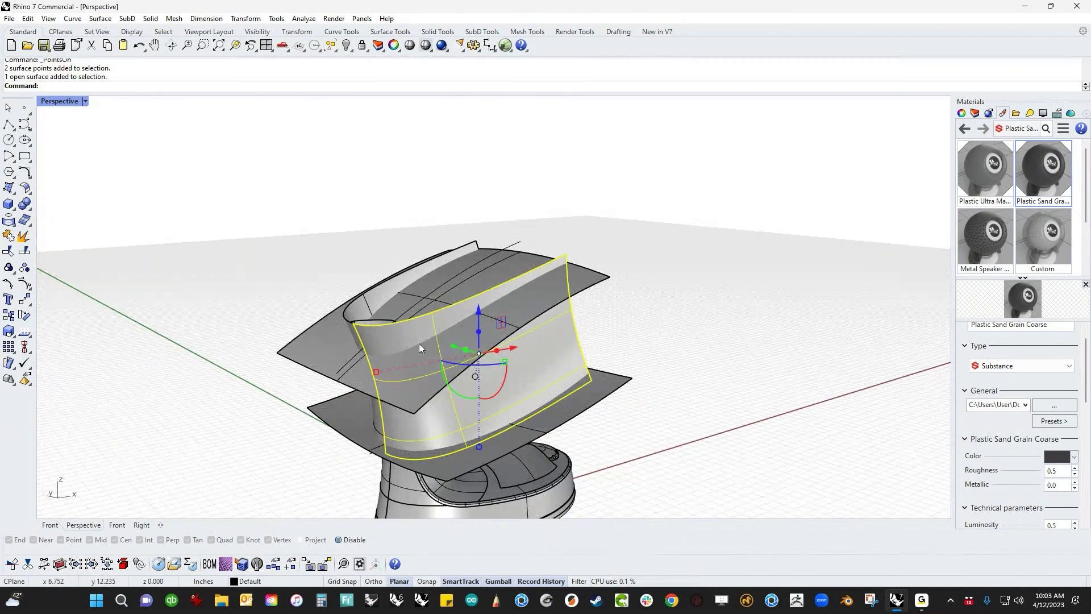
shift+click(376, 301)
text(rebuild)
key(Return)
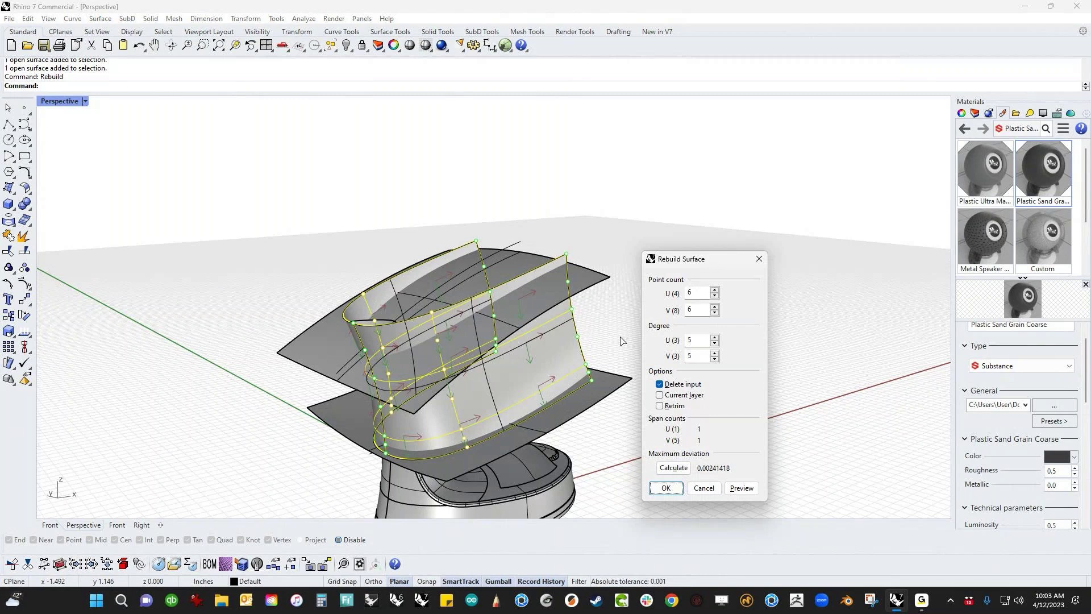
double_click(701, 294)
click(666, 488)
- Show the control points of the two rebuilt side surfaces and hide all other objects
right_drag(685, 435, 629, 397)
middle_click(629, 401)
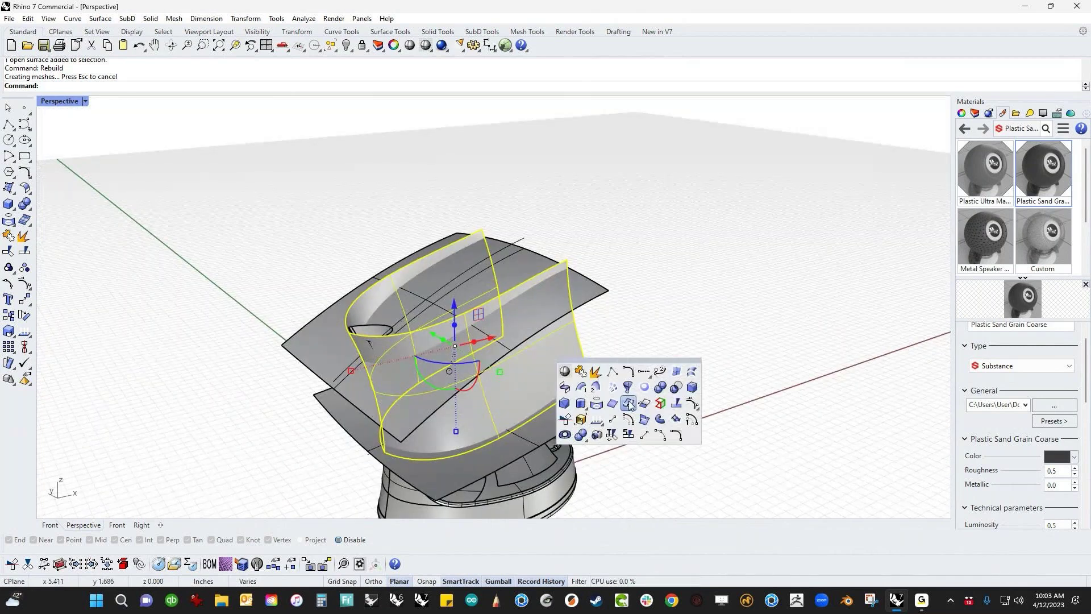
click(628, 403)
shift+click(378, 289)
key(ctrl+shift+h)
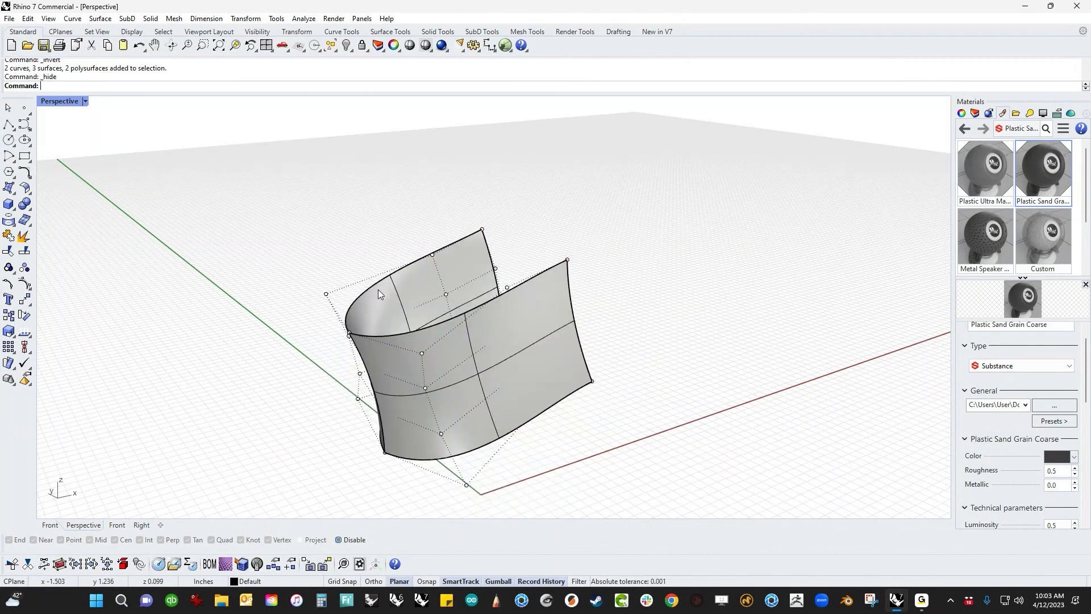
- Try to flatten the control points at and beside the front seam into one line along X in the top view
shift+right_drag(378, 289, 438, 254)
key(ctrl+F1)
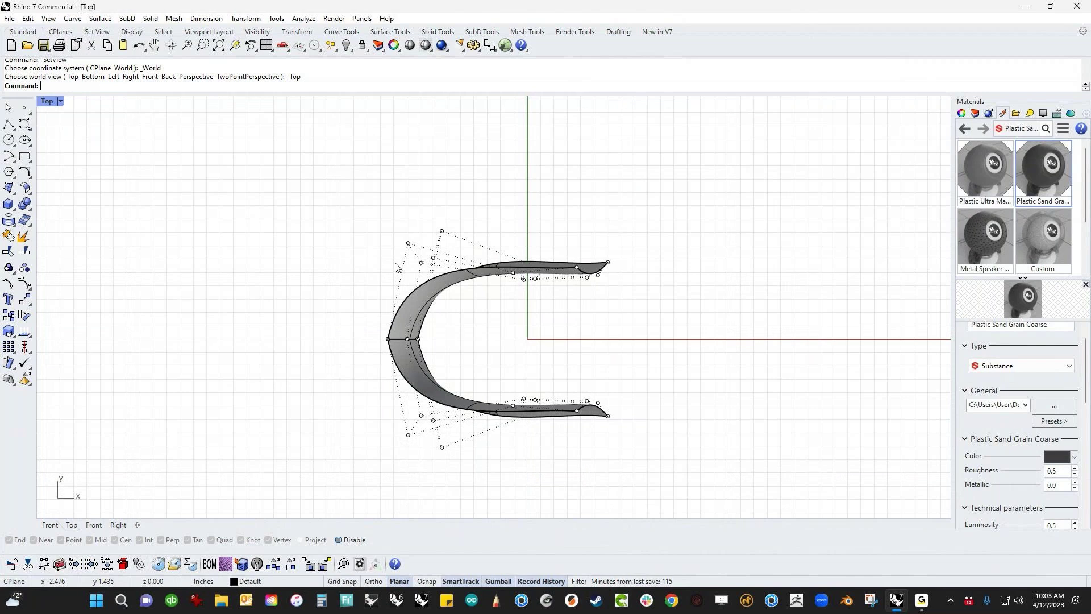
key(ctrl+F4)
right_drag(396, 267, 570, 419)
drag(570, 419, 719, 319)
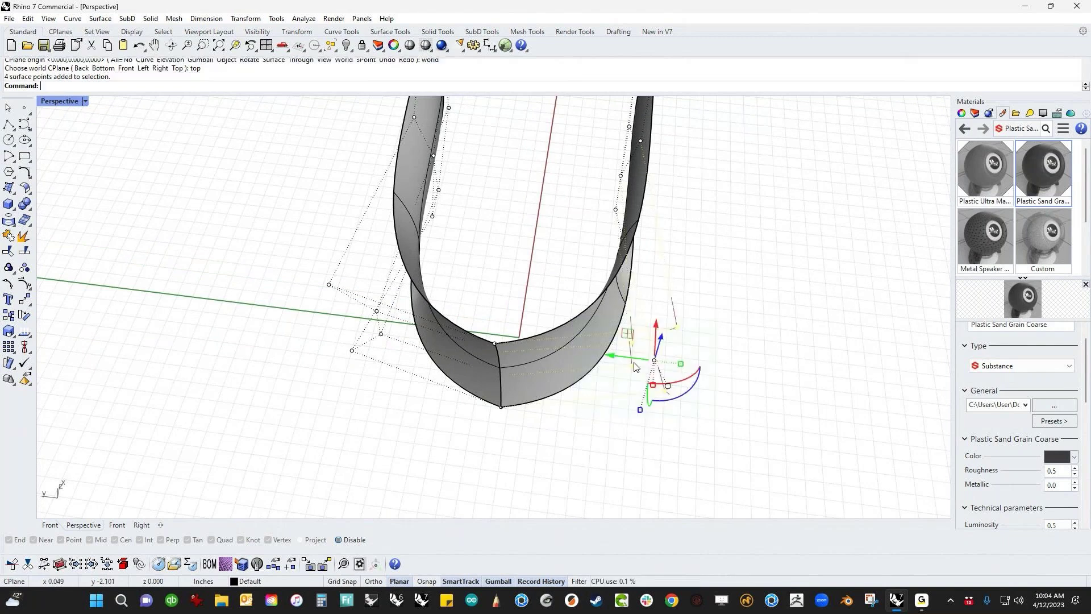
shift+drag(485, 301, 502, 452)
key(Down)
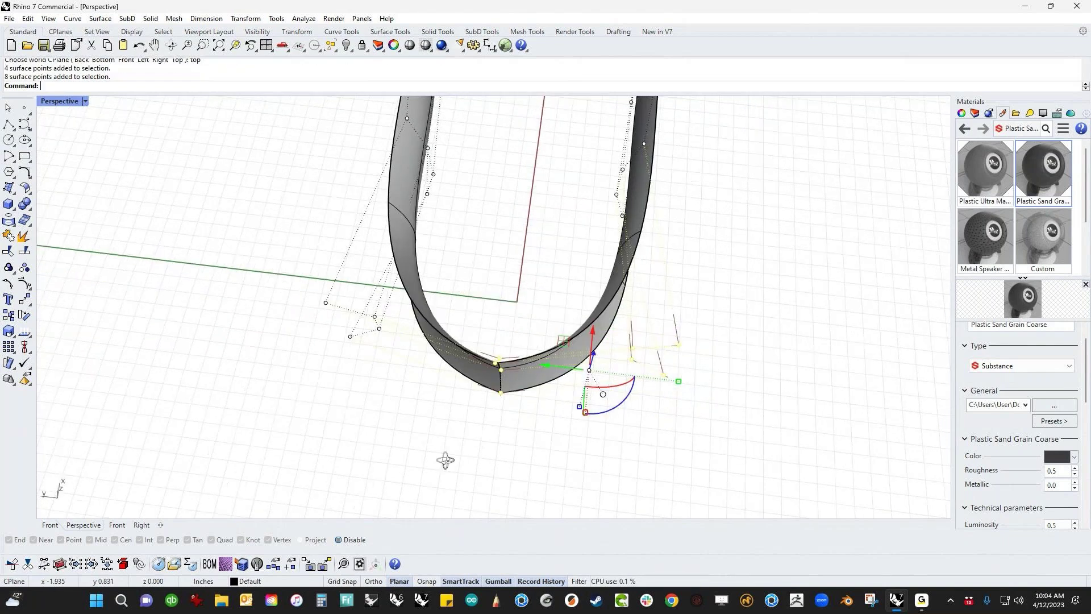
shift+drag(267, 262, 391, 376)
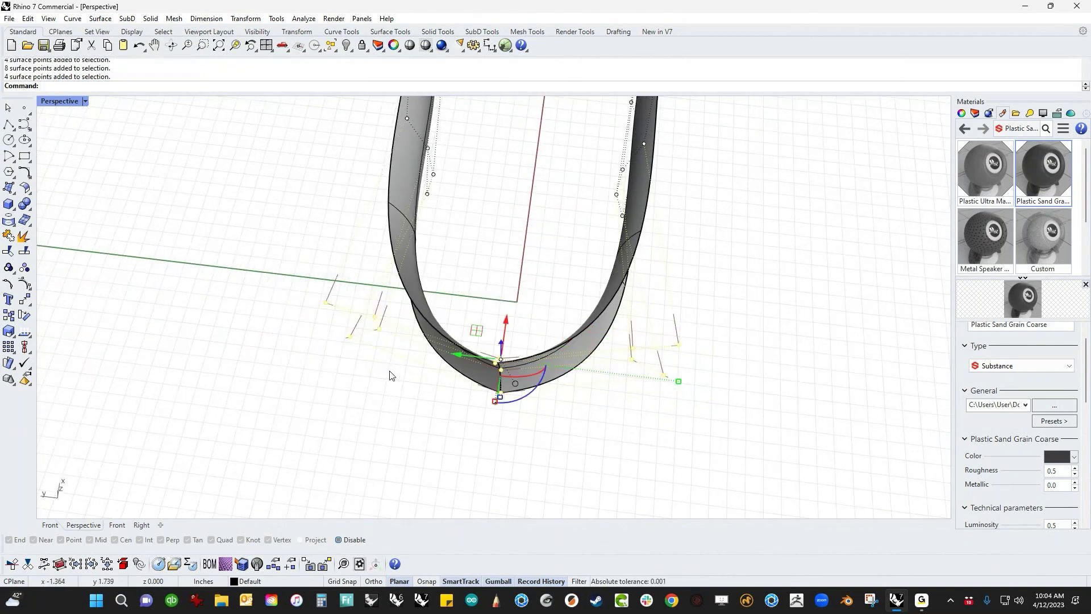
text(Top\)
key(BackSpace)
key(BackSpace)
text(top)
key(Return)
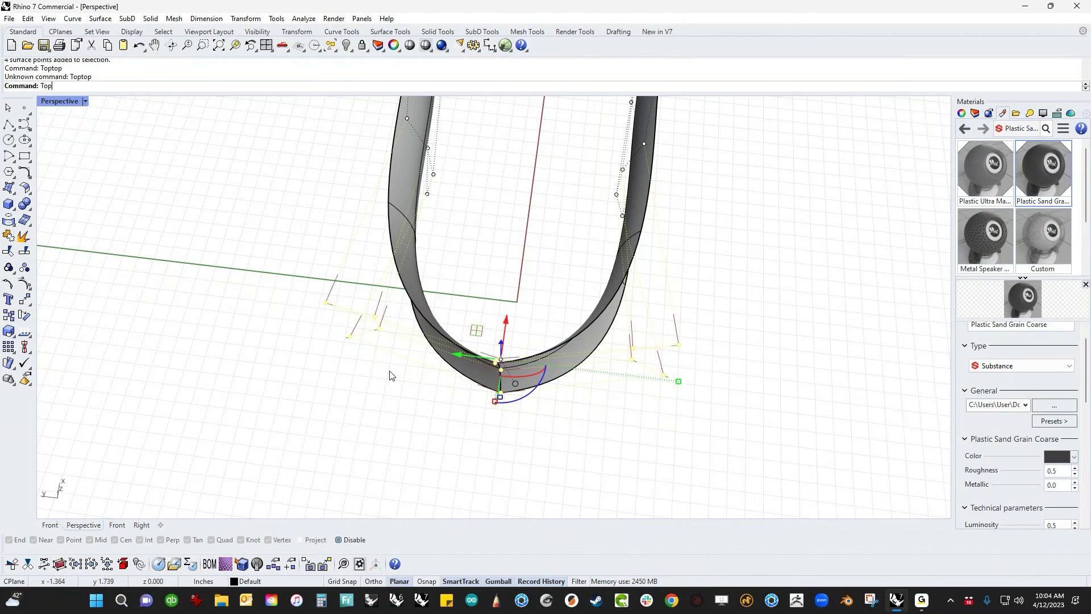
text(Top)
key(Return)
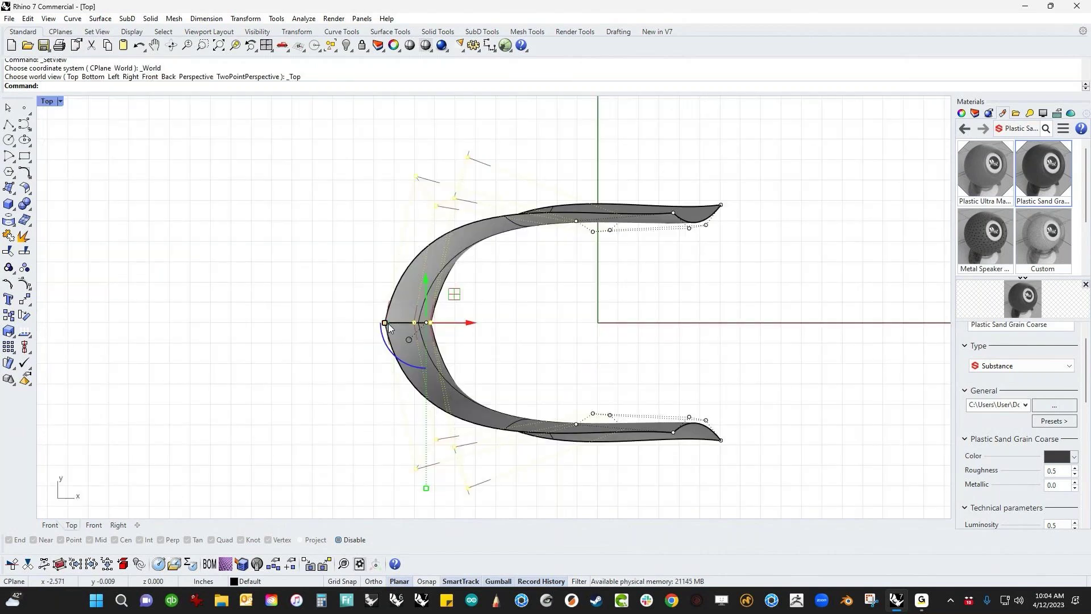
click(382, 323)
key(Return)
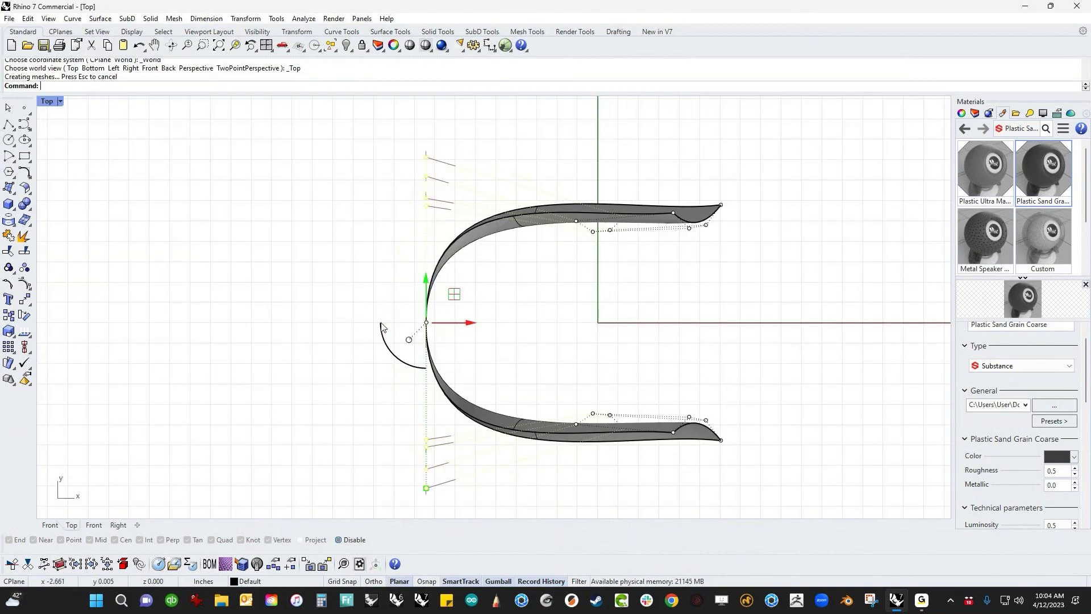
key(ctrl+F4)
right_drag(383, 327, 523, 299)
key(ctrl+z)
click(646, 385)
shift+right_drag(592, 330, 574, 364)
scroll(424, 275, up, 4)
click(312, 198)
shift+click(560, 259)
text(gr)
key(Return)
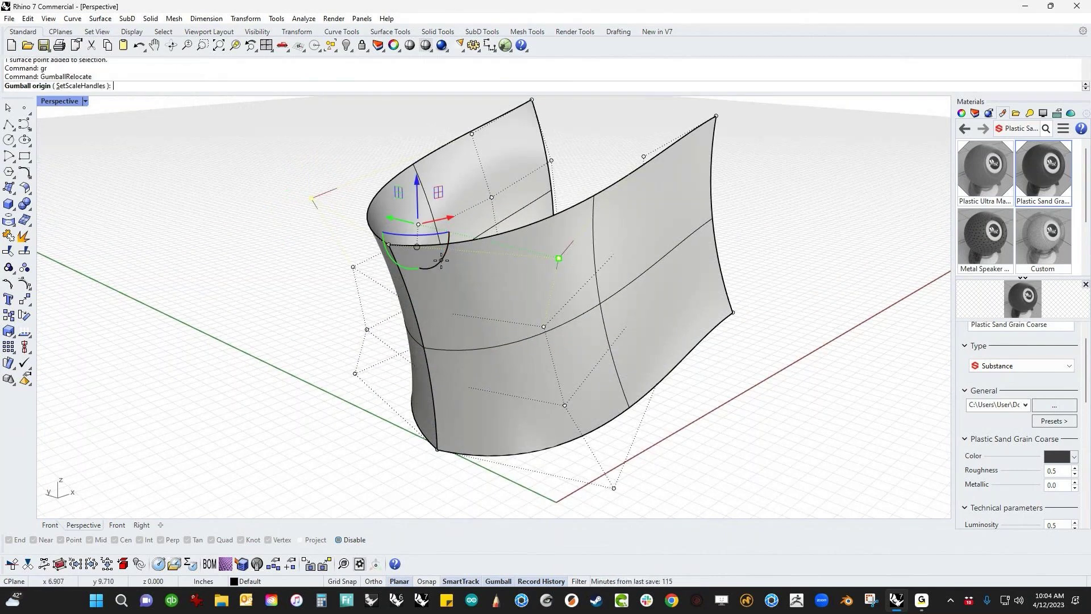
click(389, 244)
key(Return)
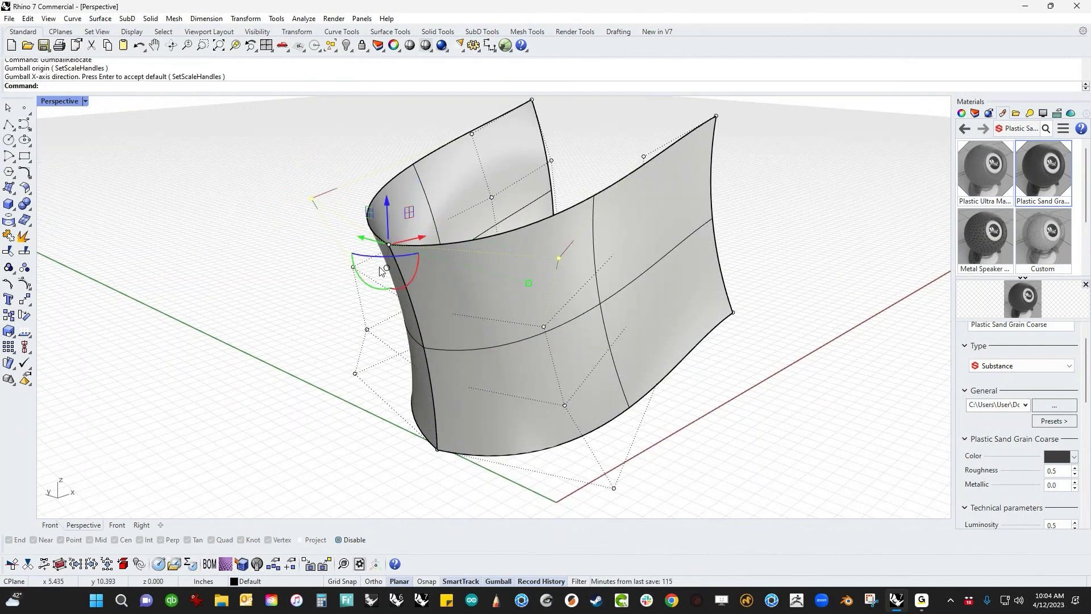
right_drag(405, 247, 284, 311)
key(Escape)
- Match the two side surfaces along their seam with Tangency, preserving tangency at the other end, averaging surfaces and preserving isocurve direction
text(Mar)
key(BackSpace)
key(BackSpace)
text(tch)
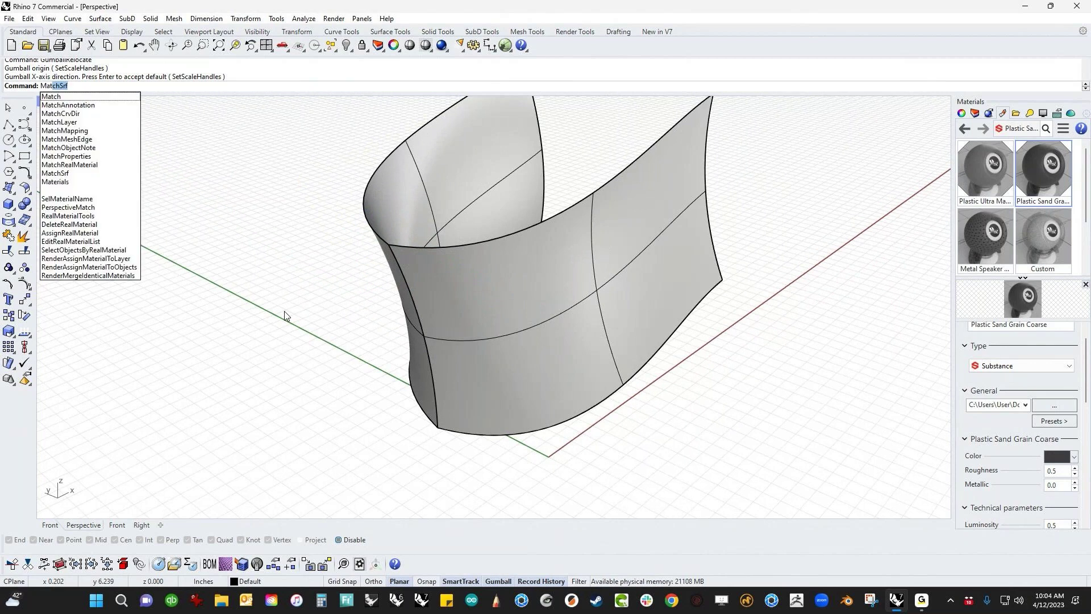
key(Return)
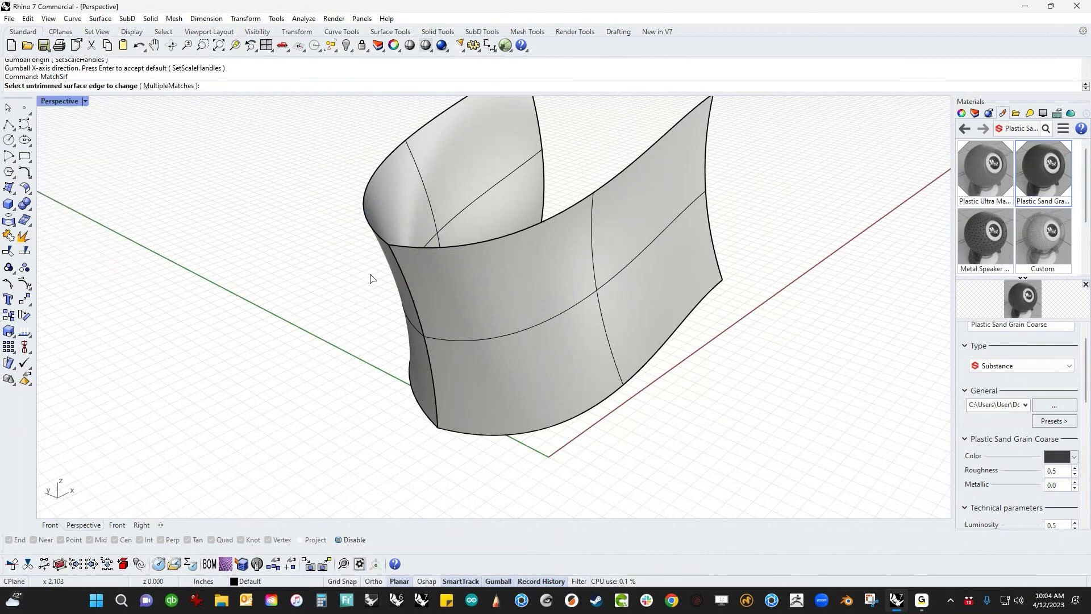
click(404, 277)
key(Return)
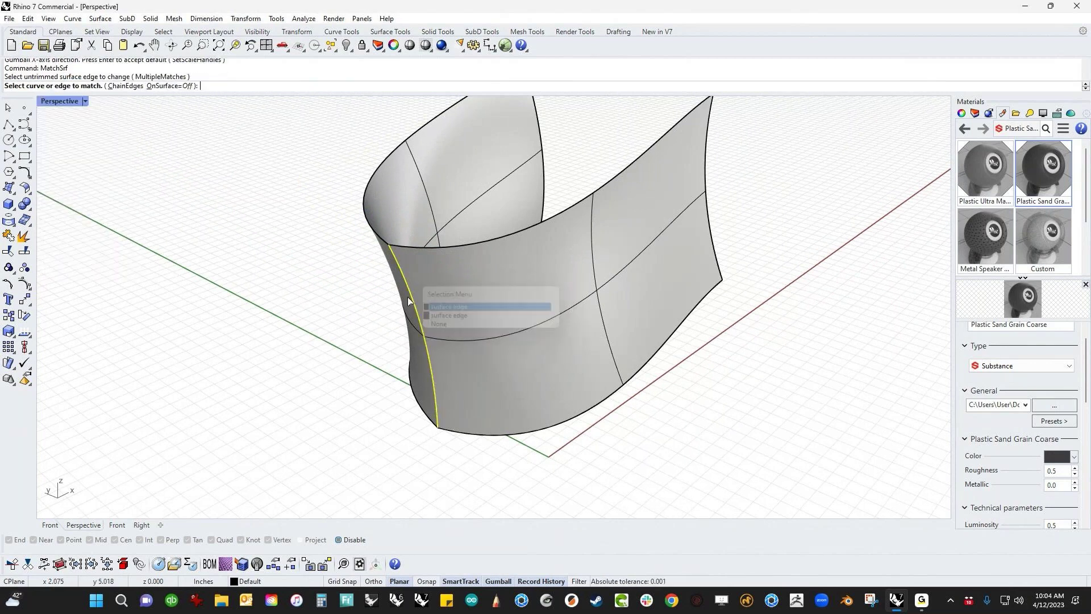
click(409, 293)
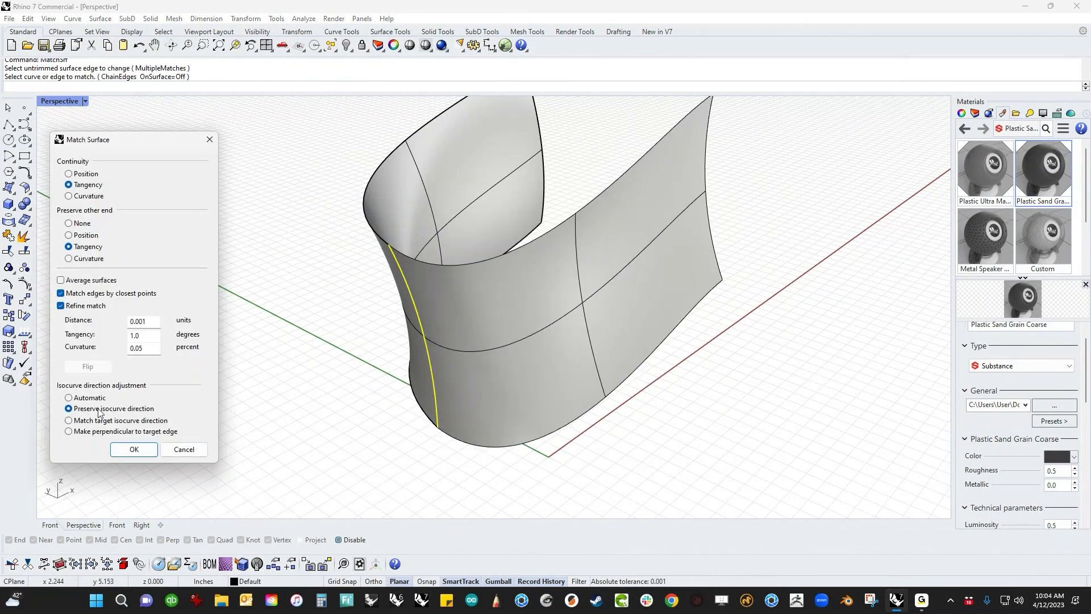
click(90, 284)
right_drag(272, 352, 369, 378)
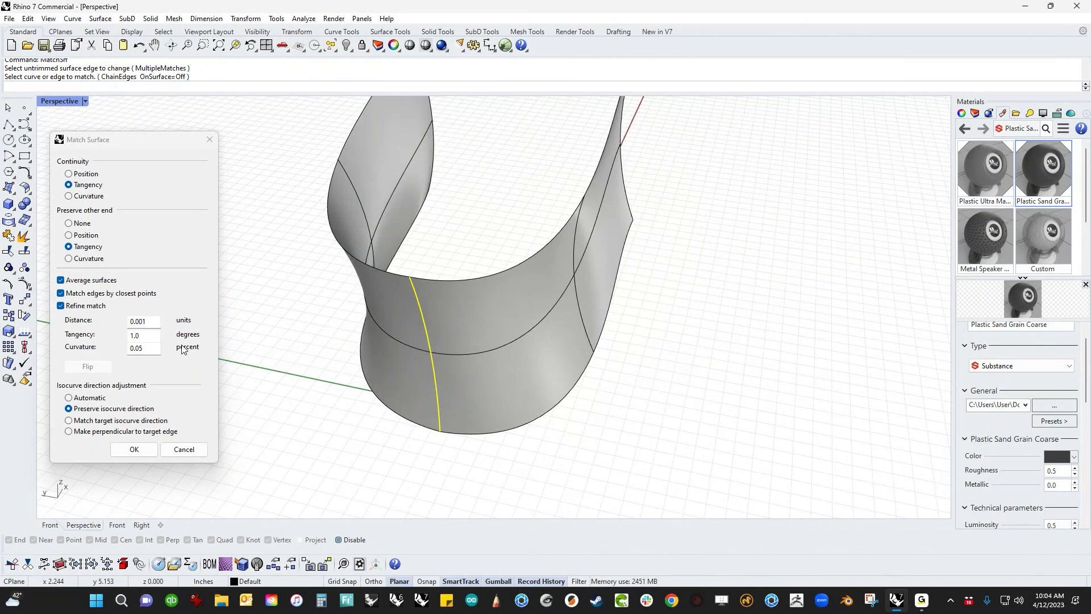
click(134, 449)
- Show the matched surfaces' control points and scale the rows beside the seam inward across the width to narrow the curved front
right_drag(344, 424, 395, 400)
click(396, 400)
shift+click(415, 410)
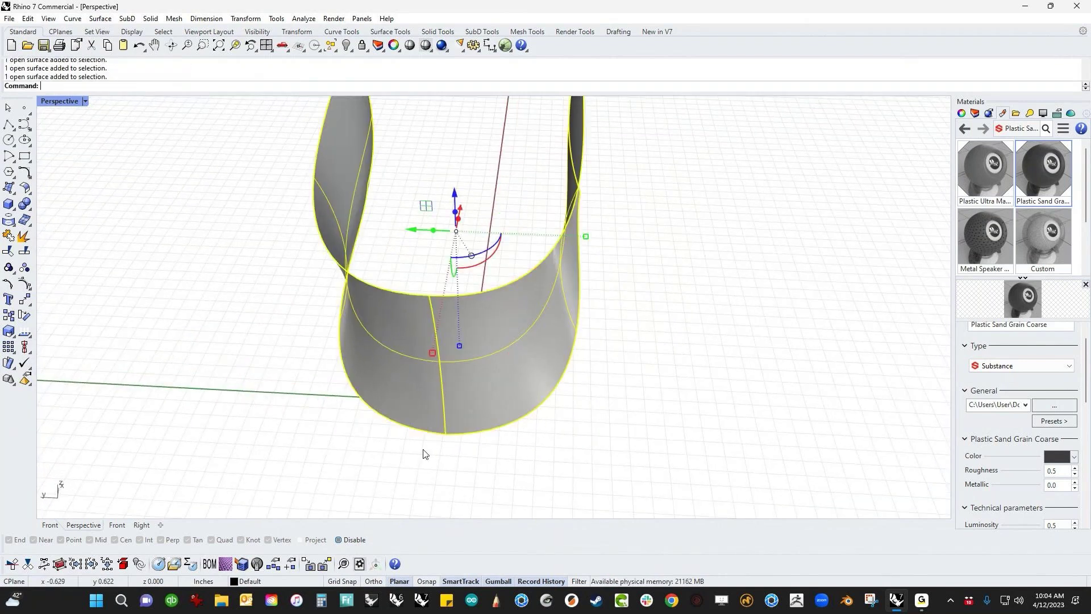
middle_click(443, 479)
click(509, 495)
right_drag(509, 493, 516, 446)
drag(513, 436, 630, 344)
shift+drag(324, 425, 399, 310)
drag(591, 367, 564, 375)
click(533, 439)
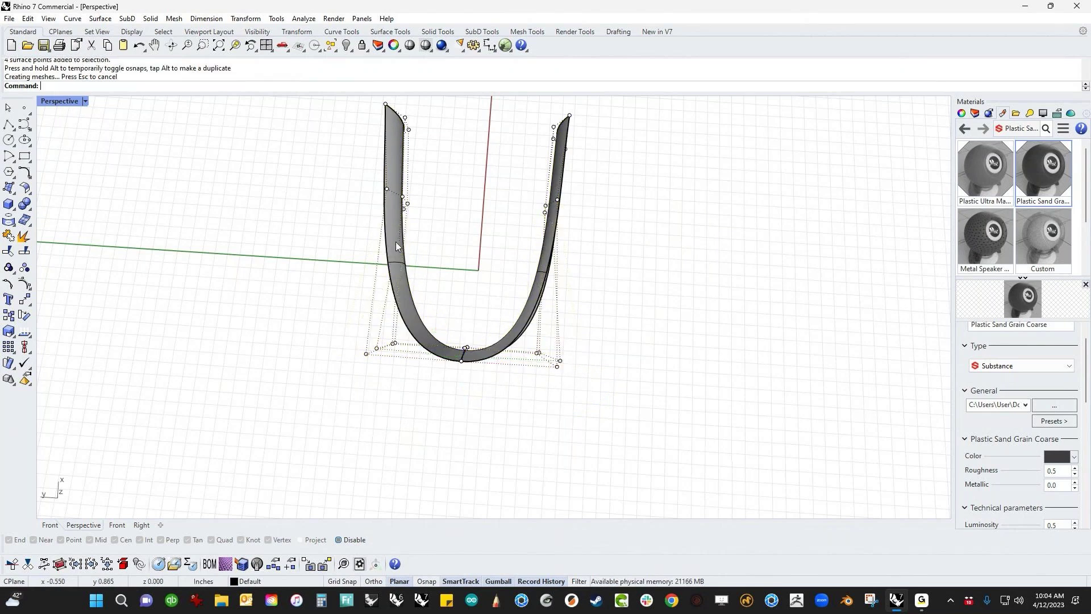
- Scale the middle control points of both side surfaces' open end edges outward across the width
drag(333, 177, 612, 265)
shift+right_drag(629, 285, 480, 301)
key(Return)
click(479, 304)
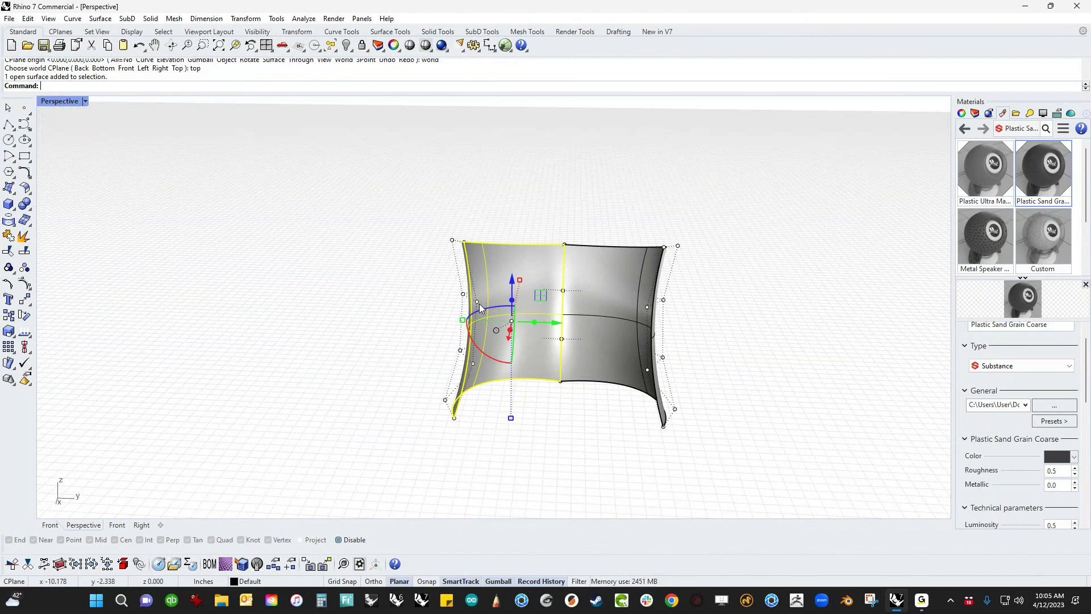
click(480, 306)
click(473, 363)
ctrl+click(525, 366)
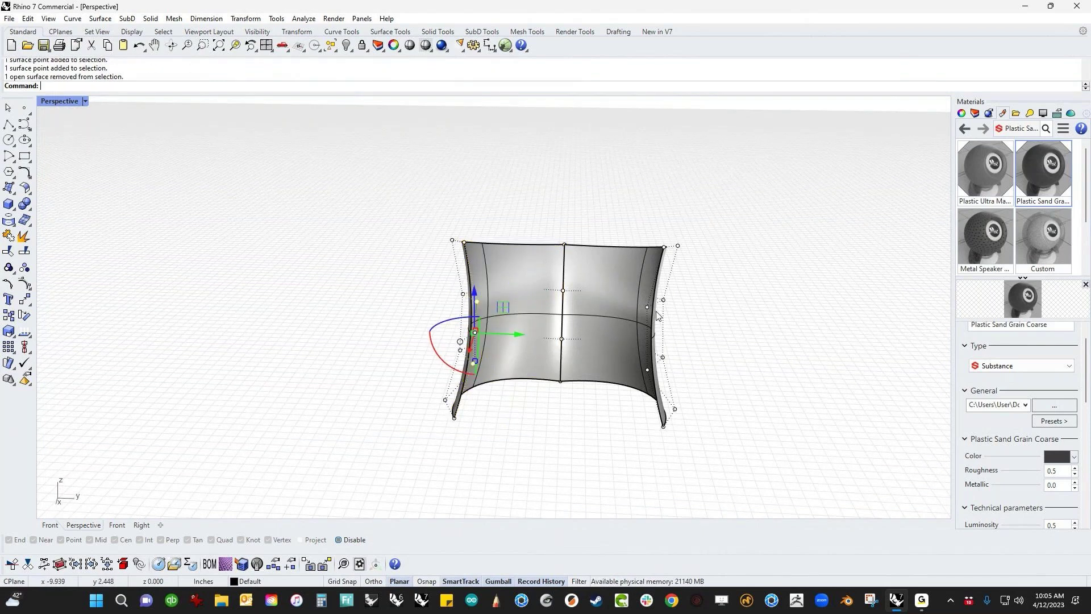
right_drag(637, 339, 725, 330)
shift+click(569, 264)
shift+click(579, 317)
right_drag(581, 320, 460, 318)
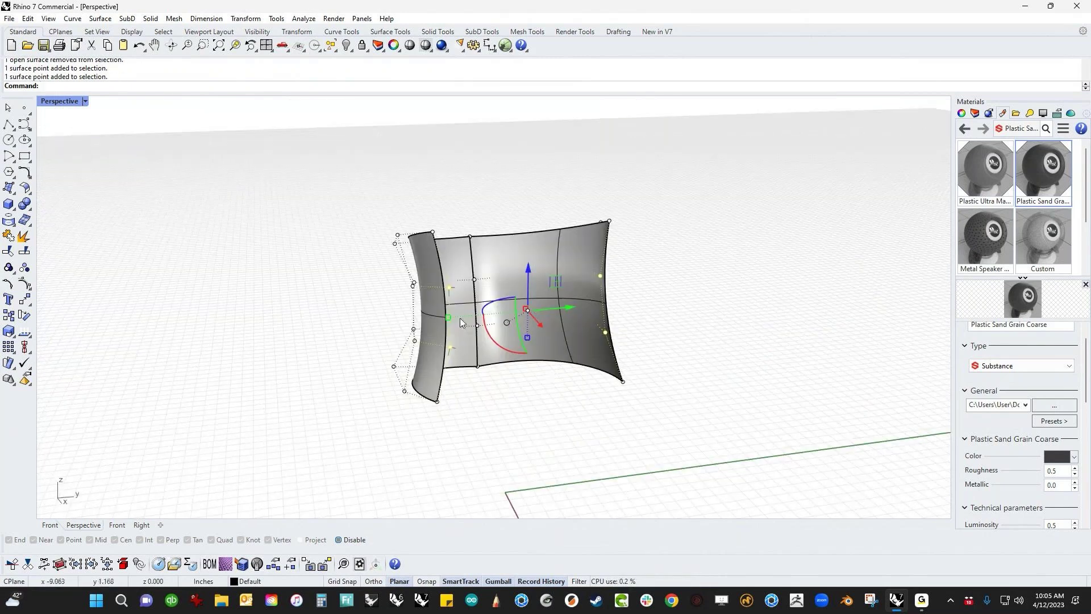
drag(460, 318, 416, 329)
click(456, 429)
right_drag(456, 429, 618, 452)
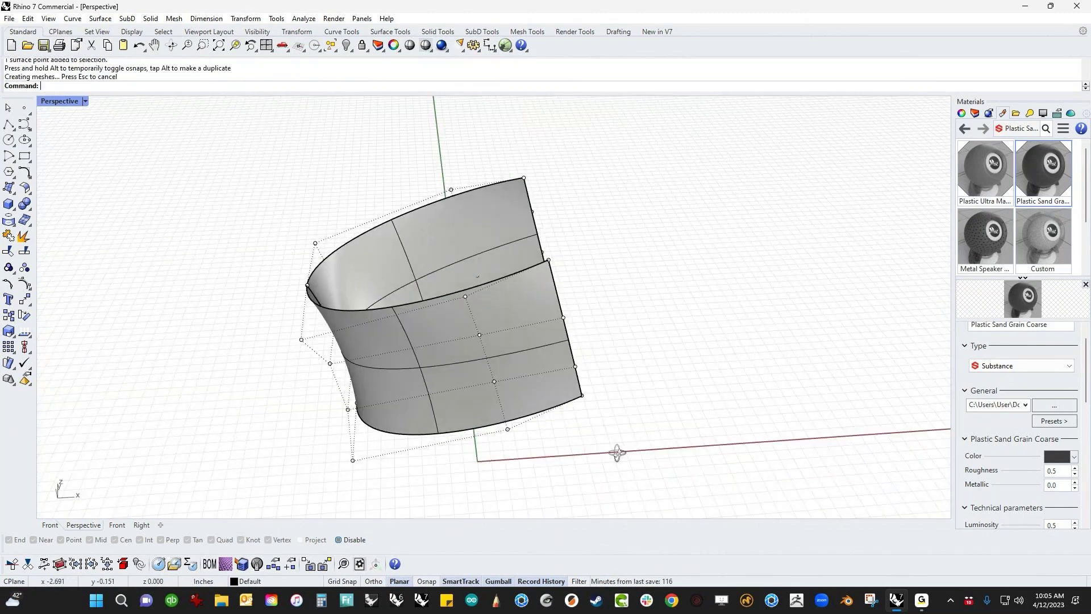
- Scale the middle control points of the rows next to the open ends outward across the width to bow both sides
click(480, 334)
shift+click(494, 382)
right_drag(635, 396, 662, 400)
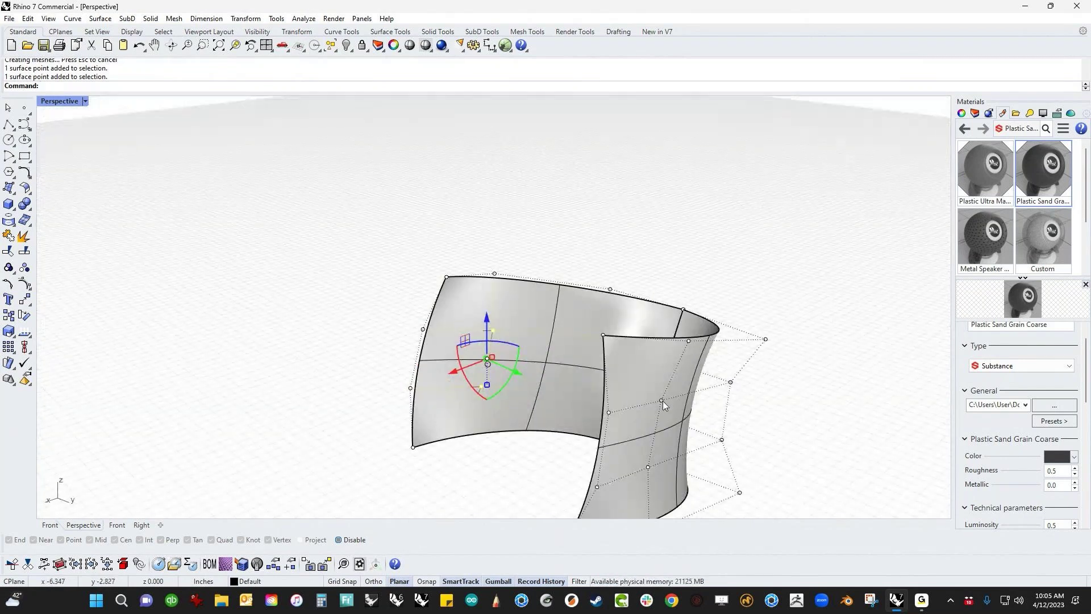
right_drag(454, 436, 567, 458)
drag(454, 383, 427, 383)
right_drag(329, 358, 608, 368)
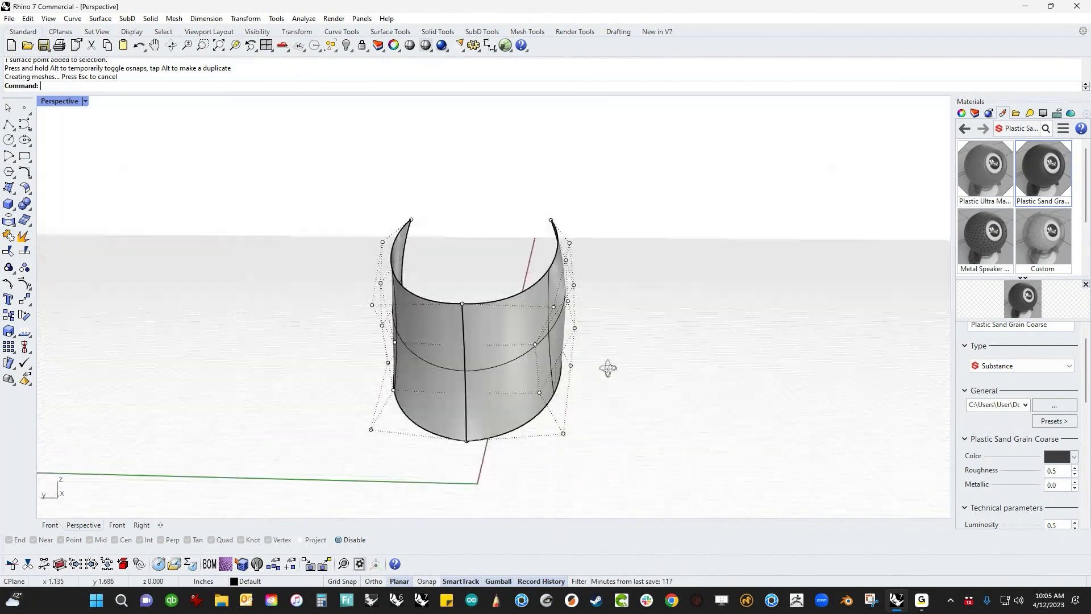
- Scale the four middle control points beside the front seam outward across the width
scroll(546, 353, up, 3)
click(531, 340)
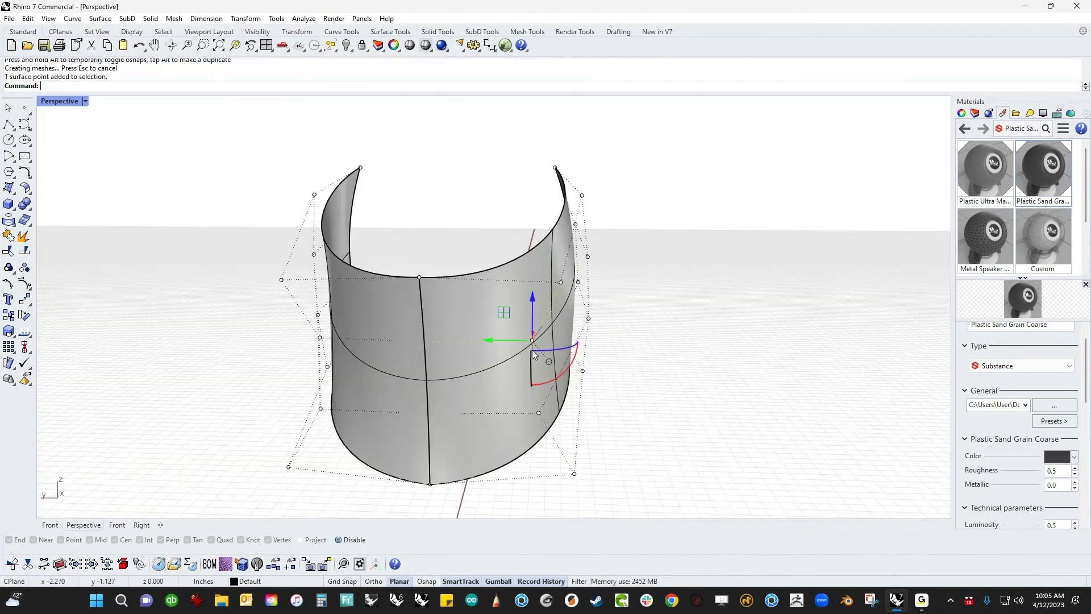
click(538, 413)
right_drag(352, 359, 315, 358)
shift+click(341, 325)
shift+click(346, 391)
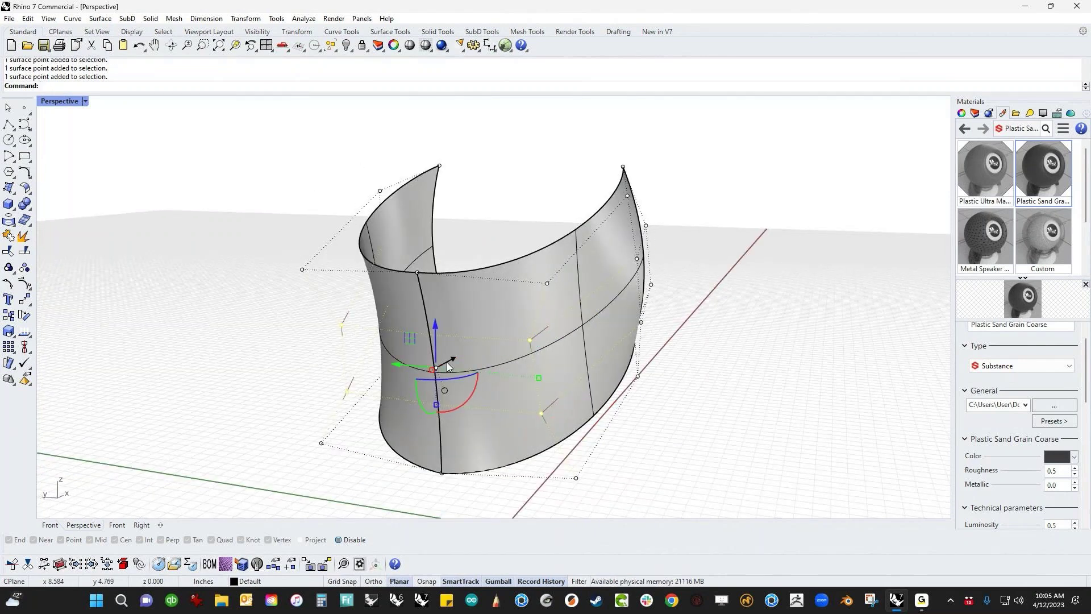
drag(539, 380, 584, 380)
right_drag(584, 380, 430, 405)
mouse_move(506, 414)
right_down()
mouse_move(556, 384)
mouse_move(566, 387)
mouse_move(547, 401)
mouse_move(613, 384)
mouse_move(530, 353)
mouse_move(610, 396)
mouse_move(604, 381)
mouse_move(554, 392)
right_up()
- Show the hidden objects and build a four-corner surface across the head's open end between the upper and lower surfaces' end corners
text(v)
key(Return)
click(9, 188)
scroll(453, 314, up, 3)
click(458, 314)
click(837, 256)
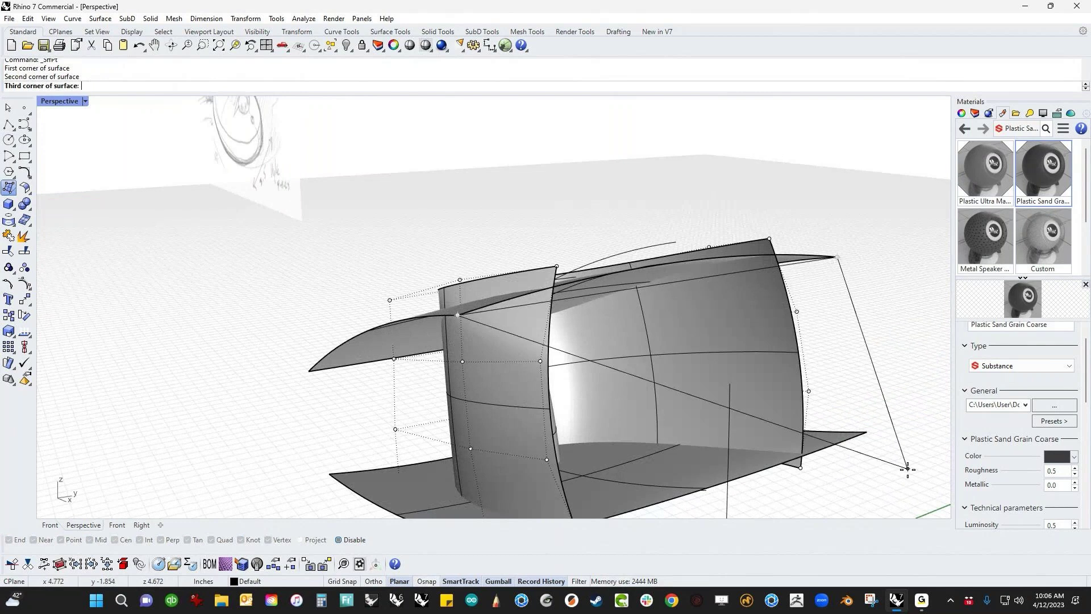
alt+click(868, 435)
shift+right_drag(805, 462, 804, 393)
alt+click(532, 449)
- Change the new end surface to degree 3 in U and V and show only its control points
click(681, 372)
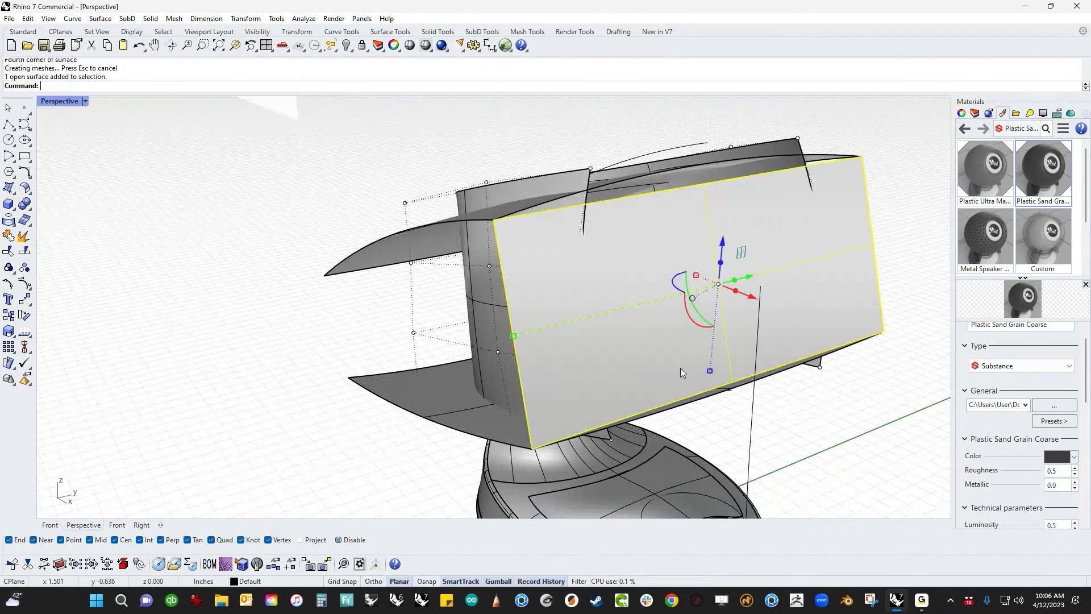
text(cd)
key(Return)
text(3)
key(Return)
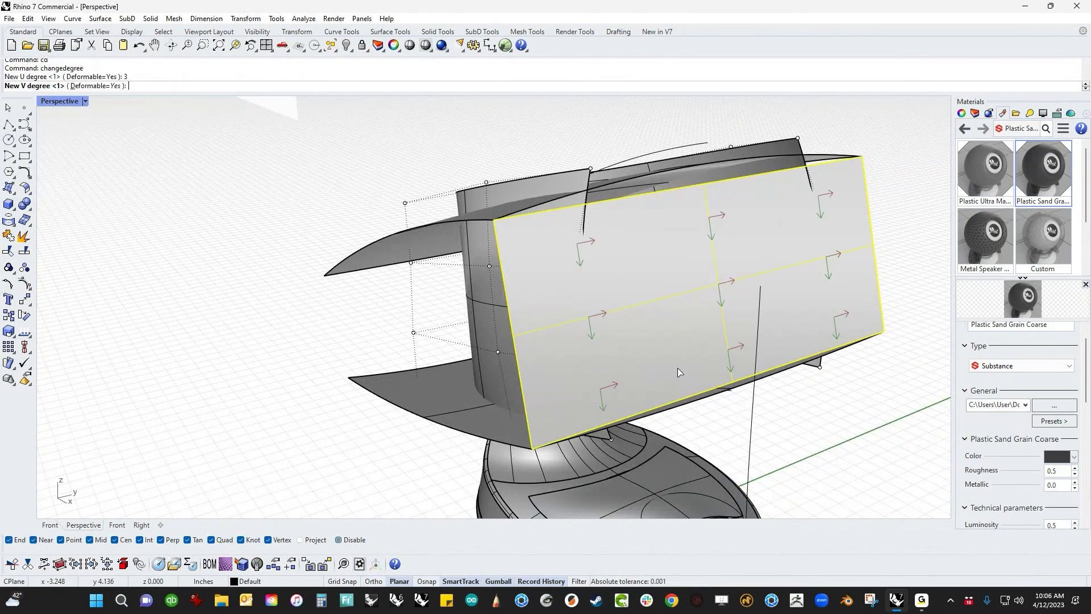
text(3)
key(Return)
key(Escape)
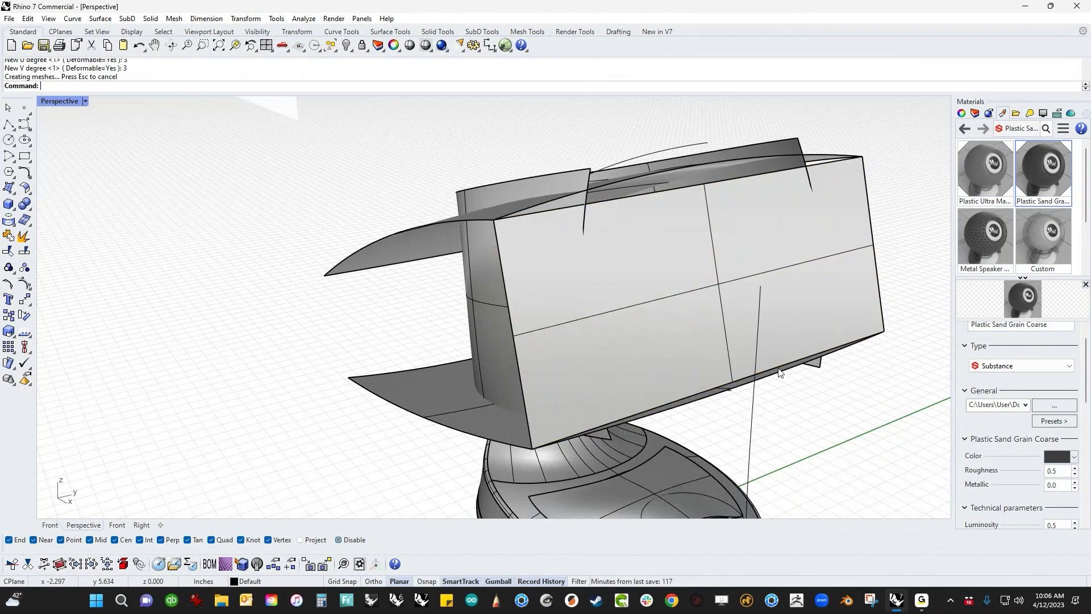
click(780, 373)
middle_click(780, 373)
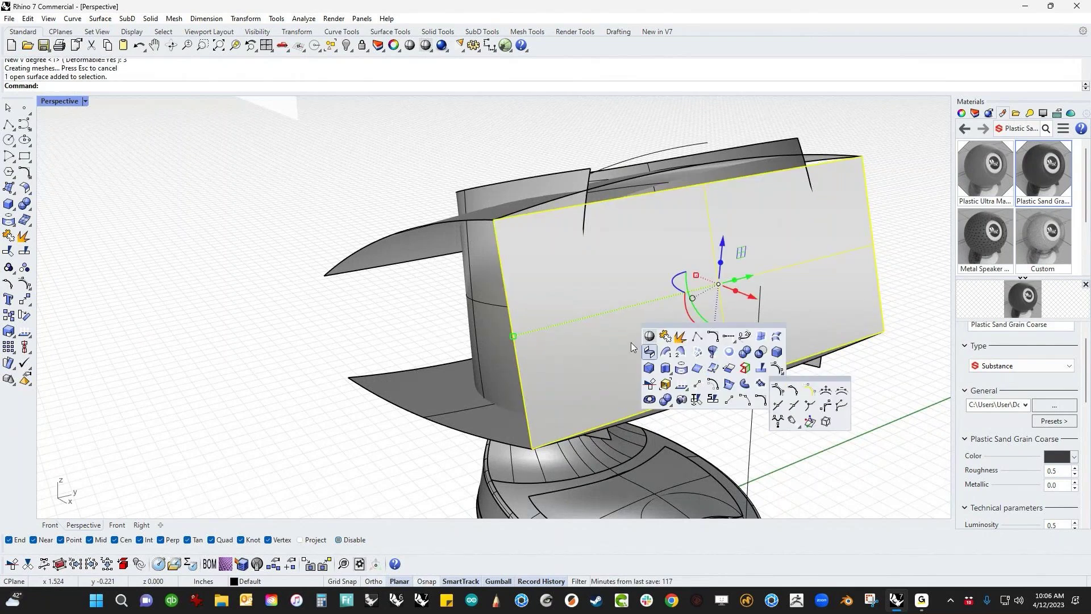
click(760, 384)
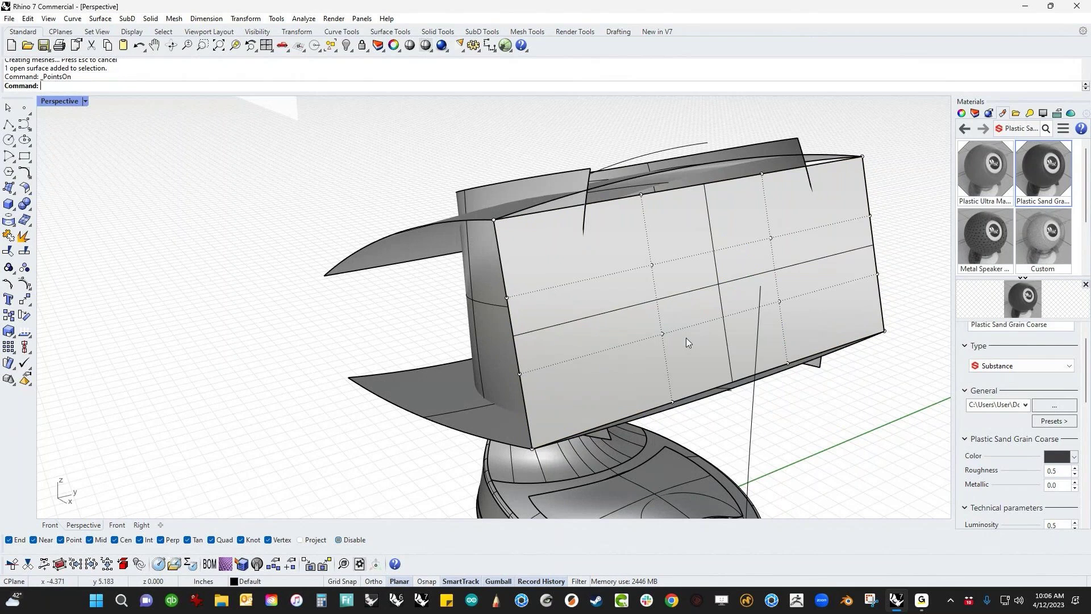
- Scale the end surface taller and move it in the front view so it crosses the upper, lower and side surfaces
right_drag(687, 342, 673, 321)
click(673, 321)
drag(670, 376, 669, 402)
right_drag(683, 409, 719, 325)
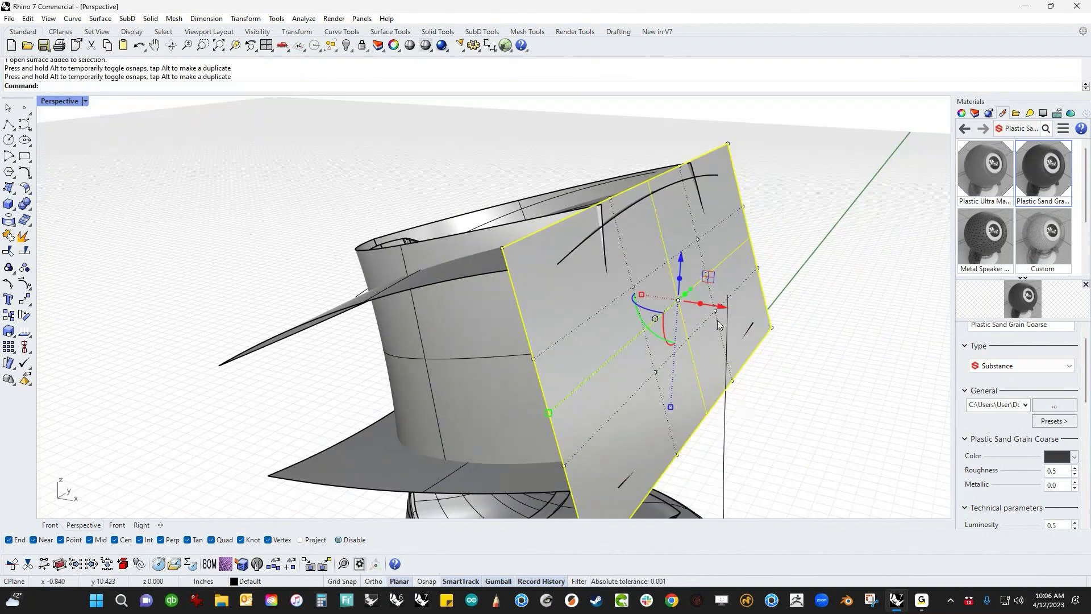
drag(722, 306, 702, 304)
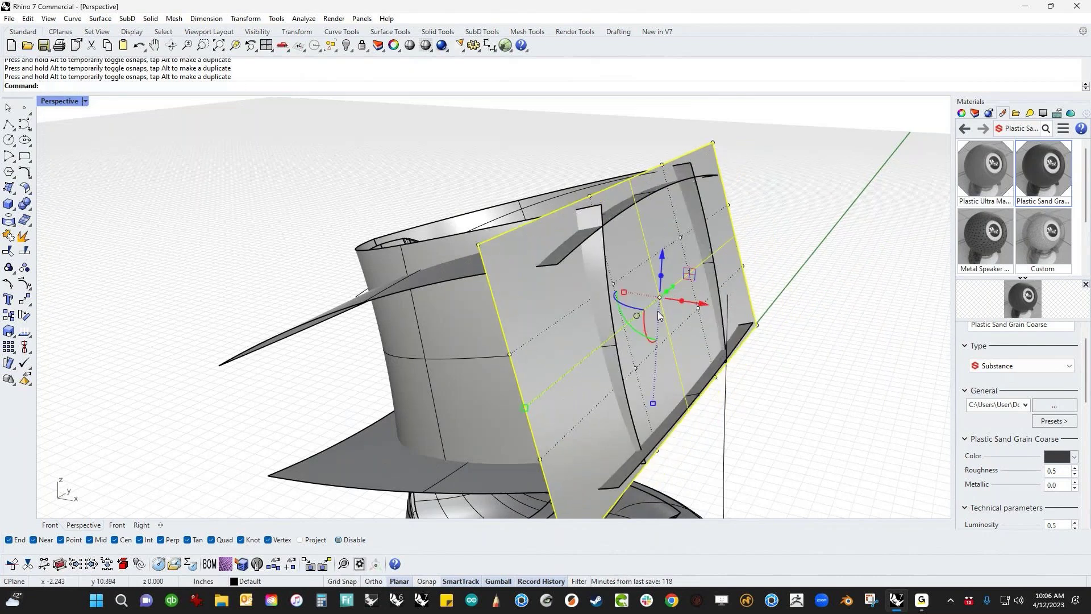
key(ctrl+F2)
right_drag(657, 311, 619, 337)
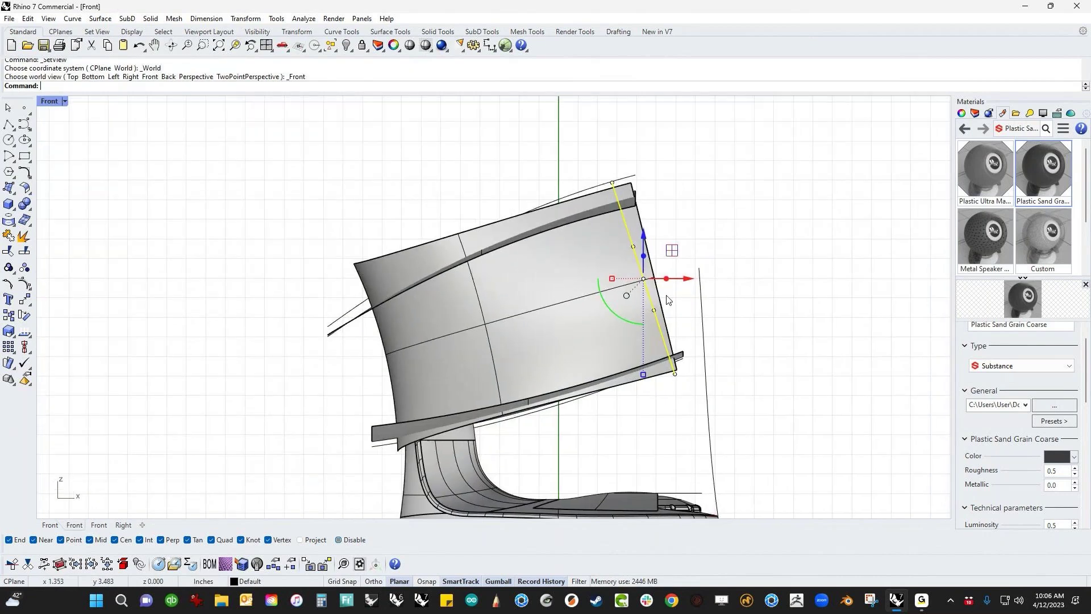
drag(671, 250, 618, 267)
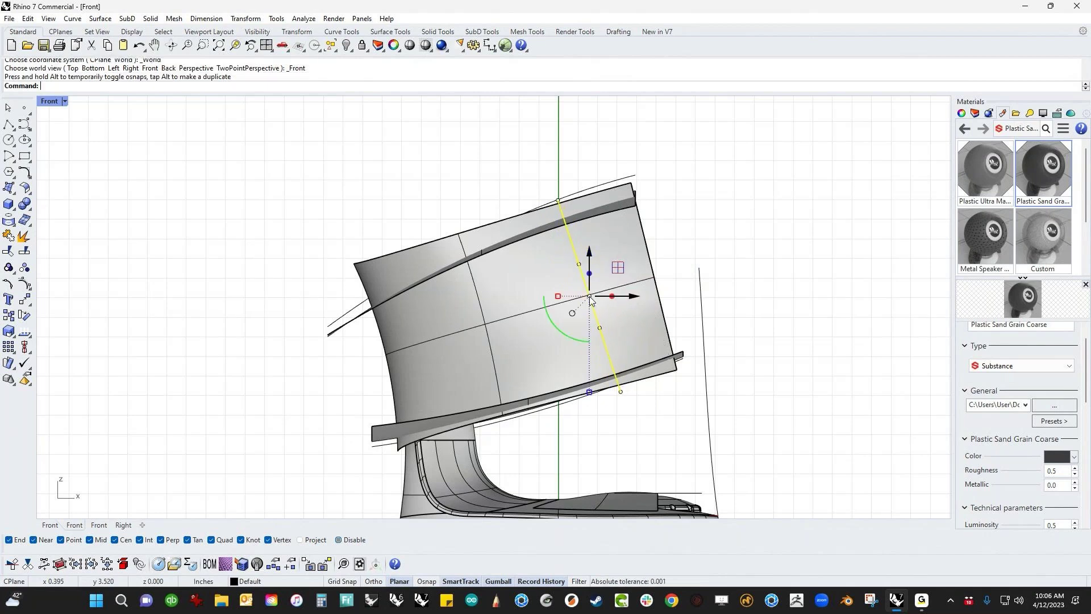
- Narrow the end surface across the width in the perspective view
text(P)
key(Return)
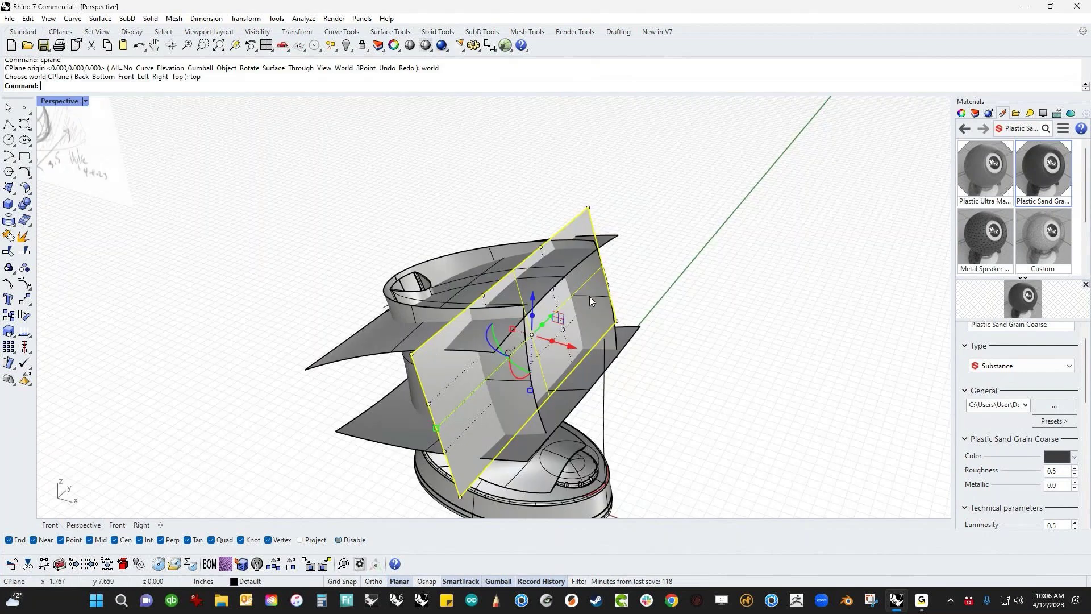
right_drag(708, 307, 672, 367)
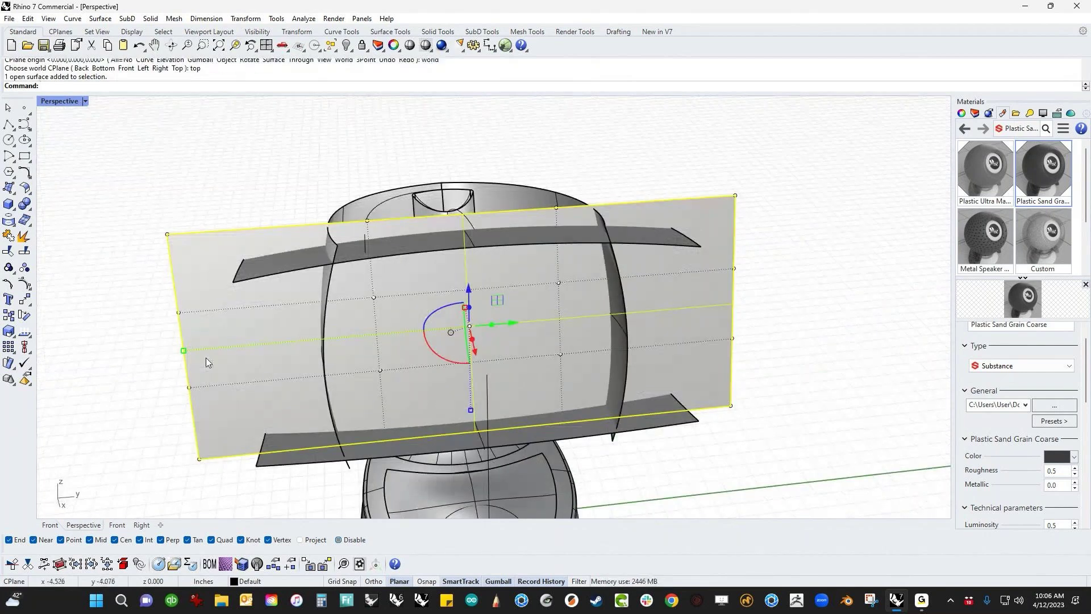
drag(206, 357, 275, 343)
click(188, 369)
- Move the end surface's four middle control points outward along X to bow it
click(404, 294)
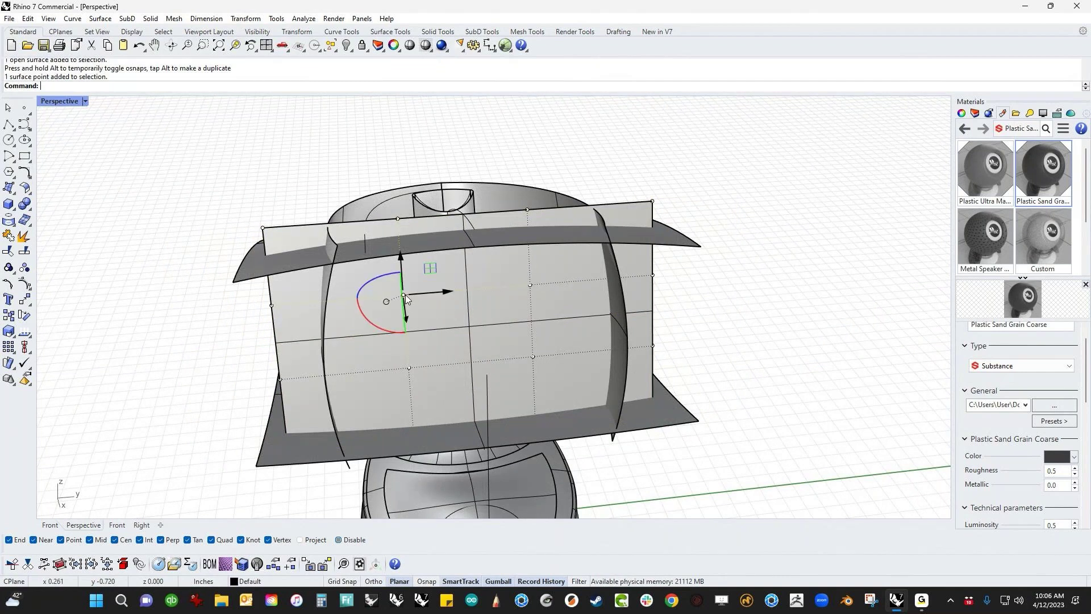
shift+click(531, 285)
shift+click(533, 357)
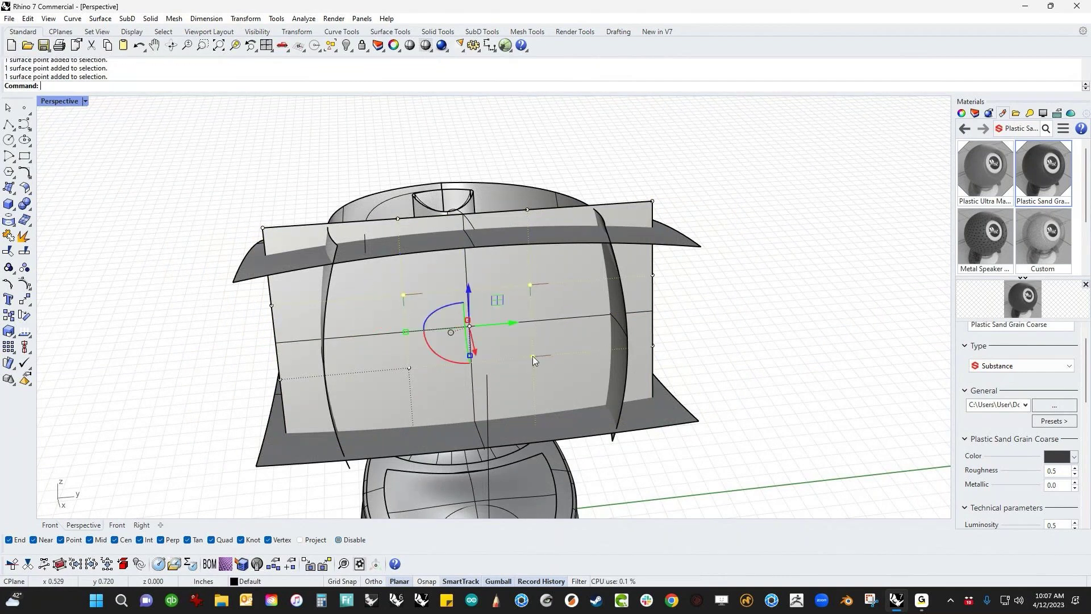
right_drag(380, 392, 489, 383)
drag(510, 334, 498, 340)
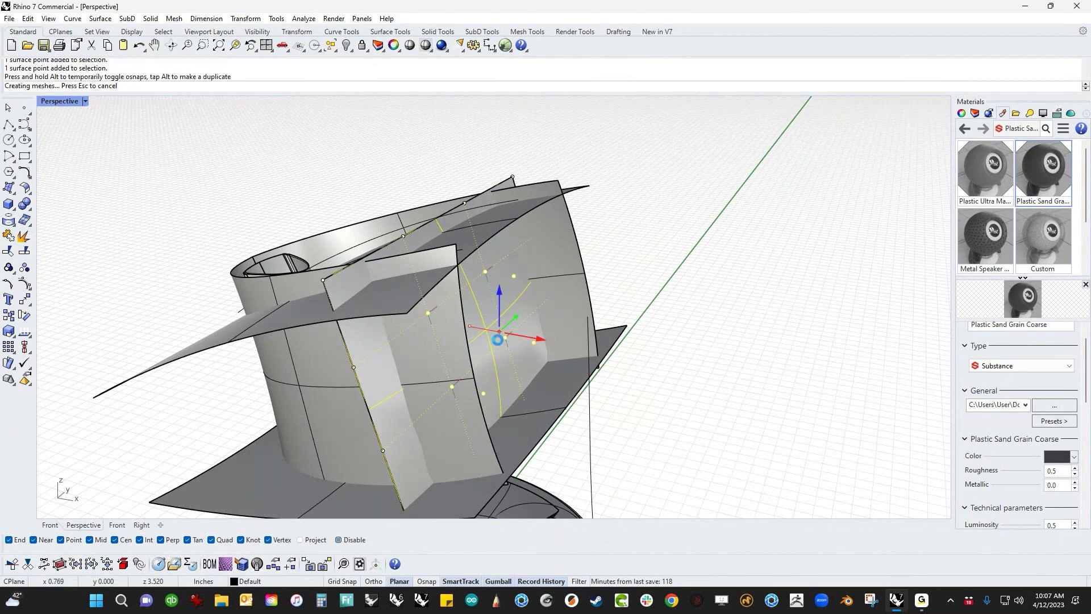
click(614, 261)
- Move the end surface's four corner control points inward along X to strengthen its bow
click(324, 280)
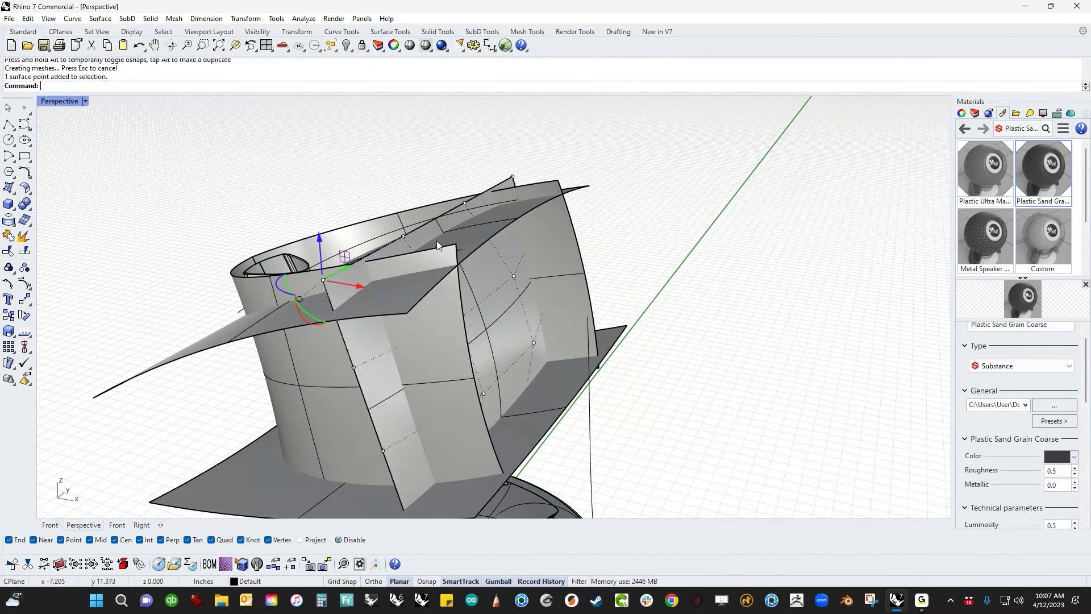
shift+click(512, 178)
right_drag(483, 360, 401, 416)
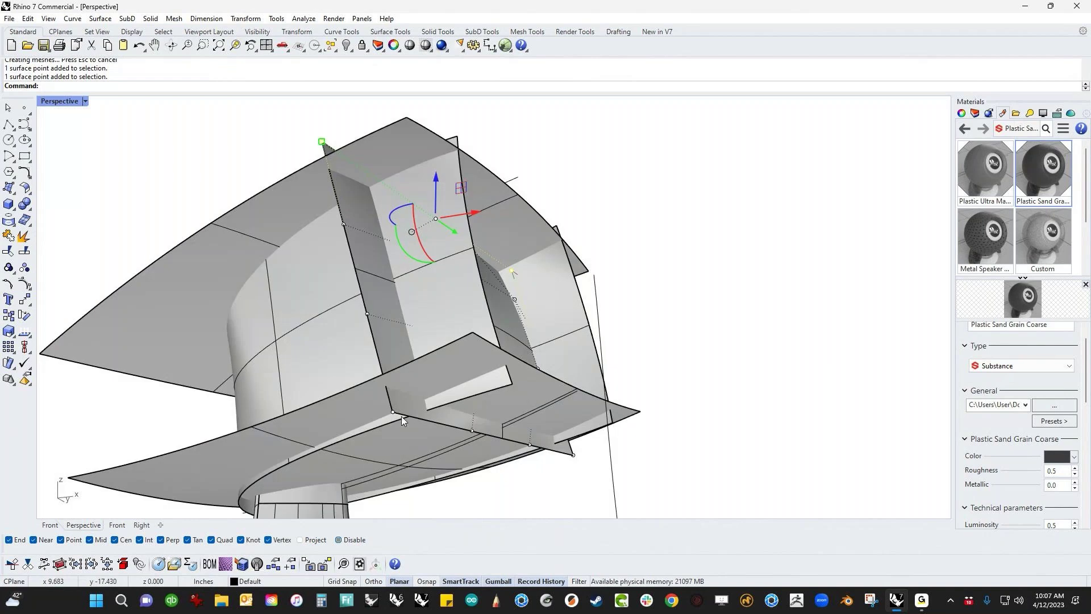
shift+click(394, 413)
right_drag(556, 449, 499, 328)
drag(499, 323, 457, 325)
right_drag(668, 434, 672, 358)
right_drag(669, 319, 642, 341)
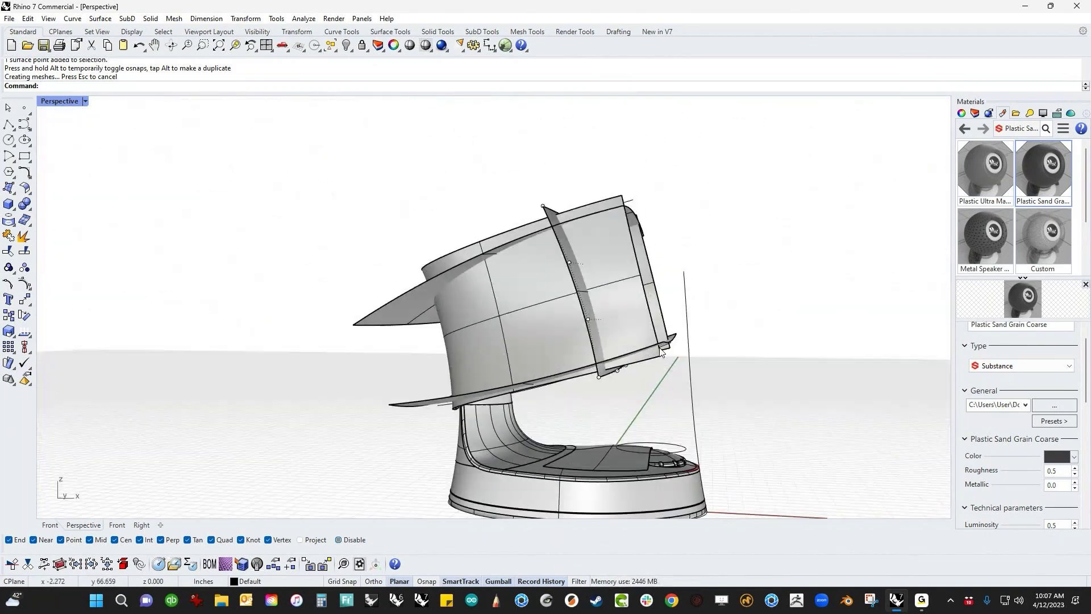
- Trim and join the intersecting side, upper, lower and end surfaces into one closed head with Create Solid
click(26, 206)
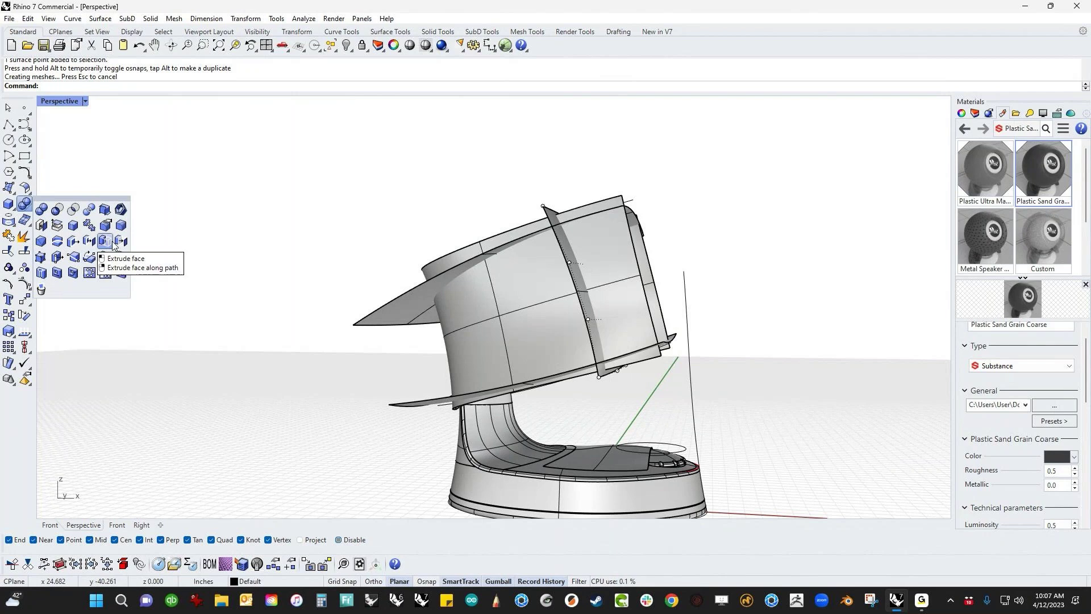
click(104, 211)
drag(249, 134, 807, 435)
right_click(757, 371)
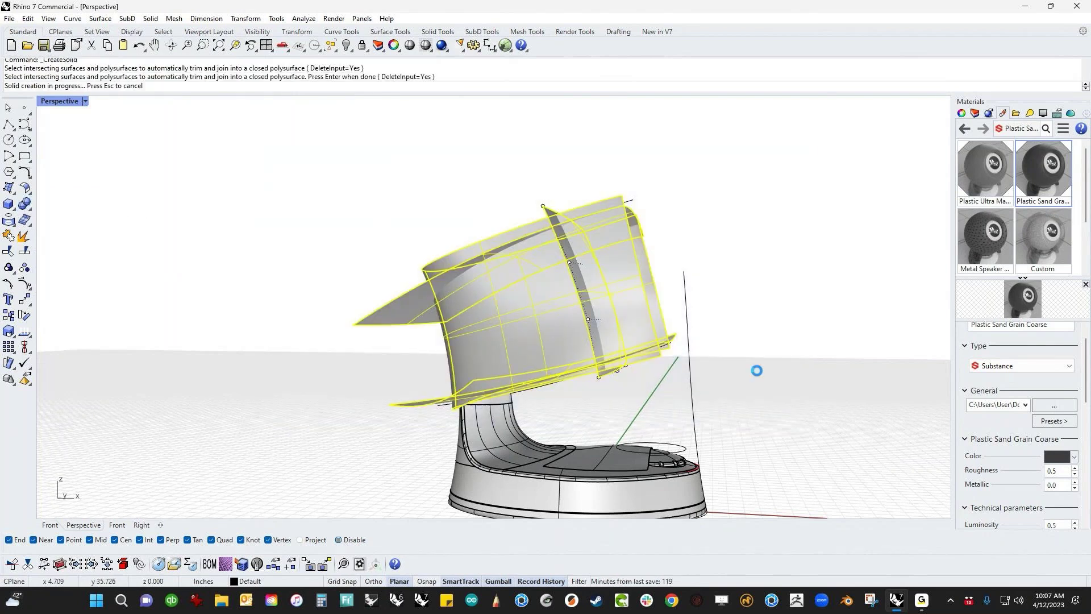
mouse_move(761, 339)
right_down()
mouse_move(725, 373)
mouse_move(668, 372)
mouse_move(516, 321)
mouse_move(560, 290)
mouse_move(775, 326)
mouse_move(792, 361)
mouse_move(803, 313)
mouse_move(787, 356)
mouse_move(775, 322)
mouse_move(765, 328)
right_up()
scroll(548, 377, up, 5)
right_drag(549, 378, 461, 411)
scroll(577, 393, down, 7)
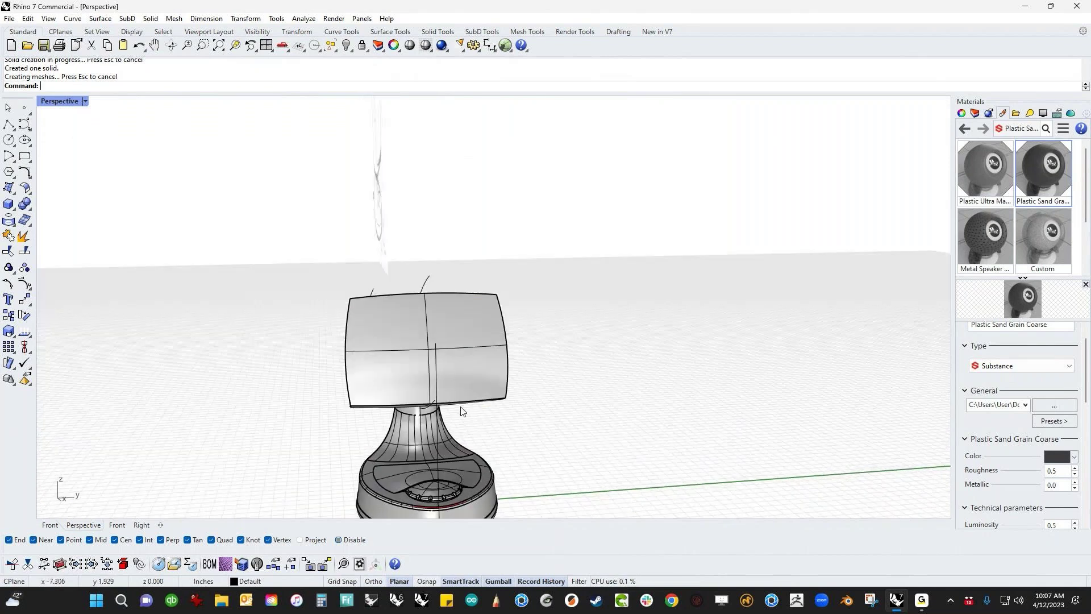
- Scale the head solid slightly narrower across the width and slightly taller
click(447, 392)
drag(345, 356, 353, 355)
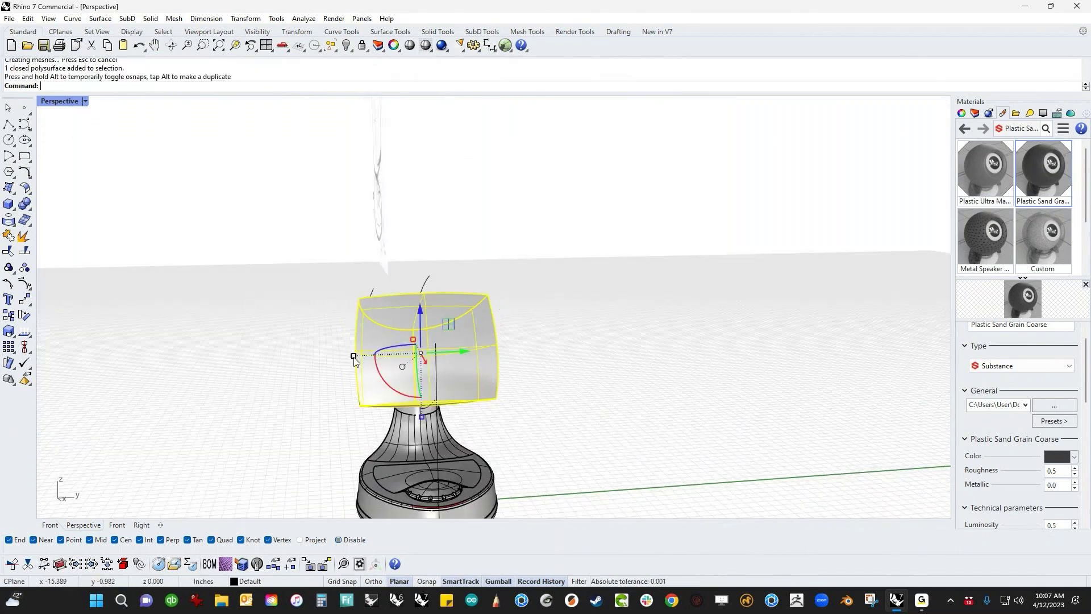
drag(423, 420, 422, 429)
right_drag(371, 447, 549, 374)
click(579, 397)
- Switch the perspective view to Wireframe display to see the head where it overlaps the neck
scroll(398, 359, up, 5)
middle_click(392, 353)
click(402, 370)
scroll(403, 370, down, 3)
right_drag(402, 370, 421, 429)
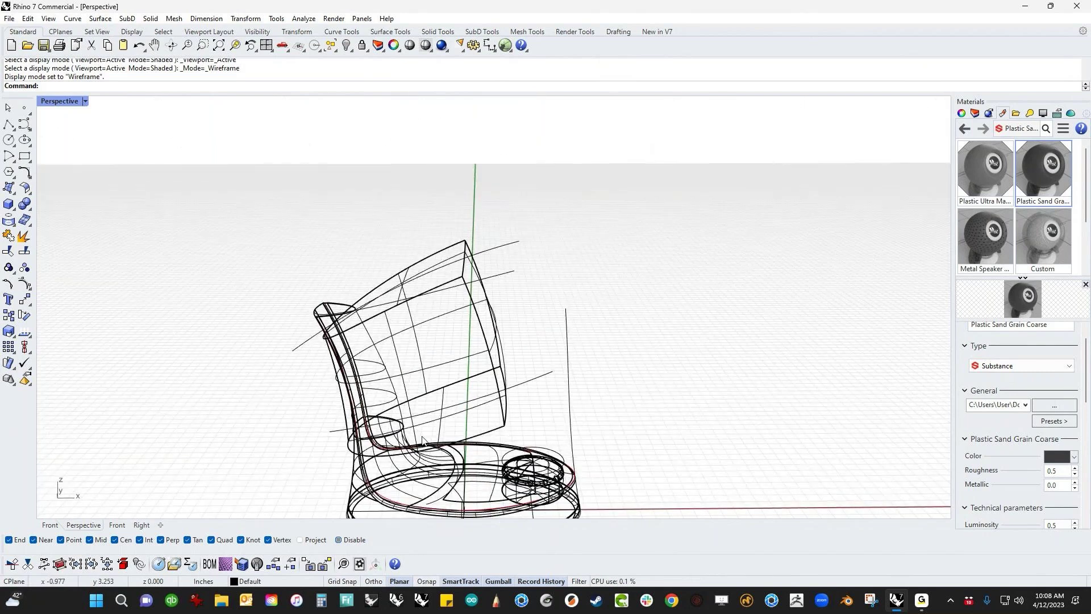
scroll(423, 441, up, 2)
- Subtract the head from the base-and-neck body with Boolean Difference, keeping the head by setting DeleteInput to No
click(319, 408)
click(176, 387)
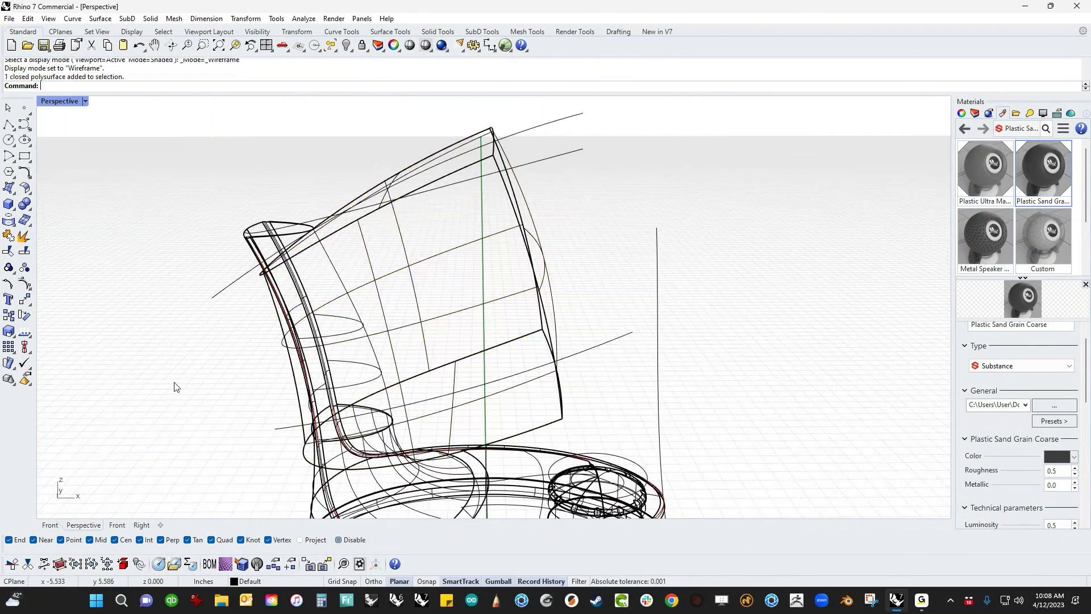
click(25, 205)
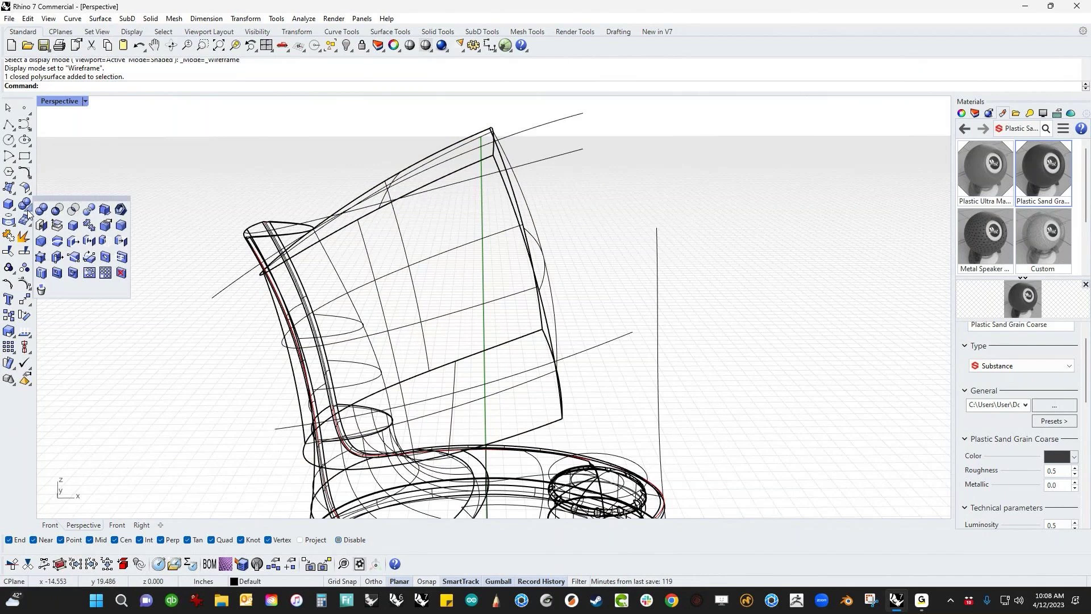
click(59, 225)
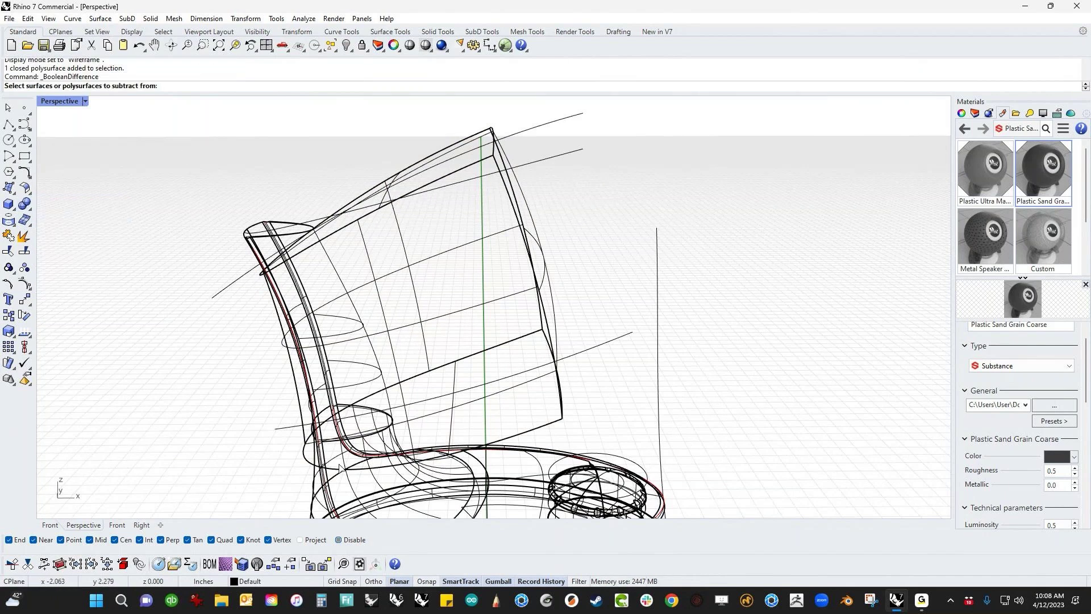
click(352, 452)
key(Return)
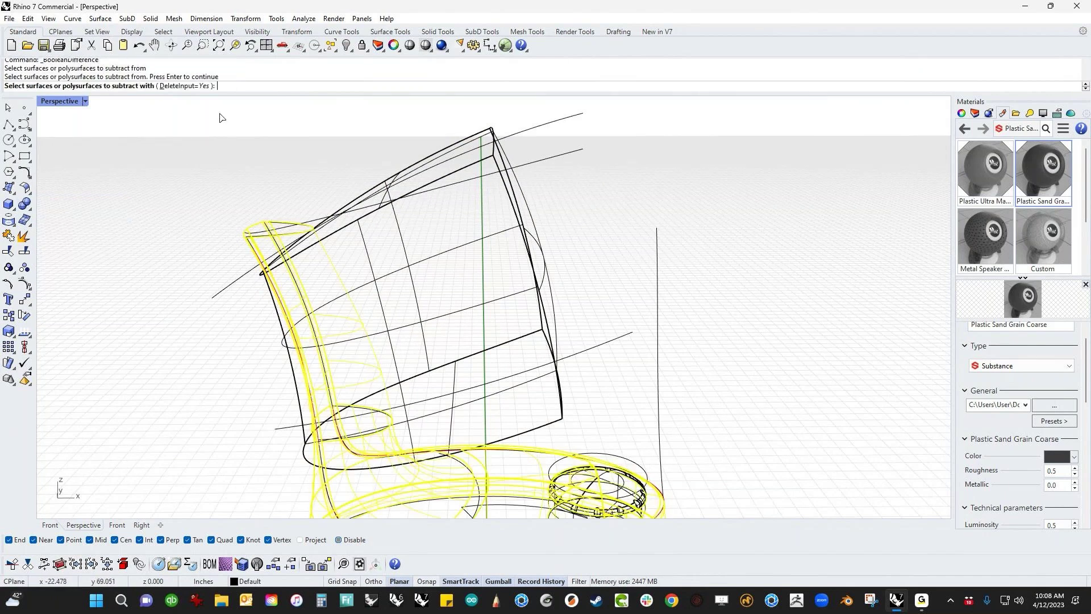
click(185, 86)
click(401, 278)
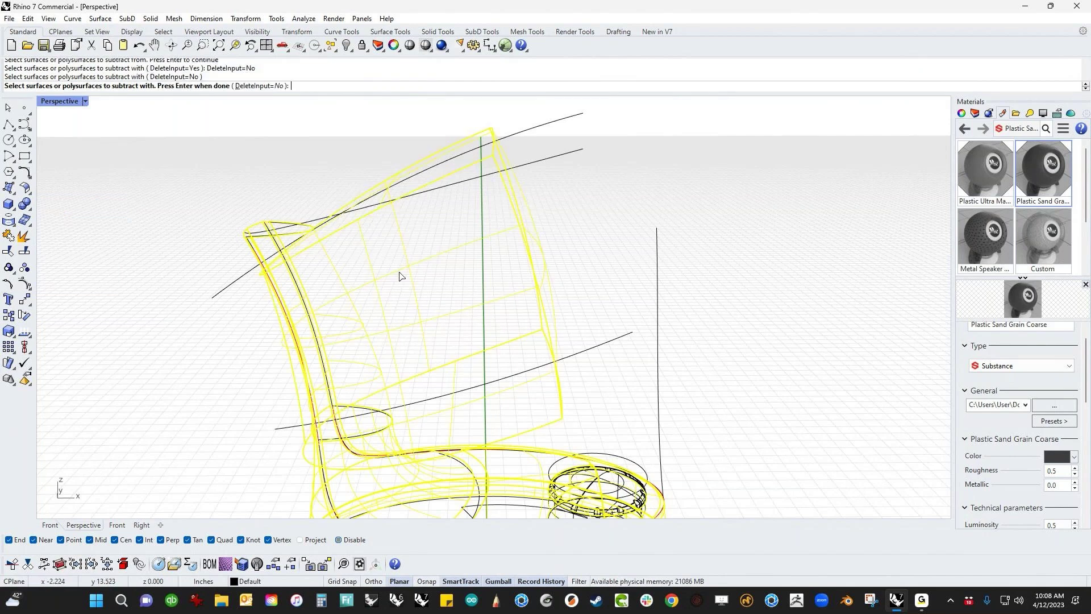
key(Return)
- Delete the leftover neck piece sticking out above the head and switch the perspective view to Shaded display
click(269, 250)
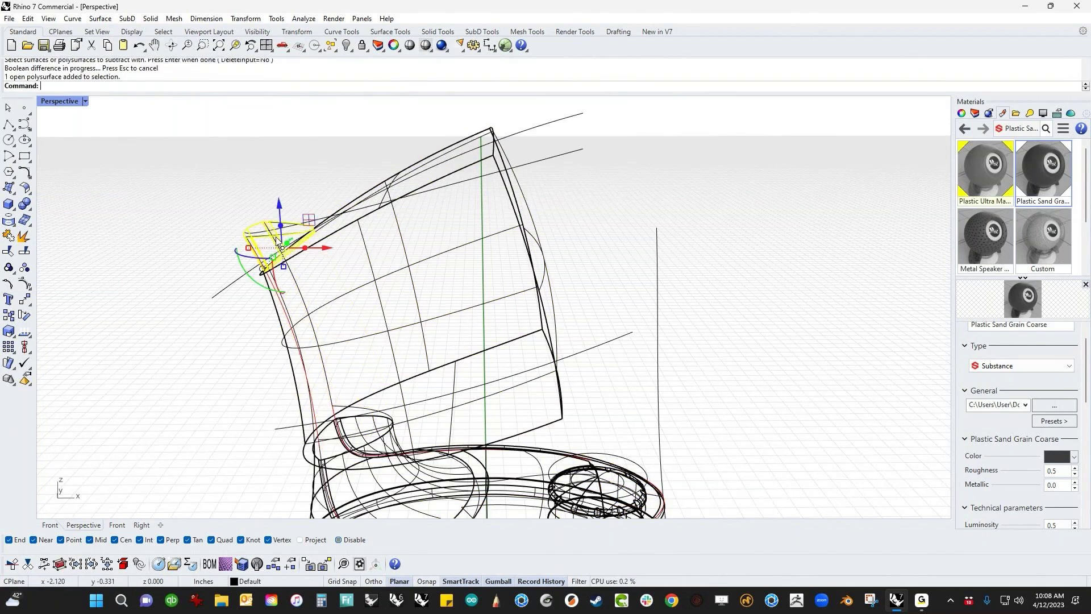
key(Delete)
middle_click(210, 342)
click(165, 316)
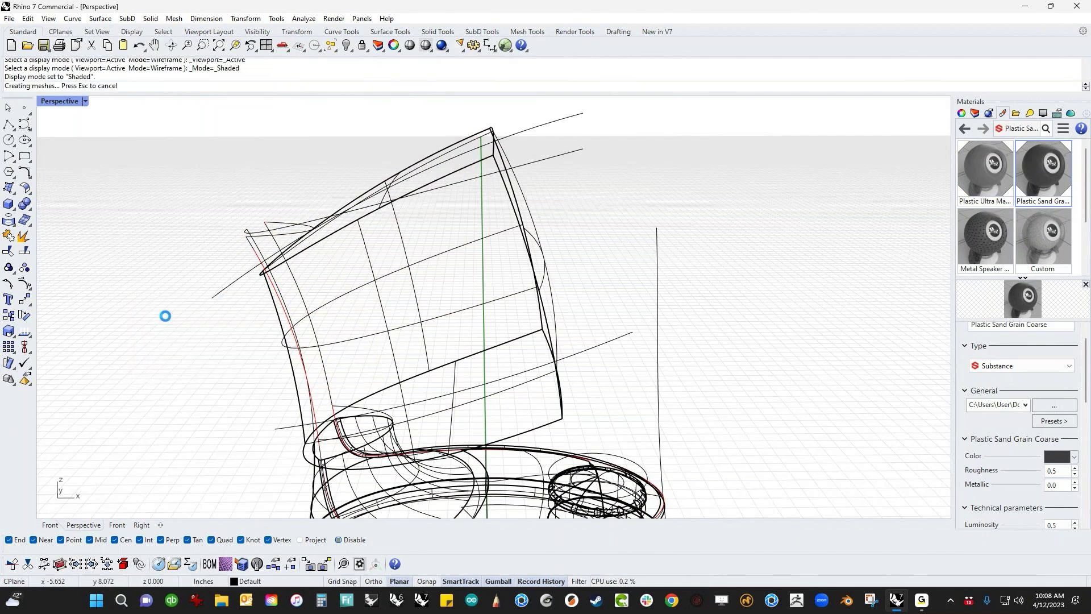
right_drag(227, 371, 267, 304)
right_drag(339, 389, 446, 360)
click(354, 385)
key(ctrl+i)
key(ctrl+h)
click(349, 405)
click(301, 438)
key(ctrl+z)
- Isolate the head solid by inverting the selection and hiding all other objects
click(380, 367)
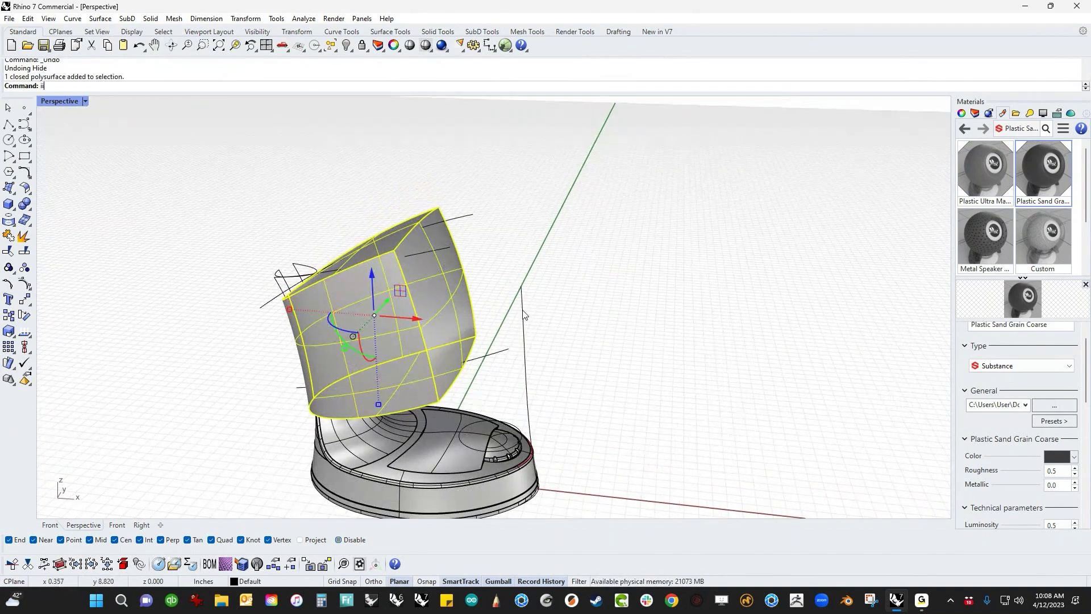
key(Return)
key(ctrl+h)
- Start Blend Edge on the head and pick the edges around its upper, lower and bowed end faces with radius 0.03
middle_click(287, 346)
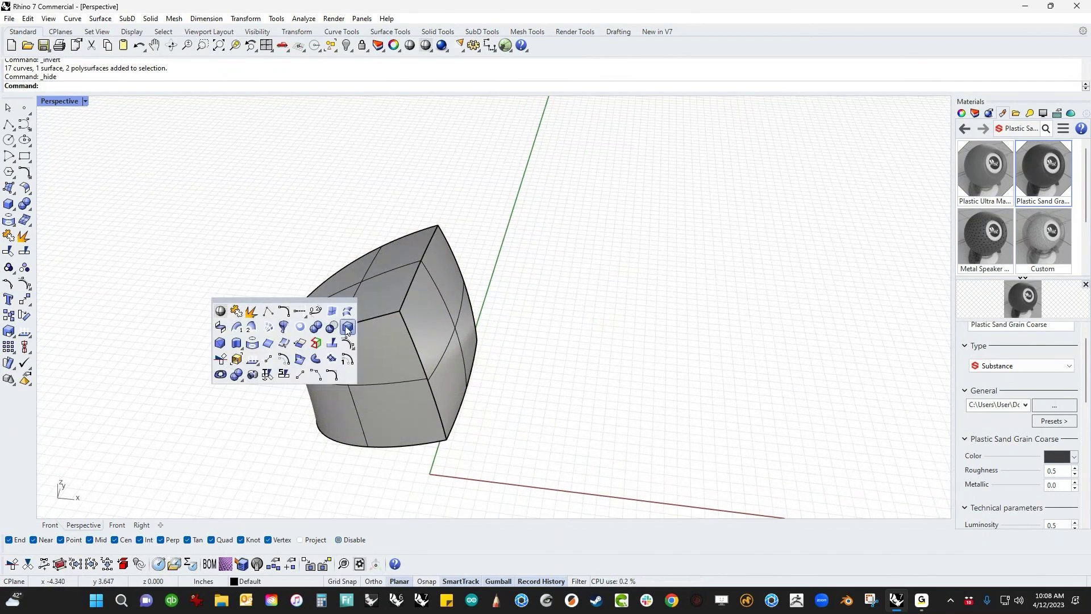
click(348, 328)
click(371, 318)
click(392, 244)
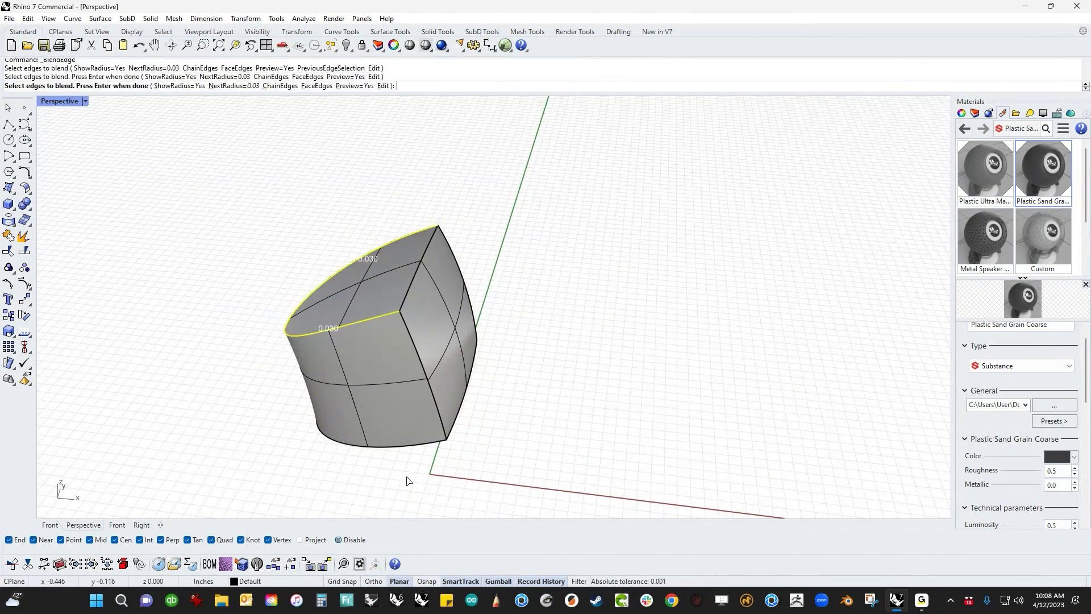
click(418, 447)
click(435, 405)
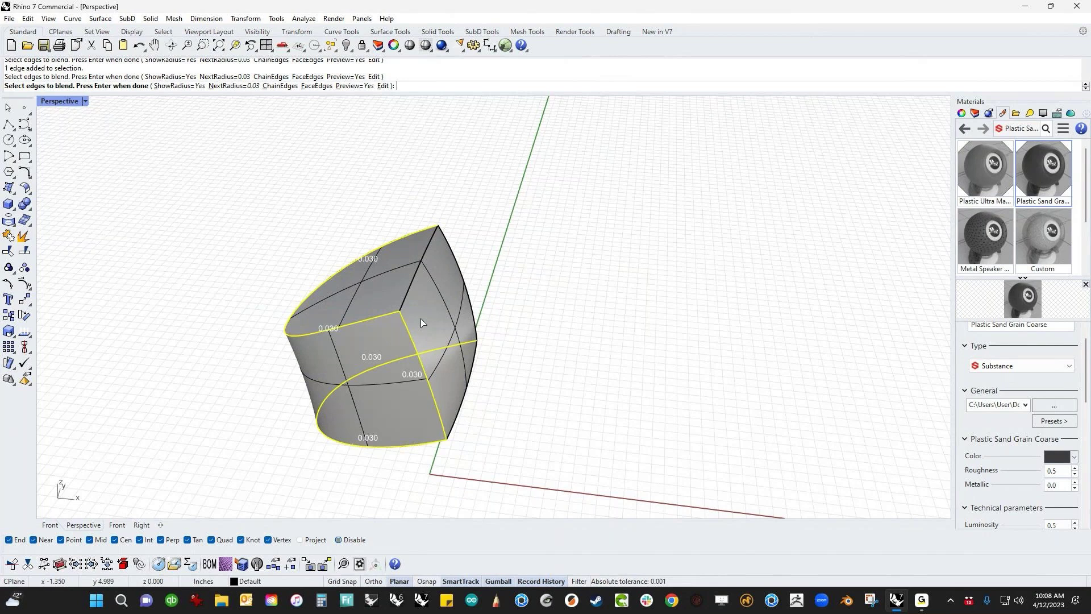
click(470, 298)
right_drag(470, 298, 483, 385)
key(Return)
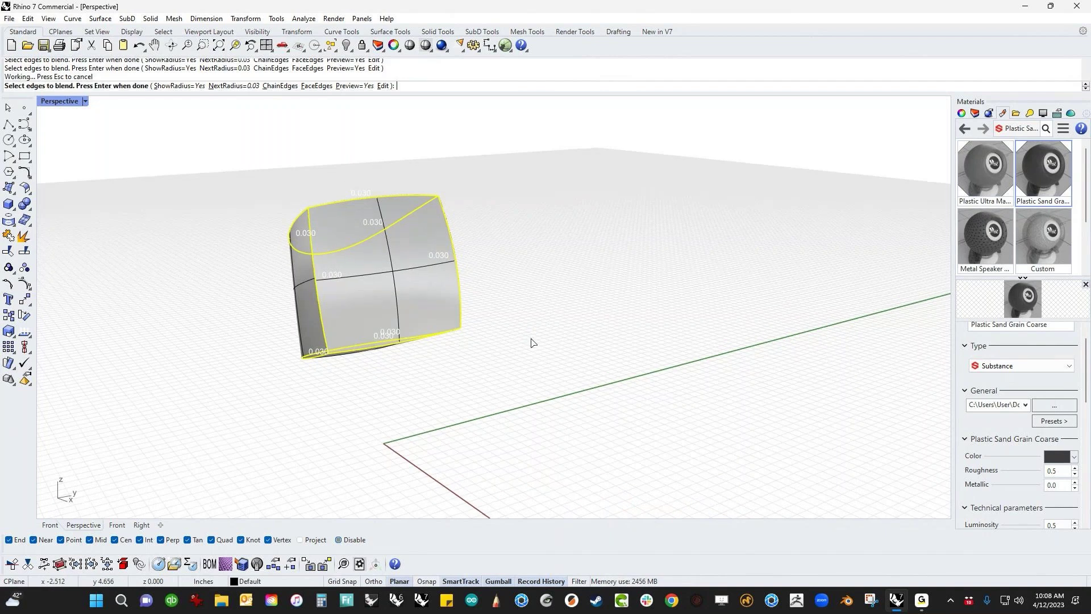
- Set the radius of all blend handles to 0.045 and apply the edge blend to the head
right_drag(531, 337, 524, 291)
scroll(524, 292, up, 5)
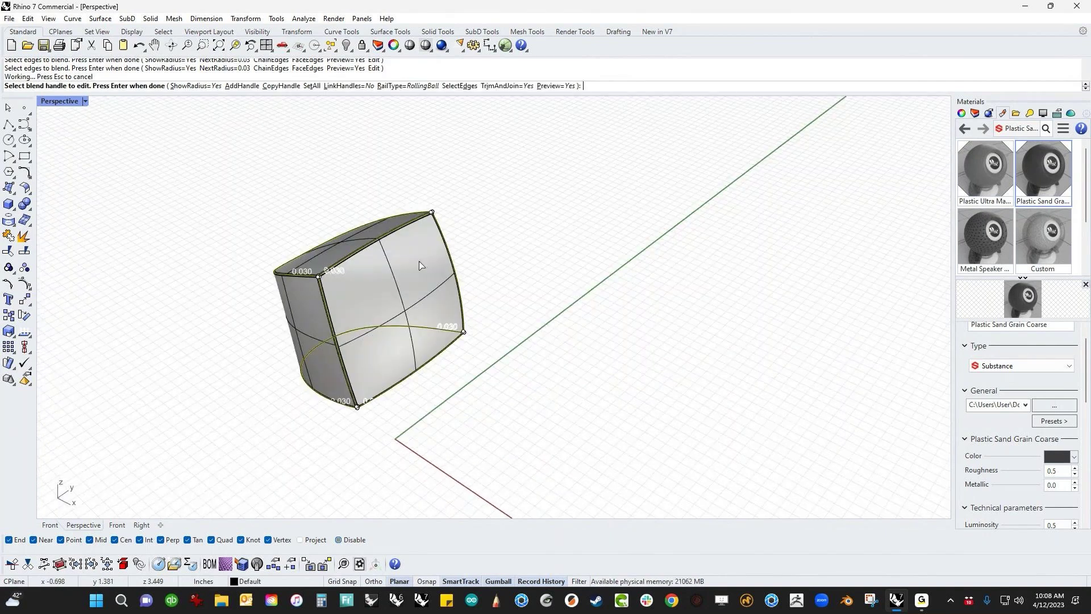
scroll(270, 275, up, 1)
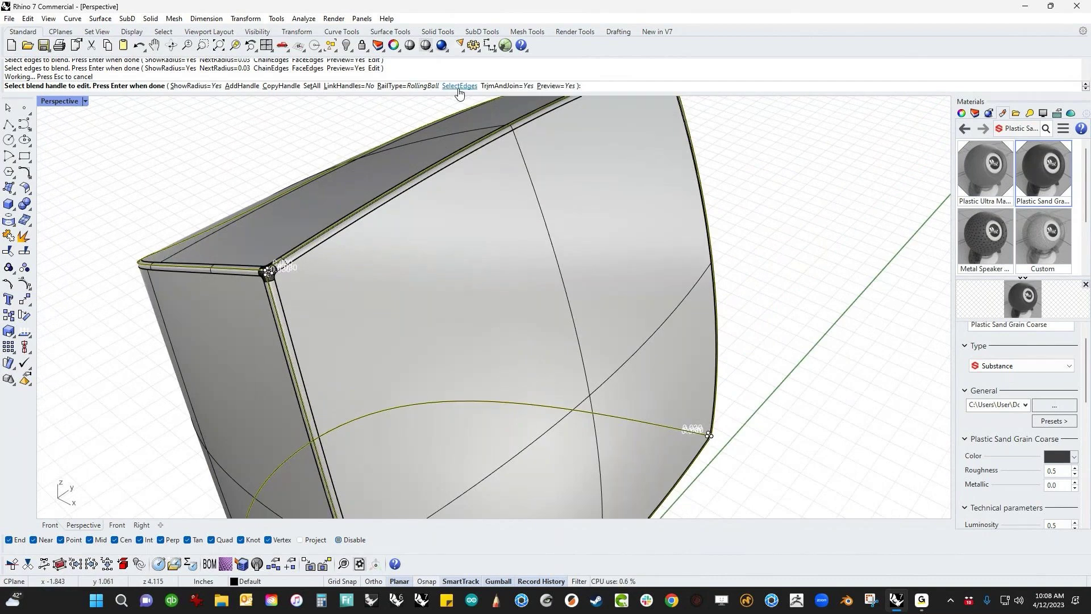
click(312, 86)
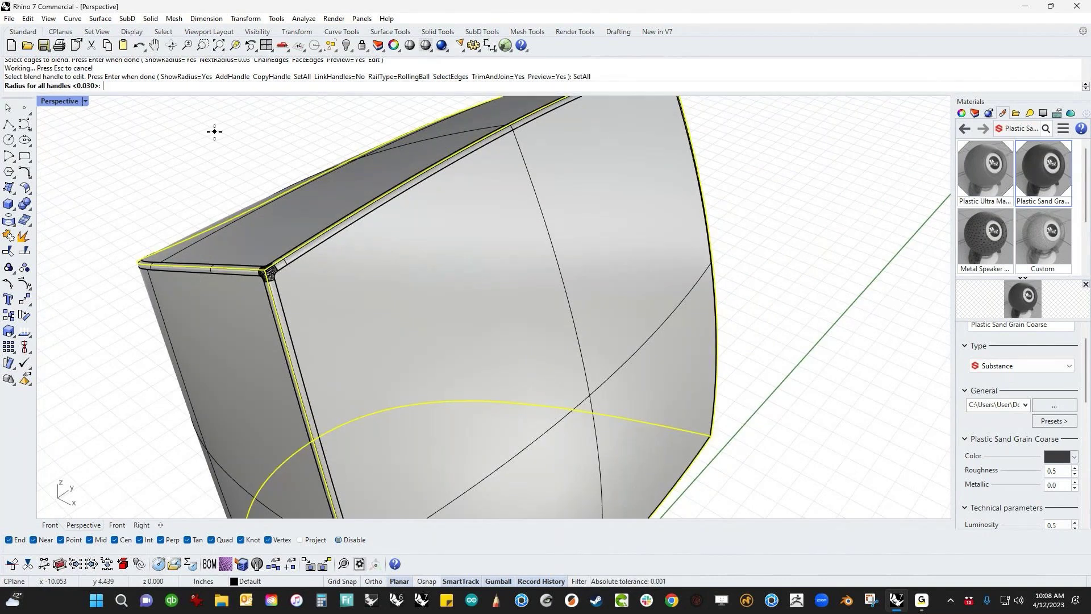
text(.045)
key(Return)
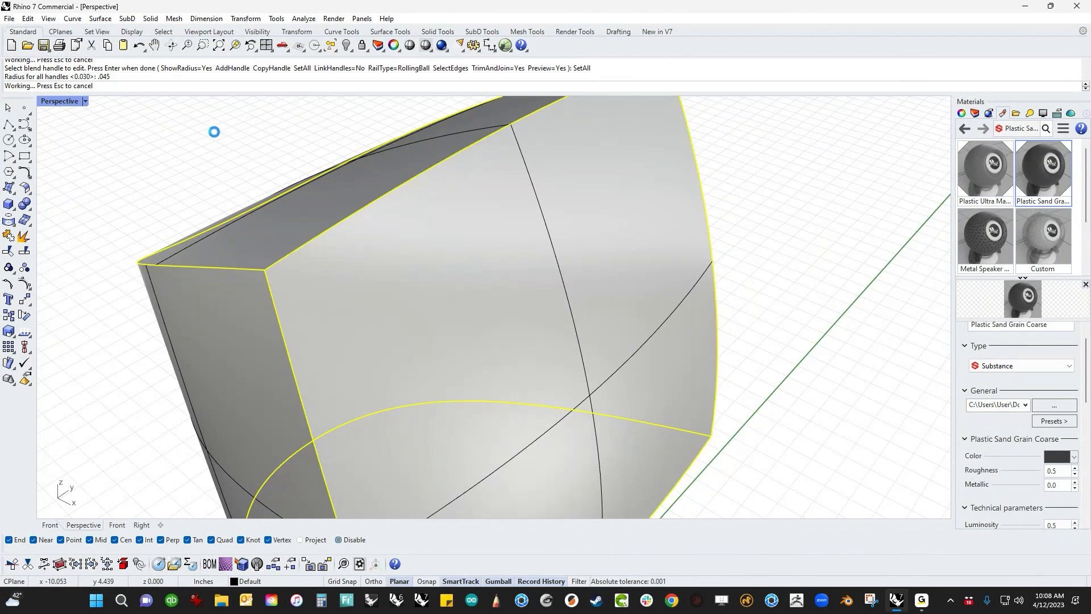
scroll(172, 225, down, 5)
right_drag(233, 288, 371, 309)
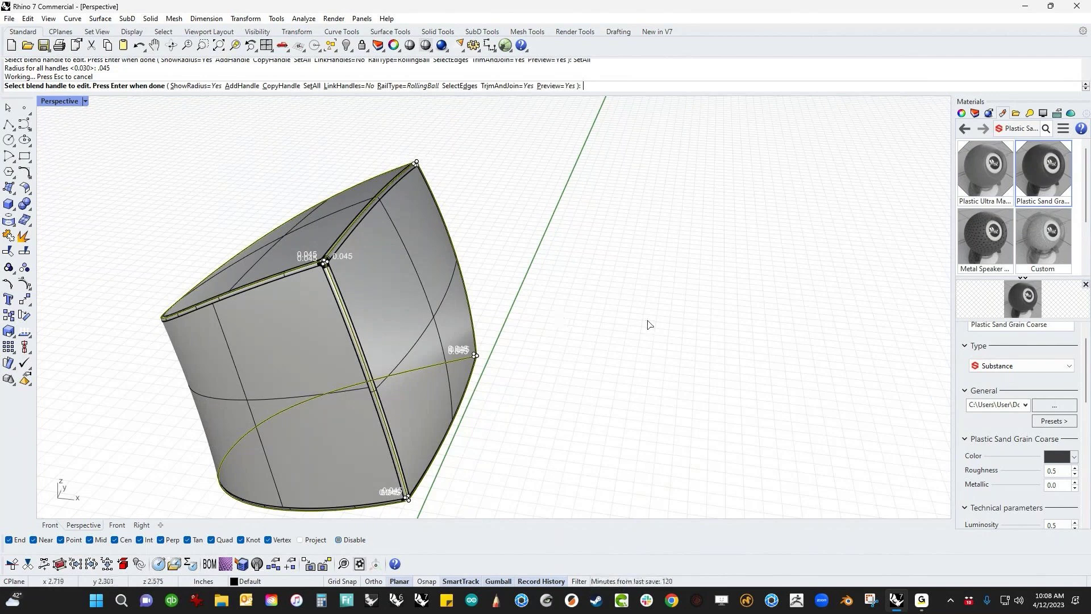
key(Return)
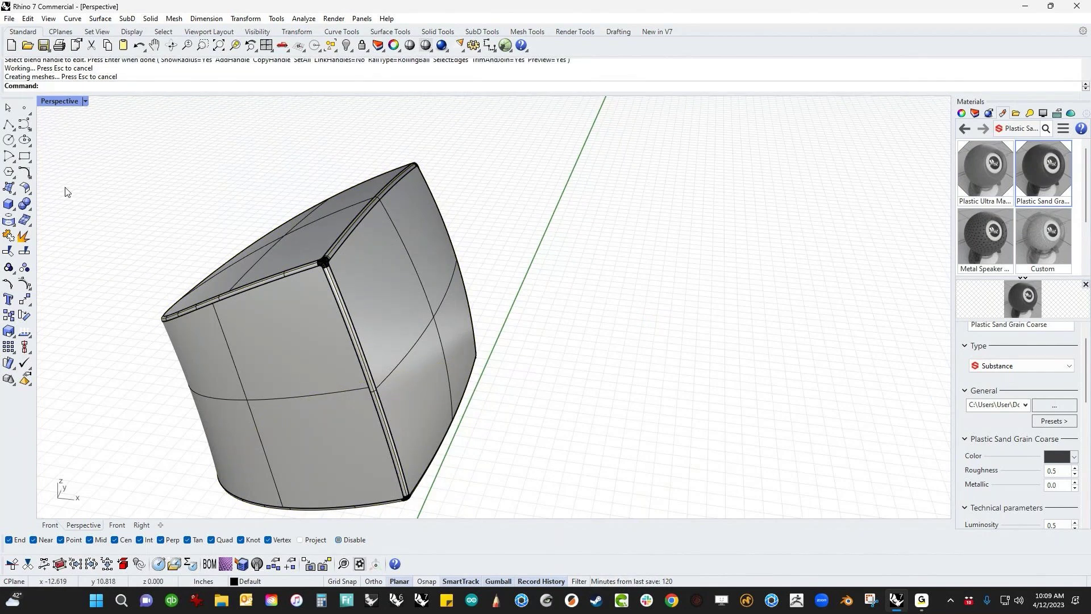
- Switch the perspective view to Rendered display and examine the head's blended edges and corner up close
click(85, 101)
click(128, 162)
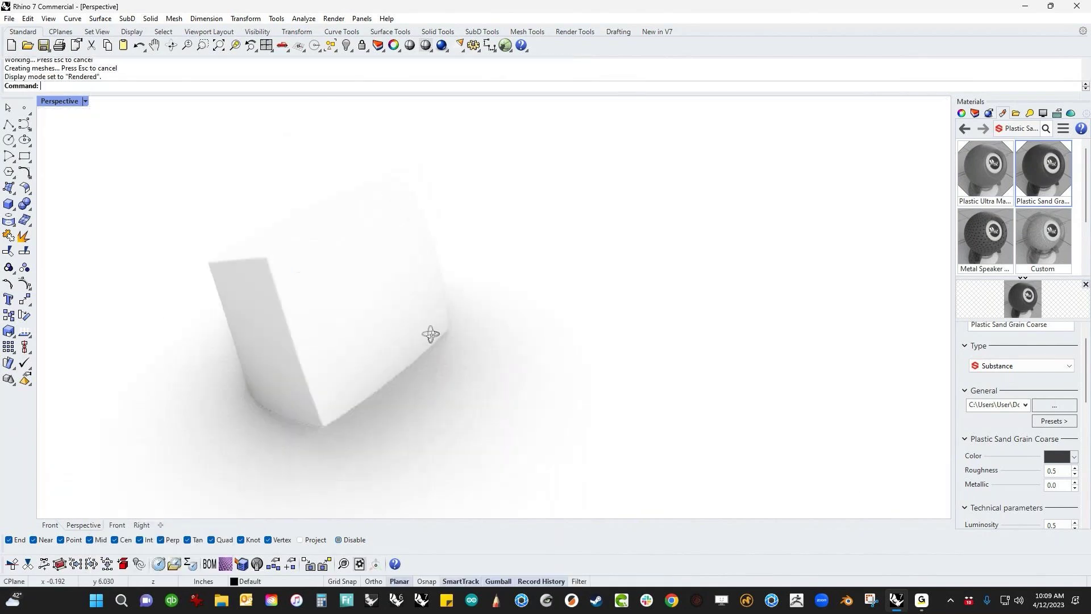
scroll(301, 305, up, 6)
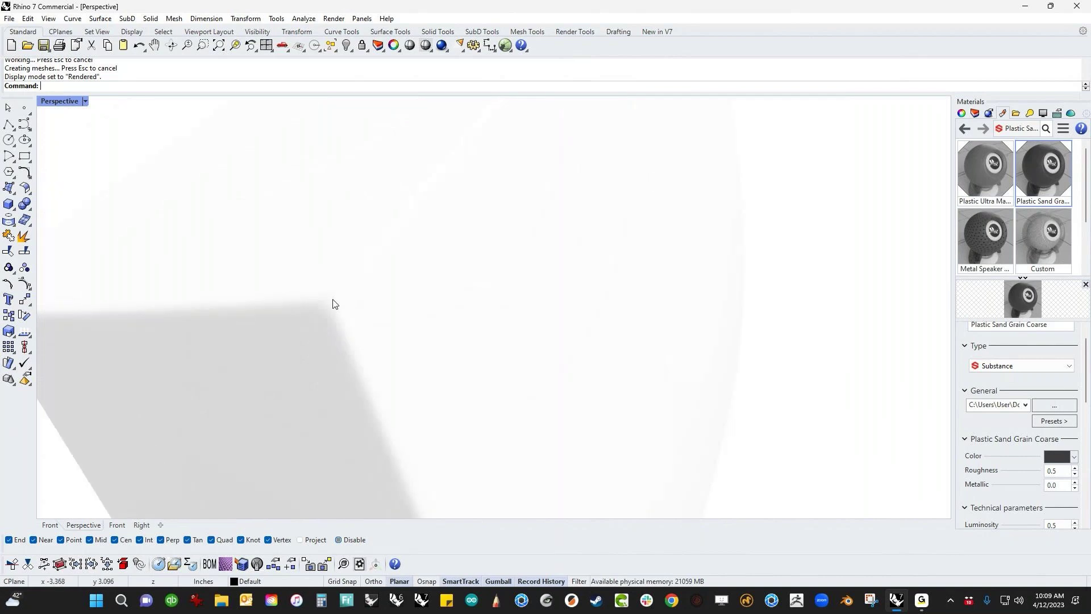
right_drag(350, 324, 556, 352)
- Show all hidden objects and assign the Plastic Ultra Matte Grain Rough material to the head
text(show)
key(Return)
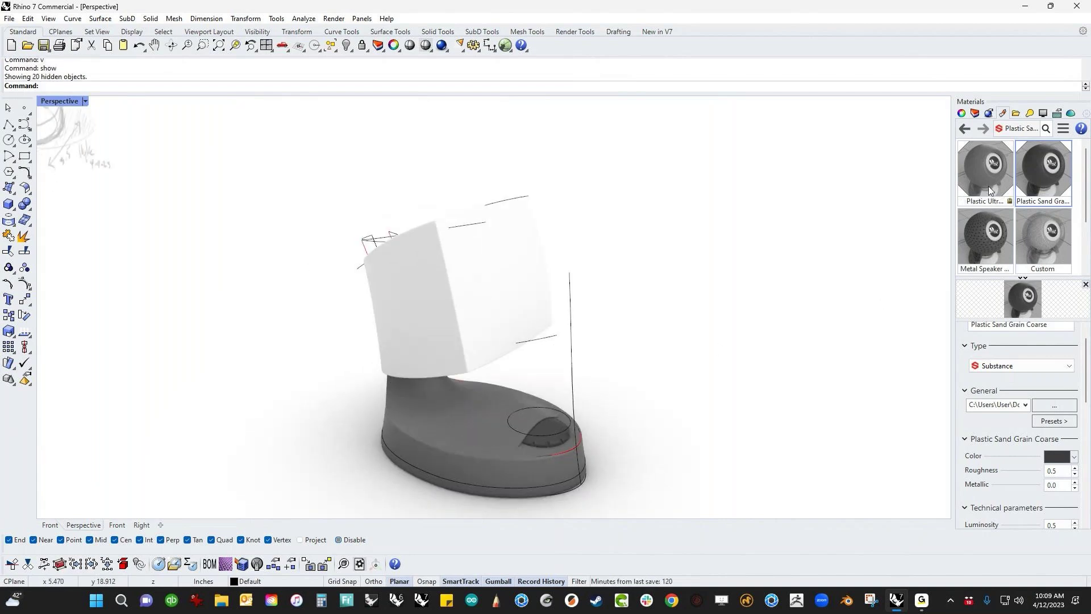
drag(987, 183, 500, 285)
click(608, 290)
mouse_move(701, 318)
right_down()
mouse_move(665, 349)
mouse_move(715, 311)
right_up()
right_drag(703, 332, 580, 395)
scroll(470, 392, up, 5)
right_drag(521, 367, 518, 333)
- Extract the bowed end surface from the head solid with Copy set to No
middle_click(518, 333)
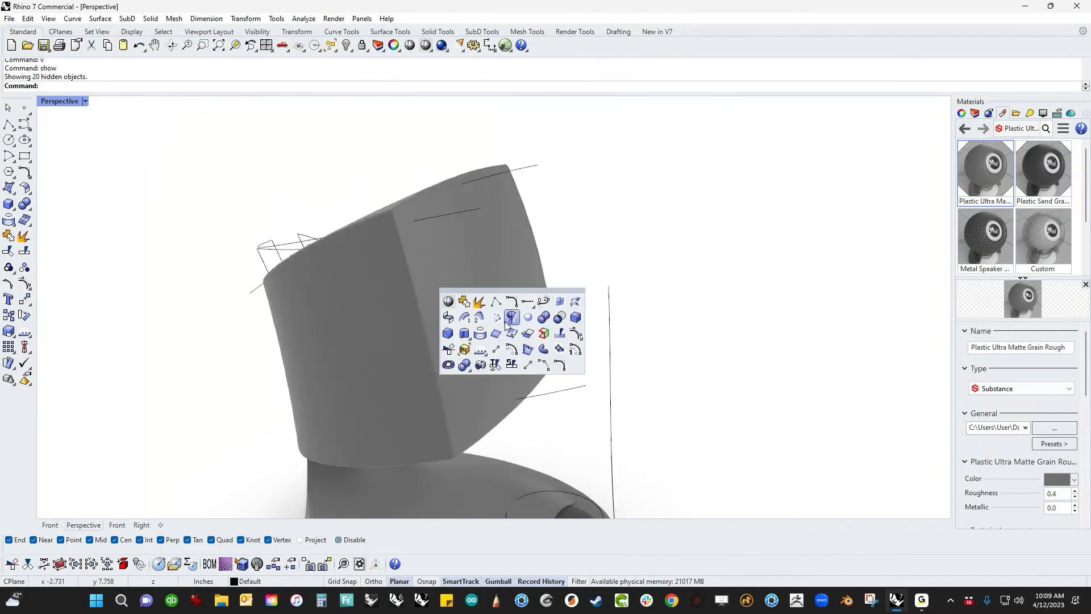
click(475, 304)
click(169, 85)
click(465, 293)
right_click(596, 273)
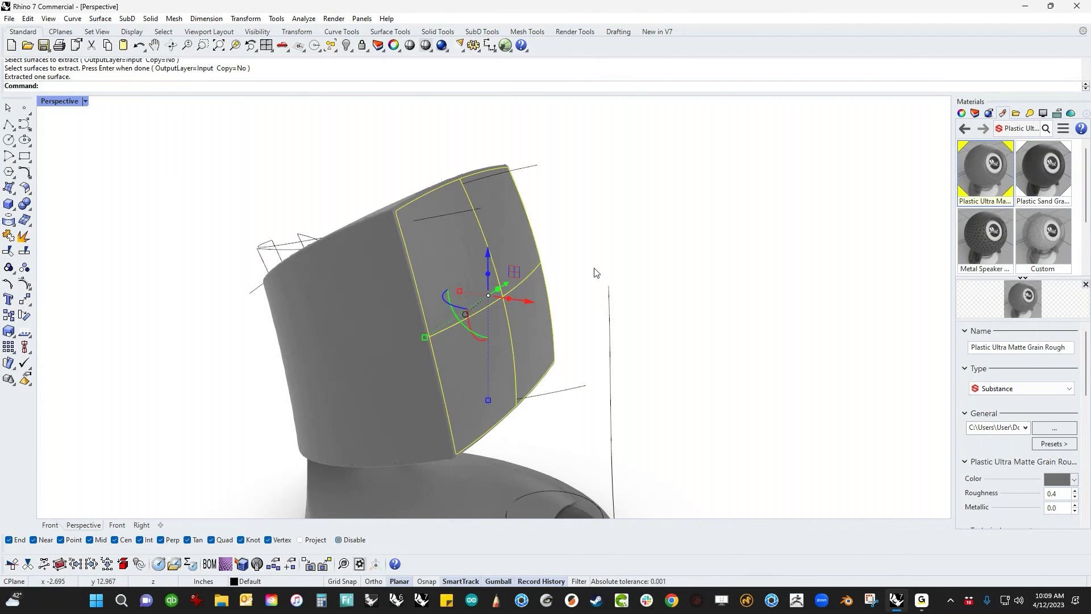
- Hide everything except the extracted end surface and show it in Shaded display from the Right view
key(ctrl+i)
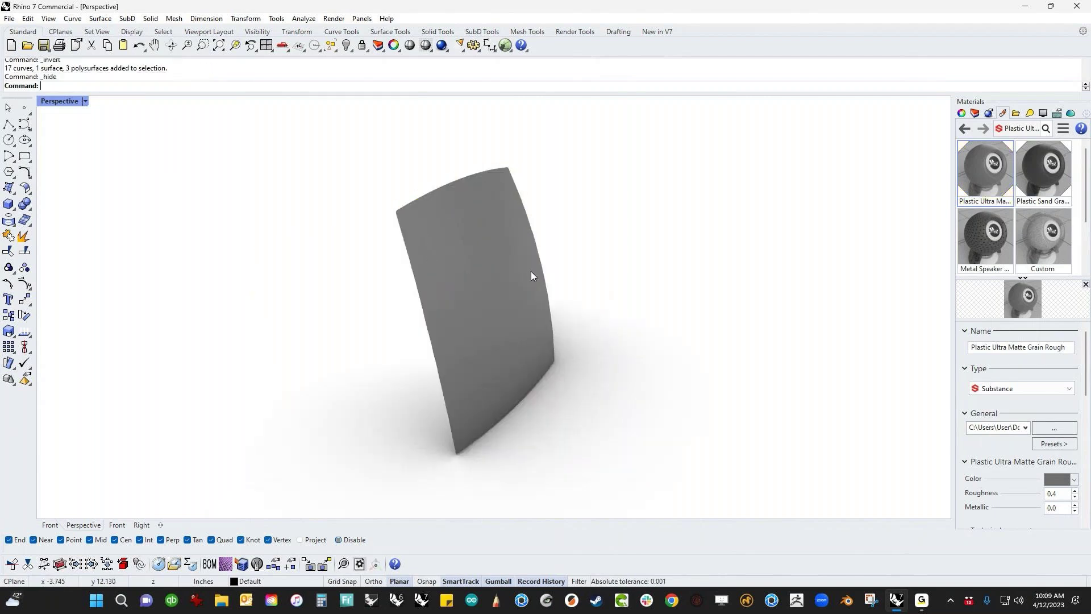
click(64, 101)
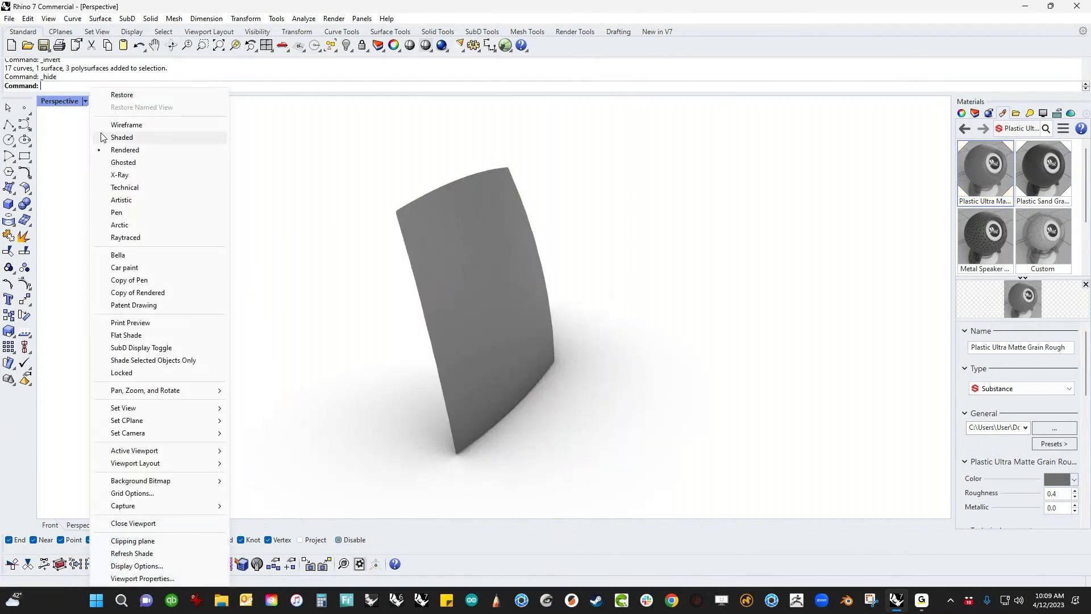
click(113, 138)
key(ctrl+F2)
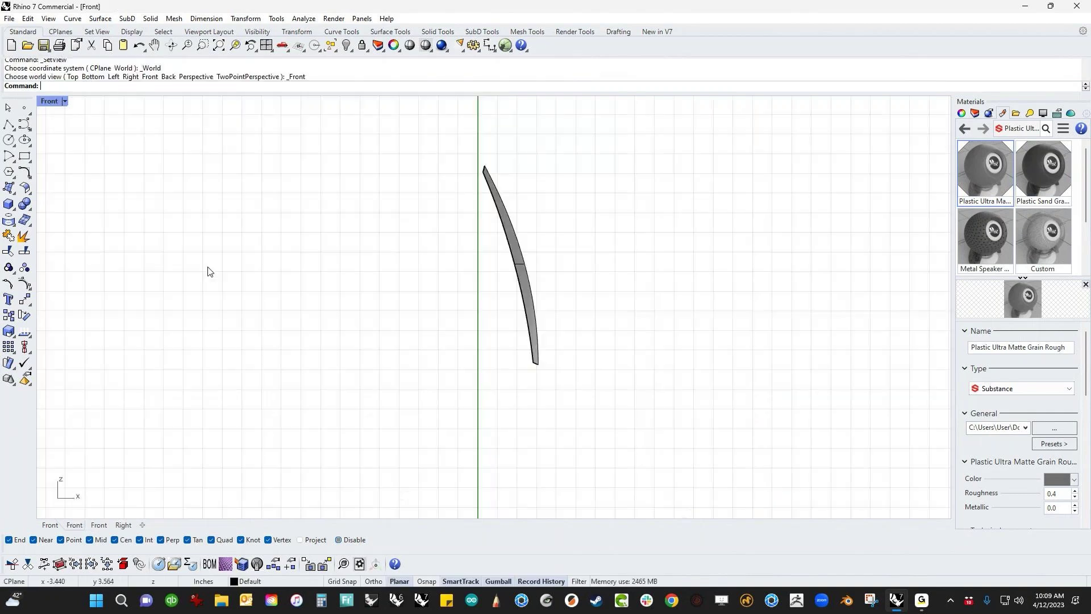
key(ctrl+F3)
right_drag(208, 272, 287, 353)
scroll(216, 362, up, 3)
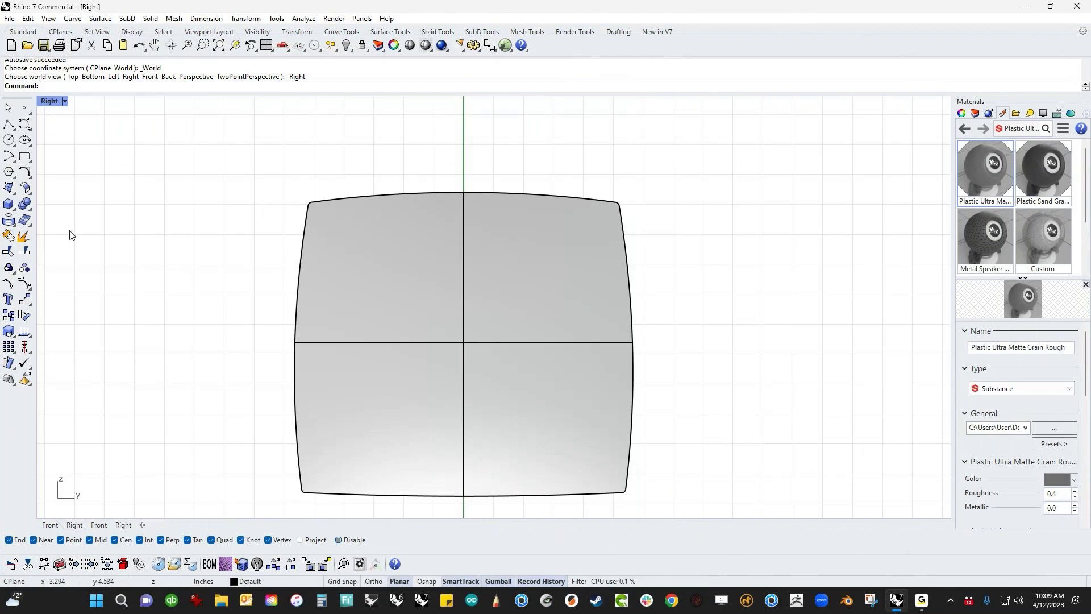
click(25, 161)
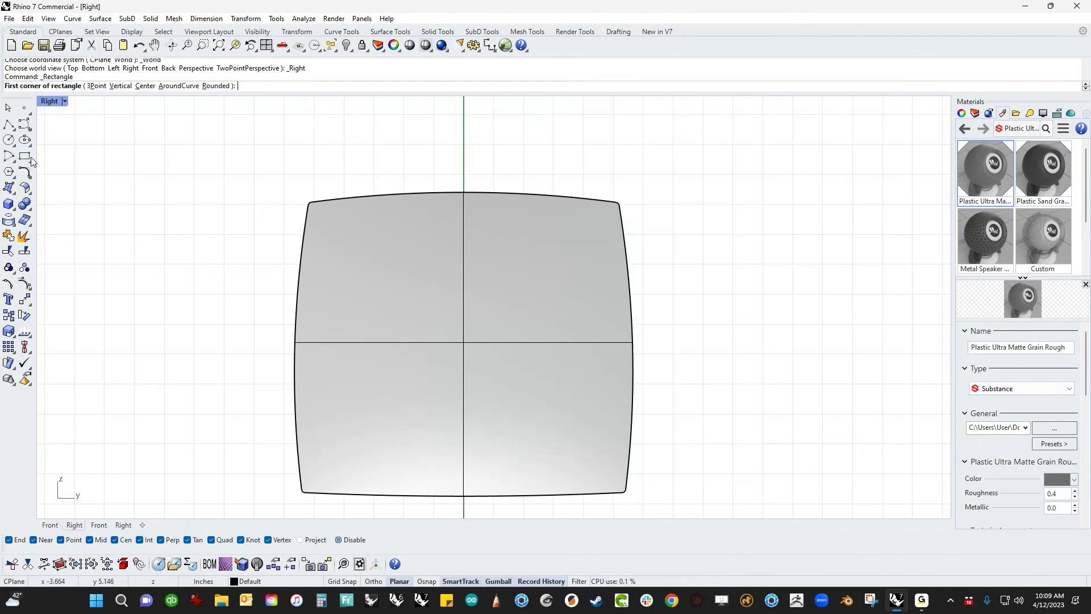
click(145, 86)
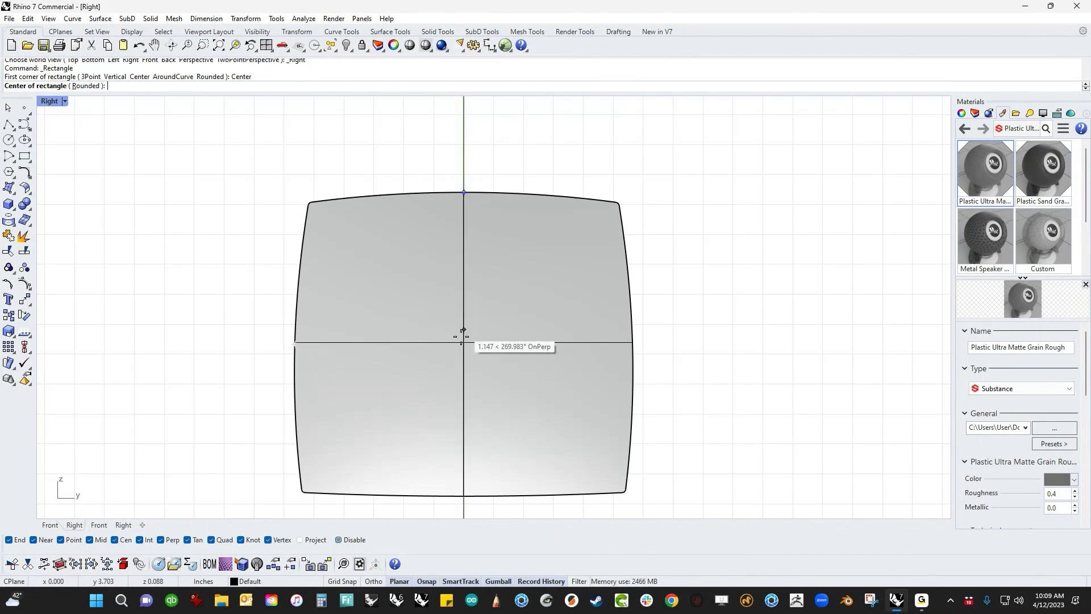
click(463, 343)
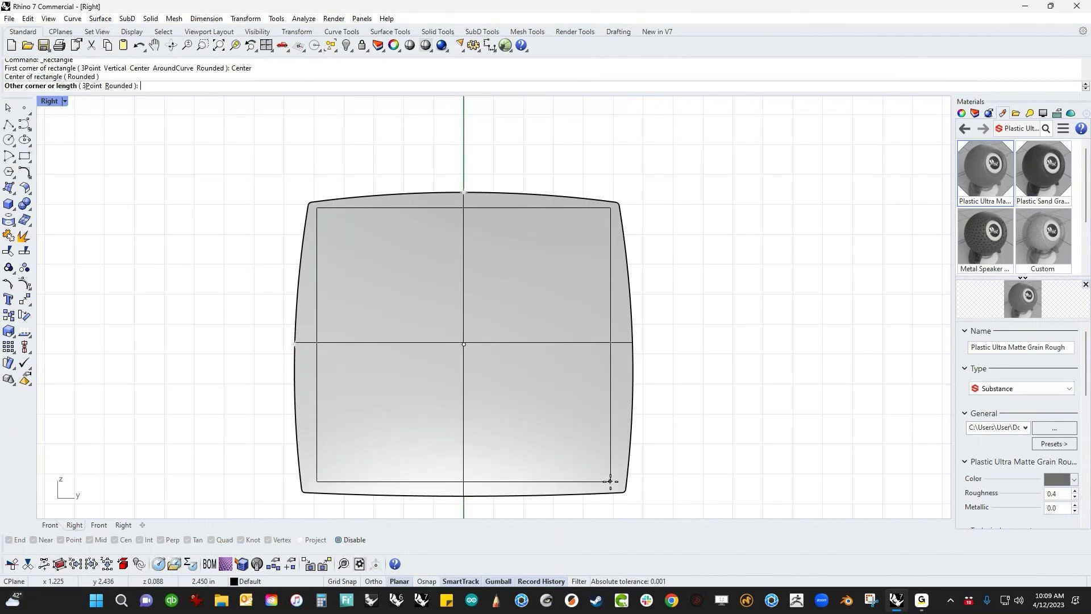
key(Escape)
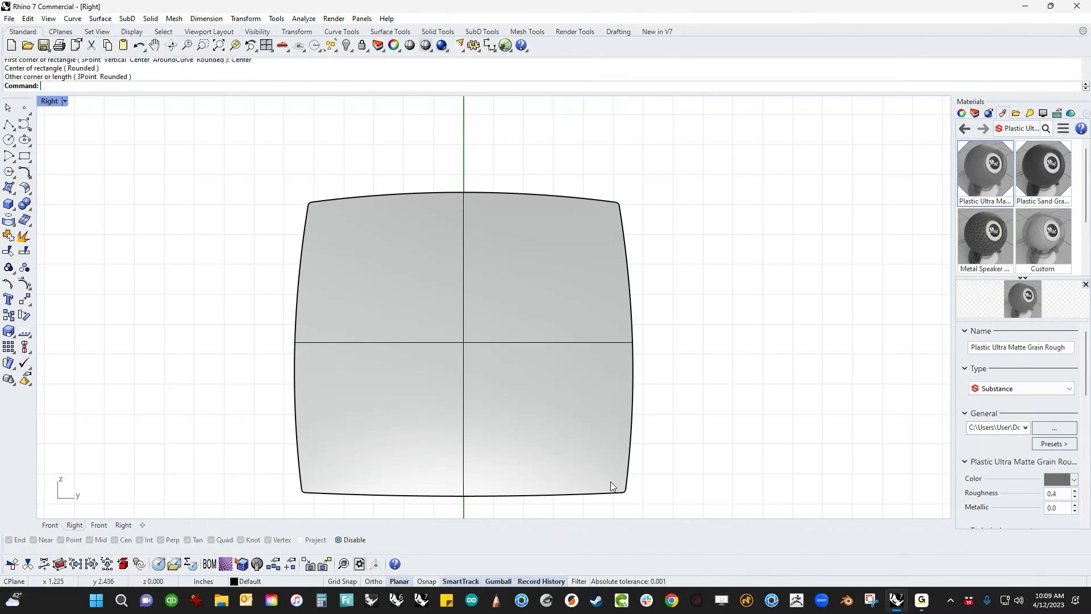
- Duplicate all boundary edges of the extracted end surface as curves
click(15, 226)
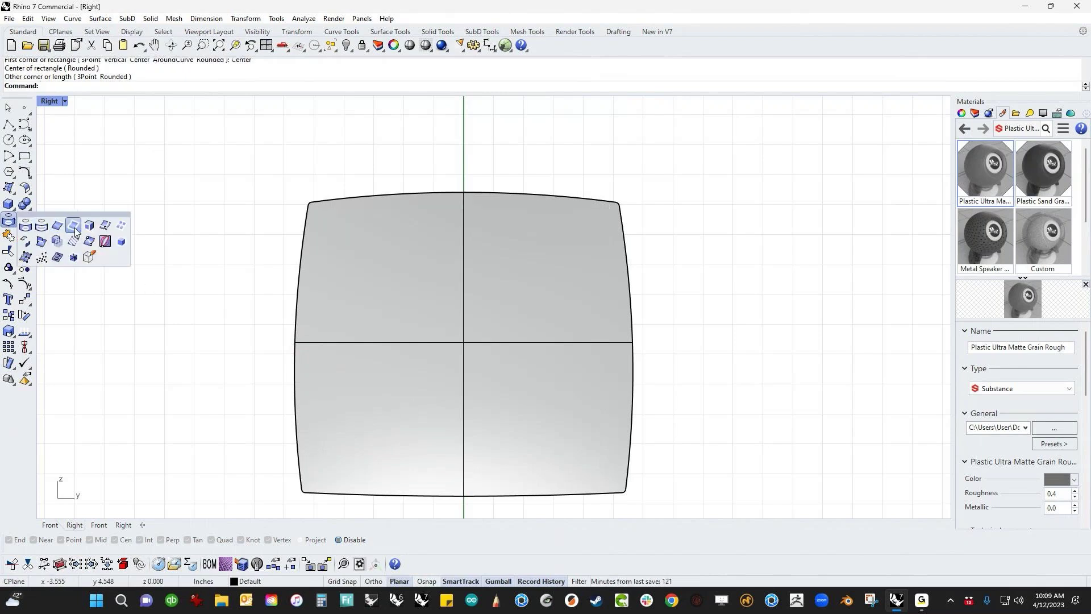
click(58, 226)
drag(213, 164, 733, 508)
key(Return)
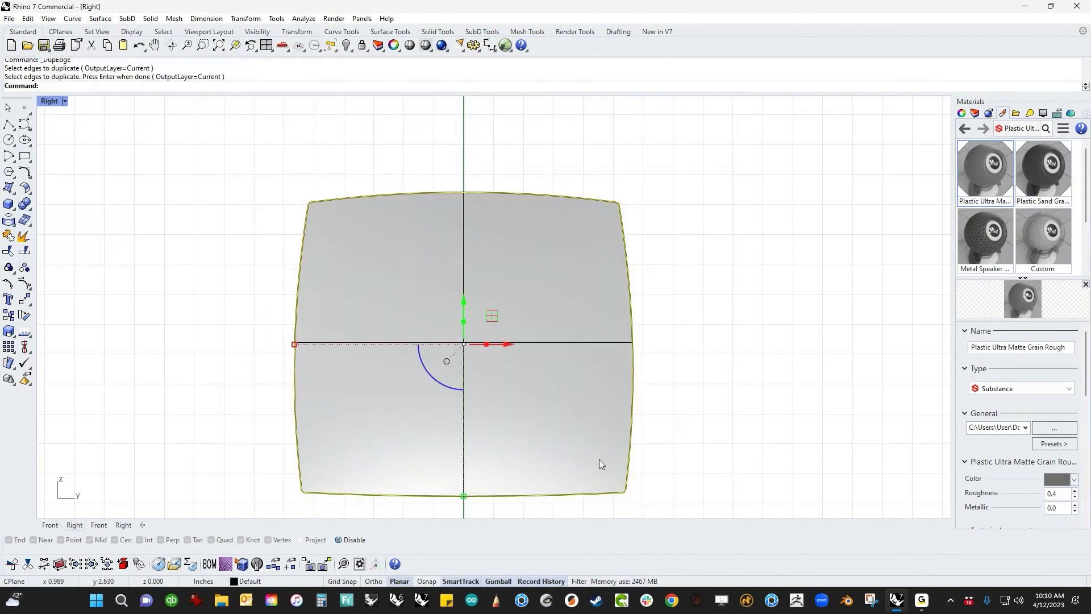
- Scale the duplicated boundary curves inward into an inset outline and split the end surface with them
mouse_move(294, 345)
mouse_down()
mouse_move(319, 344)
mouse_move(310, 347)
mouse_up()
click(216, 377)
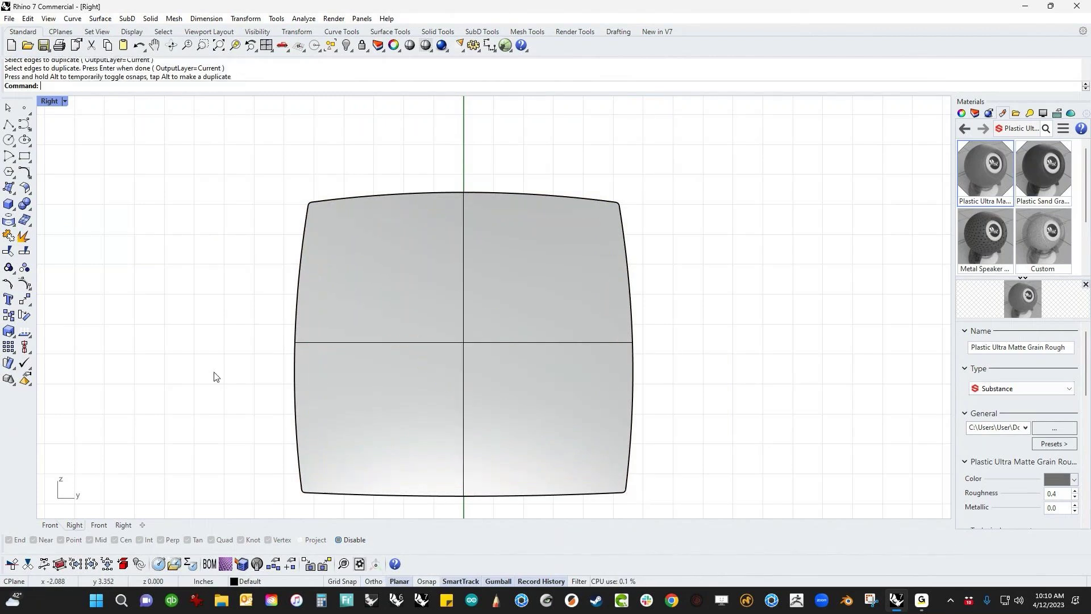
middle_click(216, 377)
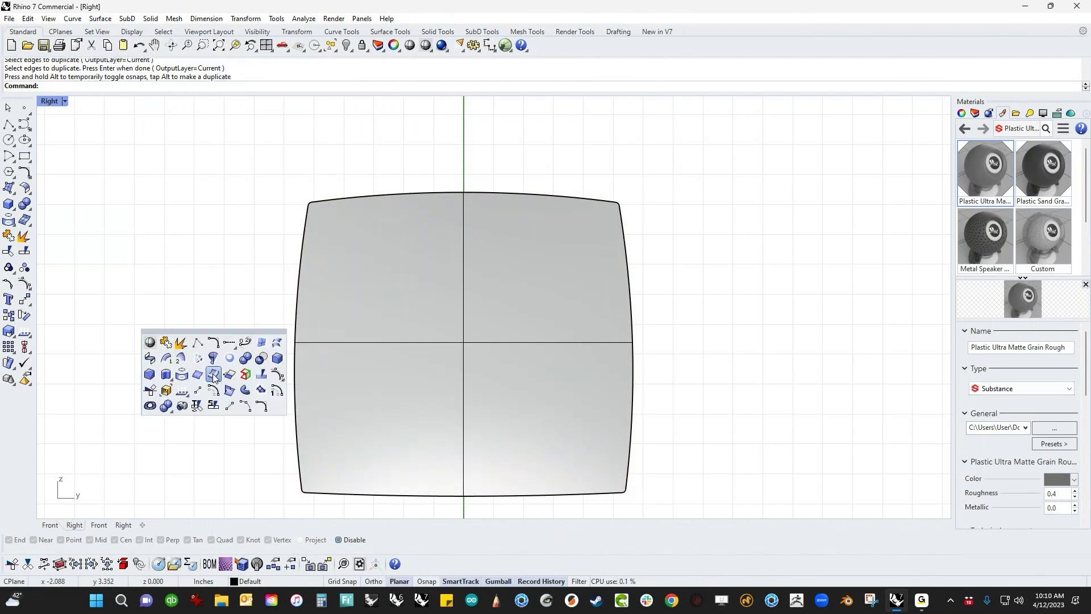
click(24, 252)
click(344, 312)
key(Return)
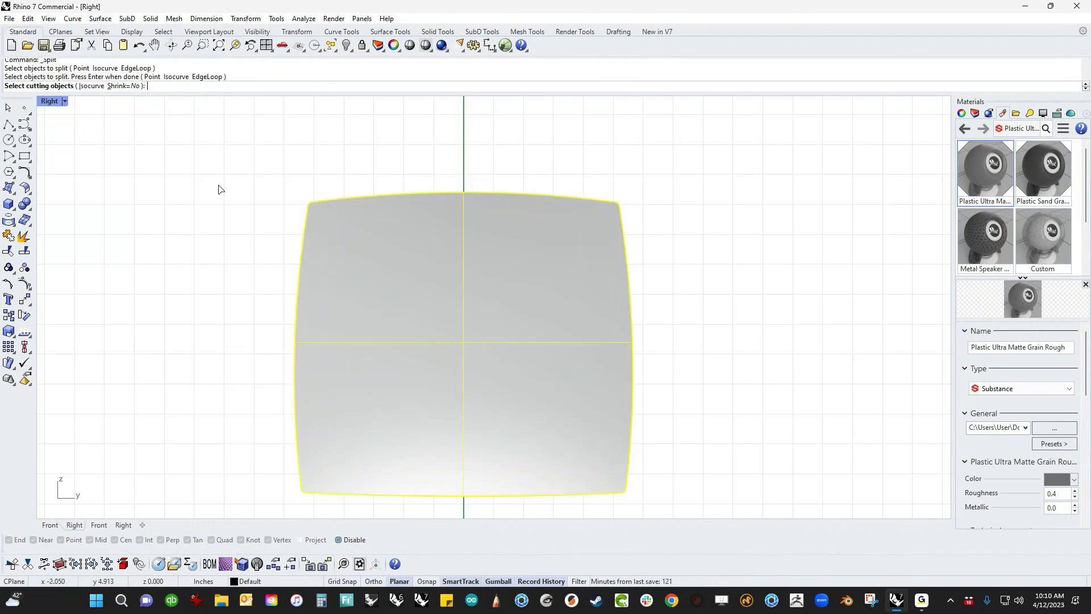
drag(219, 185, 693, 506)
key(Return)
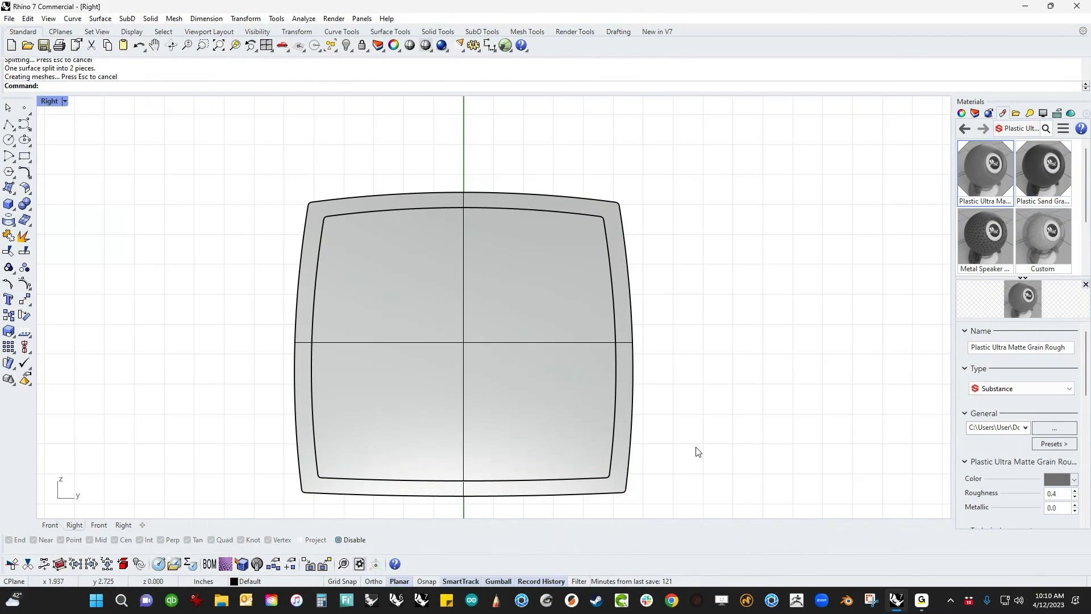
- Show the split surfaces in Perspective, select the inner surface, and try aligning the gumball to the object
key(ctrl+F4)
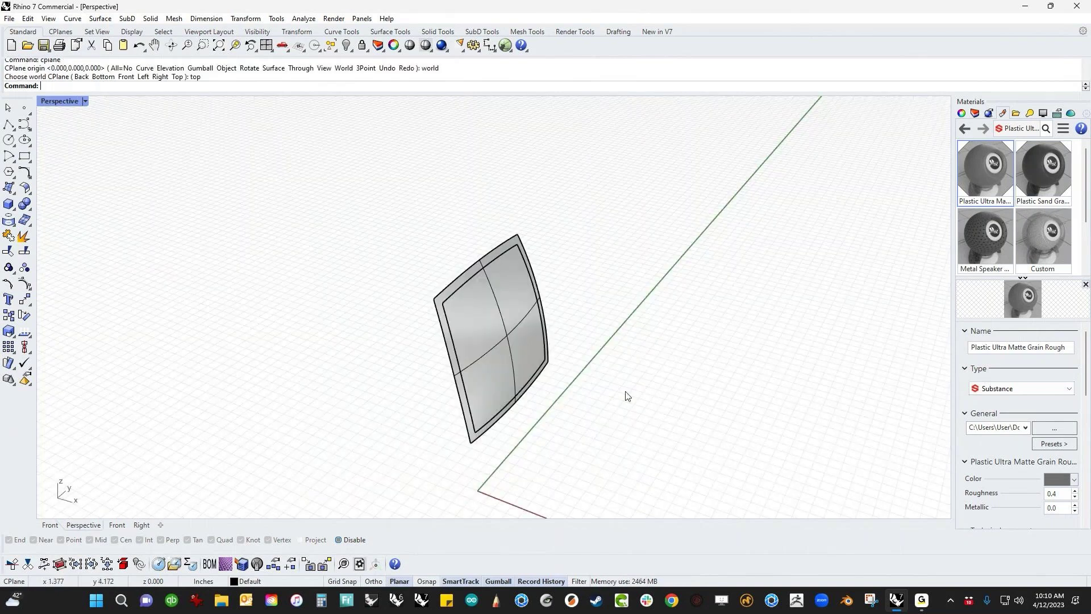
scroll(628, 396, up, 3)
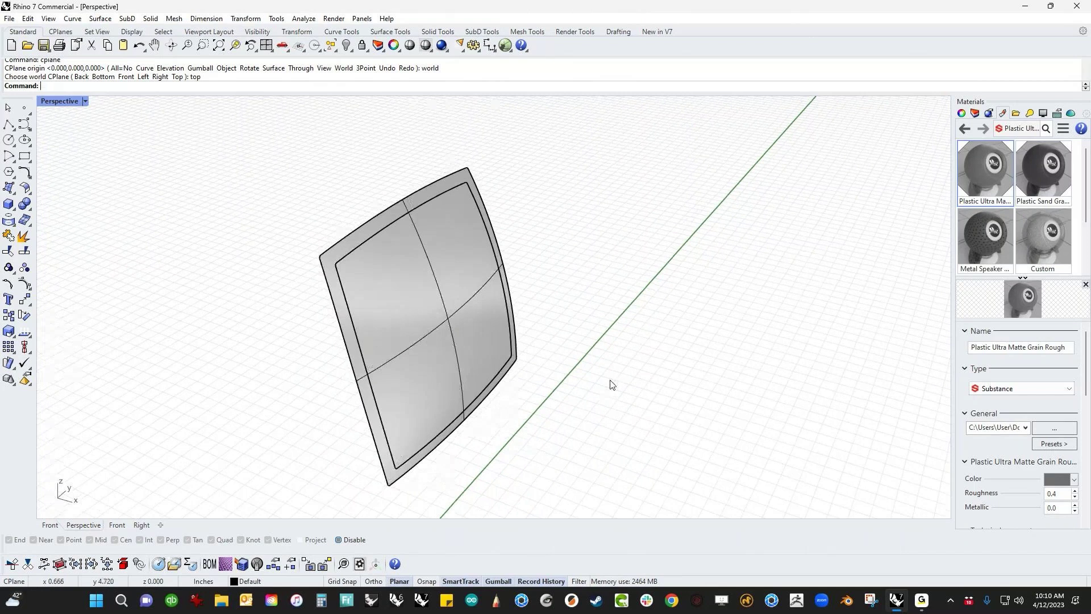
right_drag(610, 381, 640, 327)
click(479, 335)
shift+right_drag(600, 443, 596, 459)
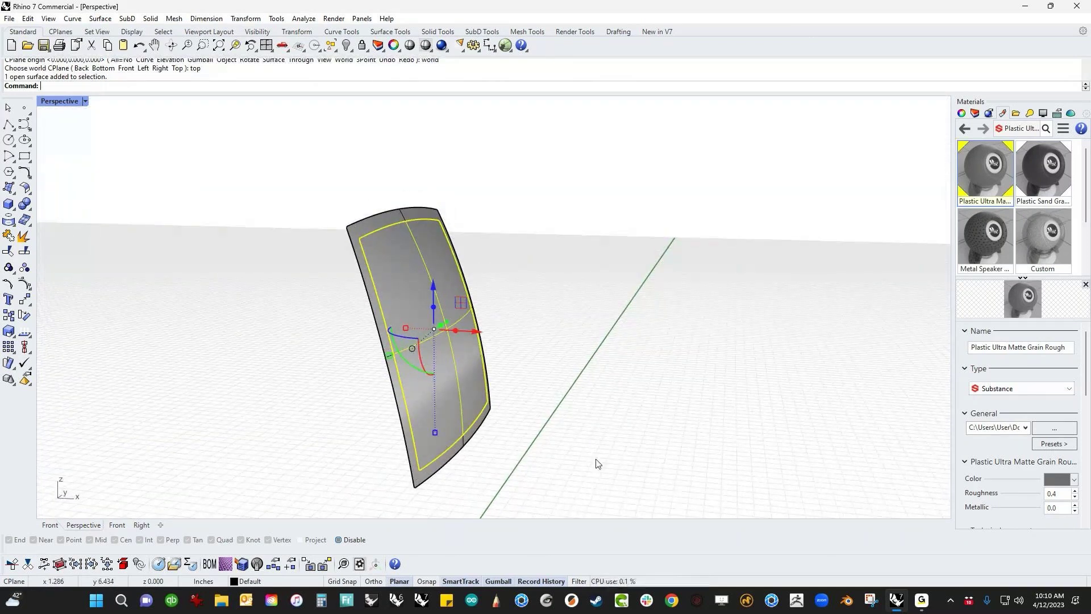
right_click(499, 581)
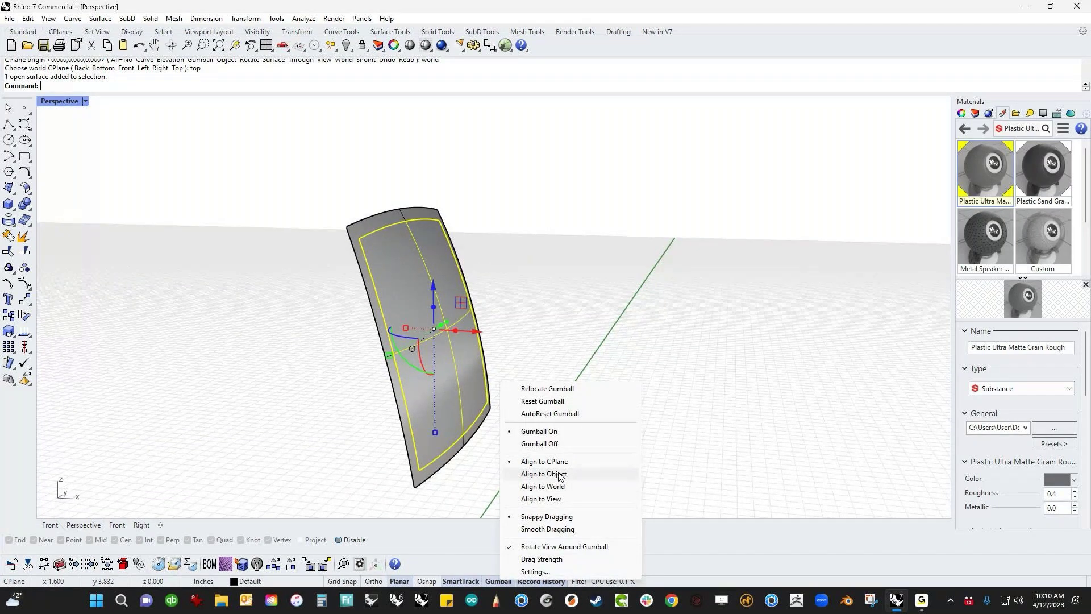
click(560, 475)
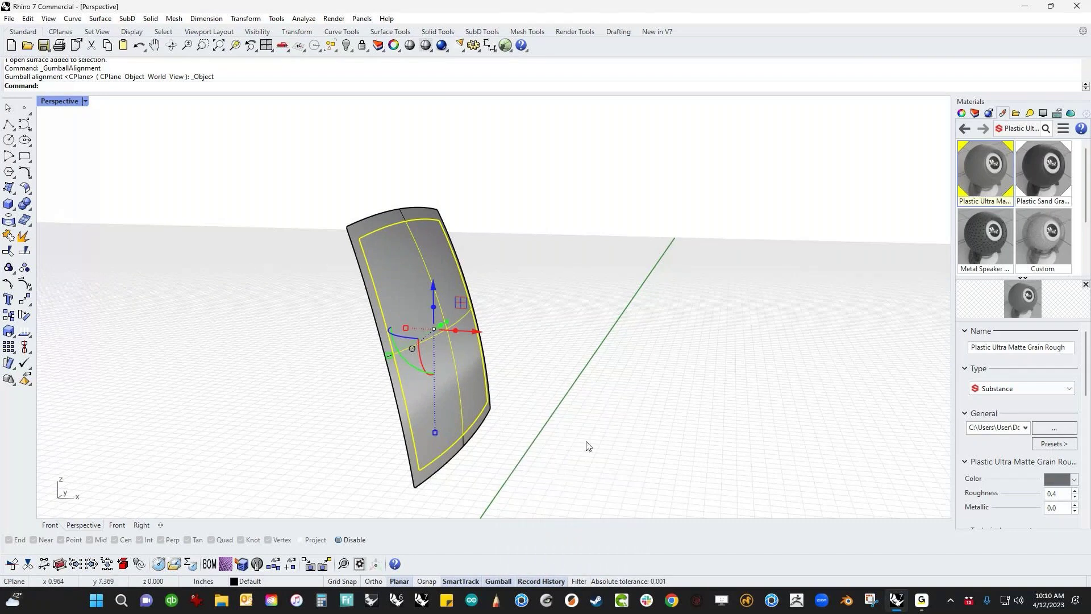
click(544, 430)
click(476, 391)
right_drag(477, 391, 557, 428)
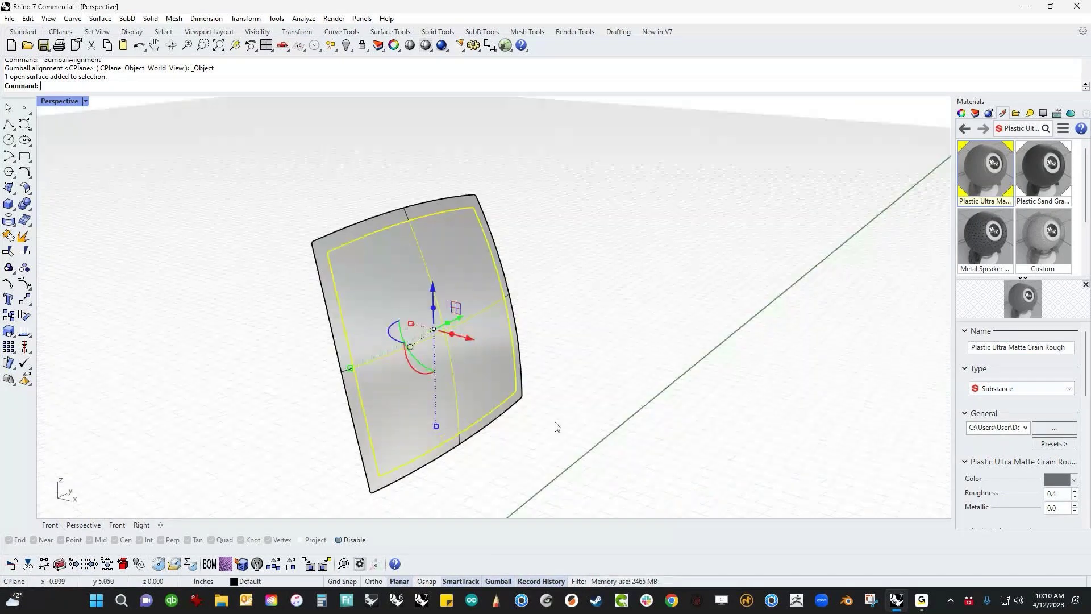
right_click(498, 581)
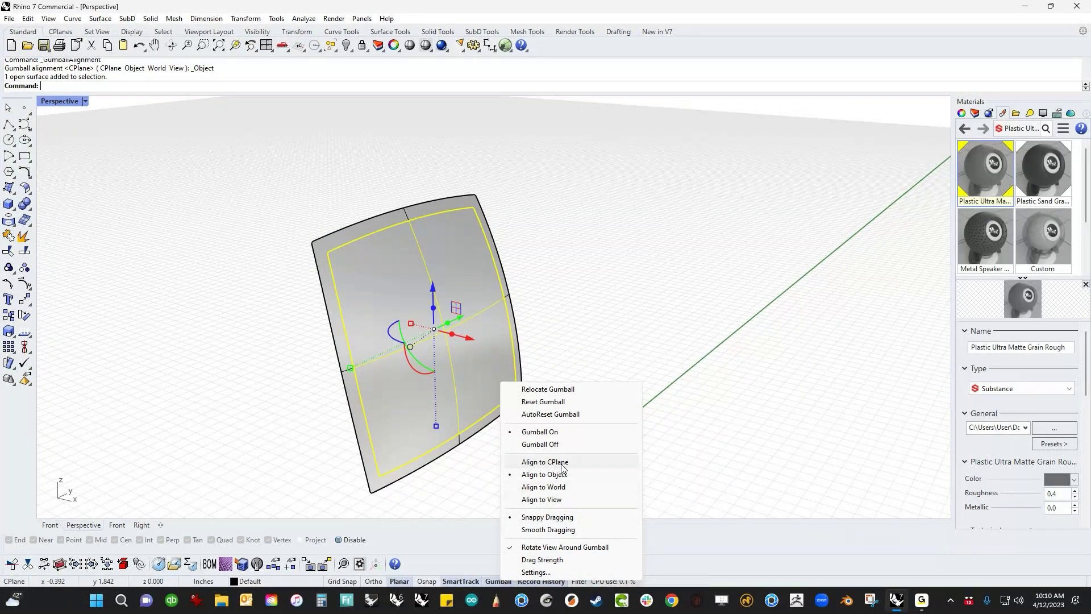
click(628, 324)
right_drag(598, 345, 479, 354)
- Set the construction plane to the inner surface and align the gumball to the CPlane
click(448, 332)
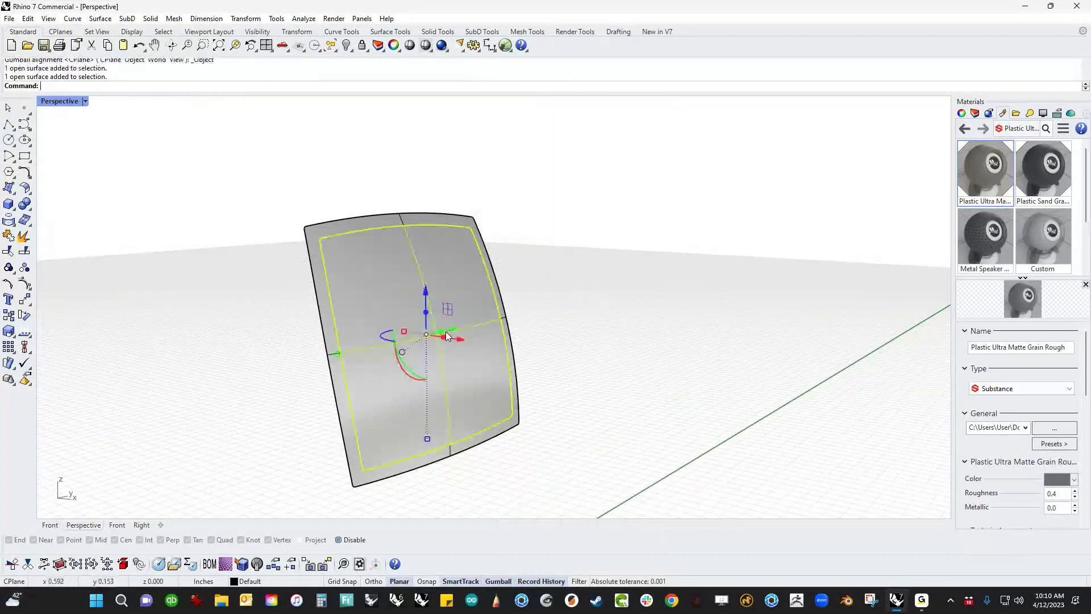
click(277, 51)
click(303, 50)
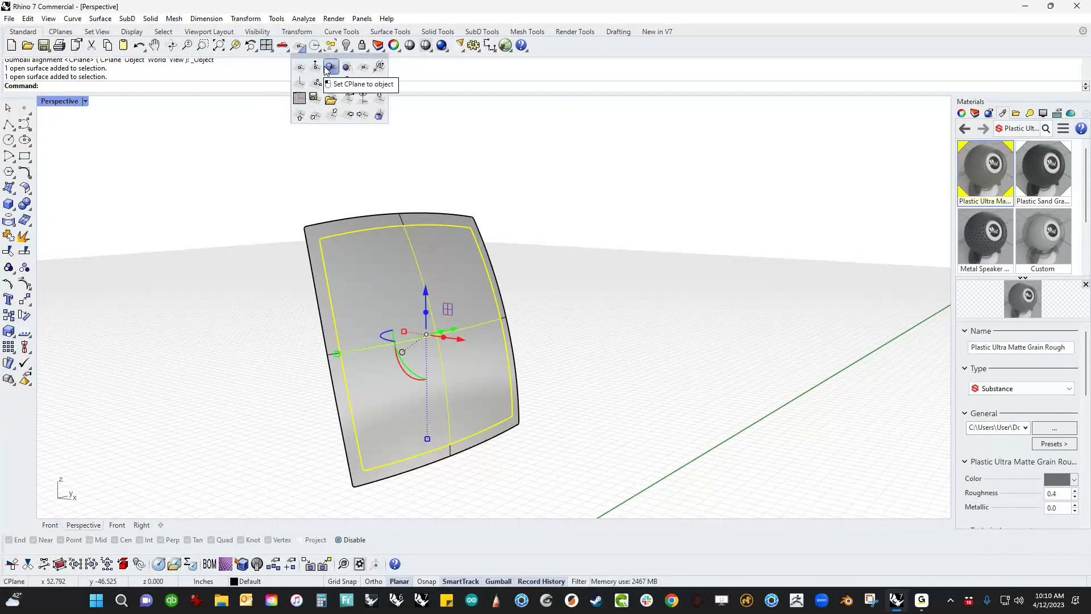
click(329, 67)
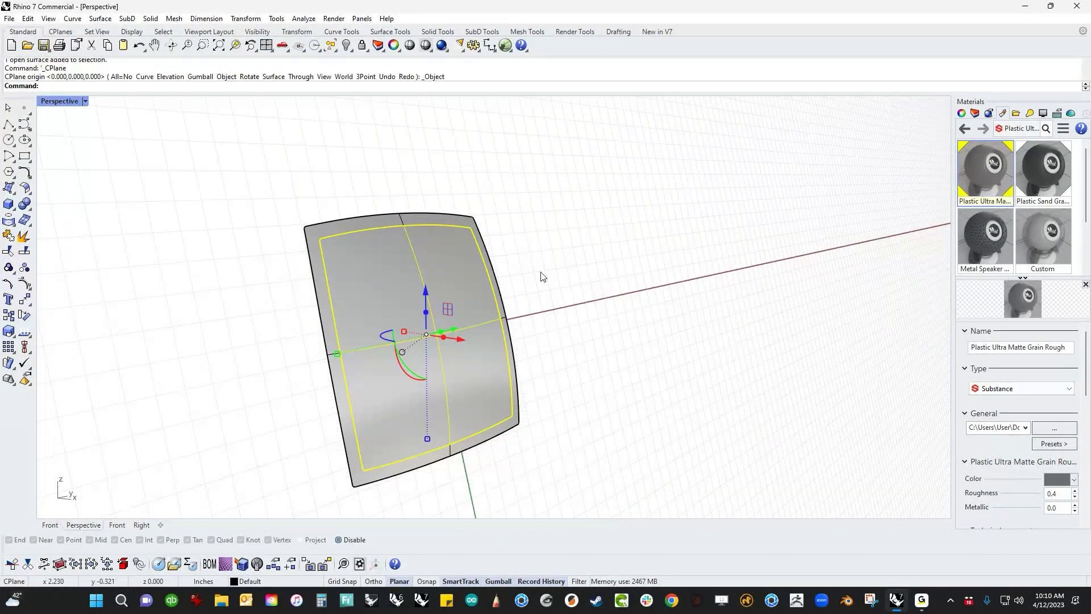
right_click(501, 581)
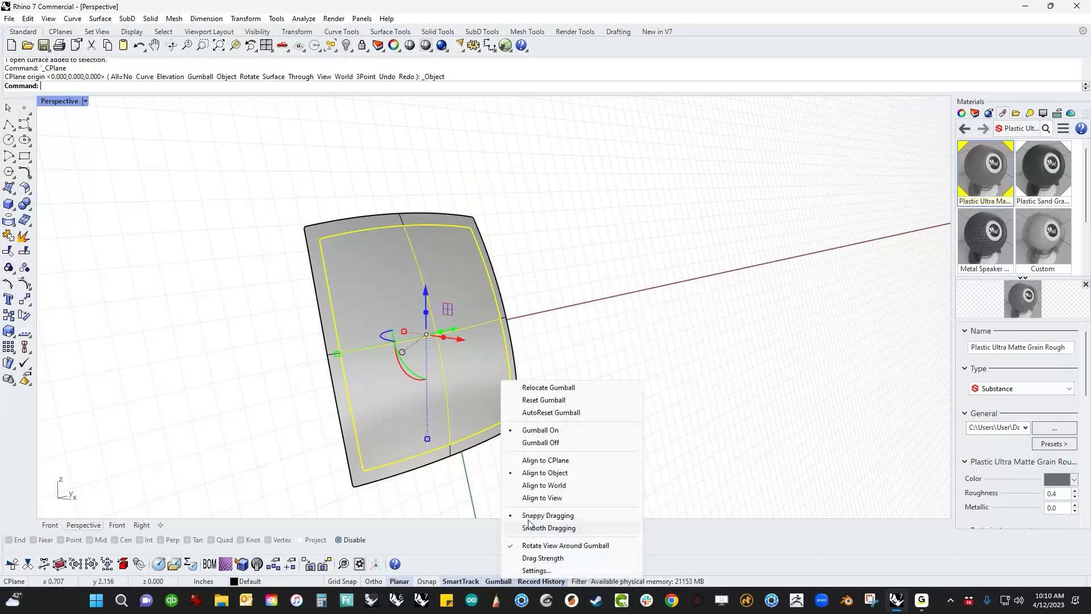
click(552, 458)
- Extrude the inner surface outward with the gumball as a raised panel and delete the surface at its back
right_drag(556, 458, 607, 453)
drag(409, 340, 439, 338)
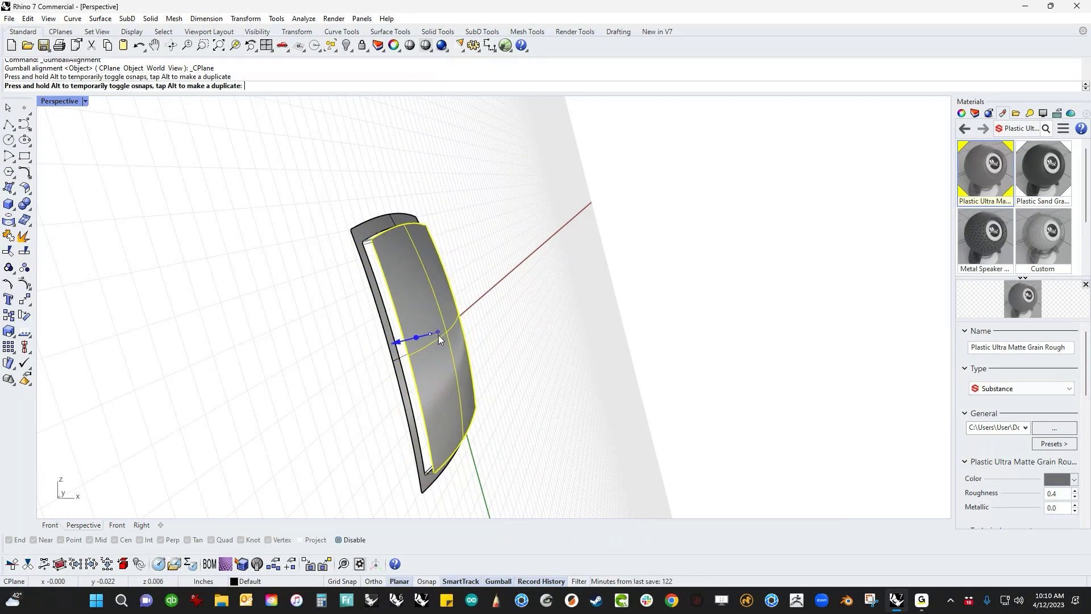
click(540, 319)
right_drag(540, 319, 659, 391)
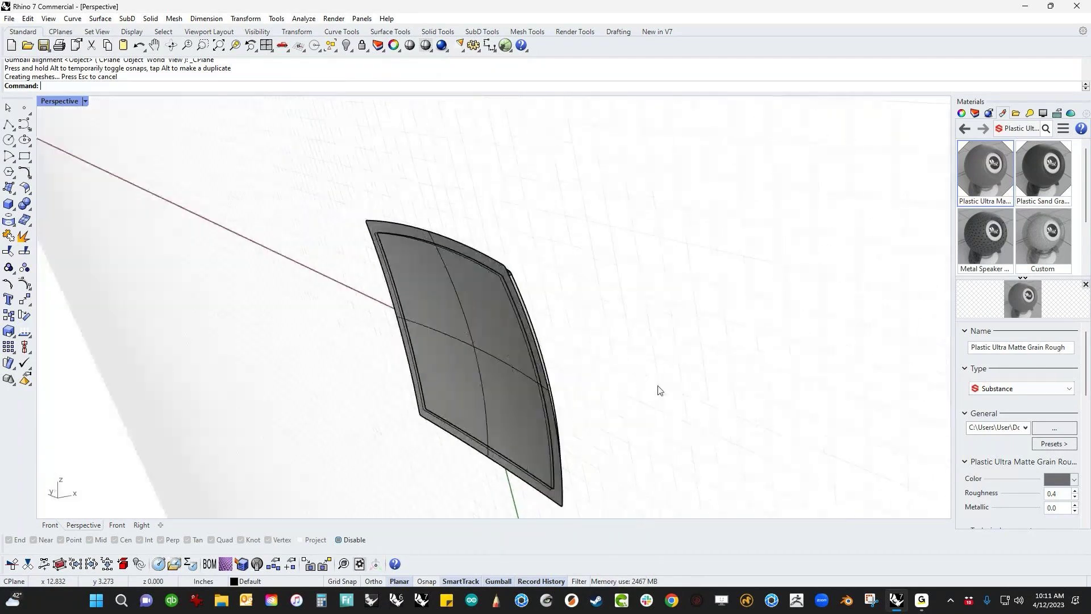
click(499, 420)
key(Delete)
- Start an edge blend along the front edges all around the raised panel
right_drag(499, 419, 442, 335)
scroll(346, 283, up, 3)
scroll(345, 283, up, 2)
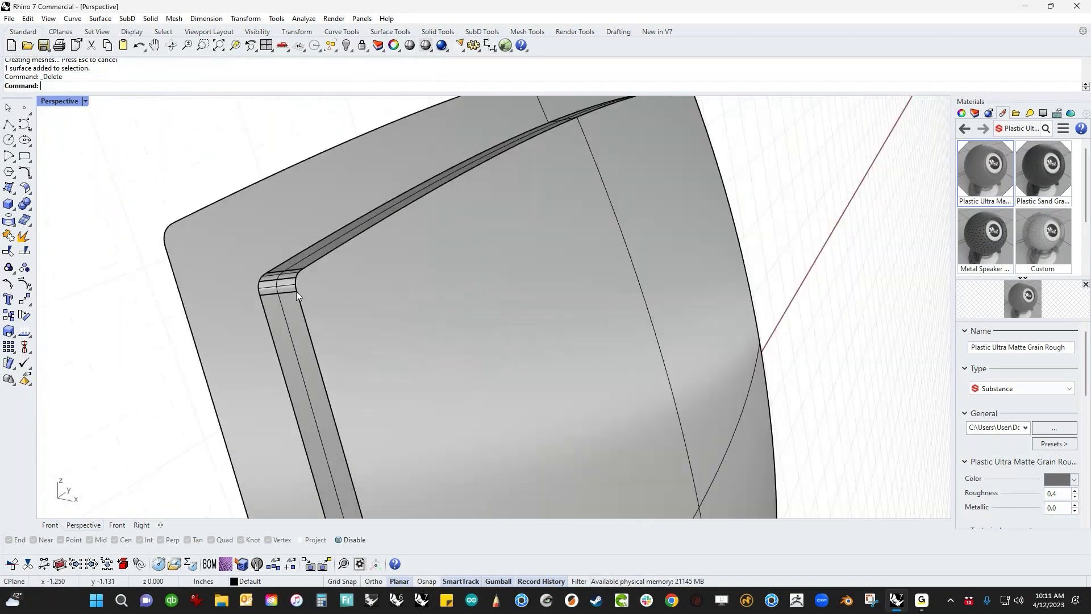
middle_click(354, 277)
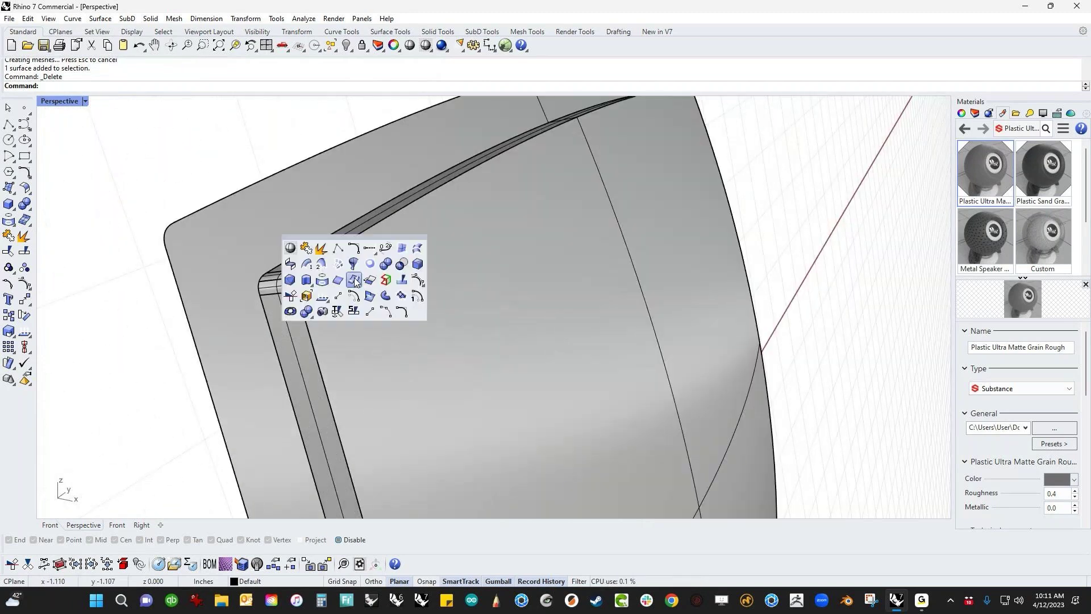
click(402, 280)
click(336, 252)
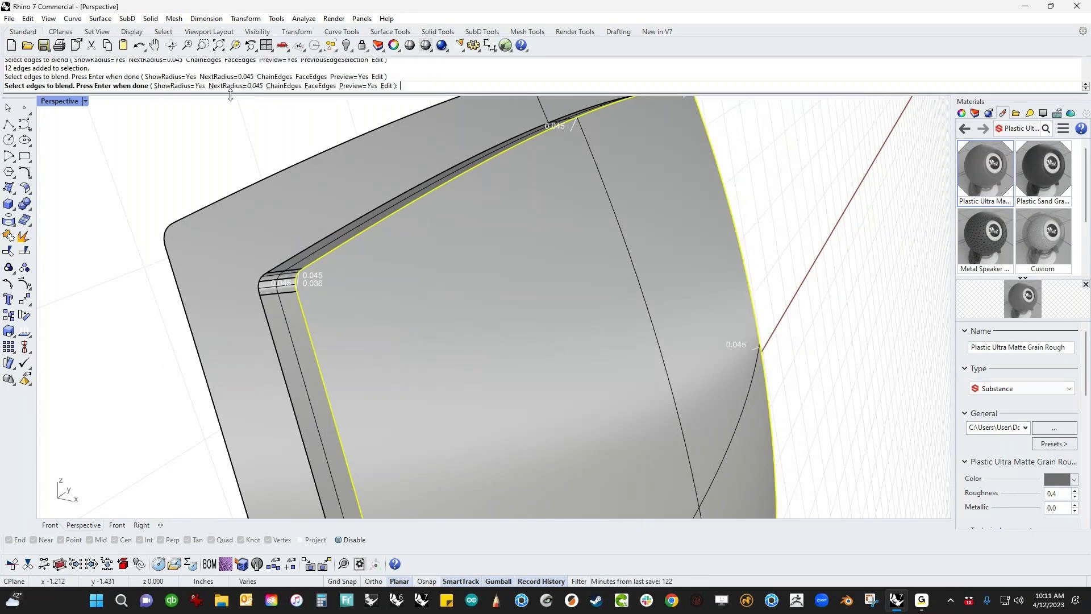
key(Return)
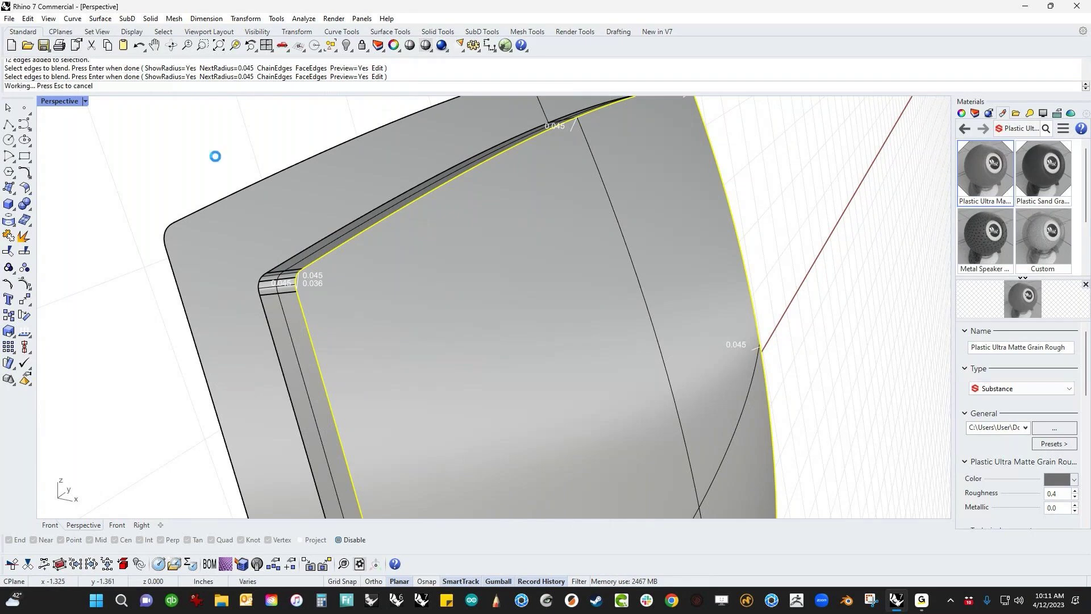
- Try radii of 0.03 and 0.025 for all blend handles and inspect the panel's corners
click(312, 86)
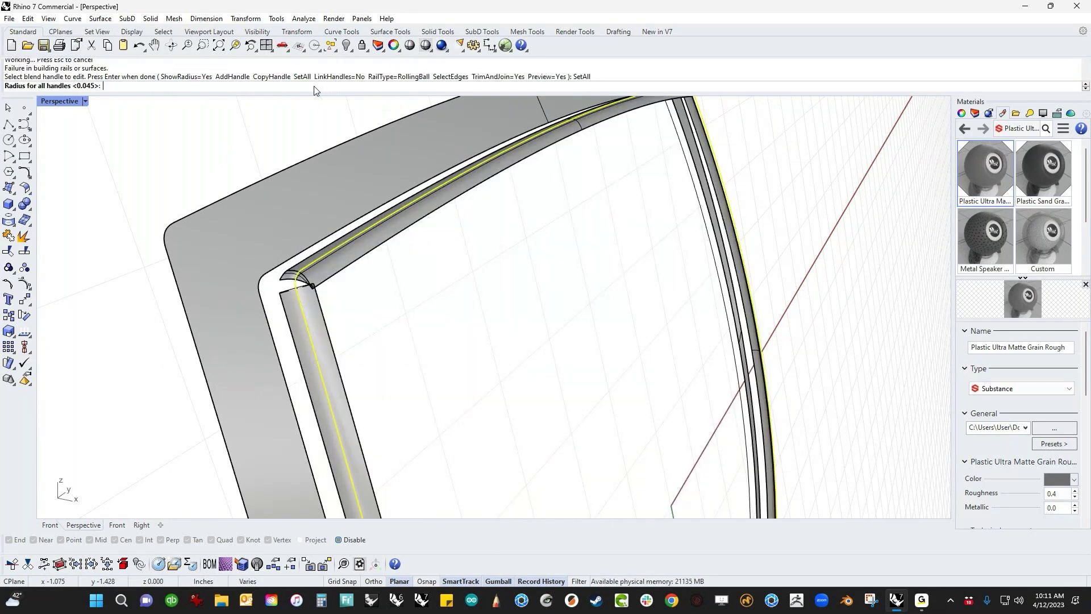
text(.03)
key(Return)
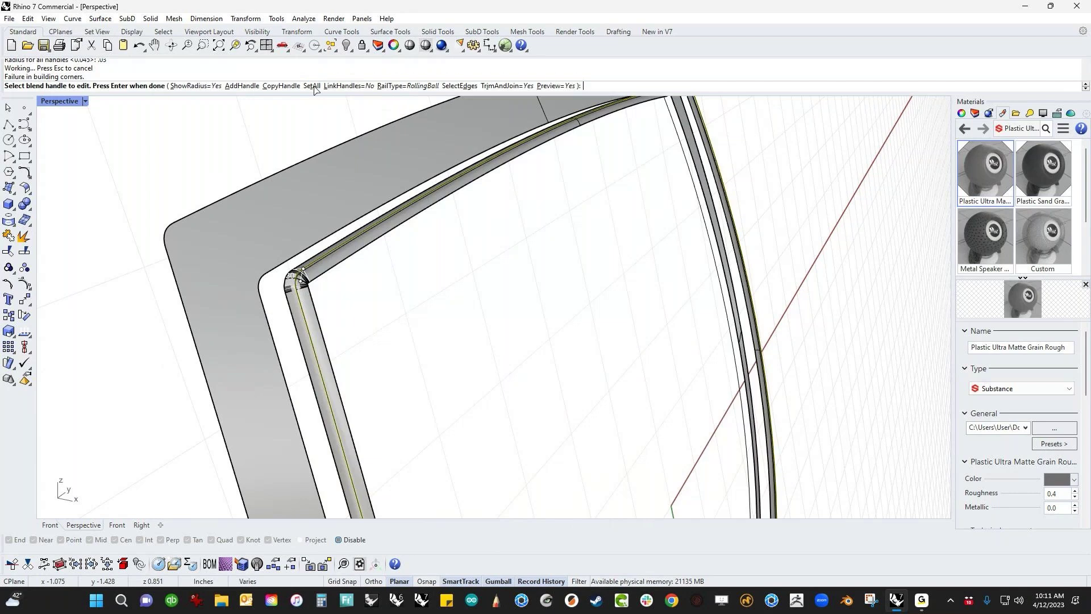
click(312, 85)
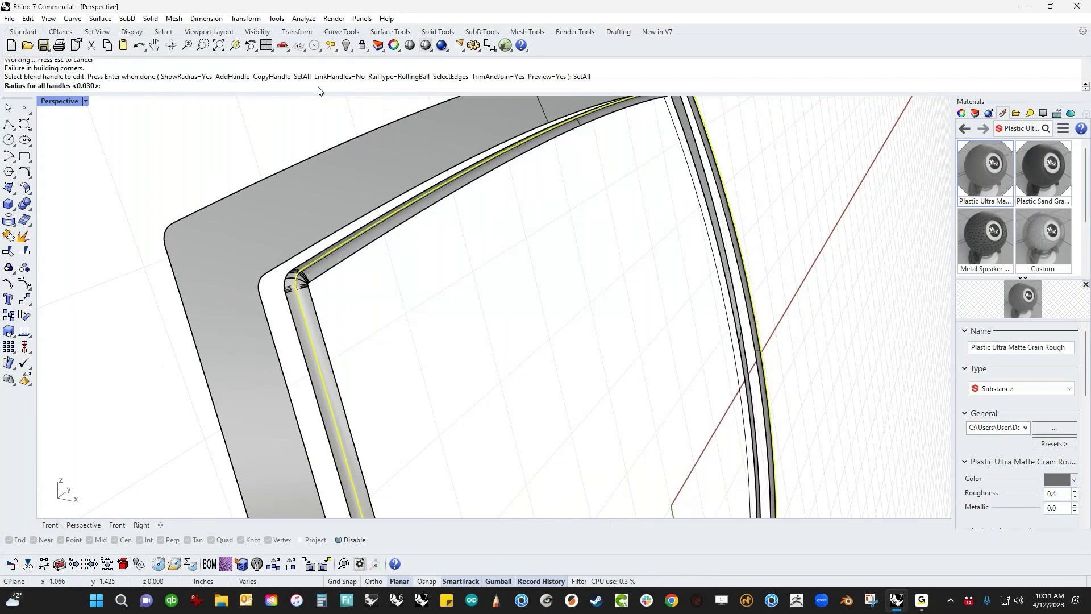
text(.025)
key(Return)
scroll(353, 307, down, 5)
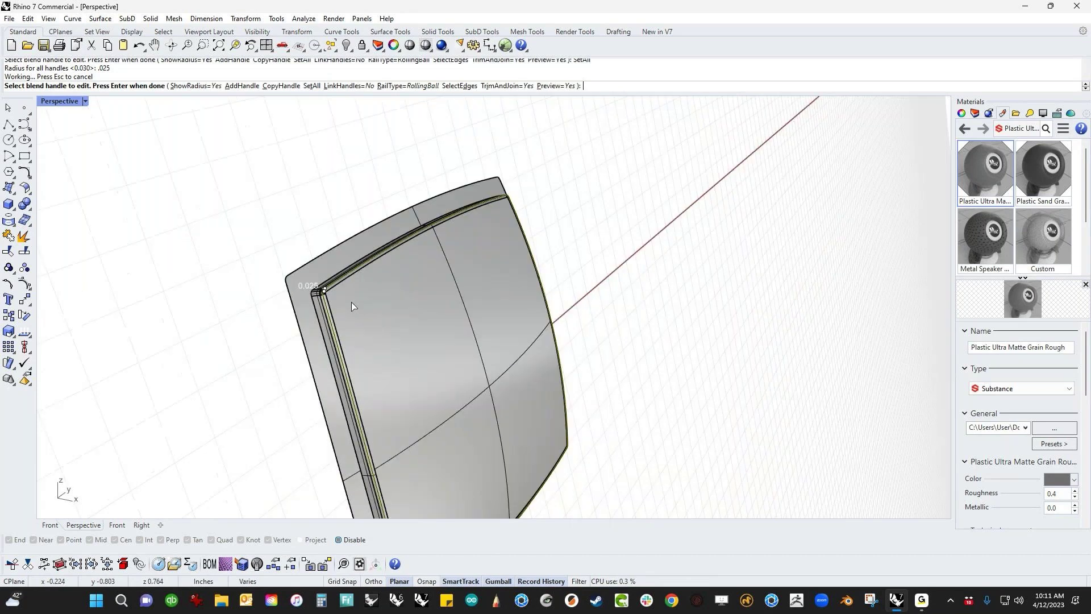
right_drag(352, 307, 580, 473)
scroll(580, 474, up, 10)
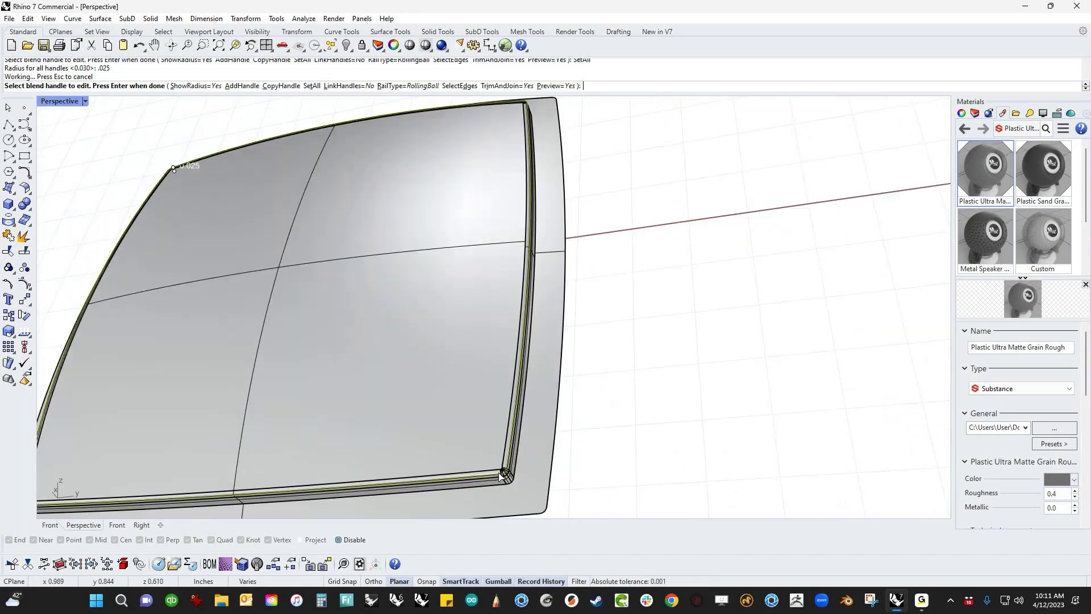
scroll(493, 362, up, 5)
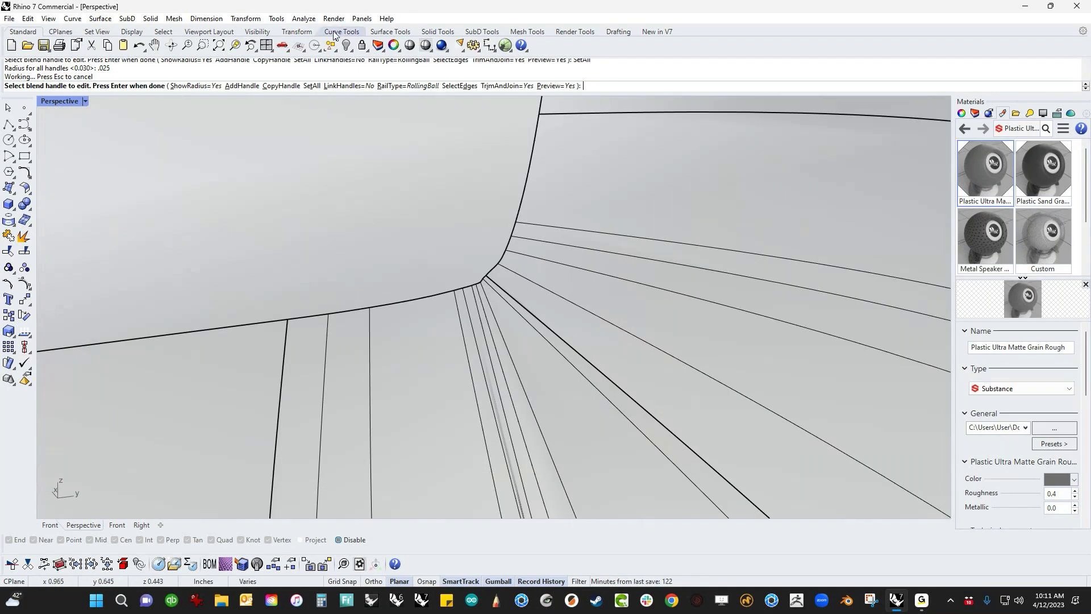
- Set all blend handles to a radius of 0.018, check the panel's corners, and complete the edge blend
click(308, 85)
text(.018)
key(Return)
scroll(616, 440, down, 5)
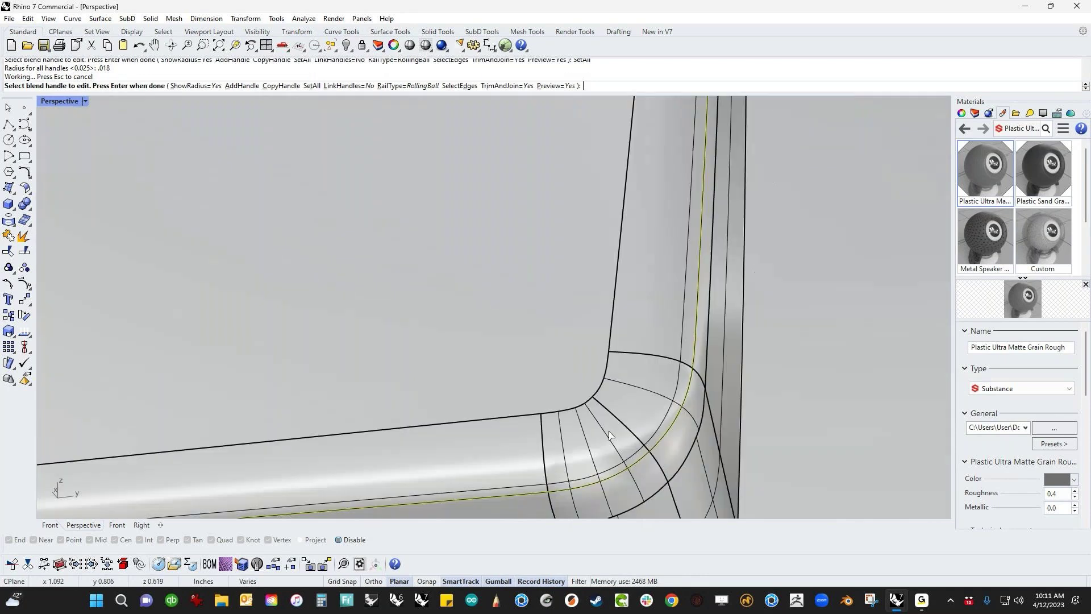
scroll(616, 441, up, 3)
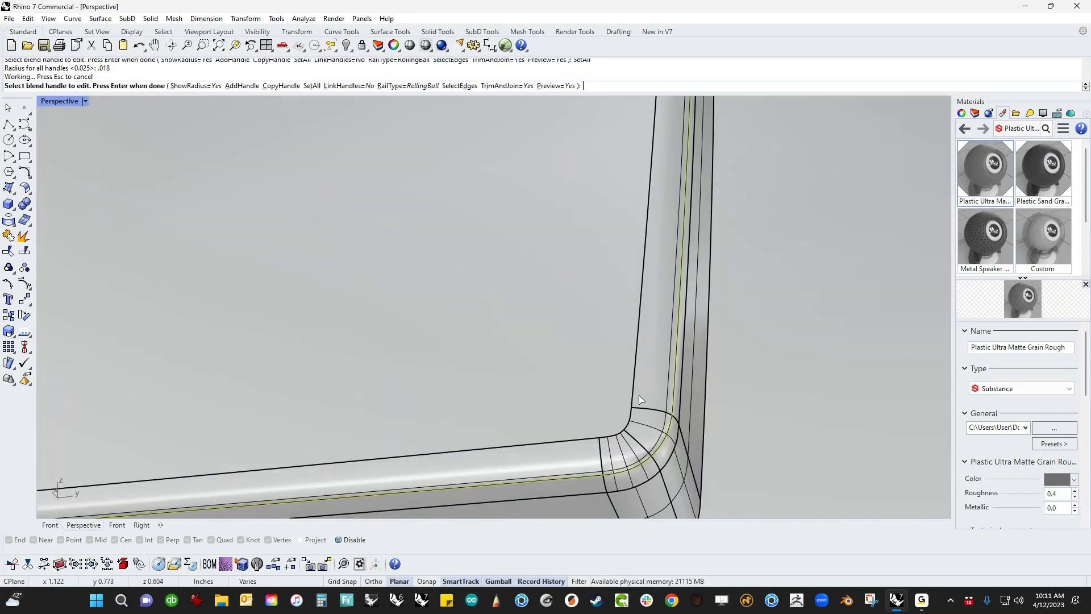
scroll(531, 363, down, 5)
right_drag(530, 363, 424, 238)
scroll(392, 243, up, 5)
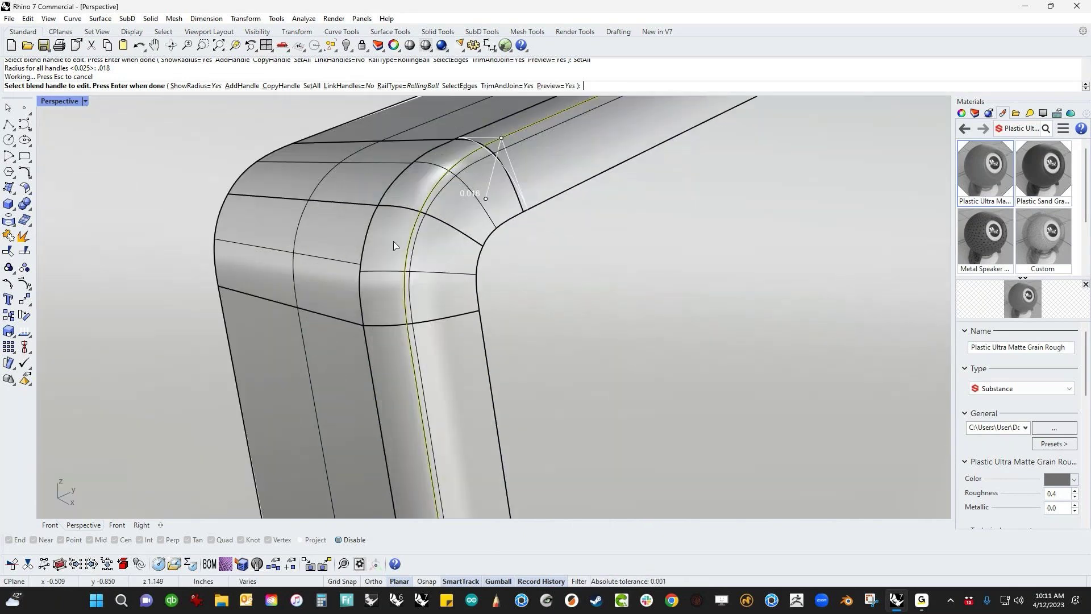
scroll(396, 245, down, 5)
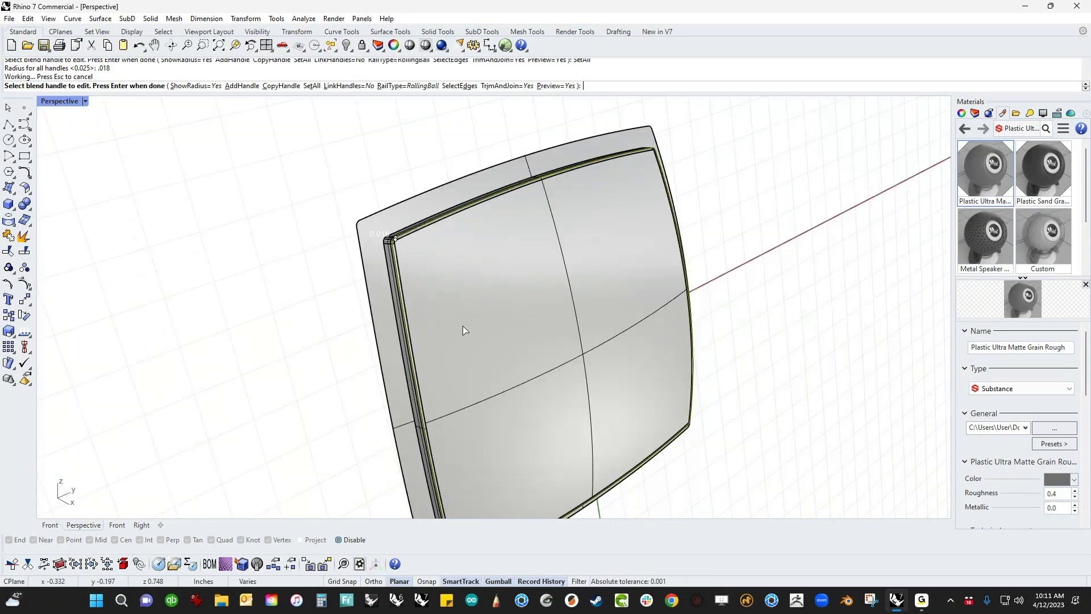
key(Return)
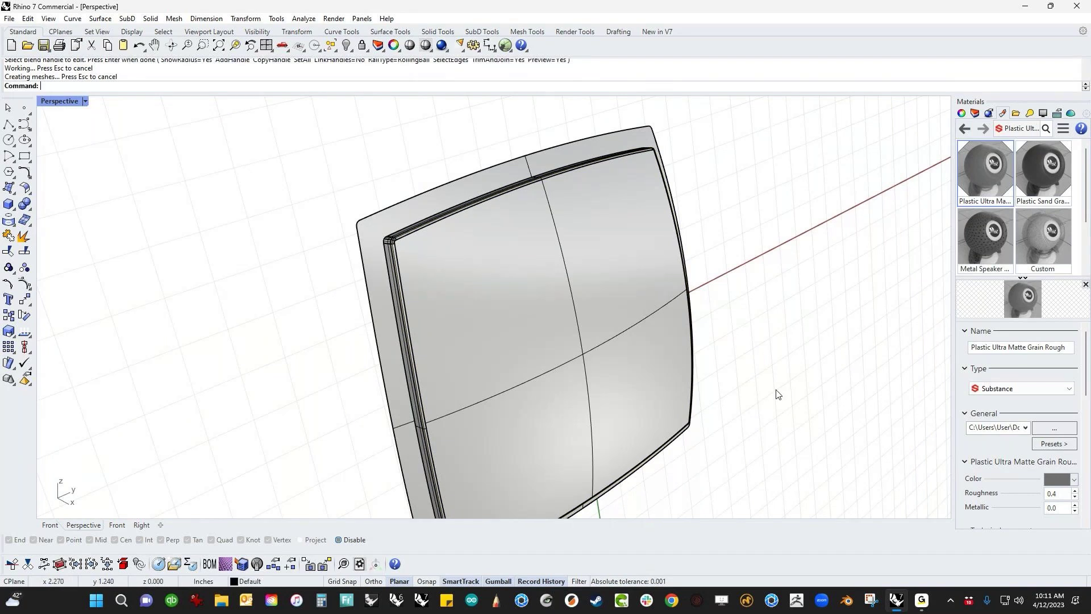
- Join the inset outline curves into one closed curve and assign the Custom material to the raised panel
scroll(778, 394, down, 3)
right_drag(786, 394, 633, 378)
drag(360, 150, 640, 477)
text(j)
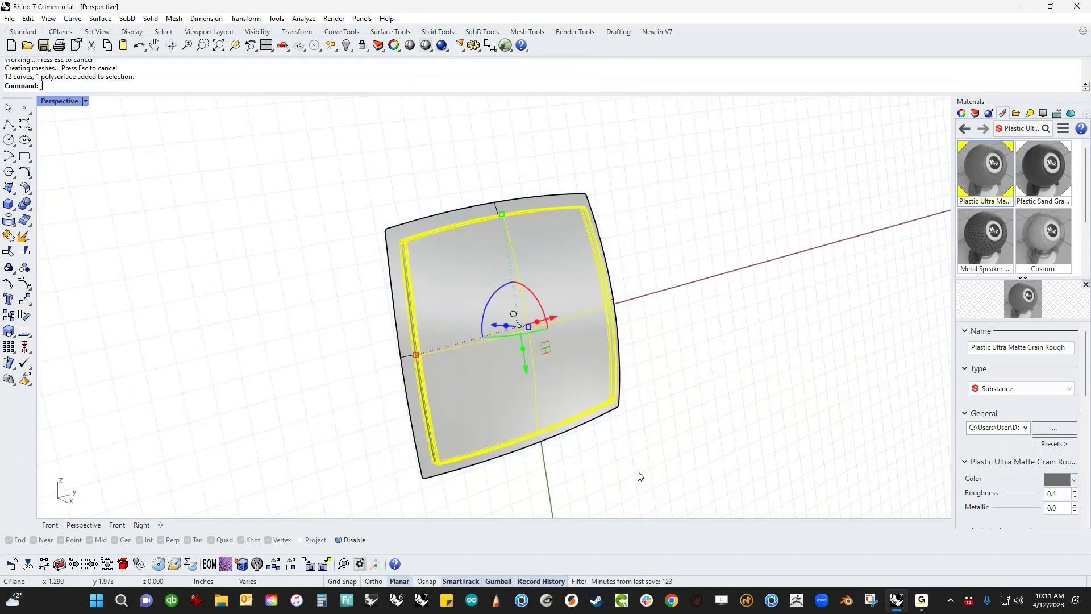
text(oin)
key(Return)
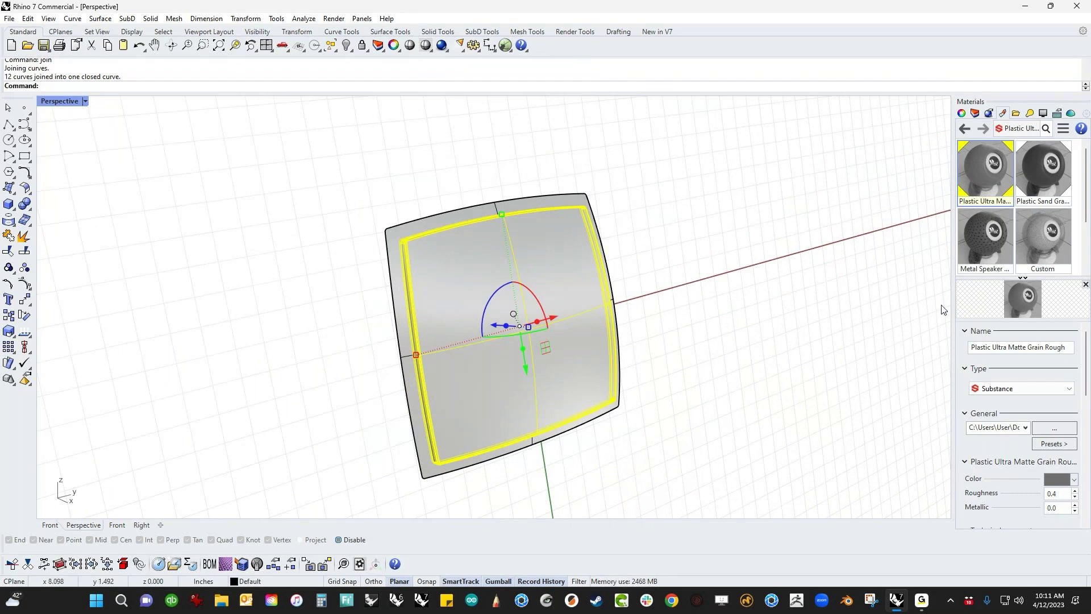
right_click(1052, 249)
click(976, 146)
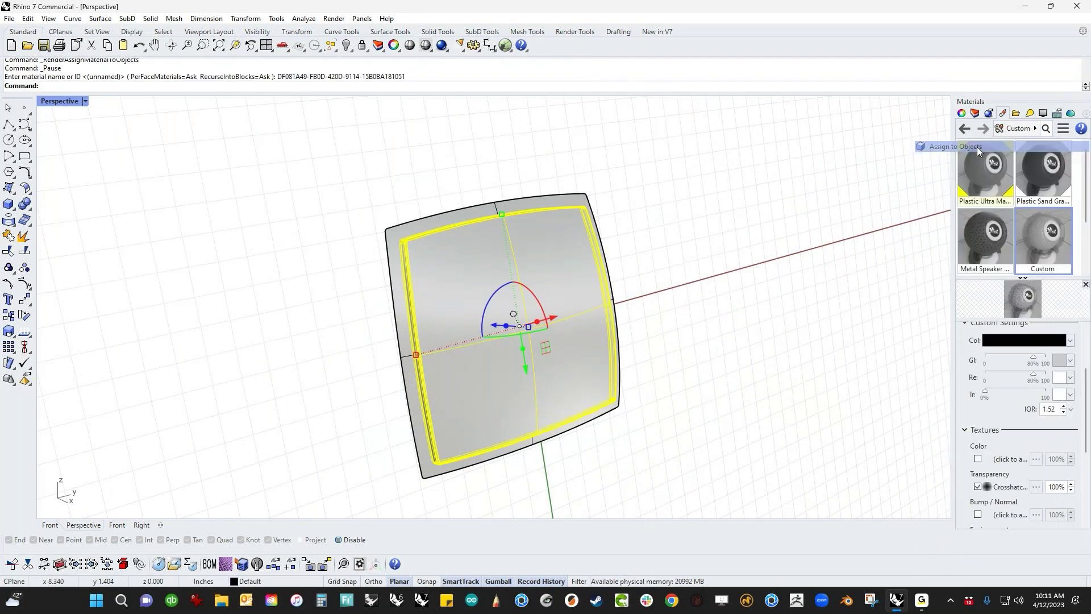
- Set the perspective viewport to Rendered display and show all hidden objects
click(728, 280)
click(85, 100)
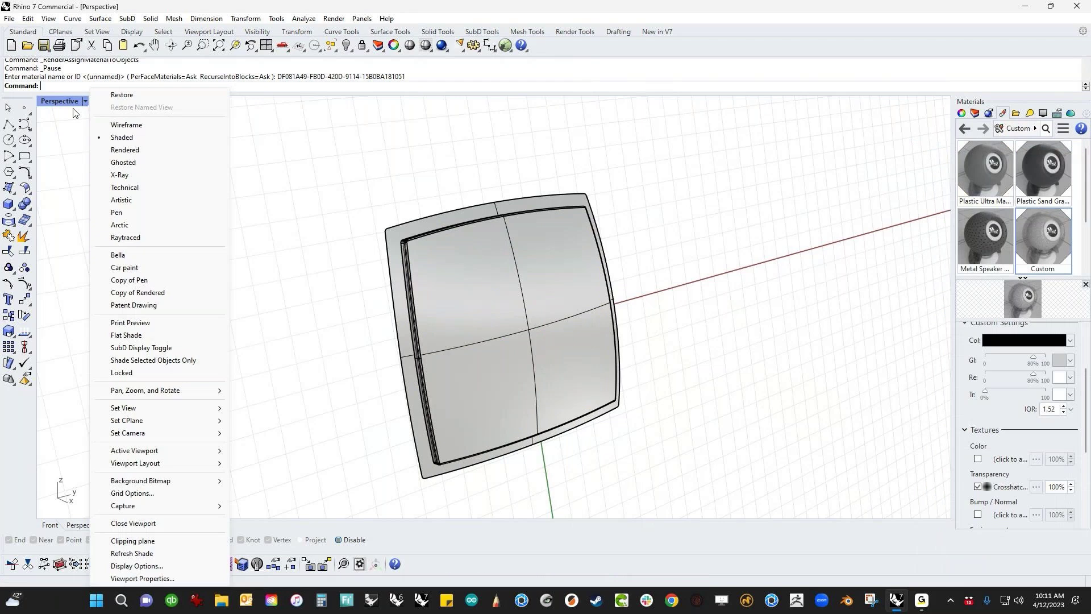
click(117, 151)
click(399, 288)
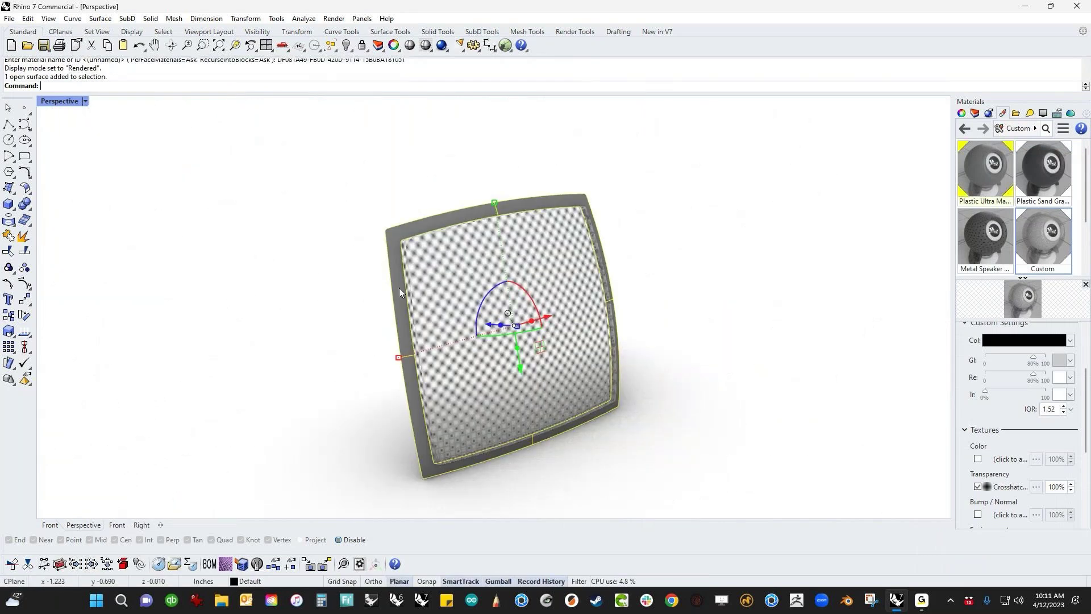
text(show)
key(Return)
- Set the crosshatch transparency texture of the raised panel's Custom material to a size of 0.02685 and inspect the perforation
click(640, 367)
click(611, 364)
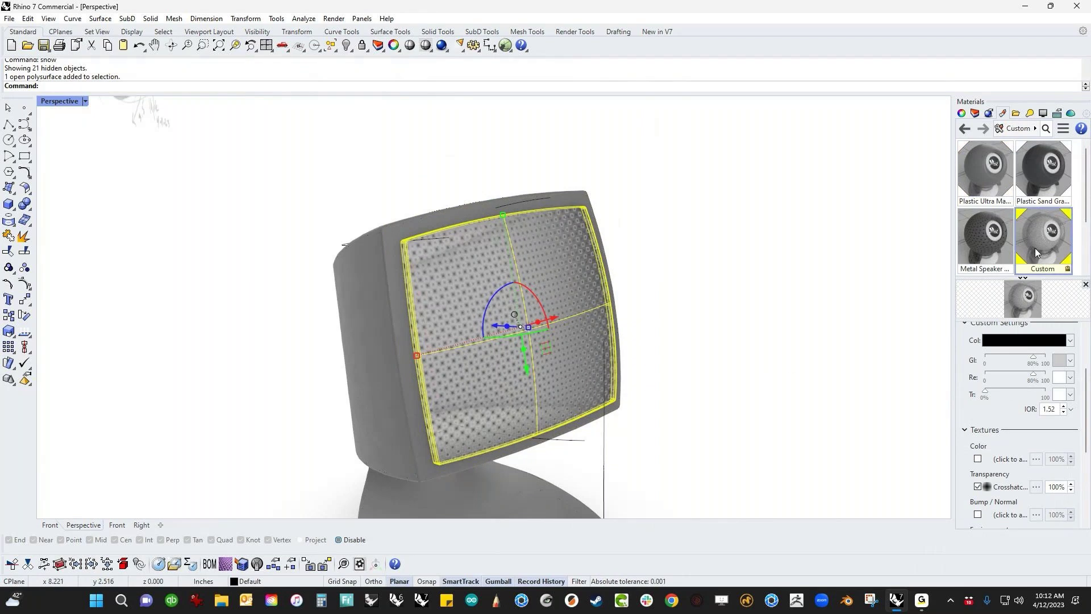
click(1011, 487)
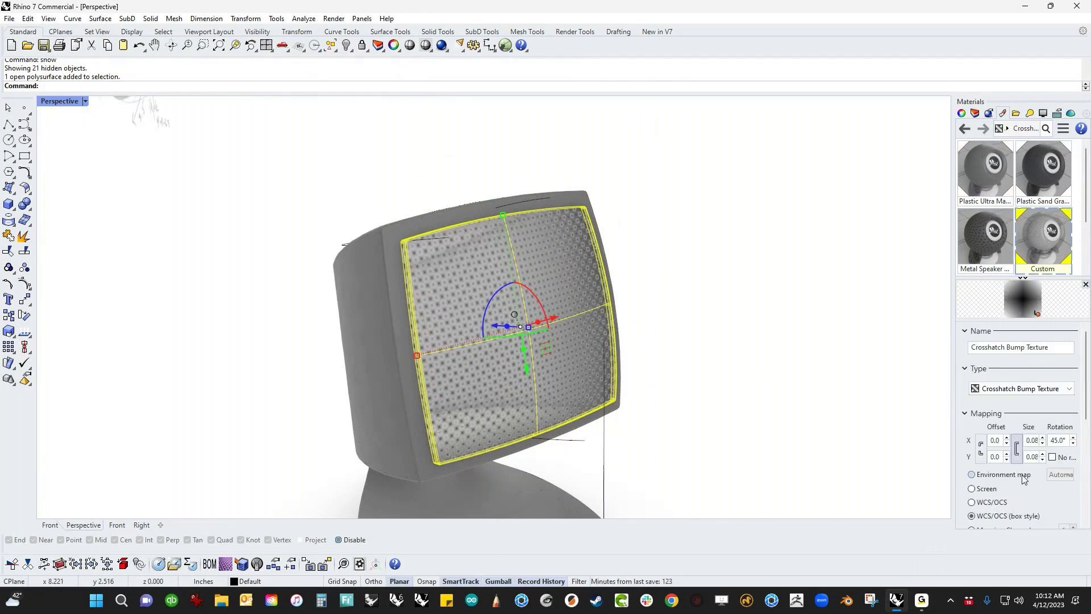
drag(955, 455, 898, 453)
click(1007, 443)
scroll(1007, 443, down, 4)
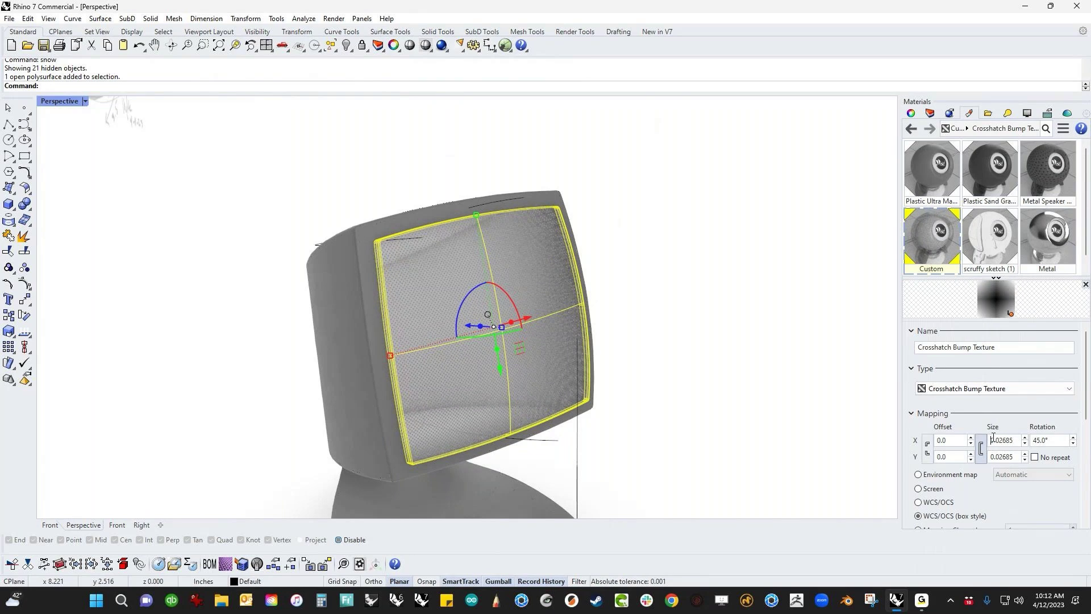
scroll(1002, 439, up, 1)
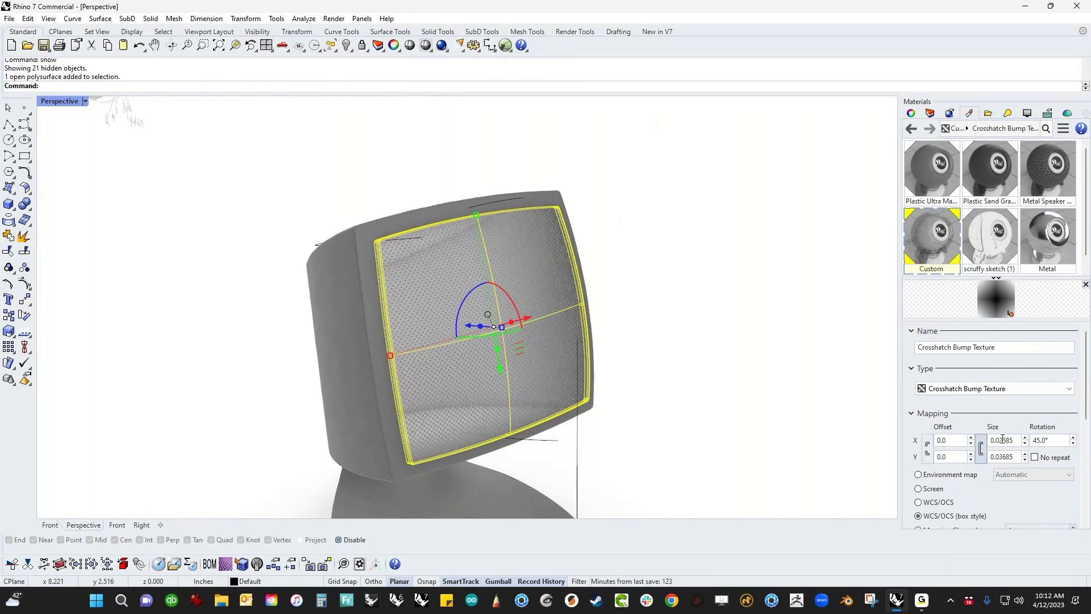
click(673, 389)
scroll(672, 377, down, 4)
mouse_move(674, 381)
right_down()
mouse_move(677, 336)
mouse_move(684, 377)
right_up()
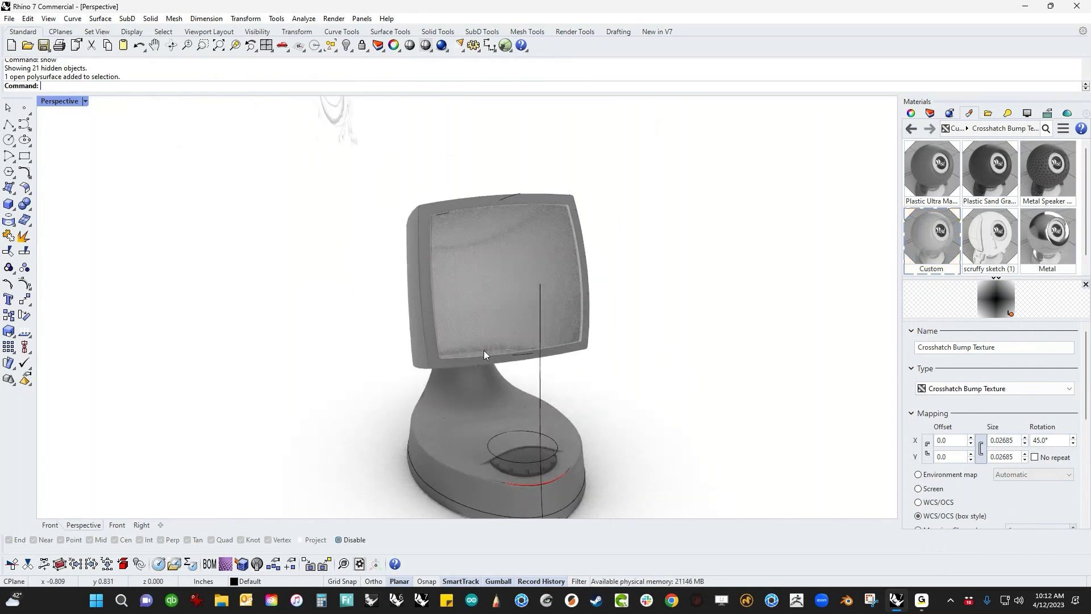
right_drag(521, 344, 545, 329)
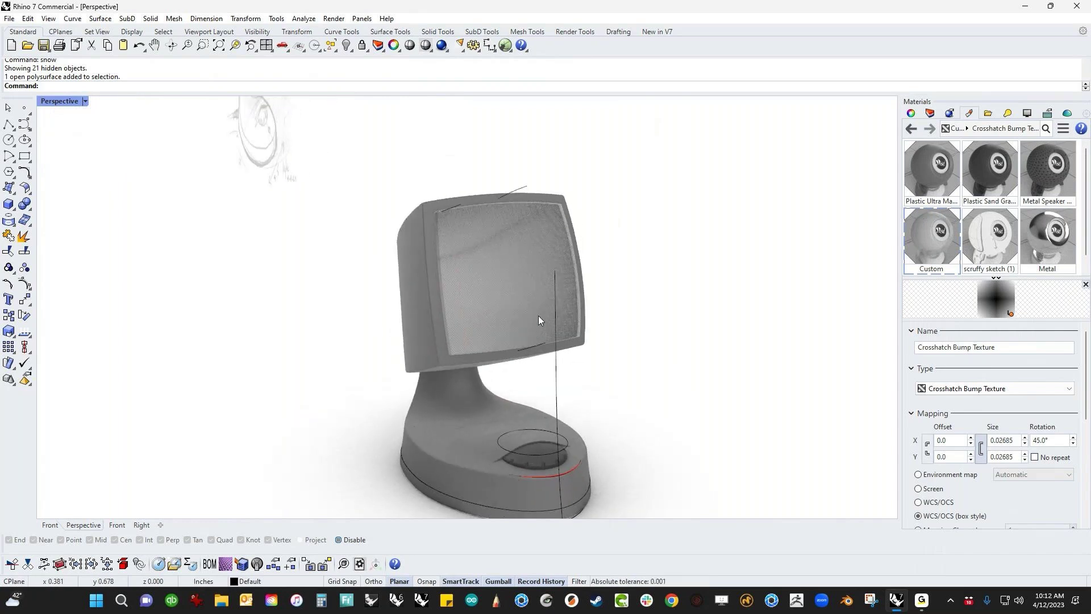
mouse_move(547, 312)
right_down()
mouse_move(532, 313)
mouse_move(560, 312)
right_up()
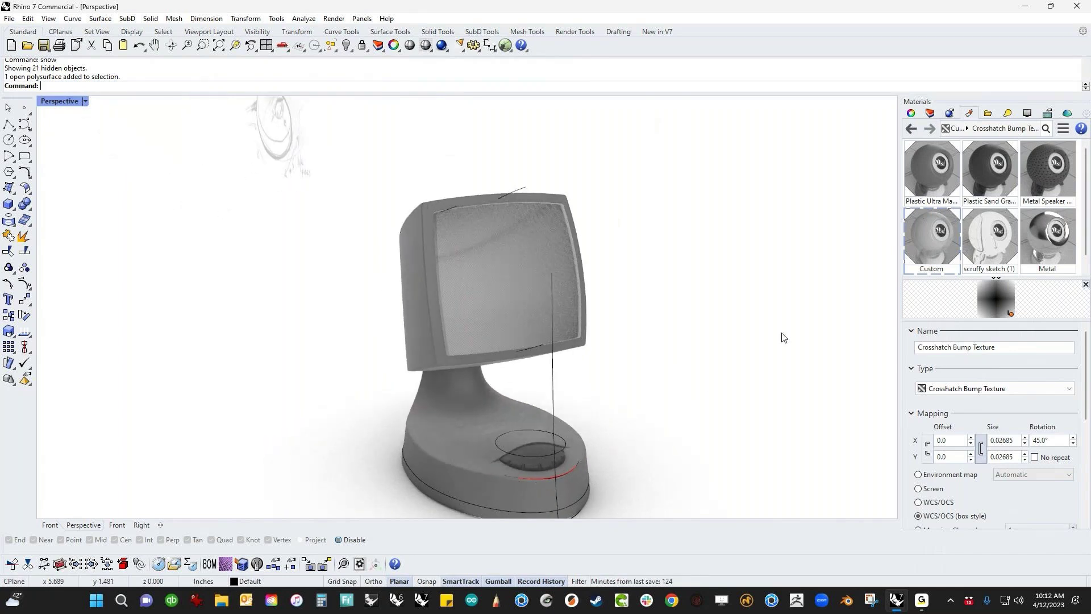
- In the top view at the base's dial, select all visible curves and hide them
shift+right_drag(702, 414, 607, 398)
scroll(527, 400, up, 3)
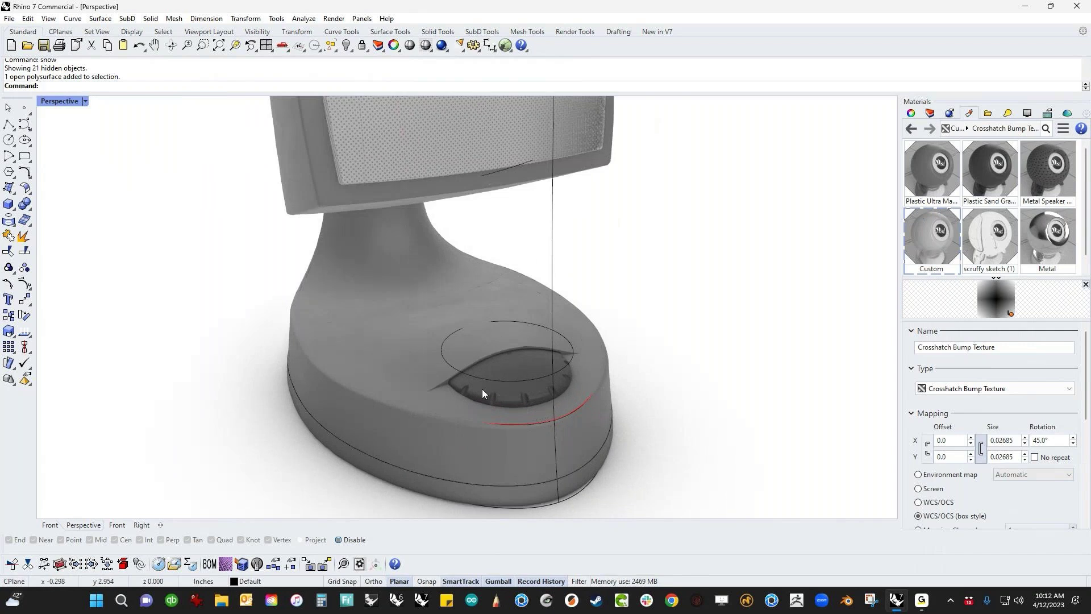
scroll(594, 449, up, 3)
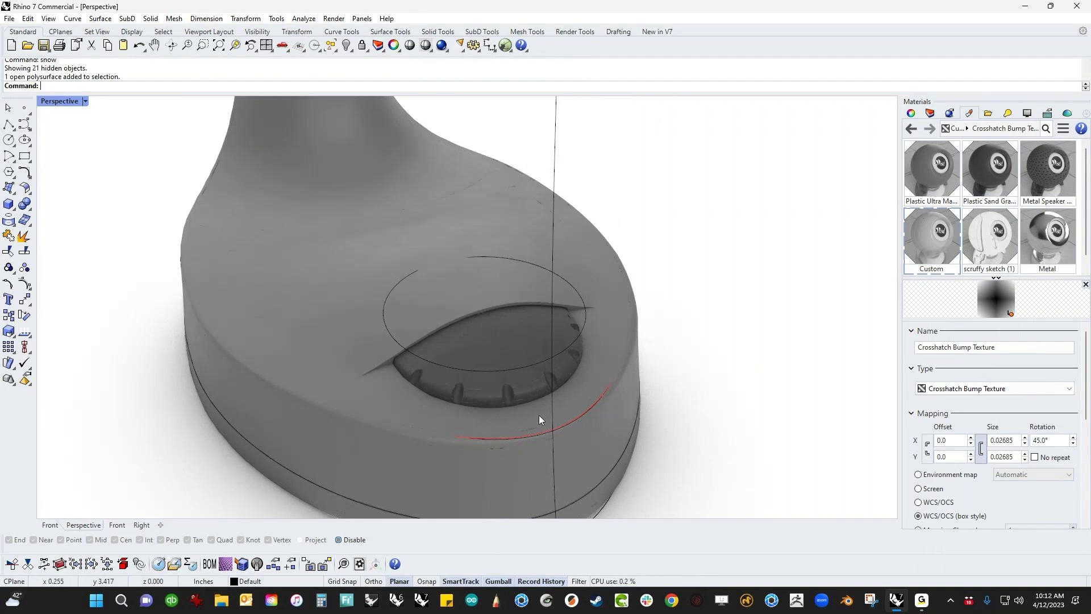
key(Return)
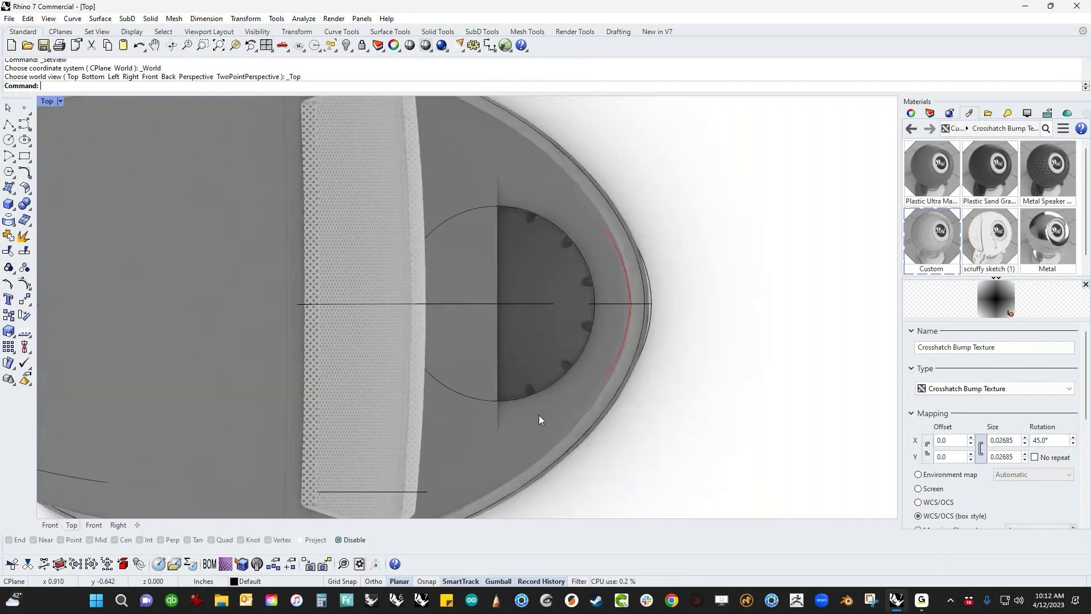
scroll(482, 369, up, 3)
scroll(483, 375, up, 2)
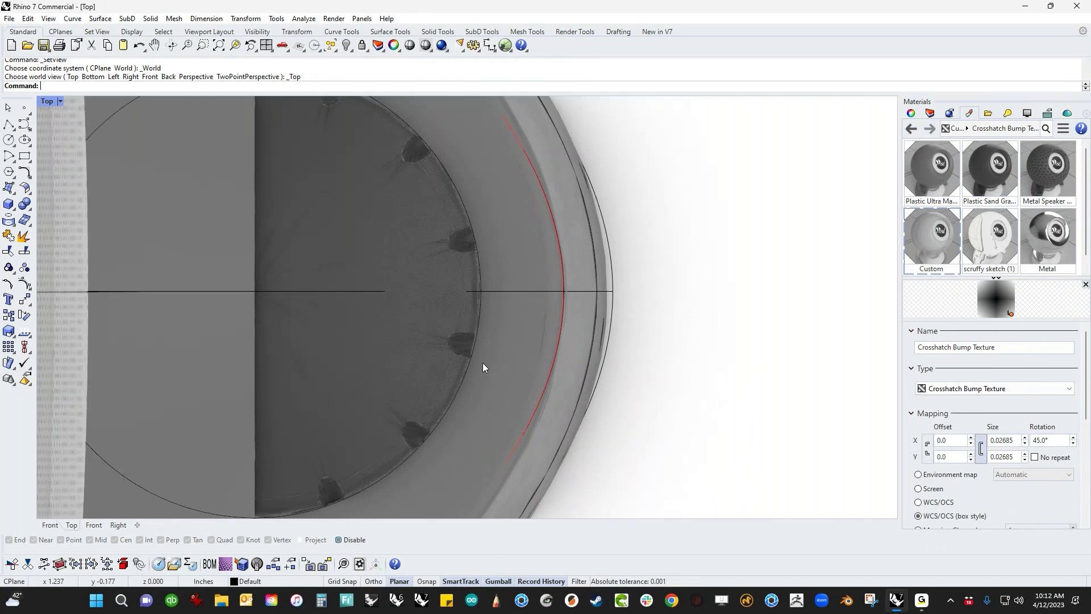
text(C)
key(Return)
text(h)
key(Return)
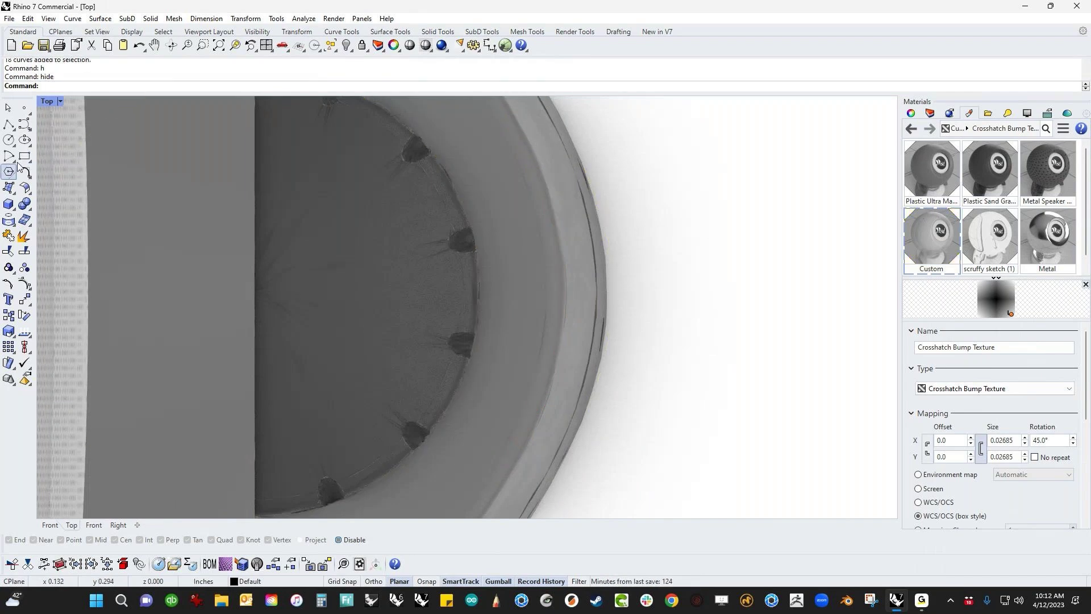
- Create a small solid sphere on the base's centreline between the dial and the front edge
click(13, 210)
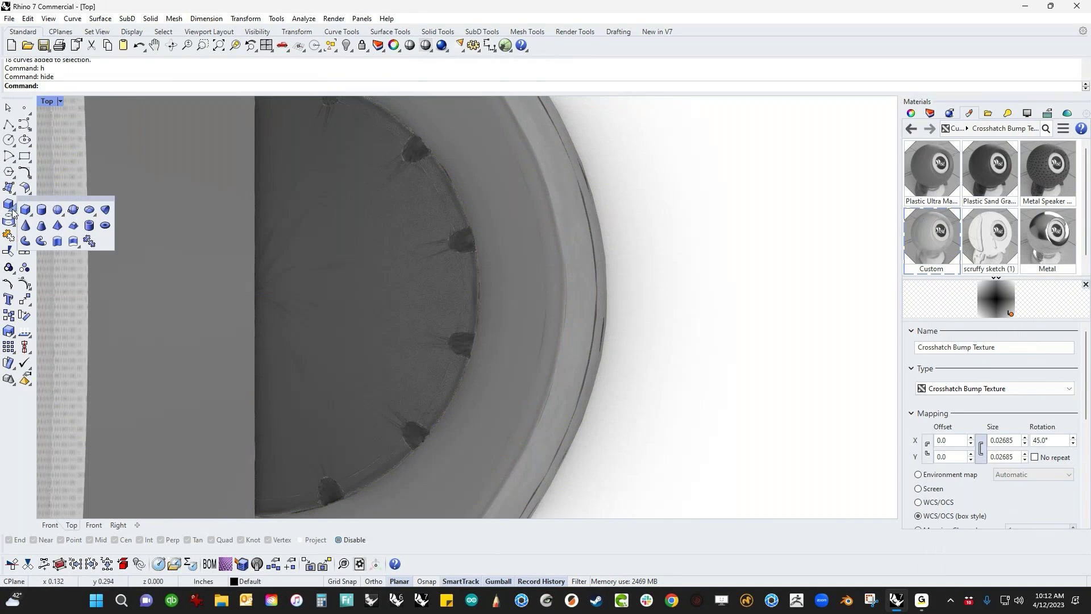
click(58, 212)
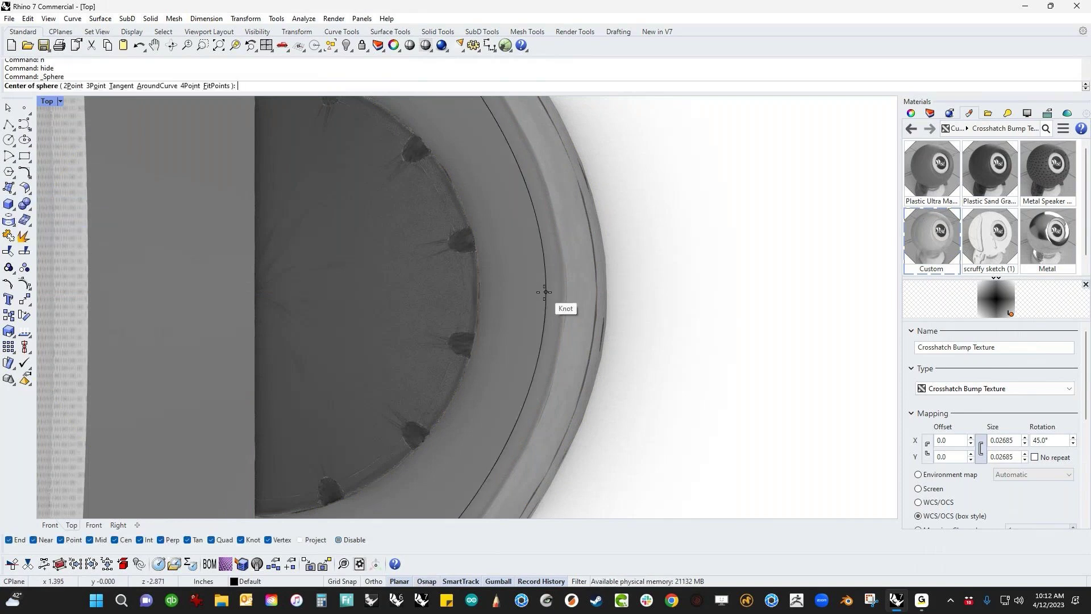
click(546, 291)
click(573, 291)
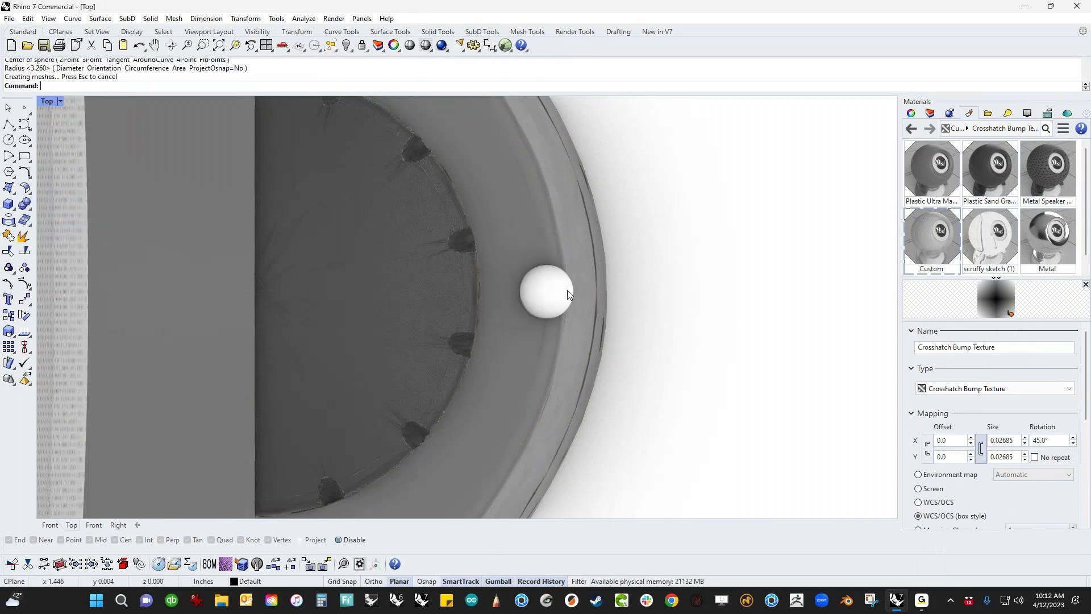
- Reposition the small sphere on the centreline and check in perspective that it sits partly sunk in the base between dial and front edge
click(568, 293)
drag(568, 293, 497, 292)
key(ctrl+F4)
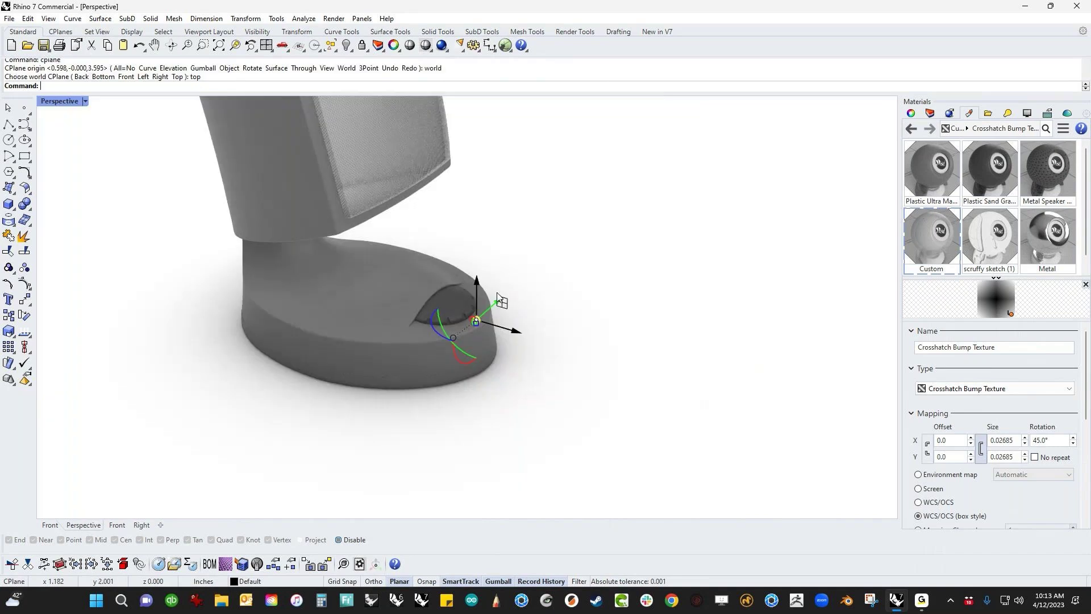
scroll(500, 301, up, 5)
right_drag(469, 486, 424, 432)
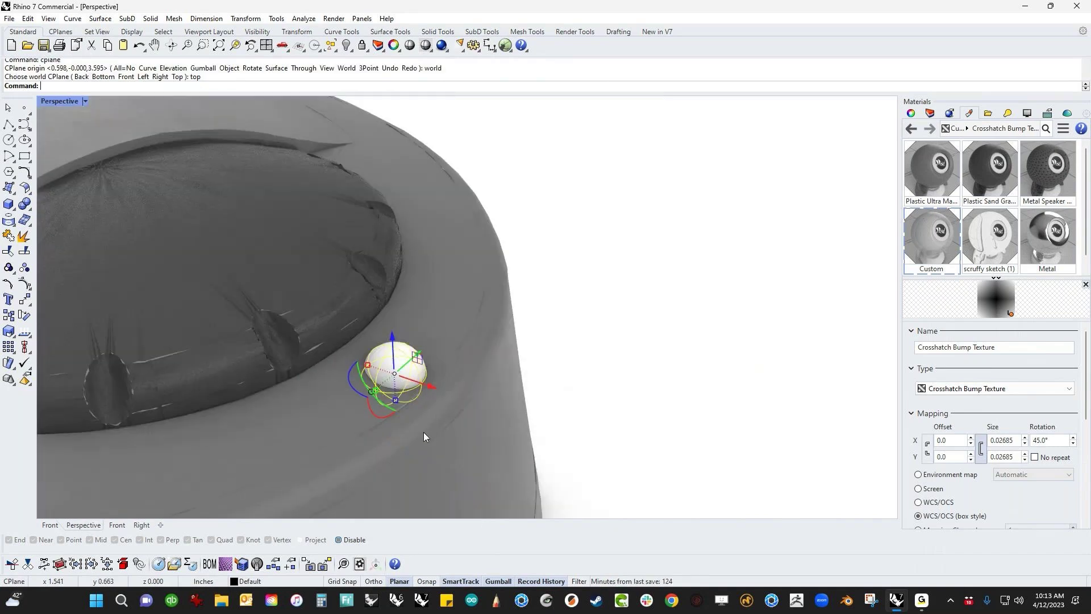
click(597, 358)
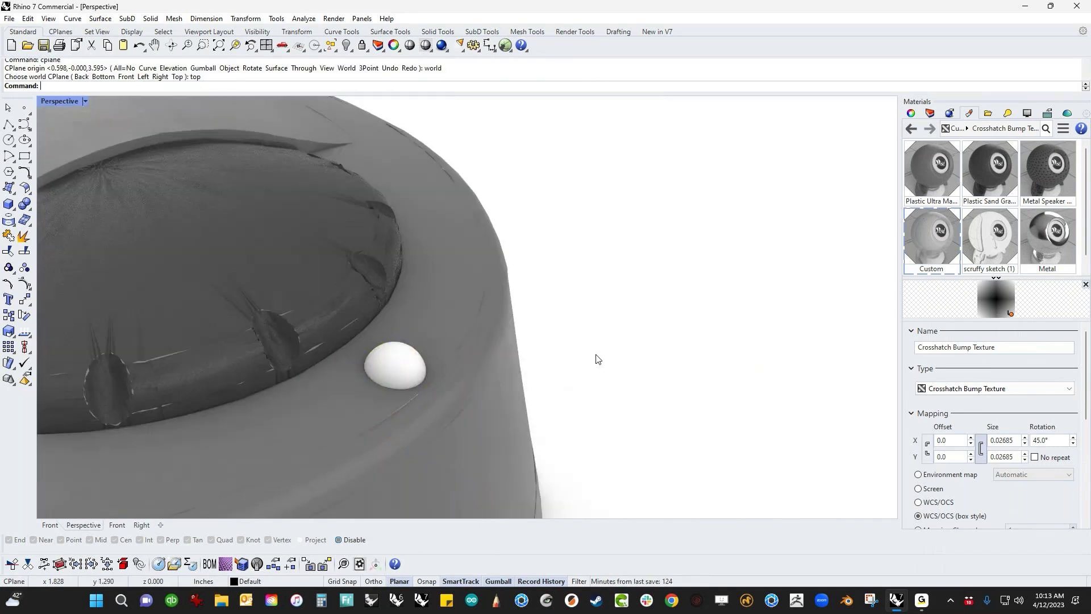
- Subtract the small sphere from the base with Boolean Difference, keeping the sphere
click(27, 206)
click(32, 209)
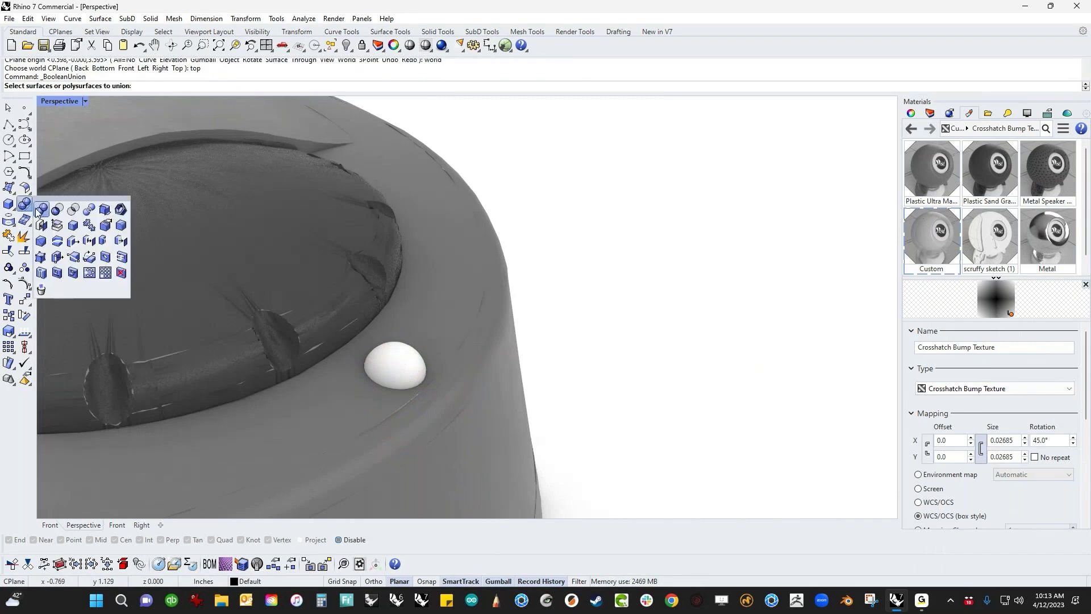
click(49, 211)
click(345, 401)
key(Return)
click(382, 362)
key(Return)
- Scale the small sphere down slightly to leave a thin gap inside its recess
click(424, 380)
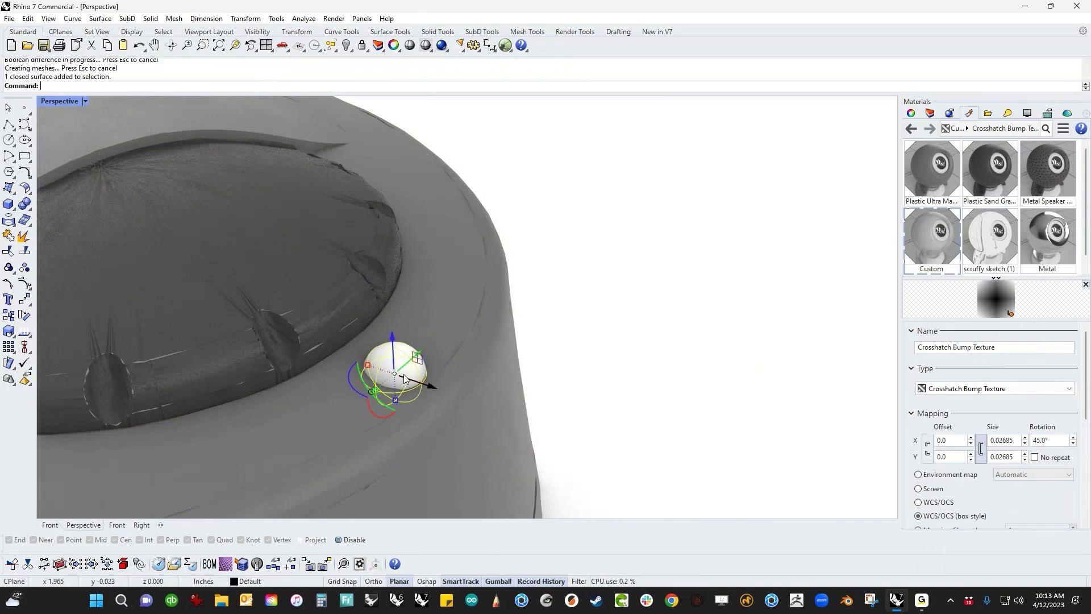
drag(371, 366, 371, 367)
click(579, 378)
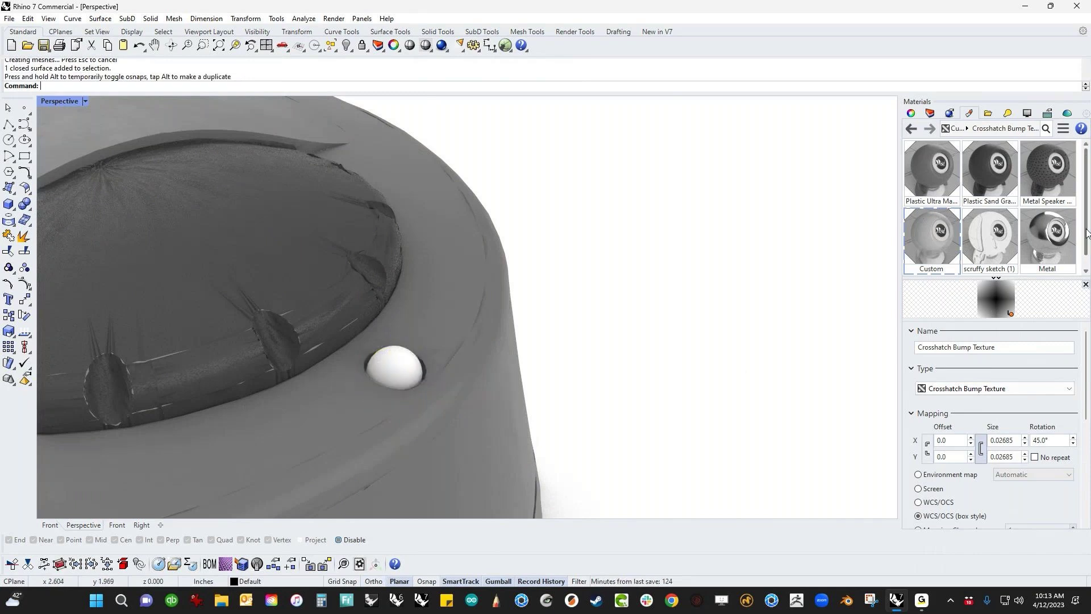
- Create an Emission material, set its color to Green, and assign it to the small sphere
scroll(1087, 272, down, 1)
click(911, 268)
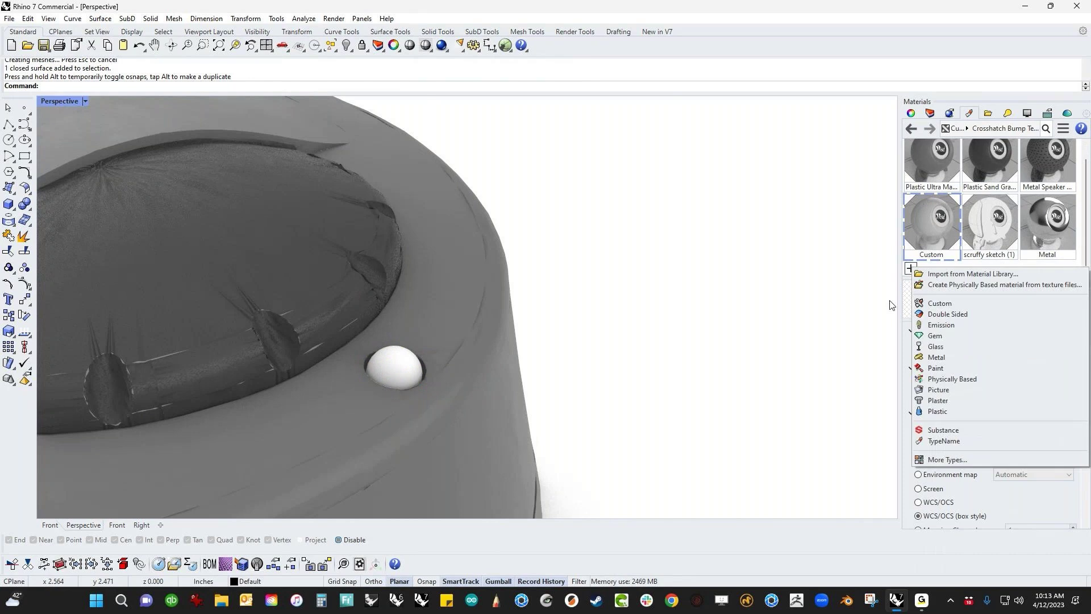
click(950, 326)
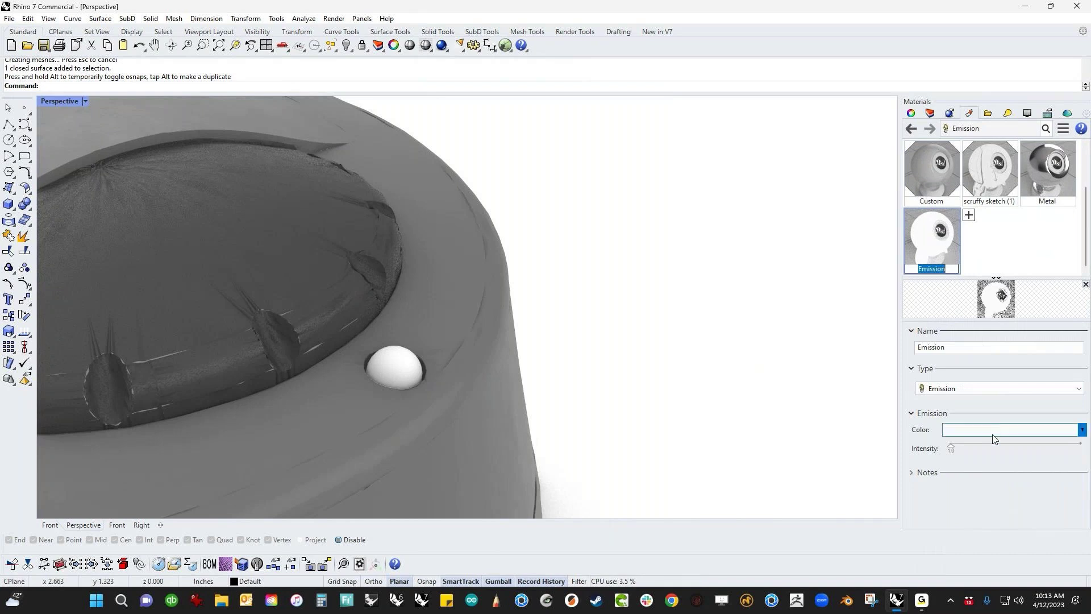
click(992, 433)
click(480, 167)
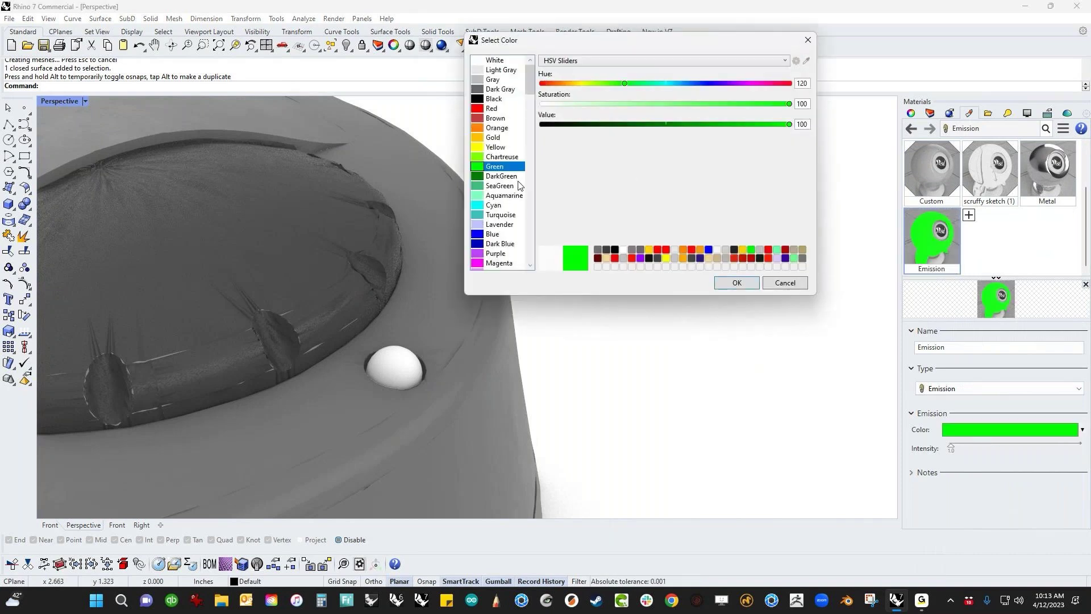
click(735, 282)
drag(940, 251, 412, 355)
- Preview the whole product in Raytraced display mode and return the viewport to Rendered display
scroll(597, 352, down, 10)
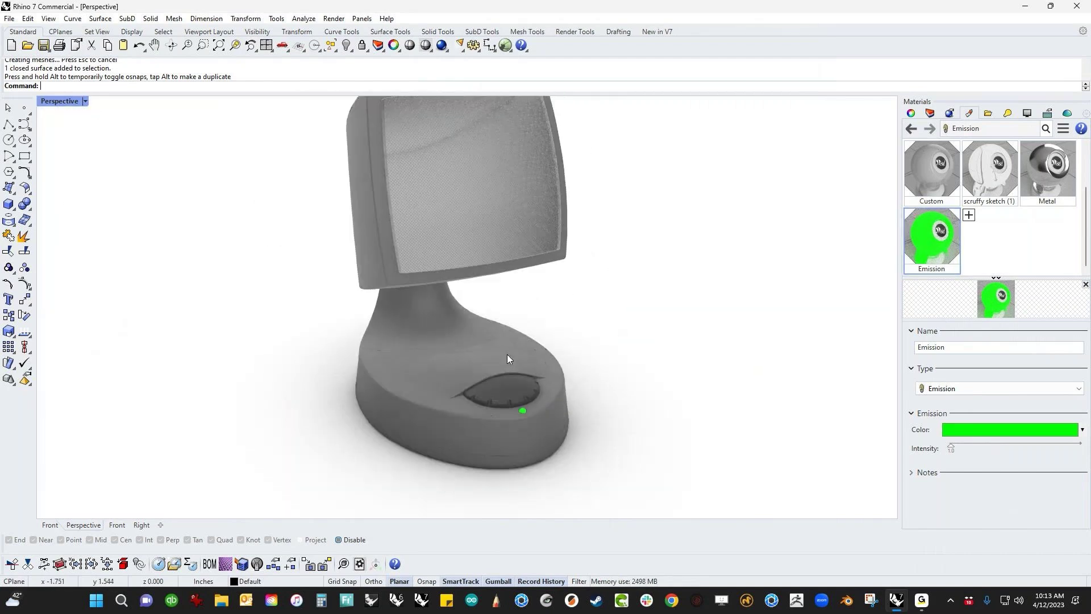
scroll(580, 370, down, 3)
mouse_move(584, 382)
right_down()
mouse_move(582, 371)
mouse_move(646, 356)
mouse_move(636, 336)
mouse_move(650, 356)
mouse_move(698, 358)
mouse_move(575, 373)
right_up()
mouse_move(70, 112)
right_down()
mouse_move(134, 206)
mouse_move(310, 251)
mouse_move(261, 250)
mouse_move(305, 274)
mouse_move(260, 273)
mouse_move(302, 263)
mouse_move(295, 254)
right_up()
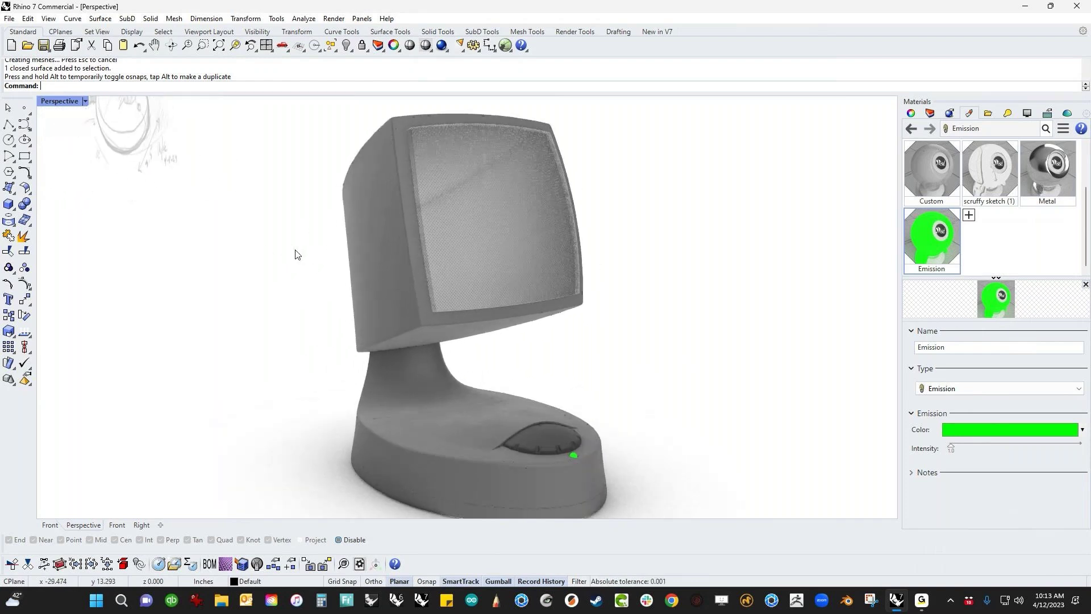
click(59, 100)
click(116, 238)
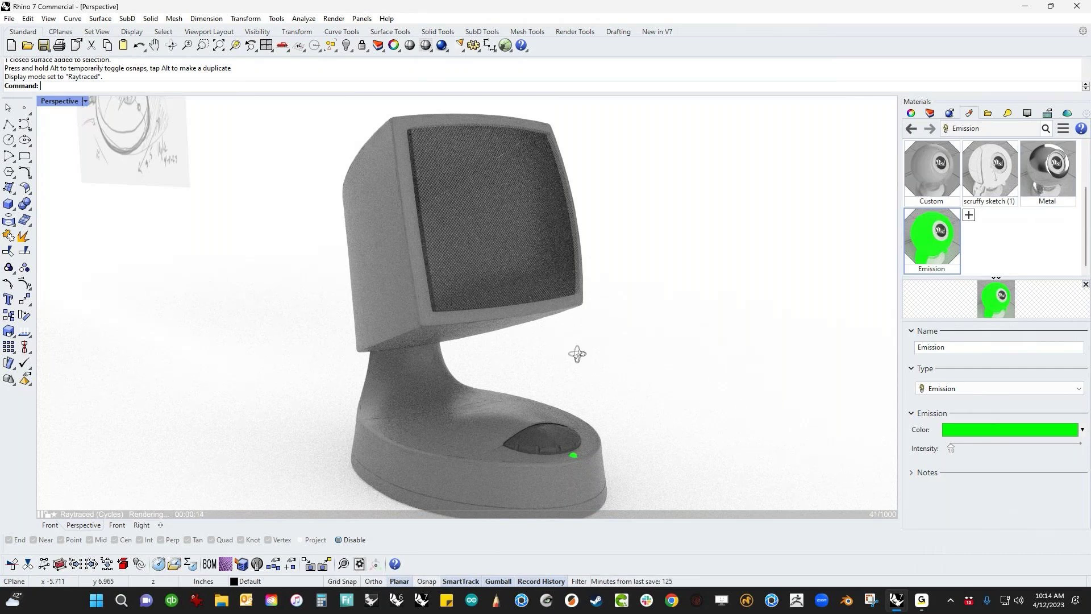
right_drag(577, 354, 581, 360)
click(85, 101)
click(123, 136)
- In the front view, draw a slanted line across the full height of the head, just behind its front face
right_drag(239, 227, 475, 314)
scroll(391, 258, up, 4)
key(ctrl+F2)
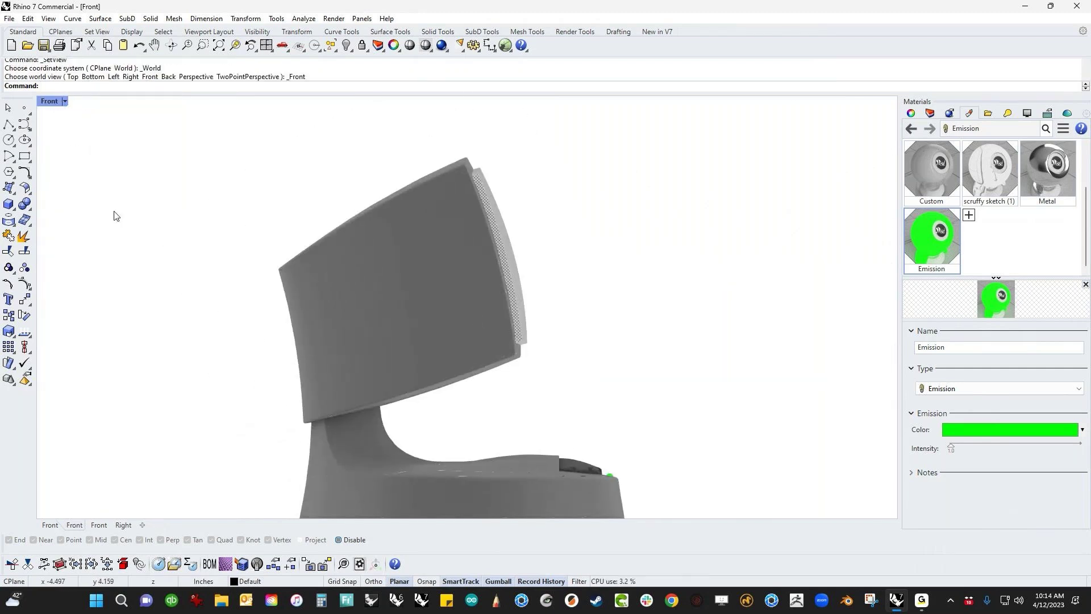
click(8, 125)
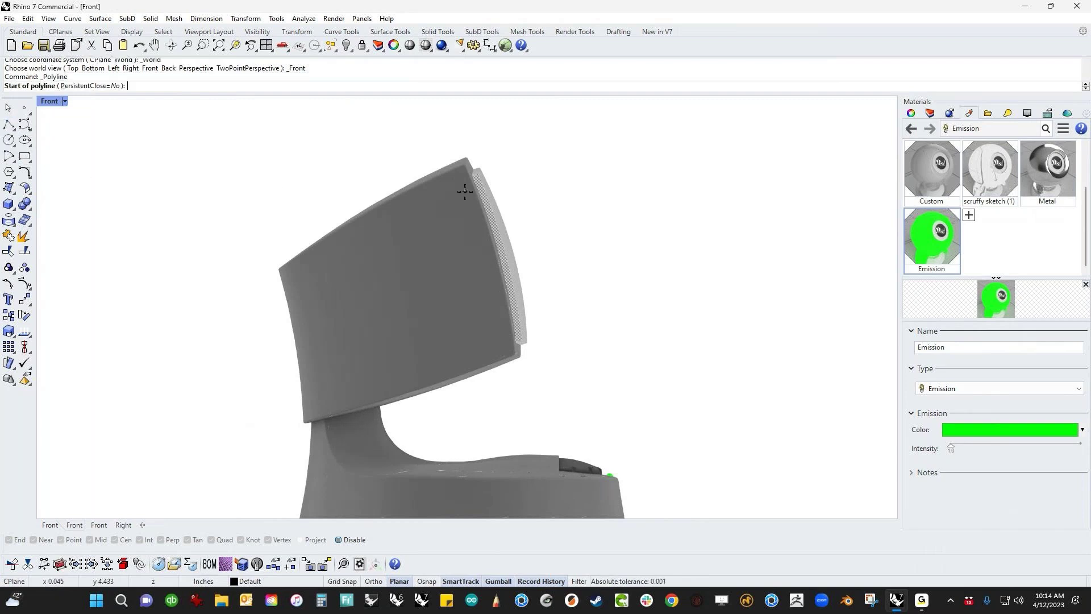
click(434, 154)
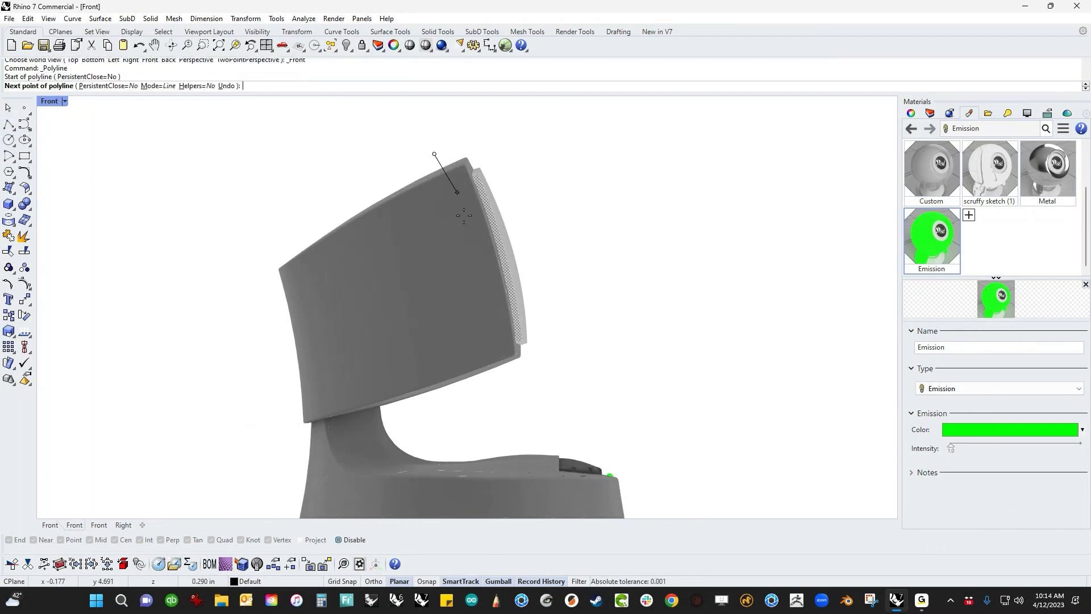
click(497, 384)
key(Return)
- Project the slanted line onto the head along the front view direction and check the result in the perspective view
click(497, 384)
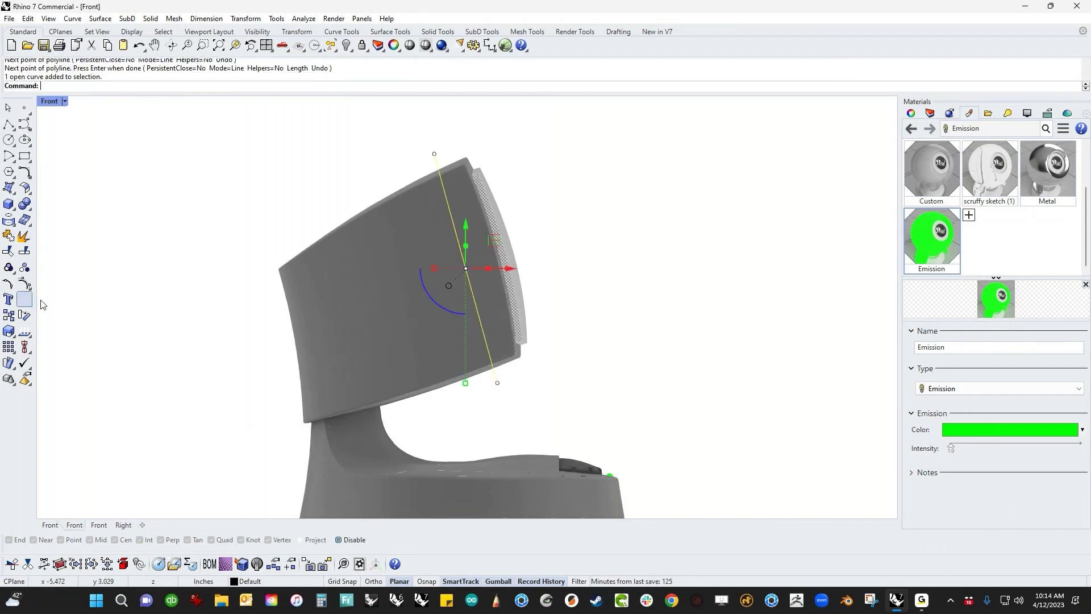
click(24, 298)
click(400, 319)
key(Return)
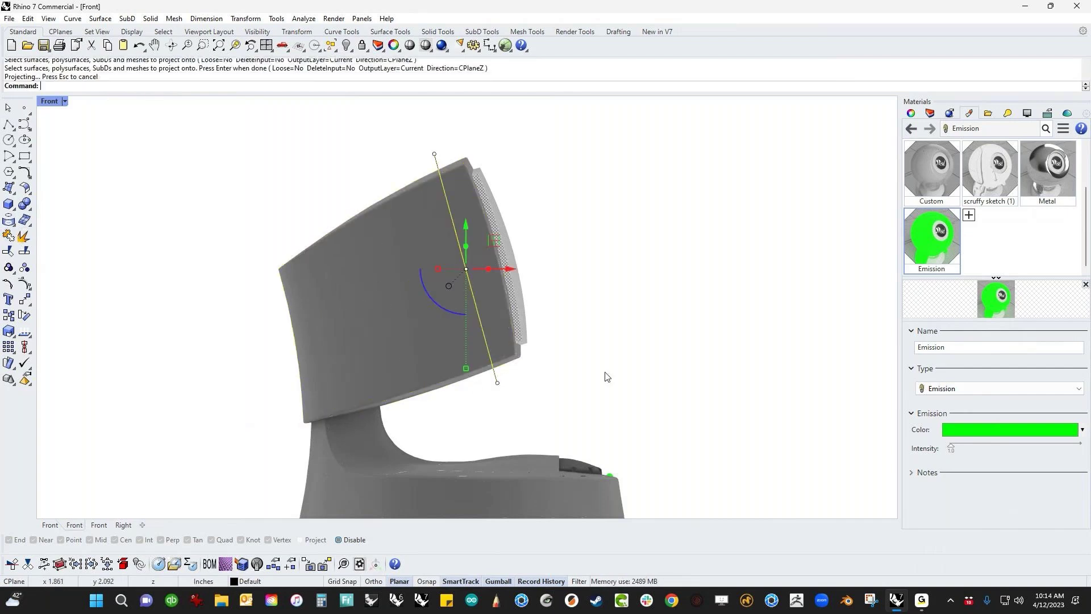
click(576, 379)
key(F4)
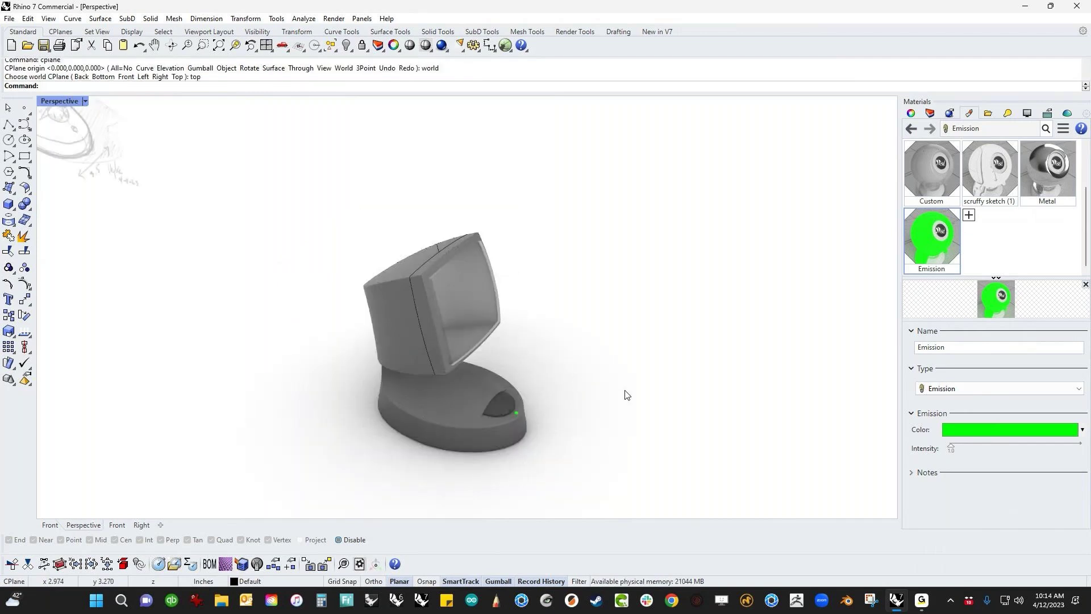
- Create a thin closed pipe around the head, using the projected parting line as the rail
scroll(402, 275, up, 7)
scroll(452, 280, up, 3)
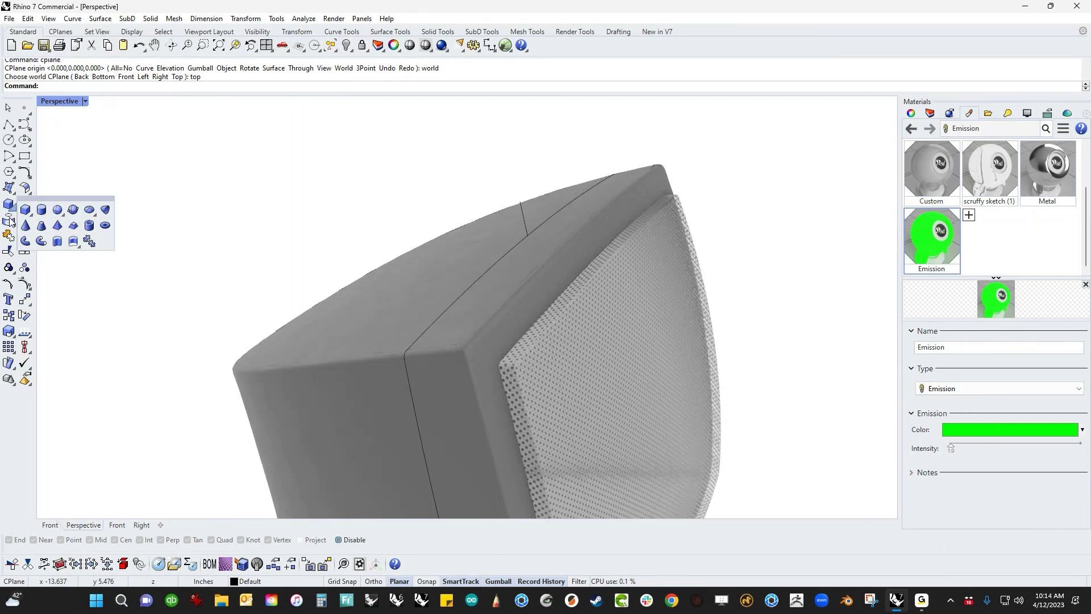
click(19, 243)
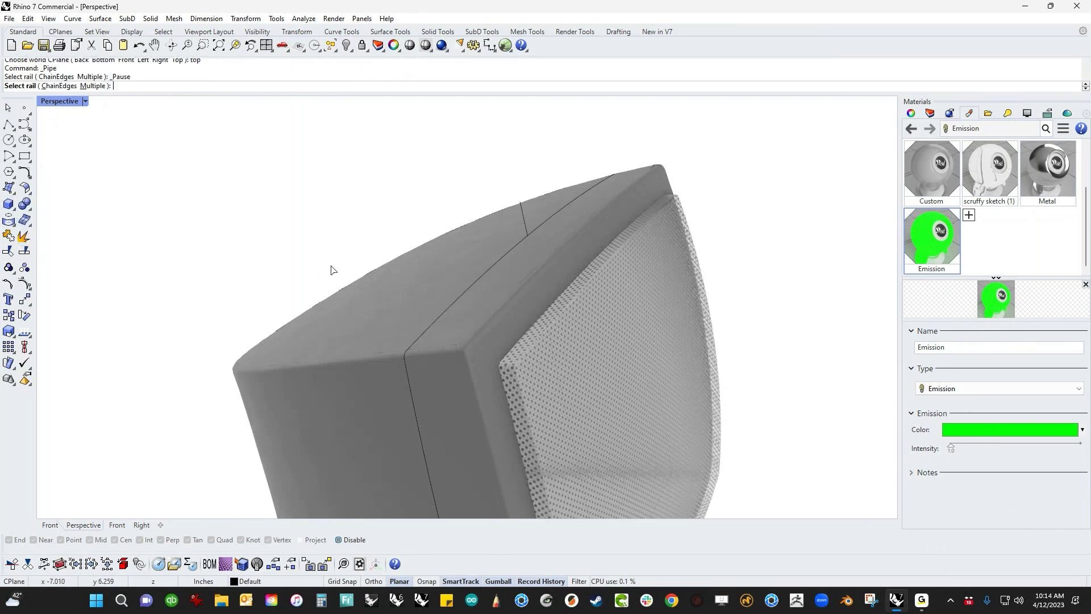
click(456, 302)
scroll(560, 398, down, 5)
scroll(534, 426, up, 3)
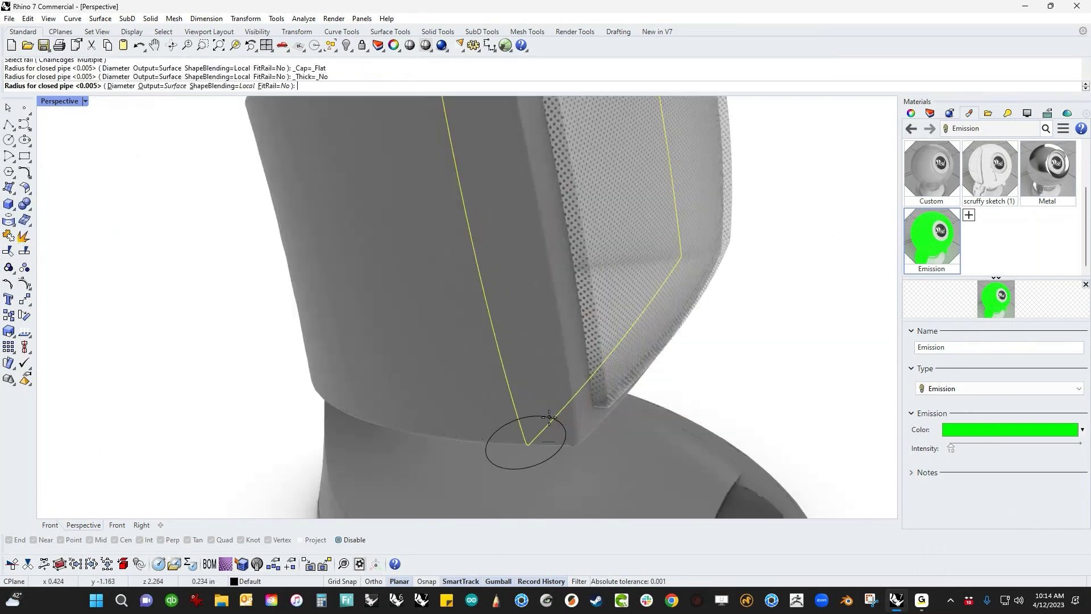
scroll(520, 443, up, 3)
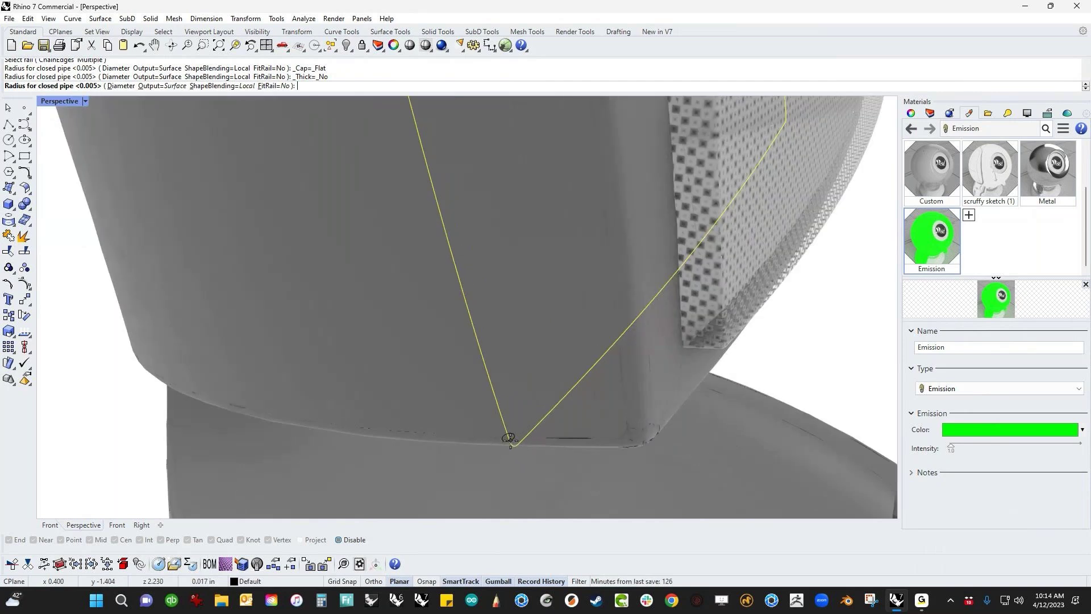
scroll(509, 438, up, 3)
click(510, 435)
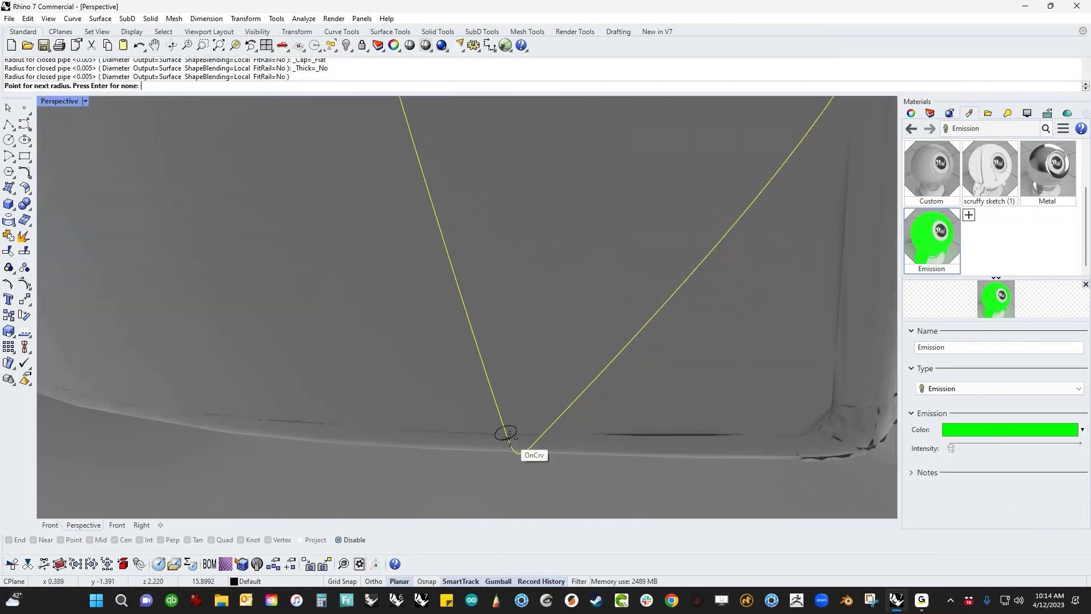
key(Return)
scroll(506, 420, down, 5)
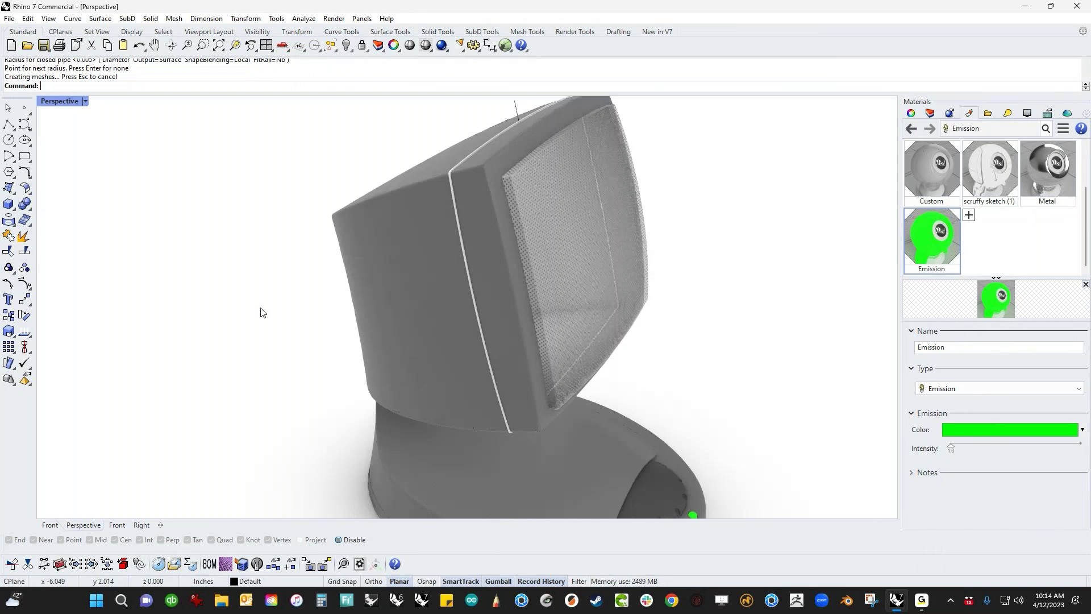
- Try to subtract the pipe from the head with a Boolean Difference
click(29, 209)
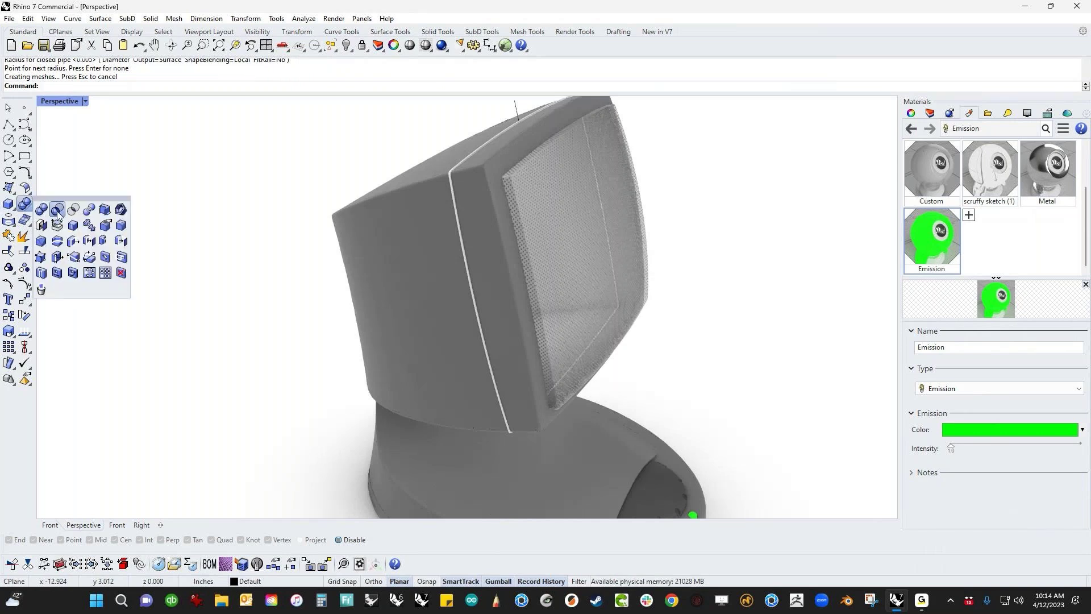
click(57, 210)
click(419, 322)
key(Return)
click(472, 284)
key(Return)
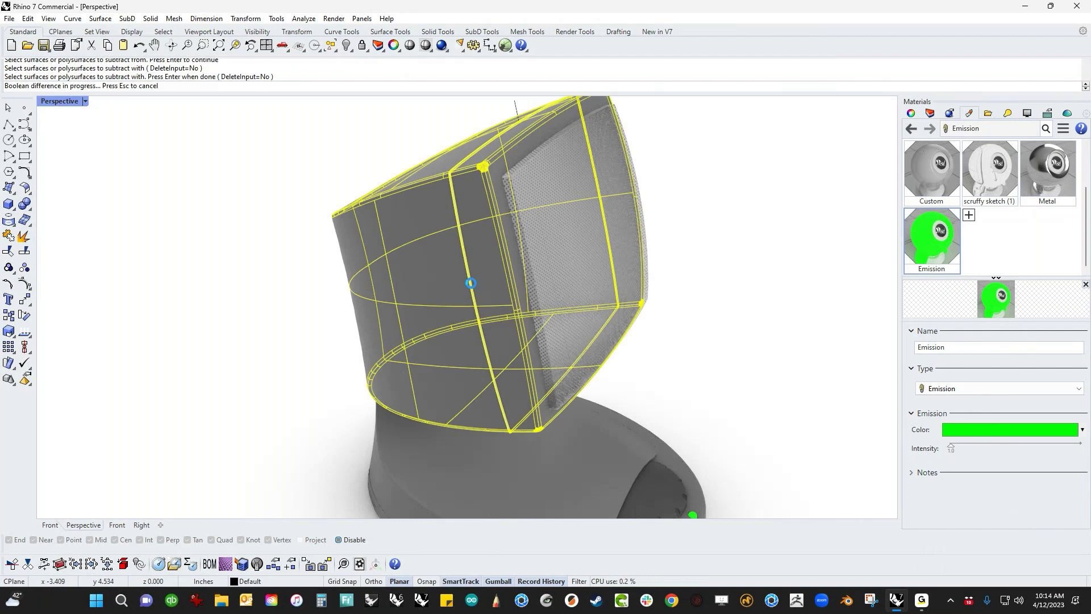
- Delete the pipe that runs around the head
click(472, 283)
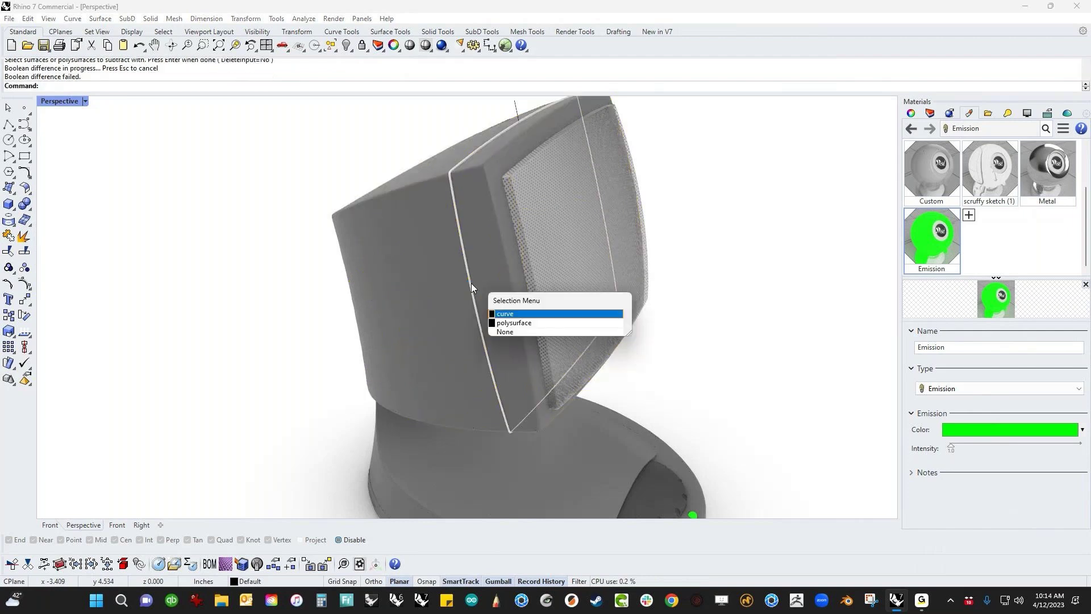
click(506, 320)
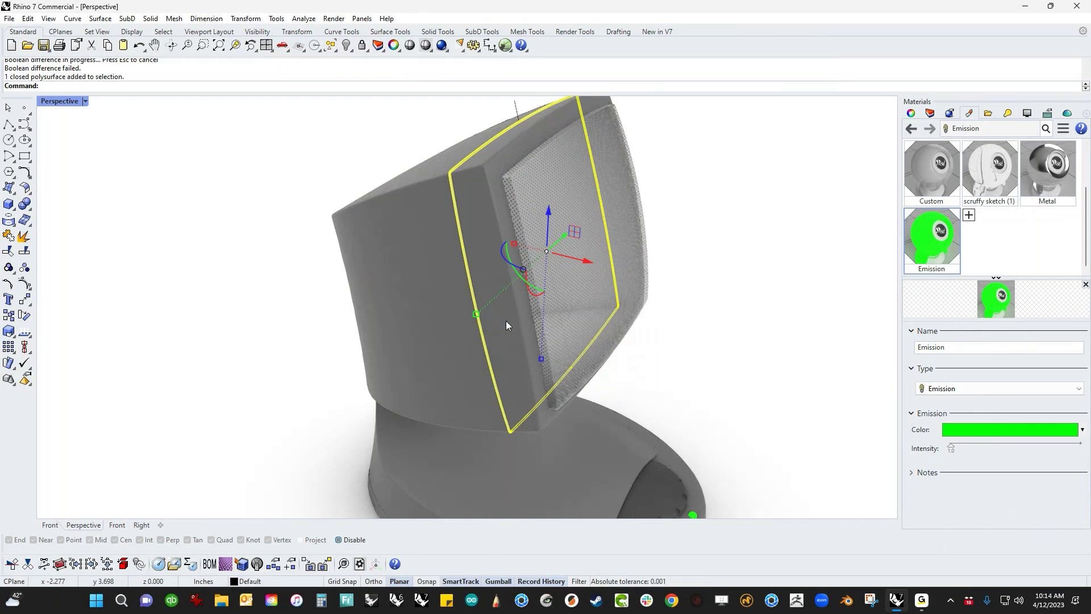
key(Delete)
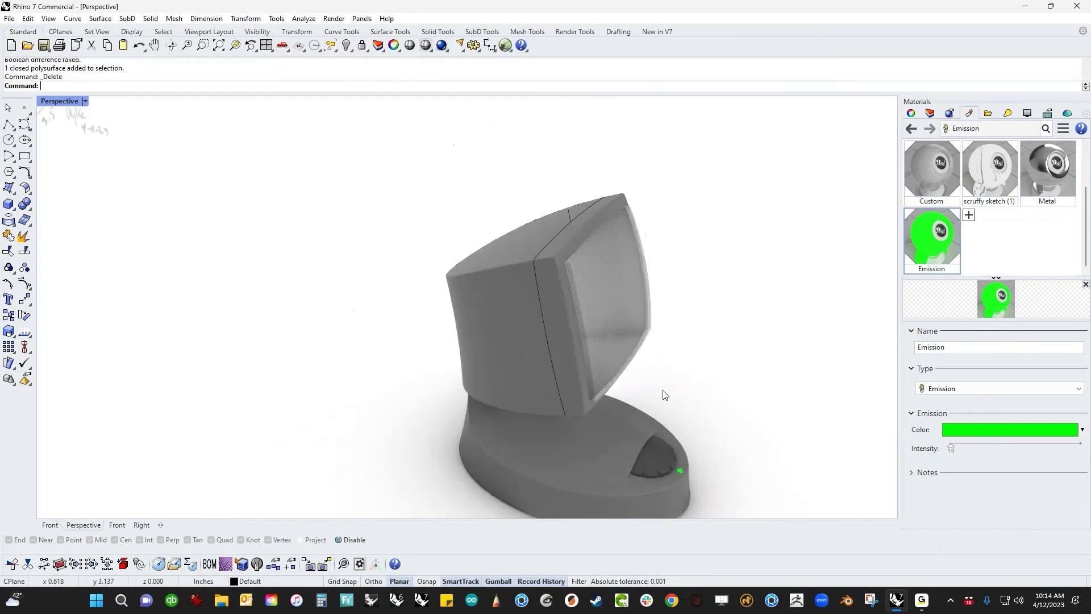
- Select all remaining curves in the model with SelCrv and delete them
right_drag(665, 395, 612, 365)
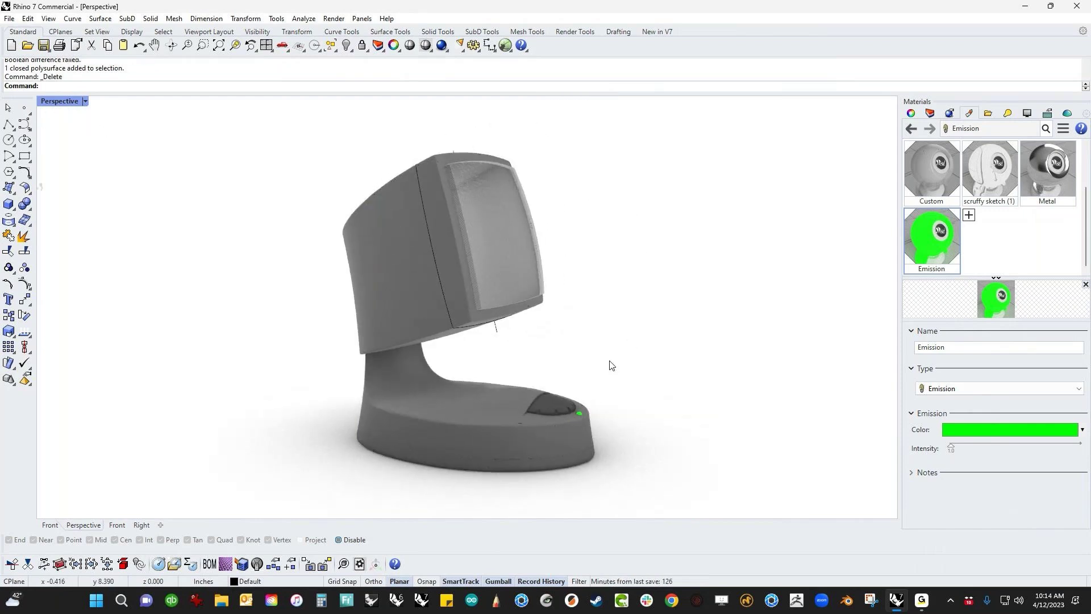
text(cc)
key(Return)
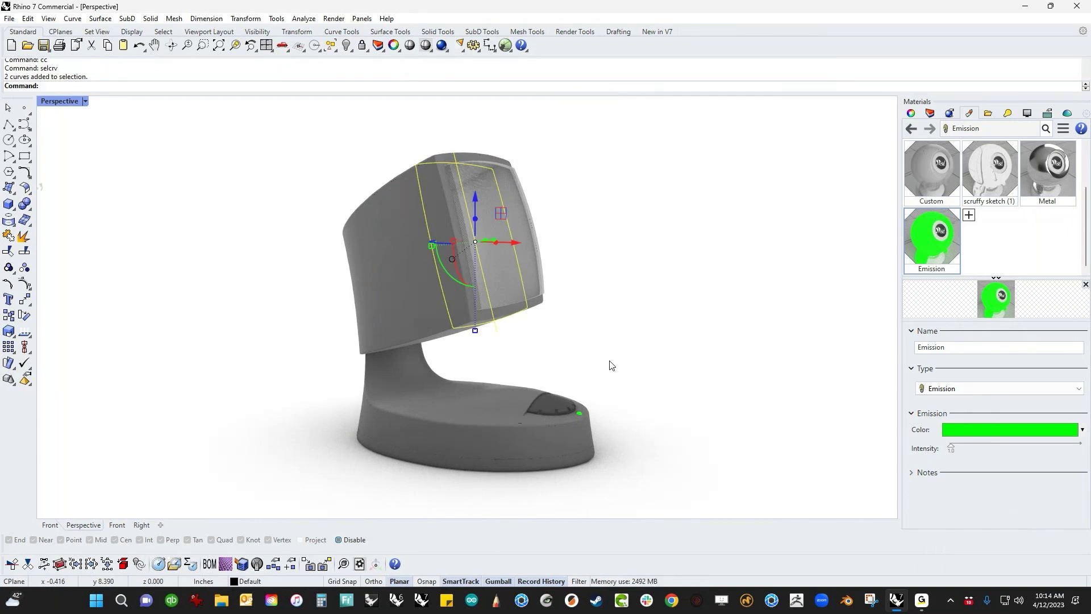
key(Delete)
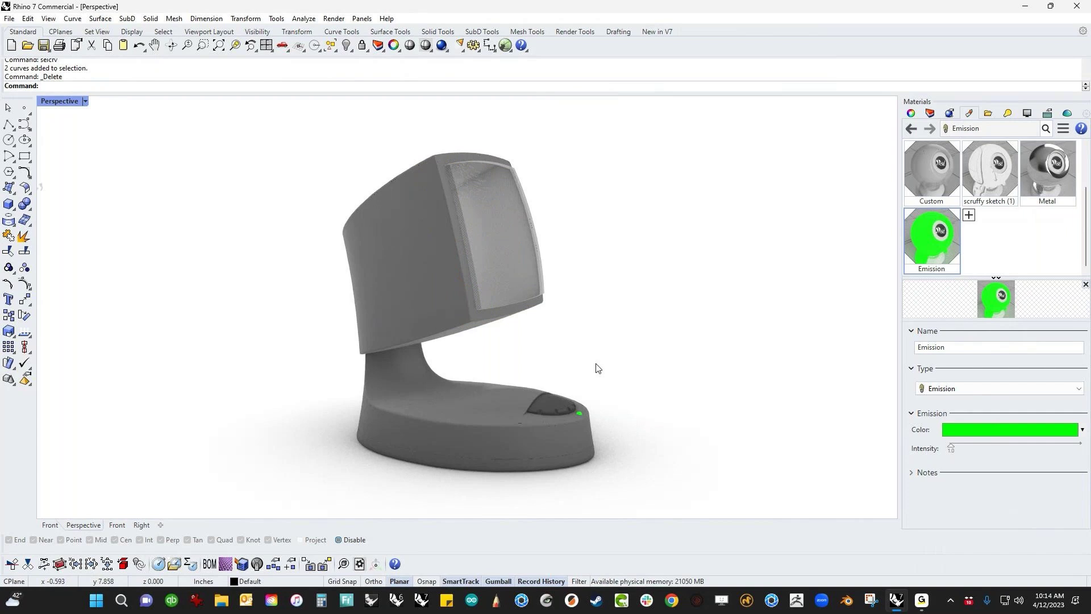
- Switch the perspective viewport to Shaded display mode and inspect the product from the front and back
right_drag(268, 354, 248, 352)
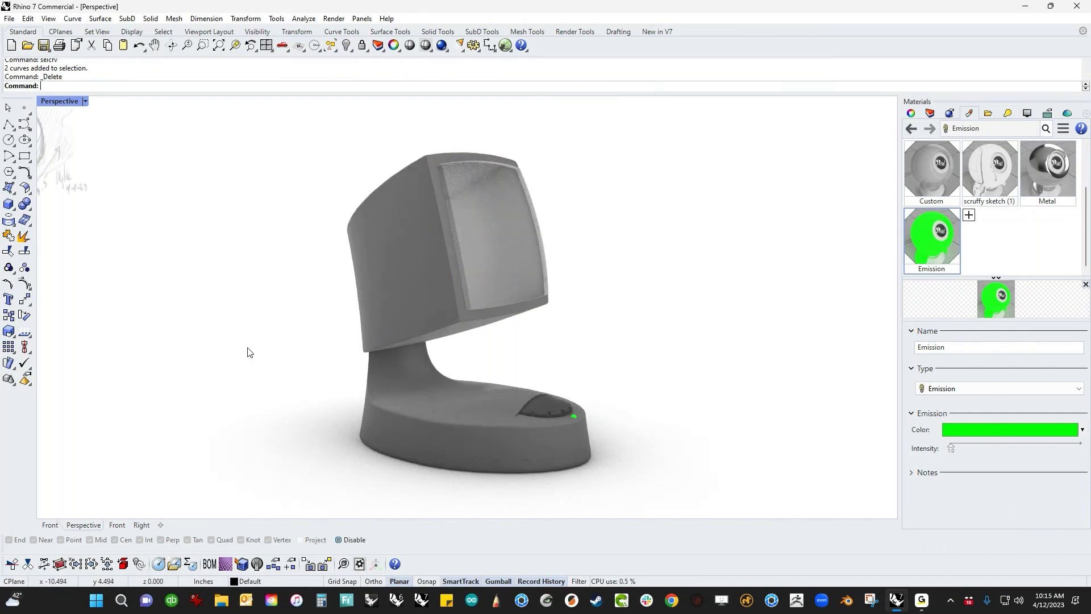
click(67, 105)
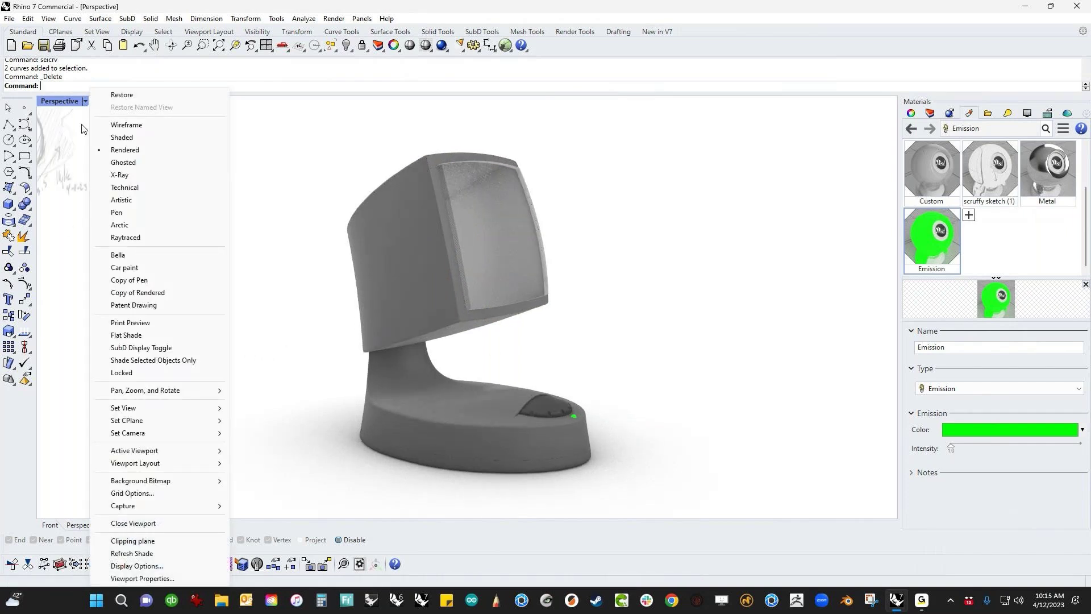
click(113, 140)
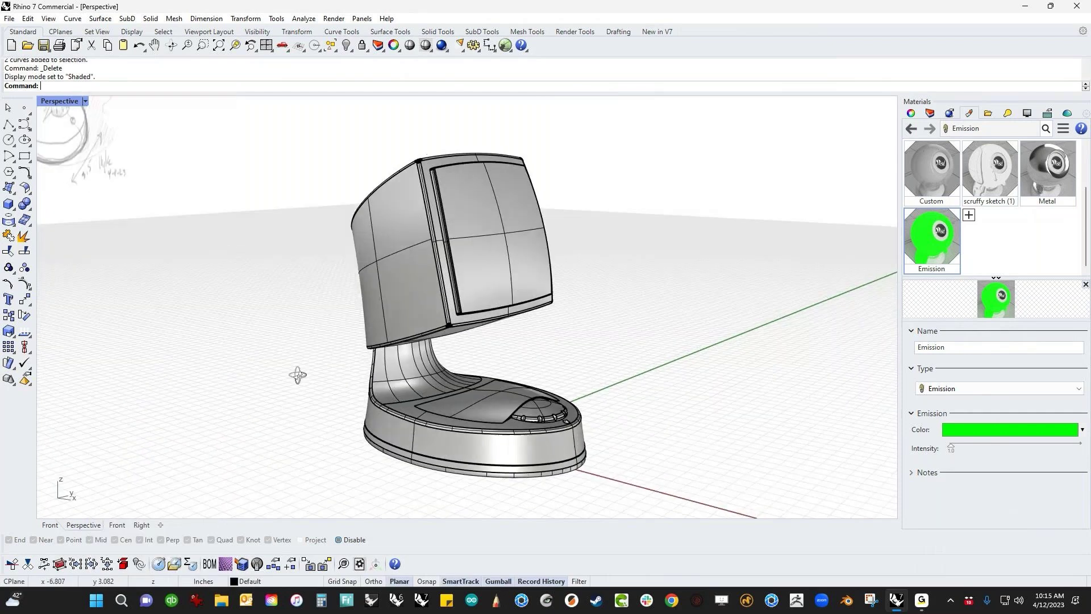
right_drag(287, 388, 864, 377)
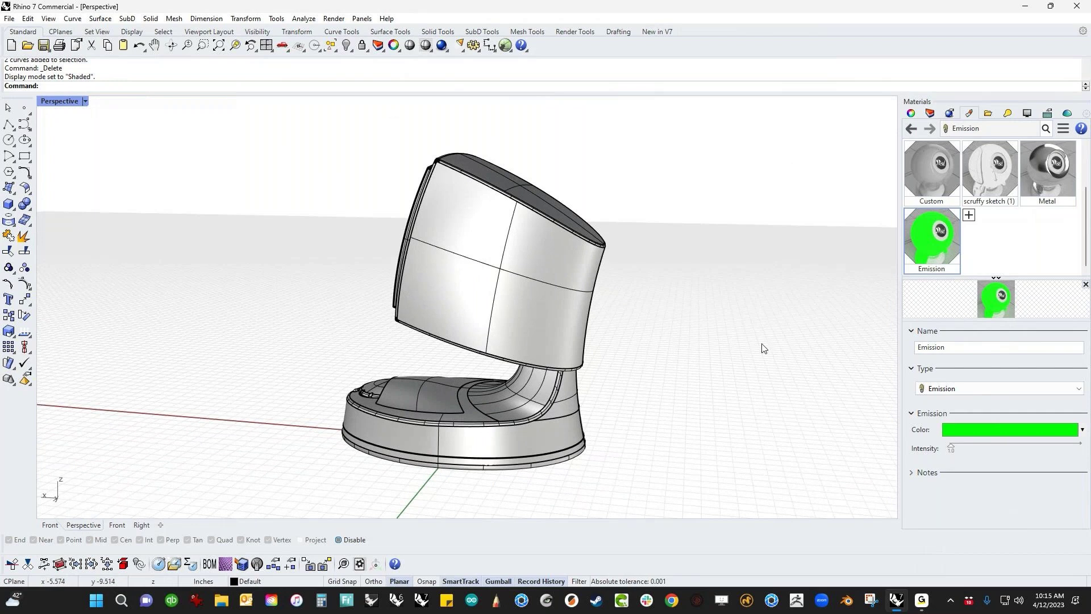
right_drag(763, 348, 218, 362)
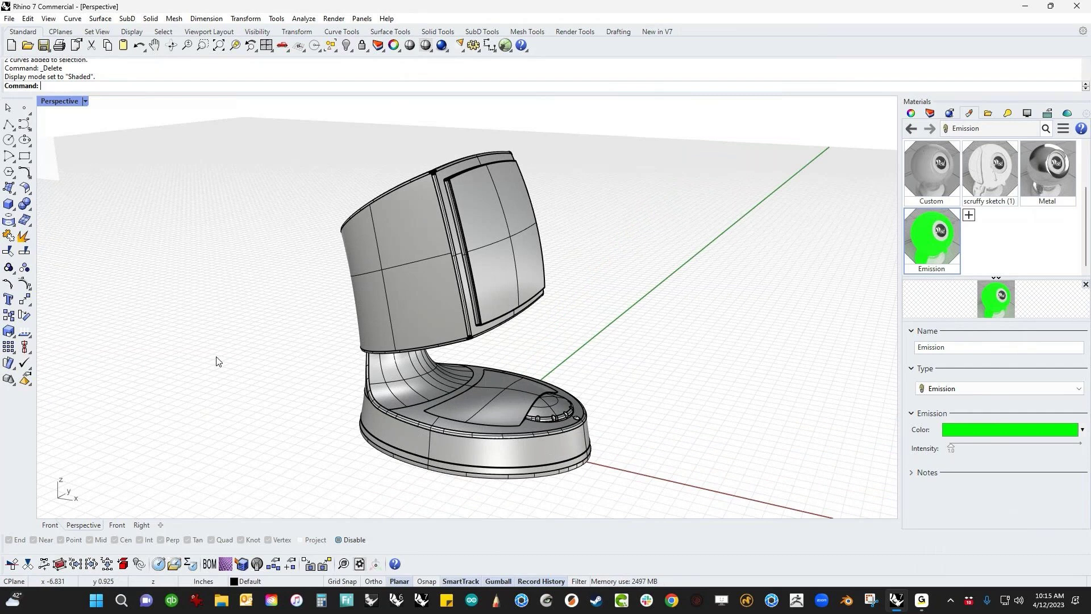
- Select the whole product and place a duplicate of it beside the original along the Y direction
right_drag(301, 370, 284, 335)
drag(349, 140, 683, 463)
right_drag(565, 407, 604, 445)
mouse_move(514, 300)
mouse_down()
mouse_move(360, 307)
mouse_move(530, 309)
mouse_up()
key(alt)
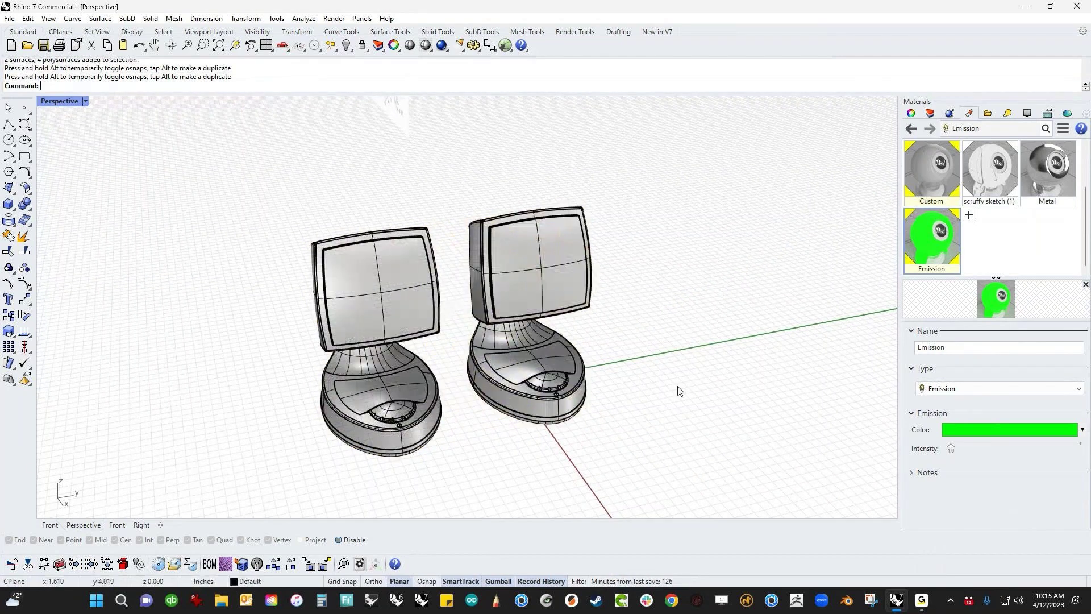
- Try rotating one of the two products with the gumball and undo the rotation
click(346, 406)
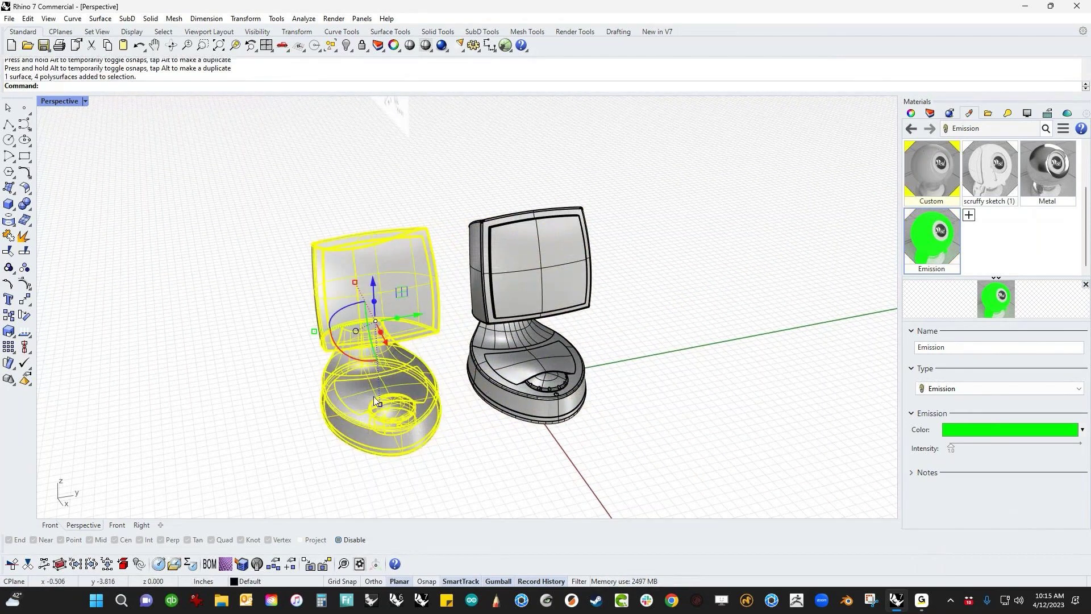
right_drag(373, 396, 345, 427)
drag(339, 306, 380, 308)
key(ctrl+z)
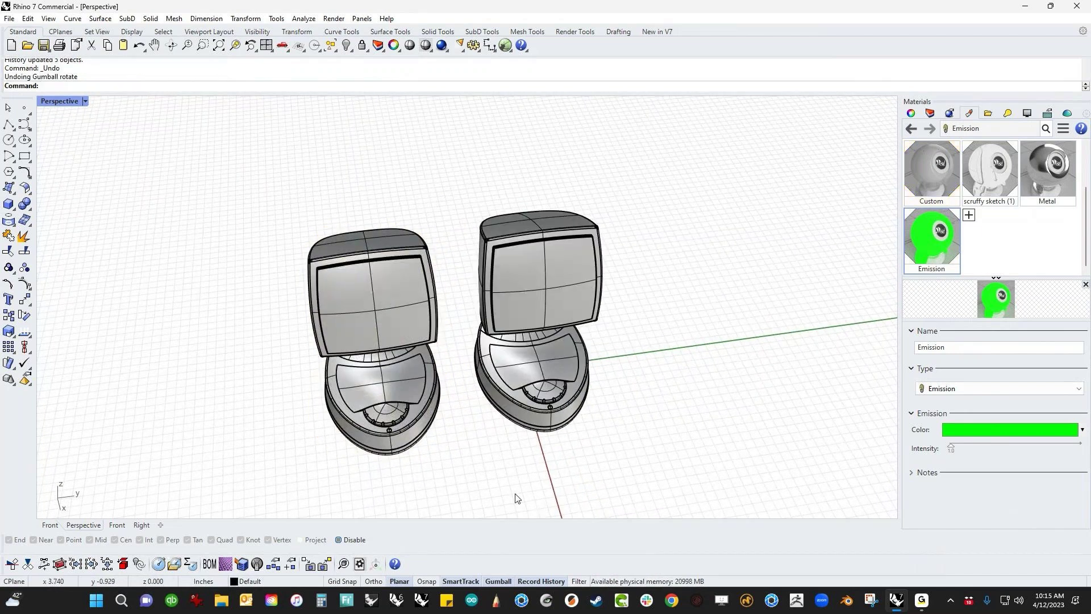
- Select one complete product including its indicator light, turn it about the vertical axis and reposition it beside the other
key(F4)
drag(449, 239, 323, 486)
drag(362, 292, 402, 297)
drag(383, 337, 425, 232)
click(373, 432)
- Set the perspective camera's lens length to 35 mm and frame both products from a low front angle
right_drag(373, 432, 373, 337)
scroll(531, 332, up, 4)
shift+right_drag(531, 332, 592, 371)
scroll(543, 384, up, 2)
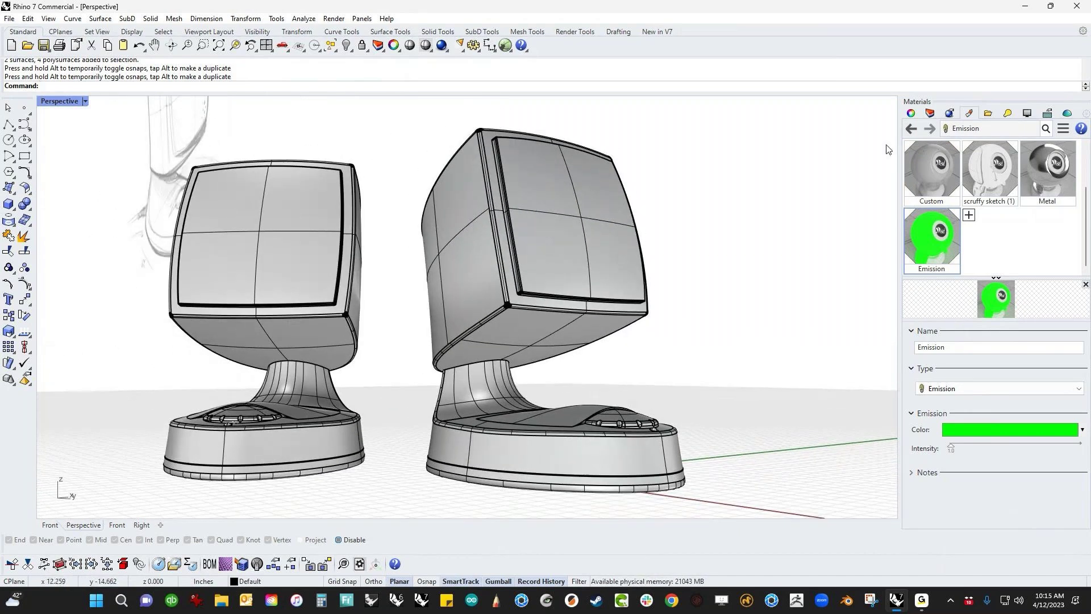
click(911, 113)
click(1014, 237)
text(35)
key(Return)
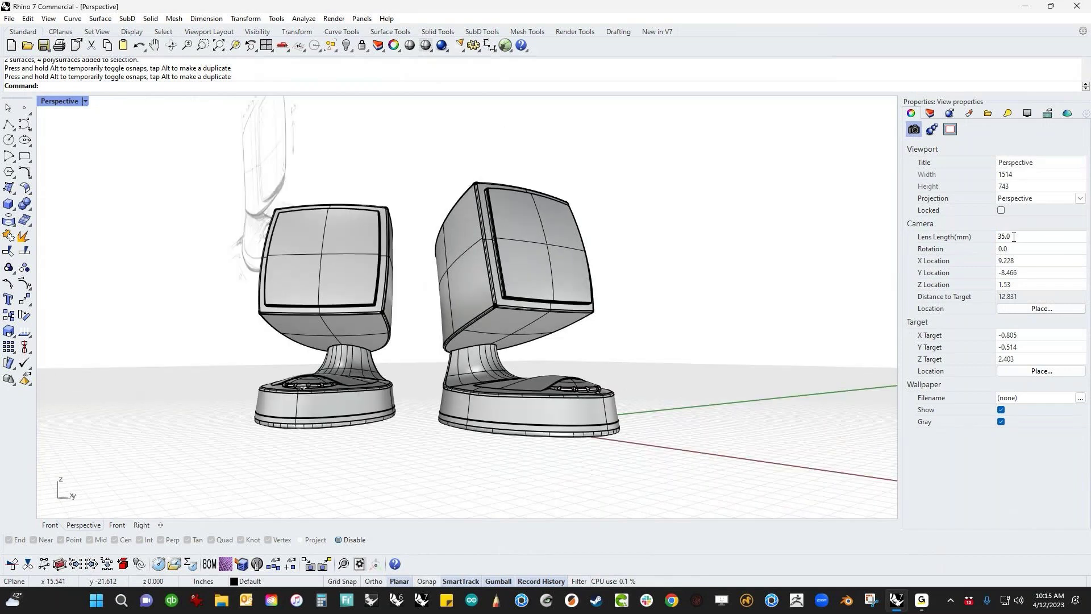
scroll(507, 310, up, 3)
right_drag(507, 310, 551, 333)
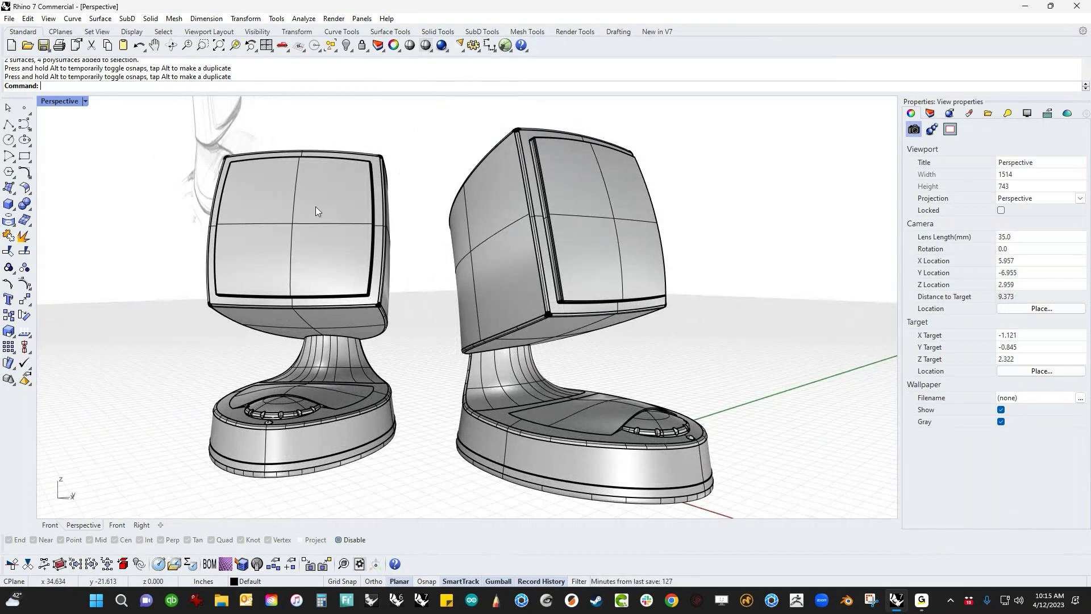
right_drag(353, 268, 337, 271)
mouse_move(334, 271)
right_down()
mouse_move(361, 224)
mouse_move(306, 260)
mouse_move(255, 250)
right_up()
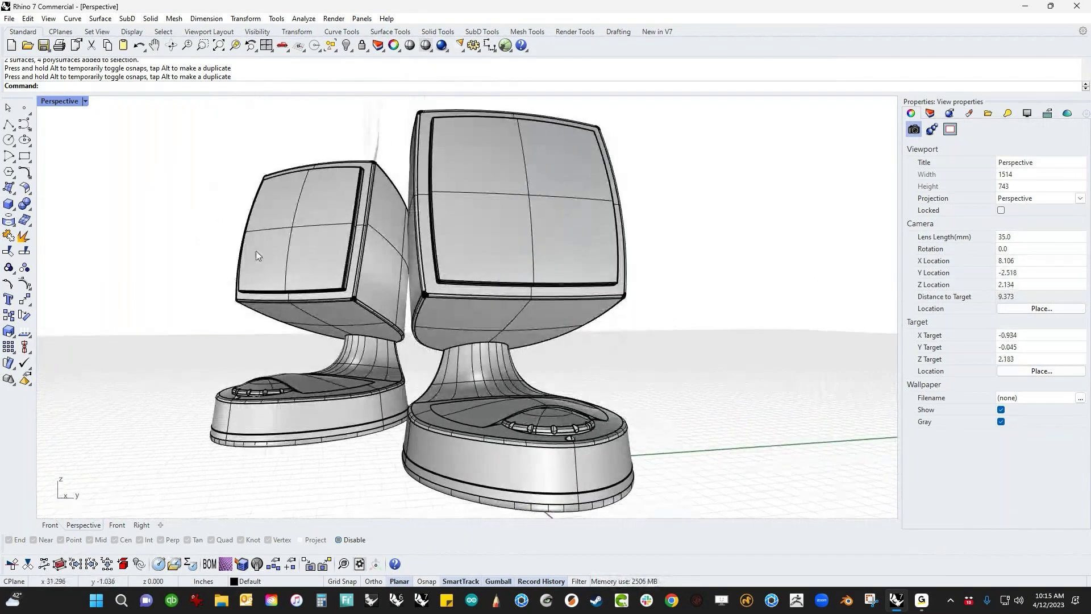
- Switch the perspective viewport to Rendered display mode and from there to Raytraced
click(85, 101)
click(120, 150)
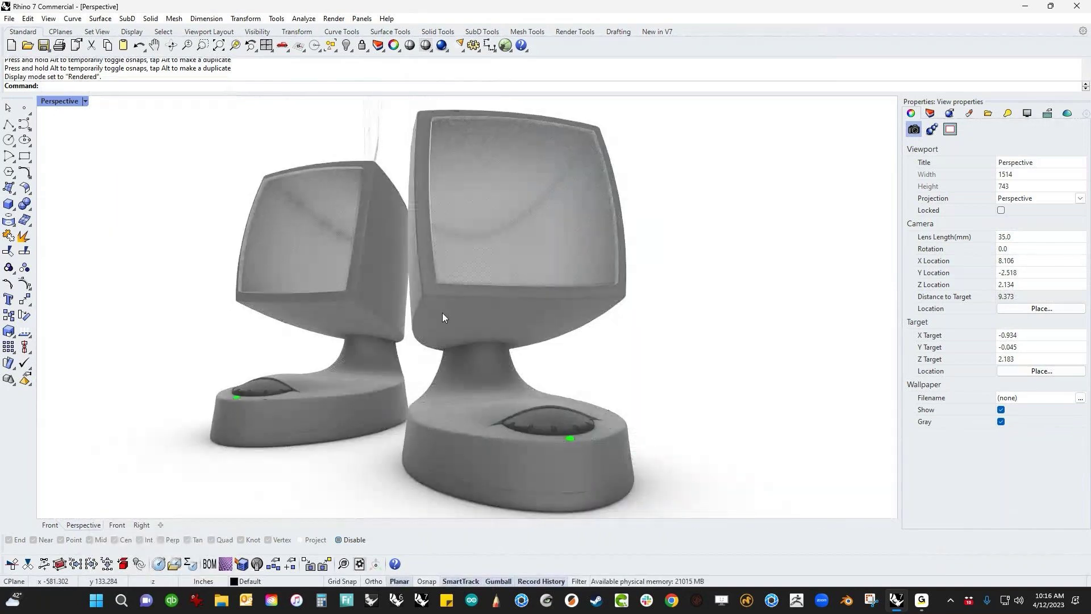
click(62, 101)
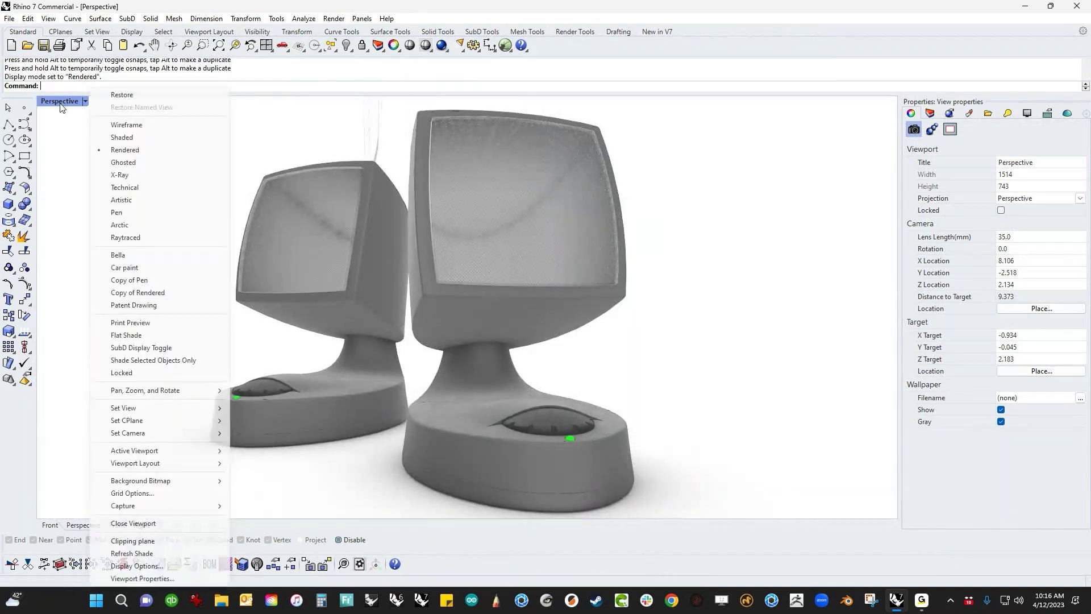
click(112, 239)
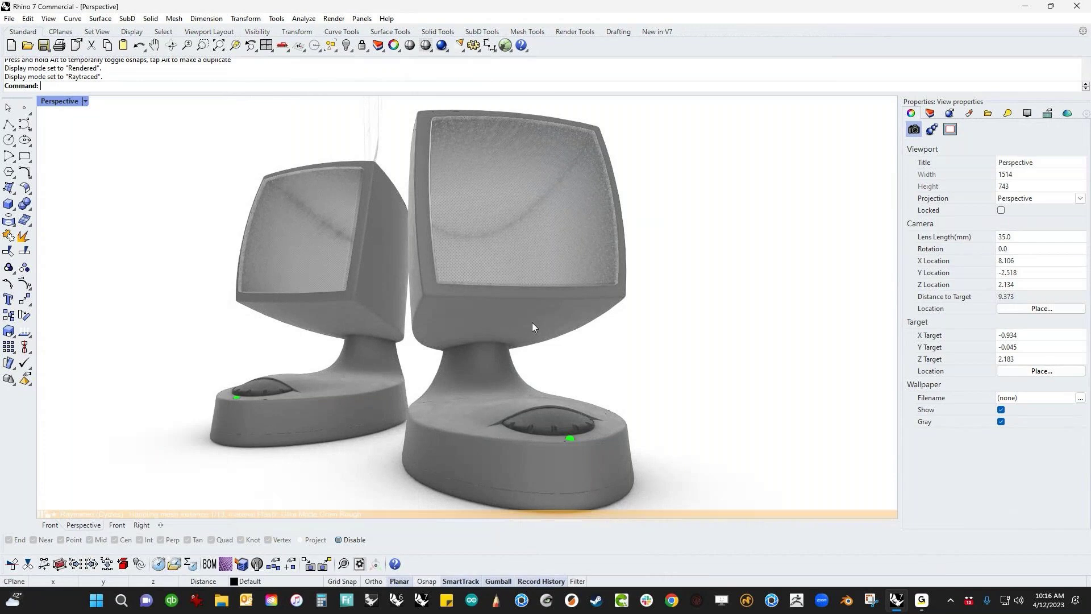
- Enable manual focus for the view's focal blur and pick the nearer product's green indicator light as the point in focus
click(933, 130)
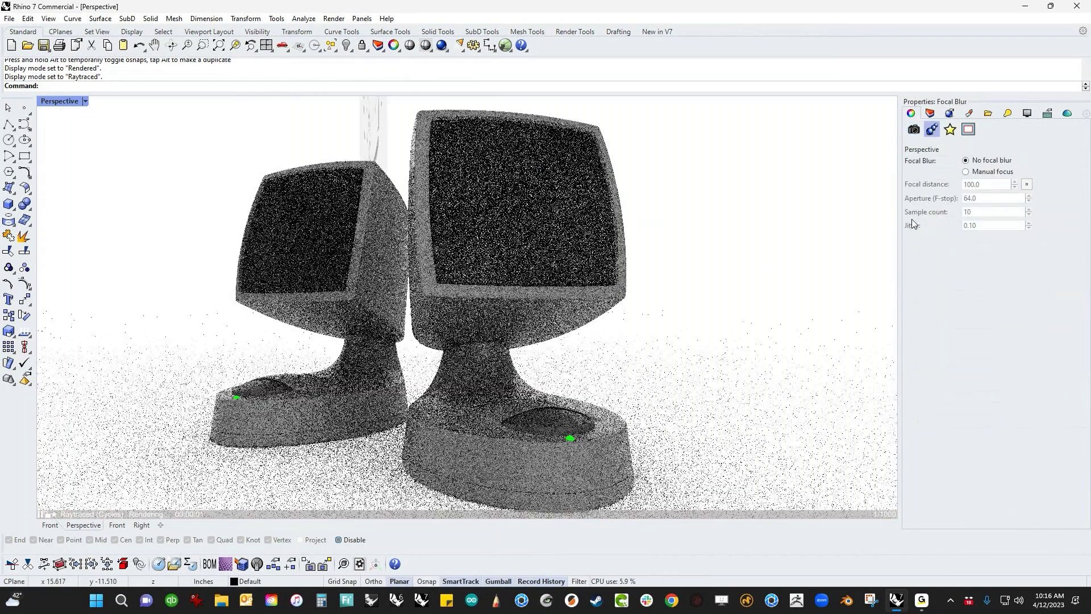
click(965, 172)
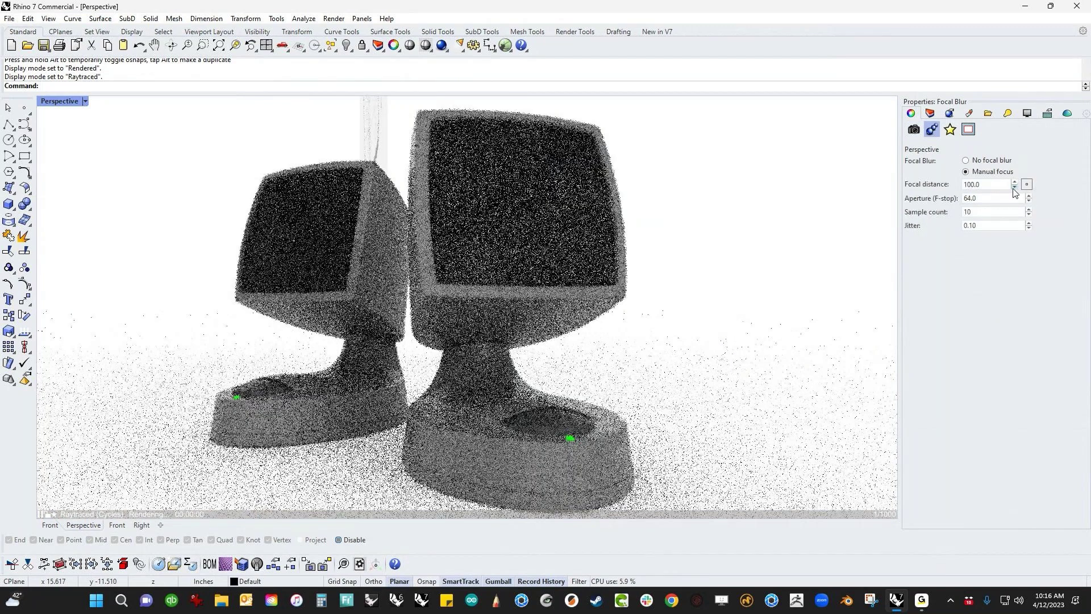
click(1027, 185)
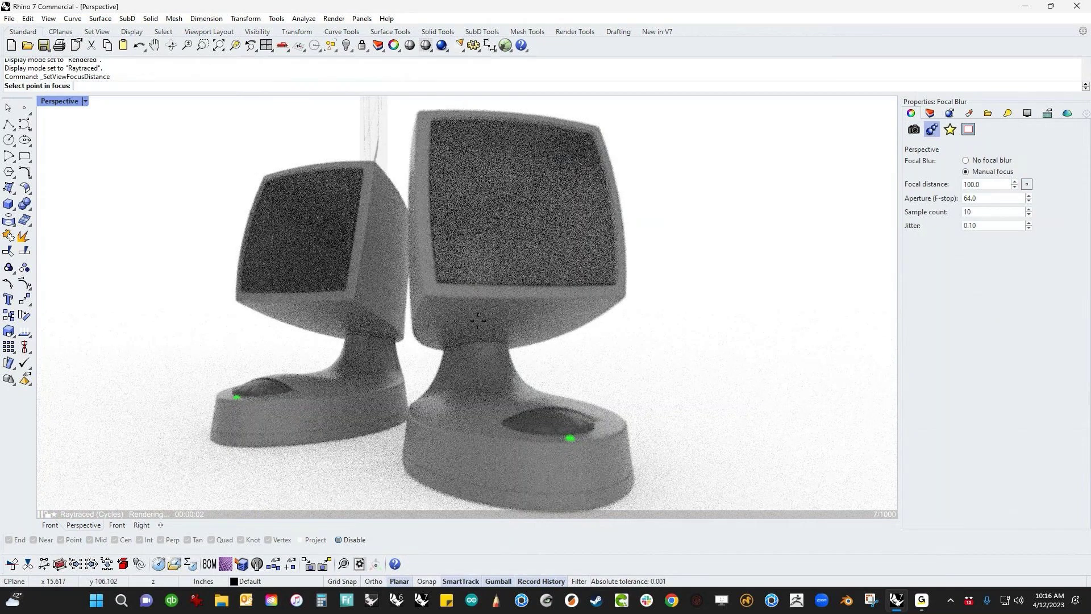
click(570, 439)
key(Return)
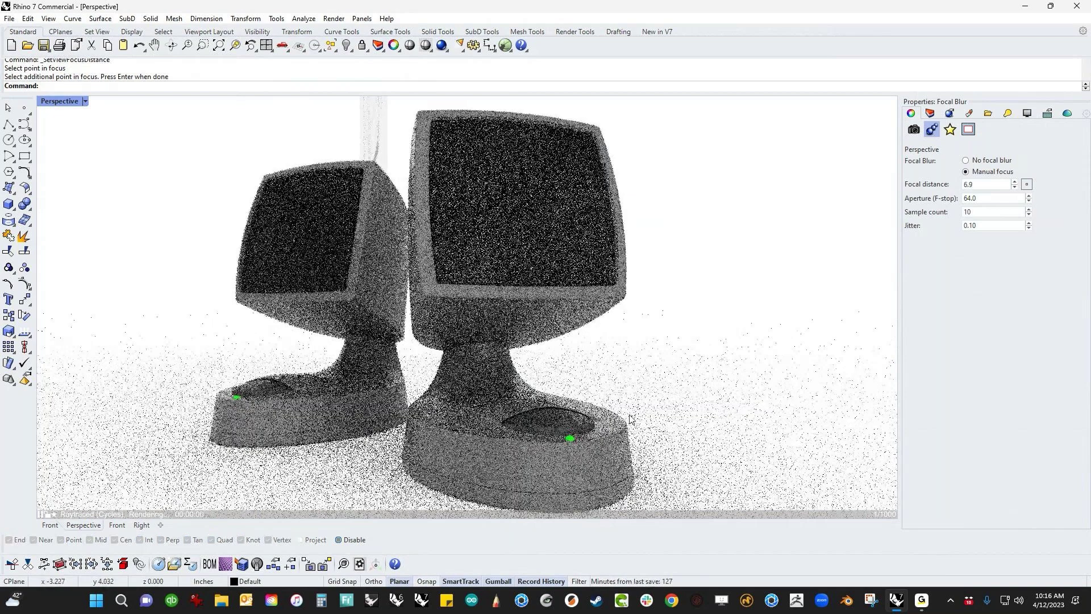
- Try a focal blur aperture (F-stop) of 8 and settle on 12
scroll(987, 200, down, 1)
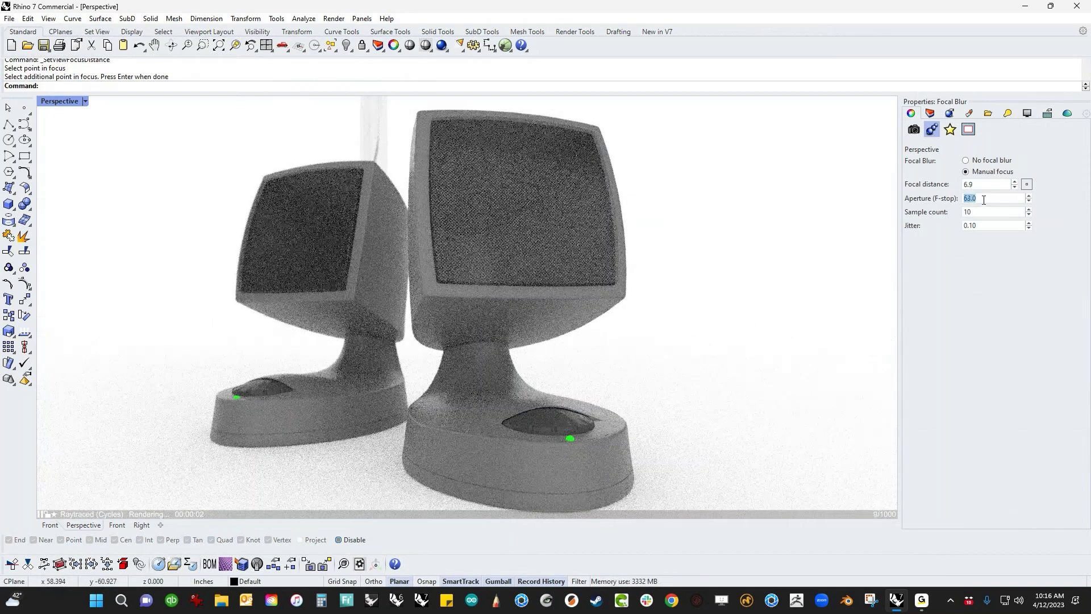
scroll(983, 200, down, 1)
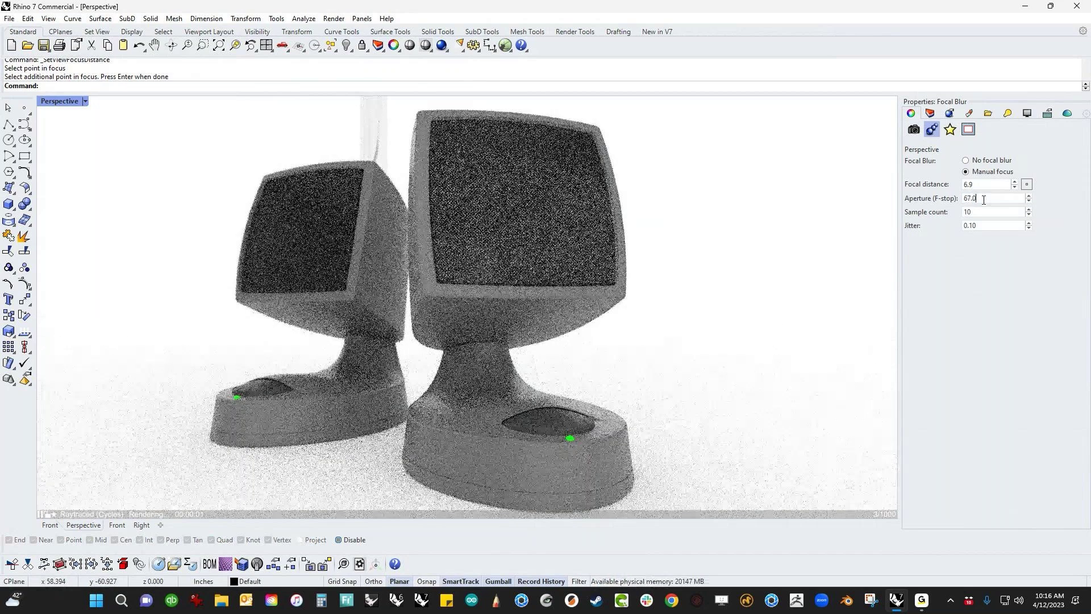
text(8)
key(Return)
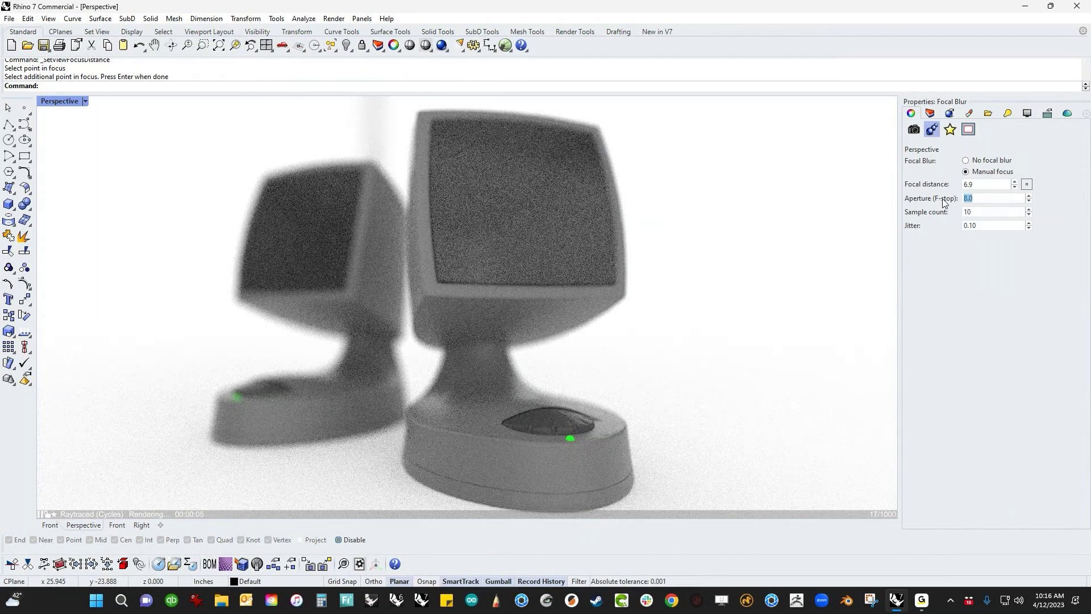
text(12)
key(Return)
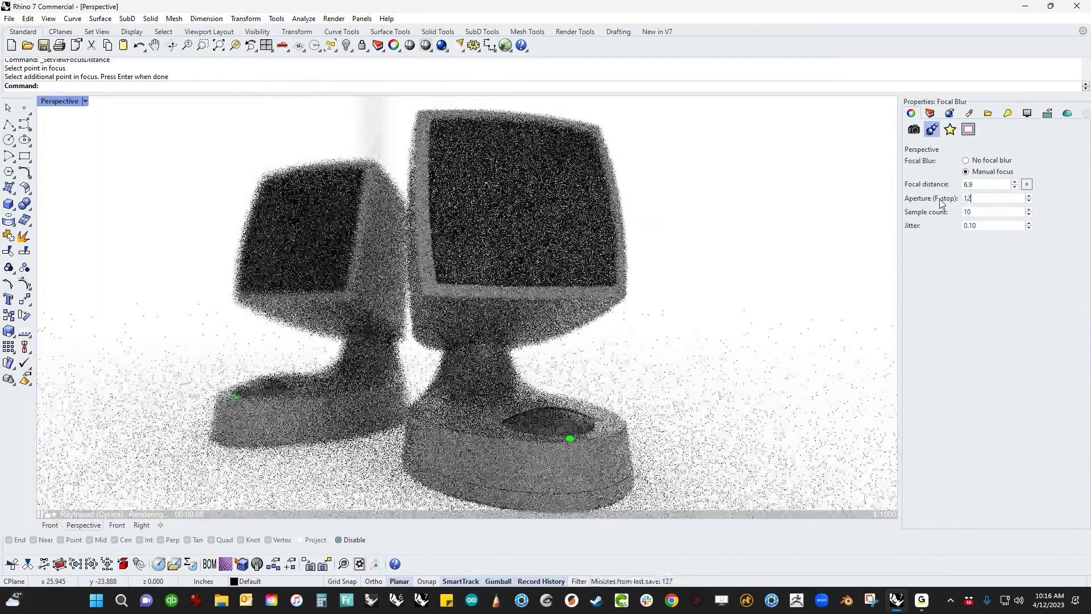